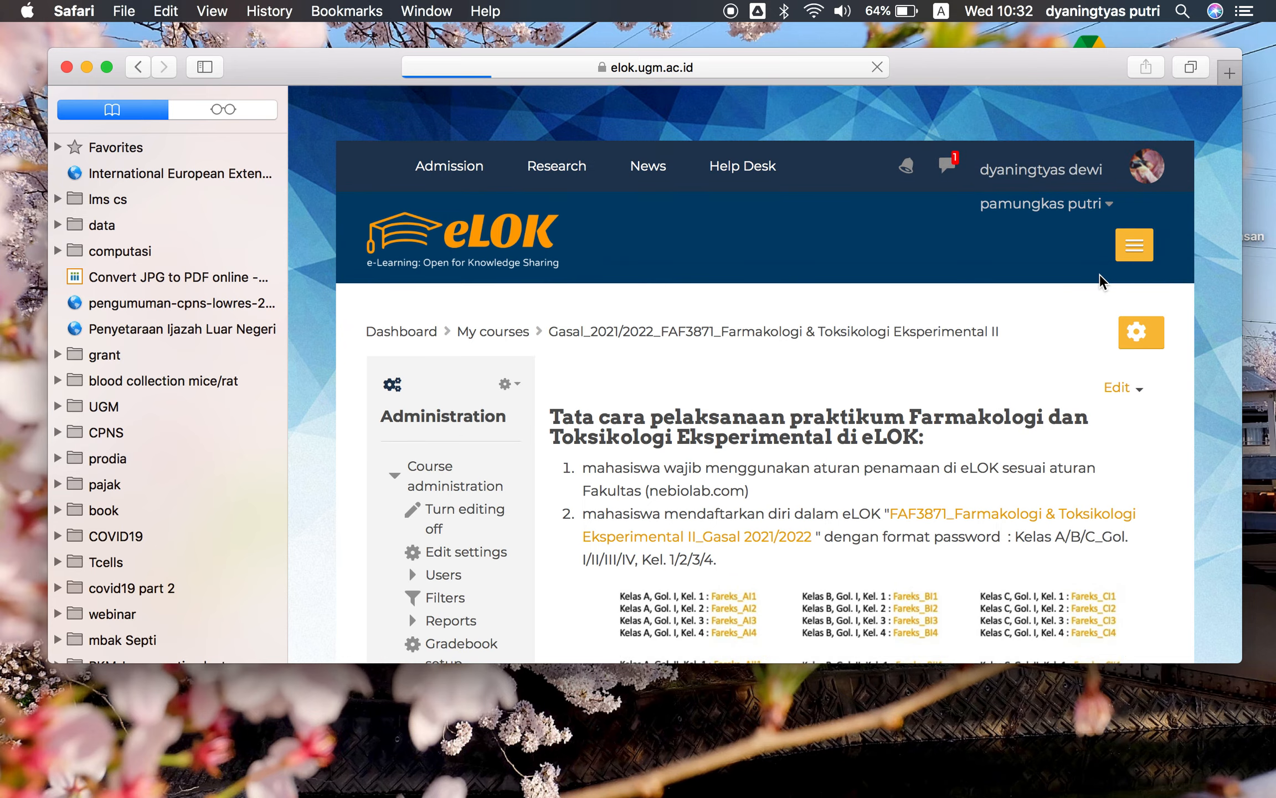
Add one new topic section at the end of the course page
{"action": "scroll", "coordinate": [1129, 451], "scroll_direction": "down", "scroll_amount": 20}
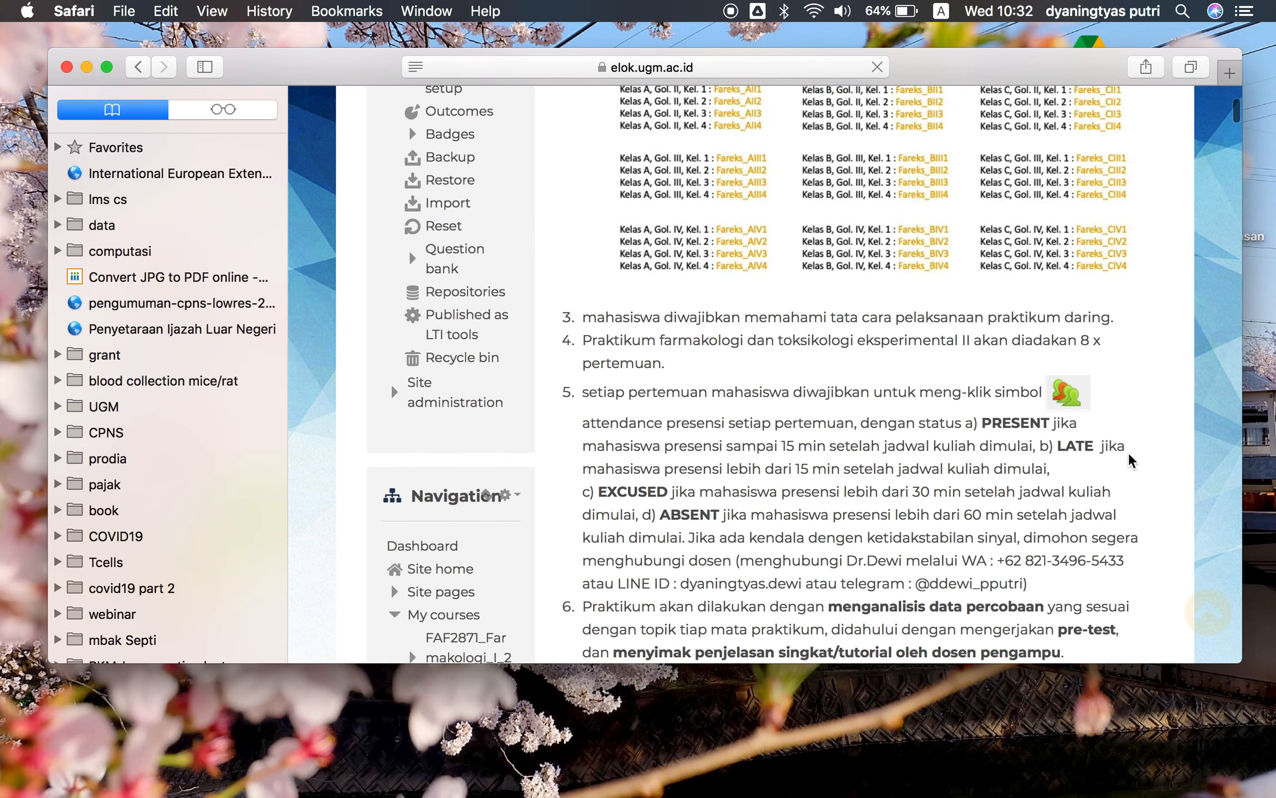
{"action": "scroll", "coordinate": [1129, 454], "scroll_direction": "down", "scroll_amount": 20}
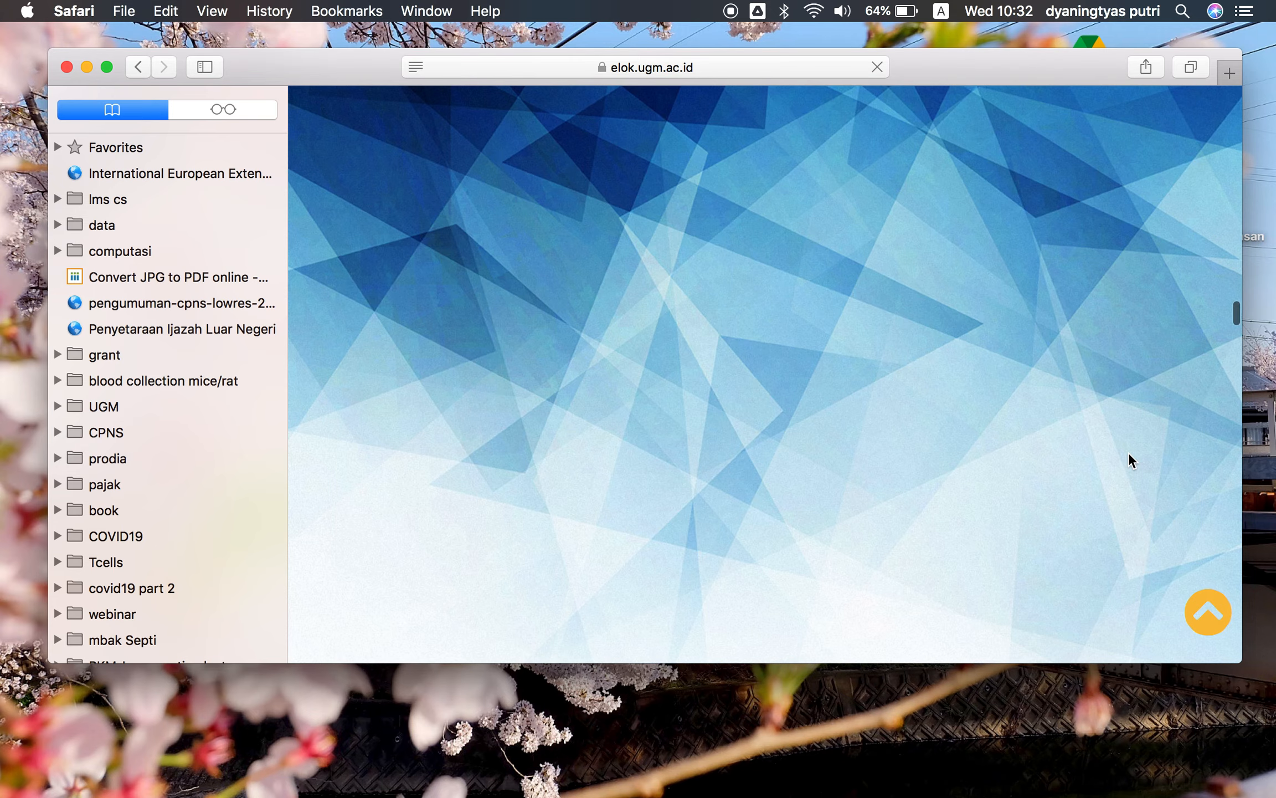
{"action": "scroll", "coordinate": [1130, 457], "scroll_direction": "up", "scroll_amount": 5}
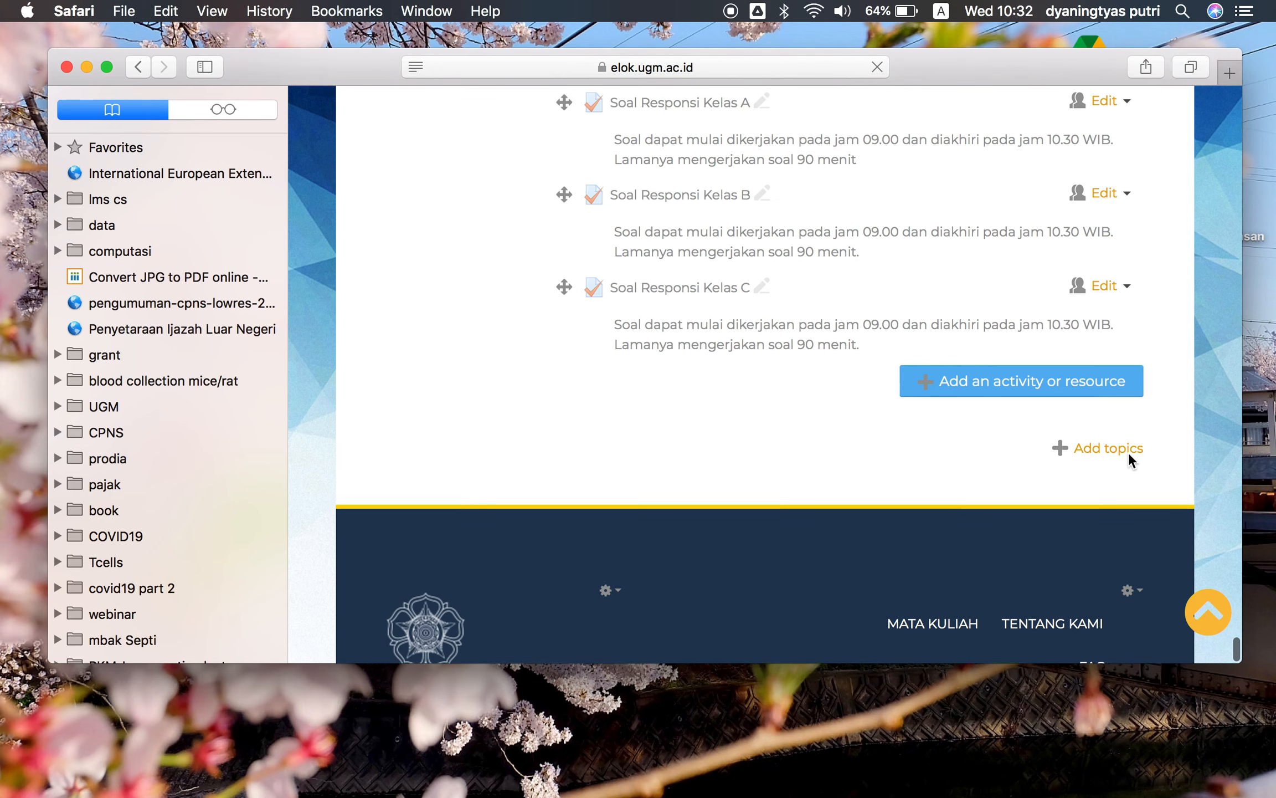
{"action": "left_click", "coordinate": [1088, 469]}
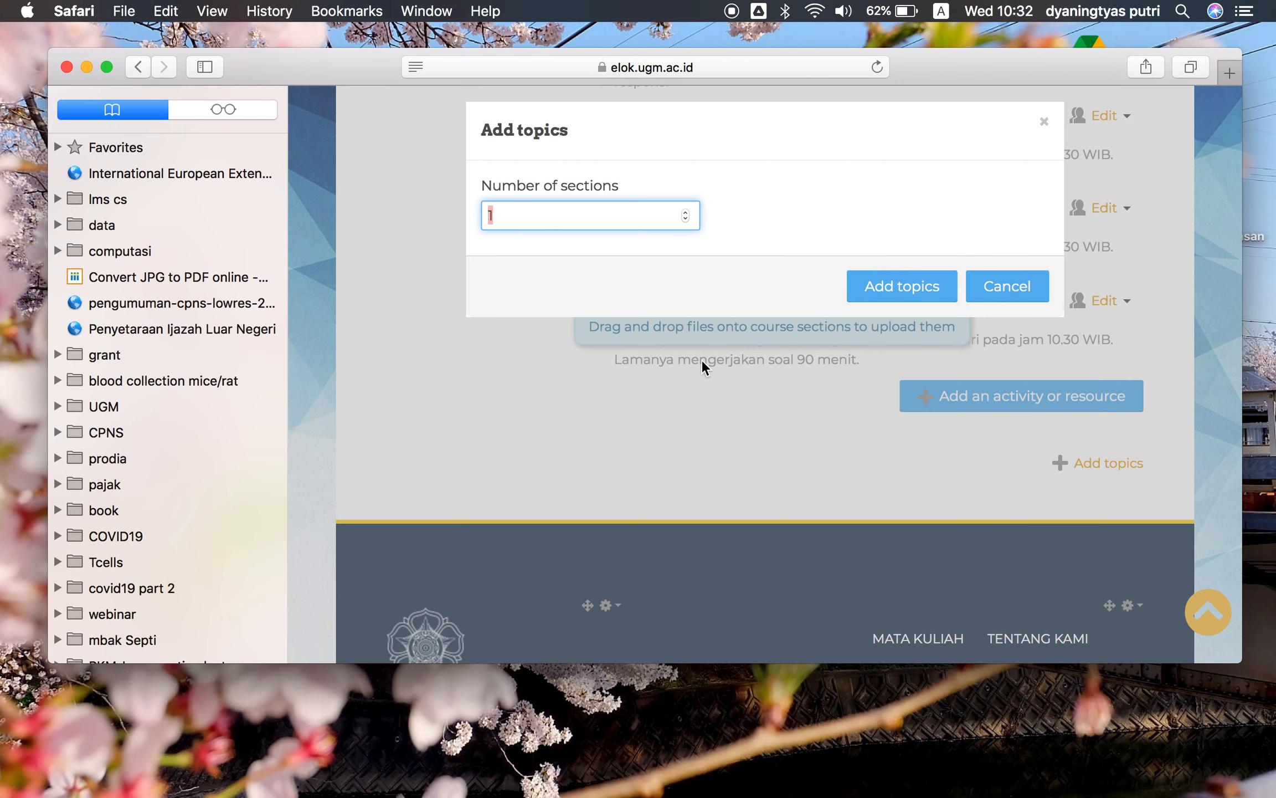
{"action": "left_click", "coordinate": [915, 299]}
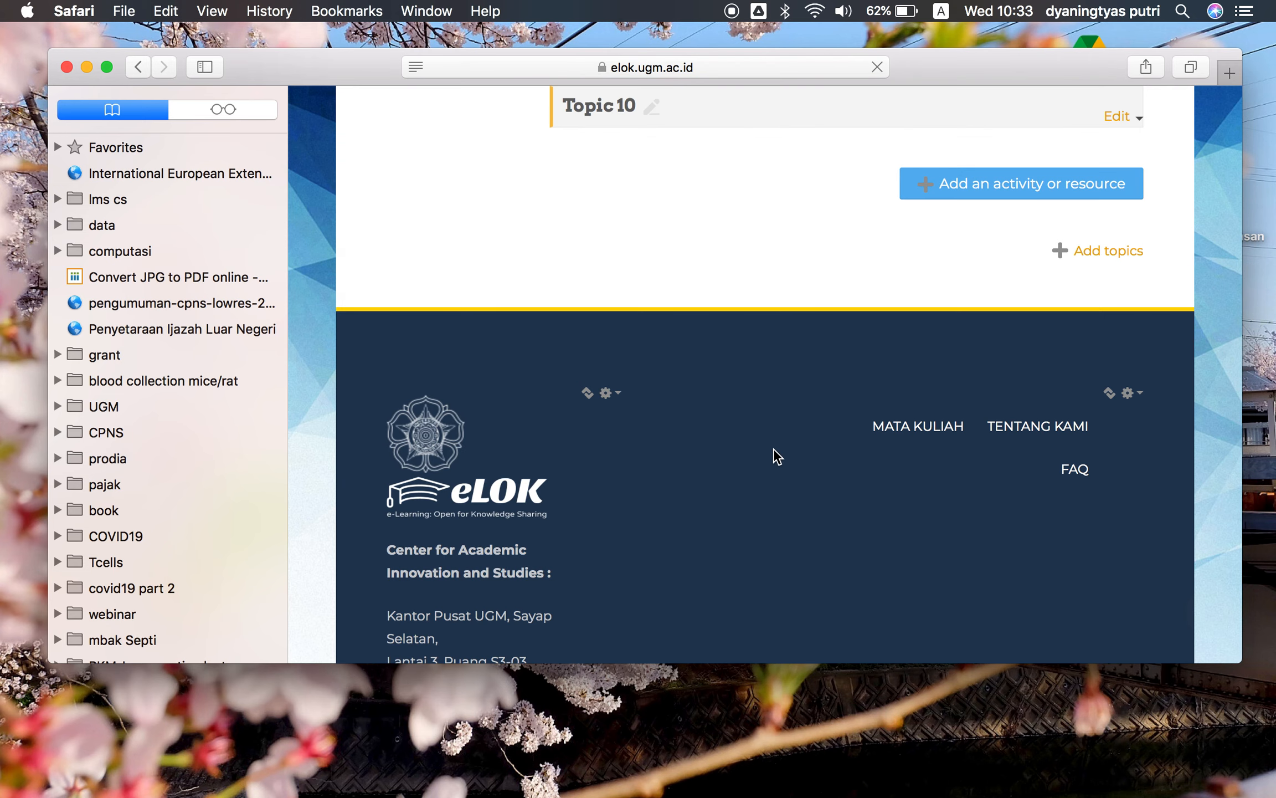
Hide the new Topic 10 section from students
{"action": "scroll", "coordinate": [774, 448], "scroll_direction": "up", "scroll_amount": 3}
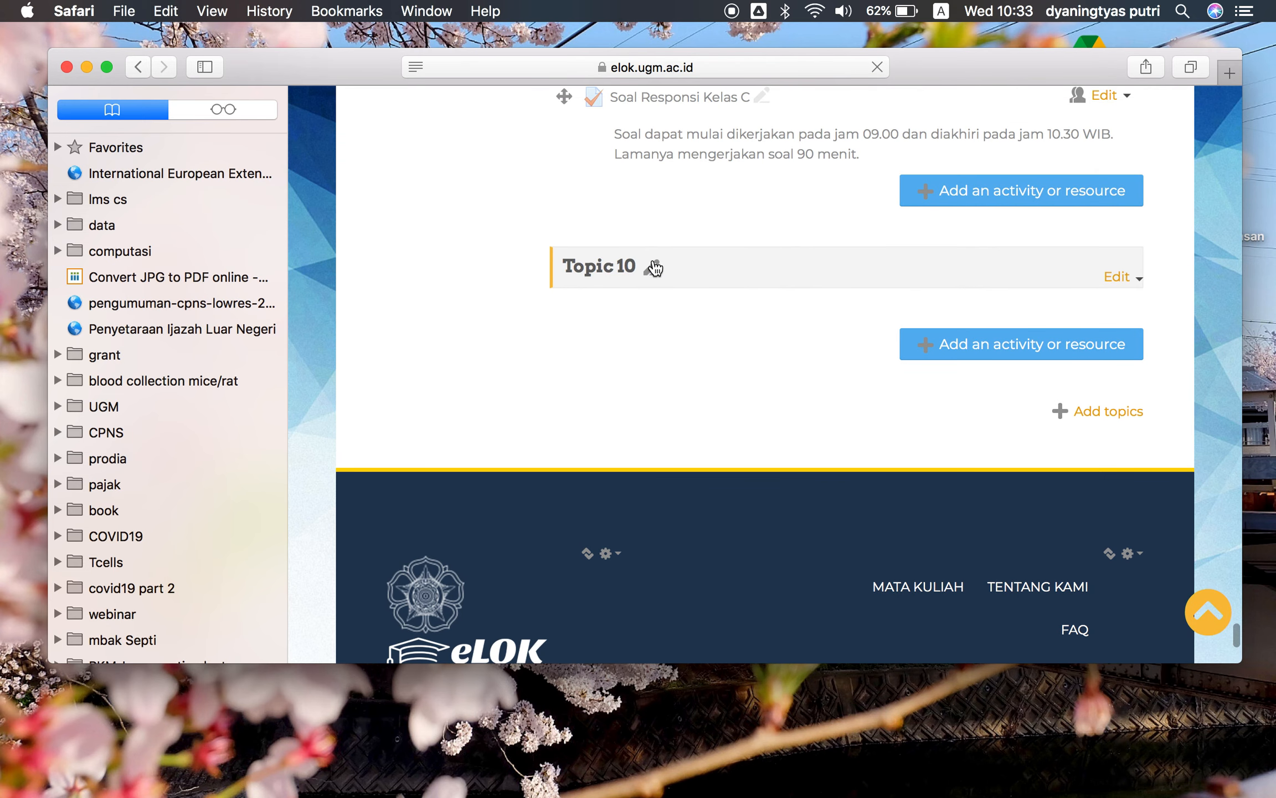
{"action": "left_click", "coordinate": [1129, 272]}
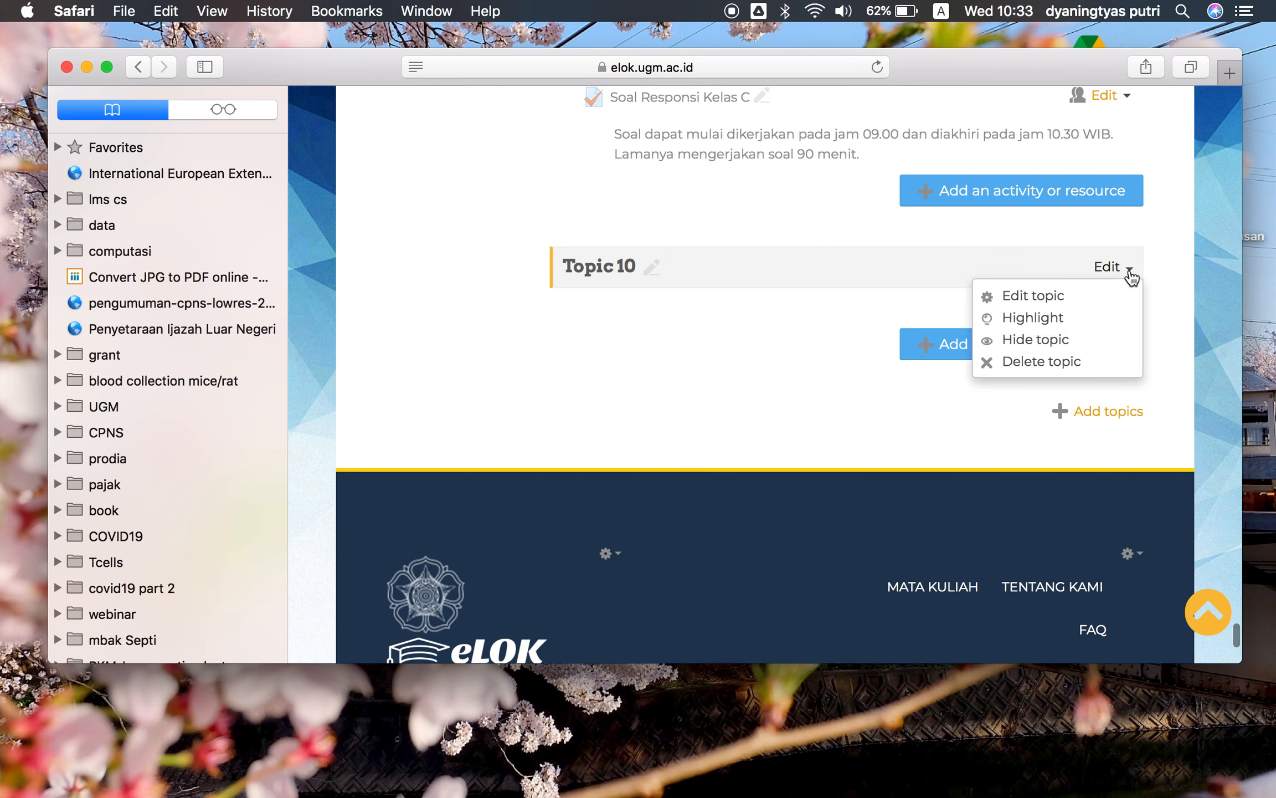
{"action": "left_click", "coordinate": [1035, 339]}
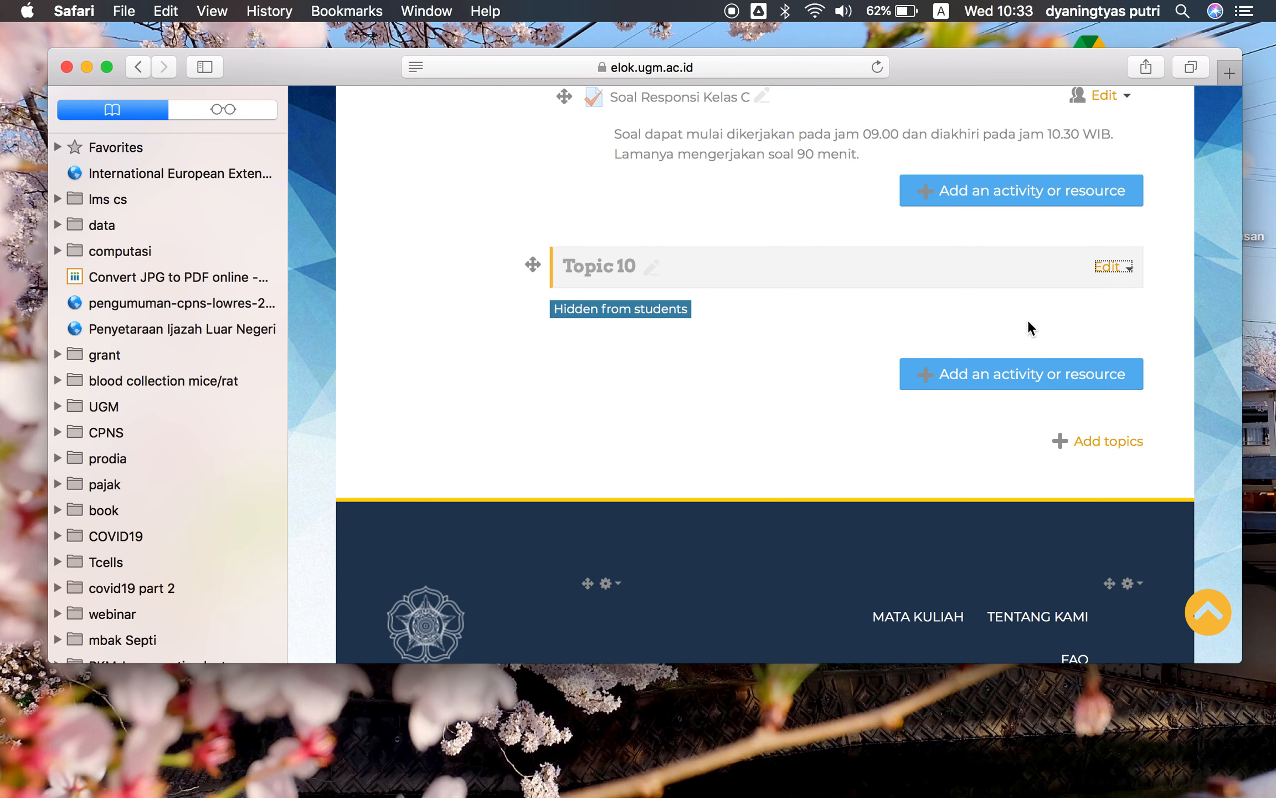
Start adding a new Quiz activity to Topic 10
{"action": "left_click", "coordinate": [1007, 385]}
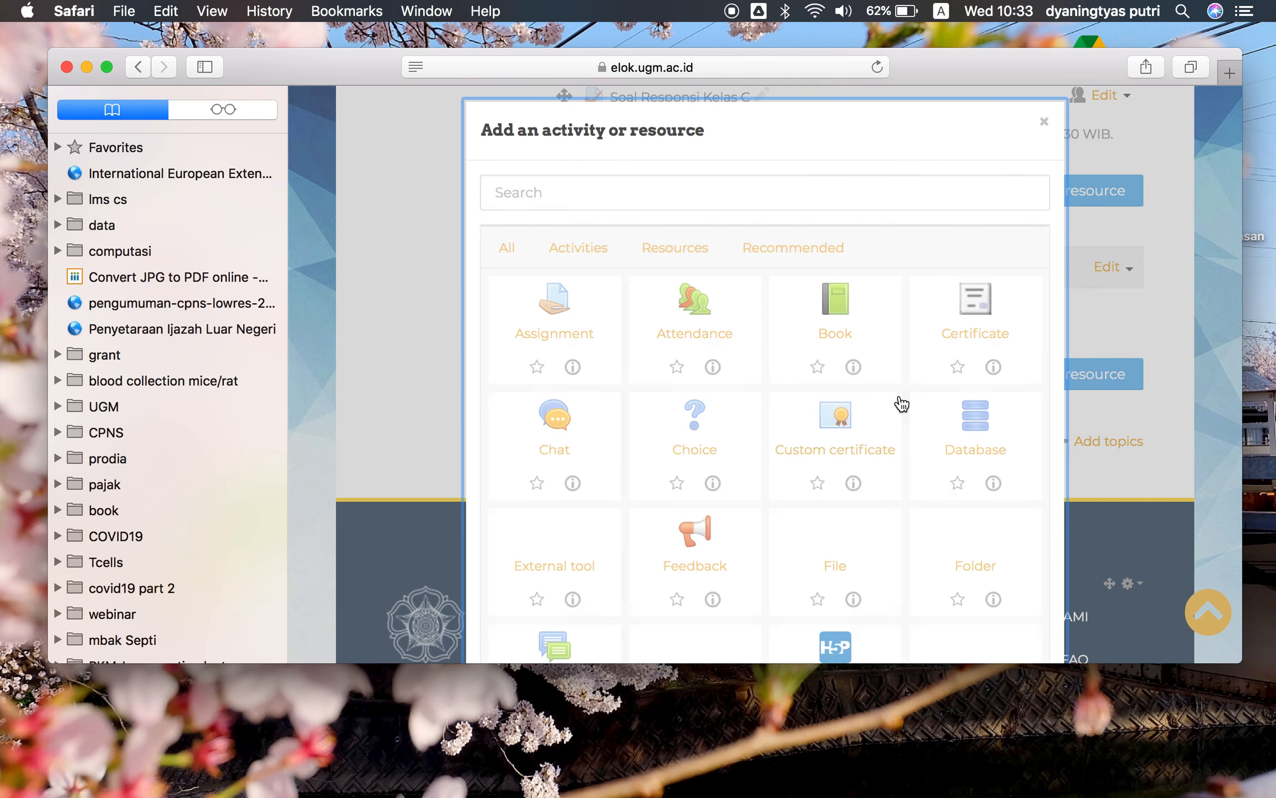
{"action": "scroll", "coordinate": [902, 403], "scroll_direction": "down", "scroll_amount": 2}
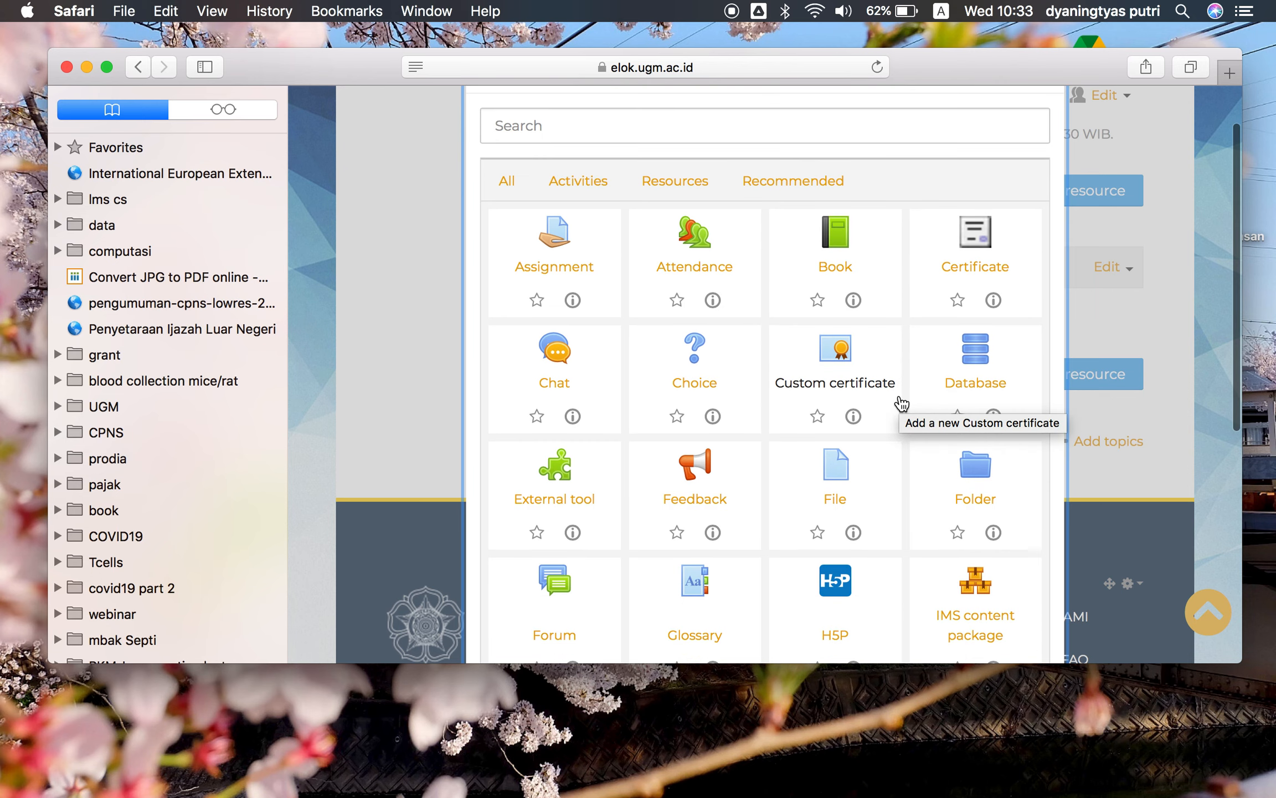
{"action": "scroll", "coordinate": [902, 403], "scroll_direction": "down", "scroll_amount": 4}
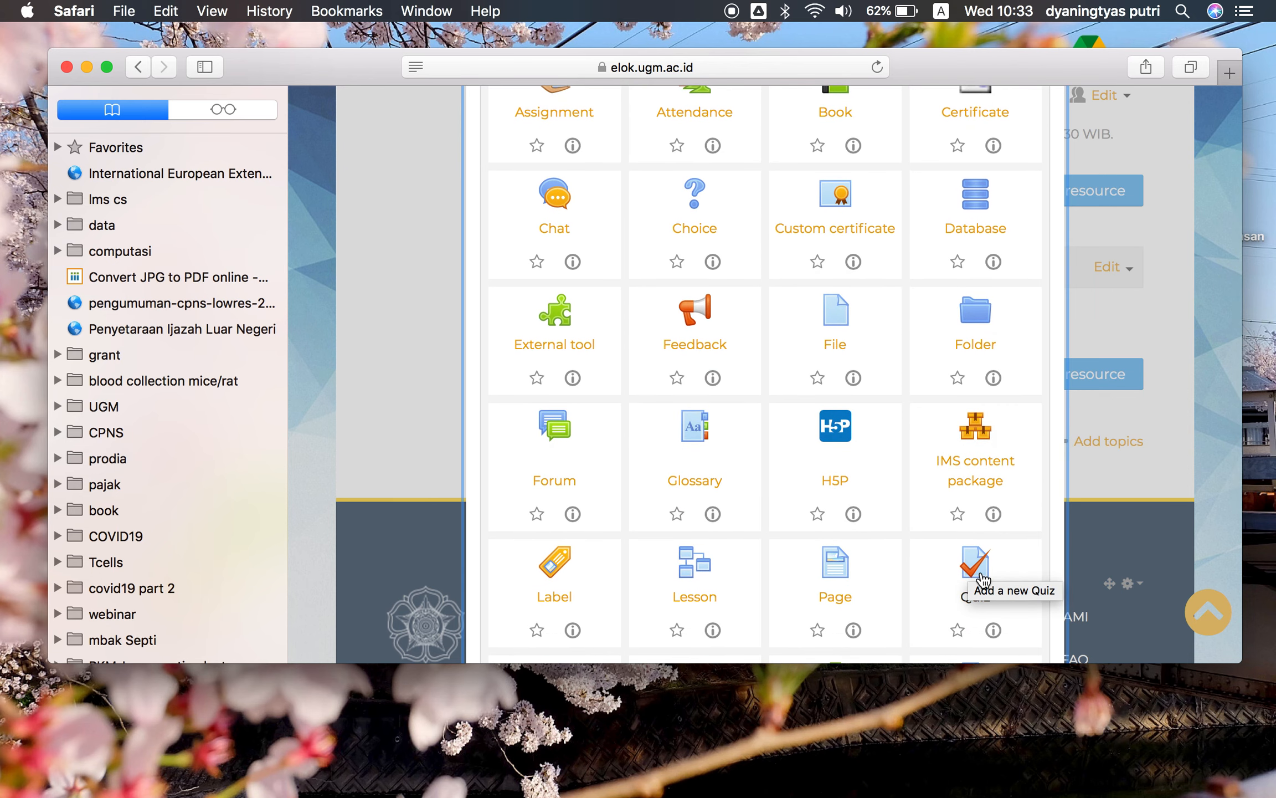
{"action": "scroll", "coordinate": [975, 581], "scroll_direction": "down", "scroll_amount": 2}
{"action": "left_click", "coordinate": [975, 481]}
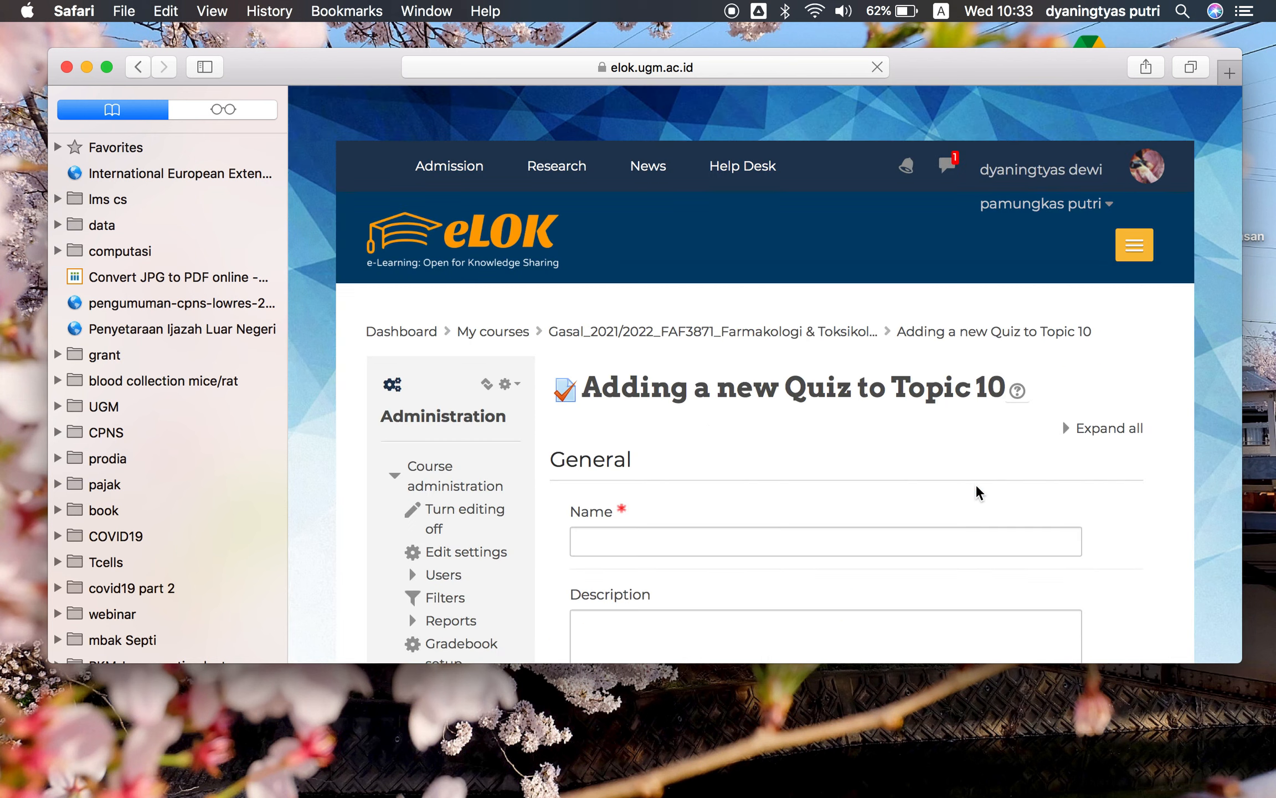
Name the quiz trial
{"action": "scroll", "coordinate": [781, 509], "scroll_direction": "down", "scroll_amount": 1}
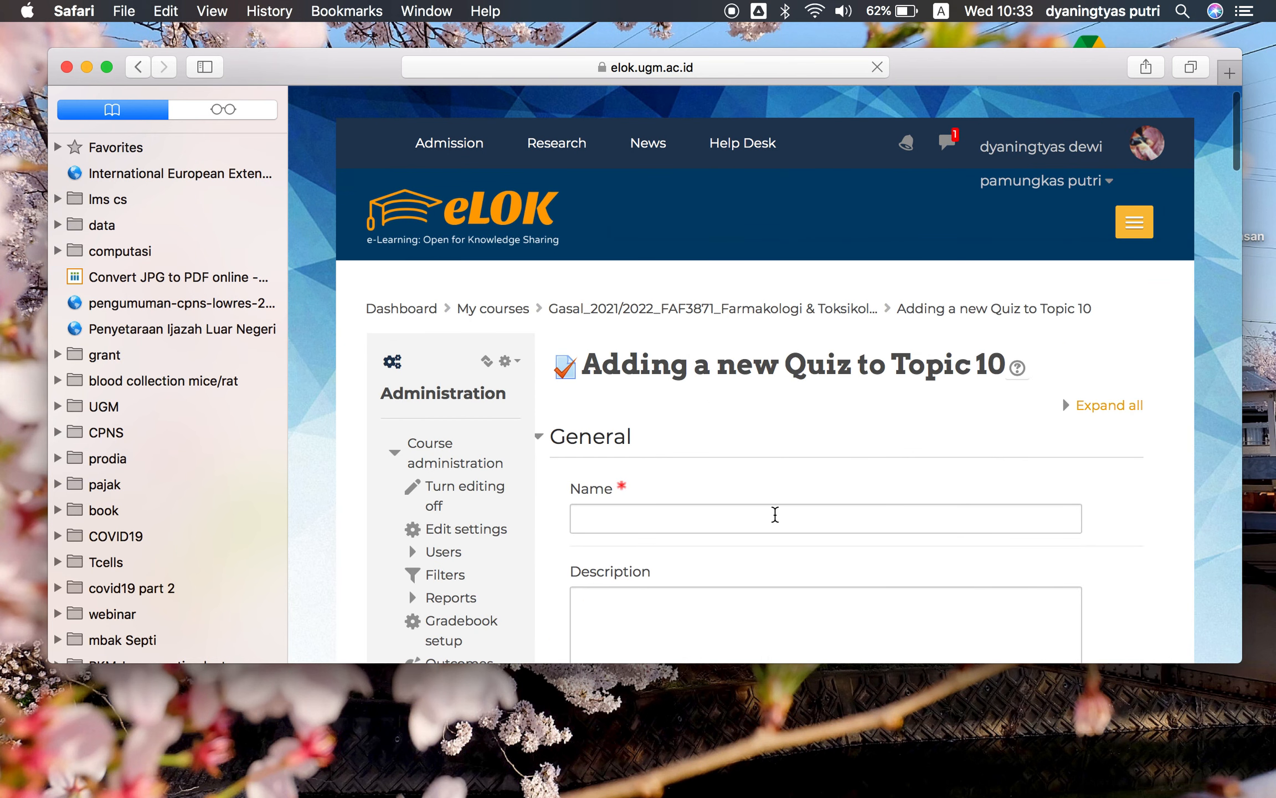
{"action": "left_click", "coordinate": [775, 514]}
{"action": "type", "text": "trial"}
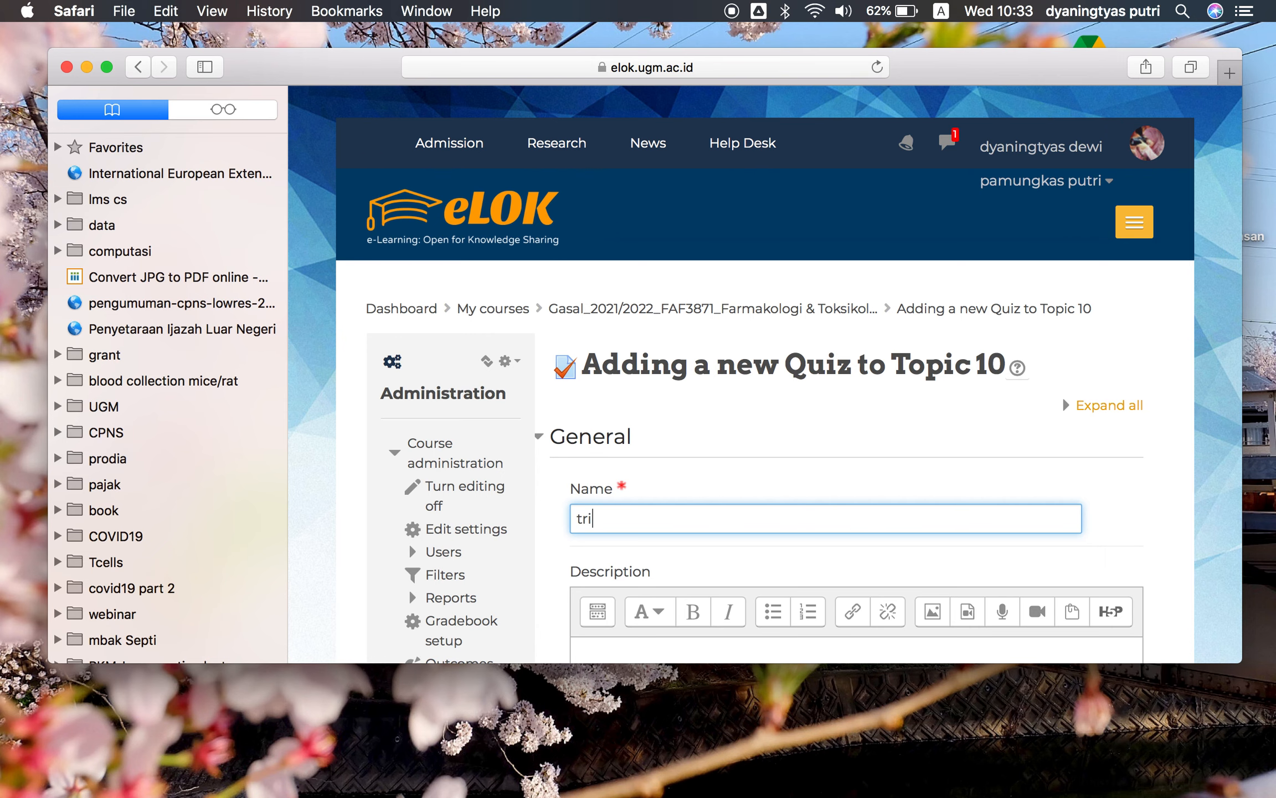
Enter the description 'pretest dimulai pukul 10.00-10.20 dengan durasi pengerjakan 10 min' and display it on the course page
{"action": "scroll", "coordinate": [862, 520], "scroll_direction": "down", "scroll_amount": 5}
{"action": "left_click", "coordinate": [814, 517]}
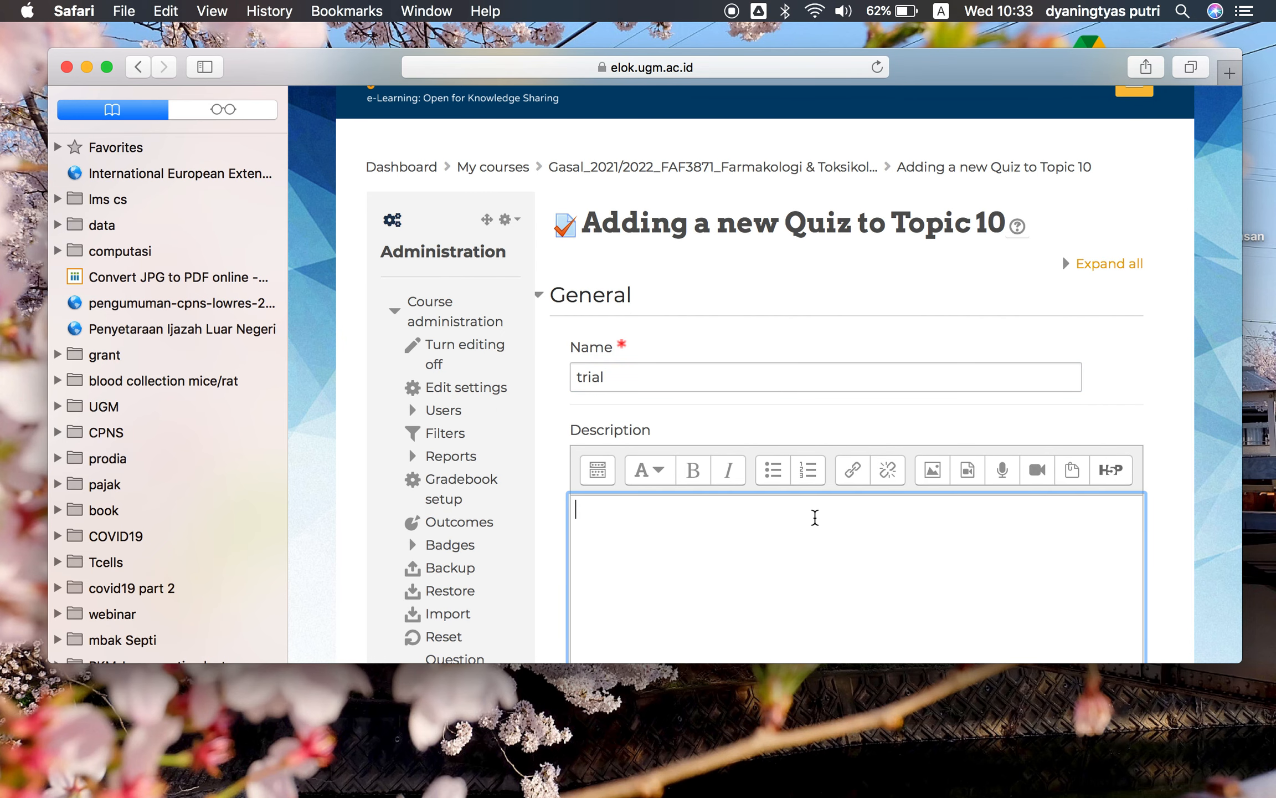
{"action": "type", "text": "pretest dimulai pukul"}
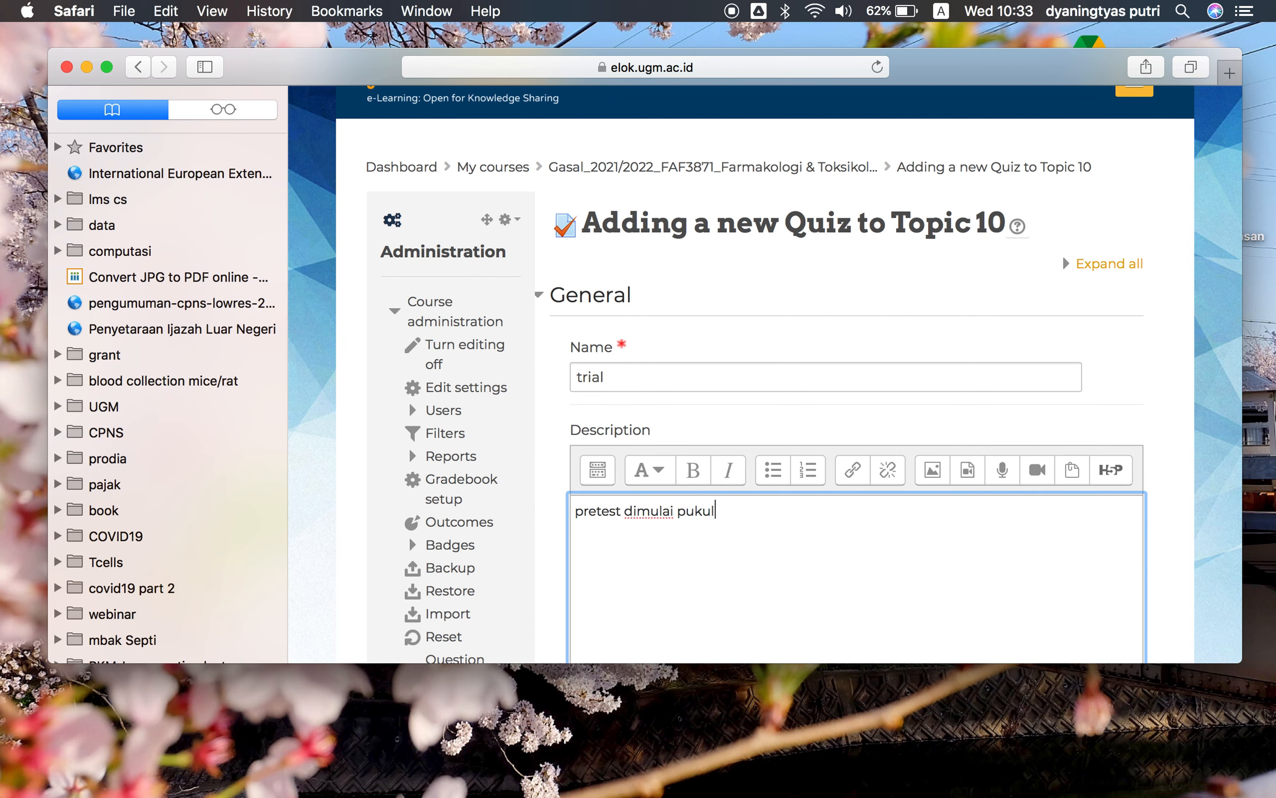
{"action": "type", "text": " 10.00-10.20 dengan durasi"}
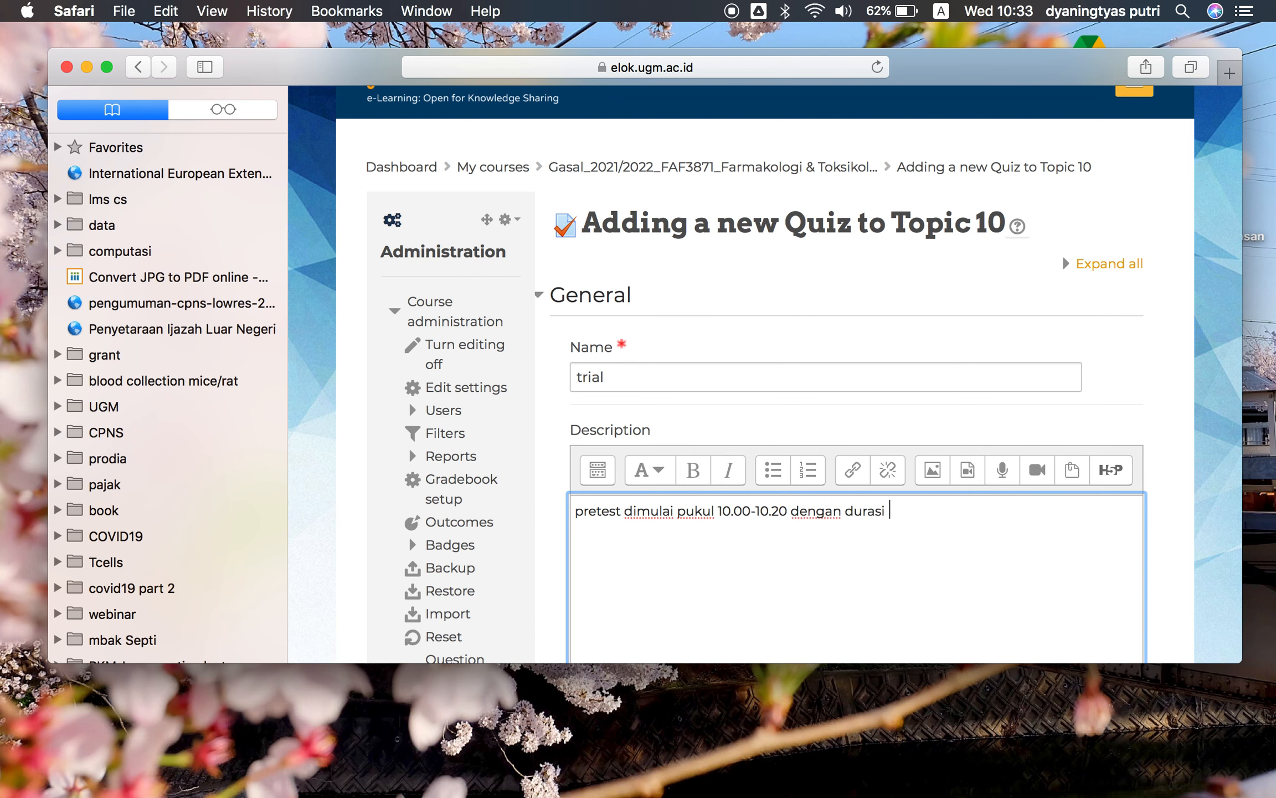
{"action": "type", "text": "ngerjaka"}
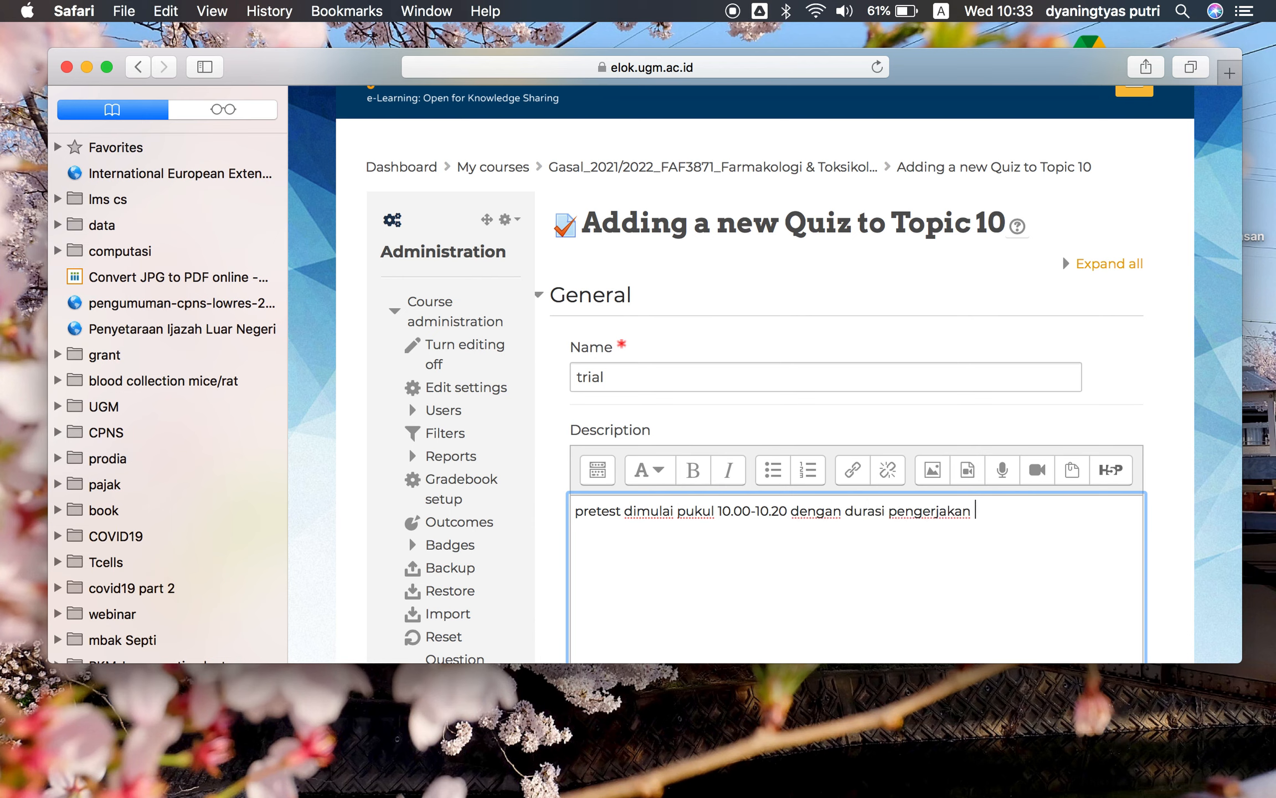
{"action": "type", "text": "n"}
{"action": "scroll", "coordinate": [823, 578], "scroll_direction": "down", "scroll_amount": 10}
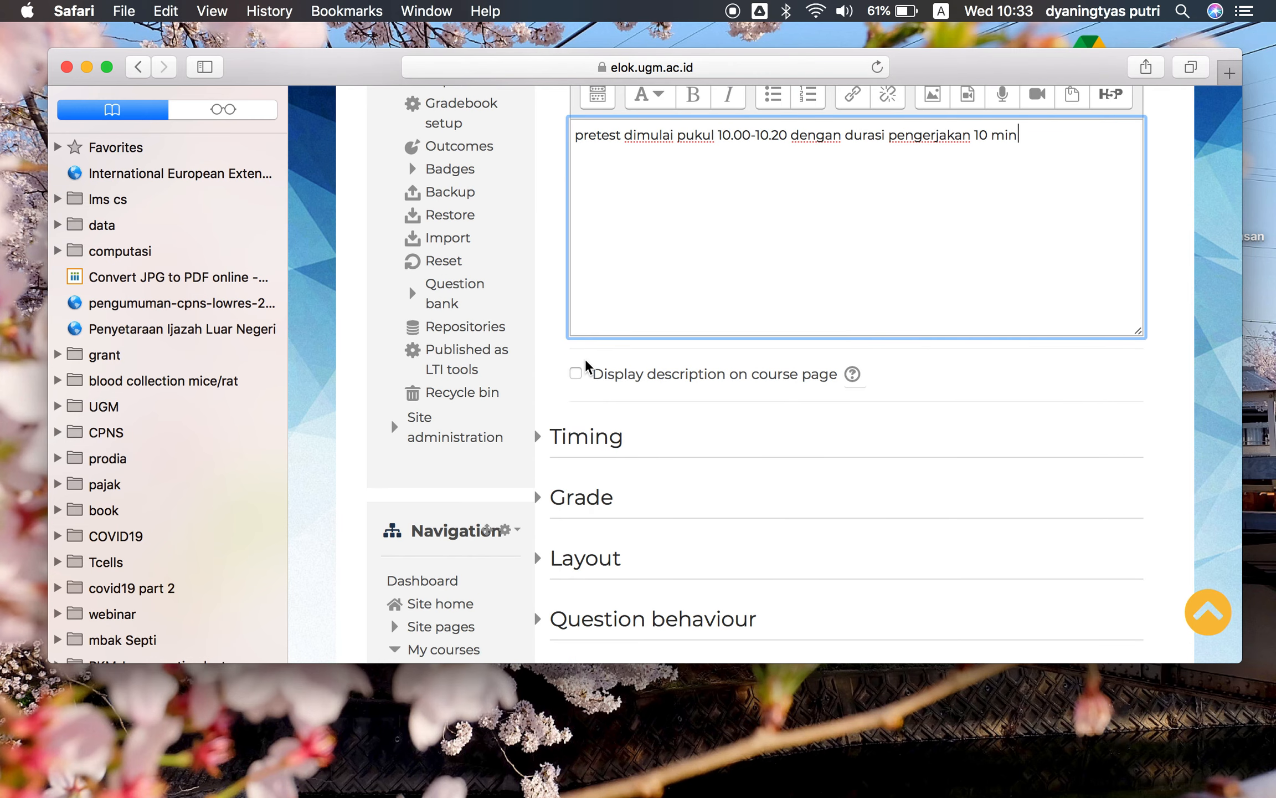
{"action": "left_click", "coordinate": [576, 374]}
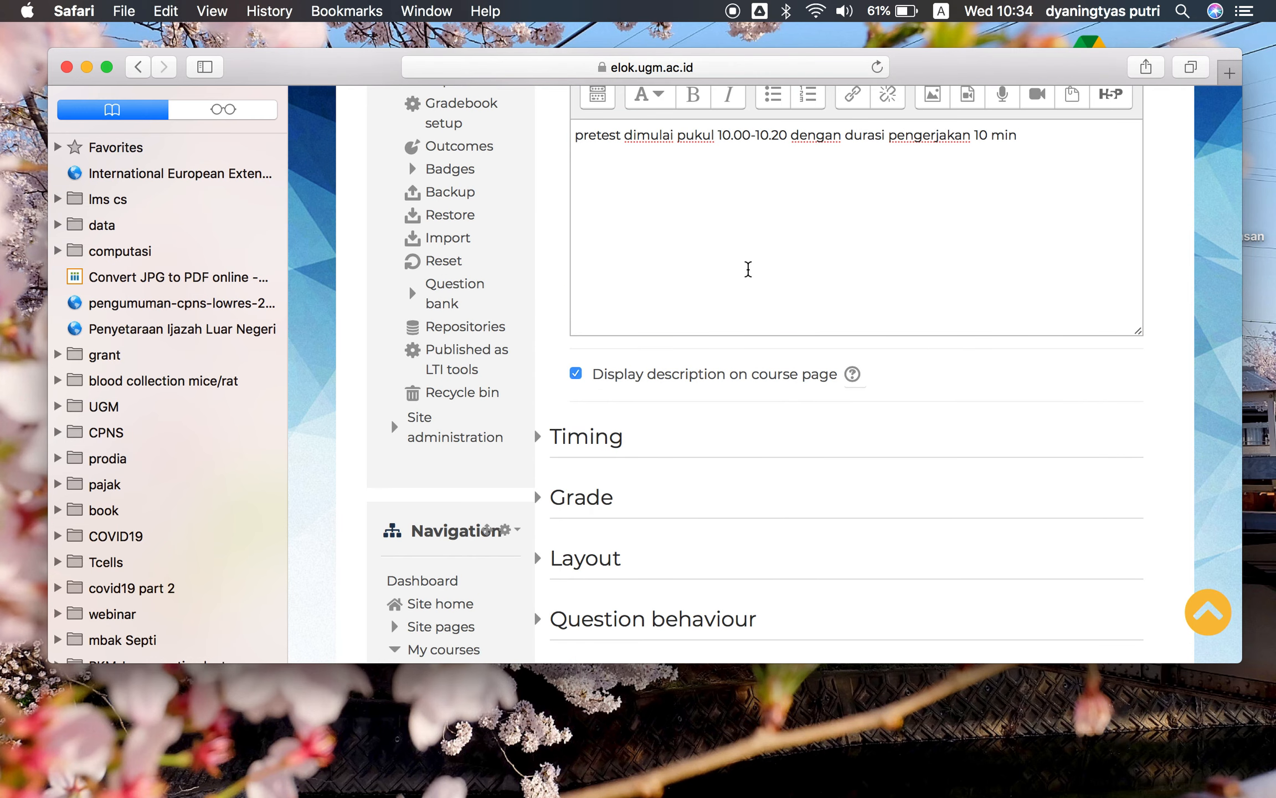
Expand the Timing section and enable both the quiz opening and closing dates
{"action": "scroll", "coordinate": [772, 333], "scroll_direction": "down", "scroll_amount": 2}
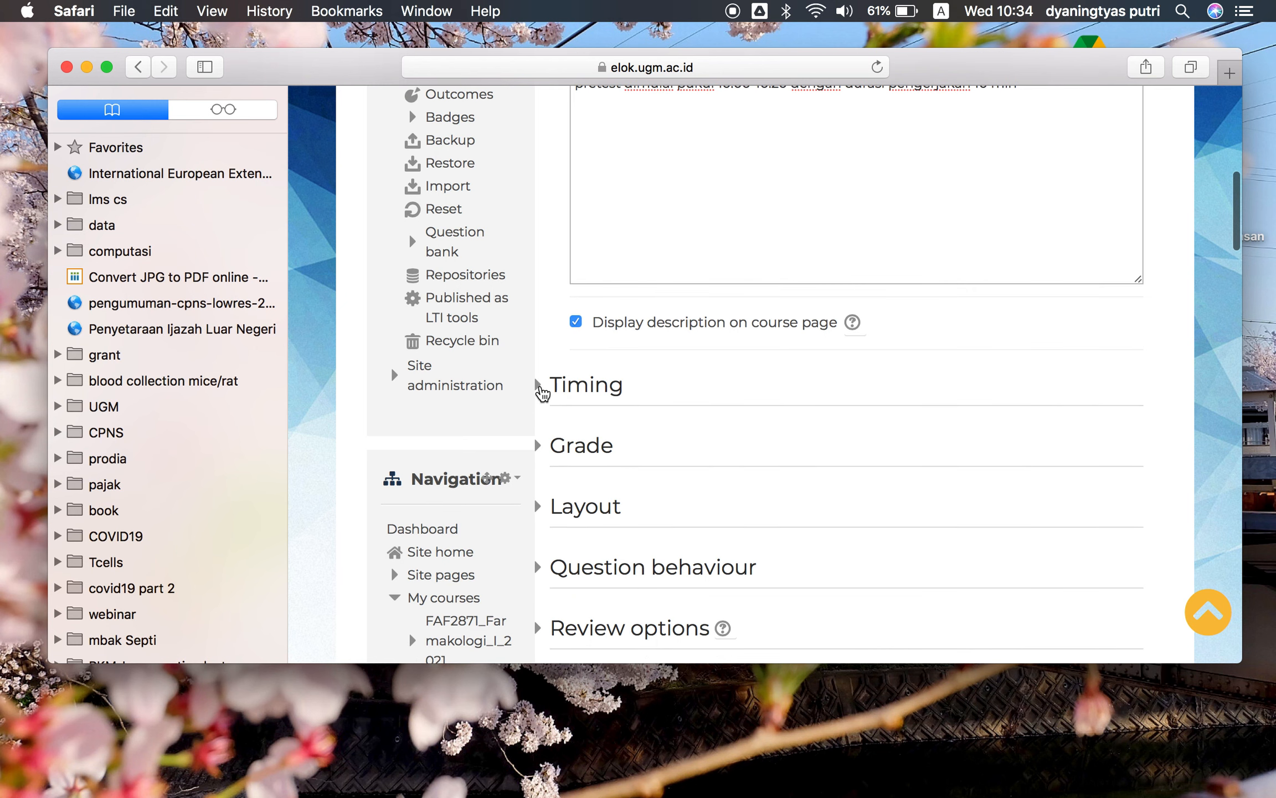
{"action": "left_click", "coordinate": [542, 388]}
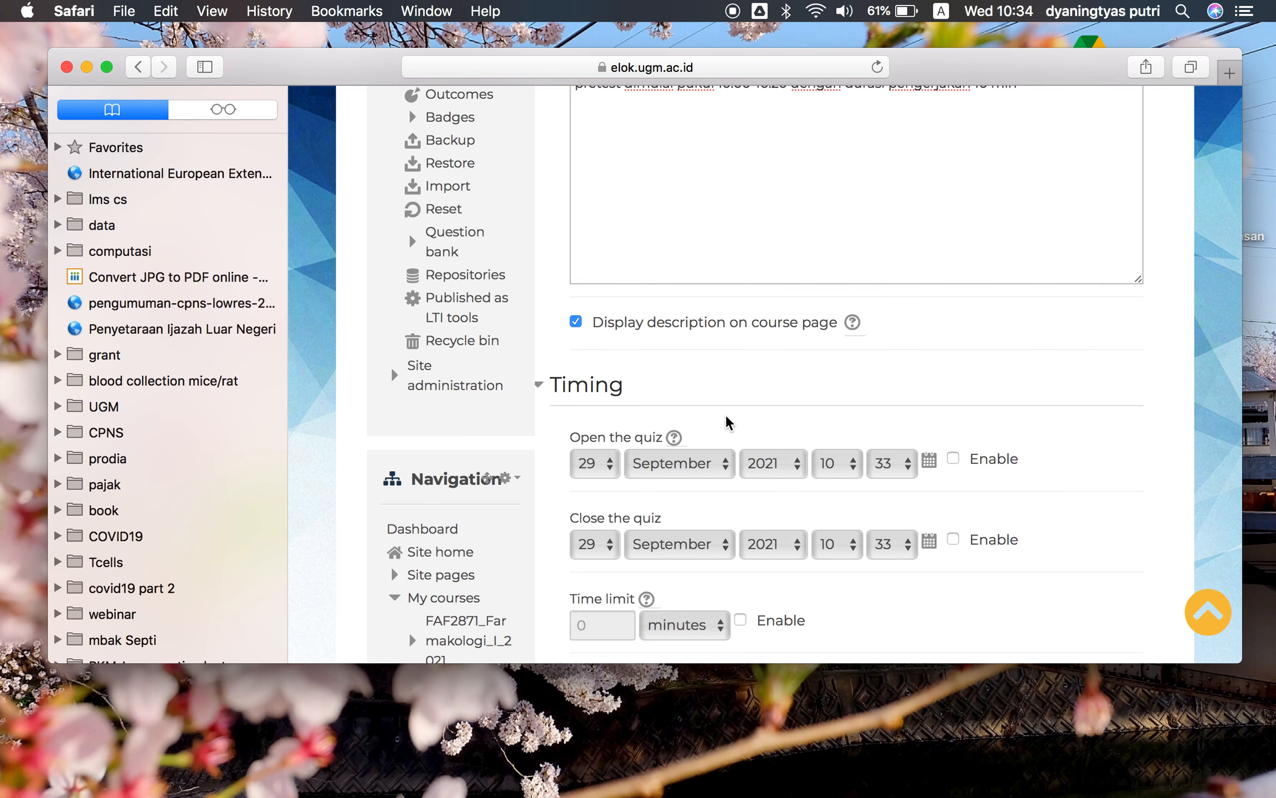
{"action": "scroll", "coordinate": [748, 478], "scroll_direction": "down", "scroll_amount": 4}
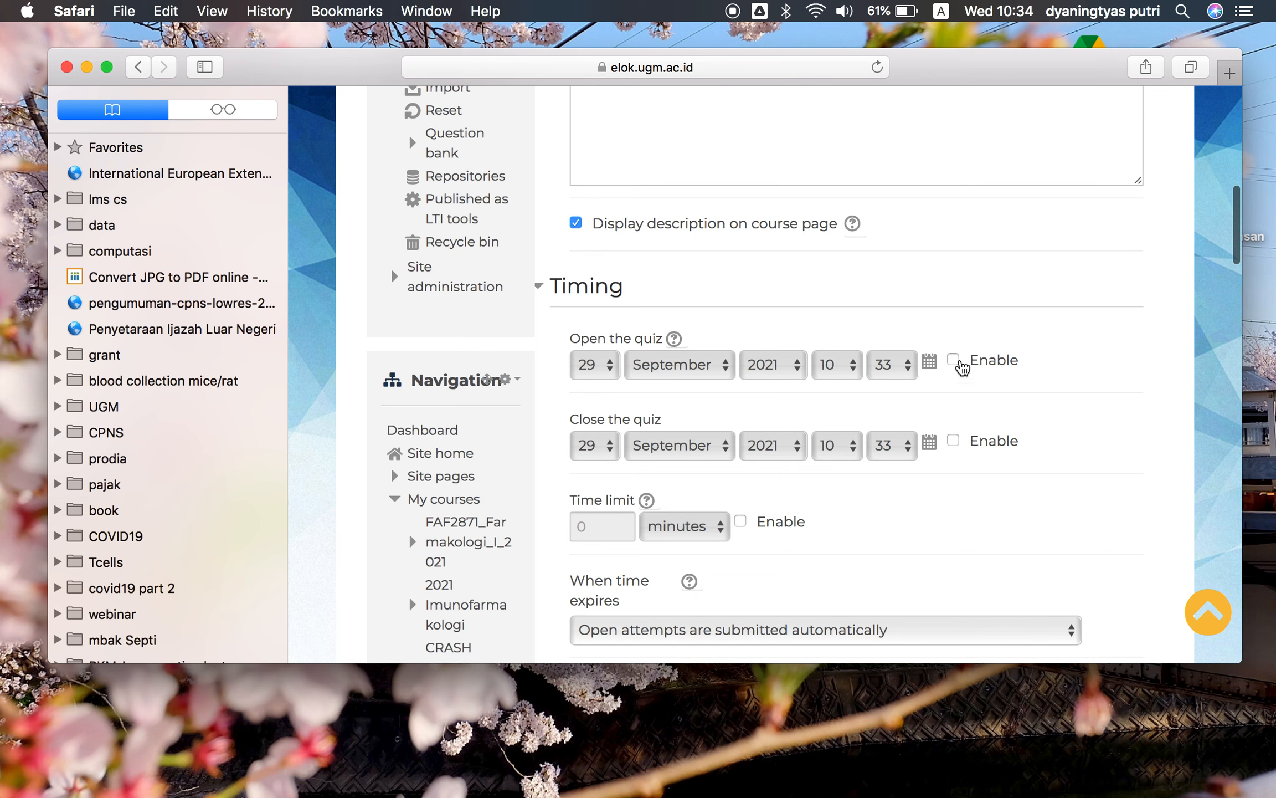
{"action": "left_click", "coordinate": [956, 361]}
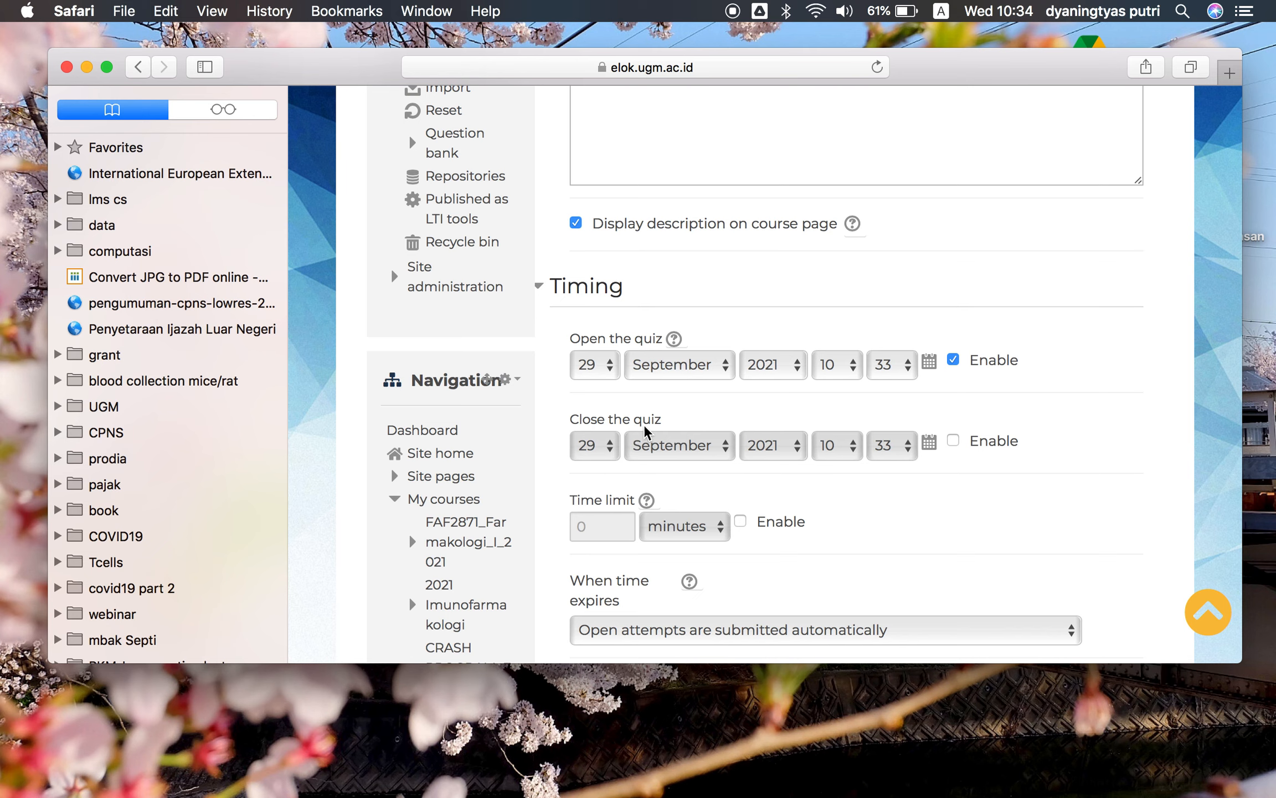
{"action": "left_click", "coordinate": [953, 440]}
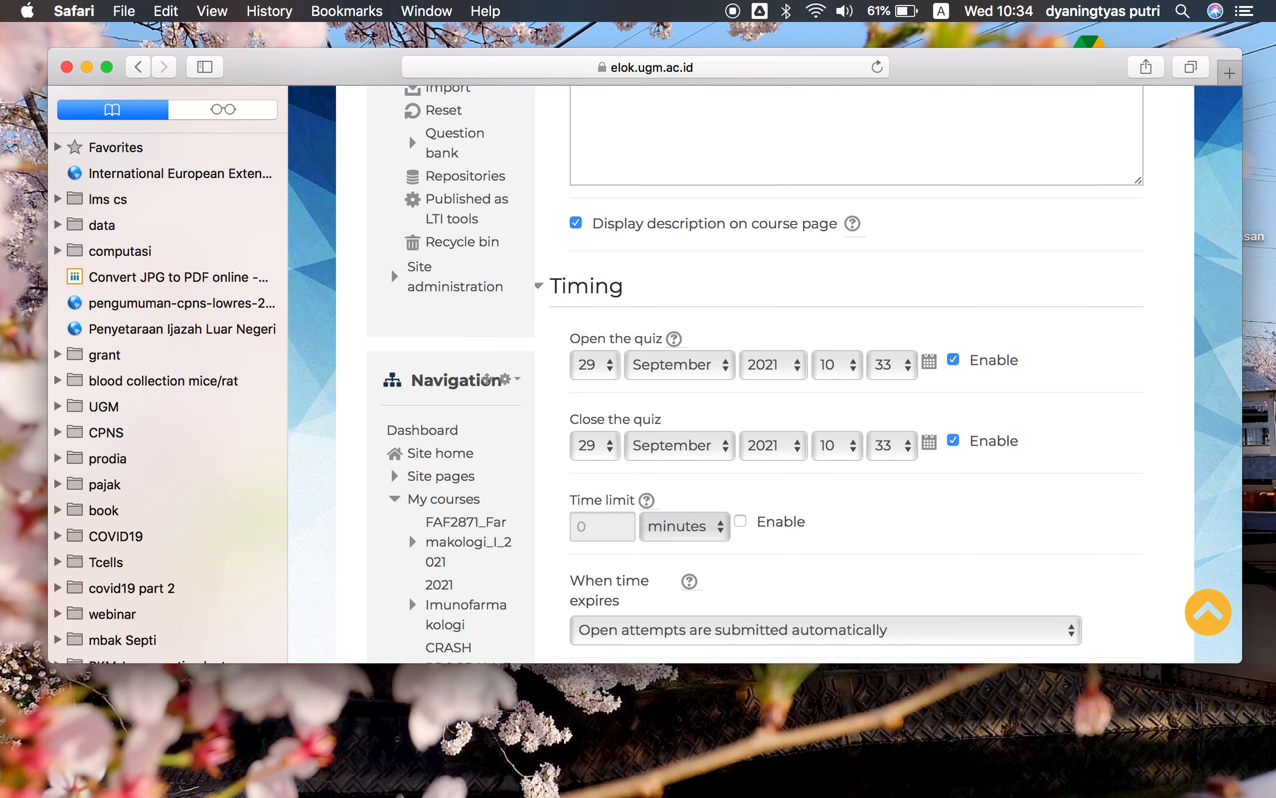
Set the quiz opening time to 30 September 2021 at 10:00
{"action": "scroll", "coordinate": [907, 376], "scroll_direction": "up", "scroll_amount": 1}
{"action": "scroll", "coordinate": [907, 376], "scroll_direction": "up", "scroll_amount": 1}
{"action": "left_click", "coordinate": [904, 389]}
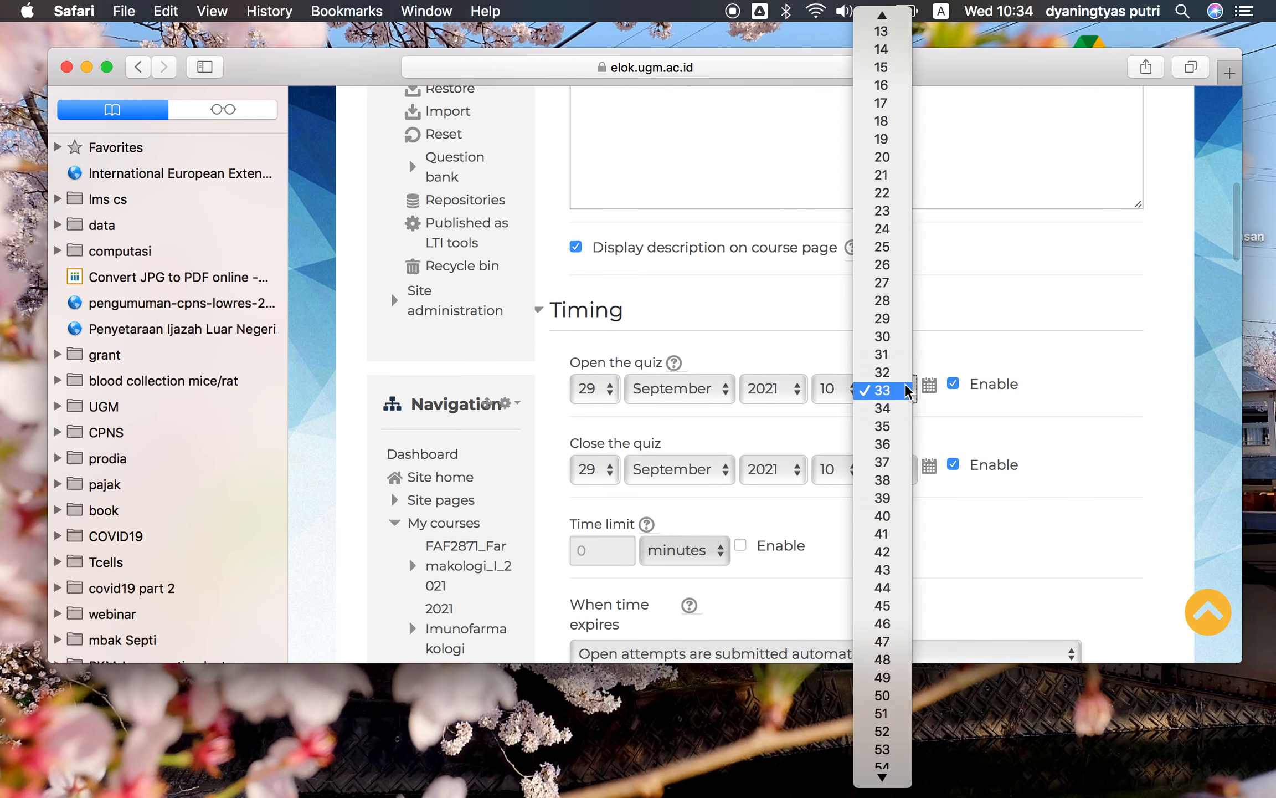
{"action": "scroll", "coordinate": [887, 88], "scroll_direction": "up", "scroll_amount": 4}
{"action": "left_click", "coordinate": [882, 18]}
{"action": "left_click", "coordinate": [612, 392]}
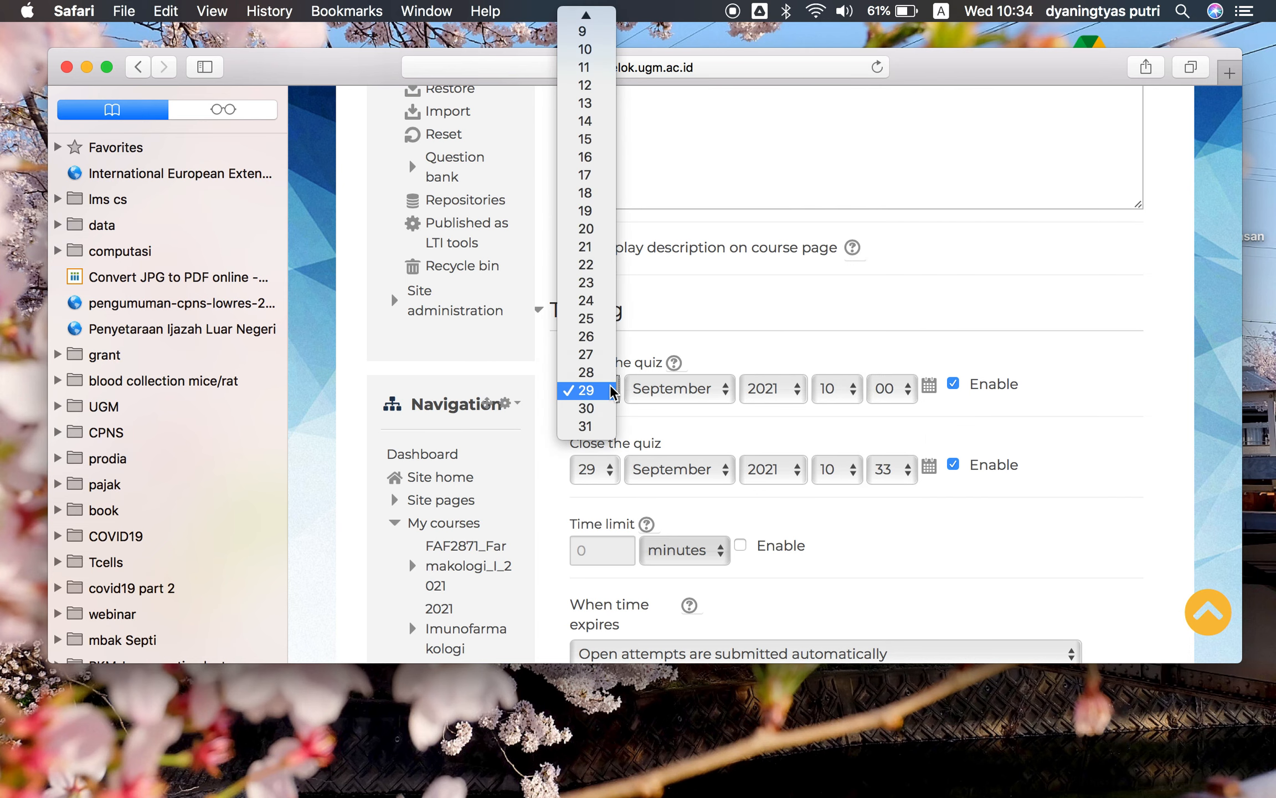
{"action": "left_click", "coordinate": [599, 410]}
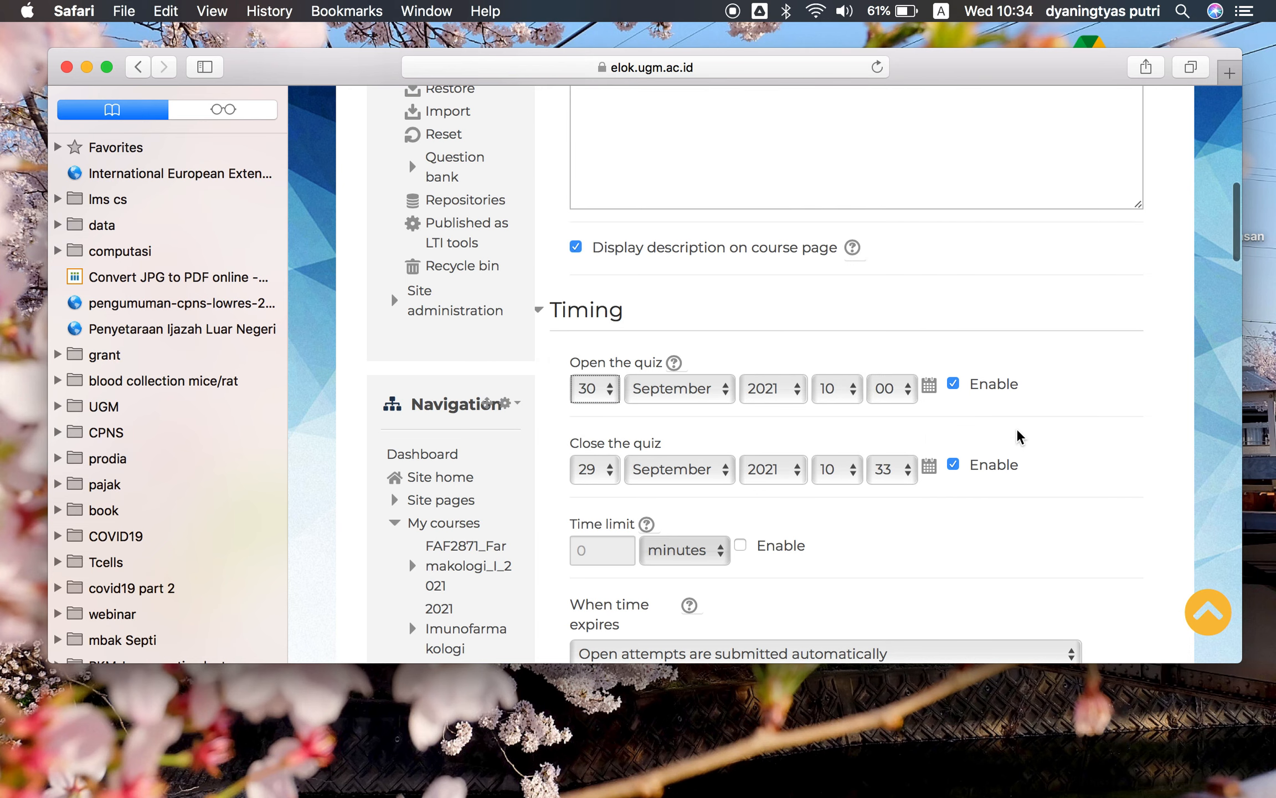
Set the quiz closing time's minutes to 20
{"action": "scroll", "coordinate": [831, 443], "scroll_direction": "down", "scroll_amount": 1}
{"action": "left_click", "coordinate": [908, 437]}
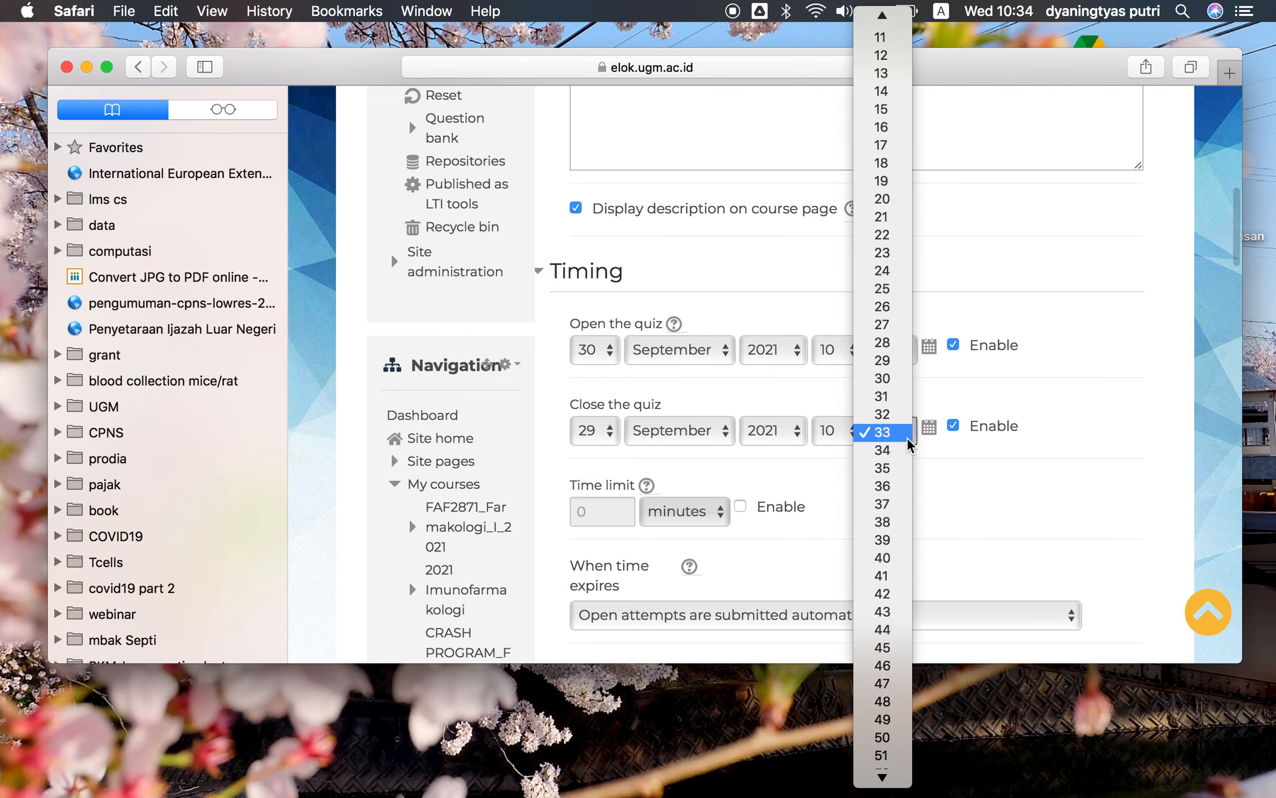
{"action": "left_click", "coordinate": [890, 199]}
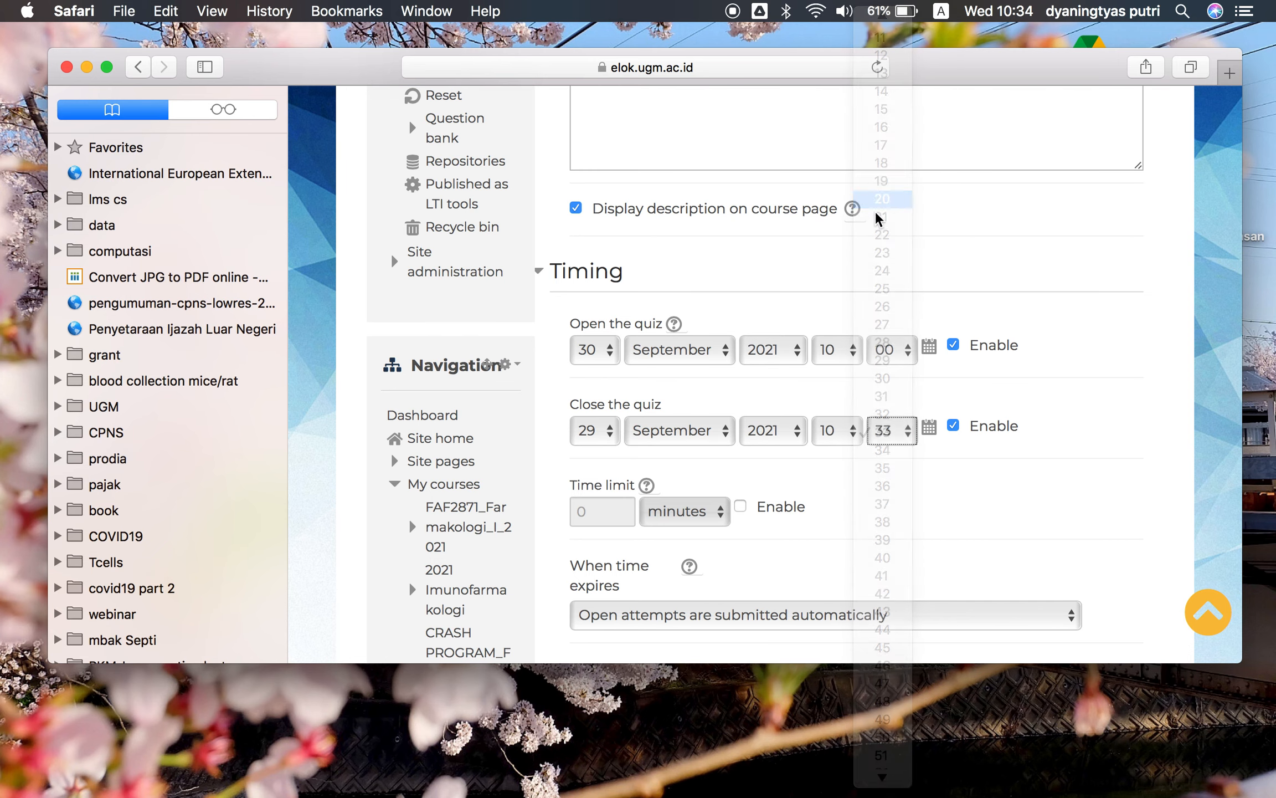
Enable a quiz time limit of 10 minutes
{"action": "scroll", "coordinate": [898, 487], "scroll_direction": "down", "scroll_amount": 1}
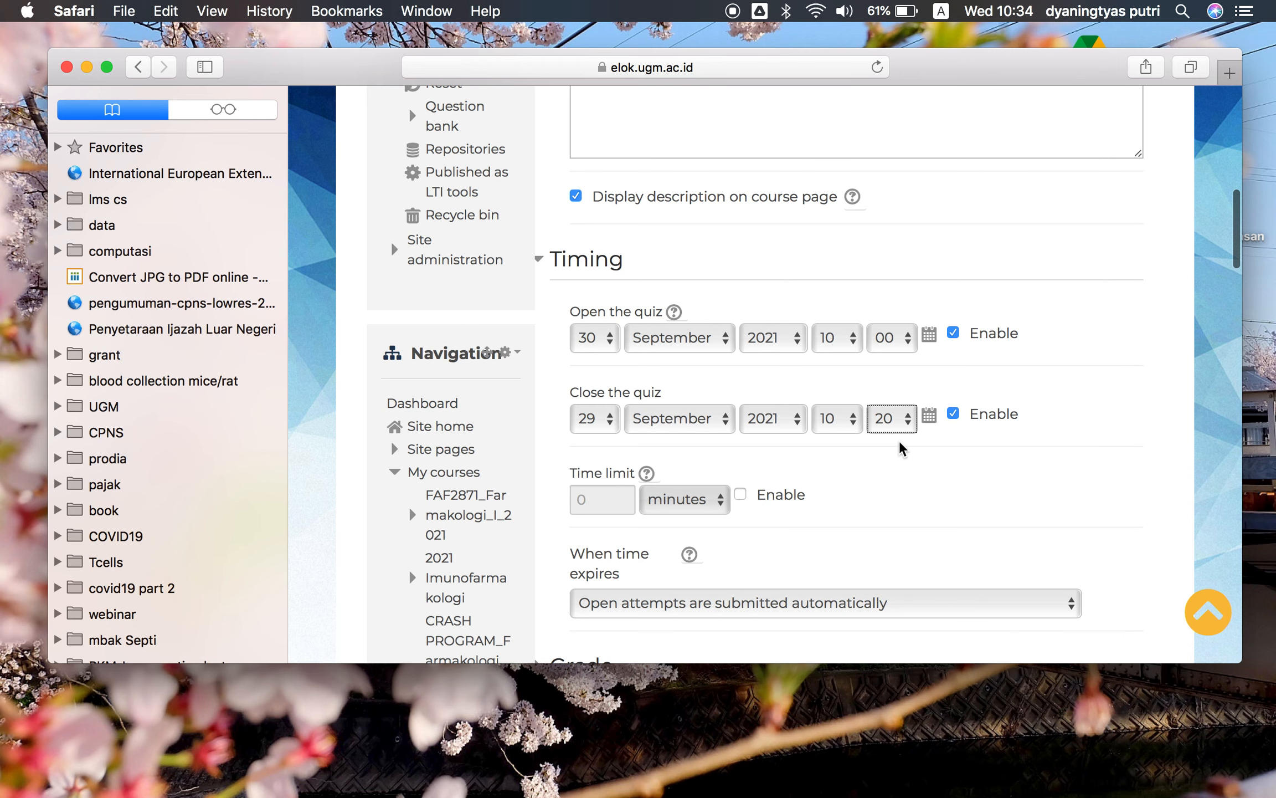
{"action": "scroll", "coordinate": [901, 447], "scroll_direction": "down", "scroll_amount": 5}
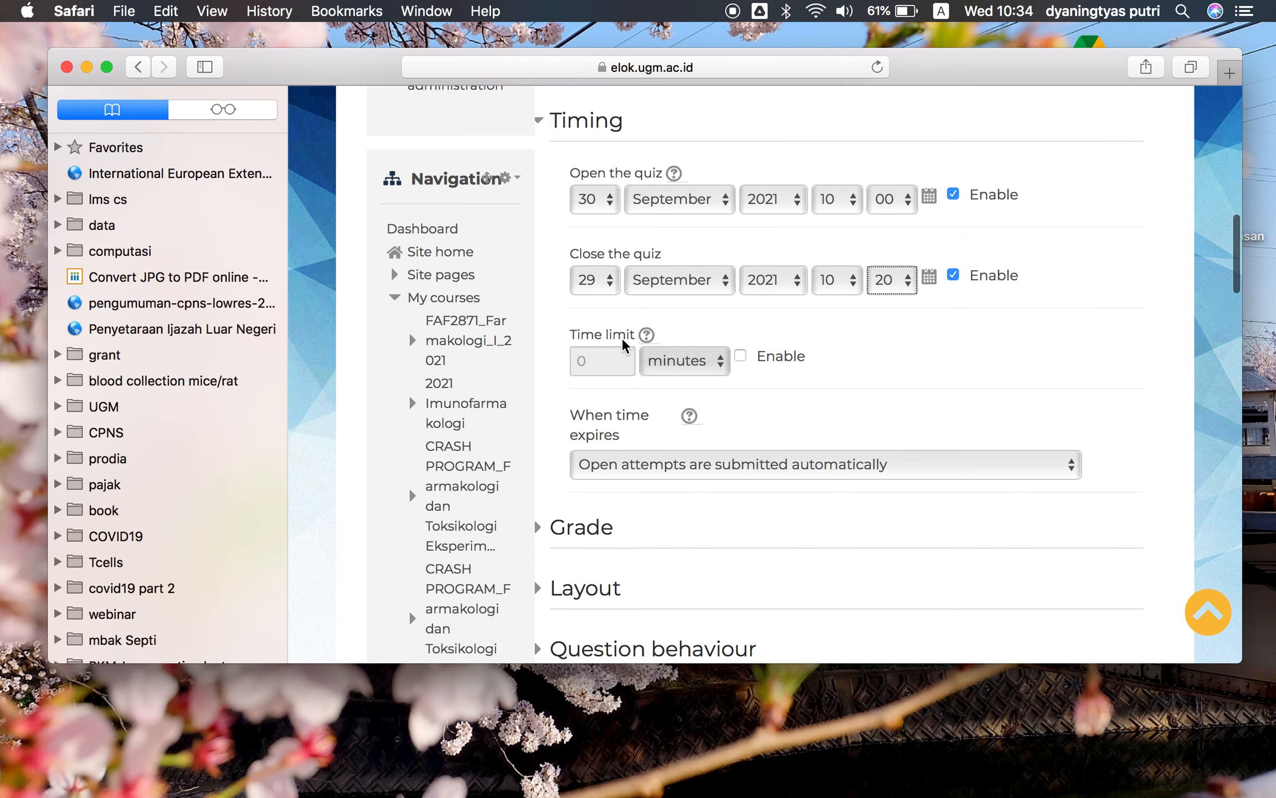
{"action": "left_click", "coordinate": [741, 356]}
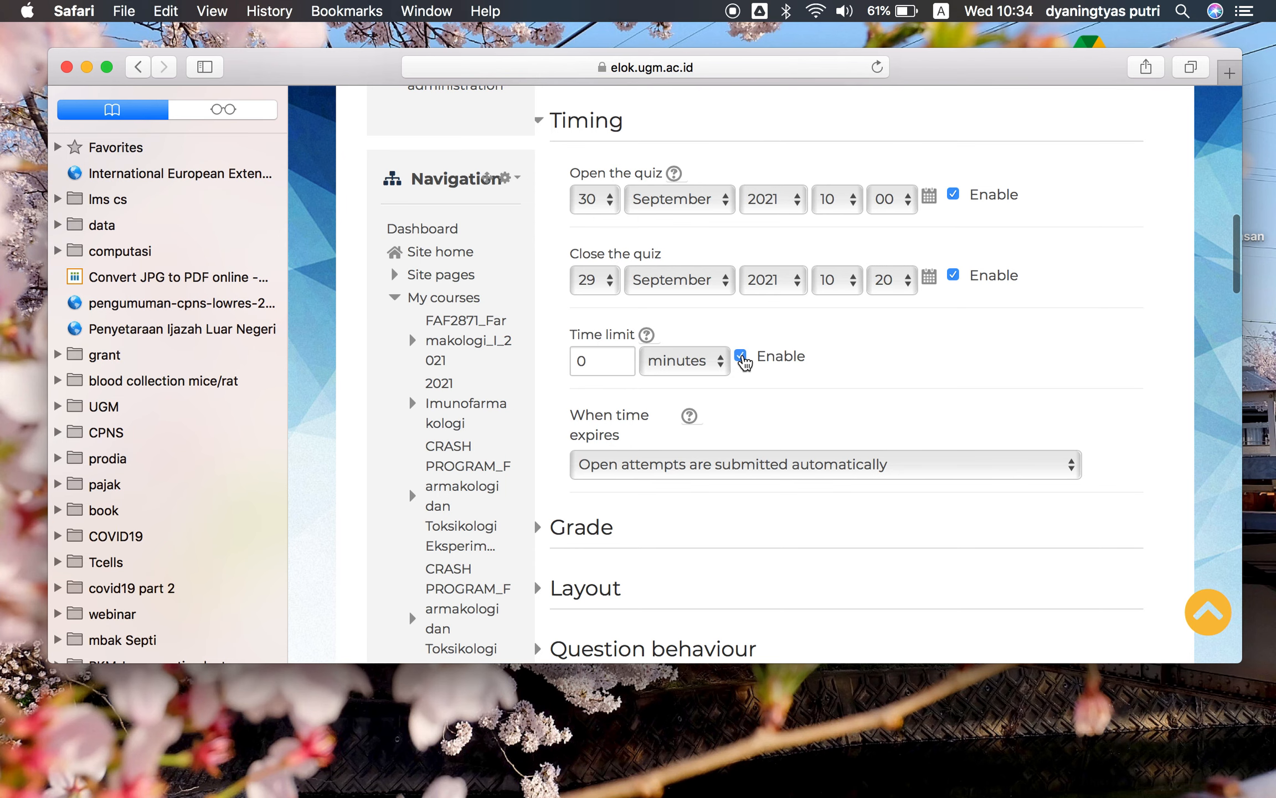
{"action": "double_click", "coordinate": [581, 324]}
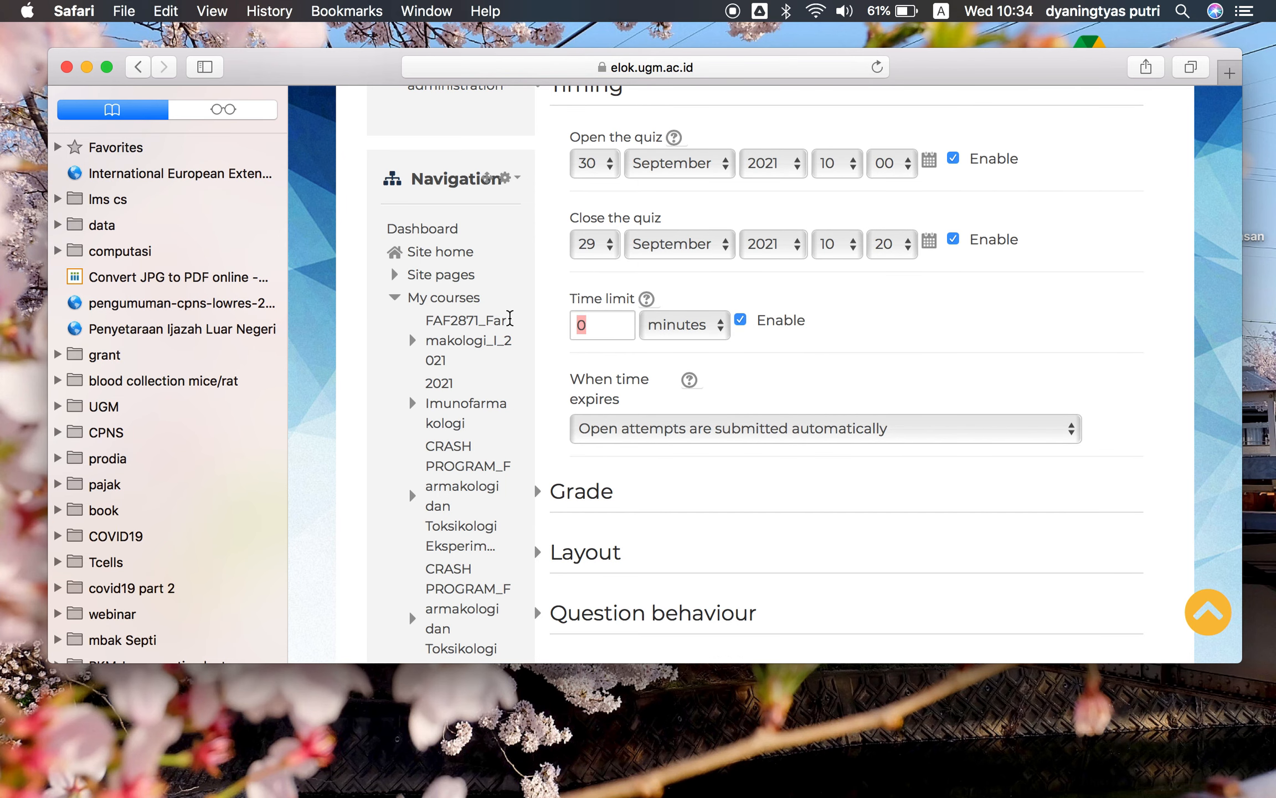
{"action": "type", "text": "10"}
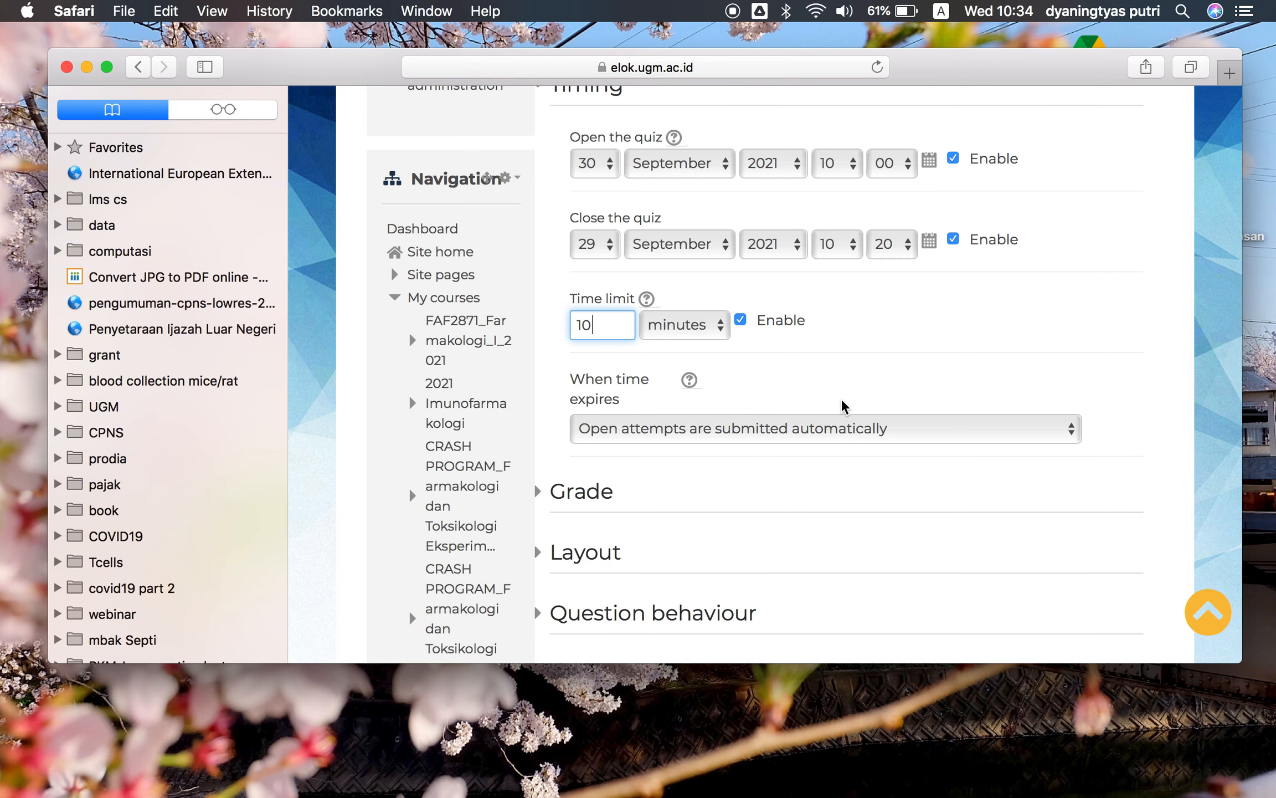
Expand the Grade section and set attempts allowed to 1
{"action": "scroll", "coordinate": [844, 406], "scroll_direction": "down", "scroll_amount": 5}
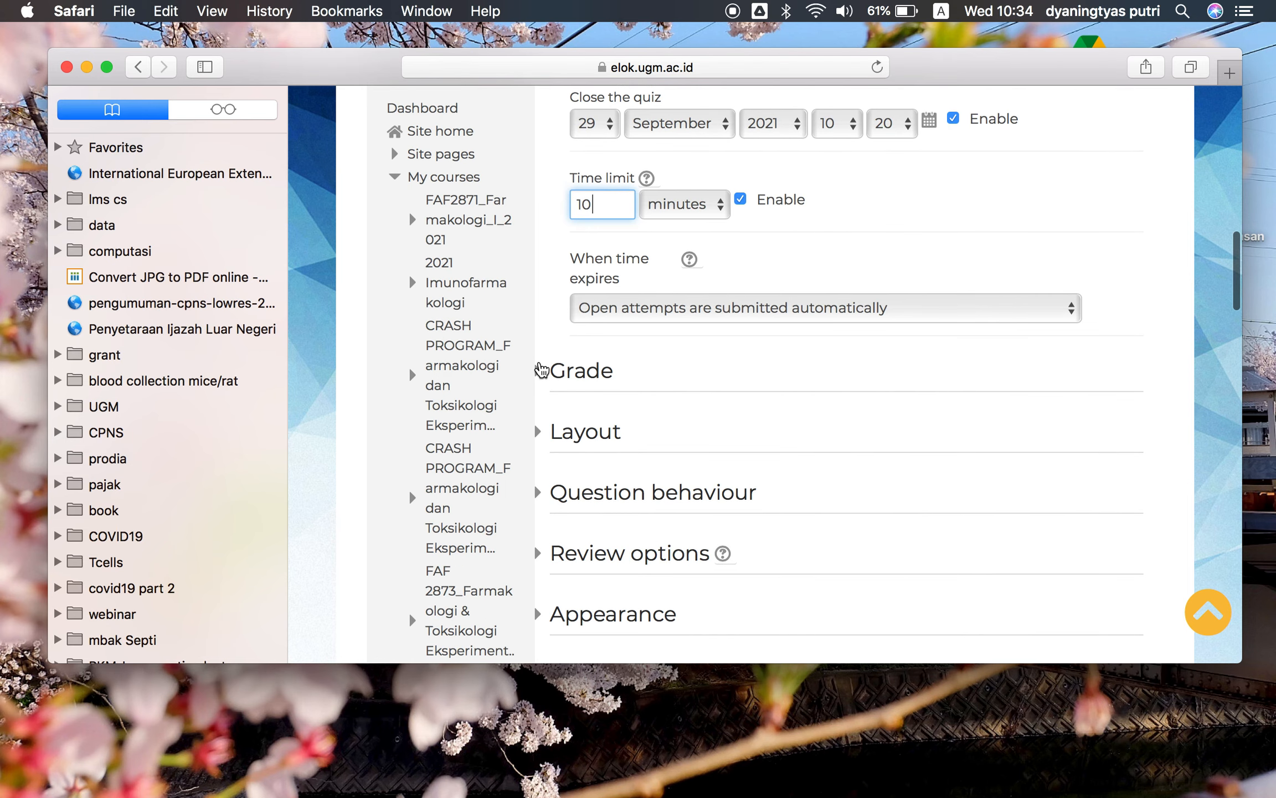
{"action": "left_click", "coordinate": [540, 372]}
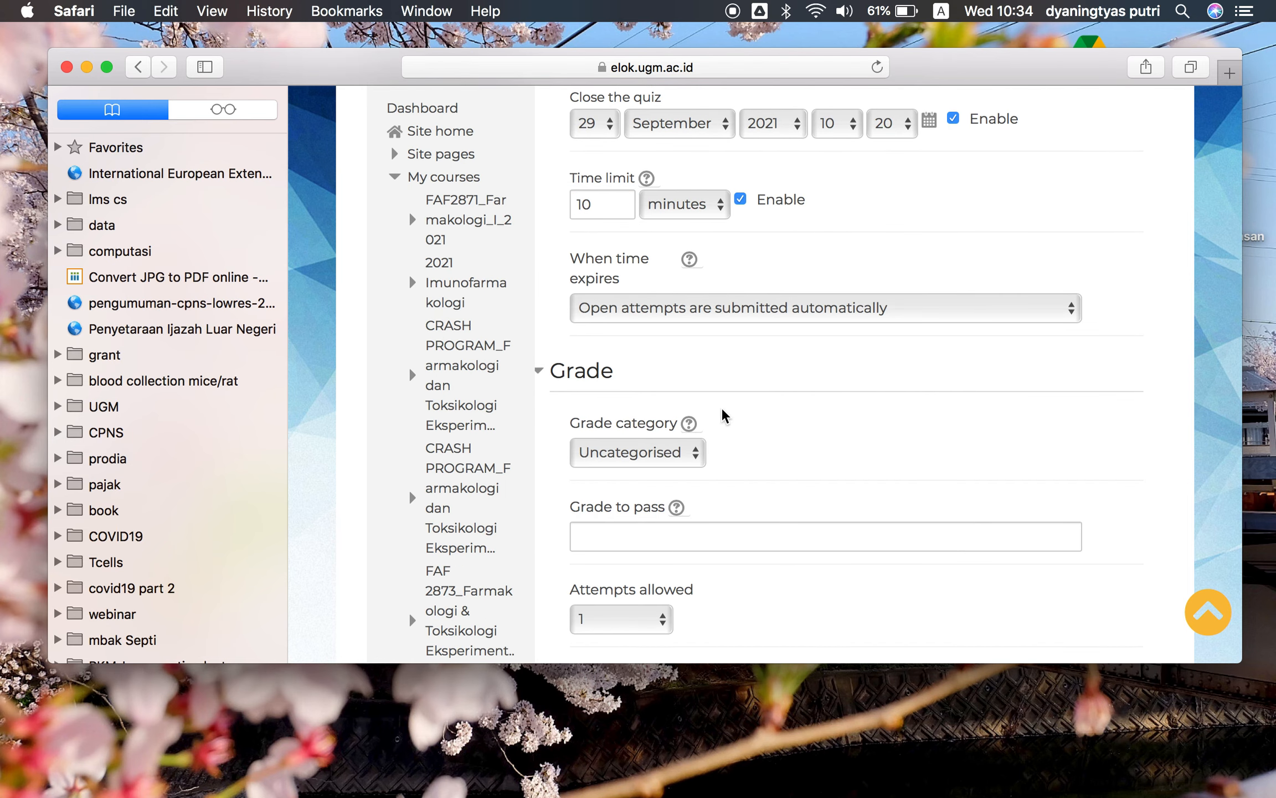
{"action": "scroll", "coordinate": [721, 416], "scroll_direction": "down", "scroll_amount": 6}
{"action": "left_click", "coordinate": [667, 476]}
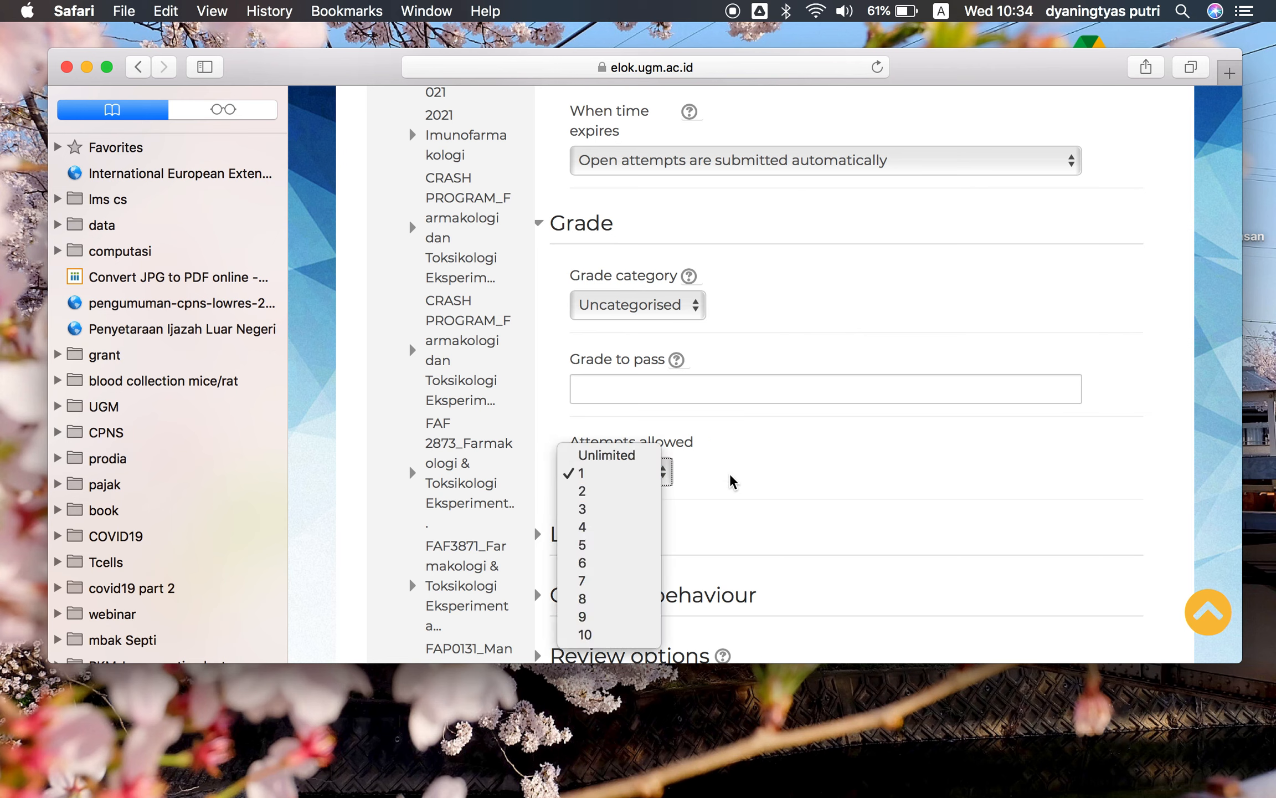
{"action": "left_click", "coordinate": [622, 473]}
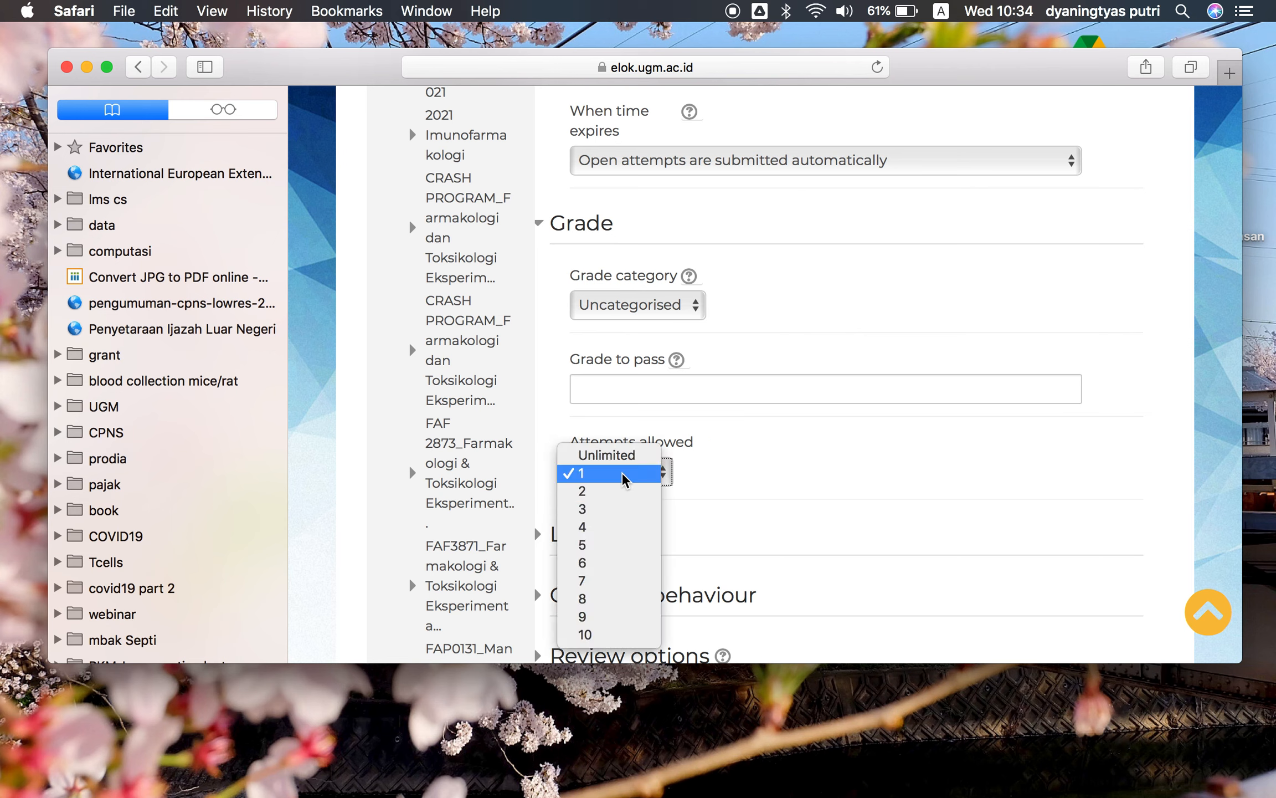
Expand the Question behaviour section and set shuffle within questions to Yes
{"action": "scroll", "coordinate": [737, 469], "scroll_direction": "down", "scroll_amount": 3}
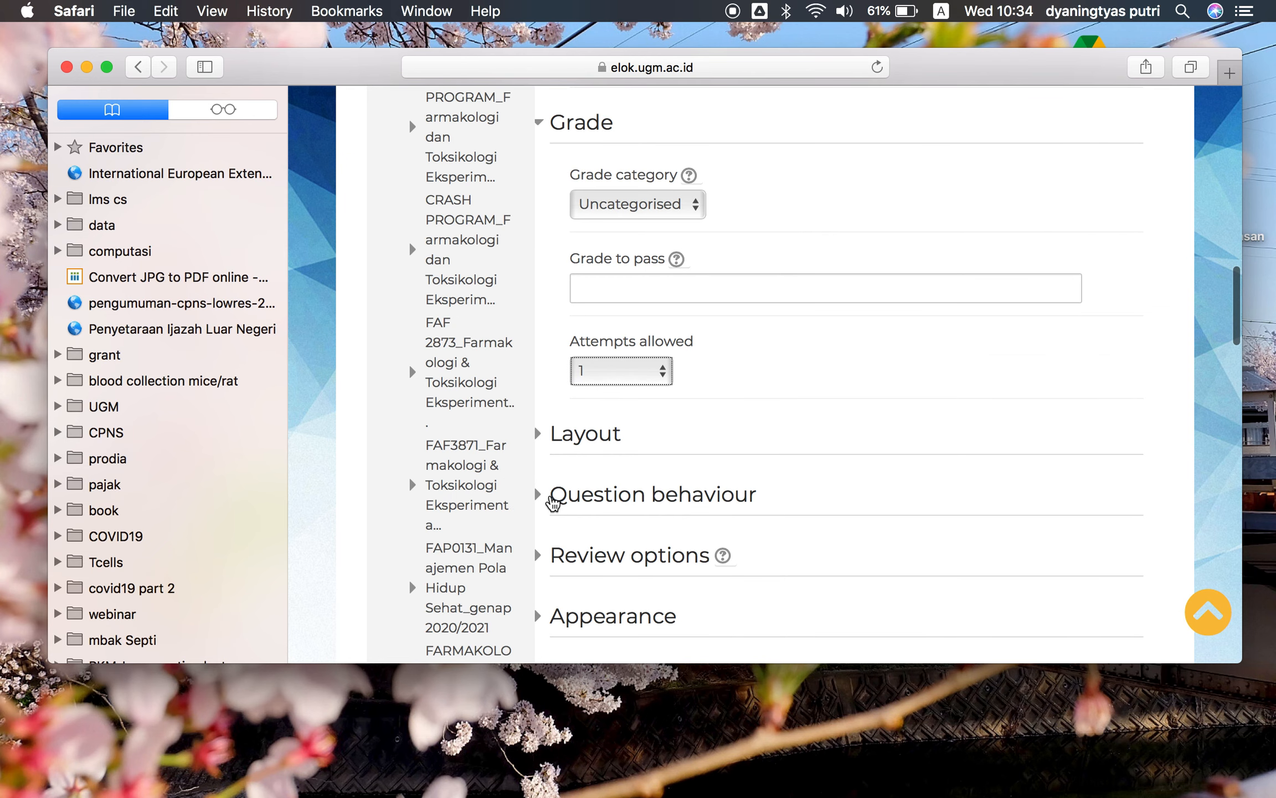
{"action": "left_click", "coordinate": [548, 496]}
{"action": "scroll", "coordinate": [730, 490], "scroll_direction": "down", "scroll_amount": 5}
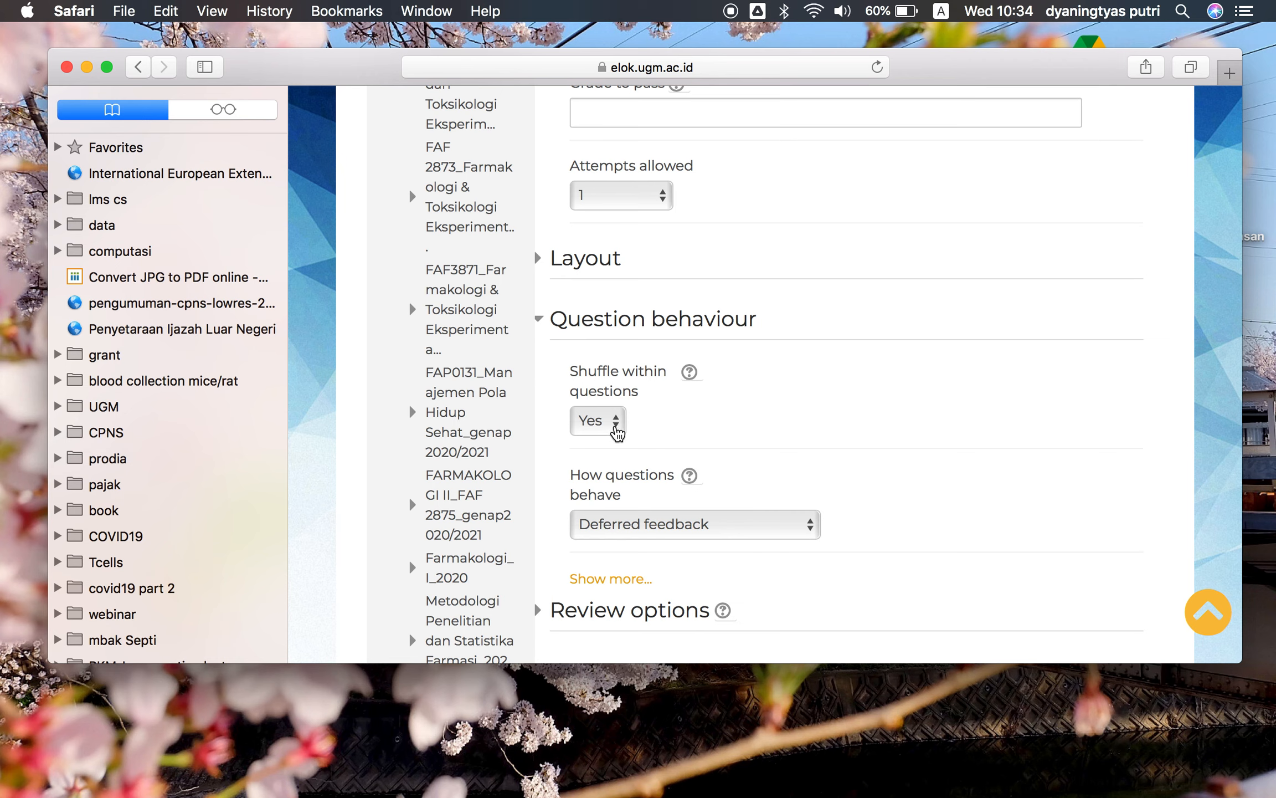
{"action": "left_click", "coordinate": [617, 432]}
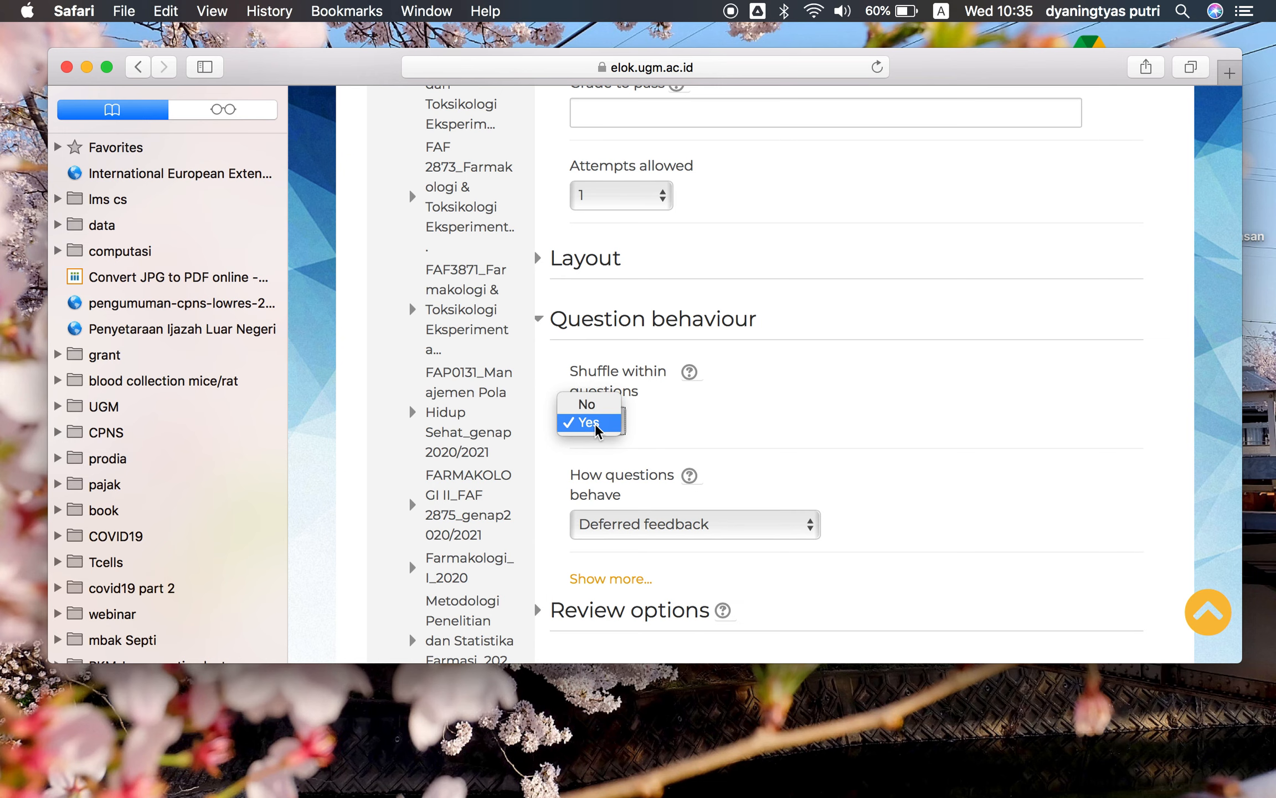
{"action": "left_click", "coordinate": [593, 422]}
Expand the Layout section and set a new page every 2 questions
{"action": "scroll", "coordinate": [761, 392], "scroll_direction": "down", "scroll_amount": 2}
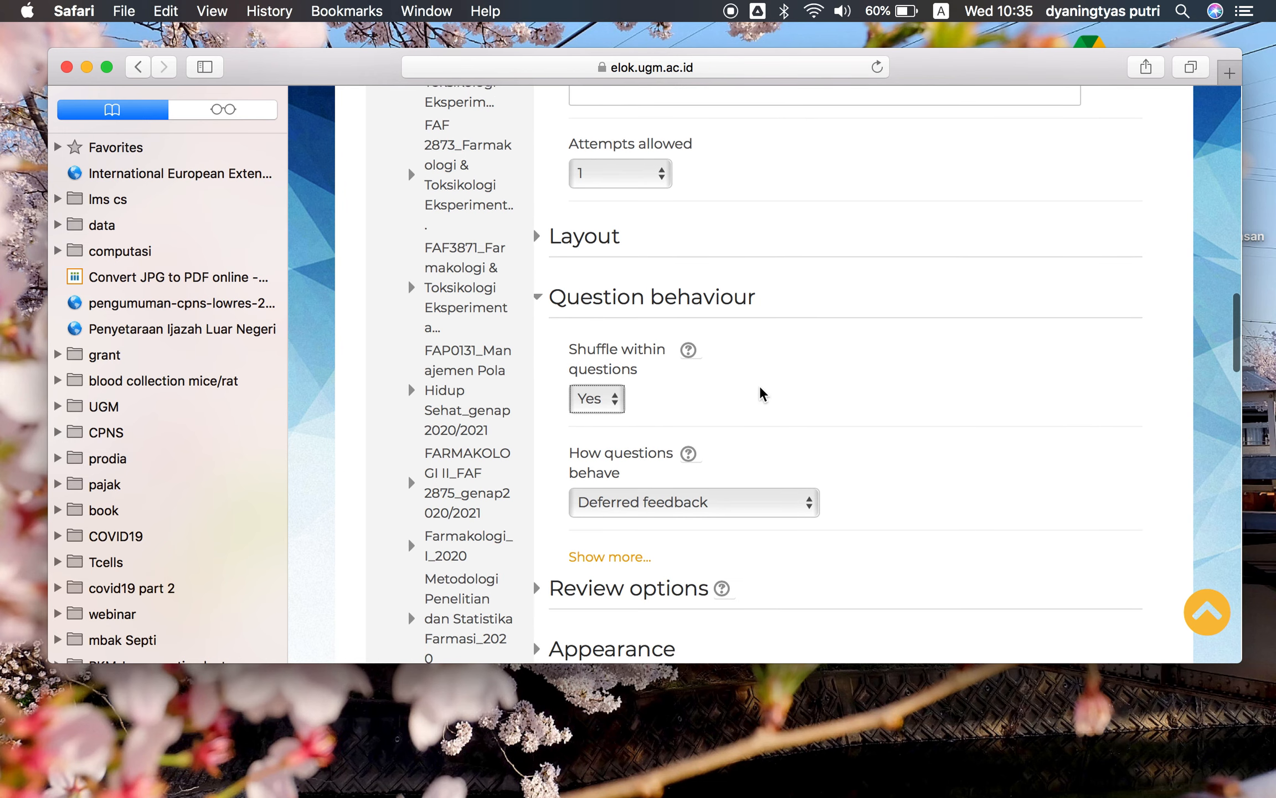
{"action": "left_click", "coordinate": [535, 215]}
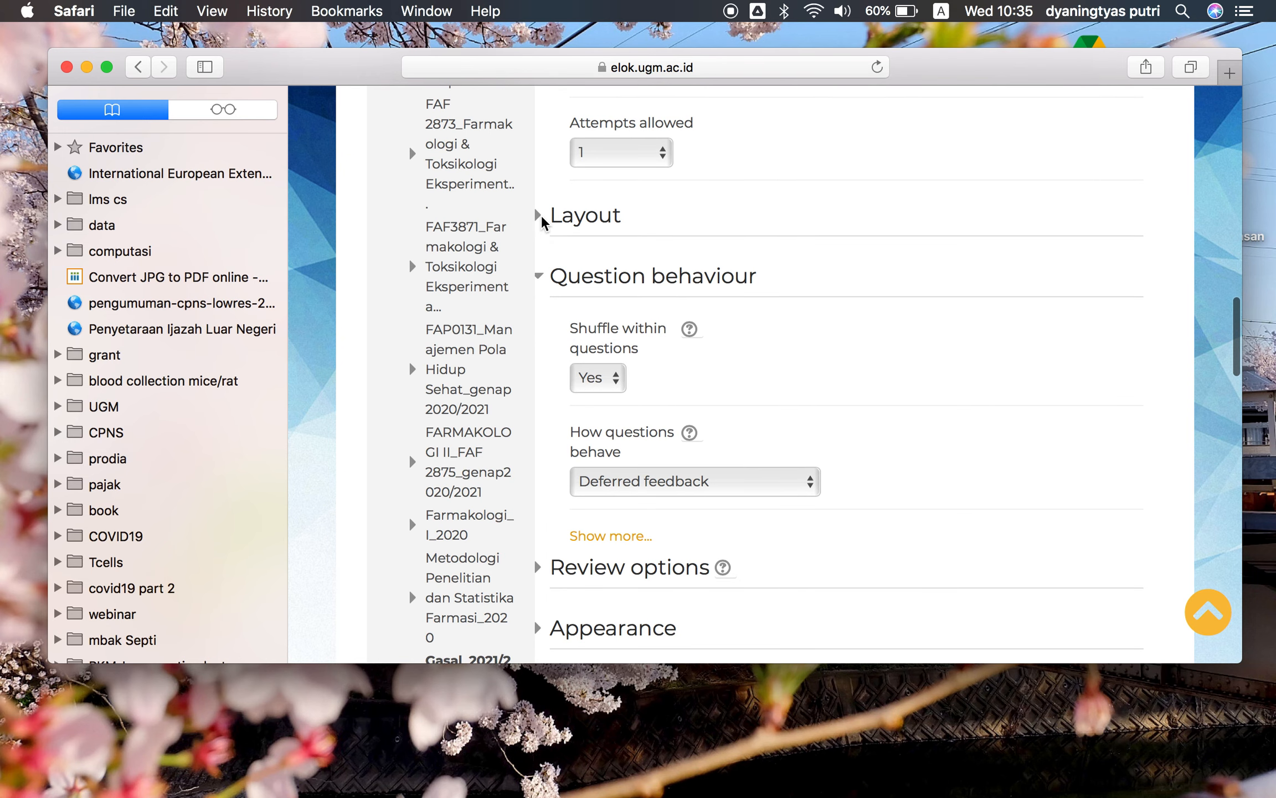
{"action": "left_click", "coordinate": [542, 216]}
{"action": "scroll", "coordinate": [718, 304], "scroll_direction": "down", "scroll_amount": 1}
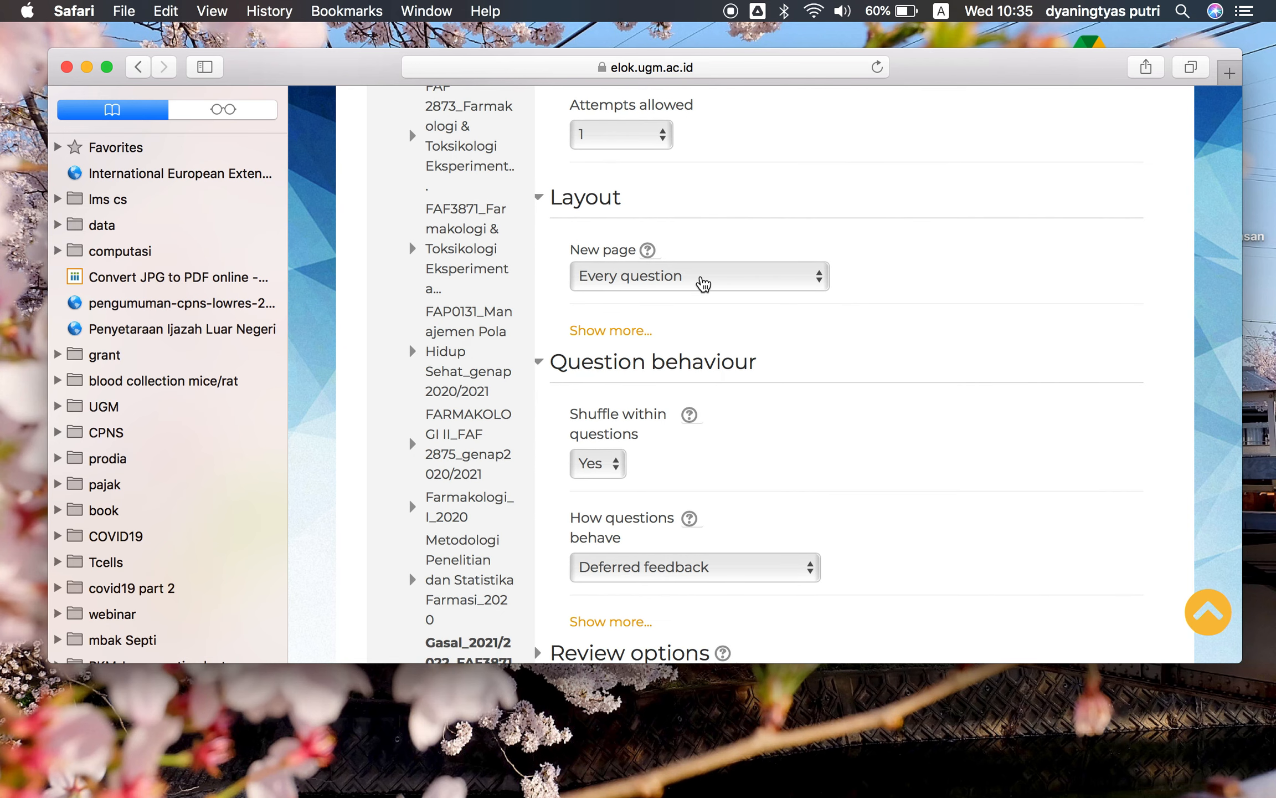
{"action": "left_click", "coordinate": [780, 286]}
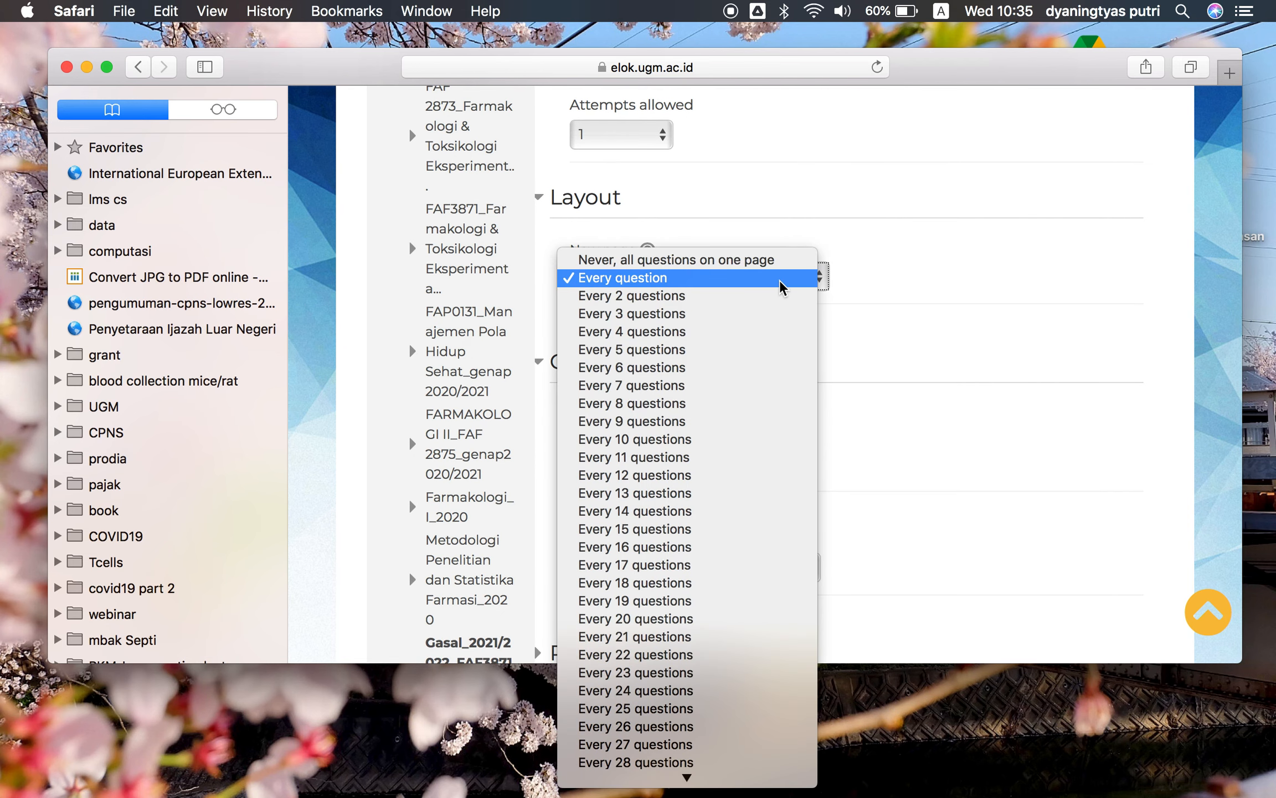
{"action": "left_click", "coordinate": [699, 355]}
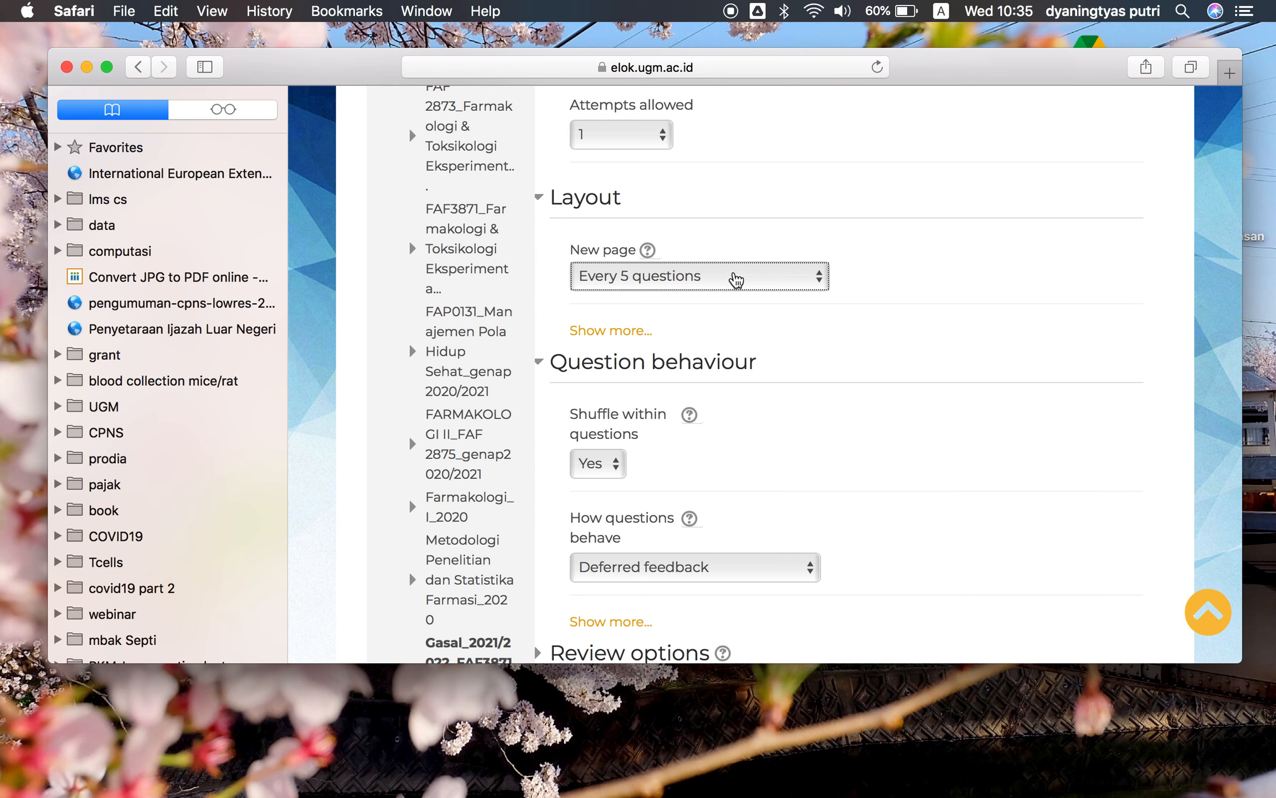
{"action": "left_click", "coordinate": [735, 280]}
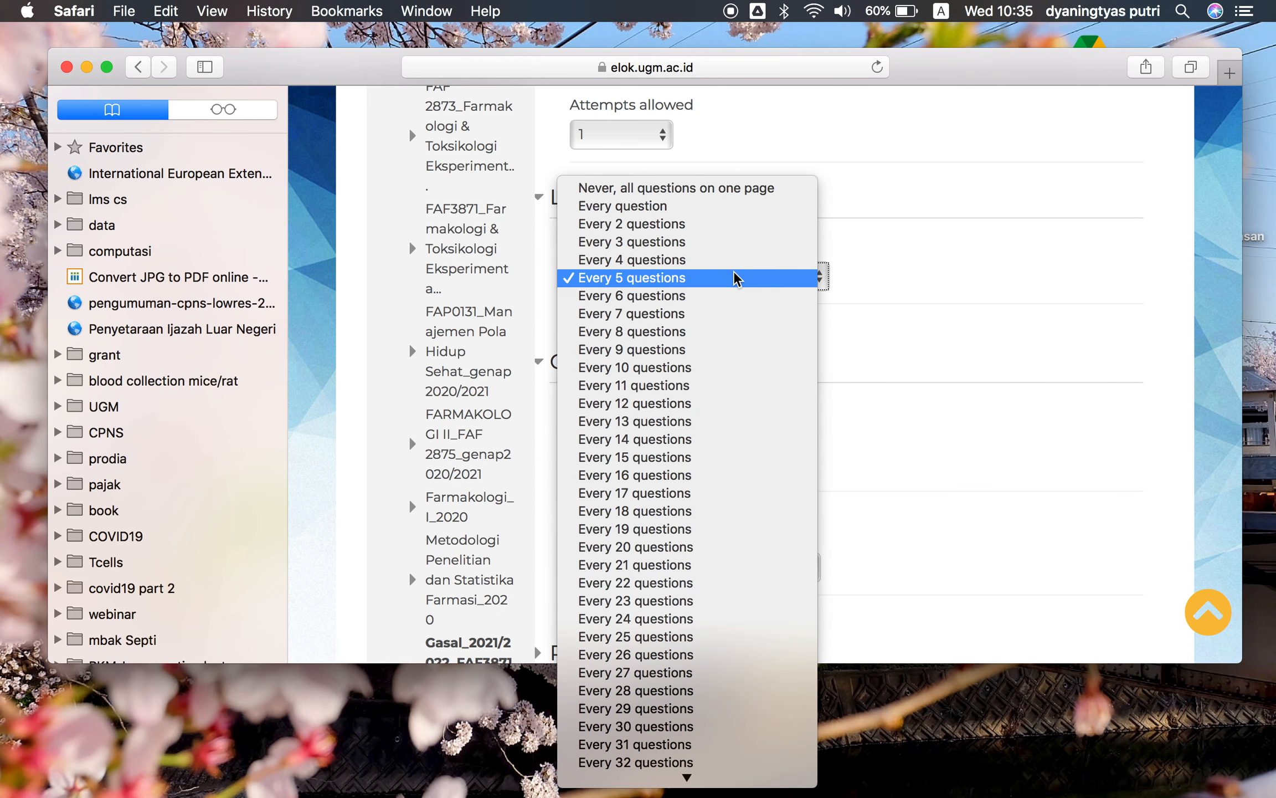
{"action": "left_click", "coordinate": [704, 236]}
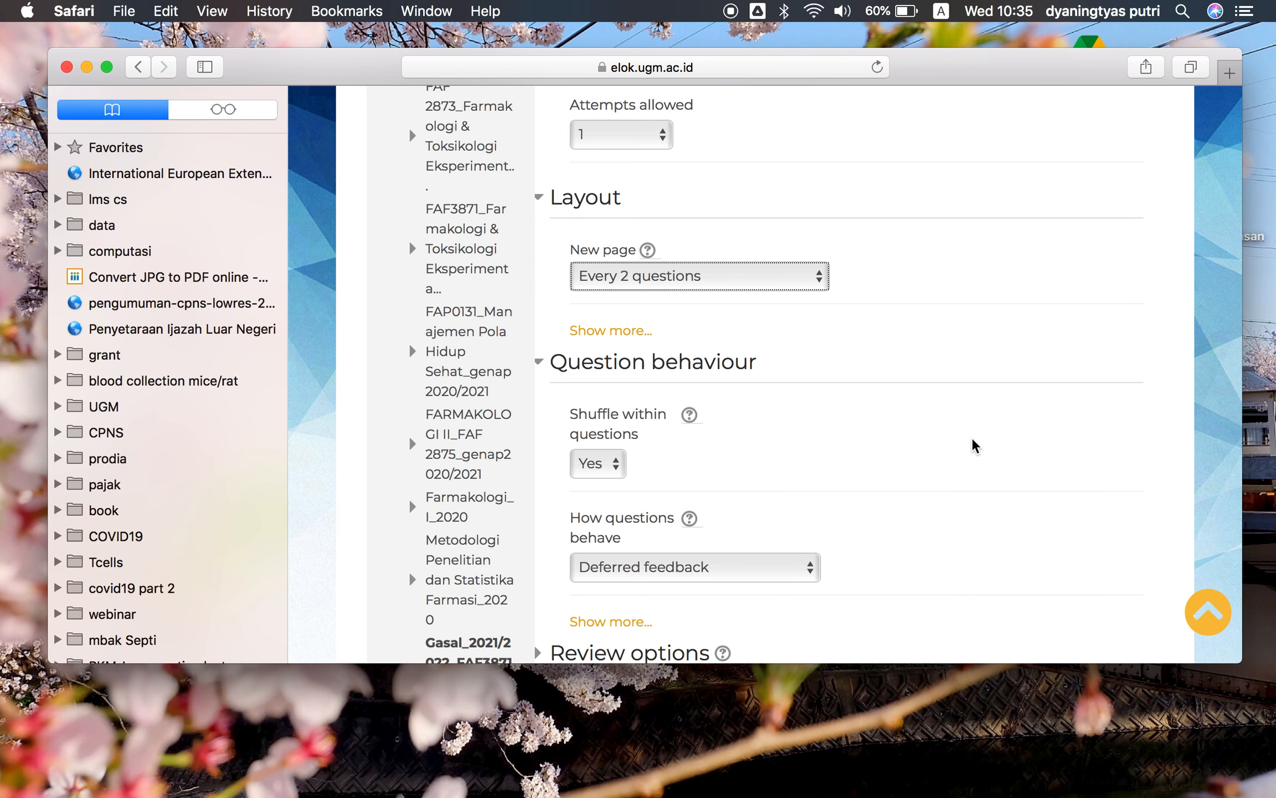
Expand the Review options section and look through its review settings
{"action": "scroll", "coordinate": [975, 446], "scroll_direction": "down", "scroll_amount": 3}
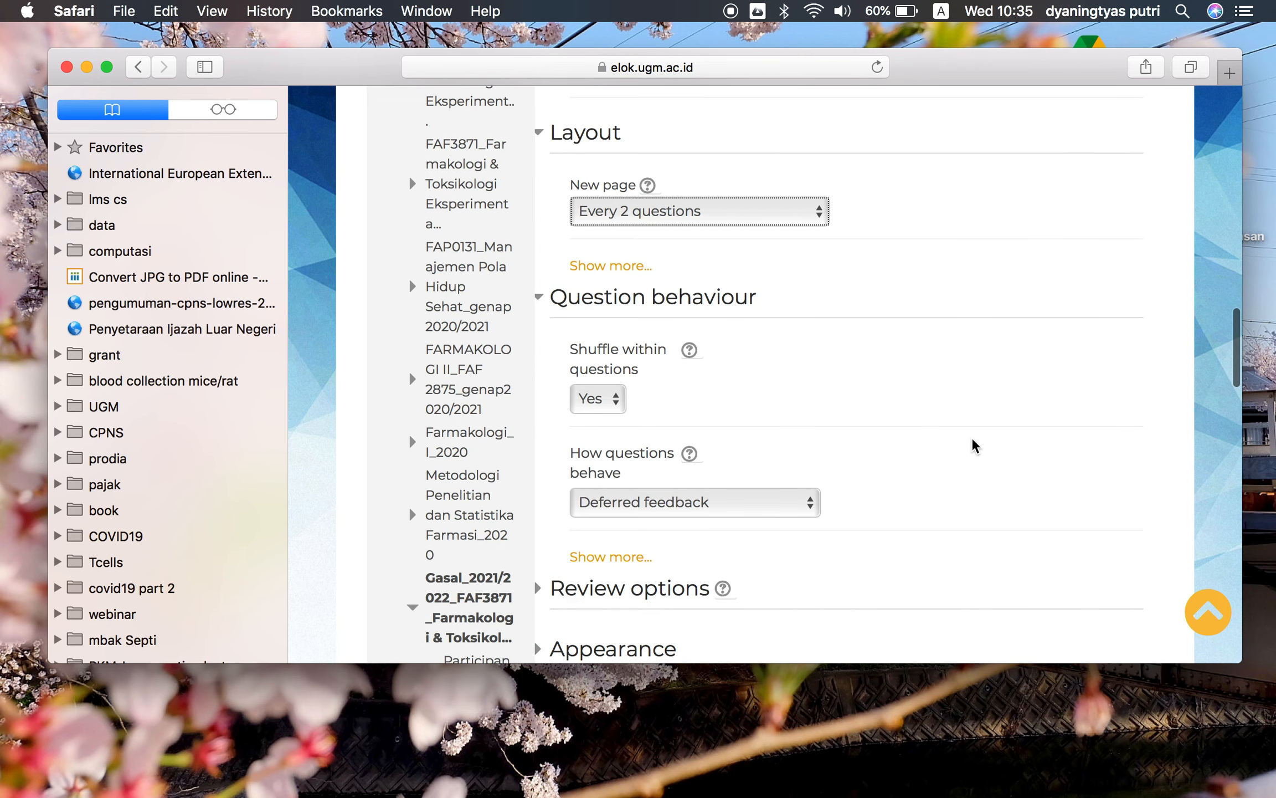
{"action": "scroll", "coordinate": [687, 388], "scroll_direction": "down", "scroll_amount": 4}
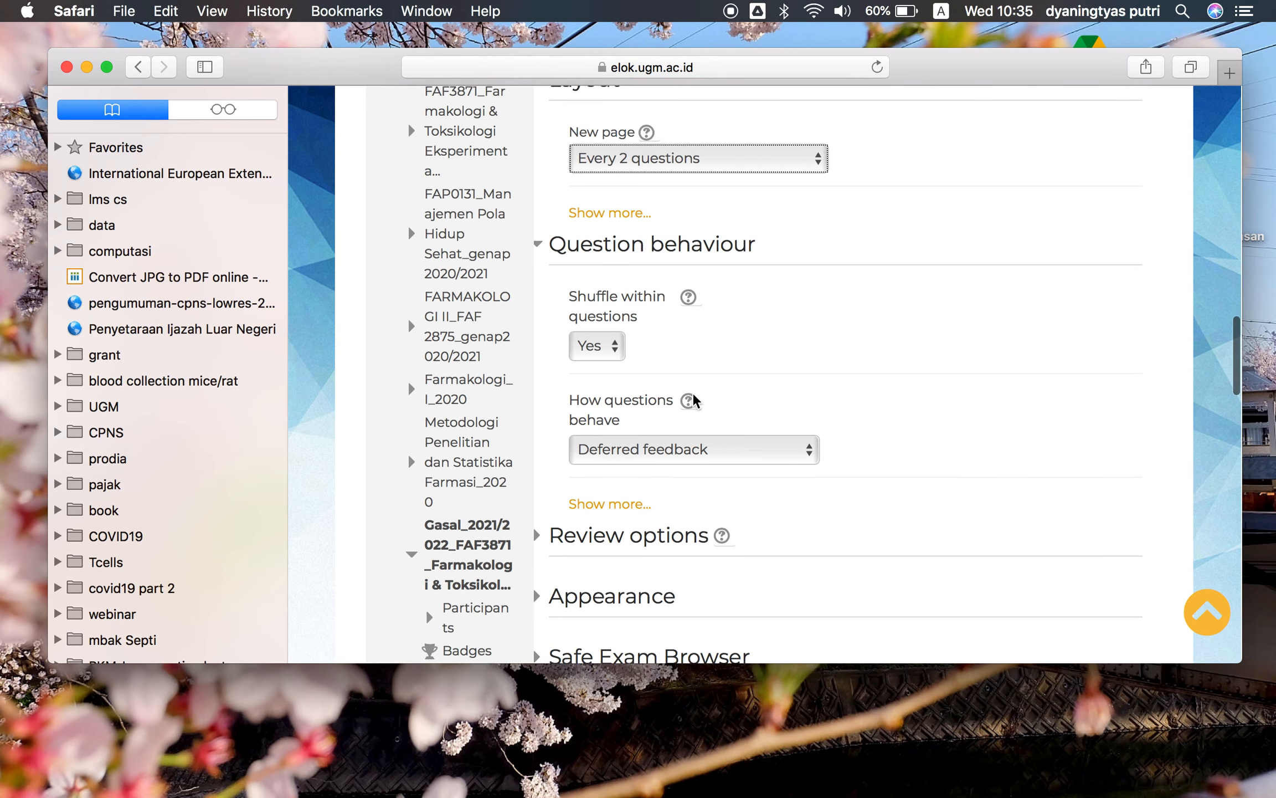
{"action": "scroll", "coordinate": [693, 402], "scroll_direction": "down", "scroll_amount": 5}
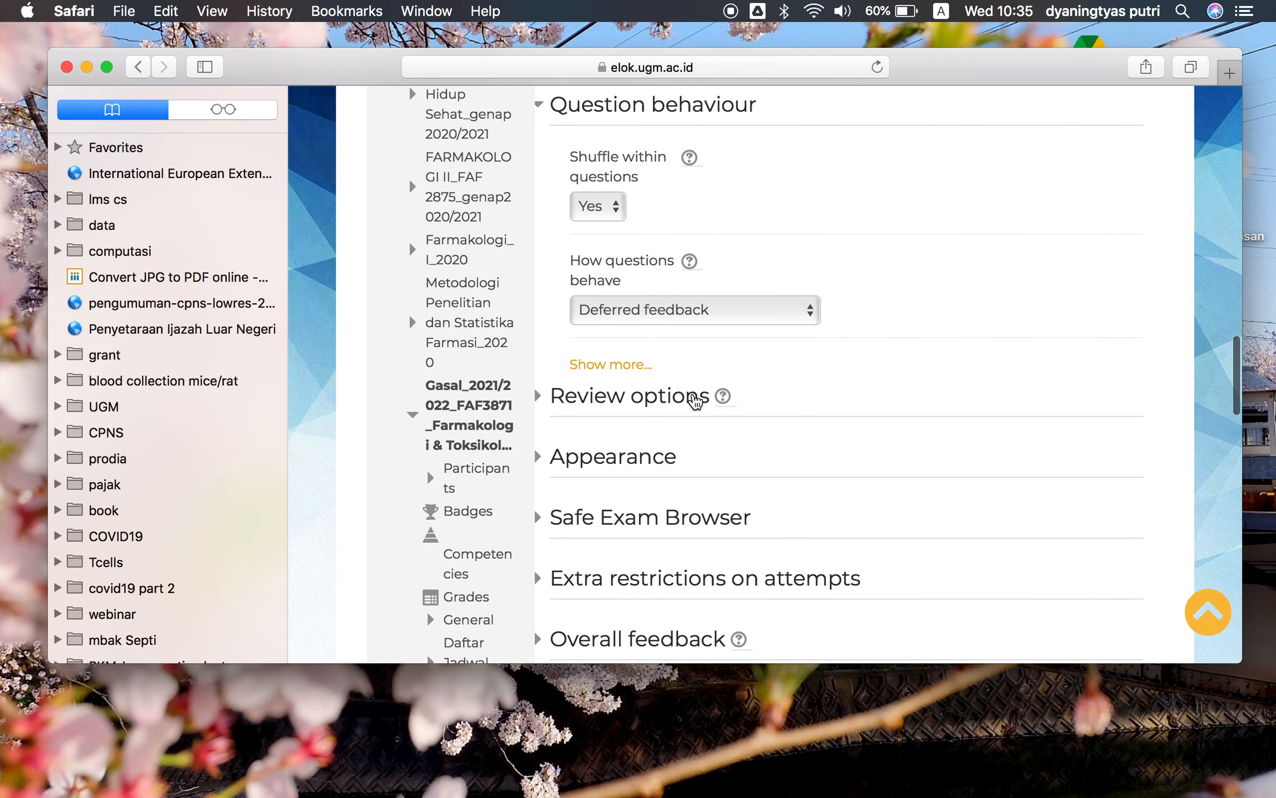
{"action": "left_click", "coordinate": [538, 364]}
{"action": "scroll", "coordinate": [789, 427], "scroll_direction": "down", "scroll_amount": 3}
{"action": "scroll", "coordinate": [789, 427], "scroll_direction": "down", "scroll_amount": 1}
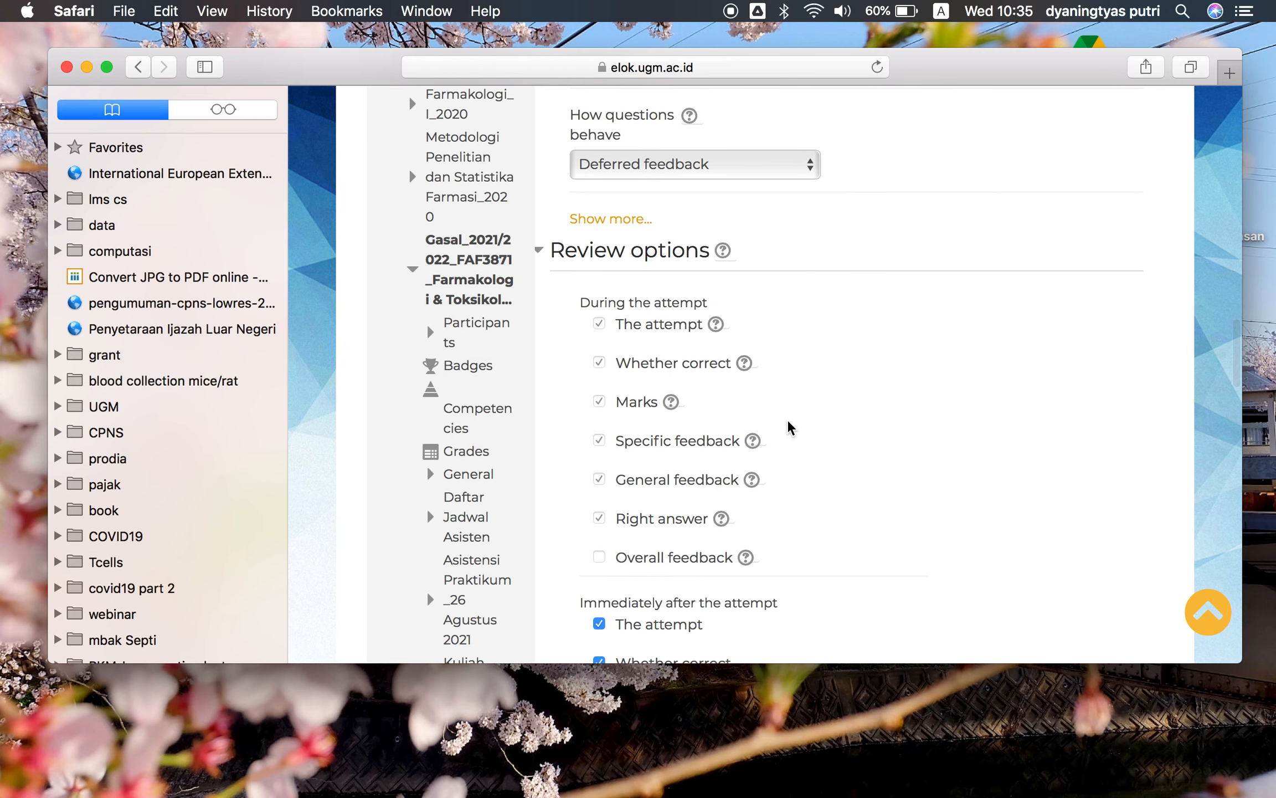
{"action": "scroll", "coordinate": [786, 384], "scroll_direction": "down", "scroll_amount": 1}
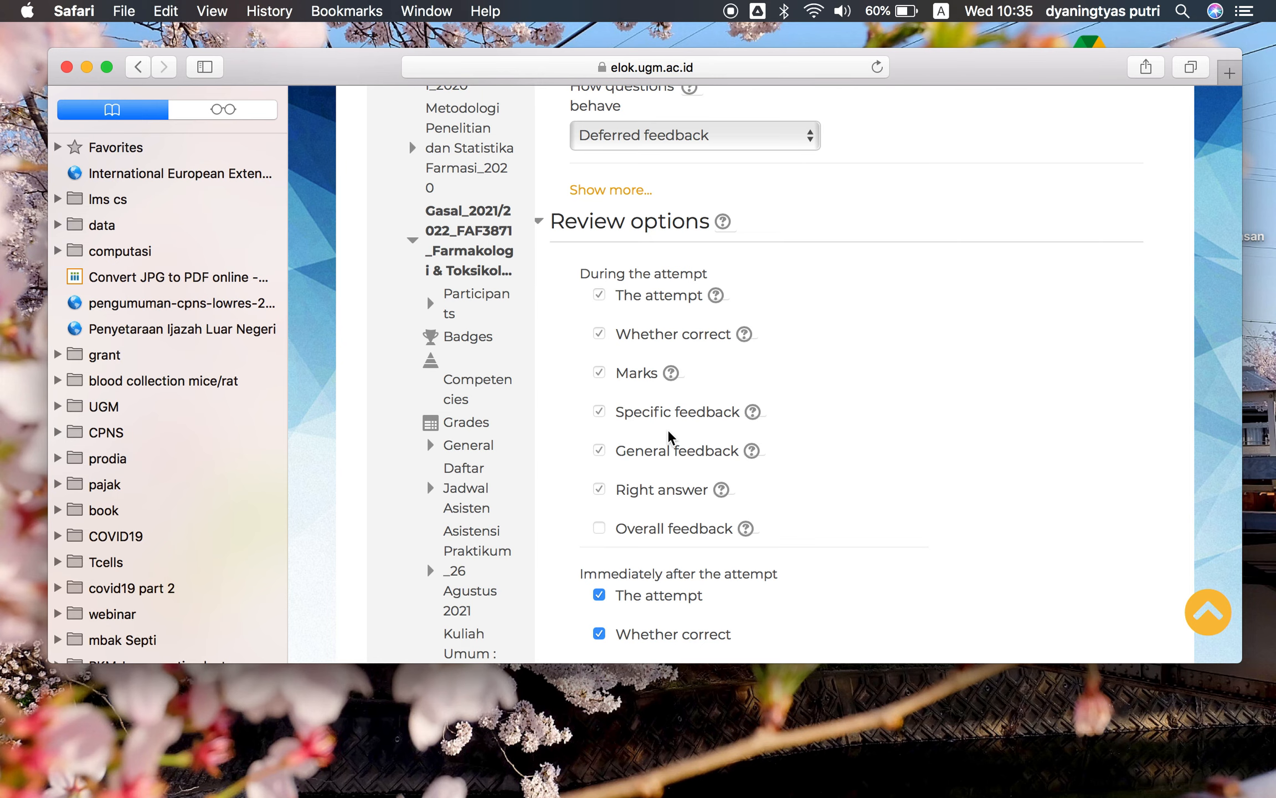
{"action": "scroll", "coordinate": [697, 425], "scroll_direction": "down", "scroll_amount": 4}
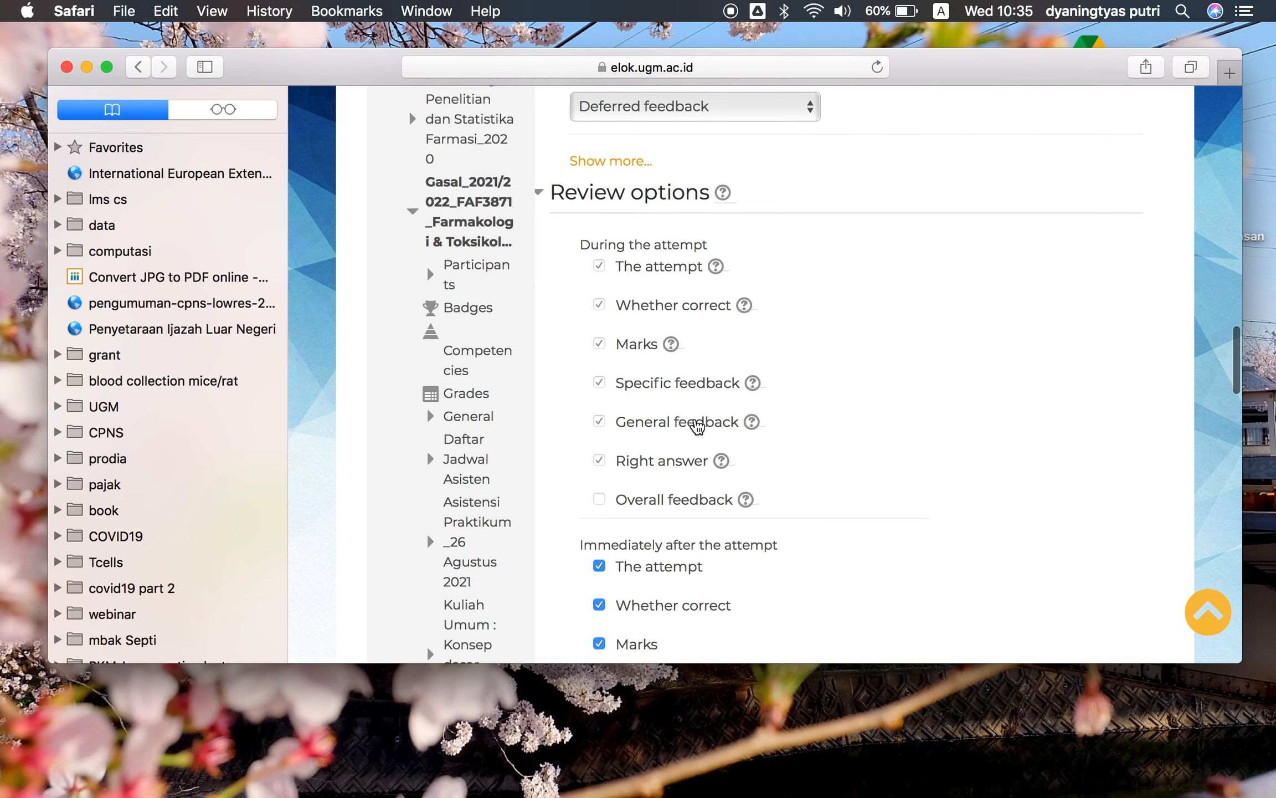
{"action": "scroll", "coordinate": [698, 425], "scroll_direction": "down", "scroll_amount": 2}
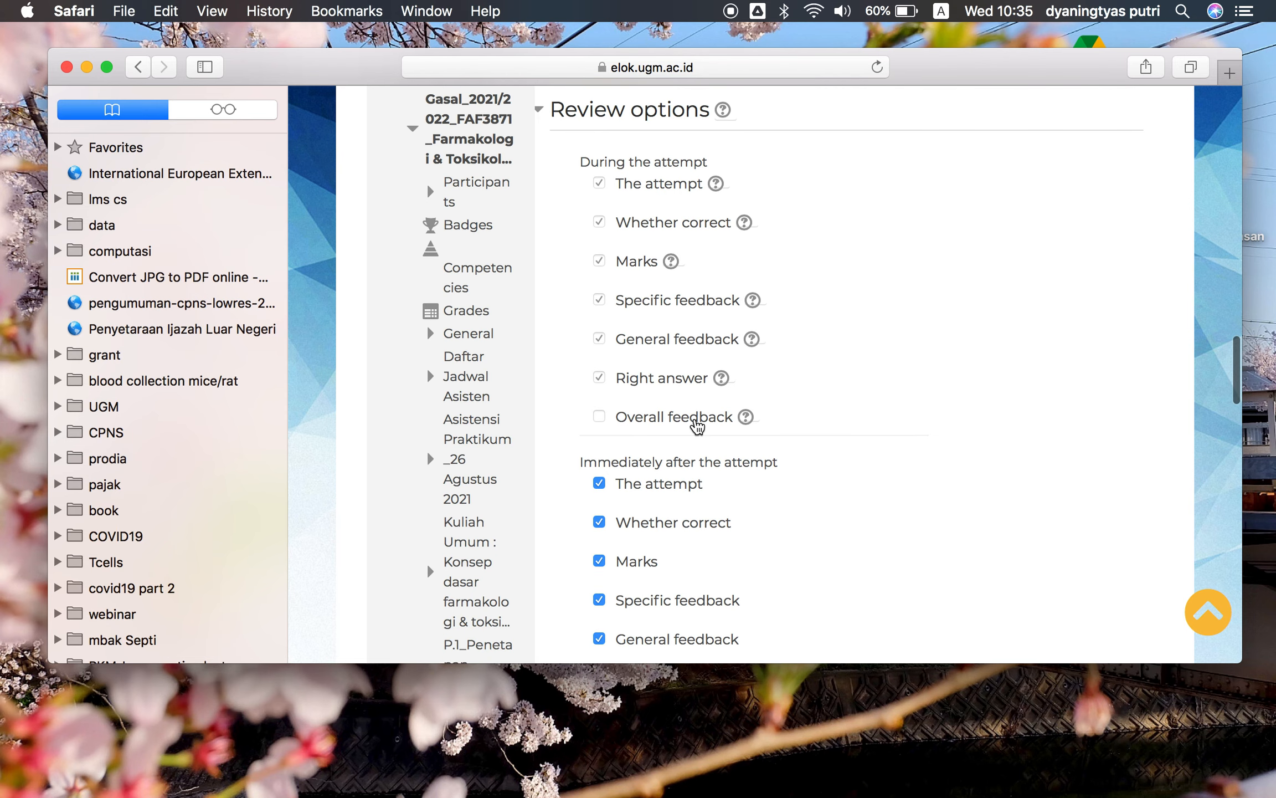
{"action": "scroll", "coordinate": [697, 426], "scroll_direction": "up", "scroll_amount": 5}
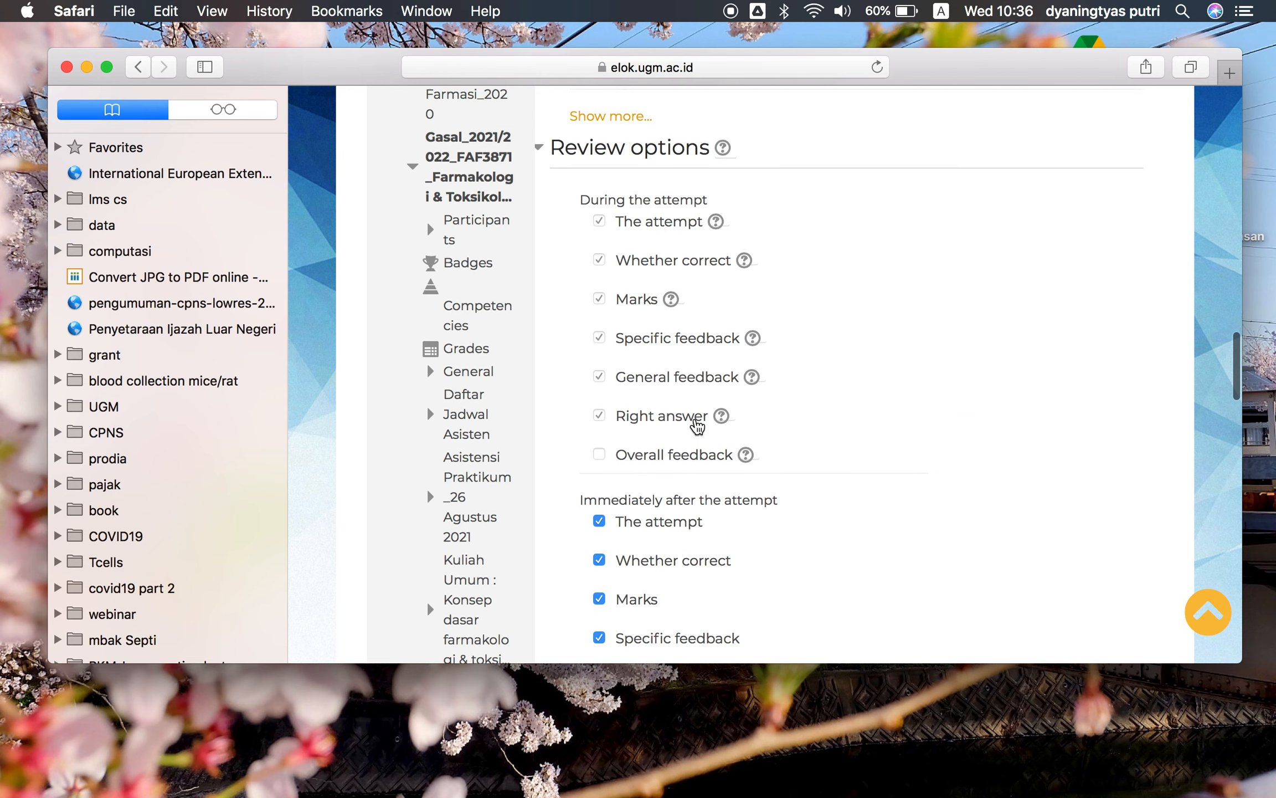
{"action": "scroll", "coordinate": [697, 425], "scroll_direction": "up", "scroll_amount": 5}
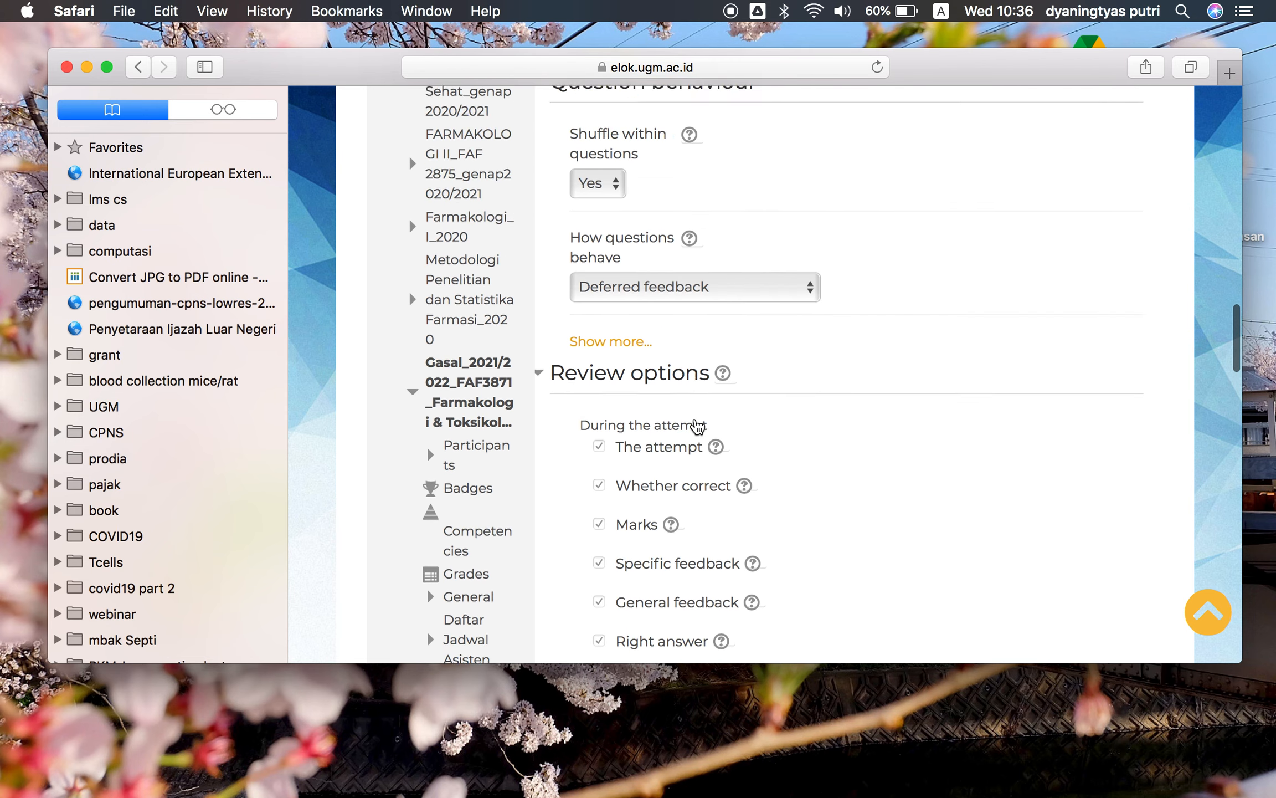
Set how questions behave to Adaptive mode
{"action": "left_click", "coordinate": [706, 320]}
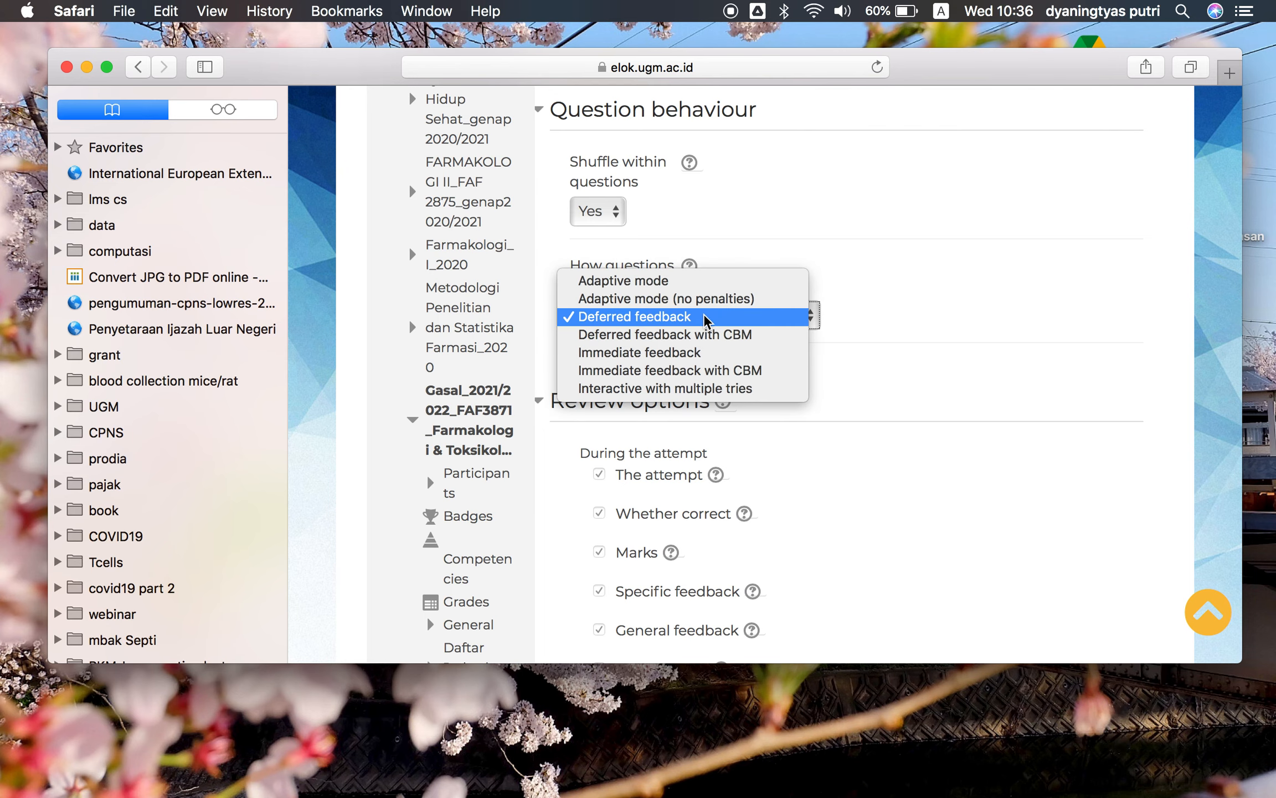
{"action": "left_click", "coordinate": [692, 281]}
{"action": "scroll", "coordinate": [809, 457], "scroll_direction": "down", "scroll_amount": 3}
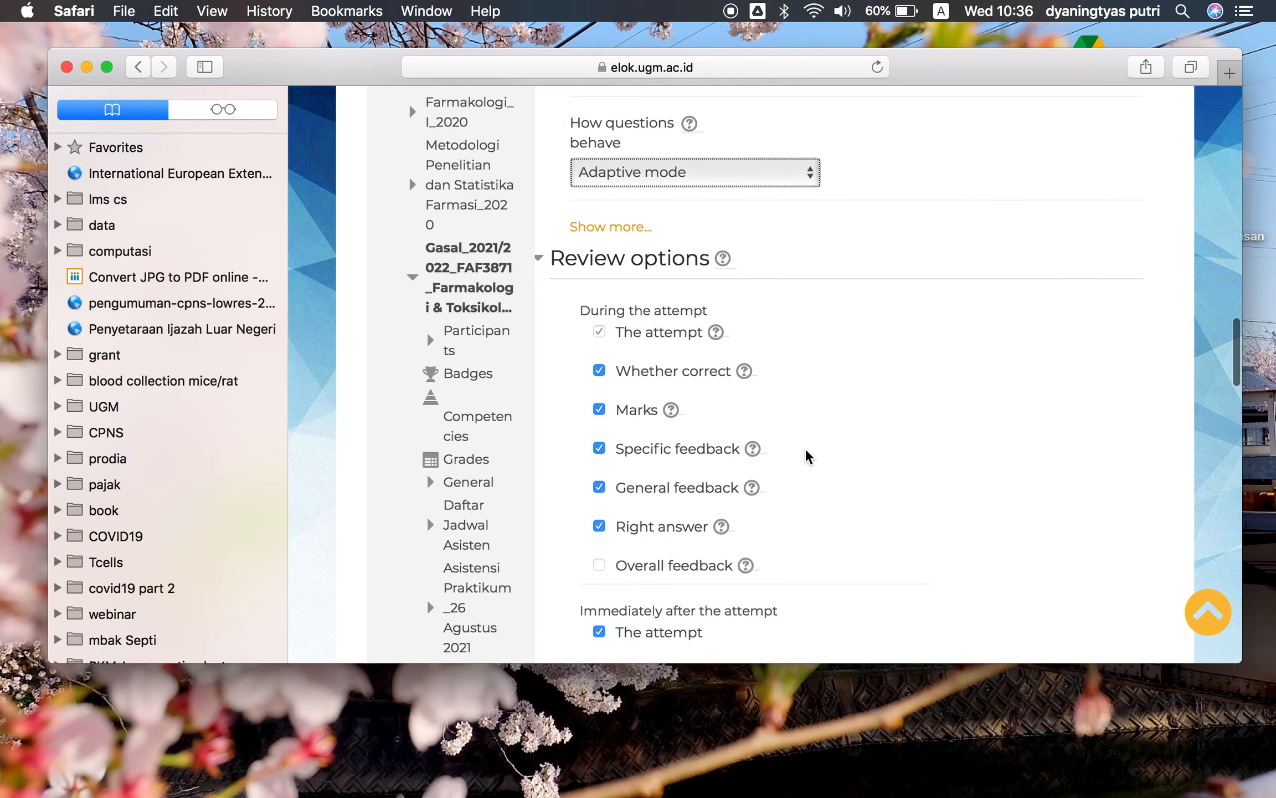
{"action": "scroll", "coordinate": [809, 457], "scroll_direction": "up", "scroll_amount": 1}
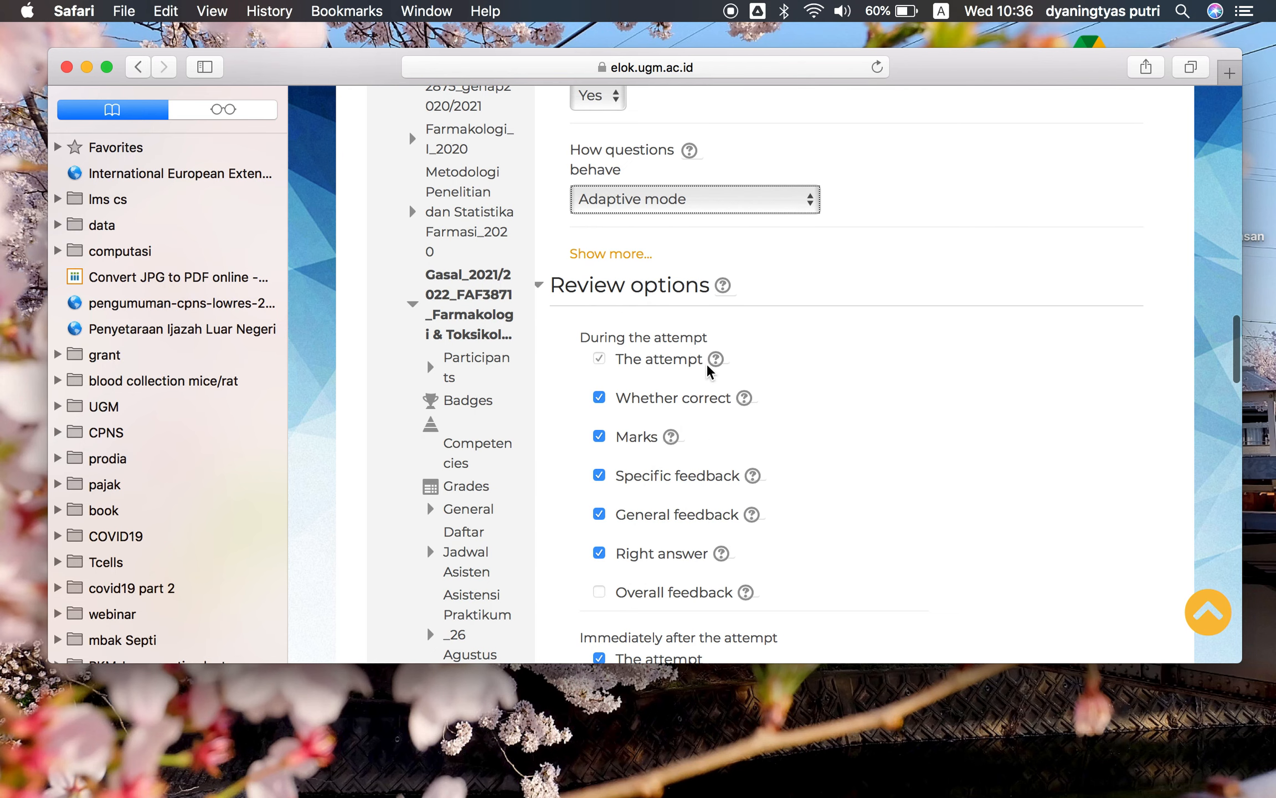
{"action": "scroll", "coordinate": [686, 433], "scroll_direction": "down", "scroll_amount": 1}
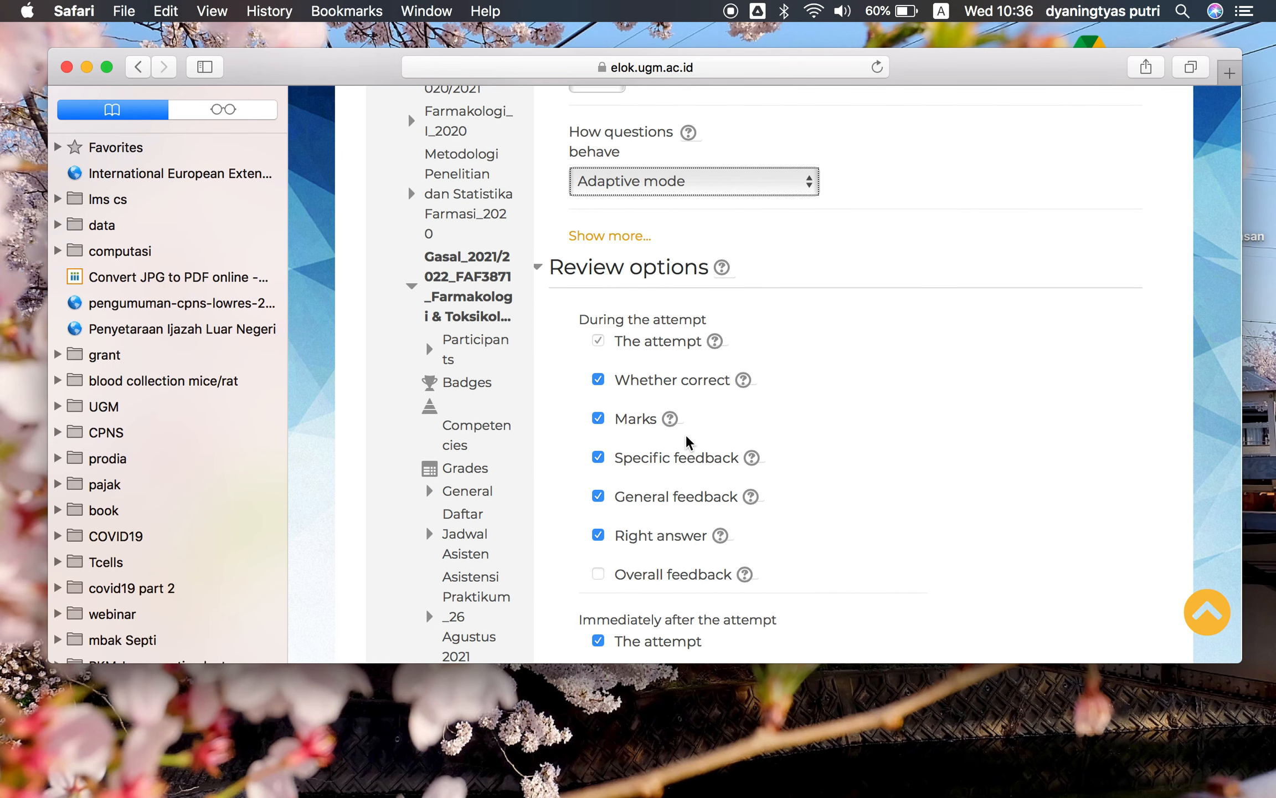
{"action": "scroll", "coordinate": [686, 437], "scroll_direction": "down", "scroll_amount": 4}
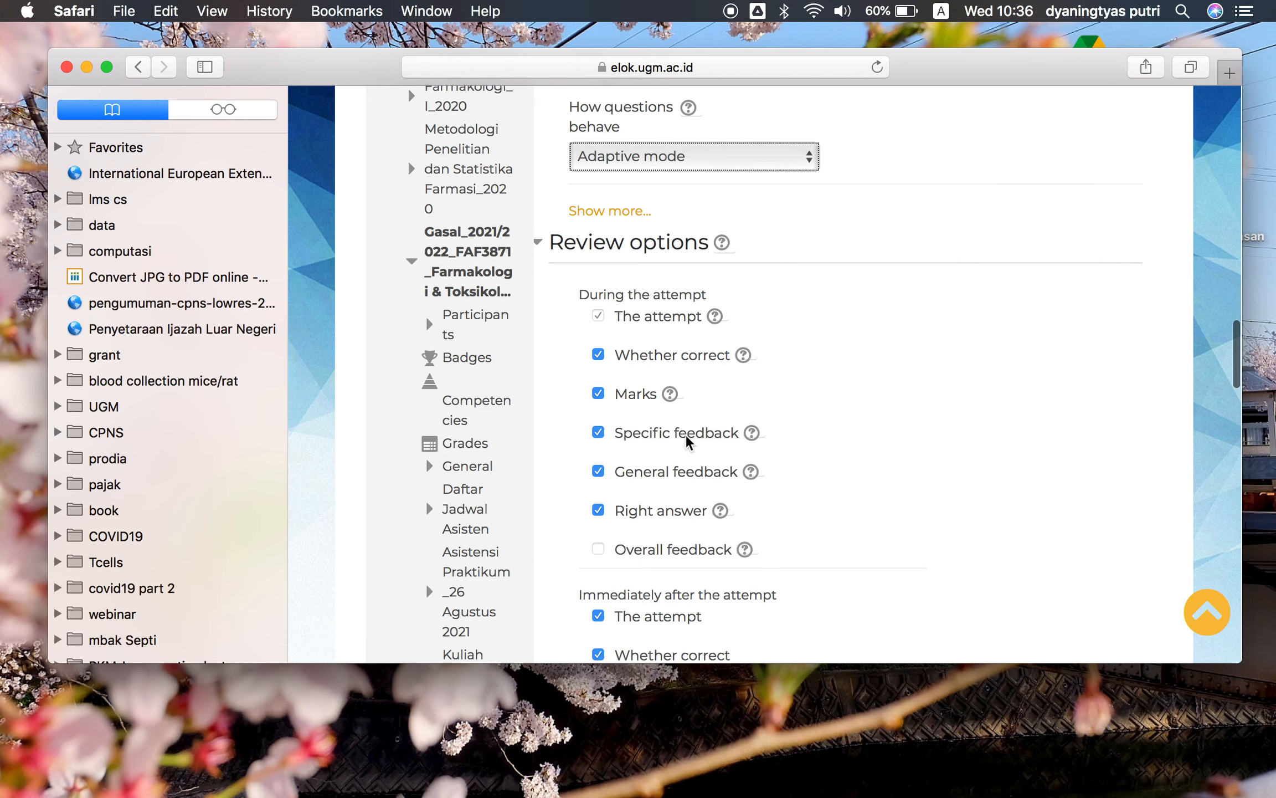
{"action": "scroll", "coordinate": [726, 302], "scroll_direction": "up", "scroll_amount": 1}
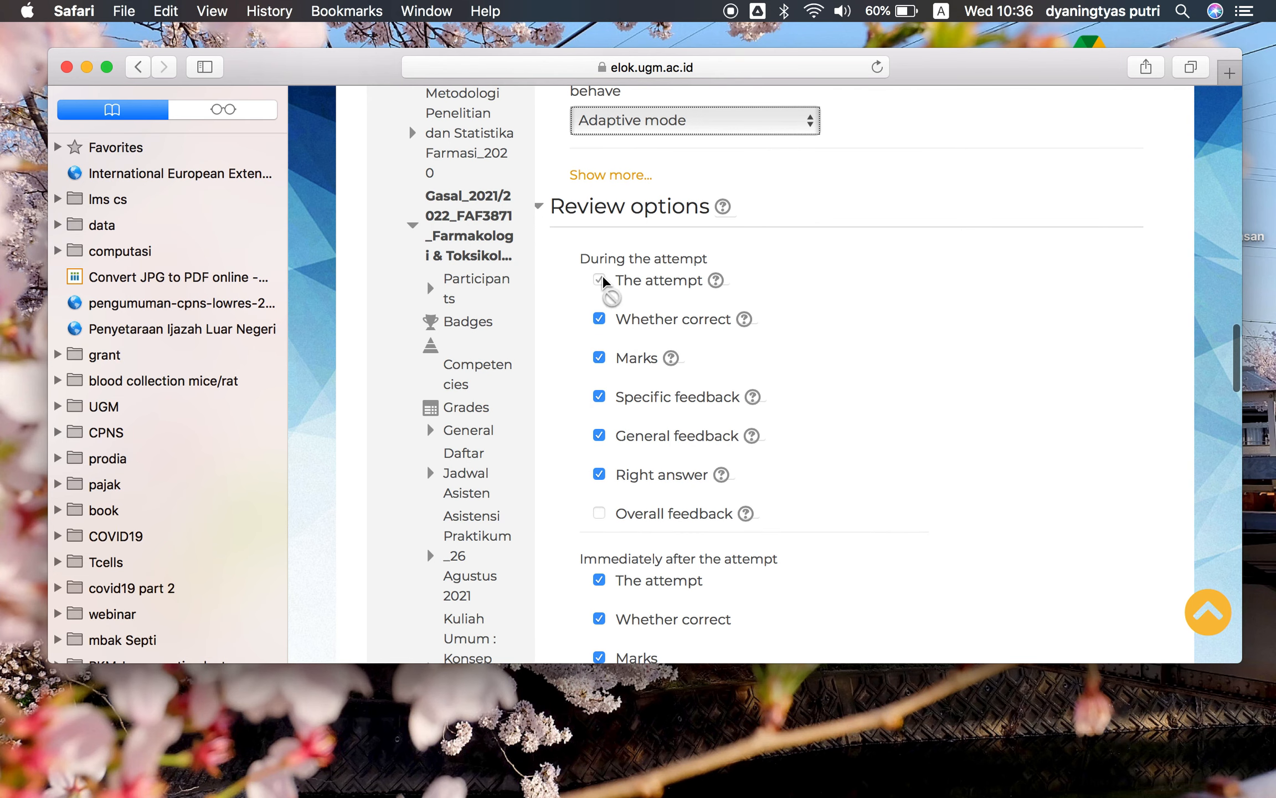
Untick Whether correct, Marks, Specific feedback, General feedback and Right answer for review during the attempt
{"action": "left_click", "coordinate": [600, 318]}
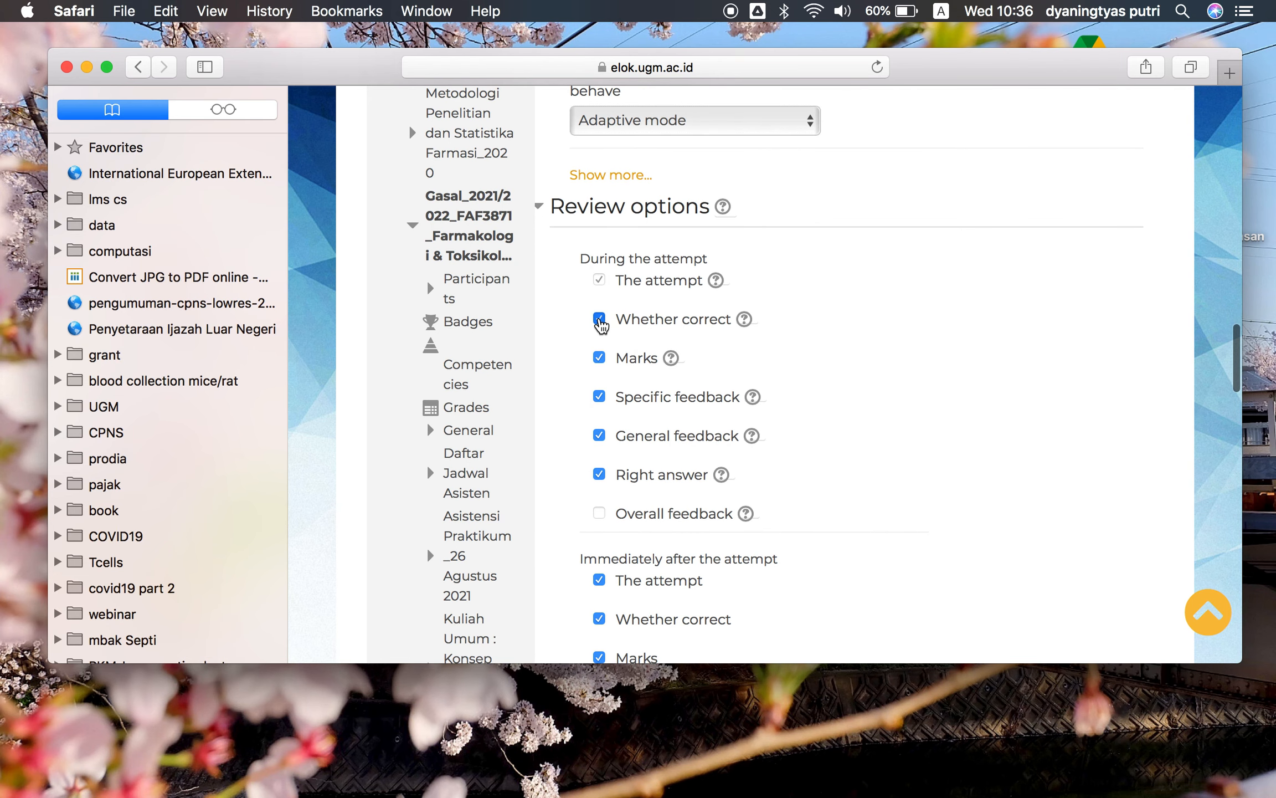
{"action": "left_click", "coordinate": [599, 359]}
{"action": "left_click", "coordinate": [599, 397]}
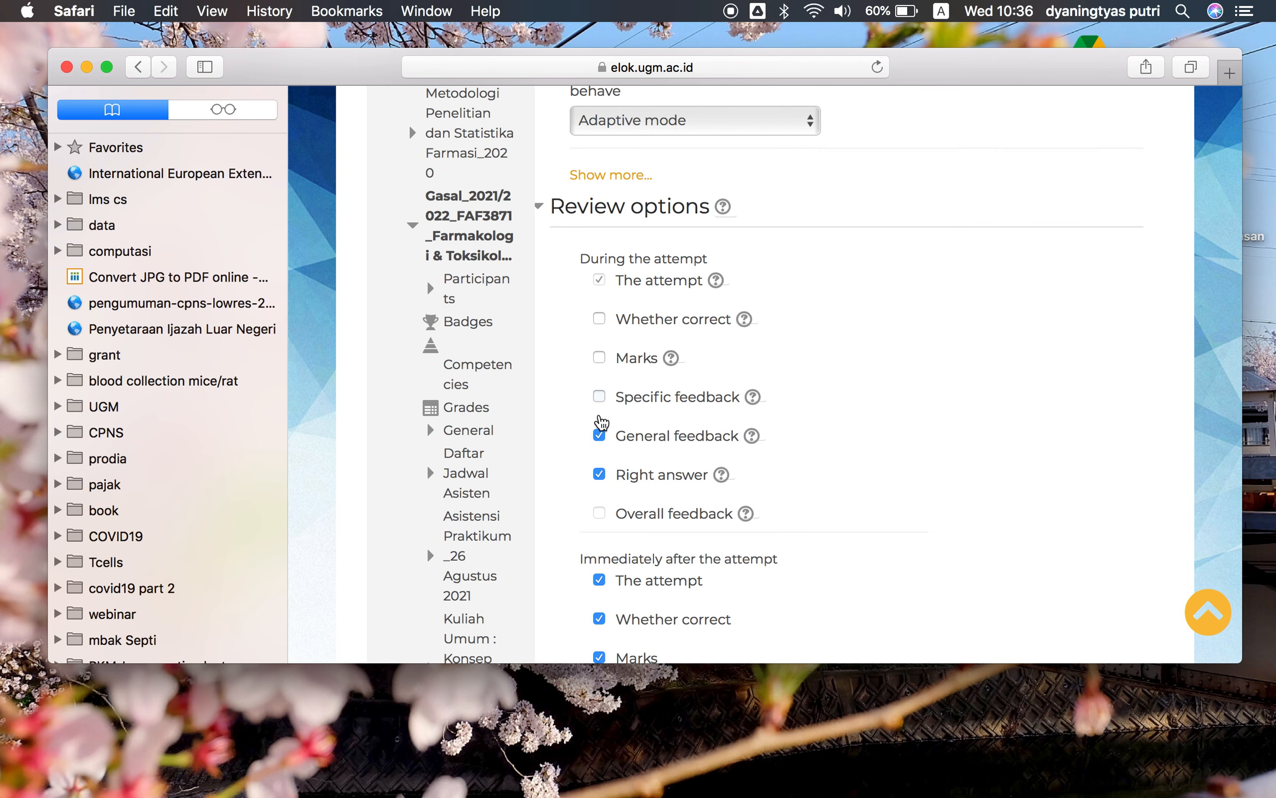
{"action": "left_click", "coordinate": [601, 436]}
{"action": "left_click", "coordinate": [599, 476]}
{"action": "scroll", "coordinate": [847, 461], "scroll_direction": "down", "scroll_amount": 4}
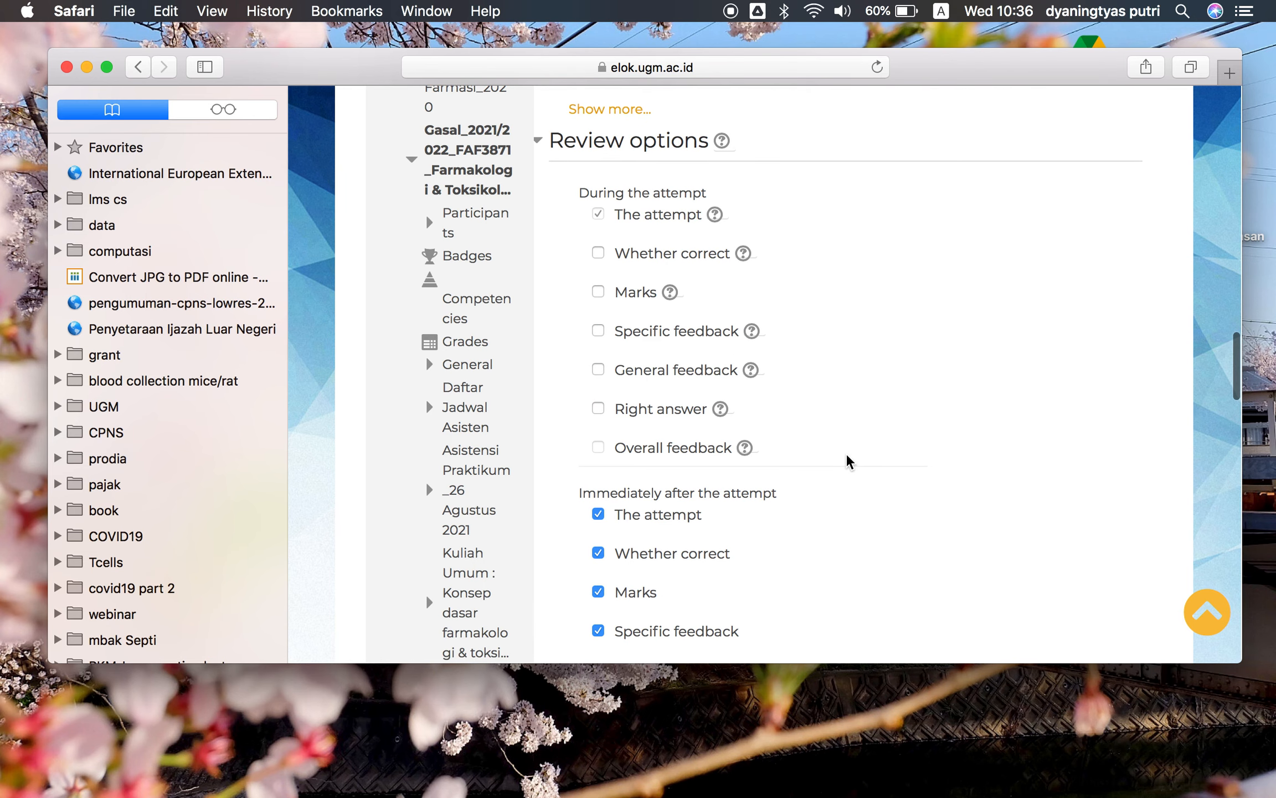
{"action": "scroll", "coordinate": [848, 462], "scroll_direction": "down", "scroll_amount": 4}
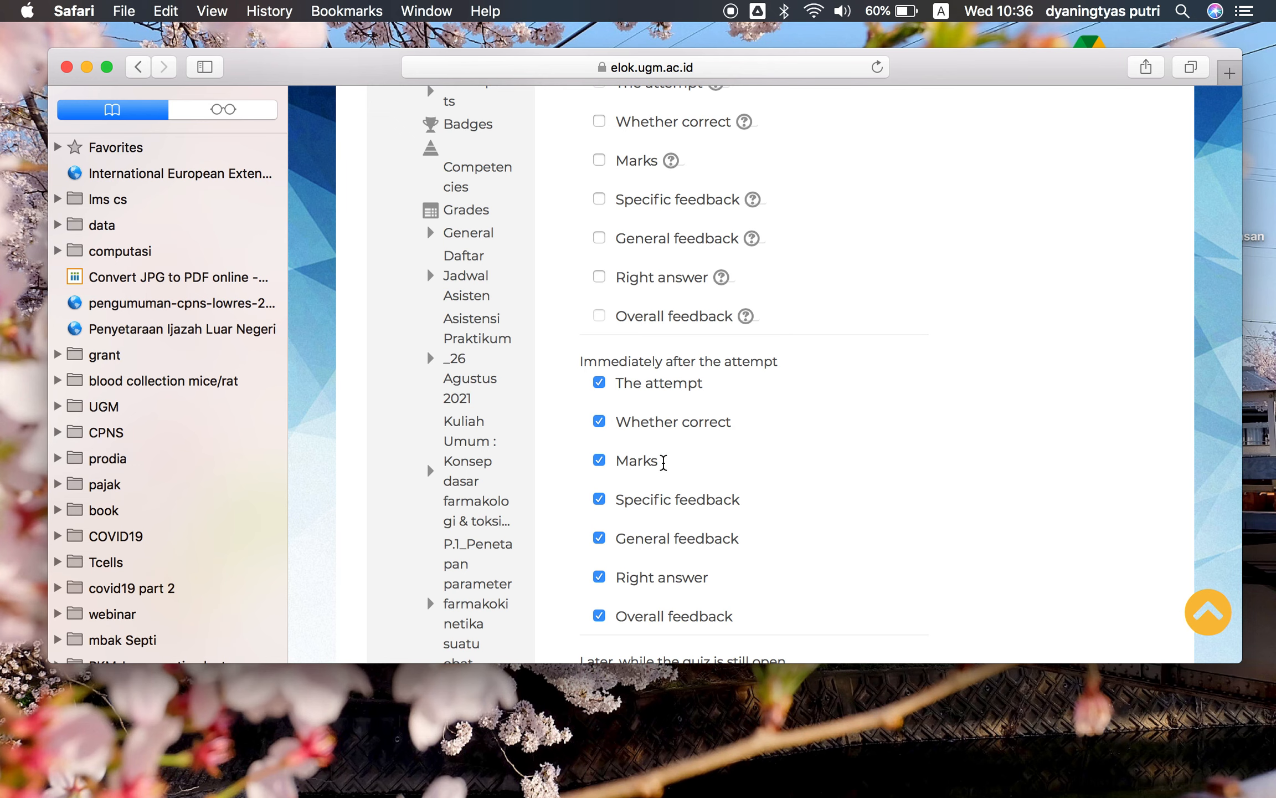
{"action": "scroll", "coordinate": [664, 461], "scroll_direction": "down", "scroll_amount": 2}
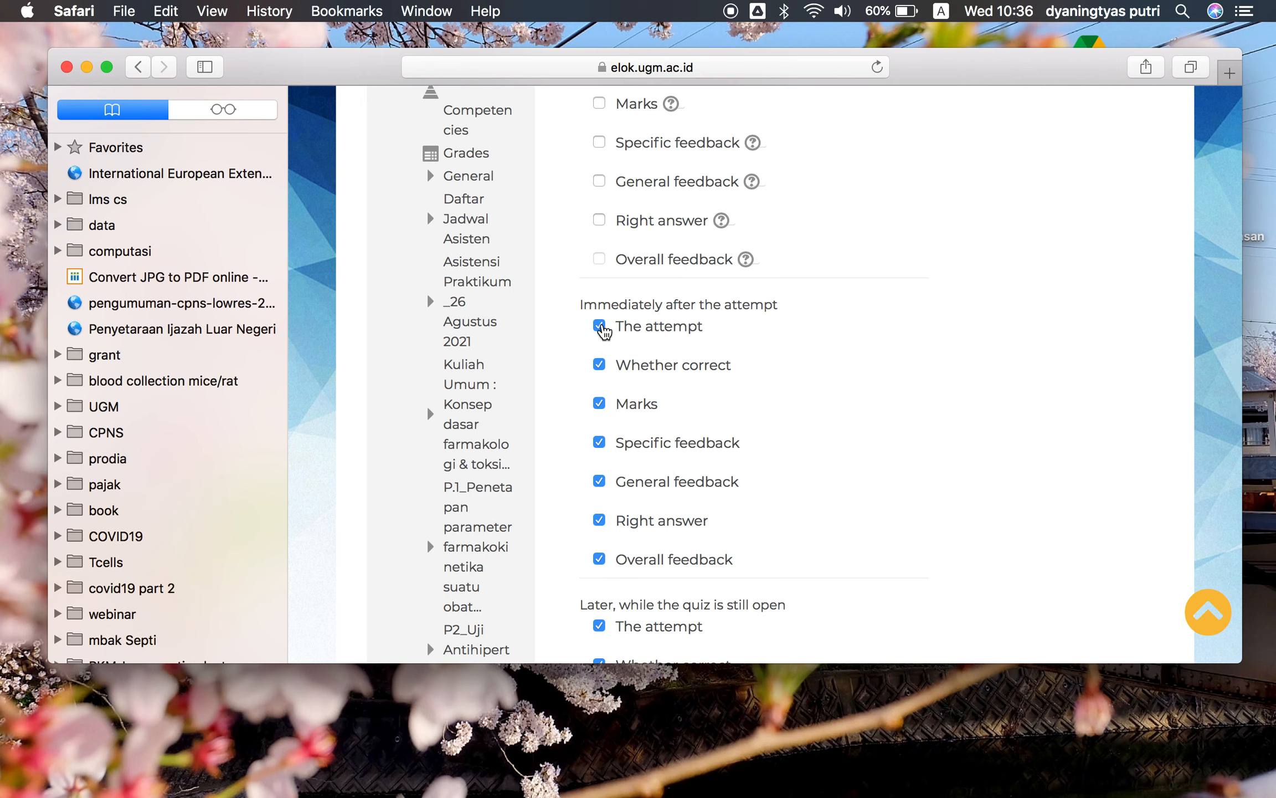
{"action": "left_click", "coordinate": [599, 326]}
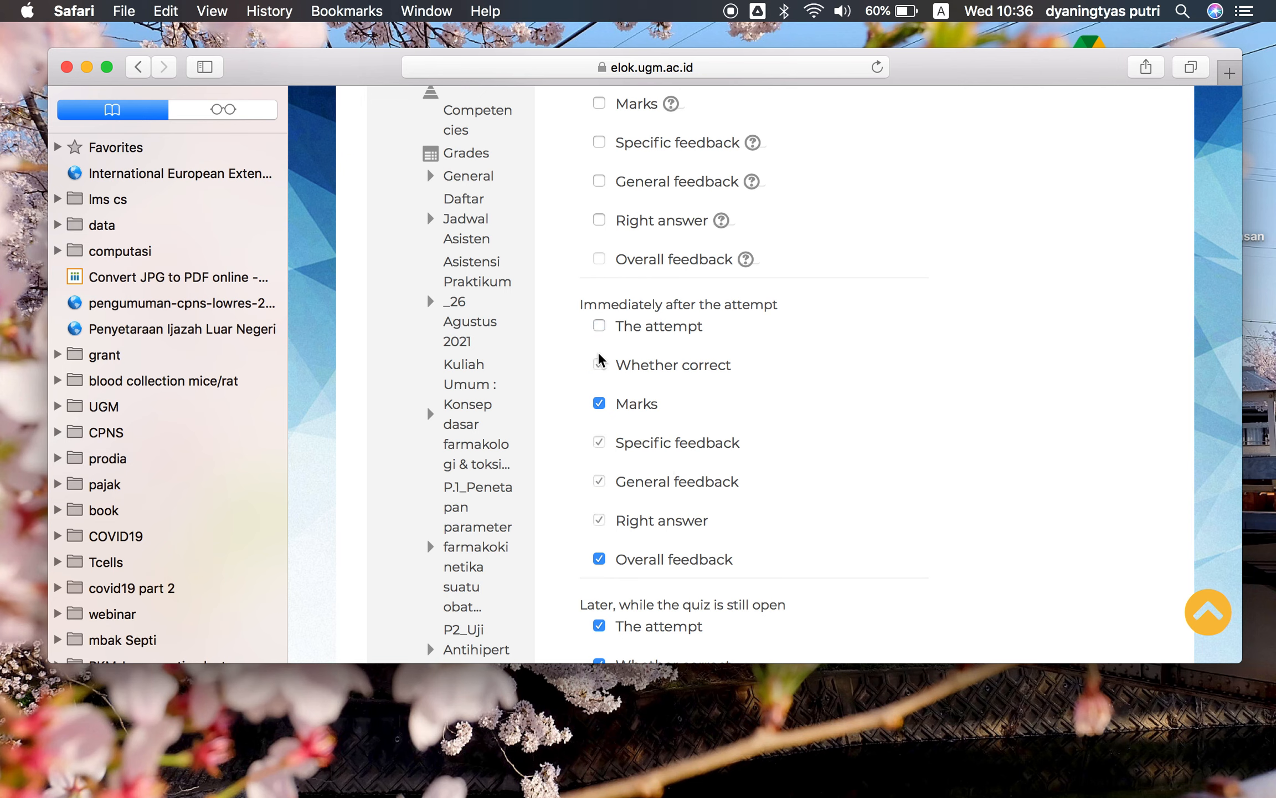
{"action": "left_click", "coordinate": [600, 327]}
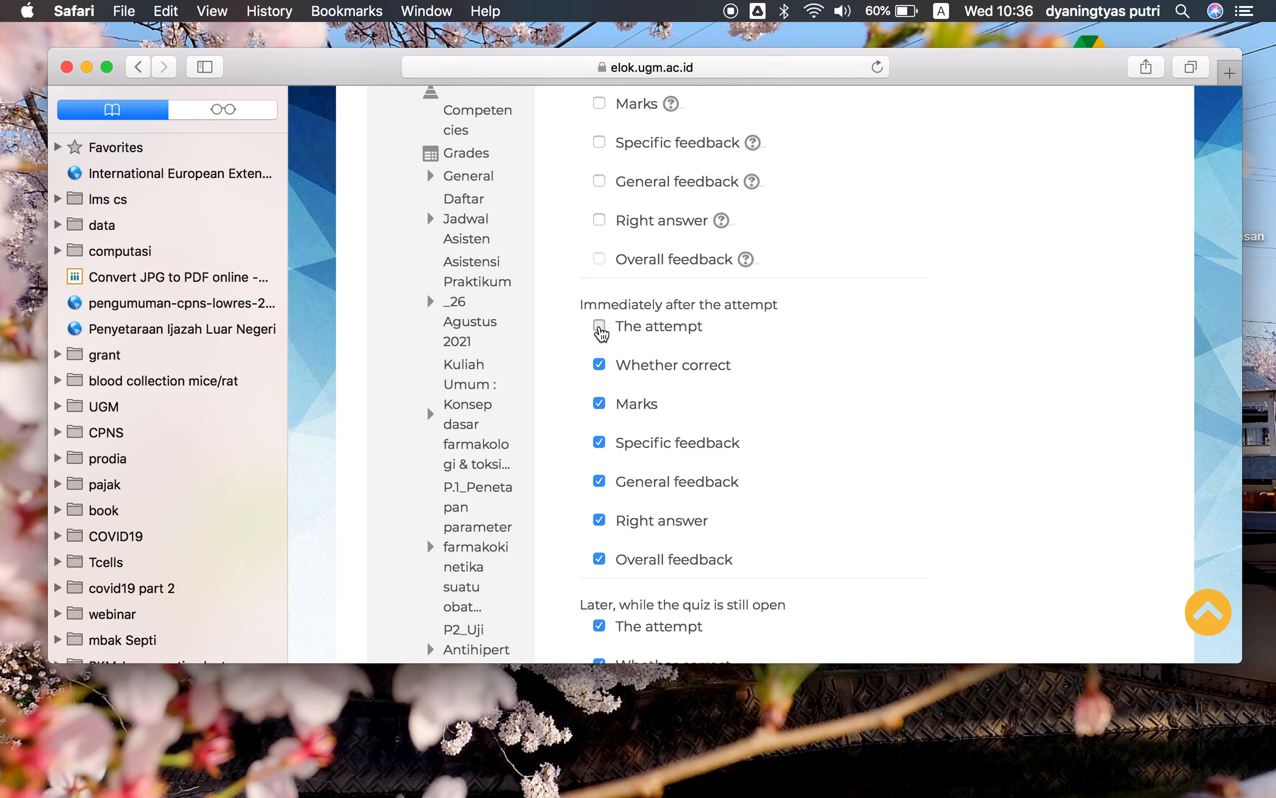
Untick The attempt, Whether correct, Specific feedback, General feedback, Right answer and Overall feedback for review immediately after the attempt
{"action": "left_click", "coordinate": [600, 559]}
{"action": "left_click", "coordinate": [600, 518]}
{"action": "left_click", "coordinate": [599, 444]}
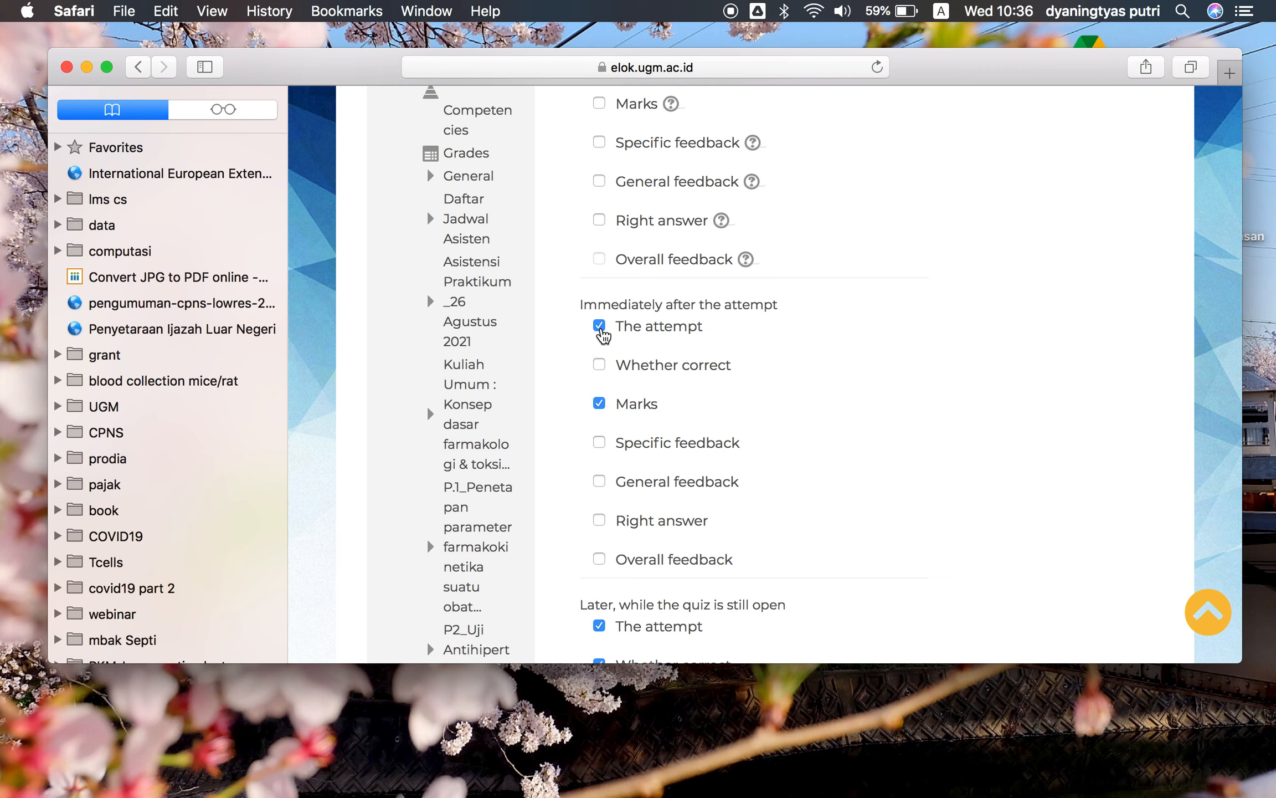
{"action": "left_click", "coordinate": [601, 327]}
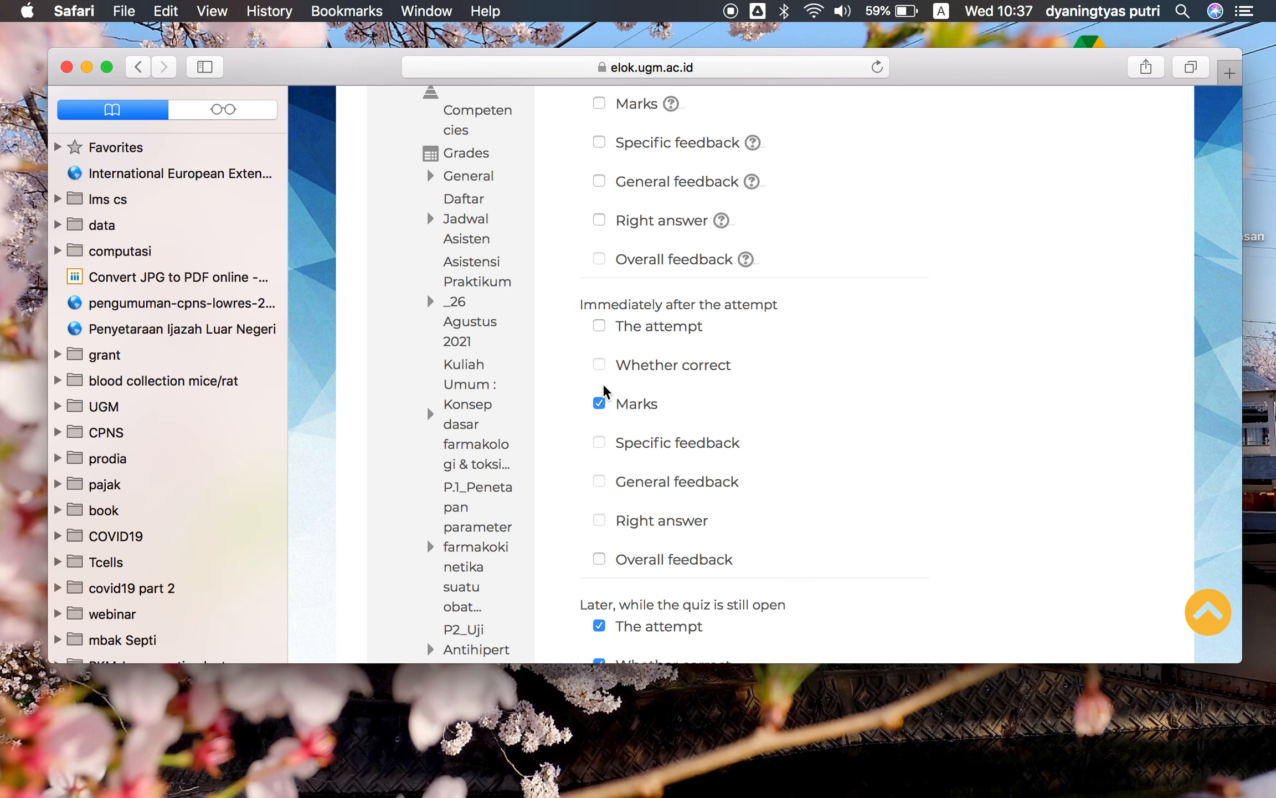
Untick all seven review options for later, while the quiz is still open
{"action": "scroll", "coordinate": [723, 438], "scroll_direction": "down", "scroll_amount": 2}
{"action": "scroll", "coordinate": [723, 438], "scroll_direction": "down", "scroll_amount": 2}
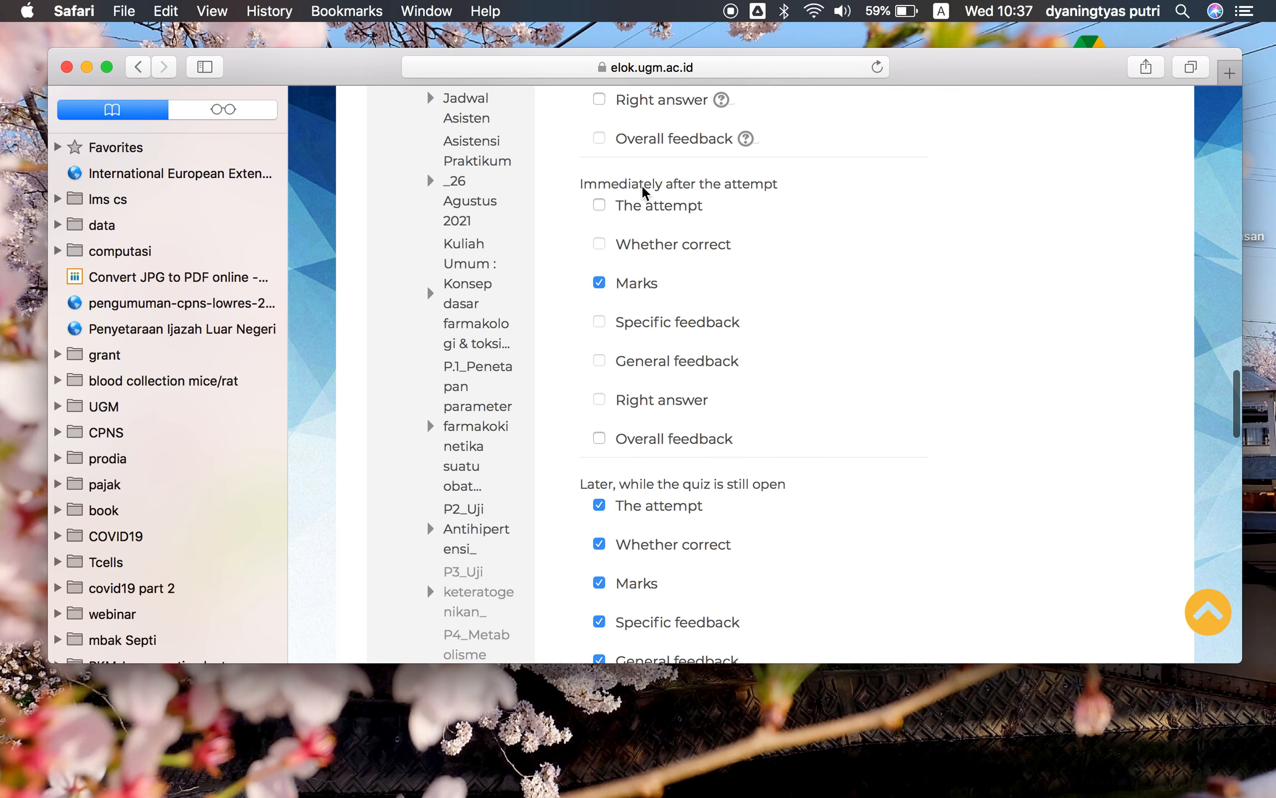
{"action": "scroll", "coordinate": [780, 294], "scroll_direction": "down", "scroll_amount": 4}
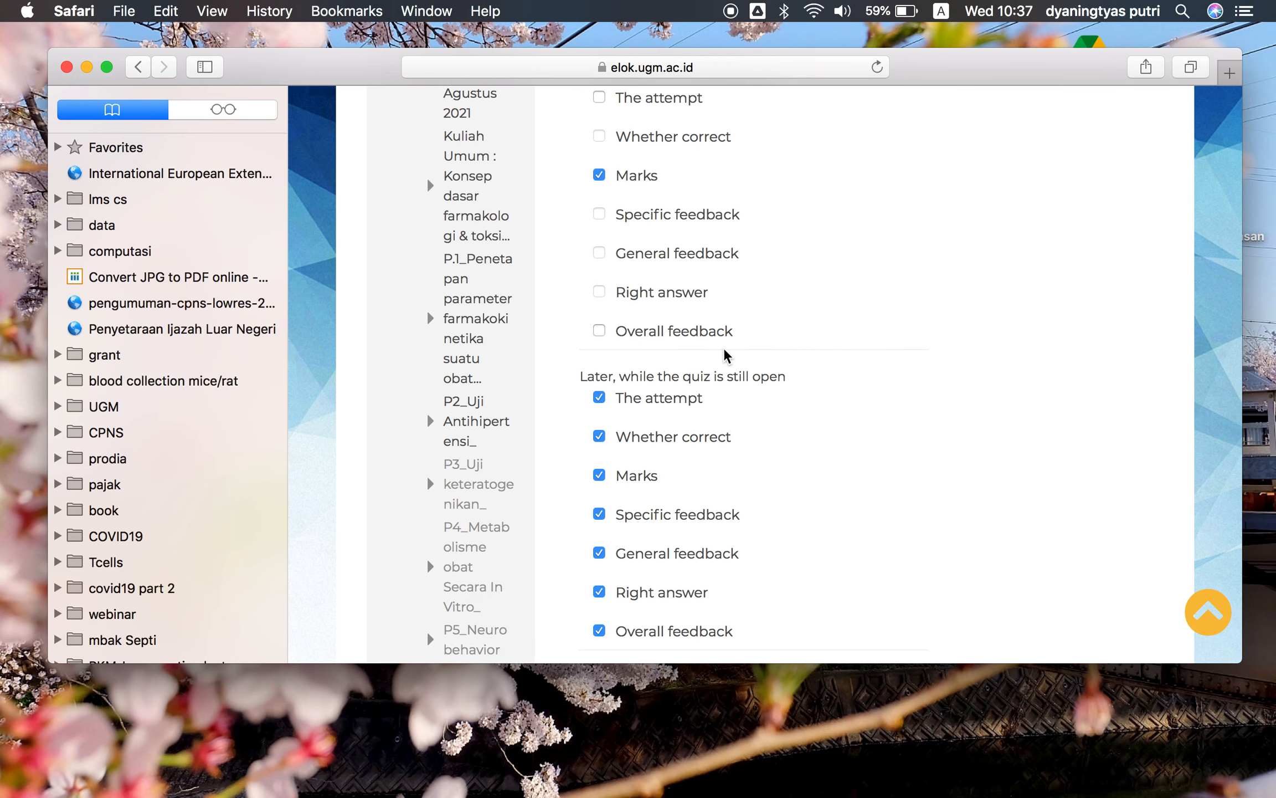
{"action": "scroll", "coordinate": [637, 391], "scroll_direction": "down", "scroll_amount": 1}
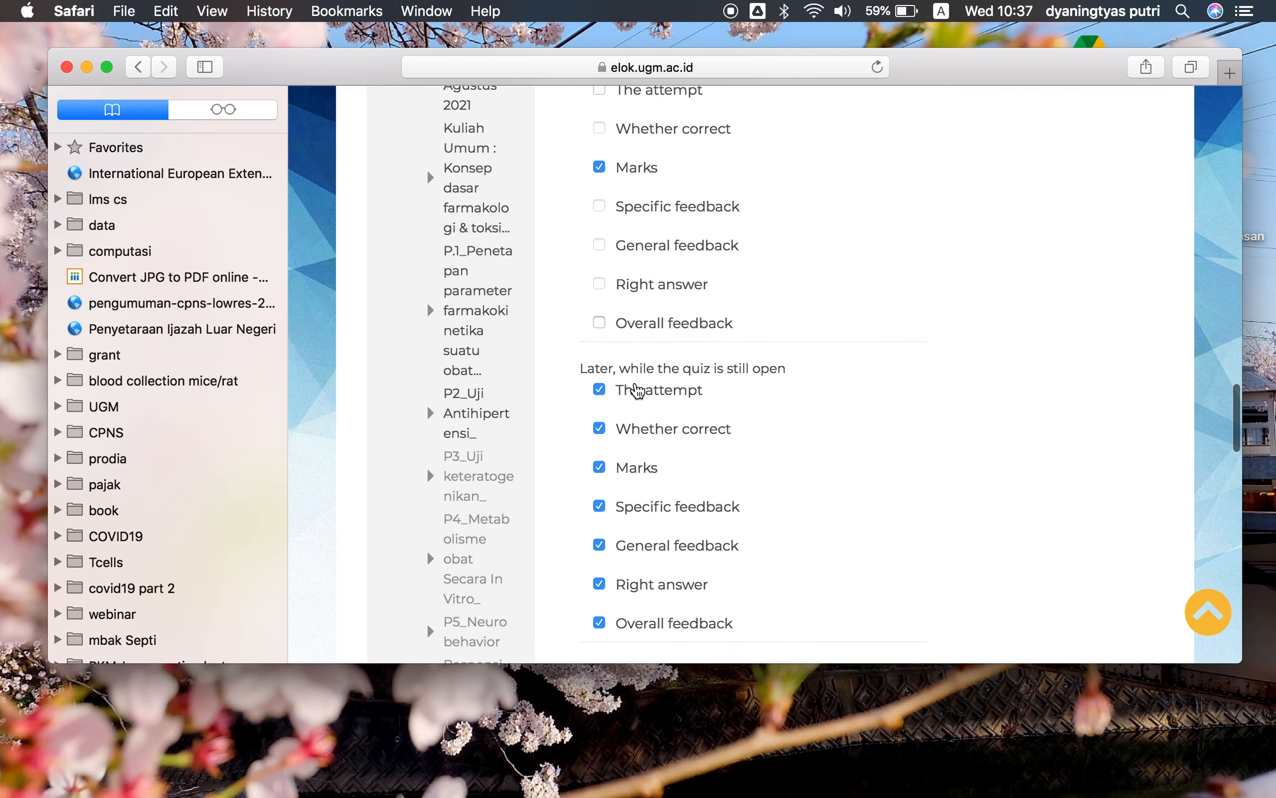
{"action": "scroll", "coordinate": [699, 385], "scroll_direction": "down", "scroll_amount": 1}
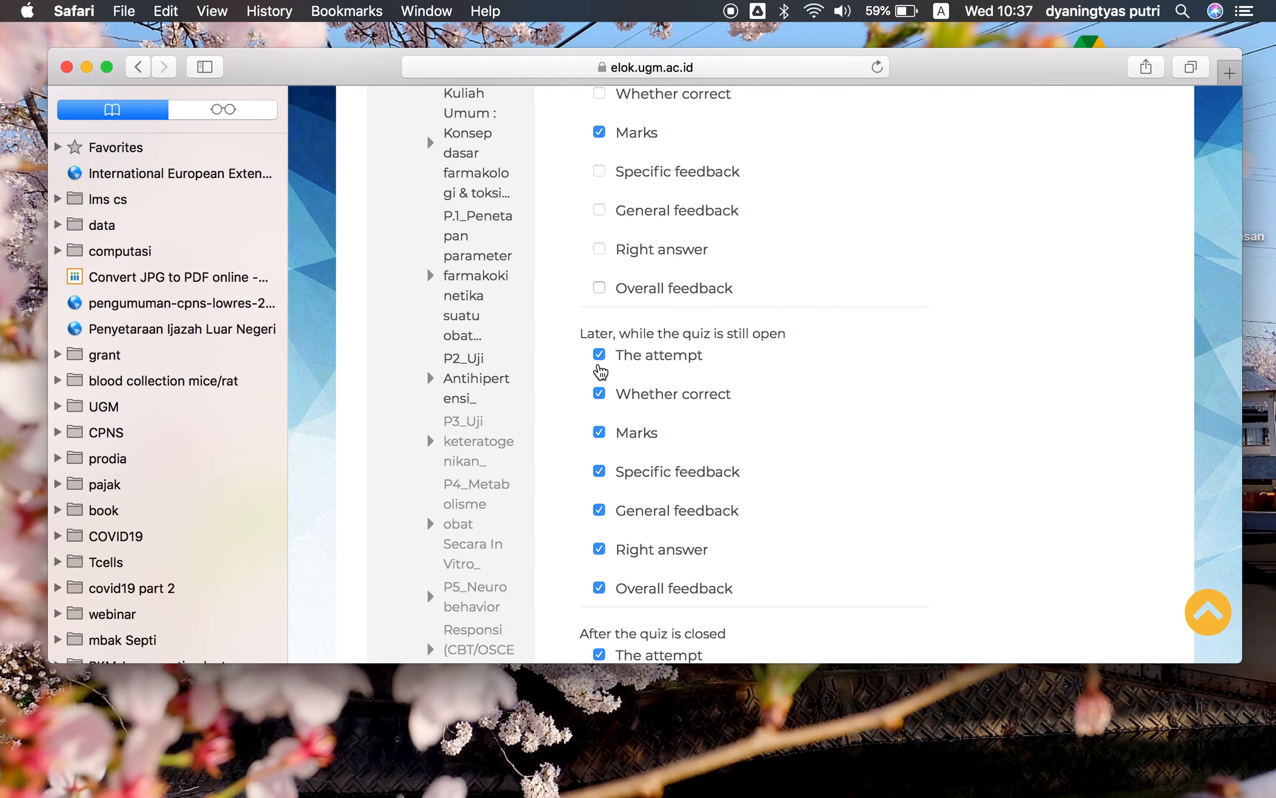
{"action": "left_click", "coordinate": [599, 587]}
{"action": "left_click", "coordinate": [599, 548]}
{"action": "left_click", "coordinate": [599, 511]}
{"action": "left_click", "coordinate": [599, 472]}
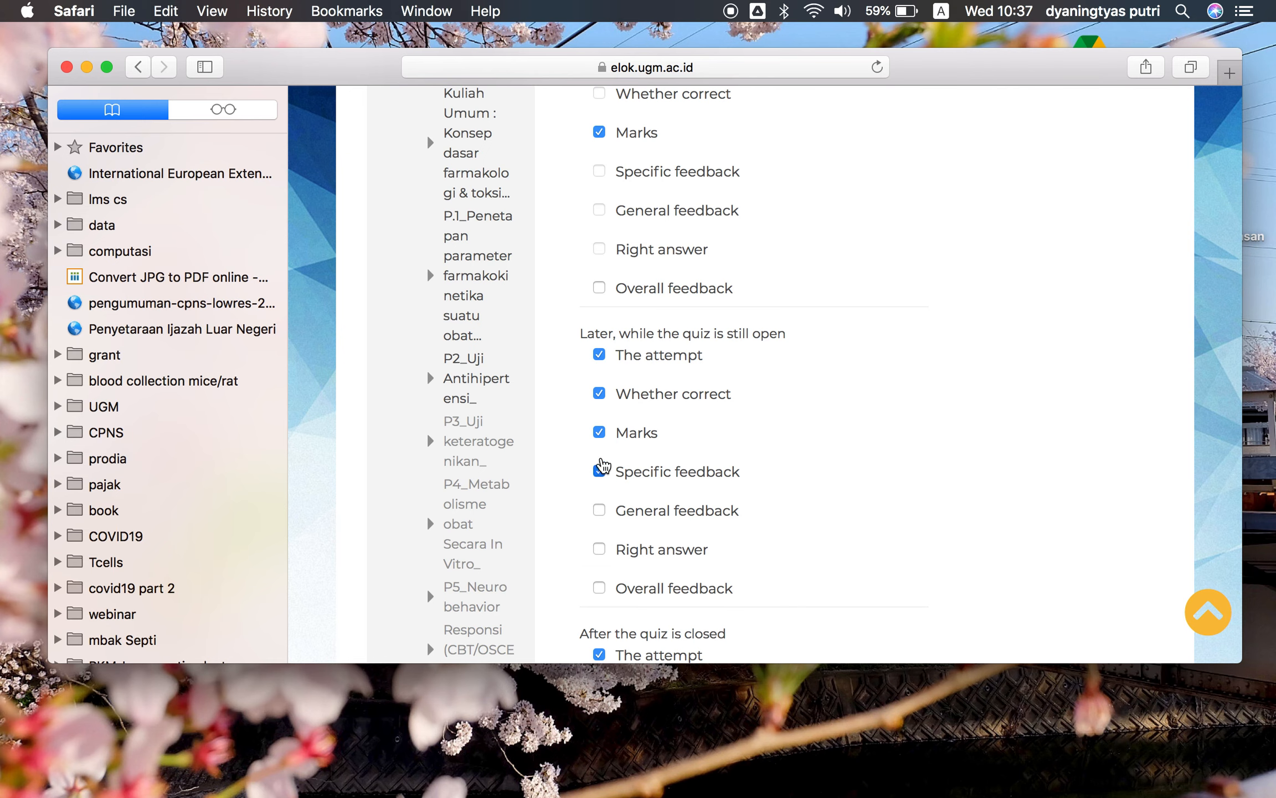
{"action": "left_click", "coordinate": [599, 433]}
{"action": "left_click", "coordinate": [599, 395]}
{"action": "left_click", "coordinate": [599, 355]}
Untick Specific feedback, General feedback, Right answer, Overall feedback, Whether correct and The attempt for review after the quiz is closed
{"action": "scroll", "coordinate": [683, 450], "scroll_direction": "down", "scroll_amount": 3}
{"action": "scroll", "coordinate": [685, 455], "scroll_direction": "down", "scroll_amount": 2}
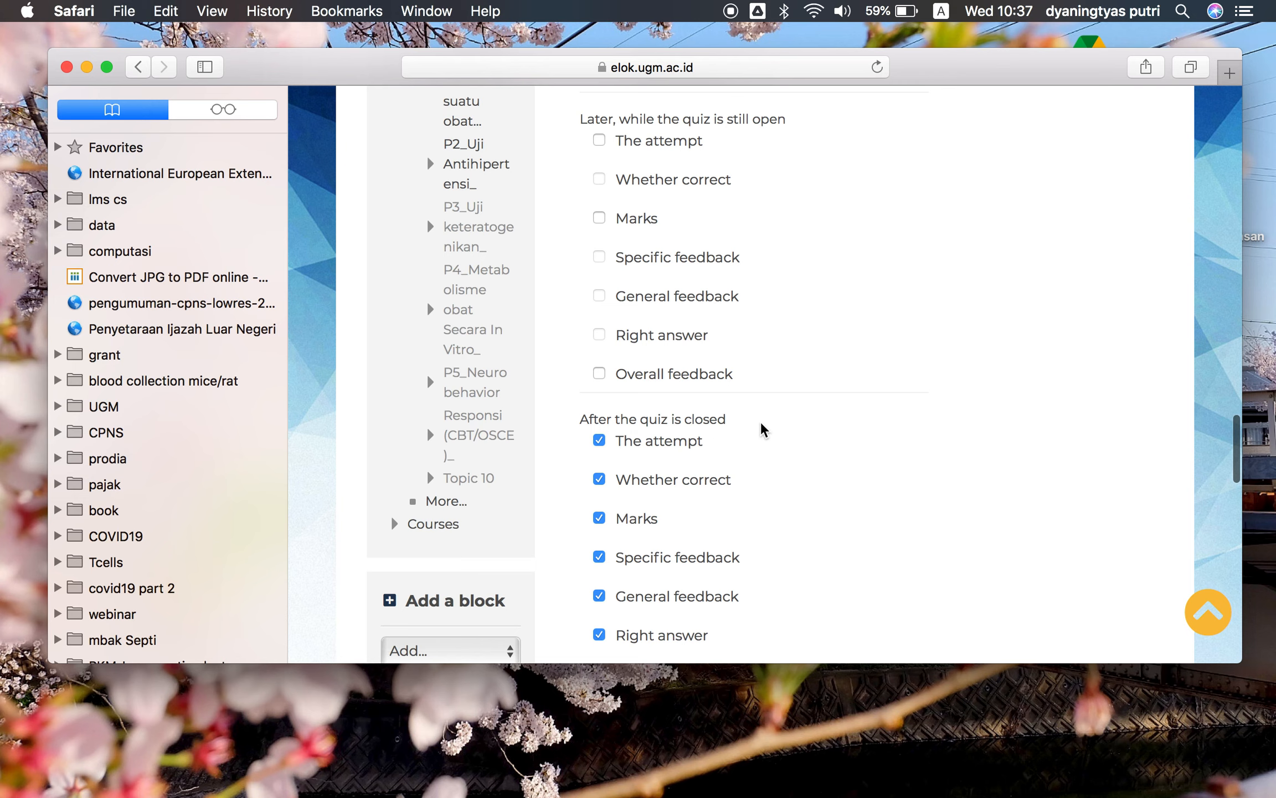
{"action": "scroll", "coordinate": [823, 322], "scroll_direction": "up", "scroll_amount": 20}
{"action": "scroll", "coordinate": [823, 322], "scroll_direction": "up", "scroll_amount": 10}
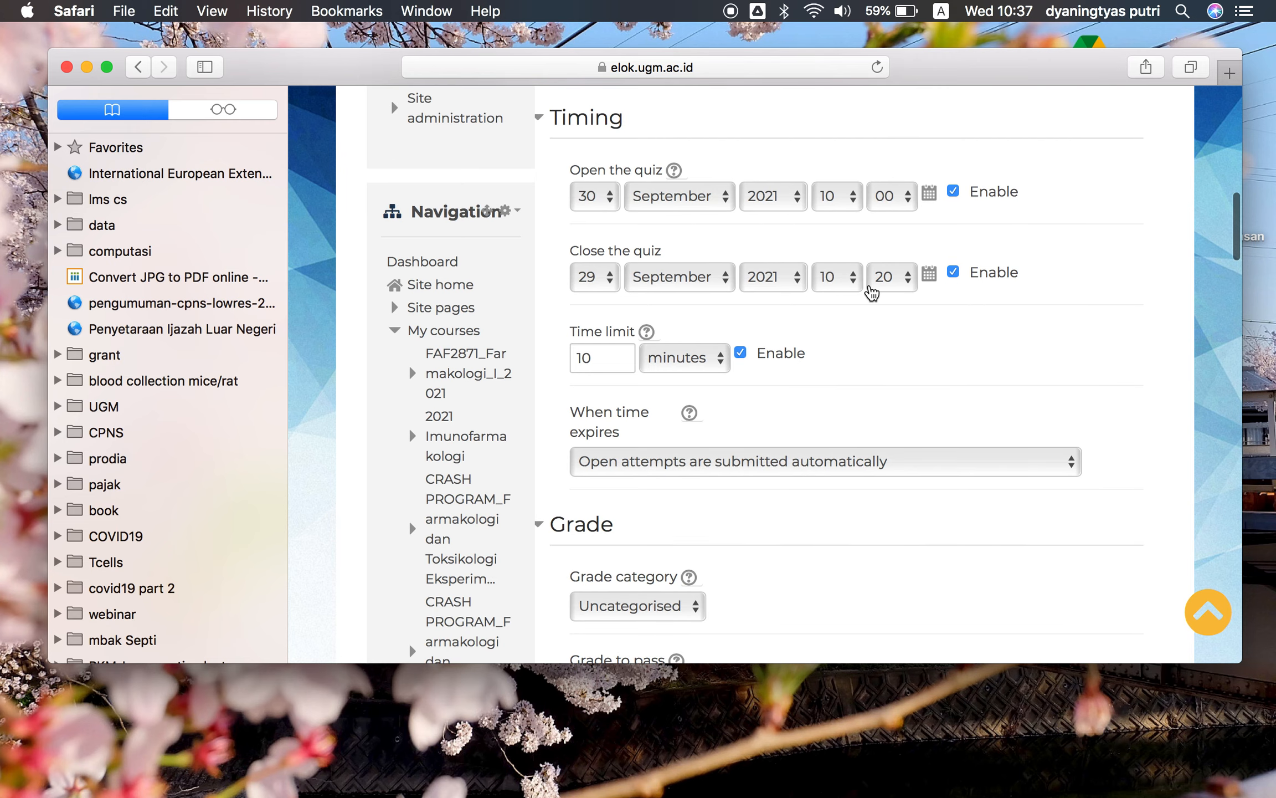
{"action": "scroll", "coordinate": [895, 317], "scroll_direction": "down", "scroll_amount": 20}
{"action": "scroll", "coordinate": [895, 317], "scroll_direction": "down", "scroll_amount": 12}
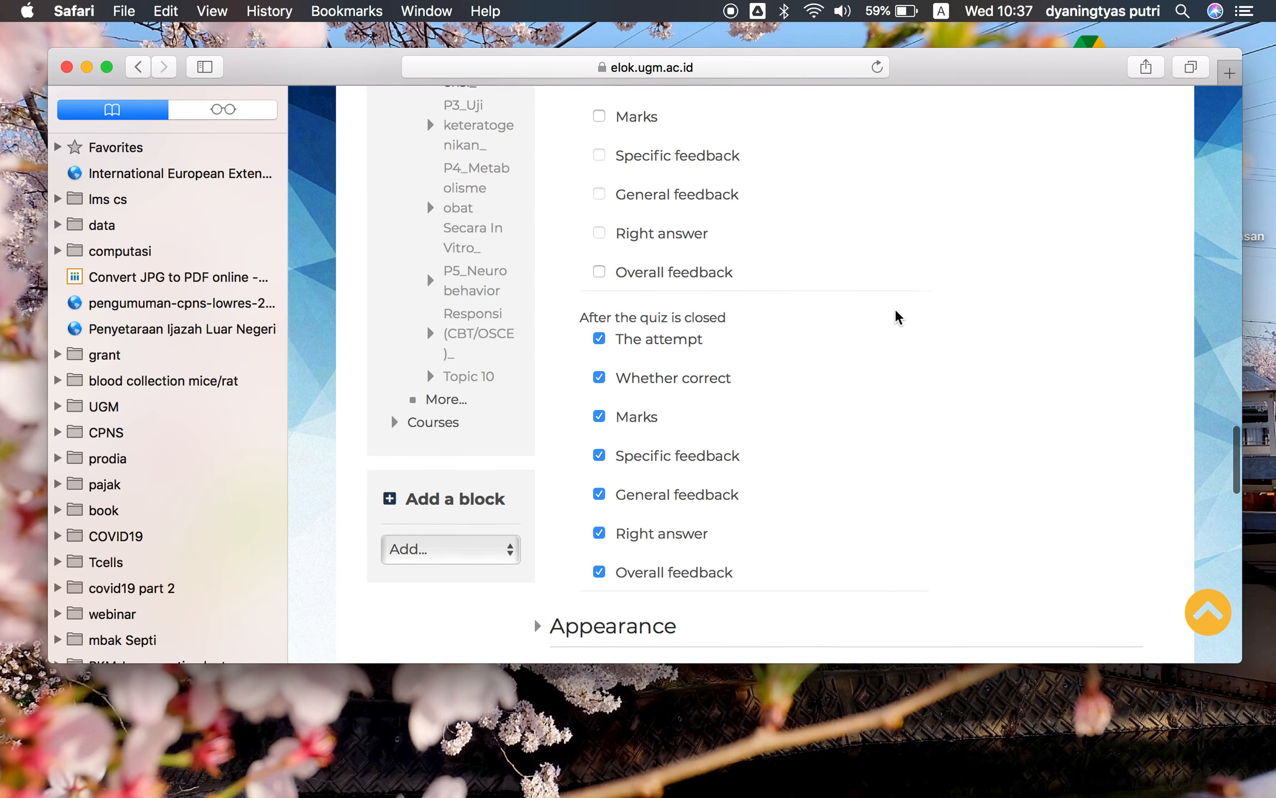
{"action": "scroll", "coordinate": [898, 317], "scroll_direction": "down", "scroll_amount": 1}
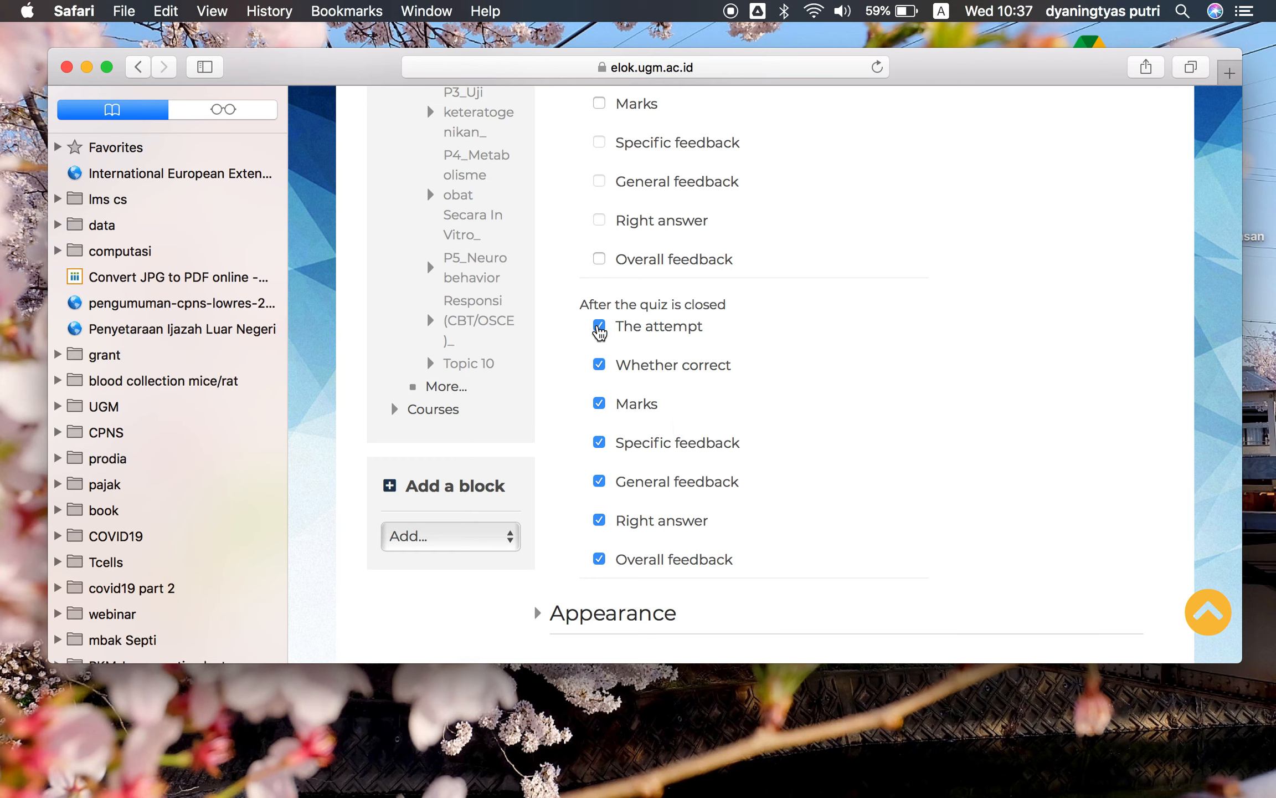
{"action": "left_click", "coordinate": [599, 559]}
{"action": "left_click", "coordinate": [600, 442]}
{"action": "left_click", "coordinate": [600, 481]}
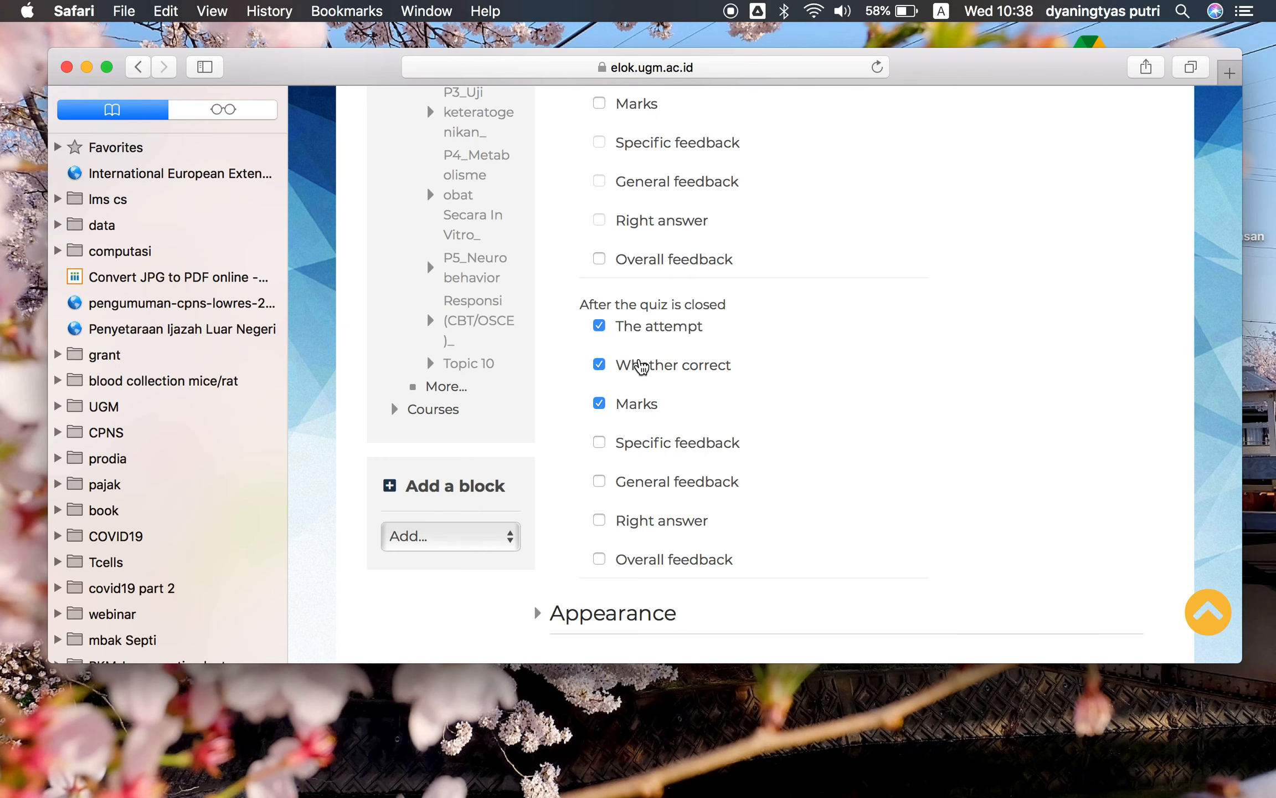
{"action": "scroll", "coordinate": [682, 402], "scroll_direction": "down", "scroll_amount": 3}
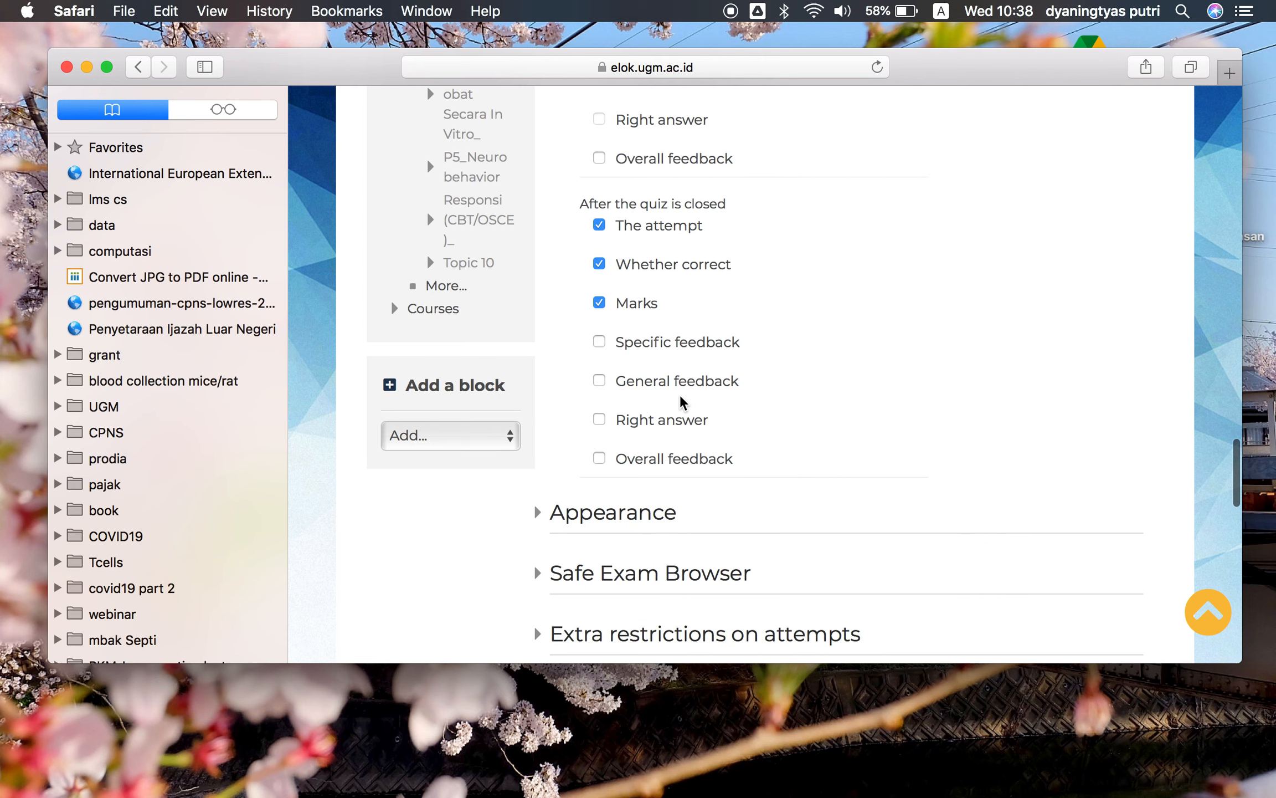
{"action": "right_click", "coordinate": [681, 401]}
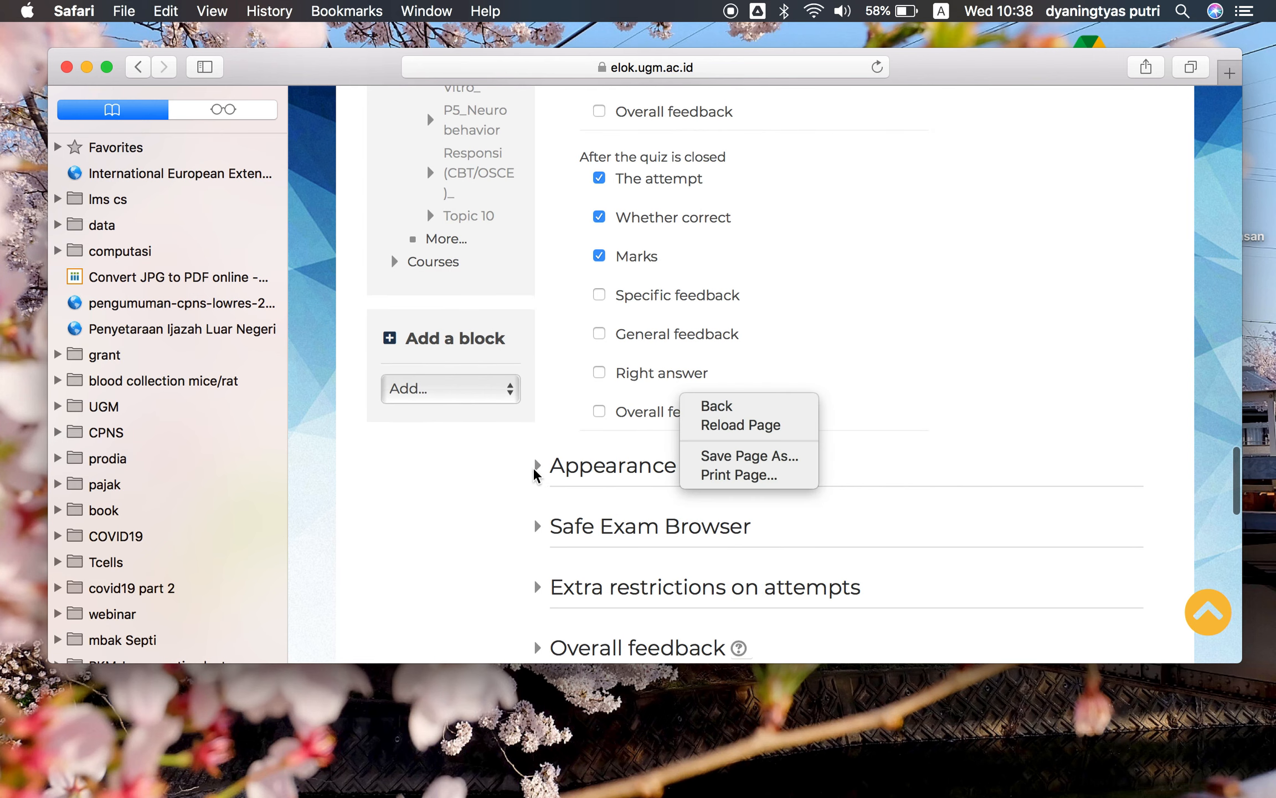
{"action": "left_click", "coordinate": [872, 252]}
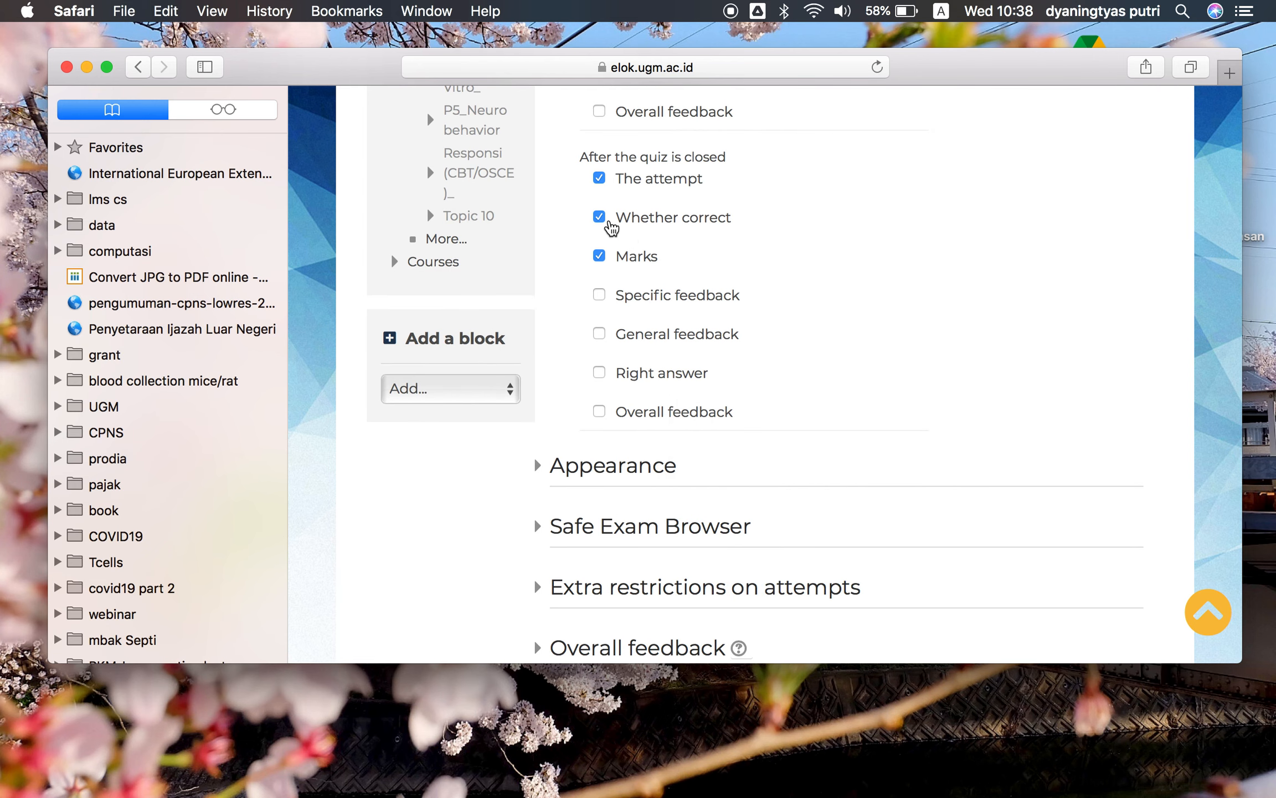
{"action": "left_click", "coordinate": [600, 218]}
{"action": "left_click", "coordinate": [600, 178]}
Expand the Appearance section and look over its picture and decimal places settings
{"action": "scroll", "coordinate": [733, 298], "scroll_direction": "down", "scroll_amount": 4}
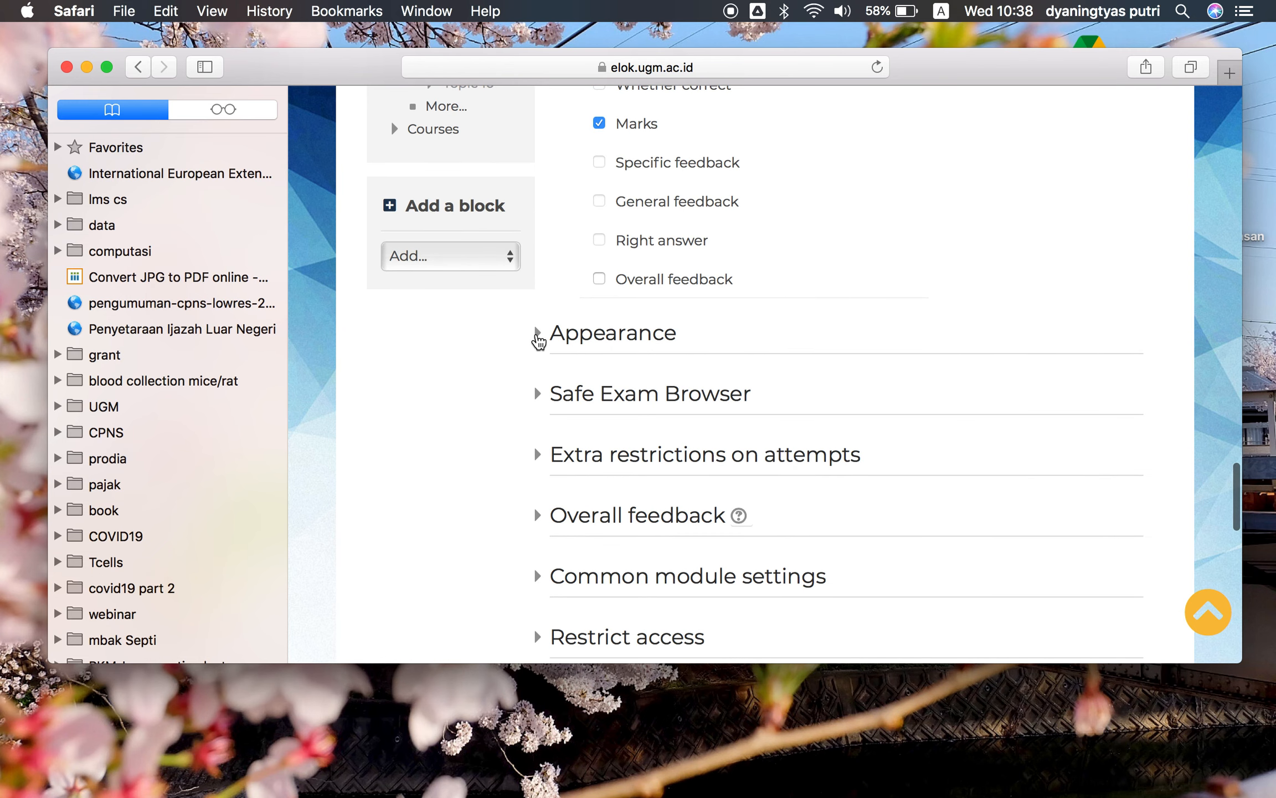
{"action": "left_click", "coordinate": [539, 331]}
{"action": "scroll", "coordinate": [642, 367], "scroll_direction": "down", "scroll_amount": 6}
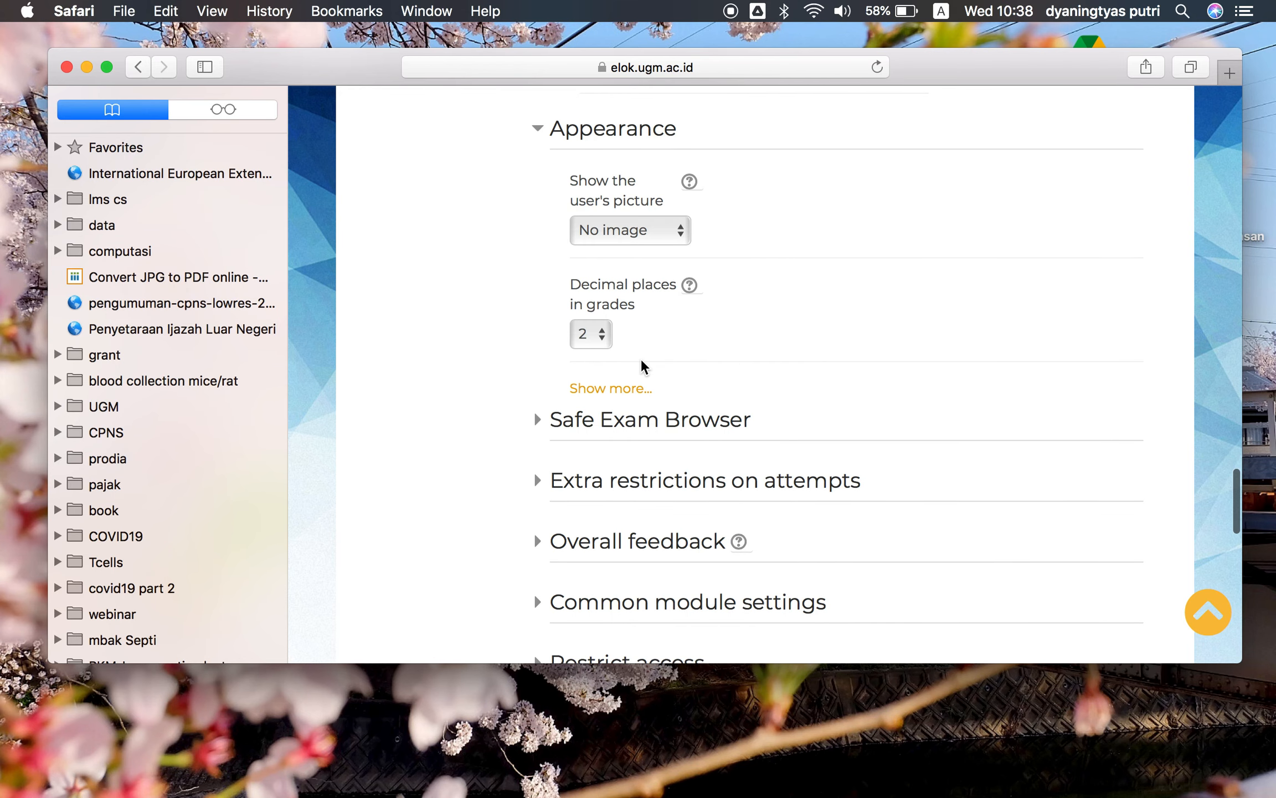
{"action": "scroll", "coordinate": [643, 367], "scroll_direction": "down", "scroll_amount": 5}
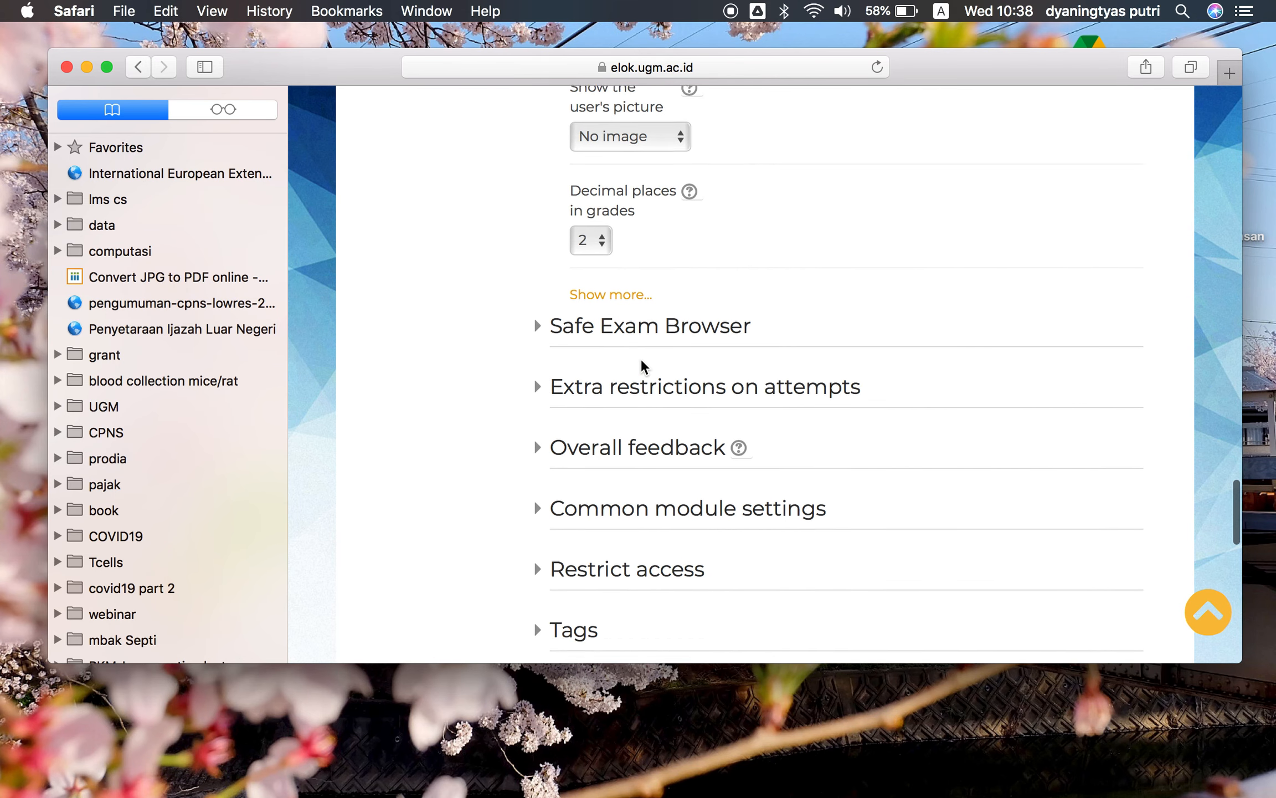
Expand the Restrict access section
{"action": "left_click", "coordinate": [540, 495]}
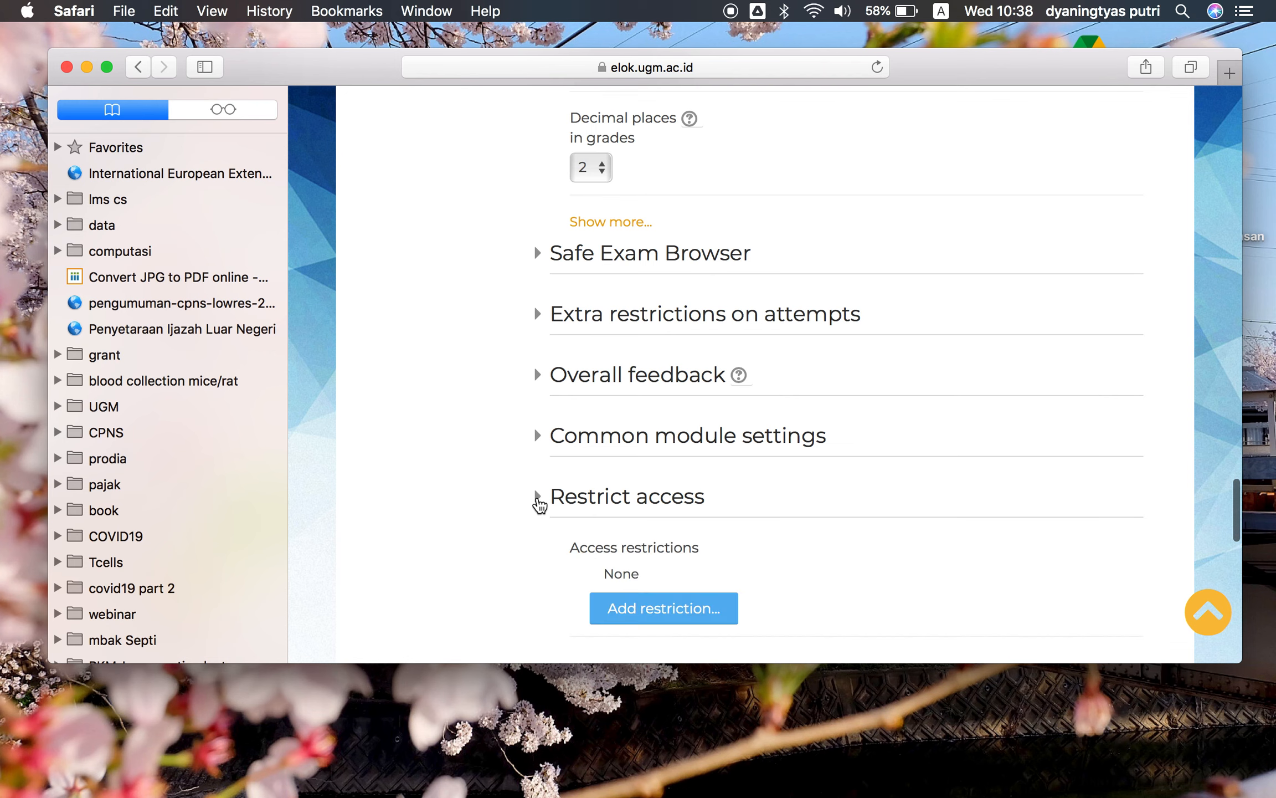
{"action": "scroll", "coordinate": [724, 521], "scroll_direction": "down", "scroll_amount": 2}
{"action": "scroll", "coordinate": [723, 522], "scroll_direction": "down", "scroll_amount": 1}
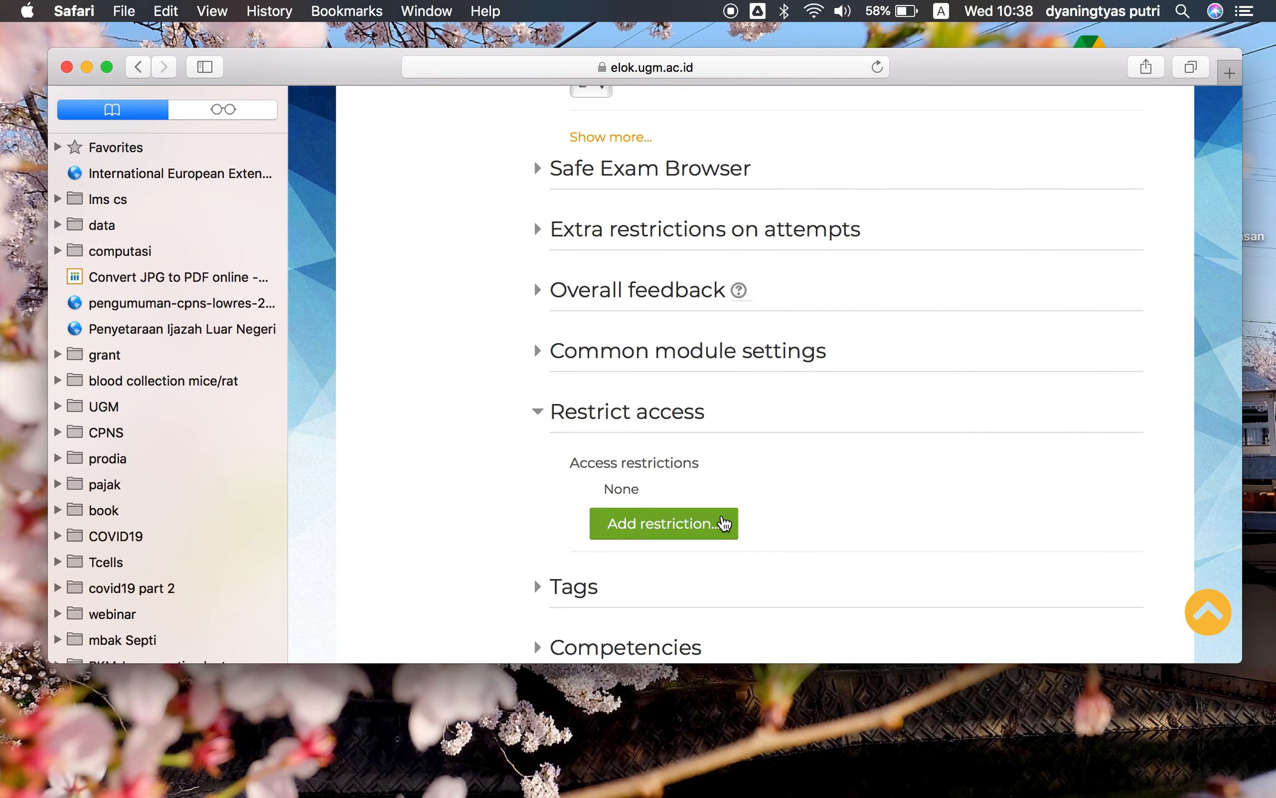
{"action": "left_click", "coordinate": [704, 531]}
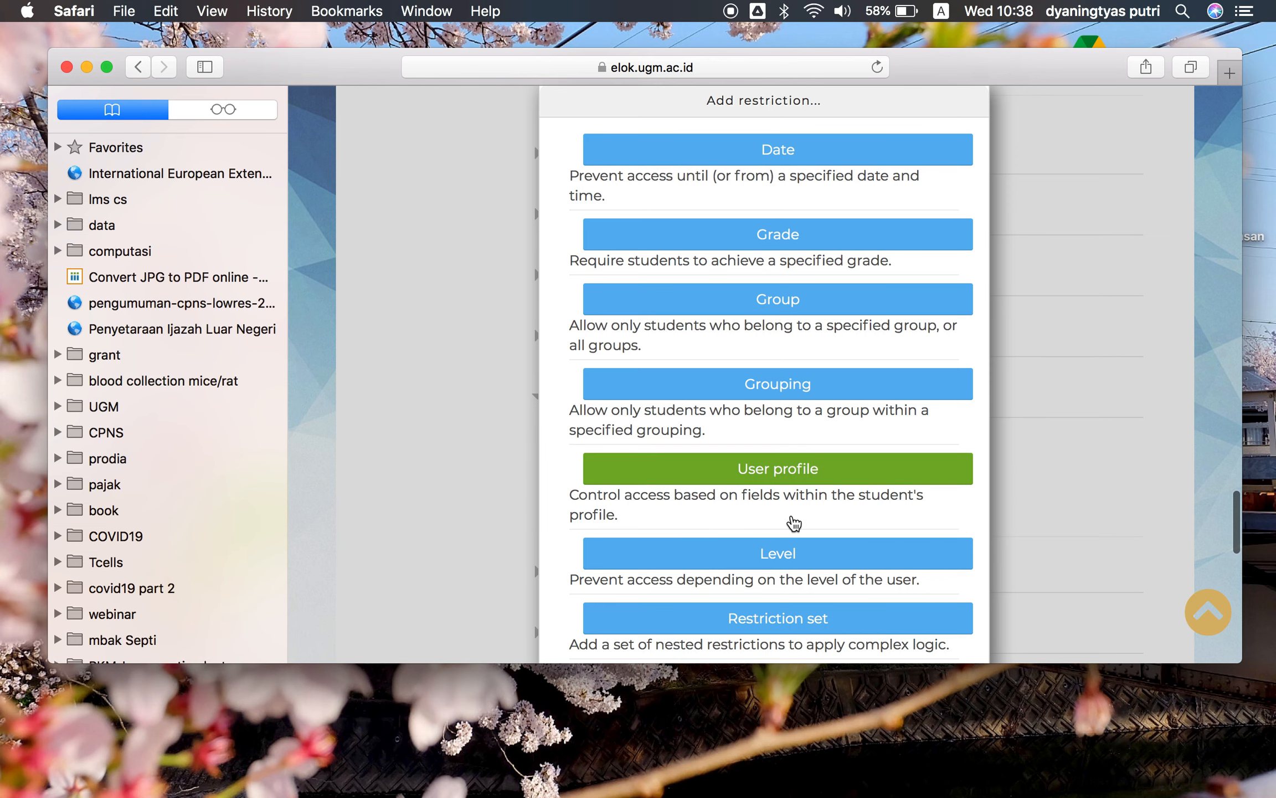
{"action": "scroll", "coordinate": [831, 310], "scroll_direction": "down", "scroll_amount": 2}
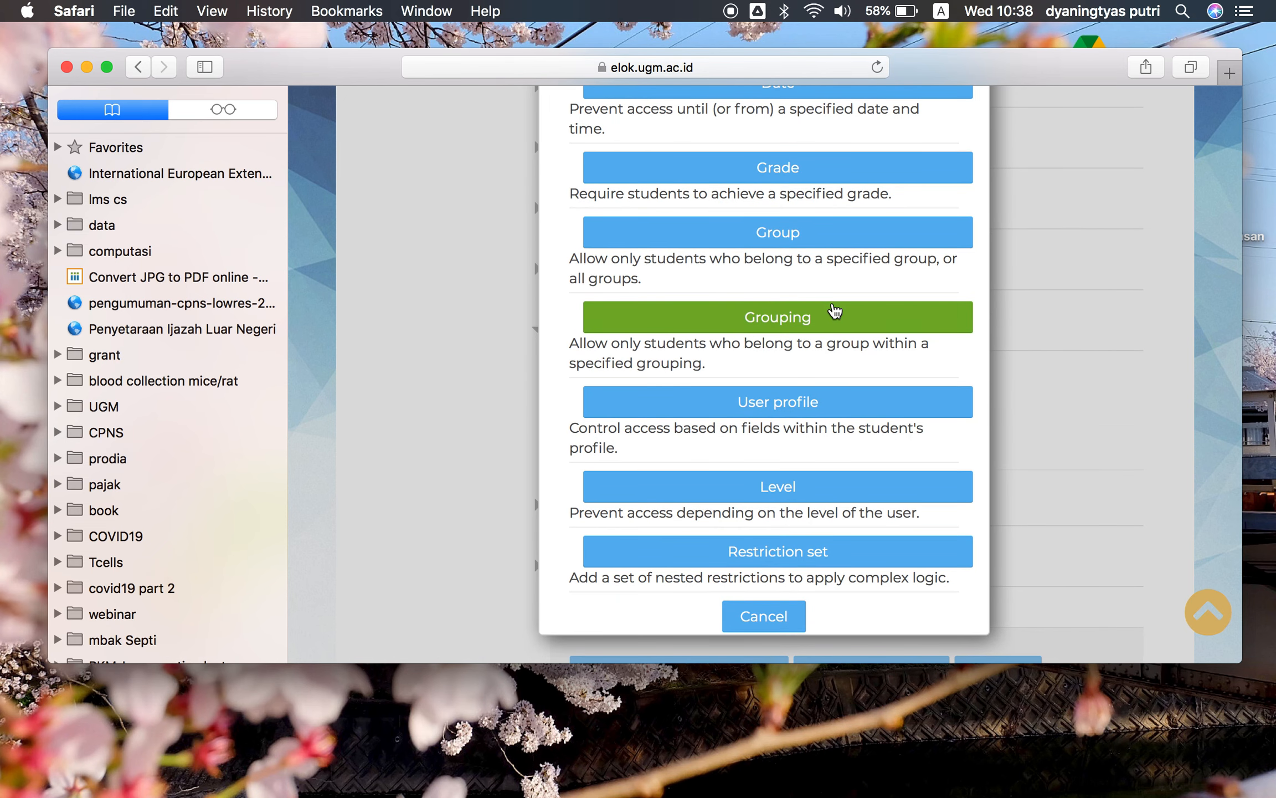
{"action": "scroll", "coordinate": [875, 276], "scroll_direction": "up", "scroll_amount": 2}
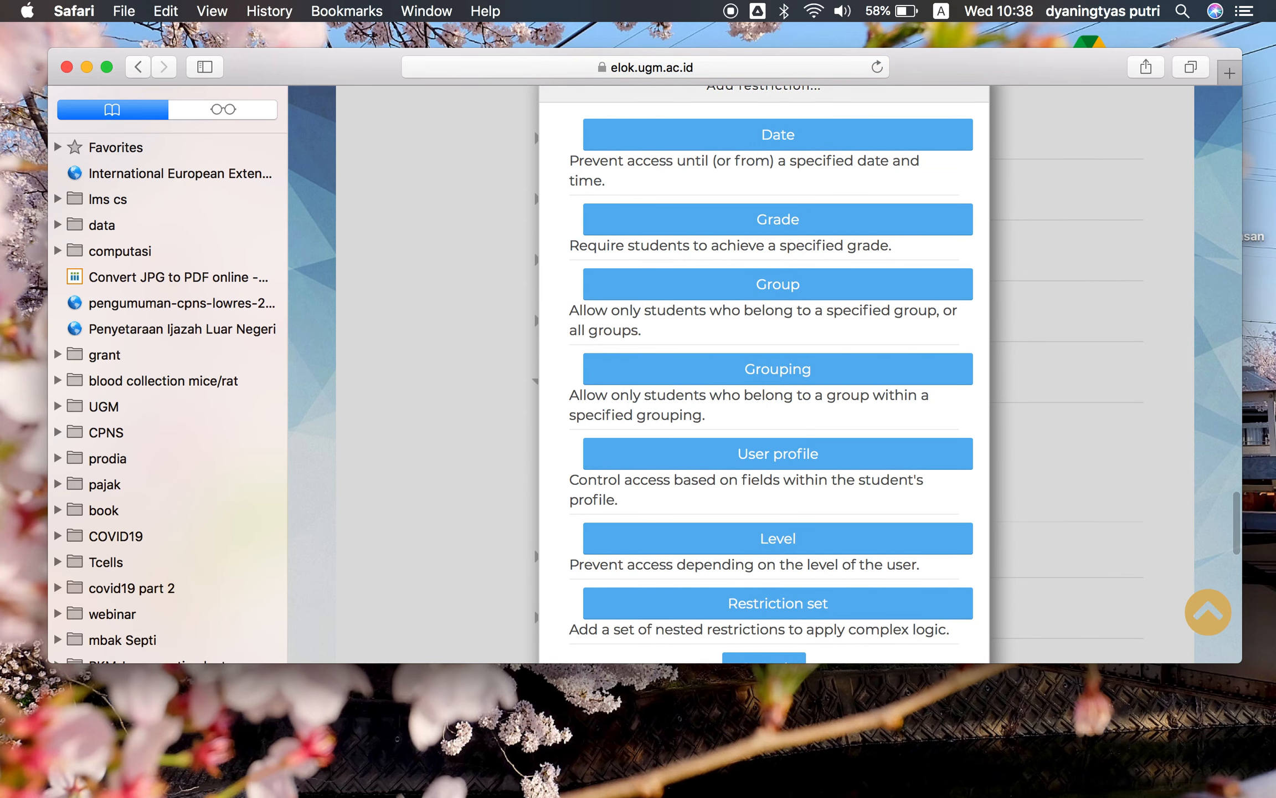
{"action": "scroll", "coordinate": [797, 549], "scroll_direction": "up", "scroll_amount": 1}
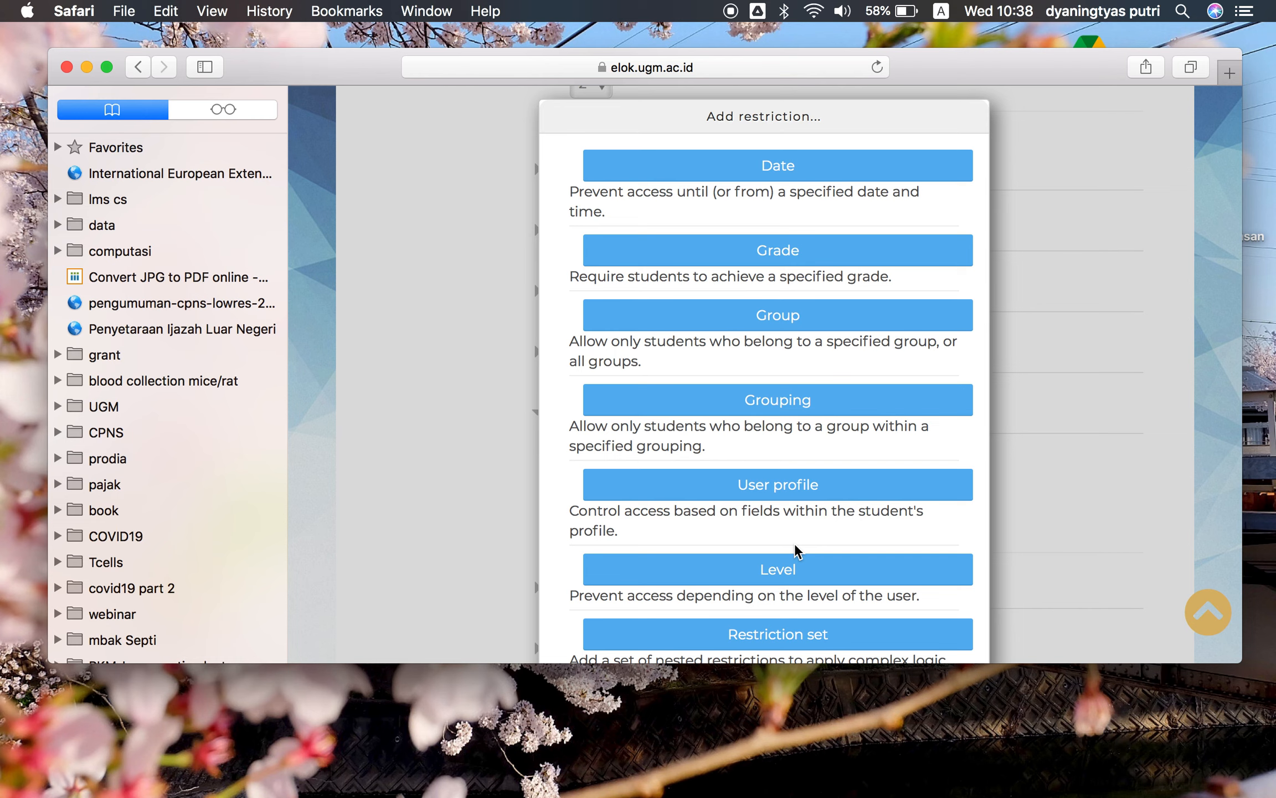
{"action": "scroll", "coordinate": [798, 569], "scroll_direction": "down", "scroll_amount": 2}
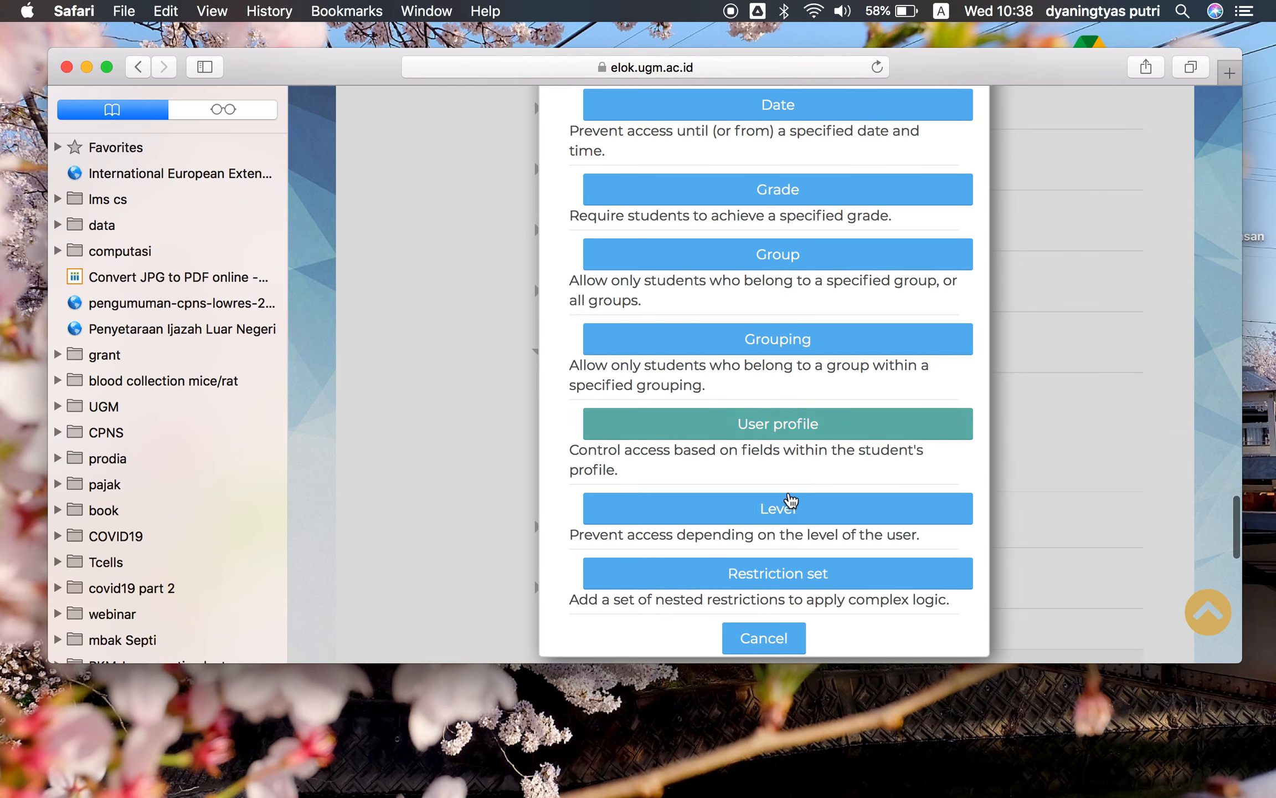
{"action": "left_click", "coordinate": [788, 511]}
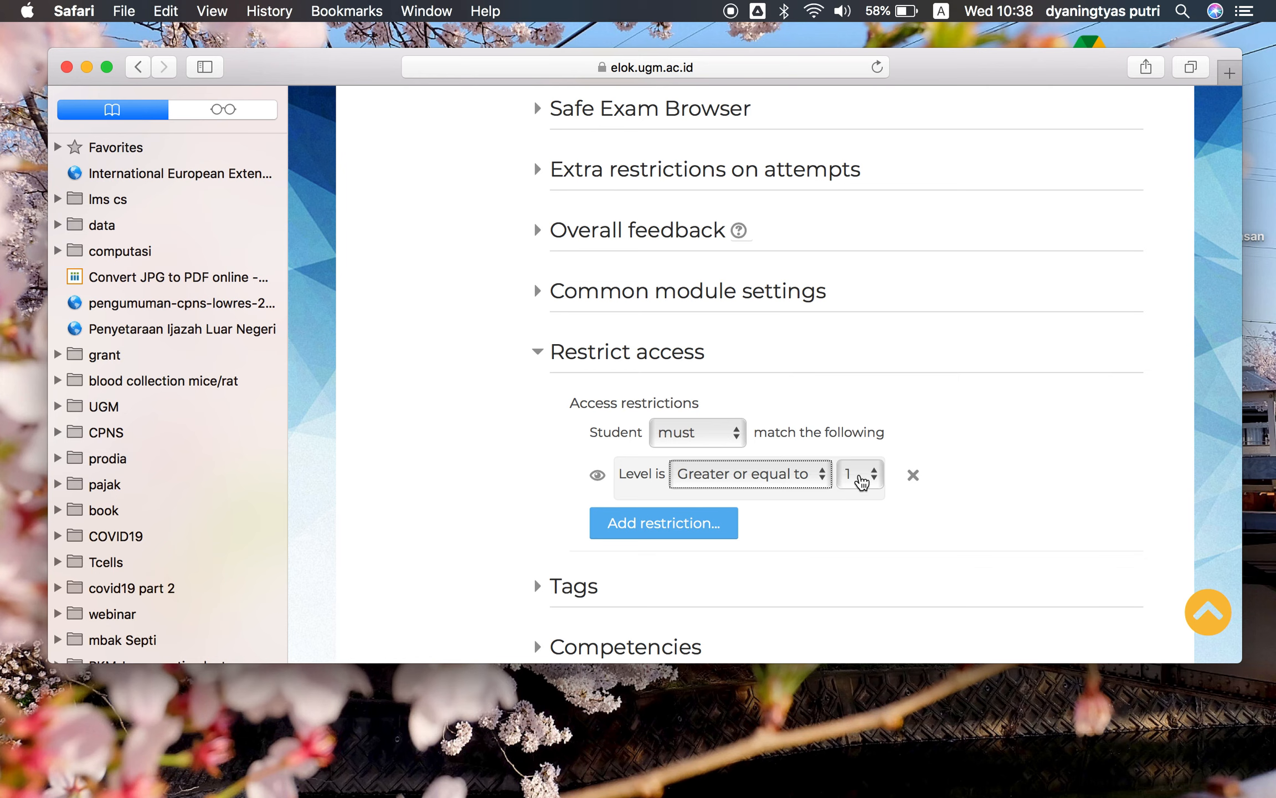
{"action": "left_click", "coordinate": [817, 477]}
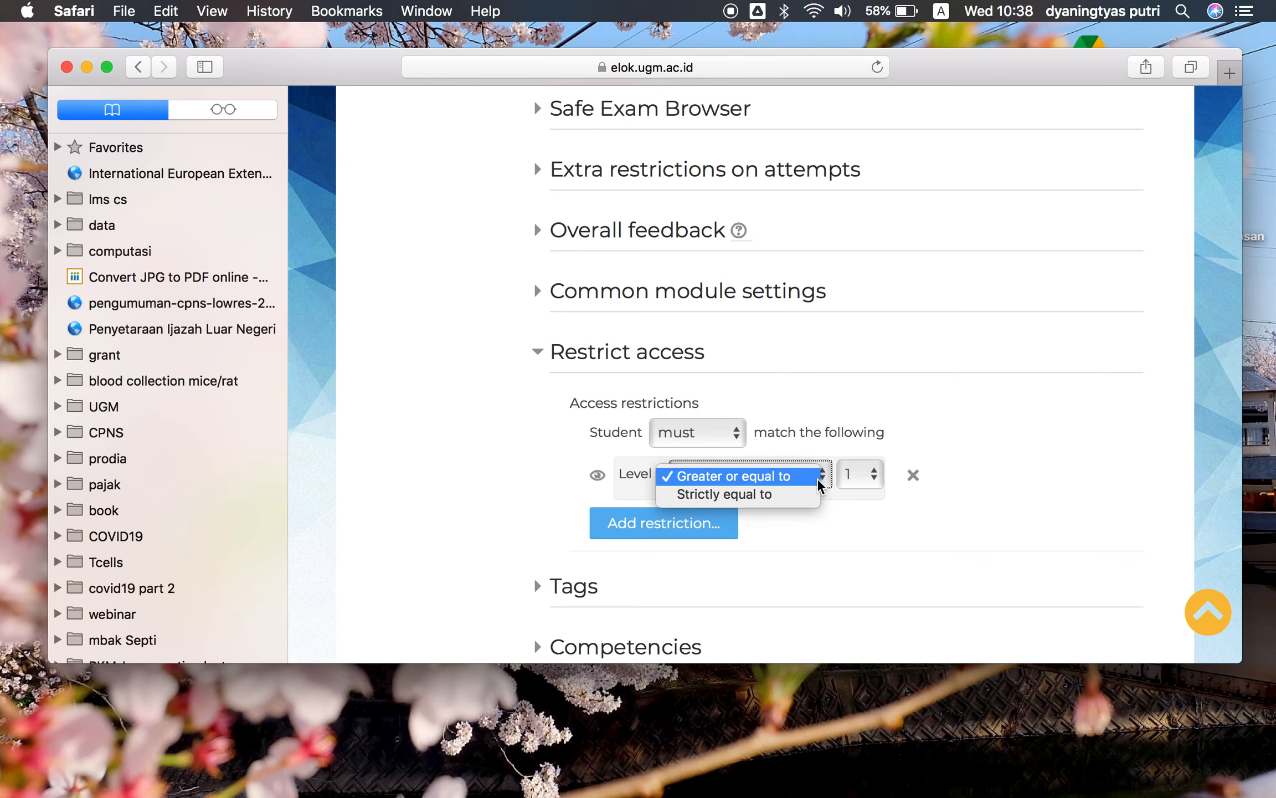
{"action": "left_click", "coordinate": [853, 504]}
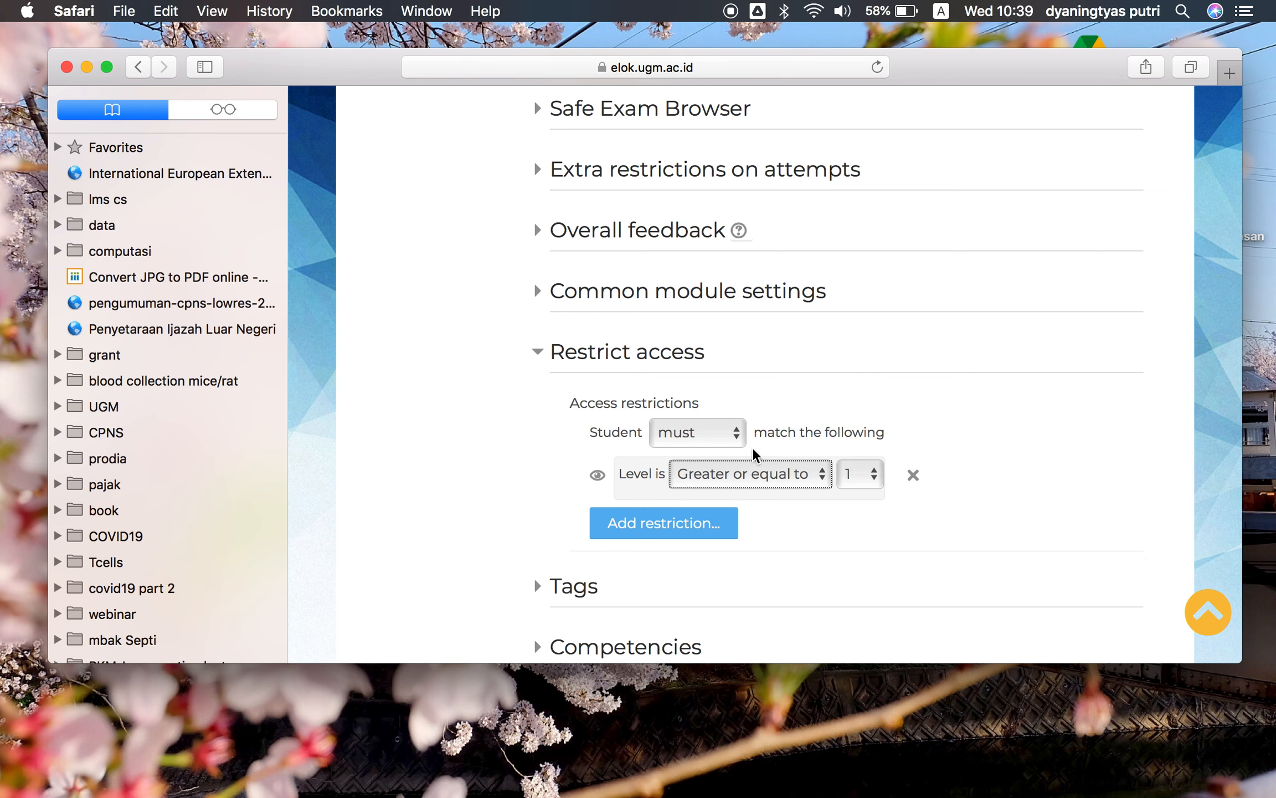
{"action": "left_click", "coordinate": [913, 474]}
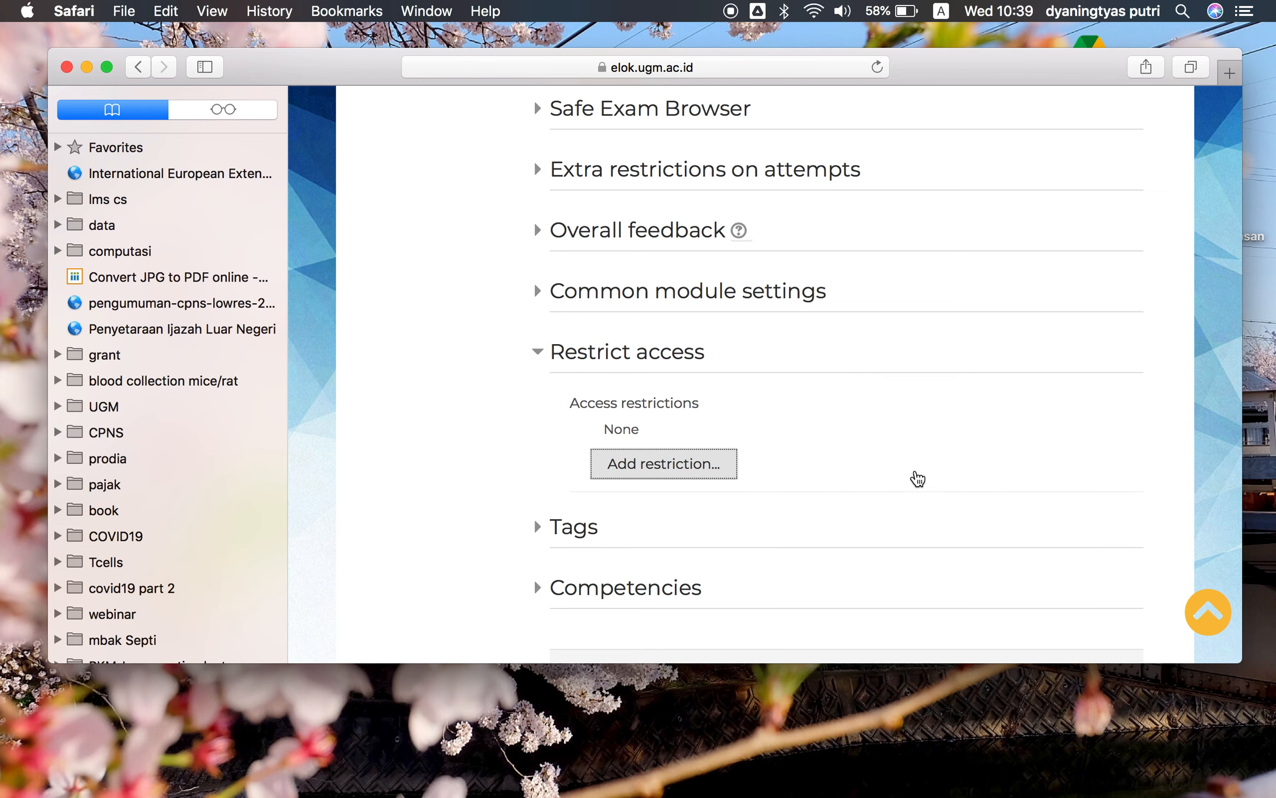
Add a Grade access restriction based on the Laporan Akhir P1_Kelas A (golongan I/II) grade item
{"action": "left_click", "coordinate": [685, 463]}
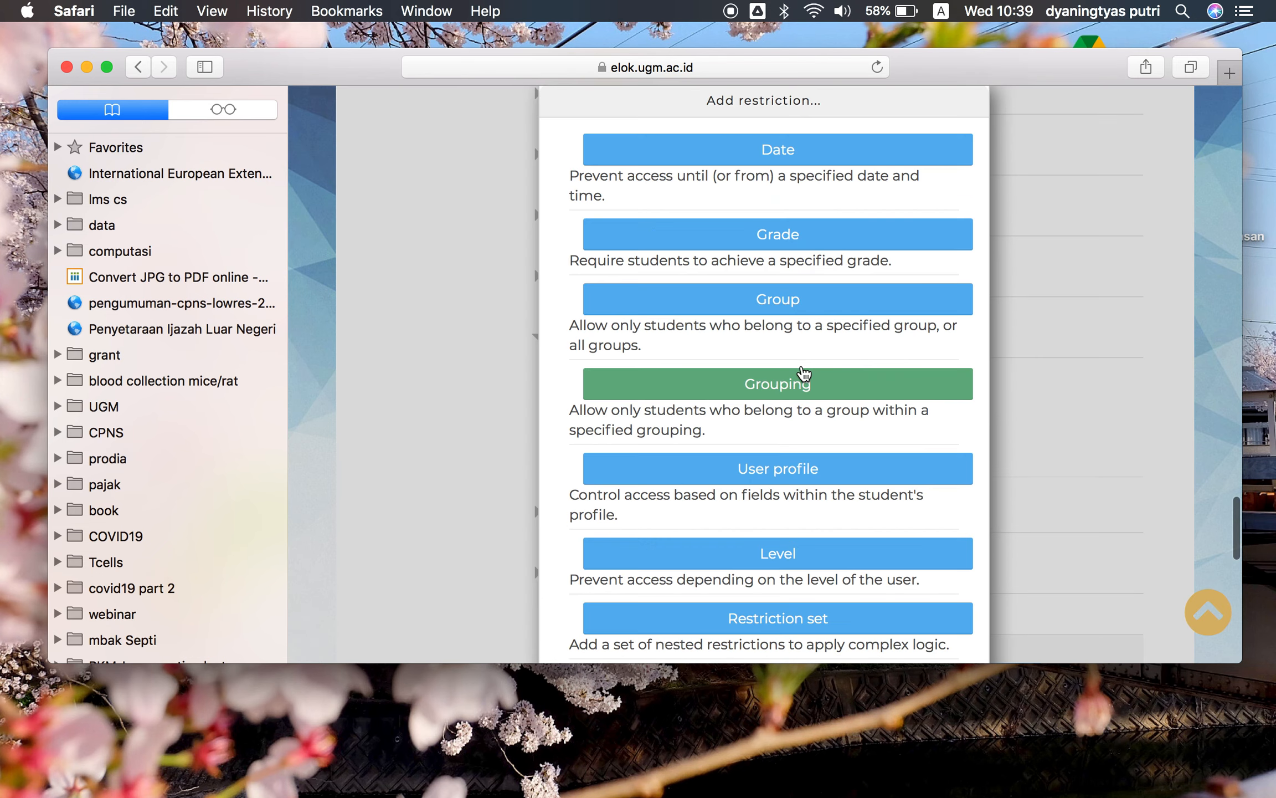
{"action": "left_click", "coordinate": [819, 236]}
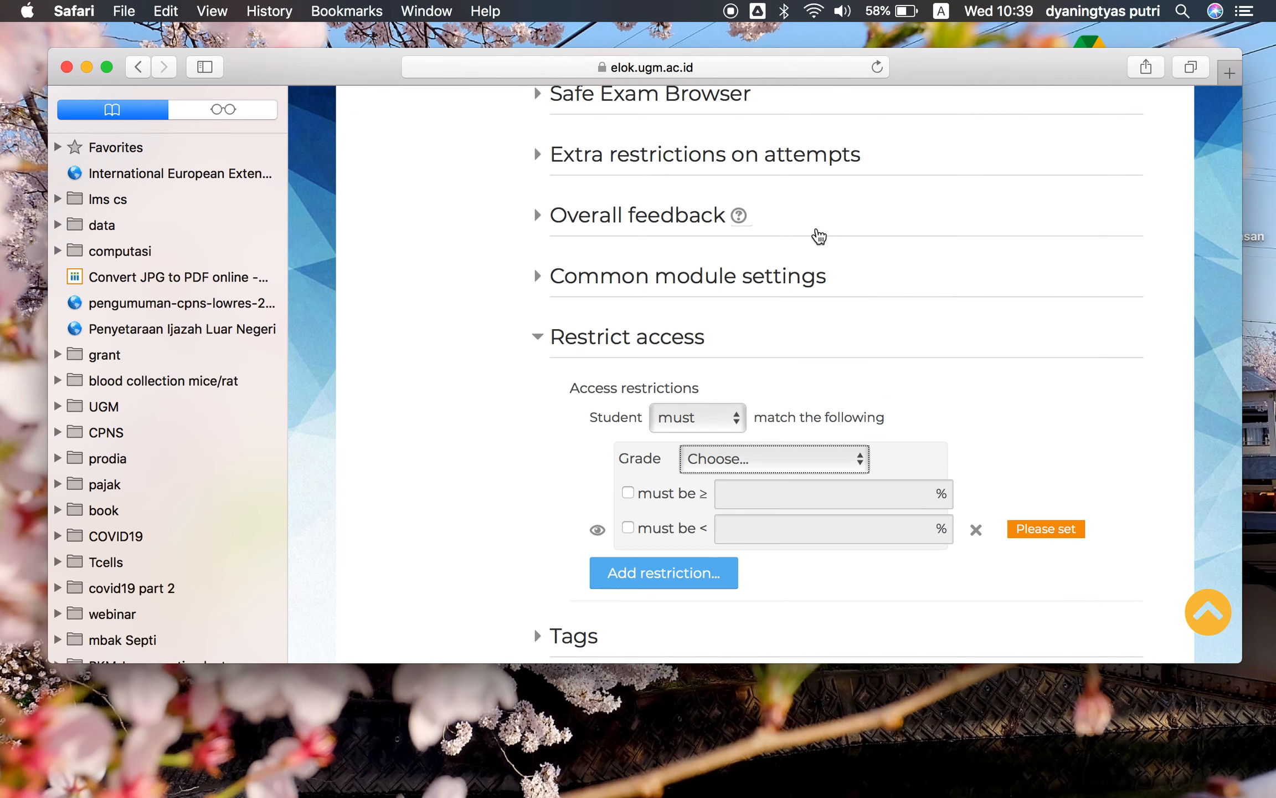
{"action": "left_click", "coordinate": [847, 464]}
{"action": "scroll", "coordinate": [849, 546], "scroll_direction": "down", "scroll_amount": 5}
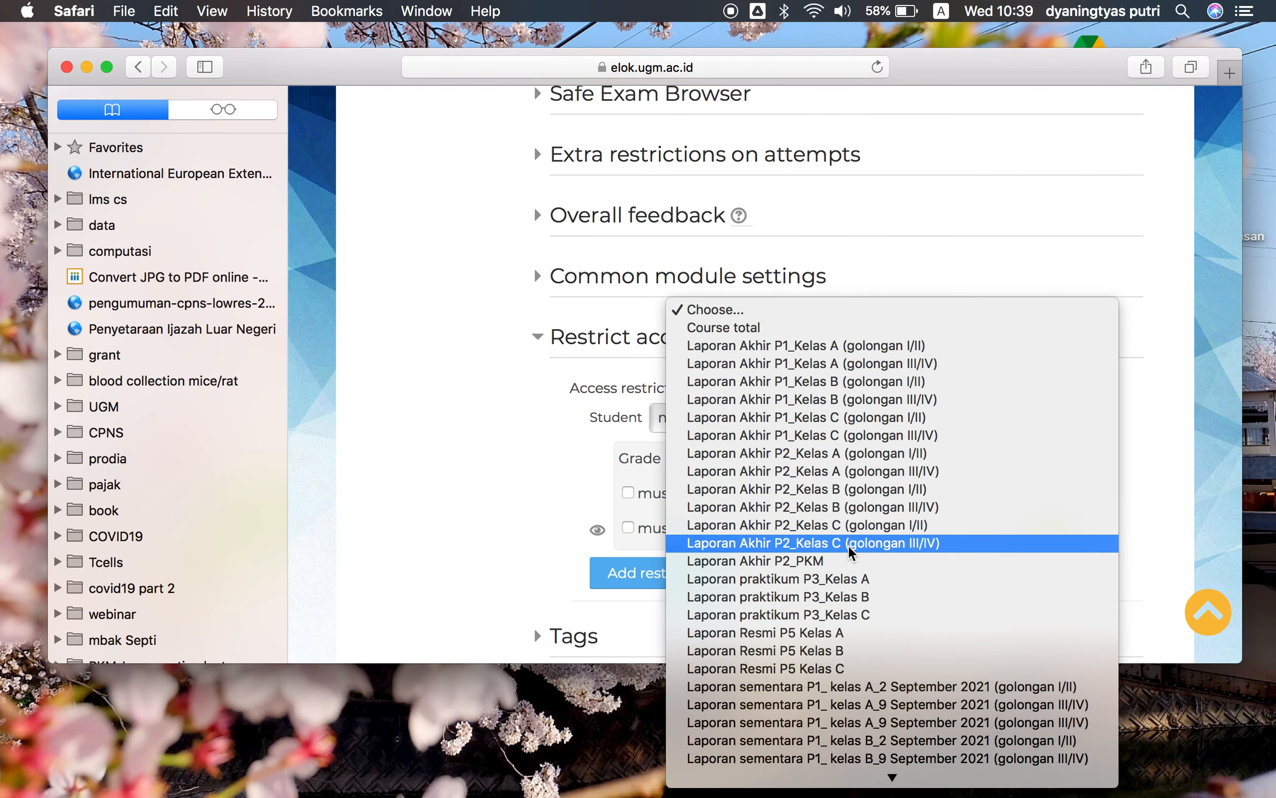
{"action": "left_click", "coordinate": [810, 346]}
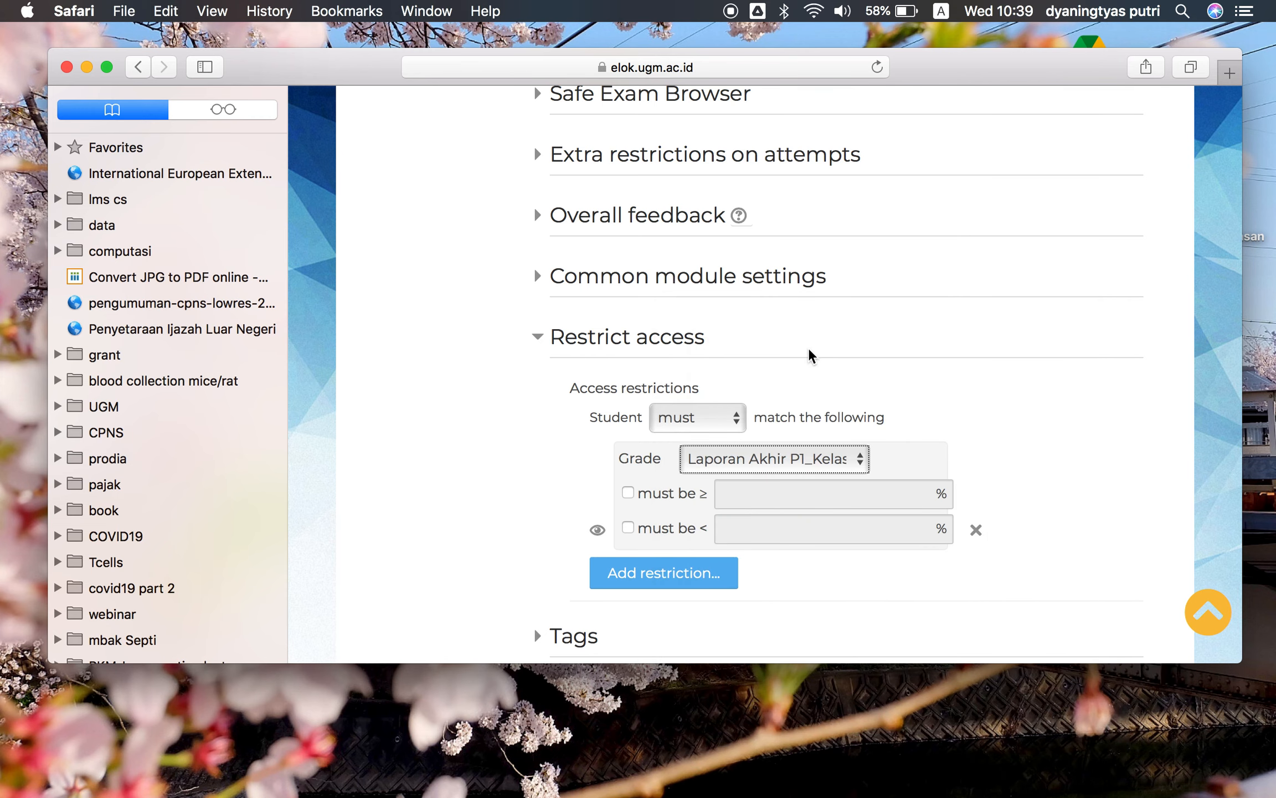
{"action": "scroll", "coordinate": [813, 537], "scroll_direction": "down", "scroll_amount": 1}
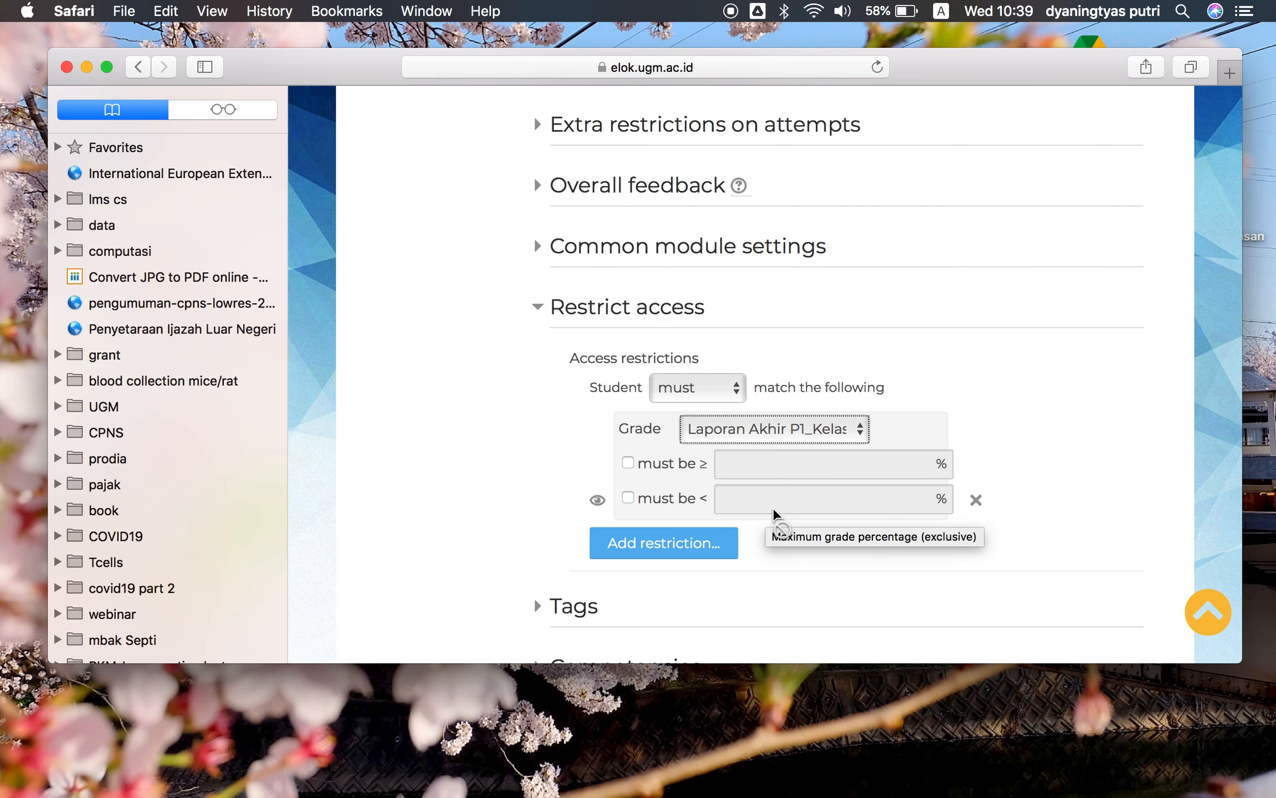
{"action": "scroll", "coordinate": [775, 513], "scroll_direction": "down", "scroll_amount": 1}
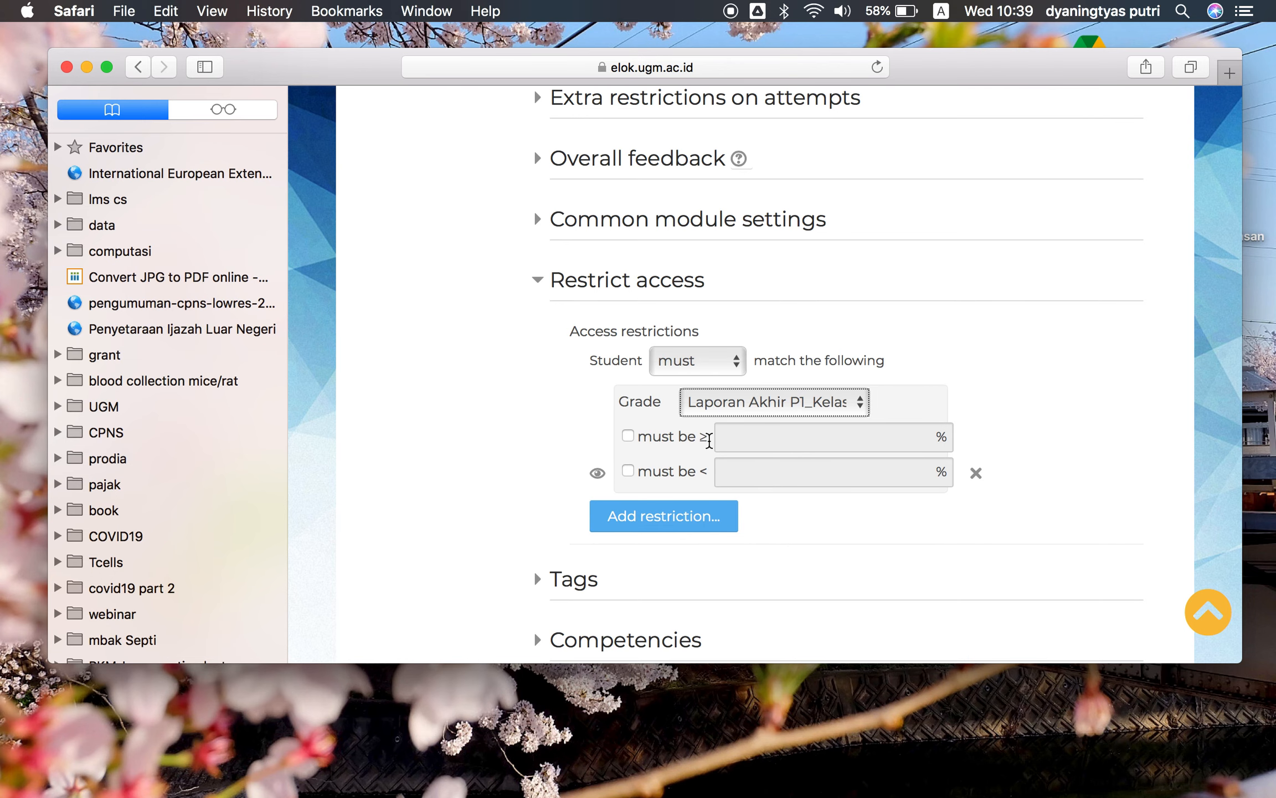
Try to save the quiz settings and return to the course
{"action": "scroll", "coordinate": [774, 518], "scroll_direction": "down", "scroll_amount": 5}
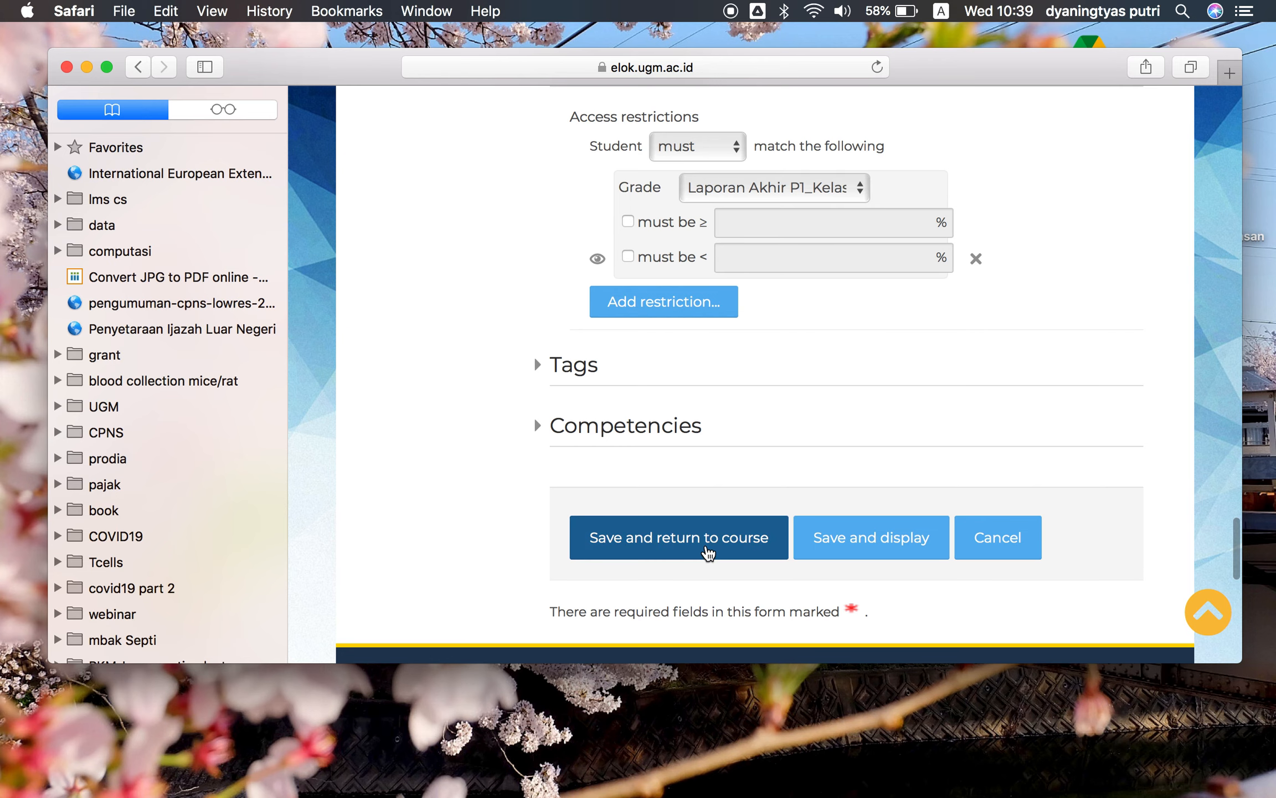
{"action": "left_click", "coordinate": [708, 553]}
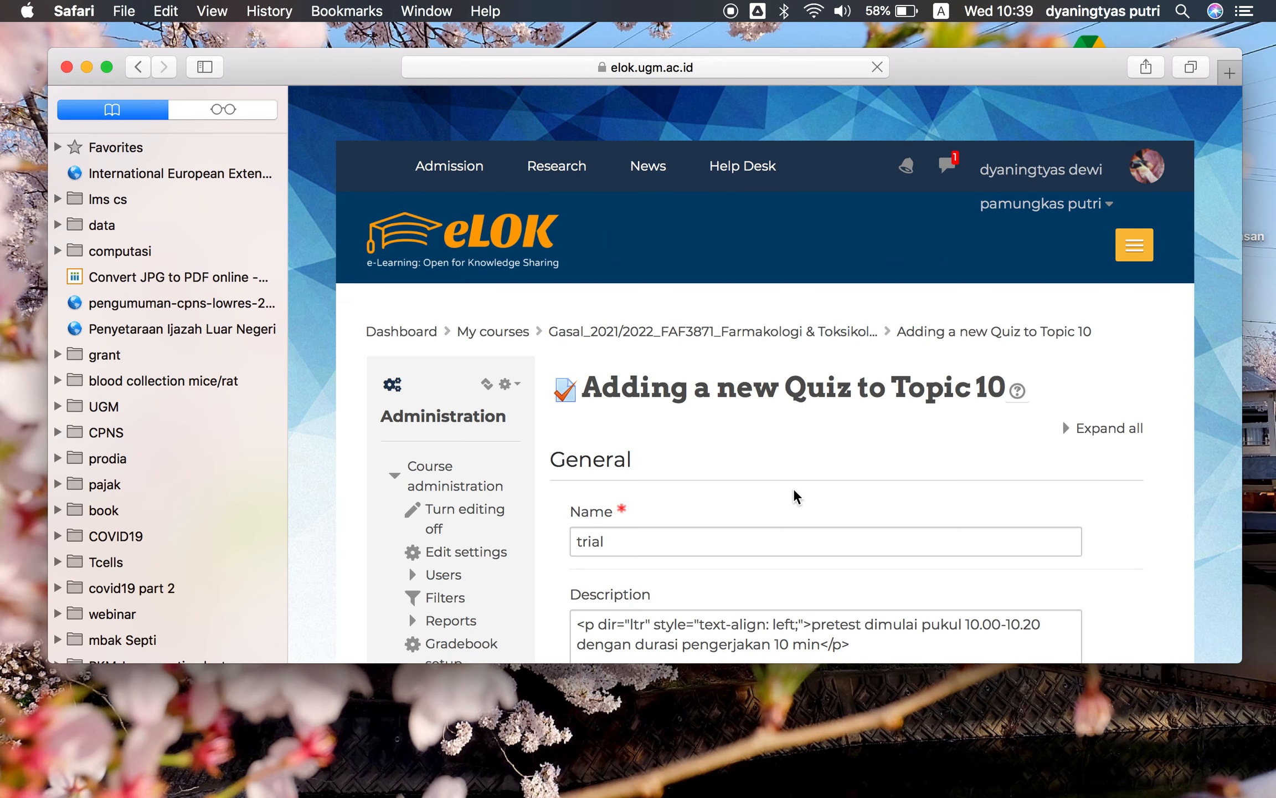
Set the quiz's close date to 30 September 2021
{"action": "scroll", "coordinate": [794, 497], "scroll_direction": "down", "scroll_amount": 4}
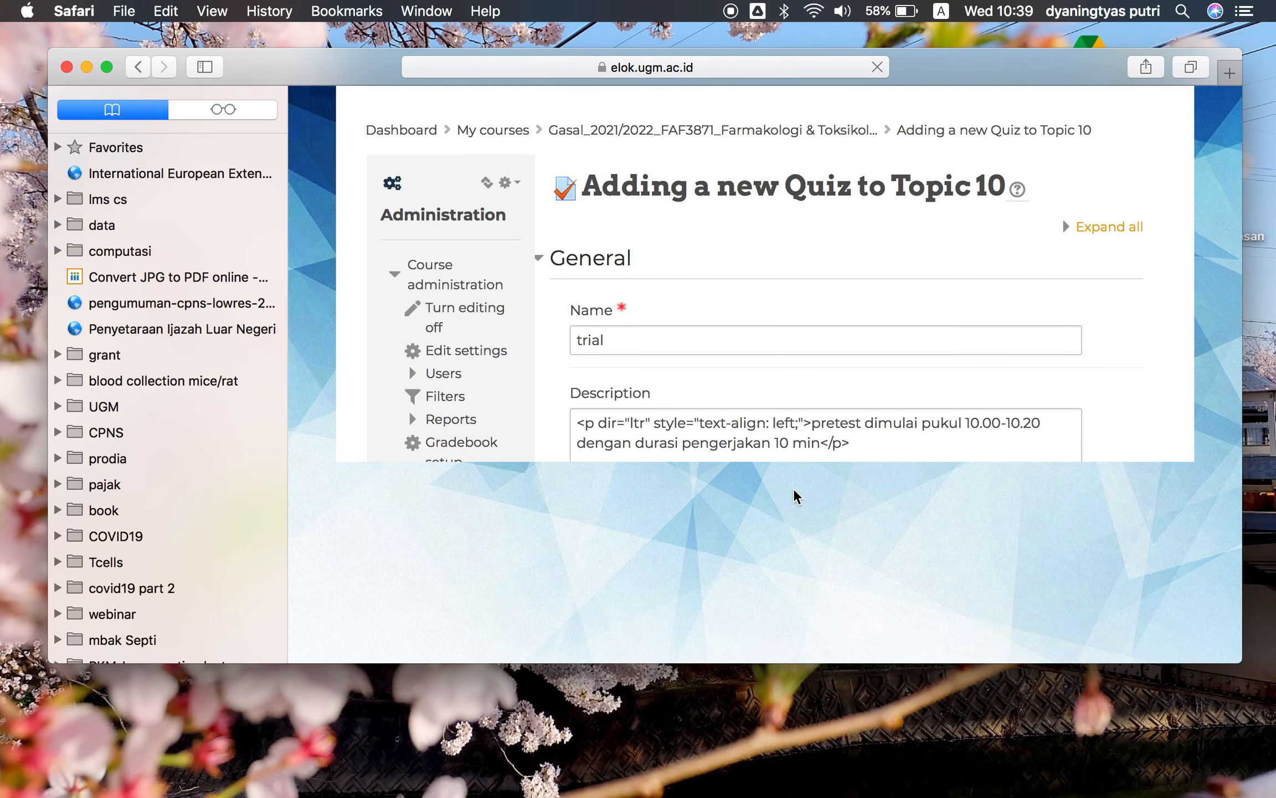
{"action": "scroll", "coordinate": [818, 419], "scroll_direction": "down", "scroll_amount": 9}
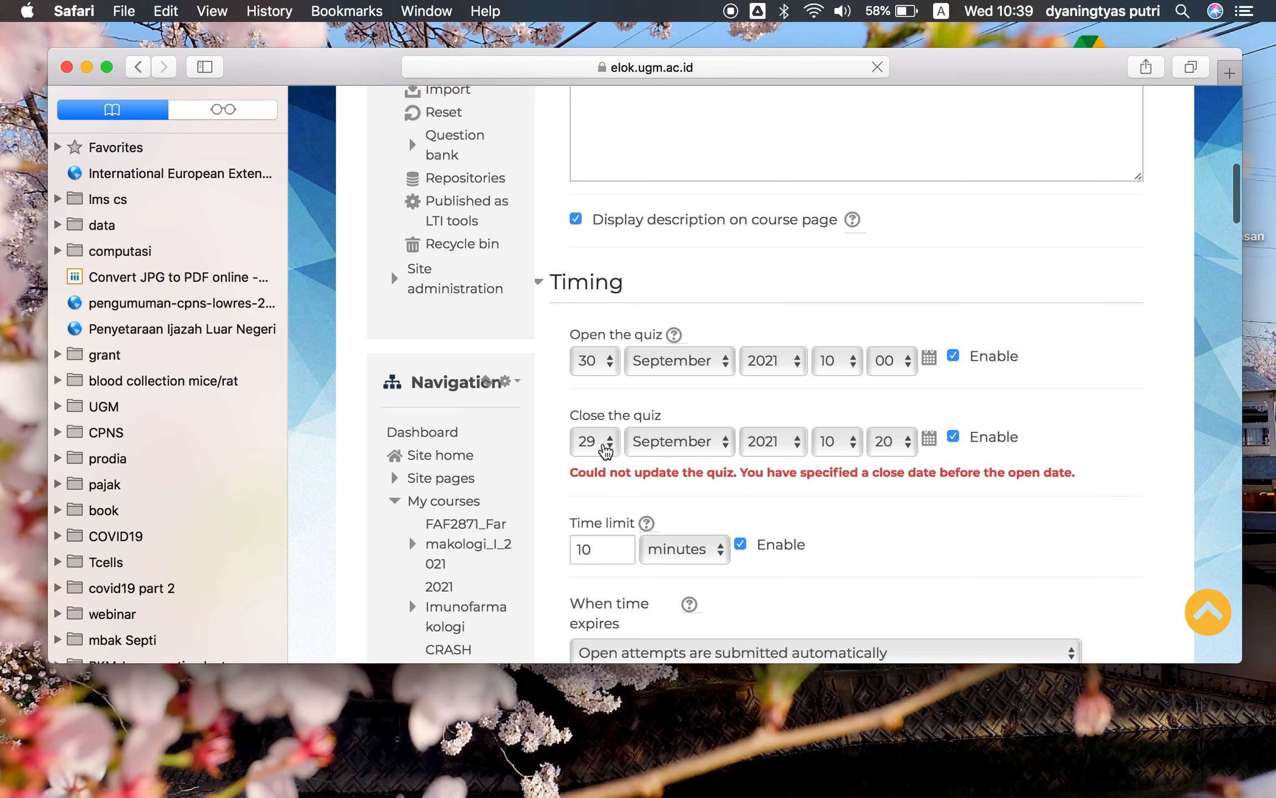
{"action": "left_click", "coordinate": [605, 450]}
{"action": "left_click", "coordinate": [588, 460]}
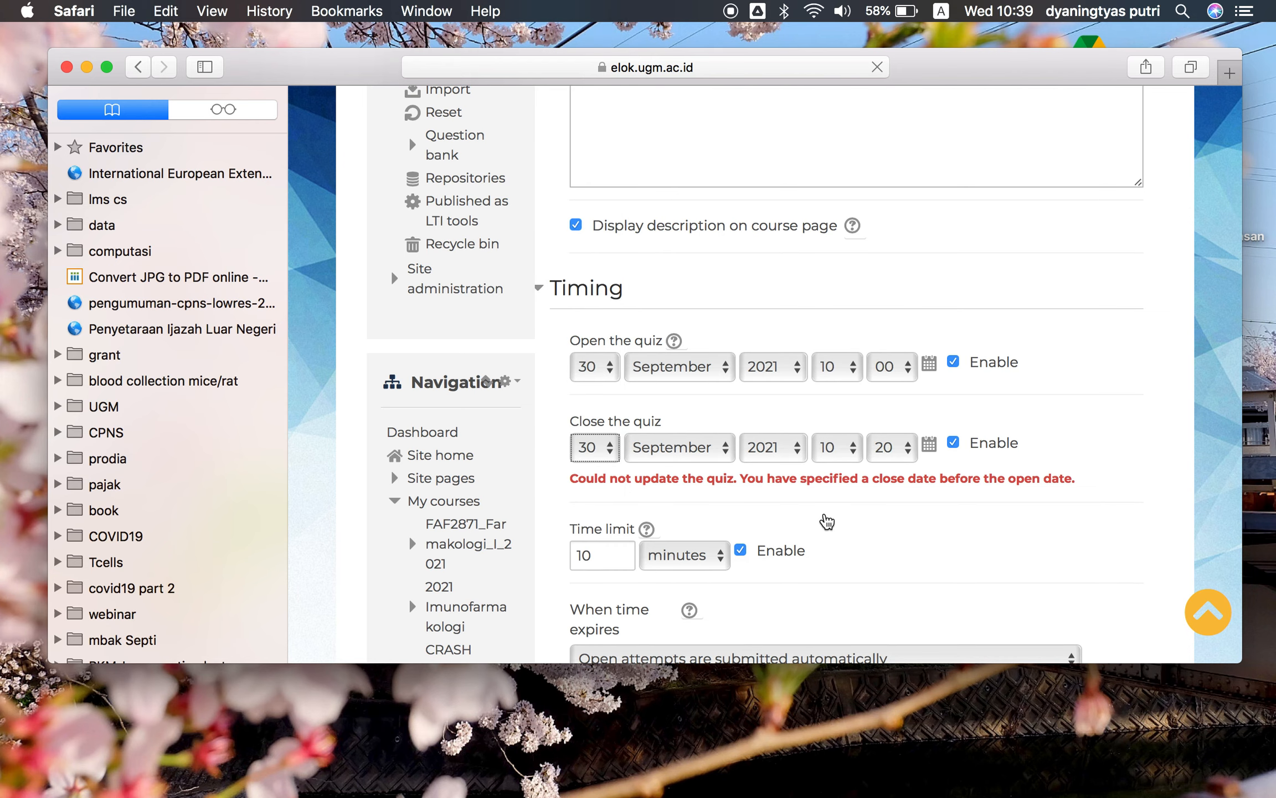
Save the quiz settings and return to the course
{"action": "scroll", "coordinate": [828, 521], "scroll_direction": "down", "scroll_amount": 20}
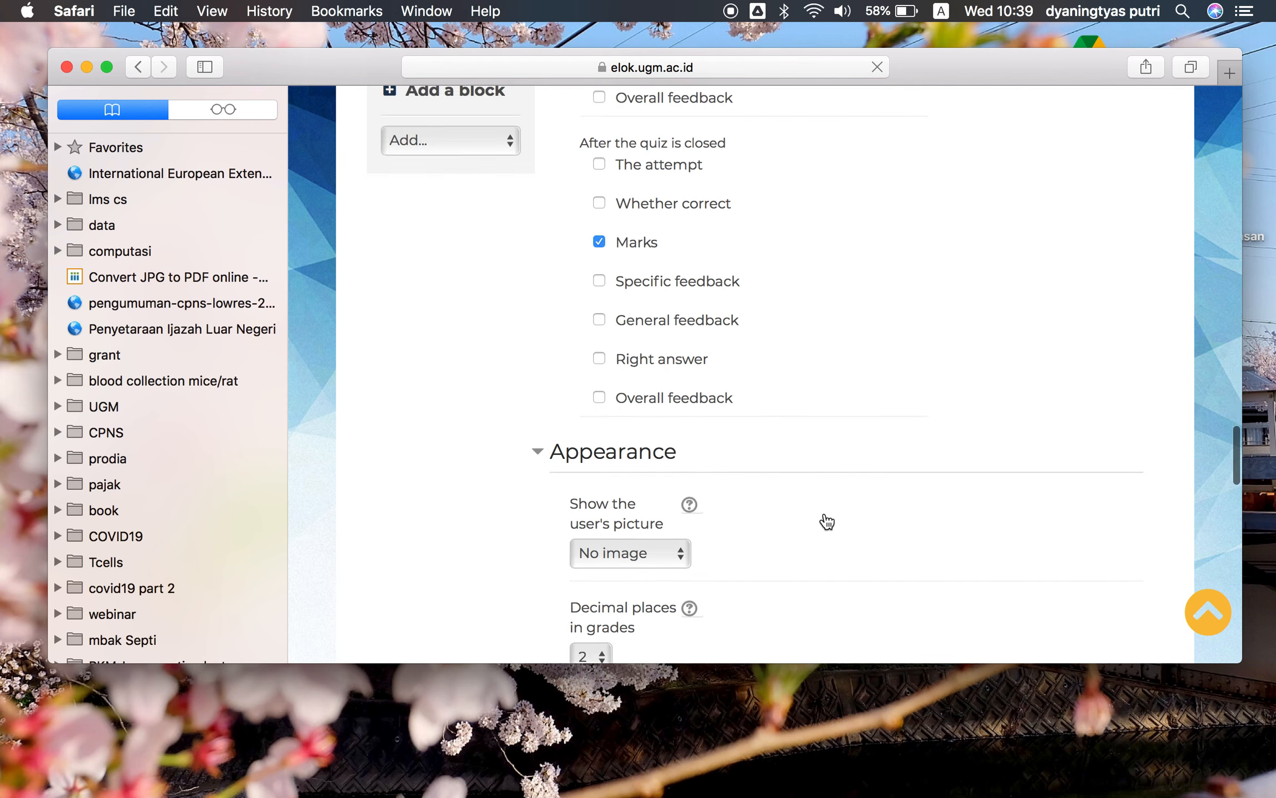
{"action": "scroll", "coordinate": [827, 521], "scroll_direction": "down", "scroll_amount": 12}
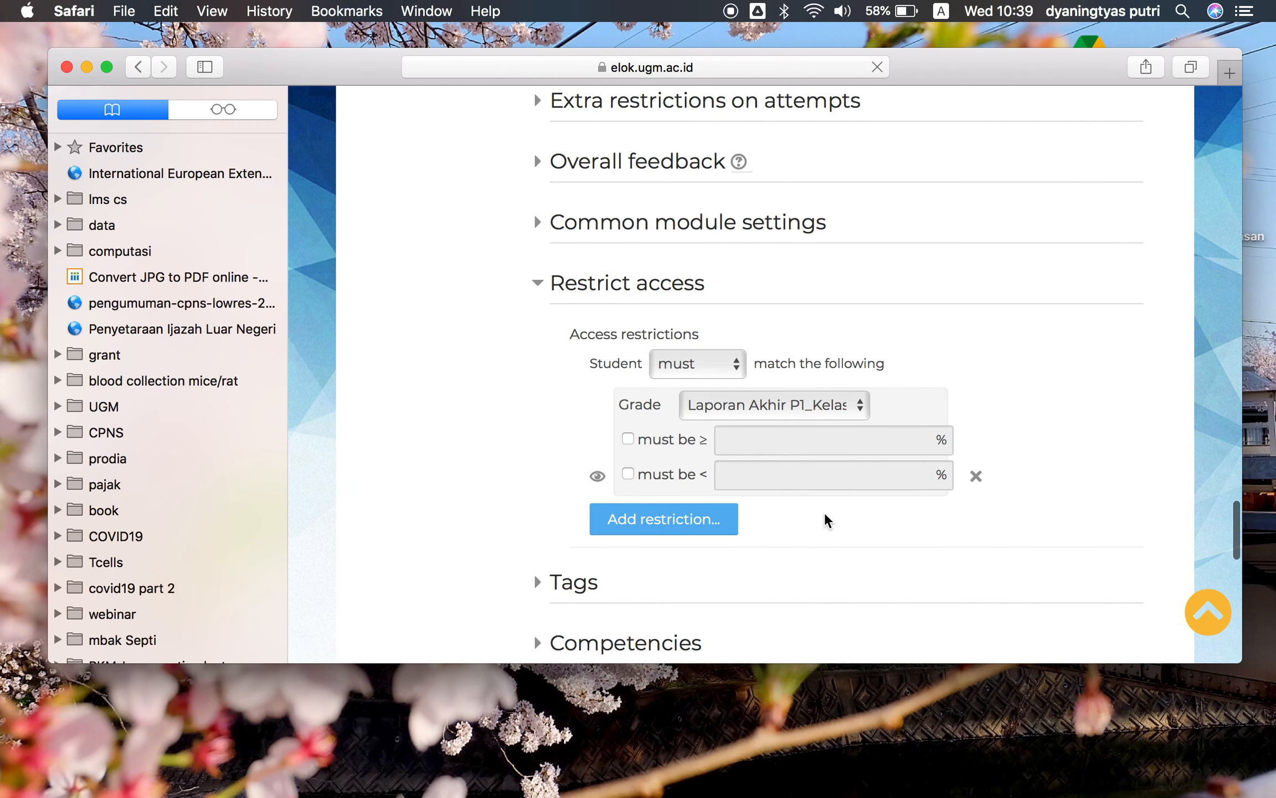
{"action": "scroll", "coordinate": [825, 518], "scroll_direction": "down", "scroll_amount": 10}
{"action": "left_click", "coordinate": [709, 221]}
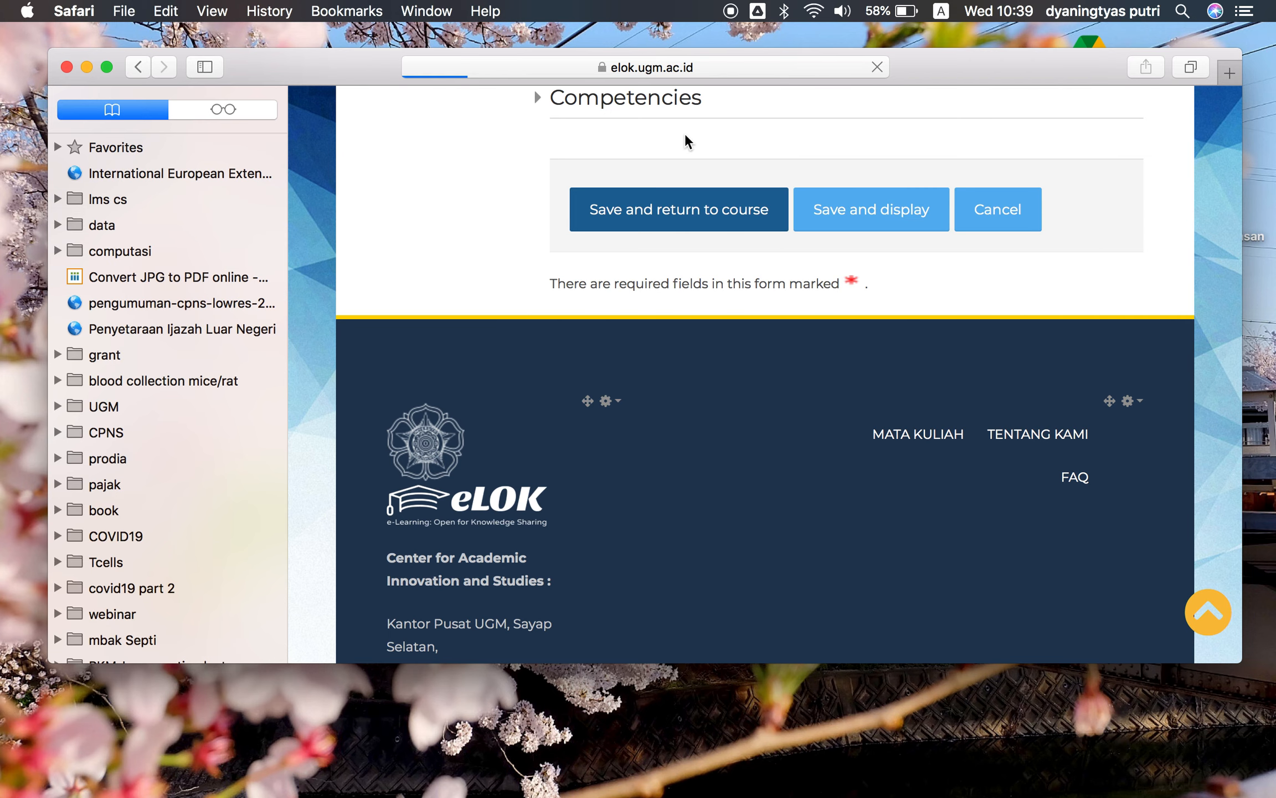
{"action": "key", "text": "ctrl+Up"}
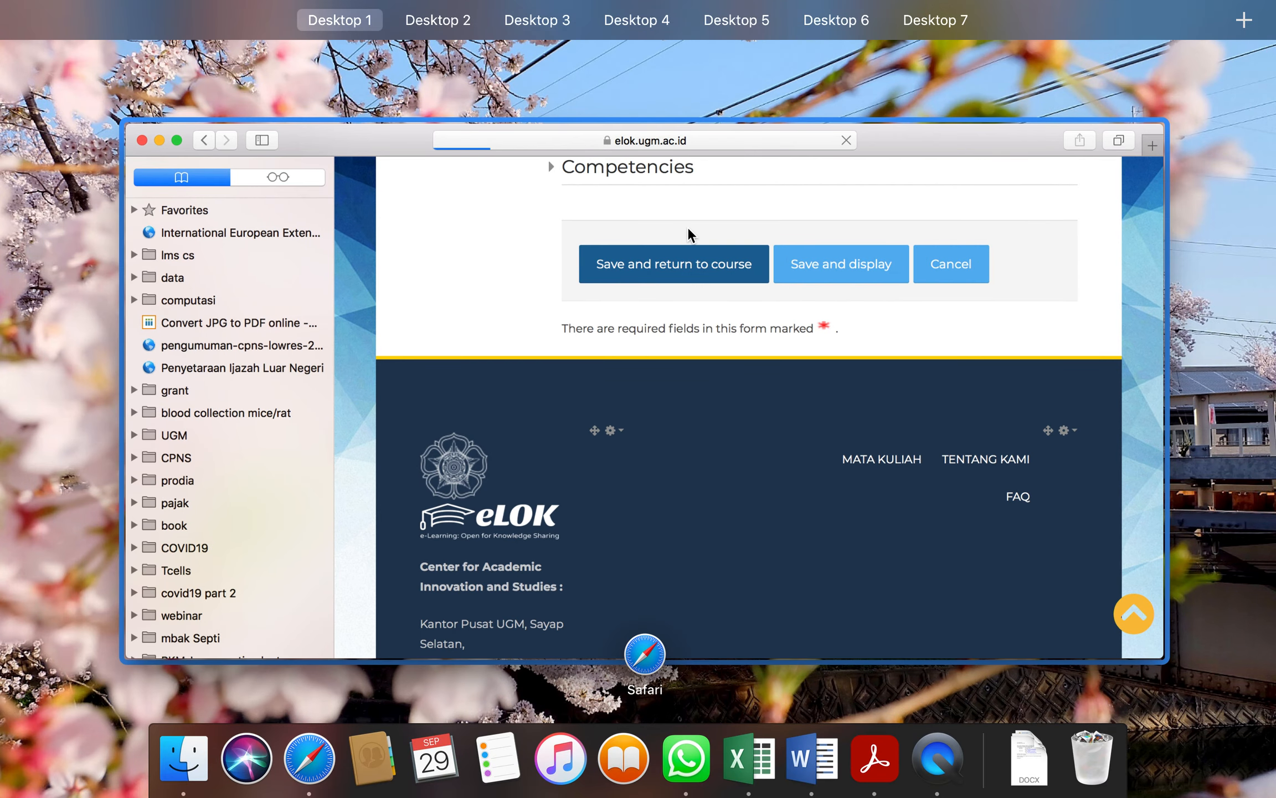
{"action": "left_click", "coordinate": [687, 227]}
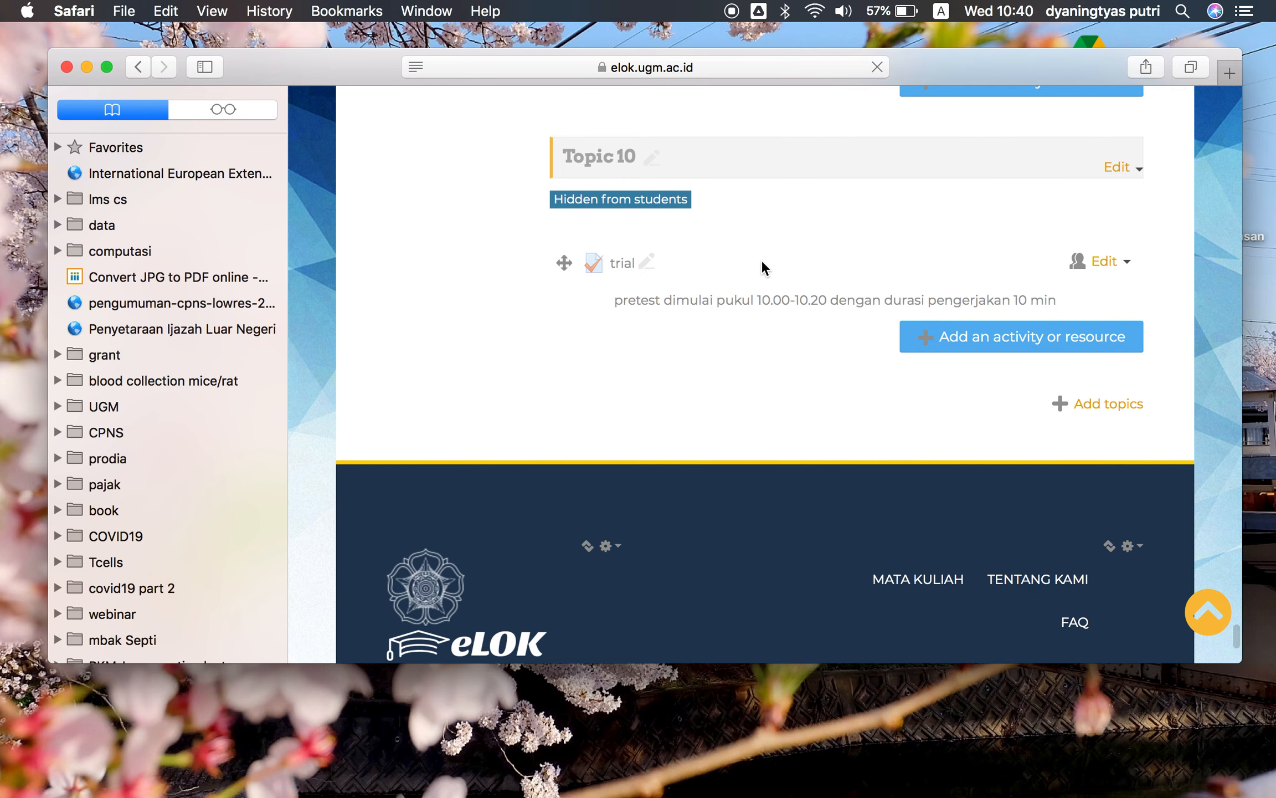
Open the course's question bank from the course administration
{"action": "scroll", "coordinate": [760, 259], "scroll_direction": "up", "scroll_amount": 15}
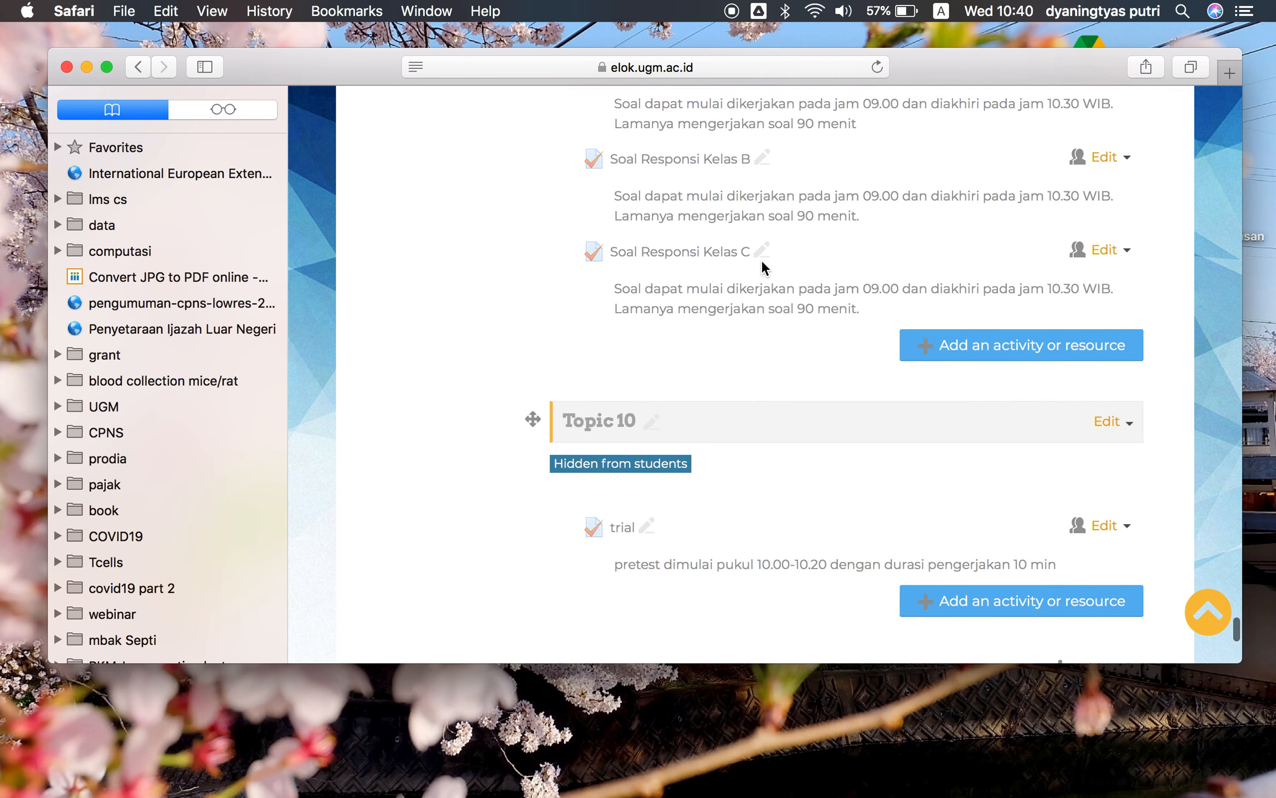
{"action": "scroll", "coordinate": [761, 259], "scroll_direction": "up", "scroll_amount": 15}
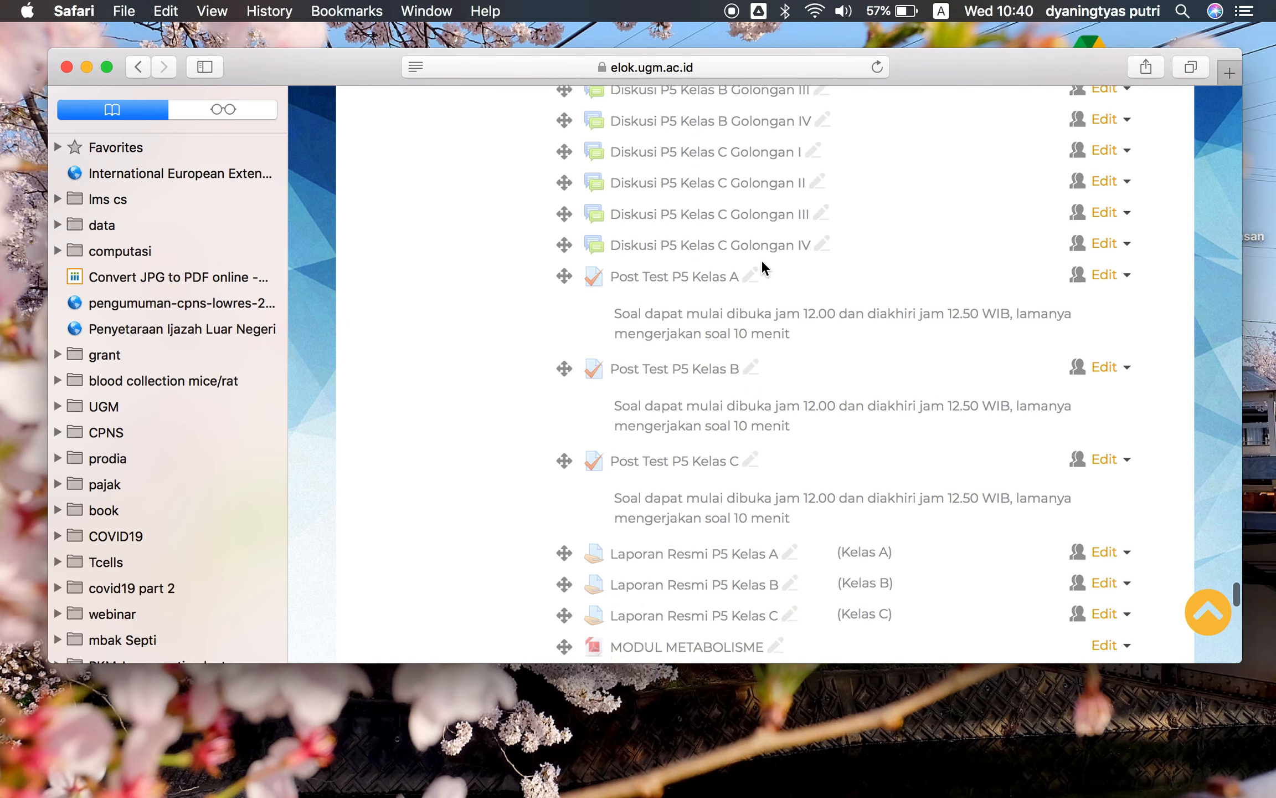
{"action": "scroll", "coordinate": [761, 259], "scroll_direction": "up", "scroll_amount": 20}
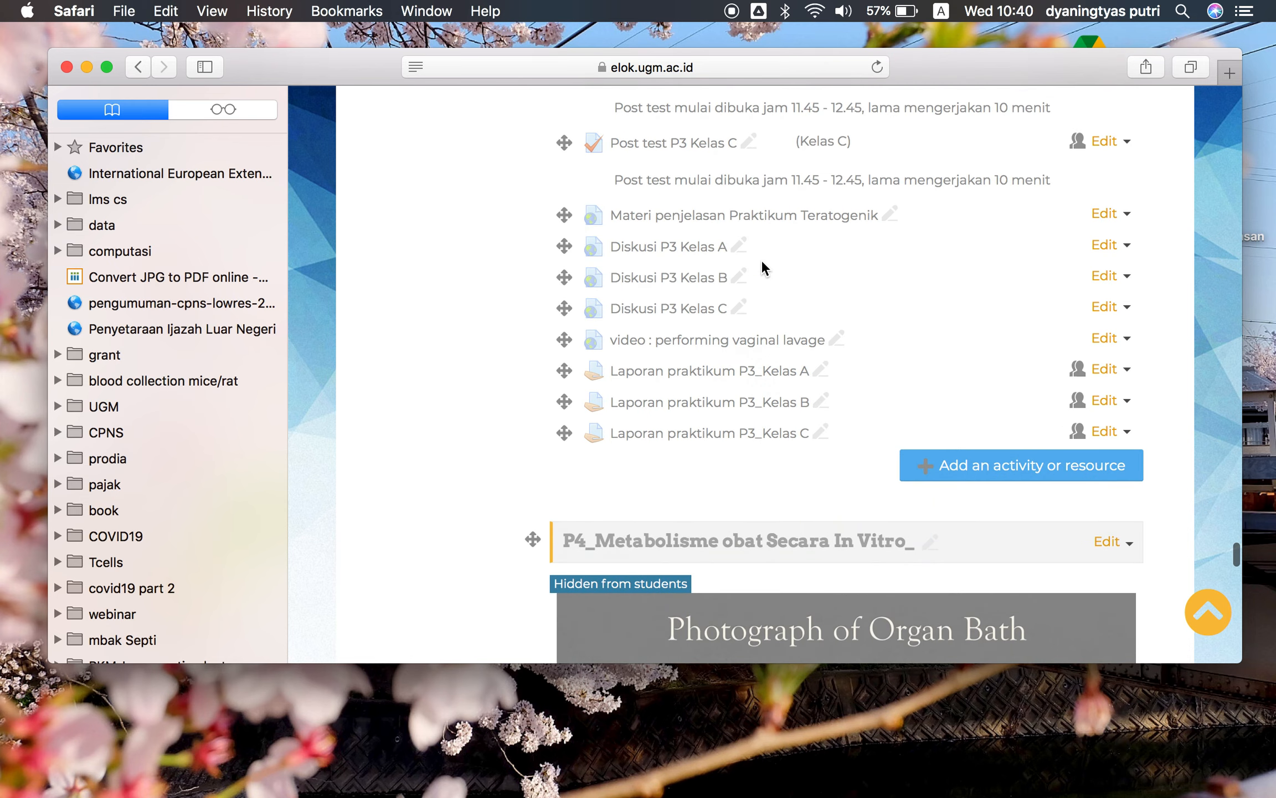
{"action": "scroll", "coordinate": [761, 259], "scroll_direction": "up", "scroll_amount": 20}
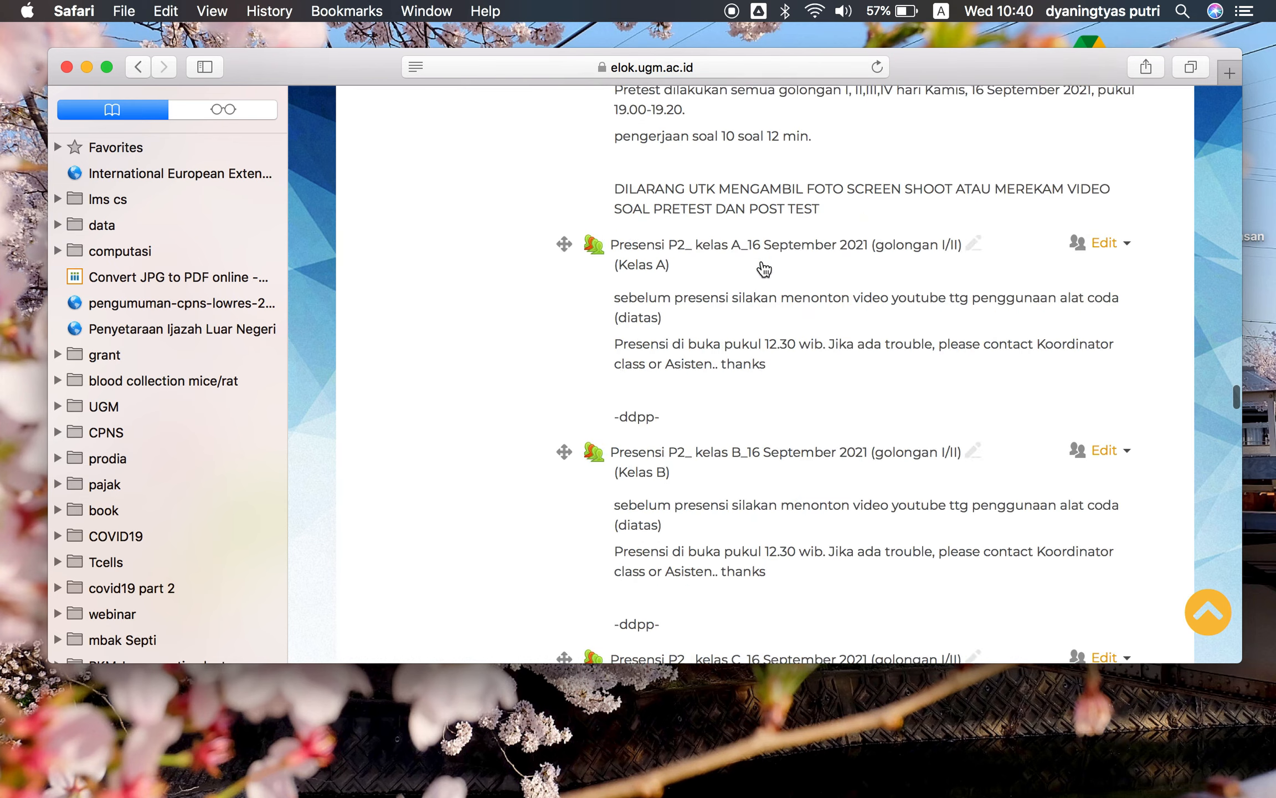
{"action": "scroll", "coordinate": [762, 261], "scroll_direction": "up", "scroll_amount": 10}
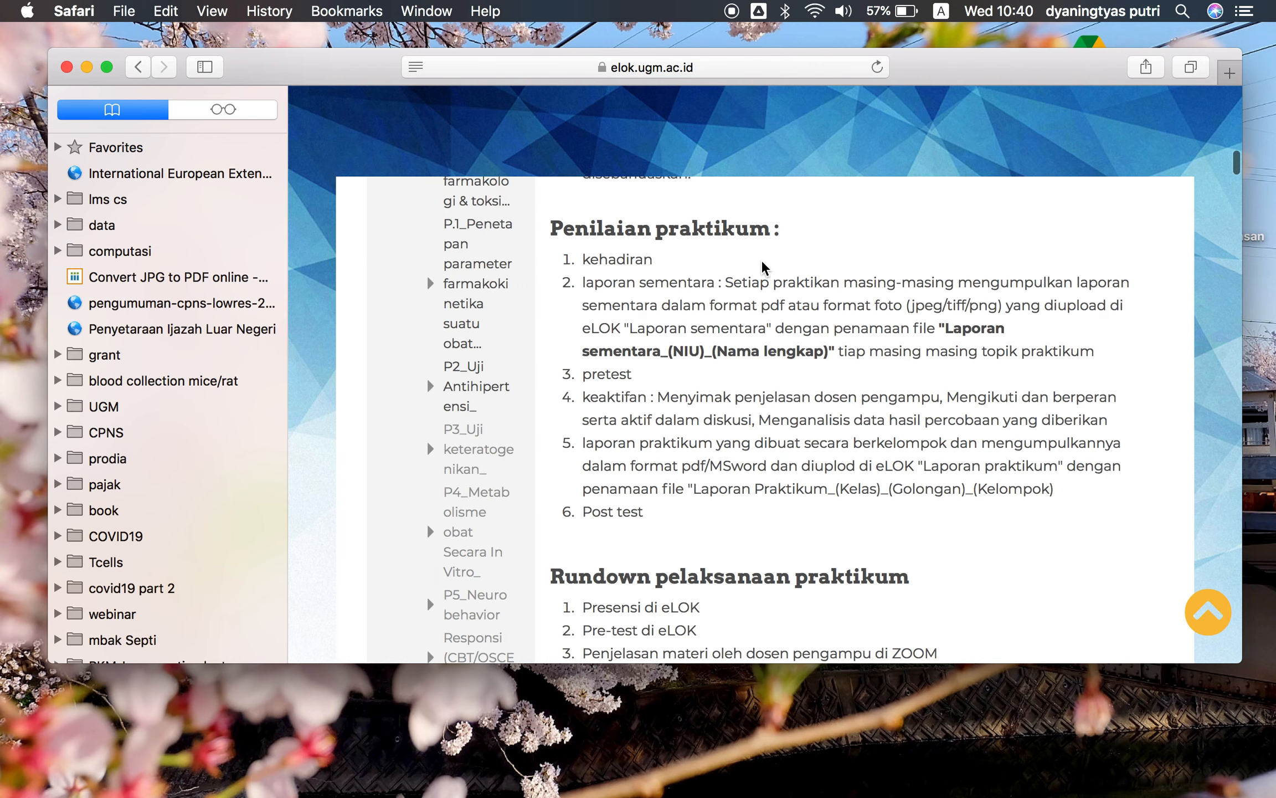
{"action": "scroll", "coordinate": [420, 492], "scroll_direction": "down", "scroll_amount": 15}
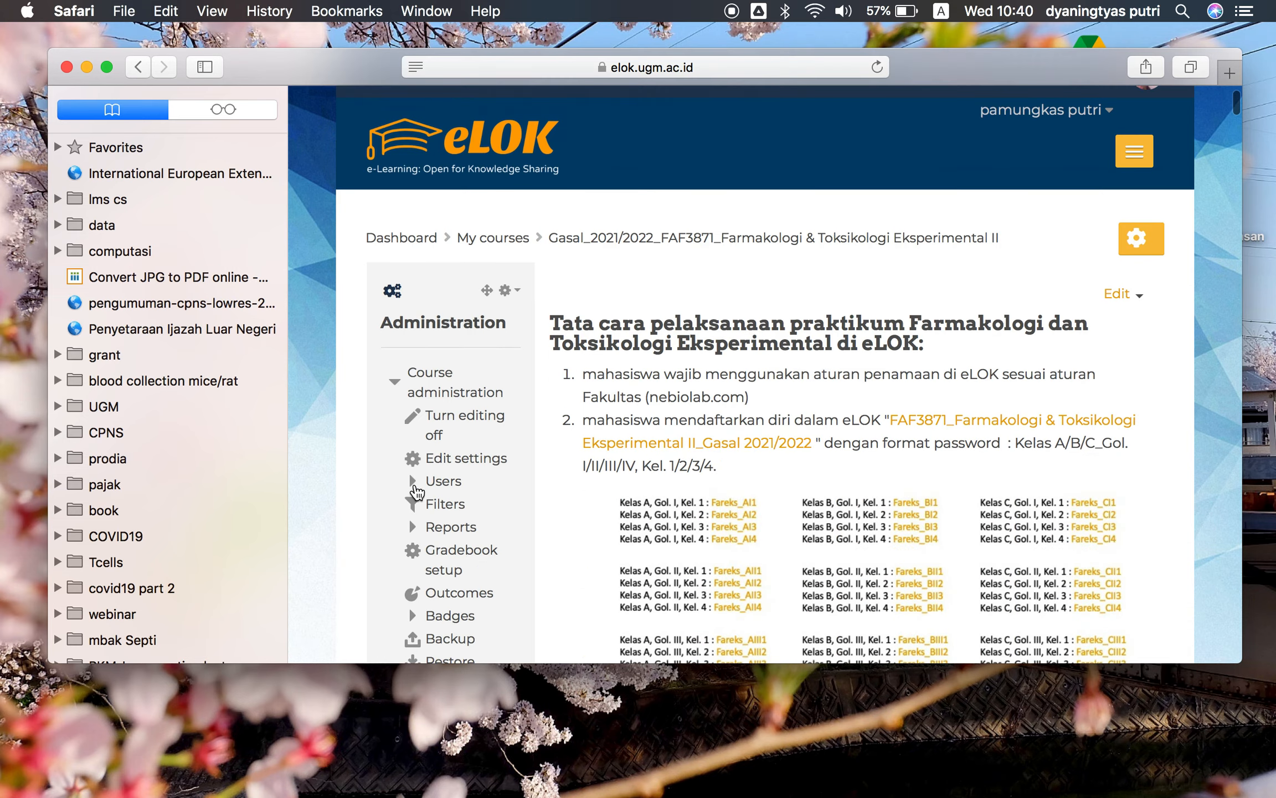
{"action": "scroll", "coordinate": [415, 482], "scroll_direction": "down", "scroll_amount": 2}
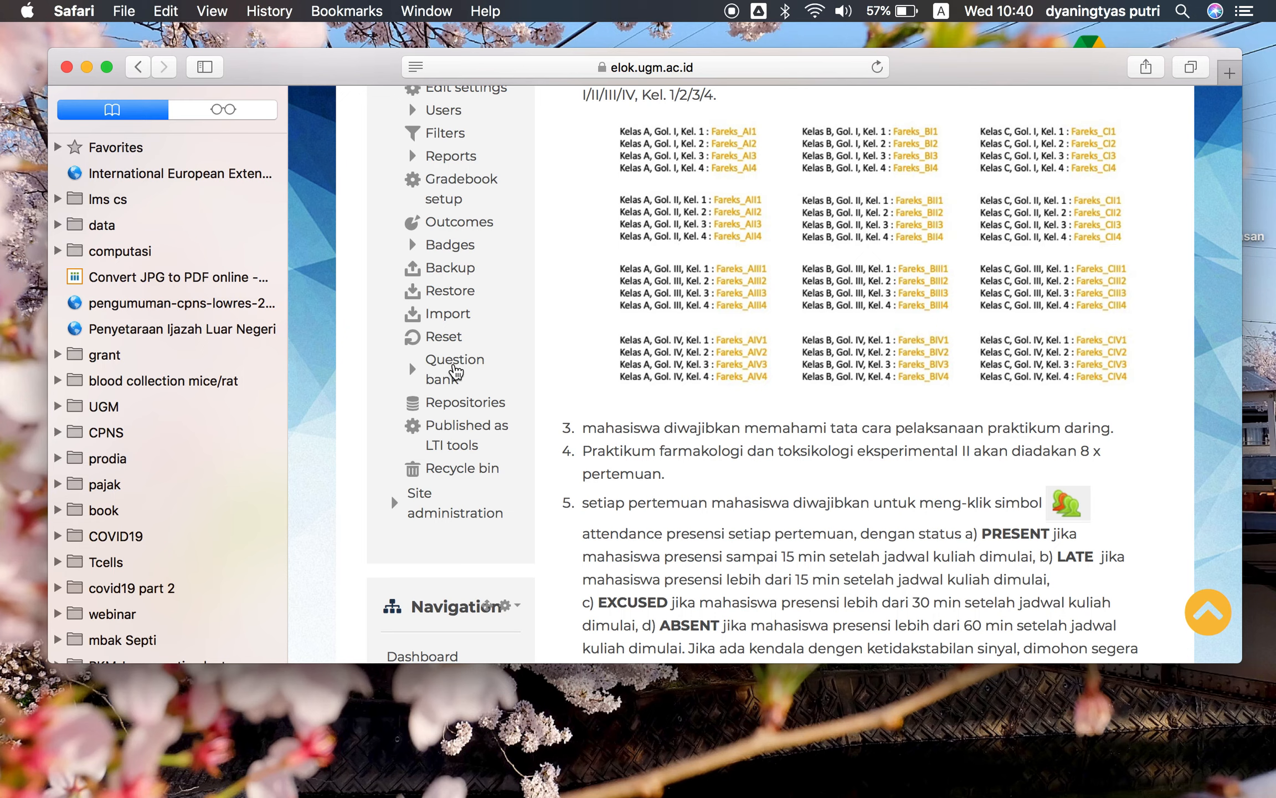
{"action": "scroll", "coordinate": [475, 365], "scroll_direction": "up", "scroll_amount": 10}
{"action": "scroll", "coordinate": [472, 357], "scroll_direction": "down", "scroll_amount": 5}
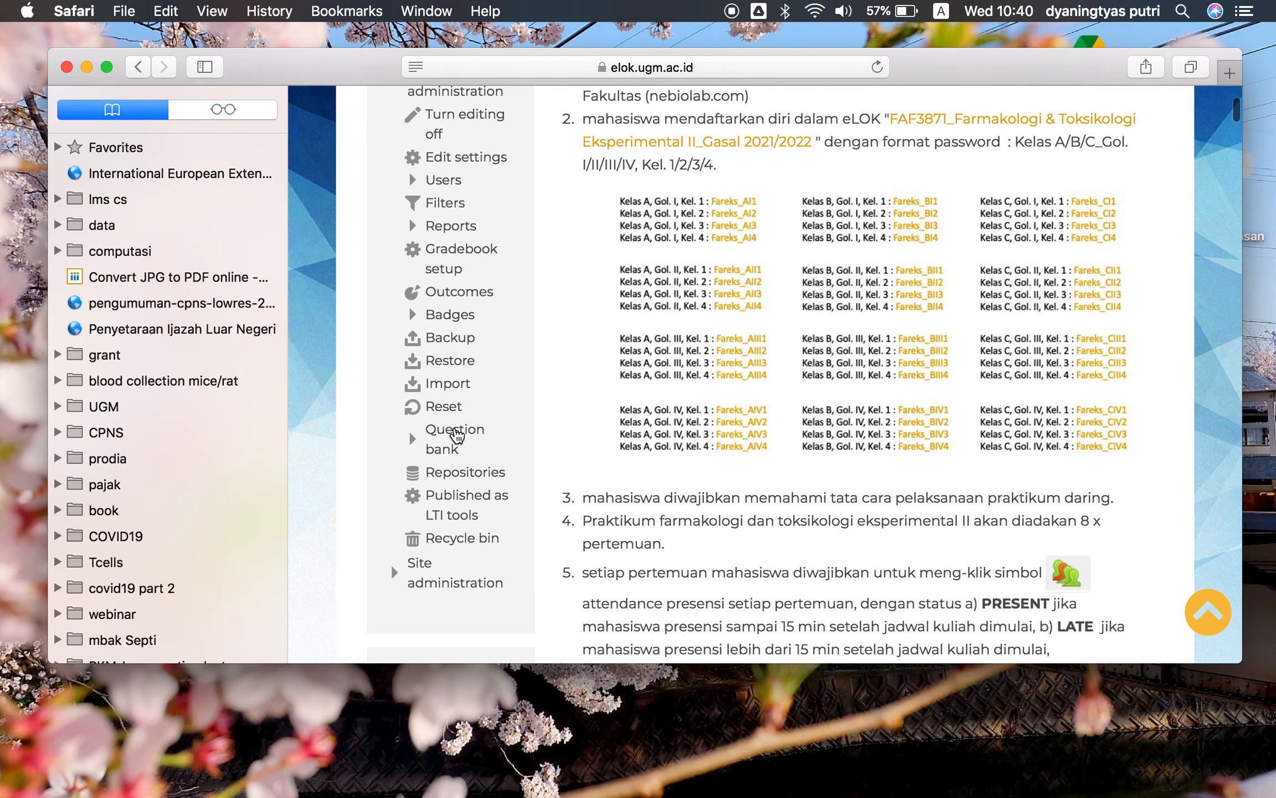
{"action": "left_click", "coordinate": [456, 436]}
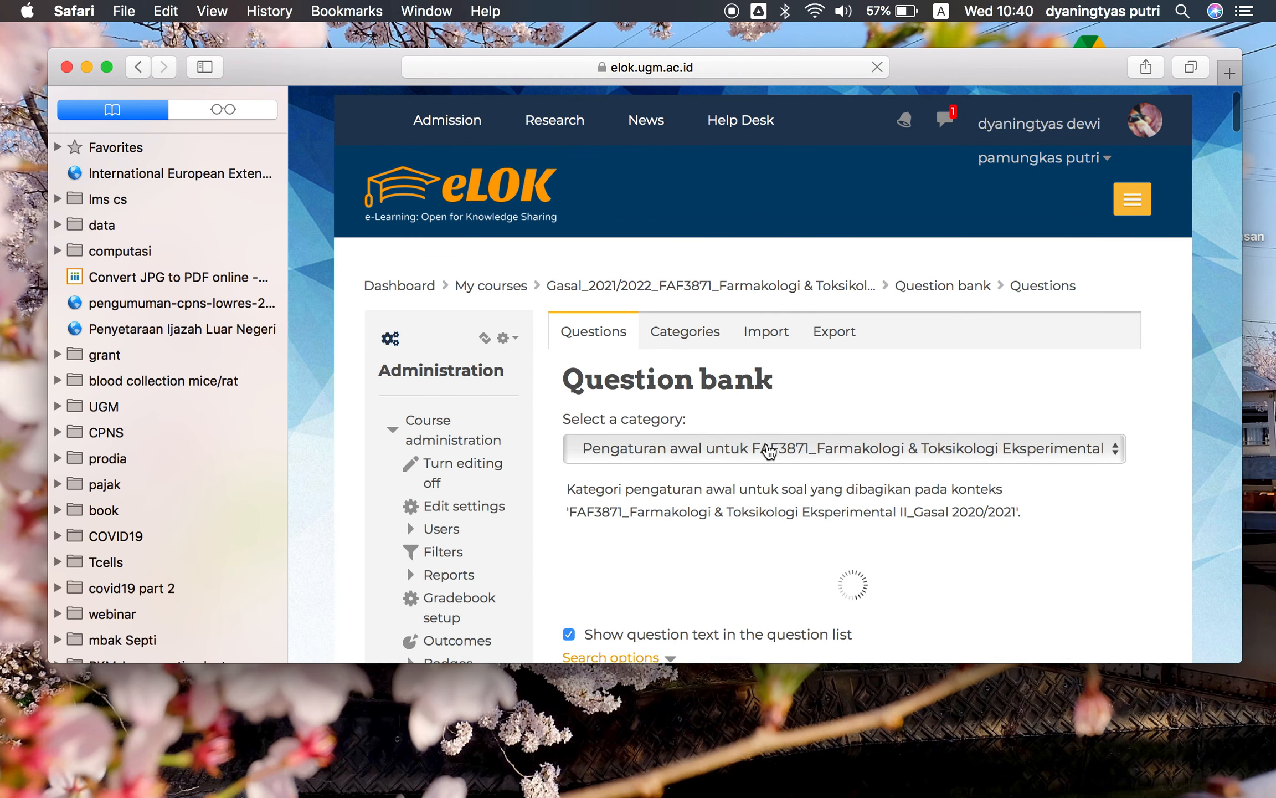
Open the question categories page and look over the existing question categories
{"action": "scroll", "coordinate": [766, 442], "scroll_direction": "down", "scroll_amount": 3}
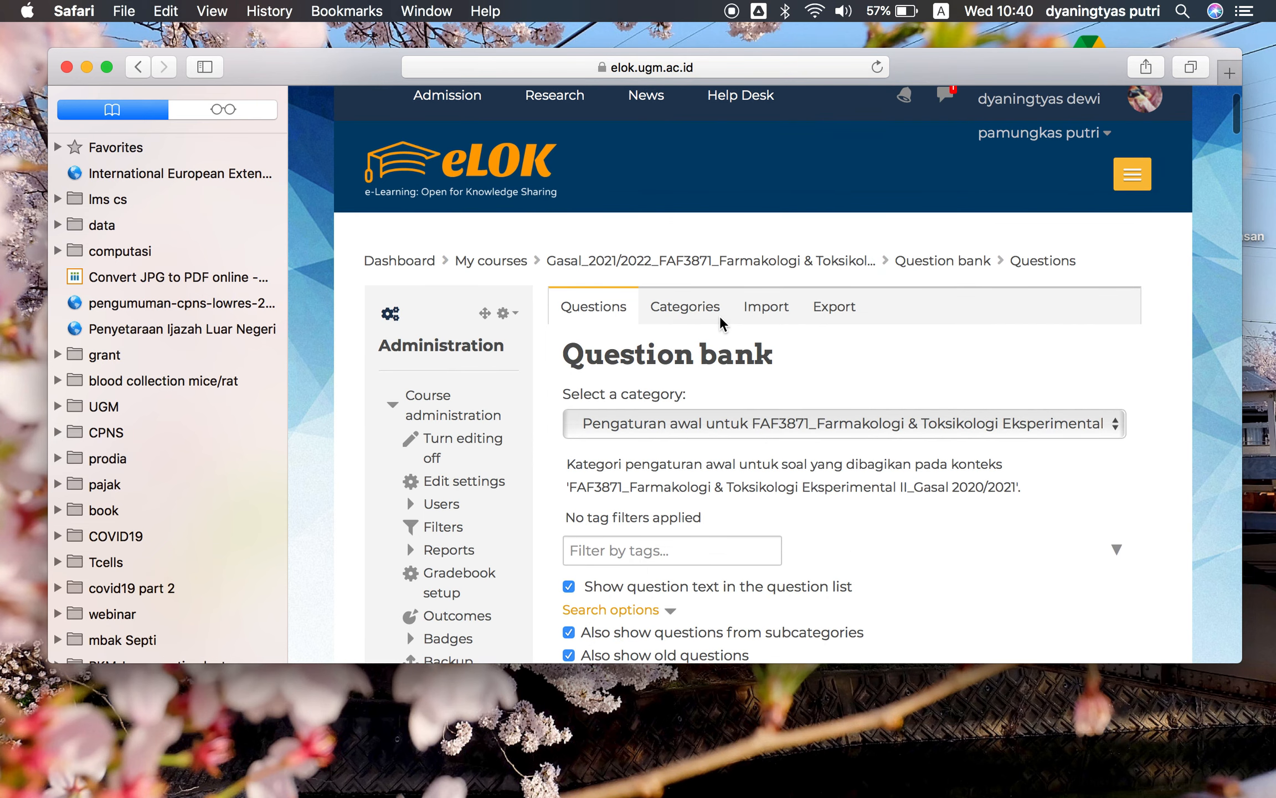
{"action": "left_click", "coordinate": [714, 304]}
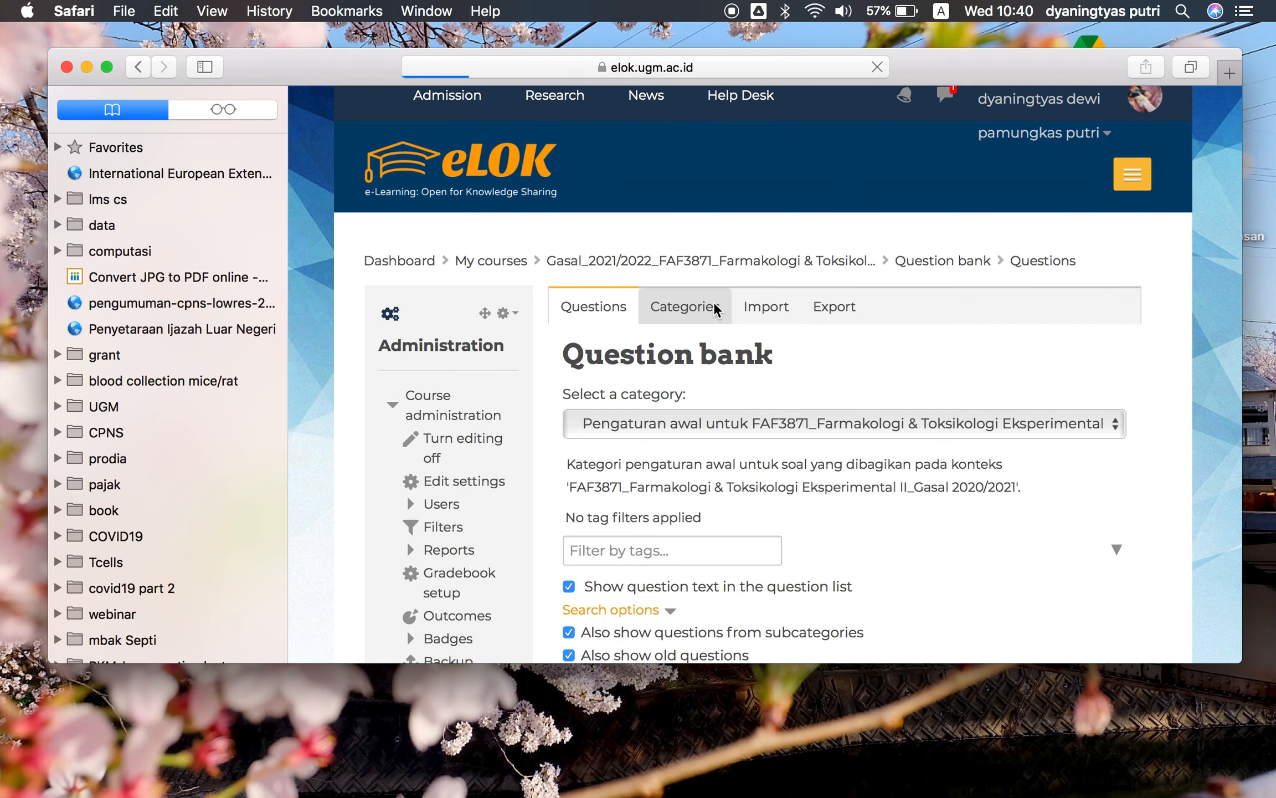
{"action": "scroll", "coordinate": [731, 370], "scroll_direction": "down", "scroll_amount": 9}
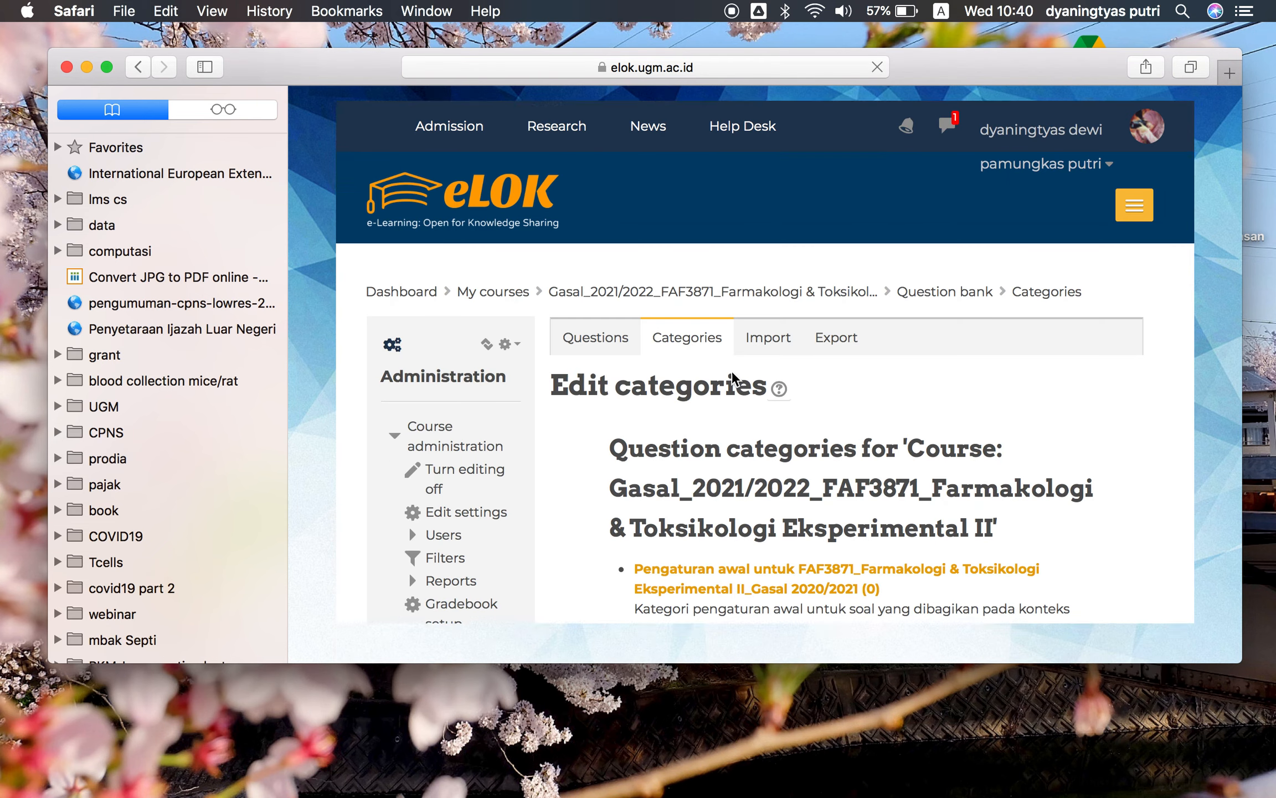
{"action": "scroll", "coordinate": [725, 333], "scroll_direction": "down", "scroll_amount": 2}
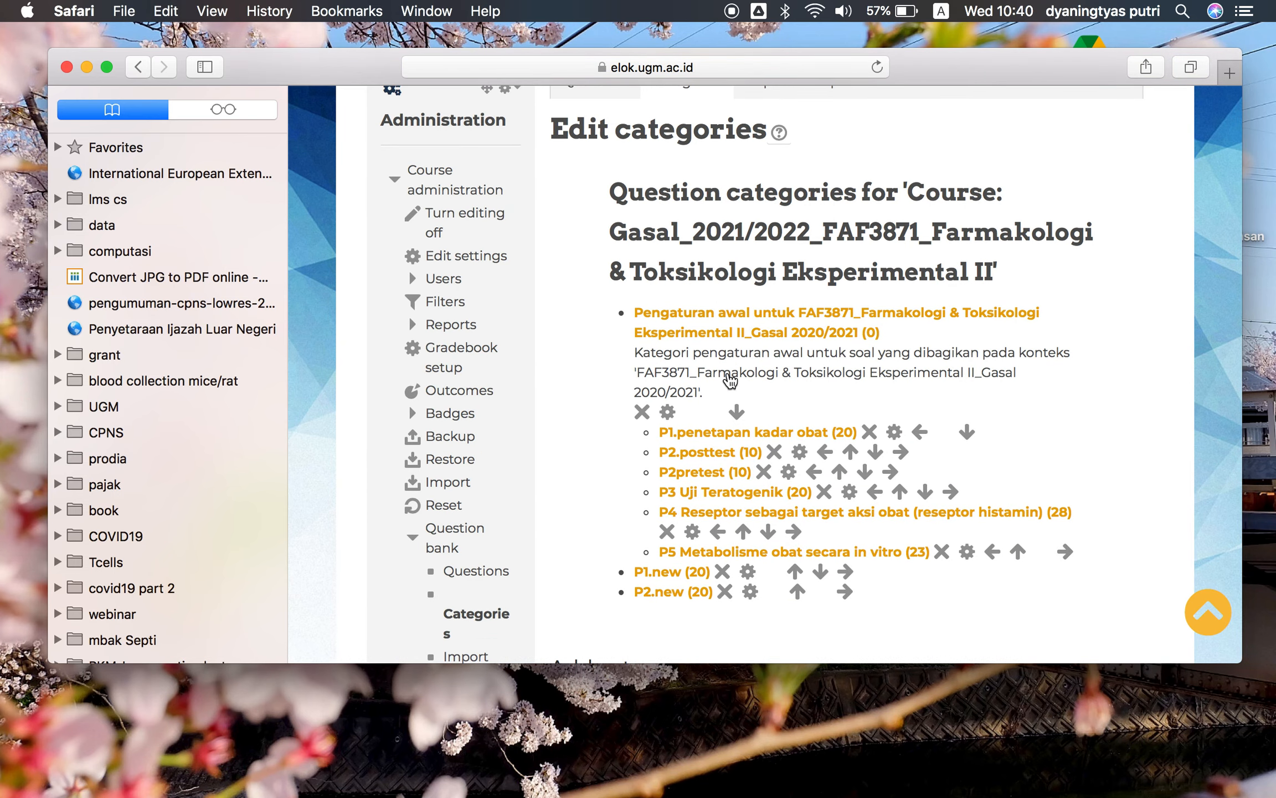
{"action": "scroll", "coordinate": [717, 379], "scroll_direction": "up", "scroll_amount": 5}
{"action": "scroll", "coordinate": [665, 310], "scroll_direction": "up", "scroll_amount": 1}
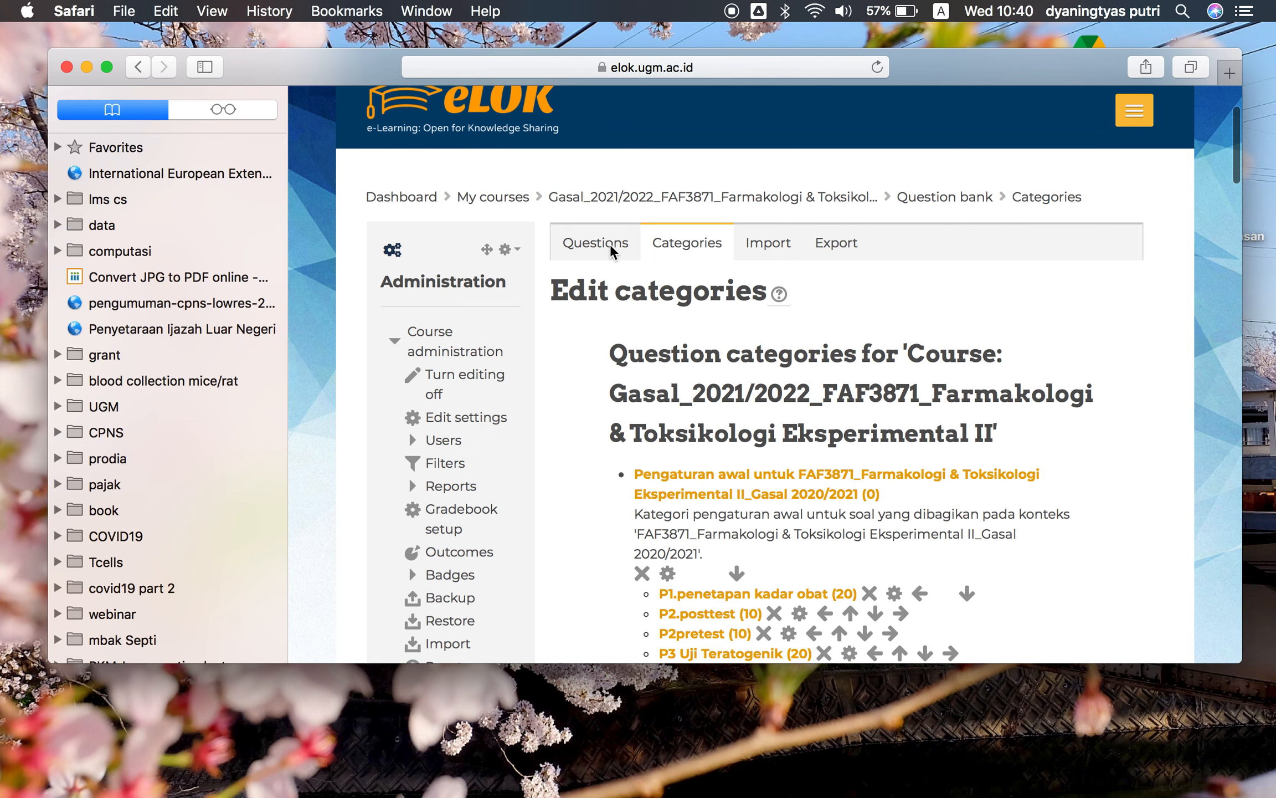
Return to the question list and browse the question category selector
{"action": "left_click", "coordinate": [610, 249]}
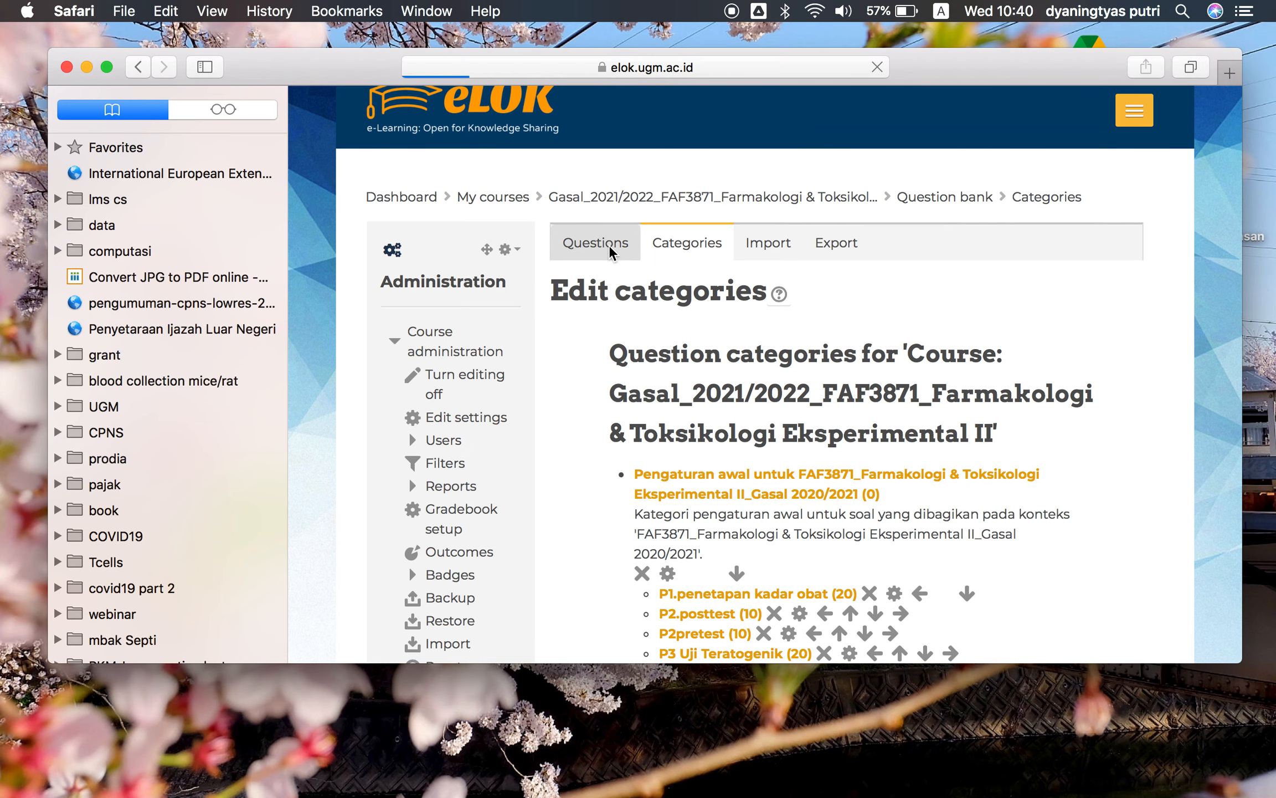
{"action": "scroll", "coordinate": [755, 327], "scroll_direction": "down", "scroll_amount": 6}
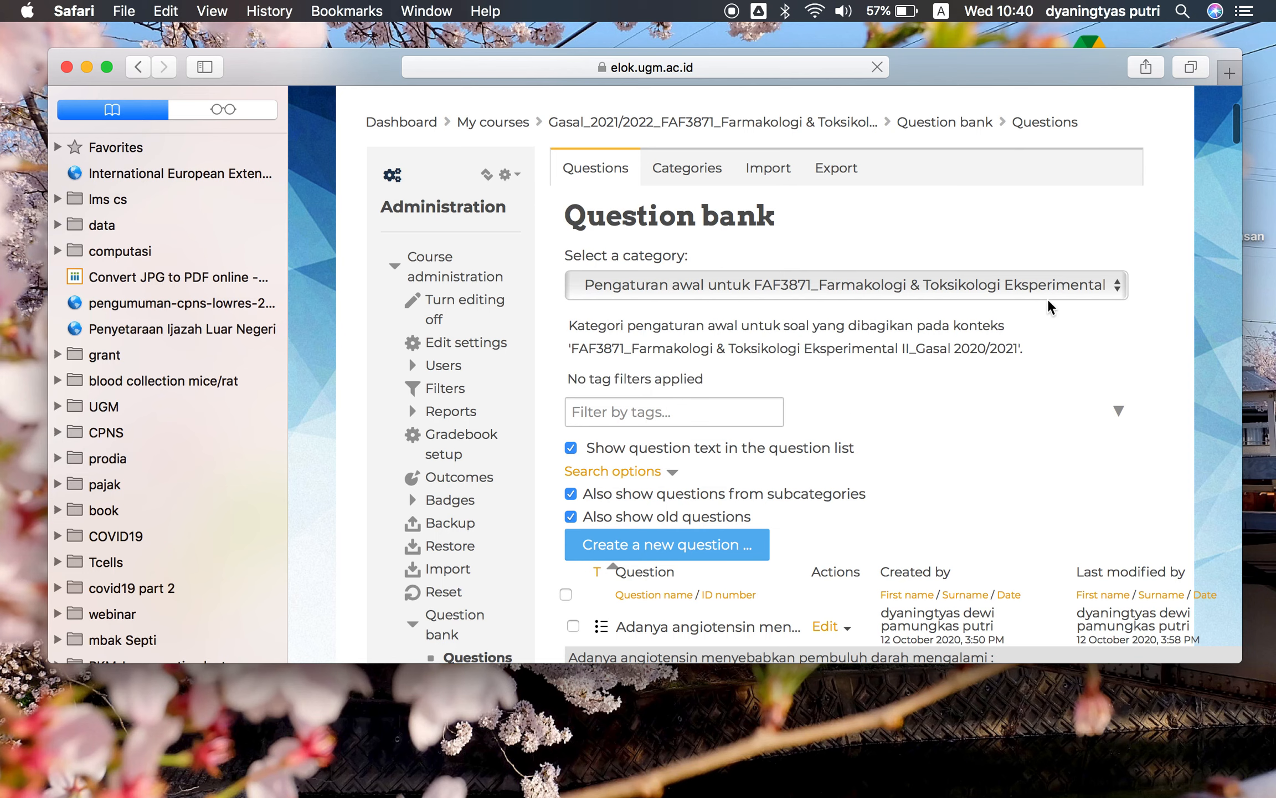
{"action": "left_click", "coordinate": [1110, 286]}
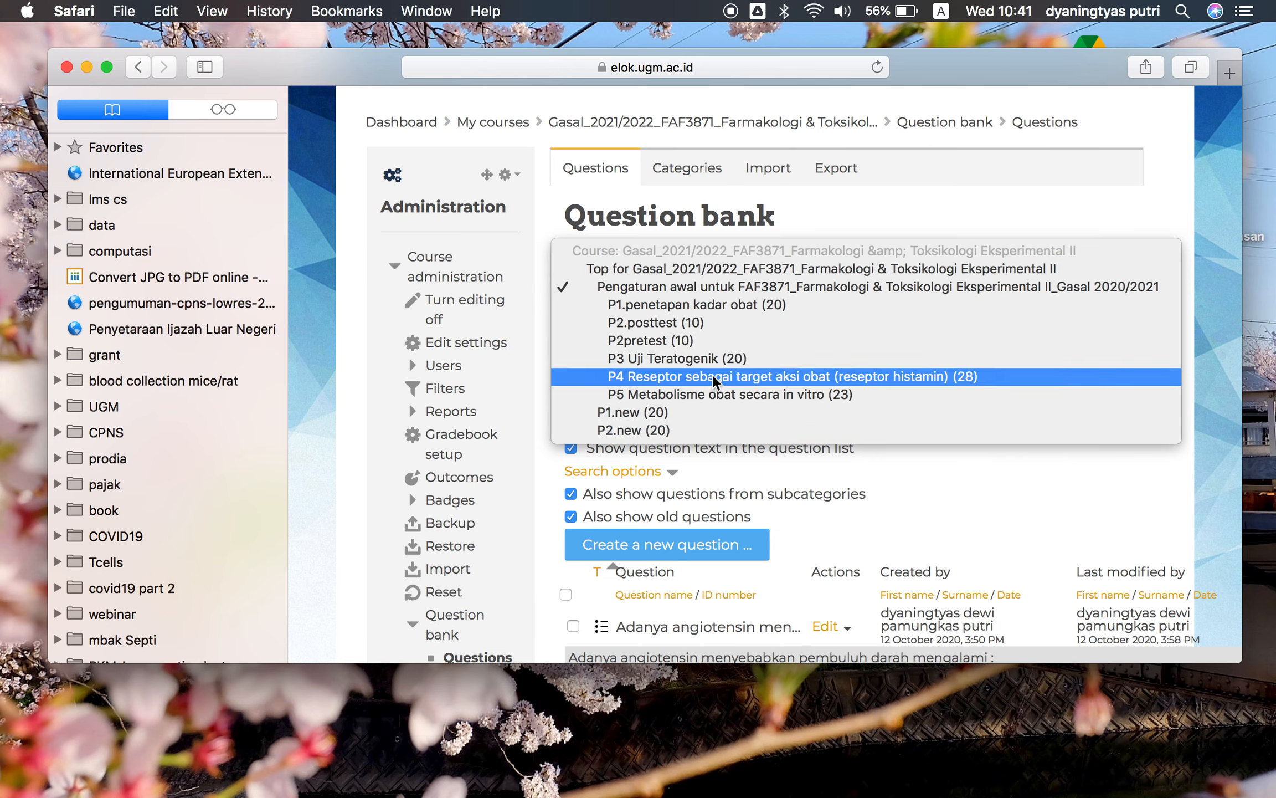
{"action": "left_click", "coordinate": [687, 289]}
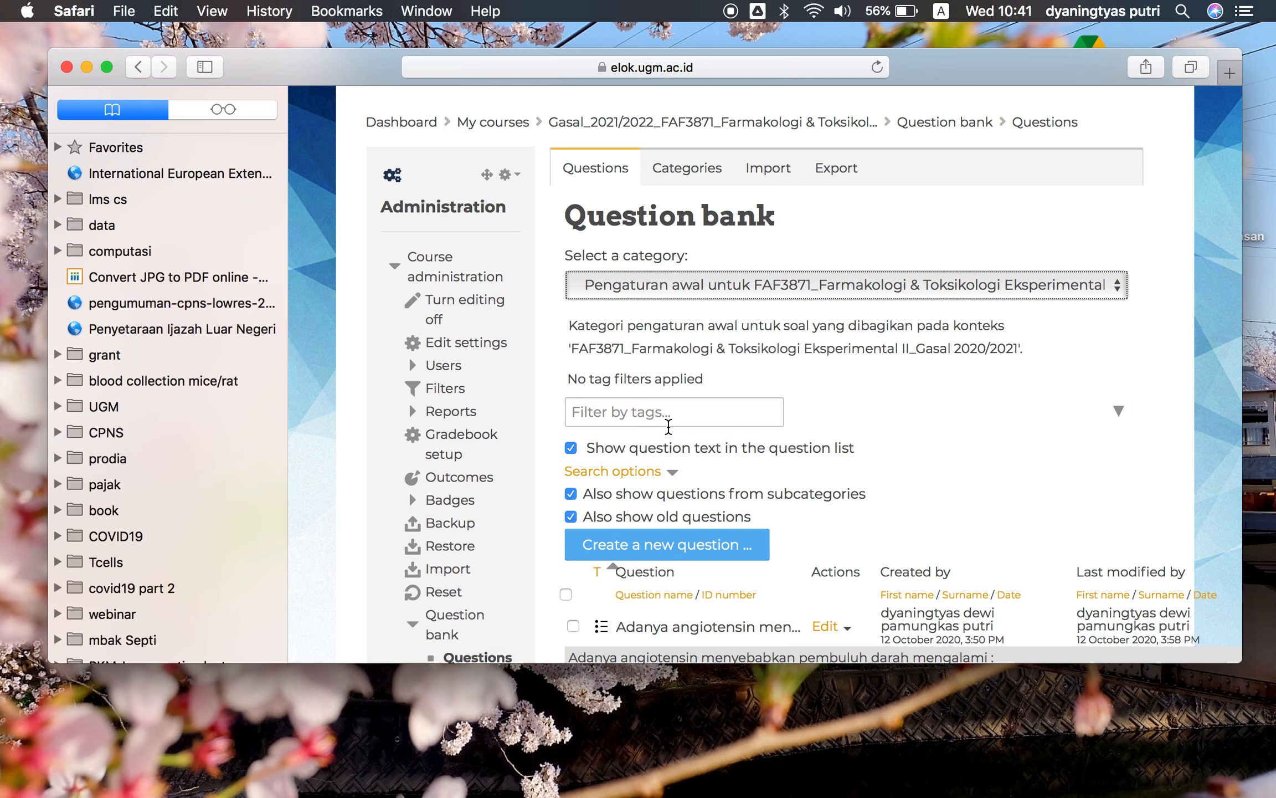
{"action": "scroll", "coordinate": [668, 426], "scroll_direction": "down", "scroll_amount": 2}
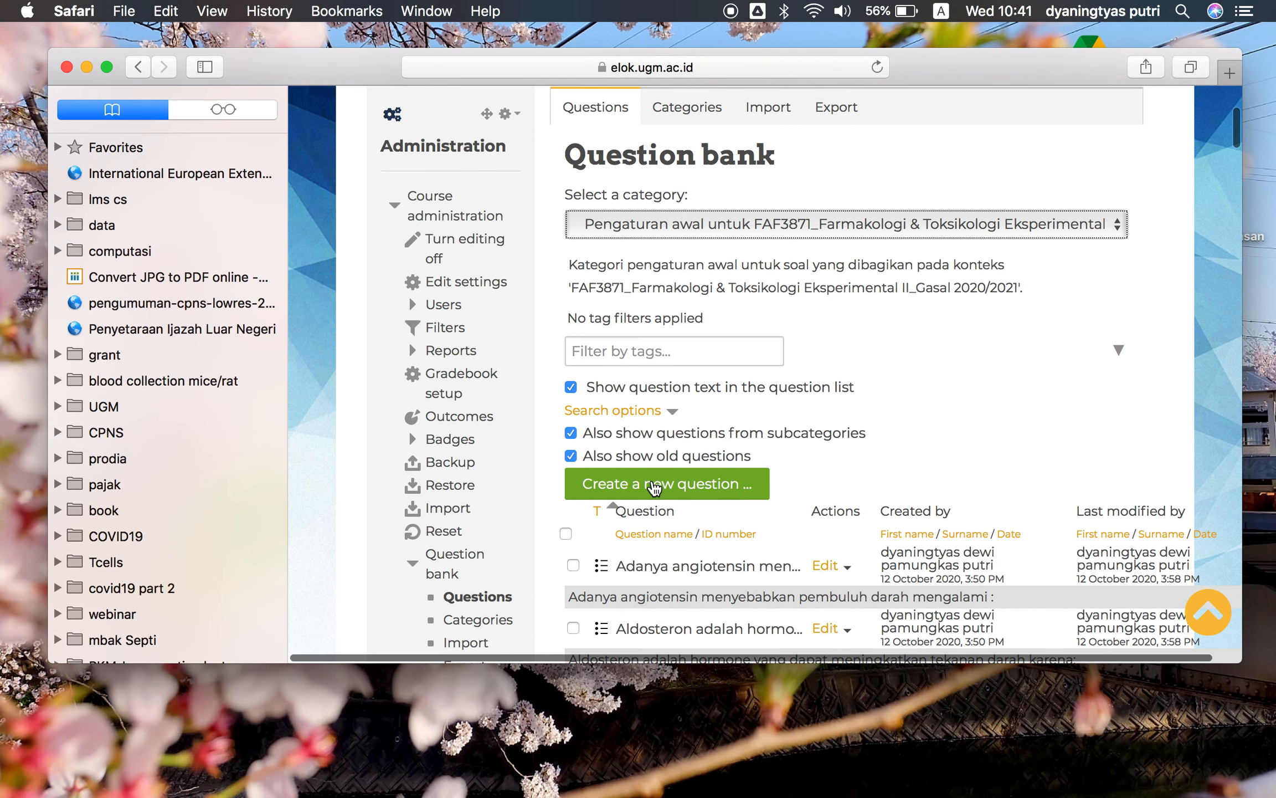
{"action": "scroll", "coordinate": [780, 484], "scroll_direction": "down", "scroll_amount": 3}
{"action": "scroll", "coordinate": [780, 484], "scroll_direction": "up", "scroll_amount": 3}
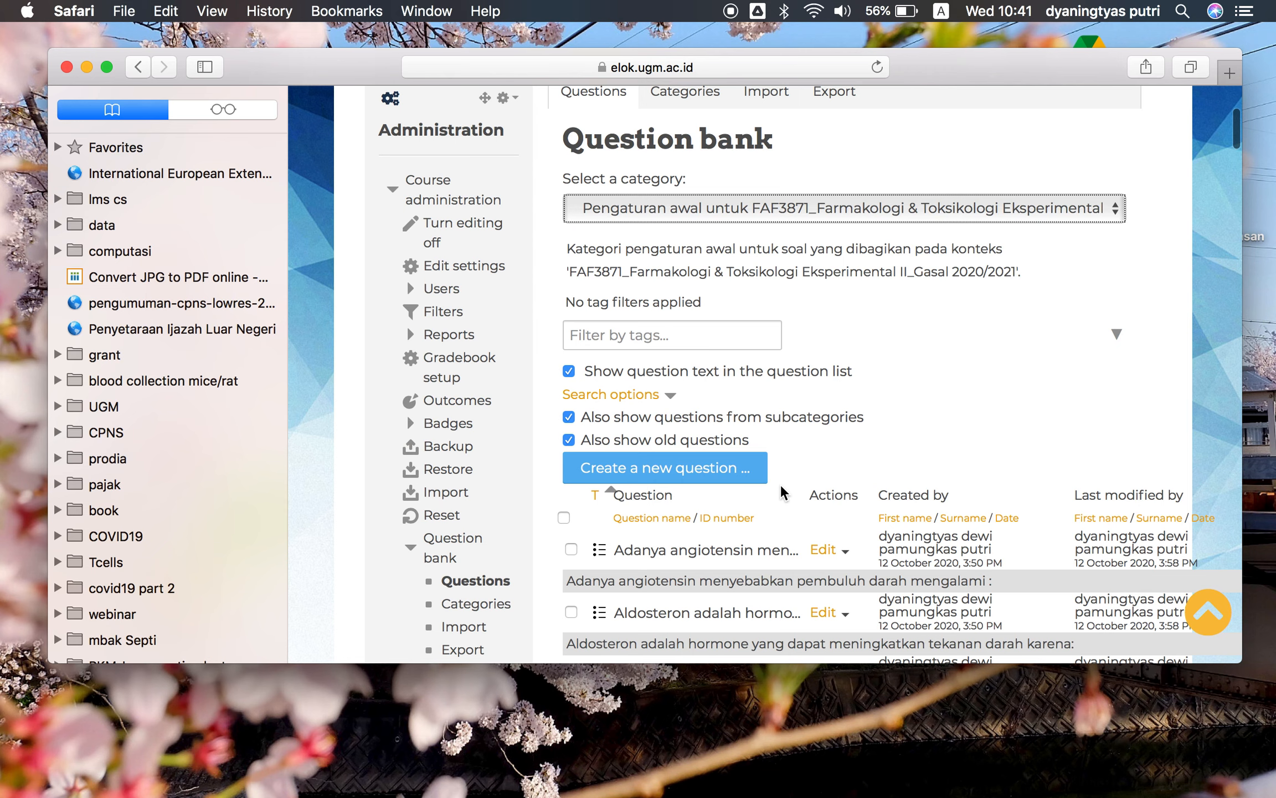
{"action": "scroll", "coordinate": [998, 218], "scroll_direction": "up", "scroll_amount": 1}
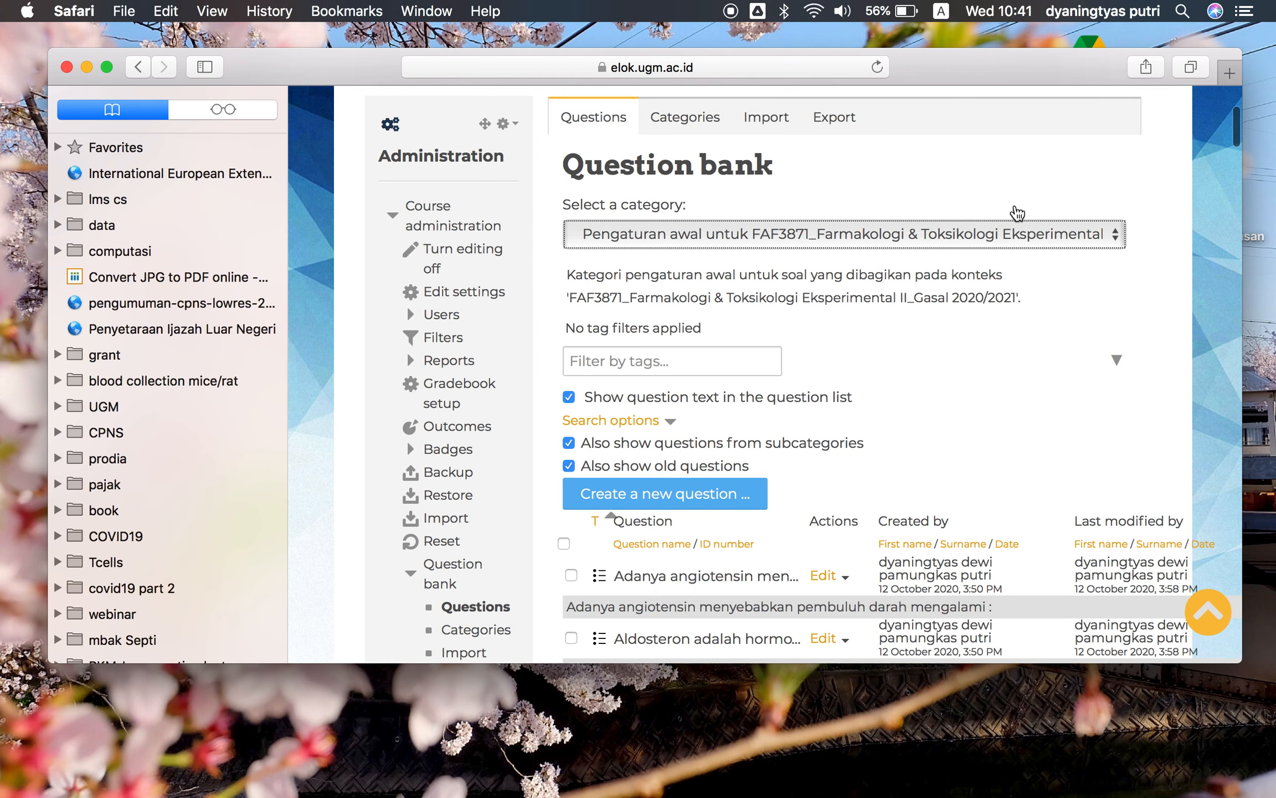
Open the question categories page again and review the category list
{"action": "left_click", "coordinate": [692, 117]}
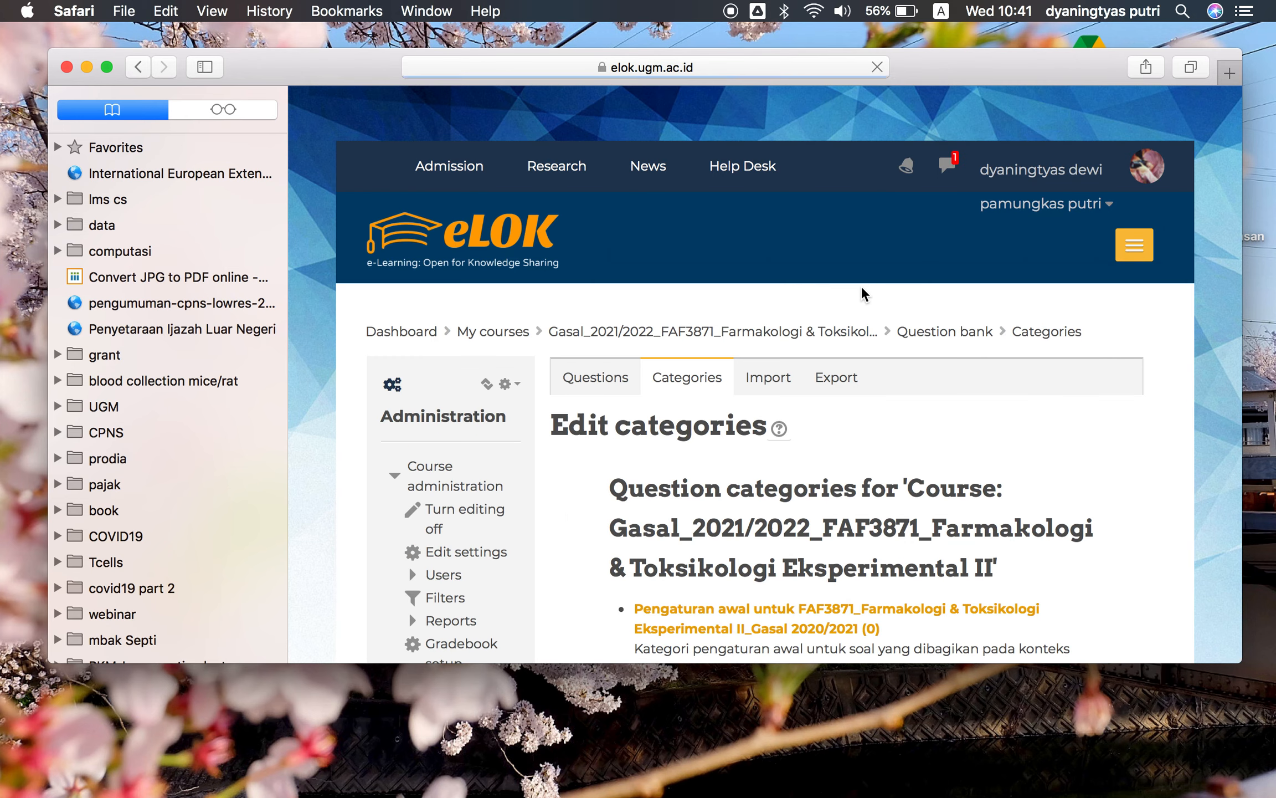
{"action": "scroll", "coordinate": [860, 285], "scroll_direction": "down", "scroll_amount": 8}
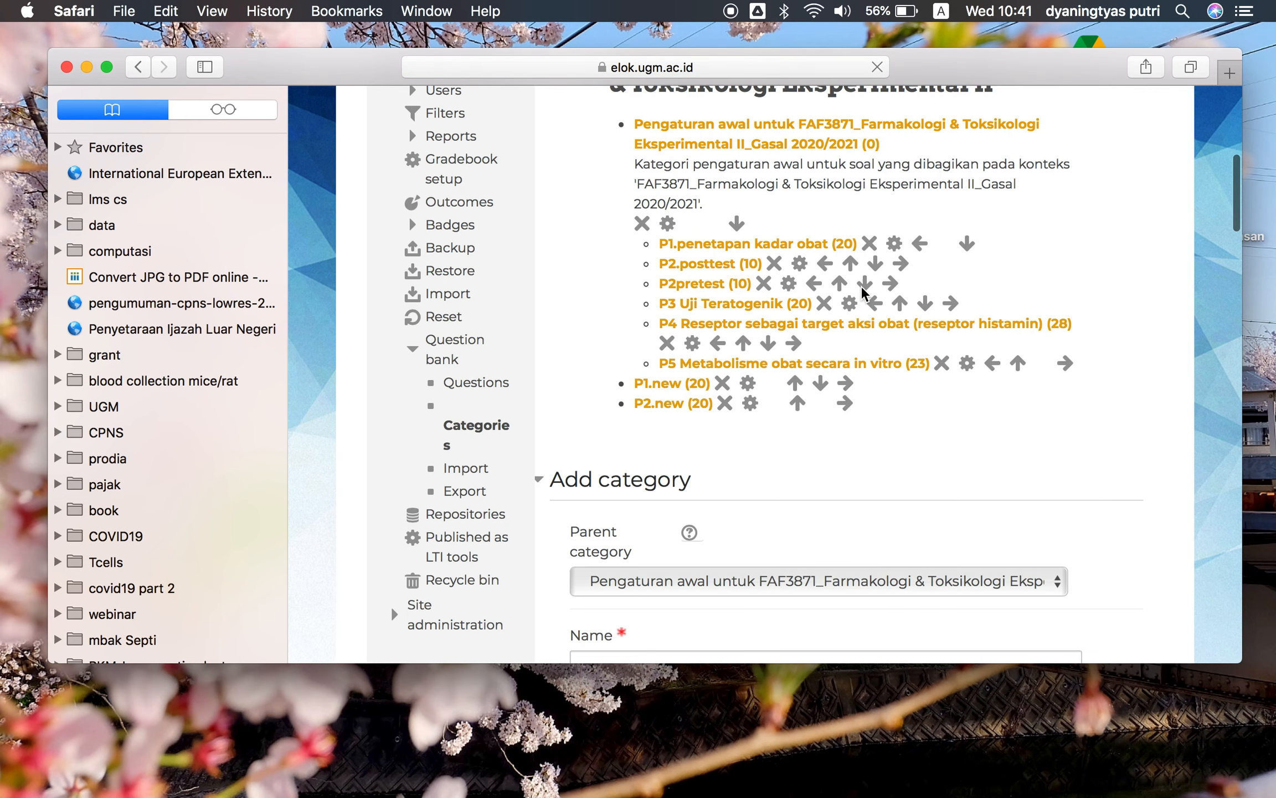
{"action": "scroll", "coordinate": [861, 286], "scroll_direction": "up", "scroll_amount": 7}
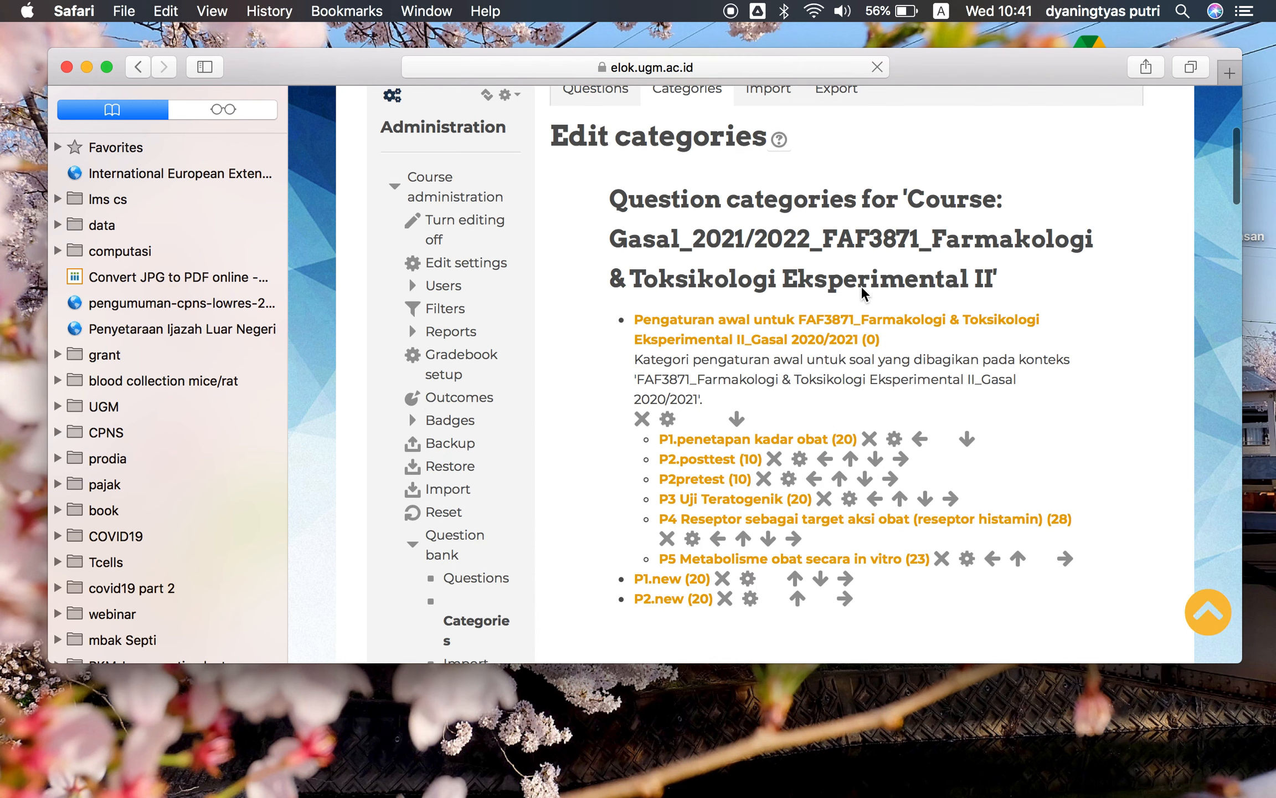
{"action": "scroll", "coordinate": [863, 292], "scroll_direction": "down", "scroll_amount": 1}
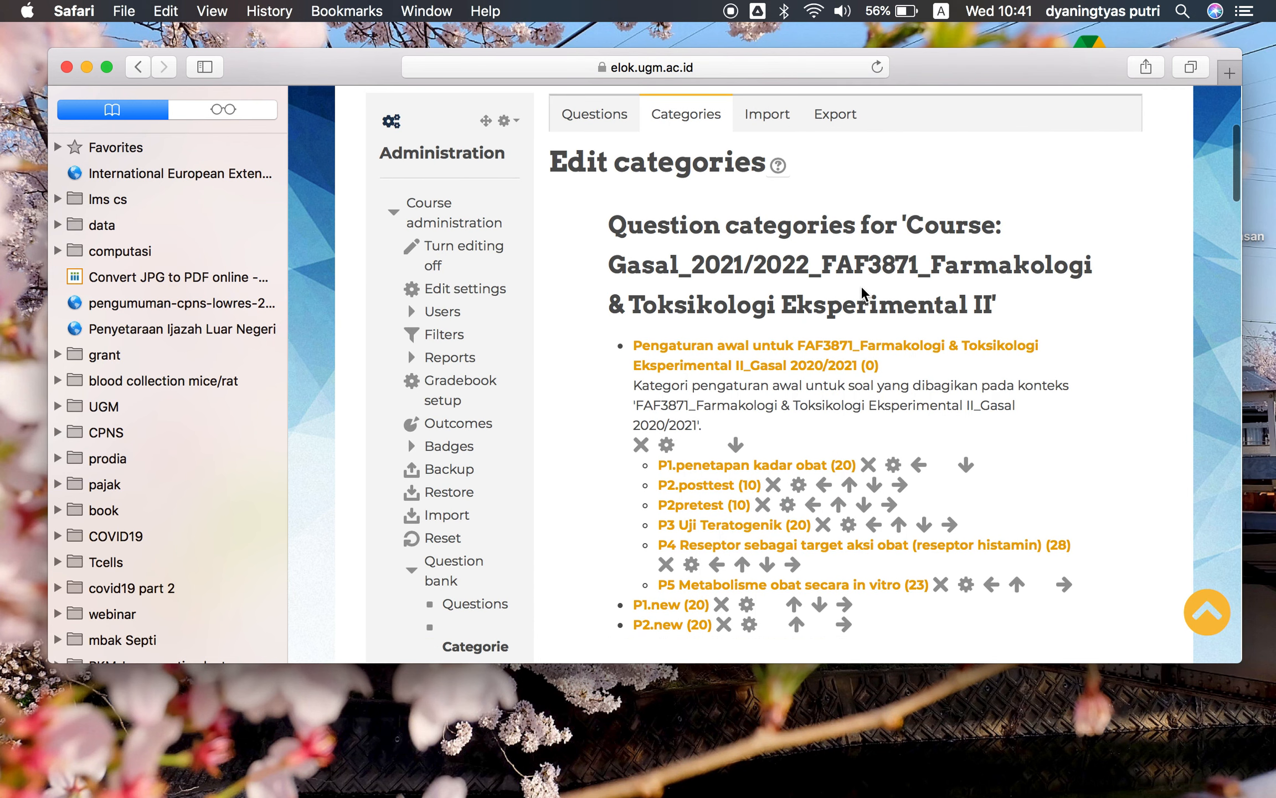
{"action": "left_click", "coordinate": [599, 129]}
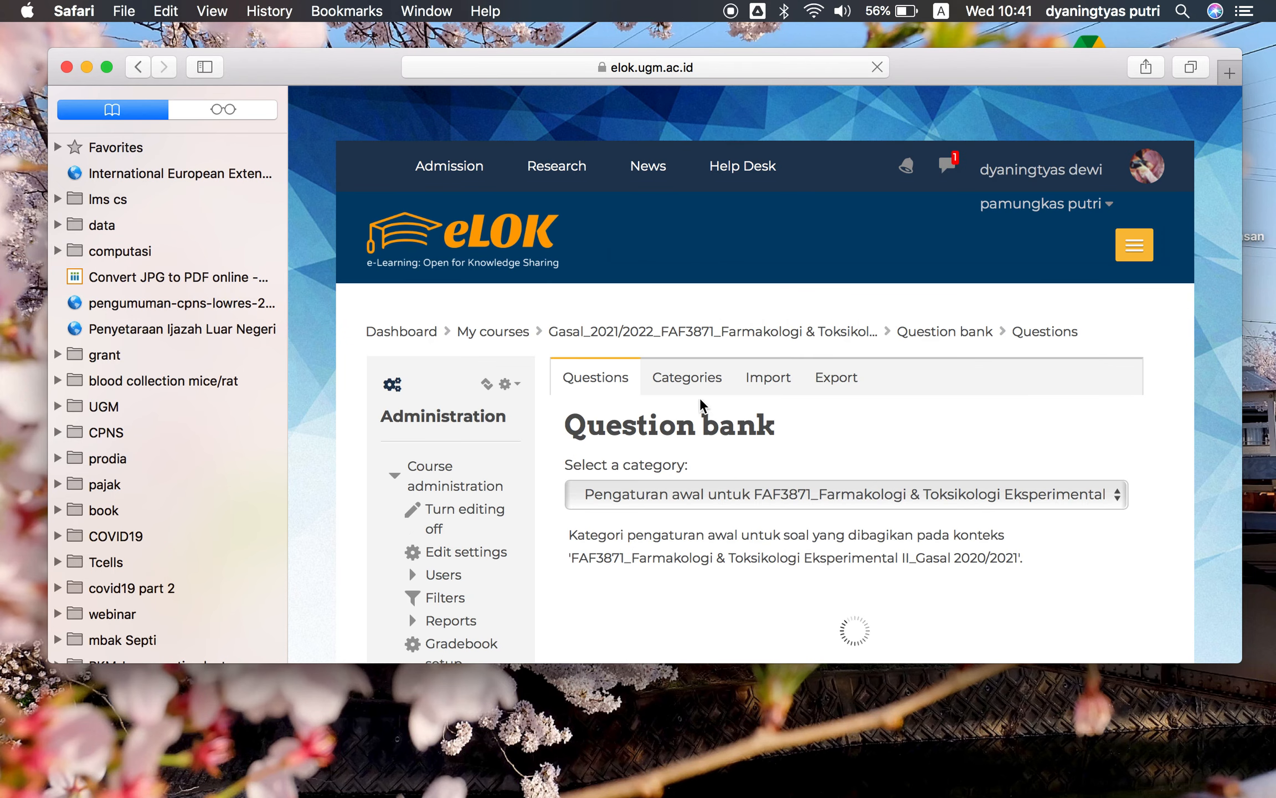
{"action": "scroll", "coordinate": [700, 397], "scroll_direction": "down", "scroll_amount": 2}
{"action": "left_click", "coordinate": [692, 315]}
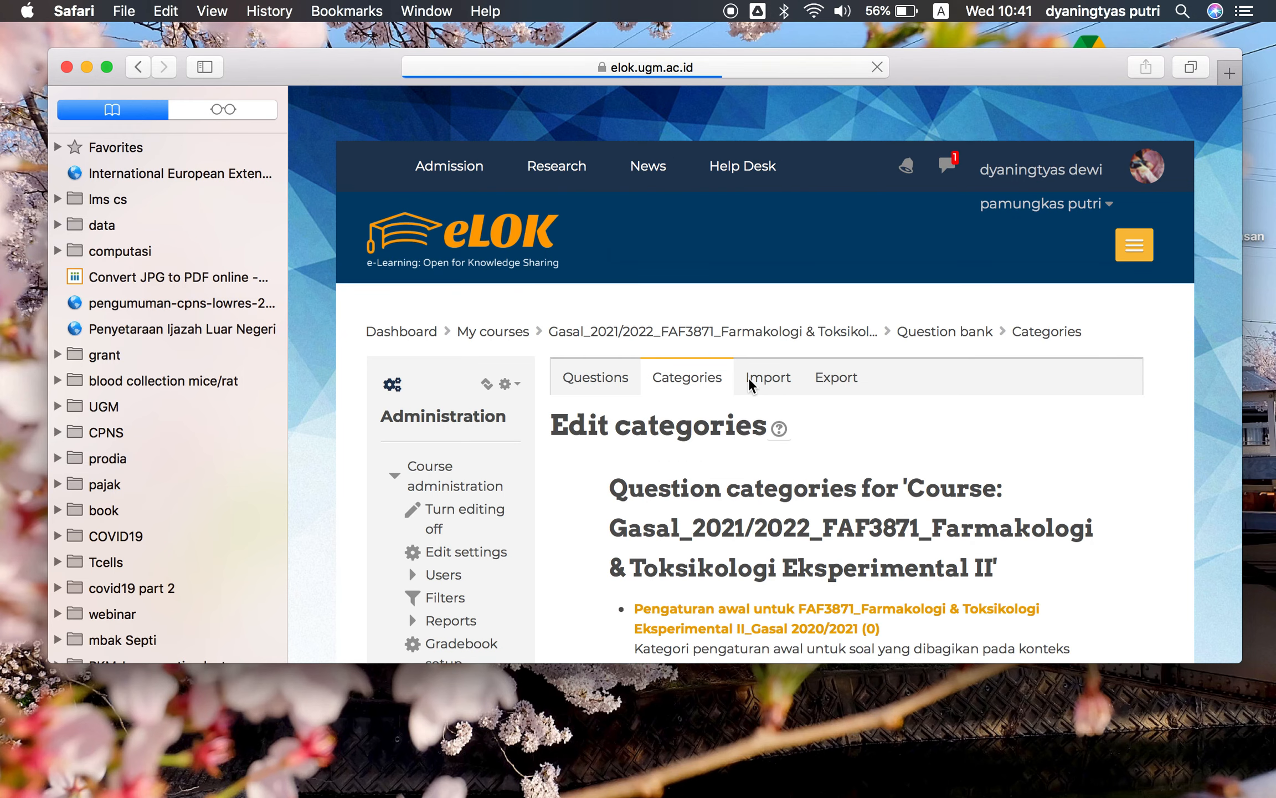
Add a new question category named "trial" under the course's top category
{"action": "scroll", "coordinate": [749, 377], "scroll_direction": "down", "scroll_amount": 5}
{"action": "scroll", "coordinate": [749, 376], "scroll_direction": "down", "scroll_amount": 2}
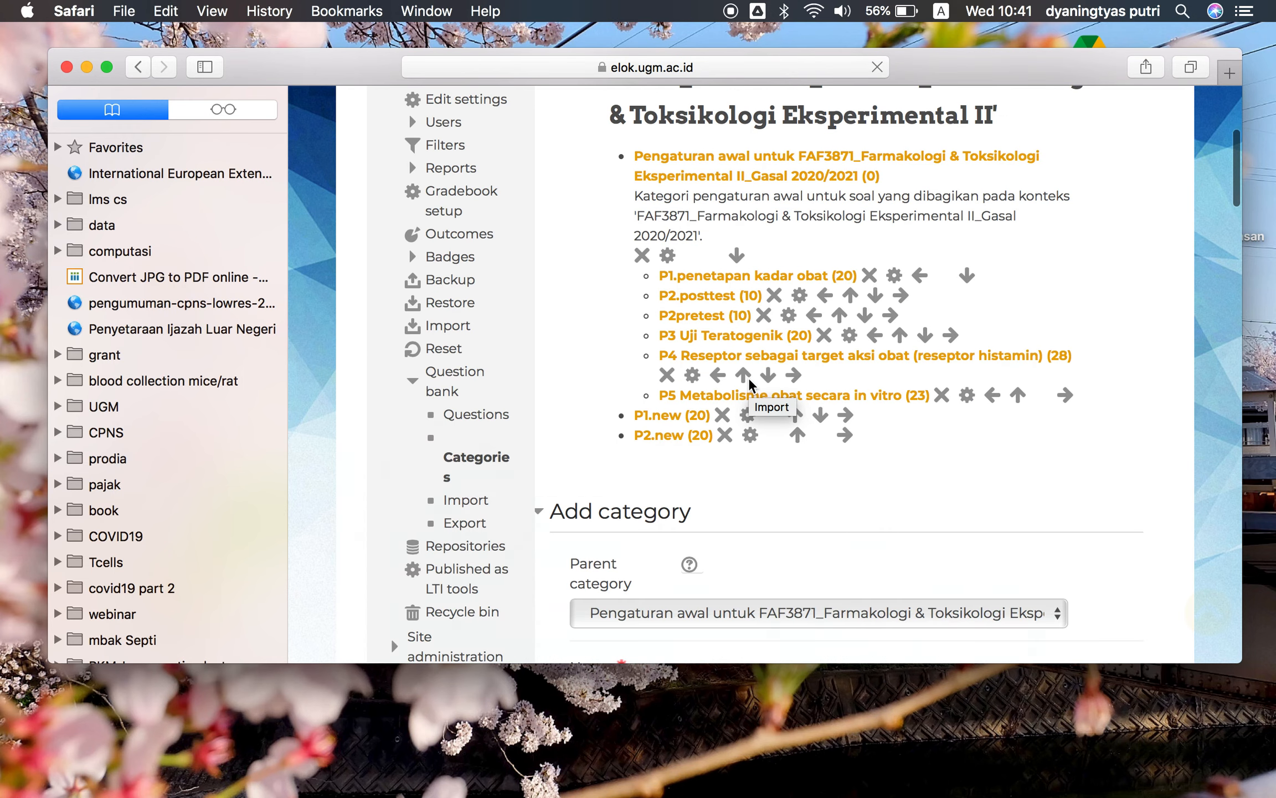
{"action": "scroll", "coordinate": [752, 273], "scroll_direction": "down", "scroll_amount": 2}
{"action": "scroll", "coordinate": [755, 277], "scroll_direction": "down", "scroll_amount": 3}
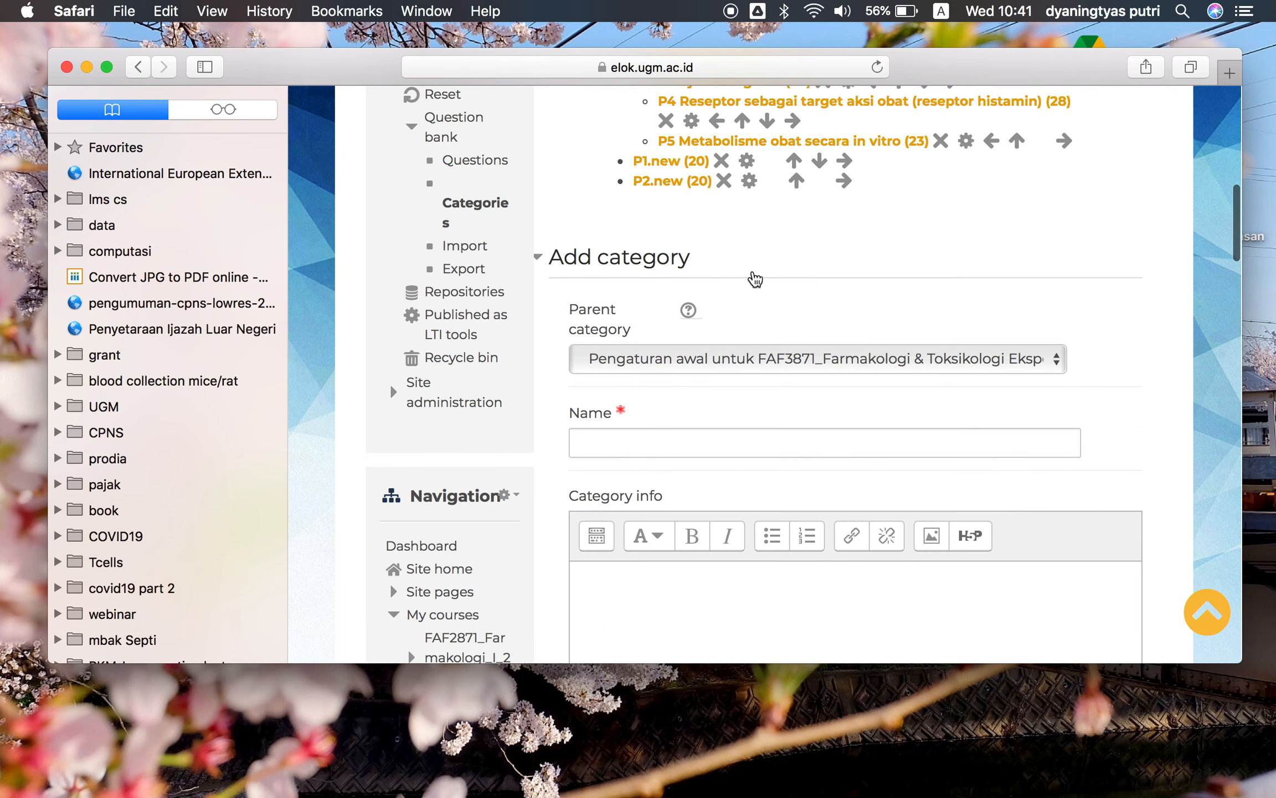
{"action": "left_click", "coordinate": [727, 357]}
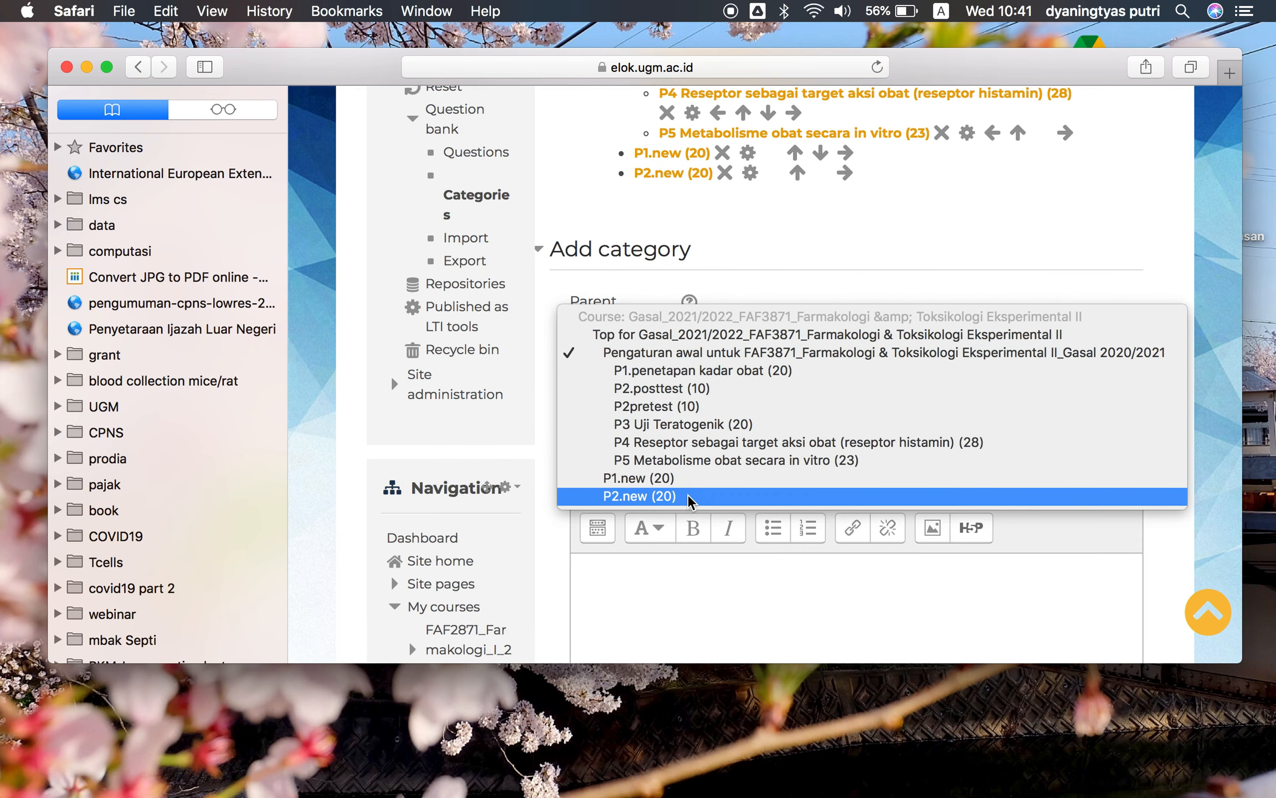
{"action": "left_click", "coordinate": [719, 353]}
{"action": "left_click", "coordinate": [720, 360]}
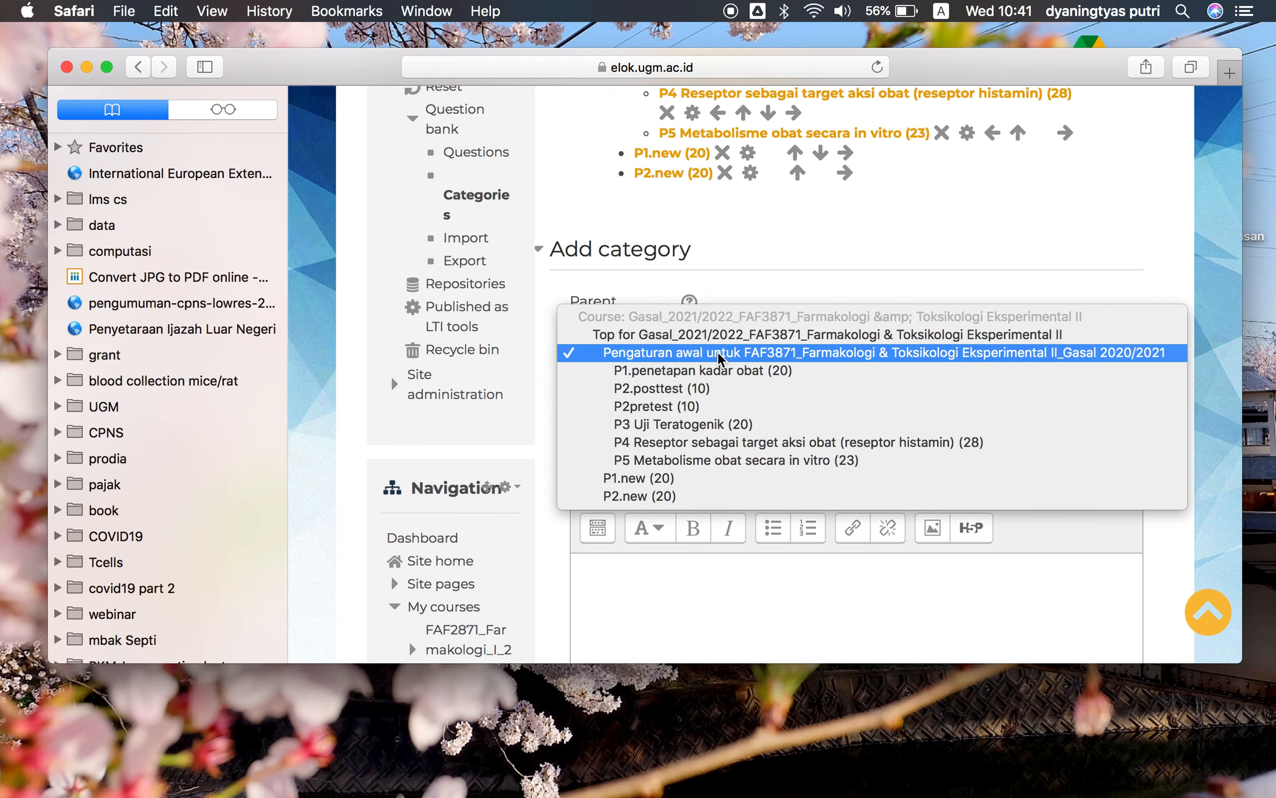
{"action": "left_click", "coordinate": [721, 344]}
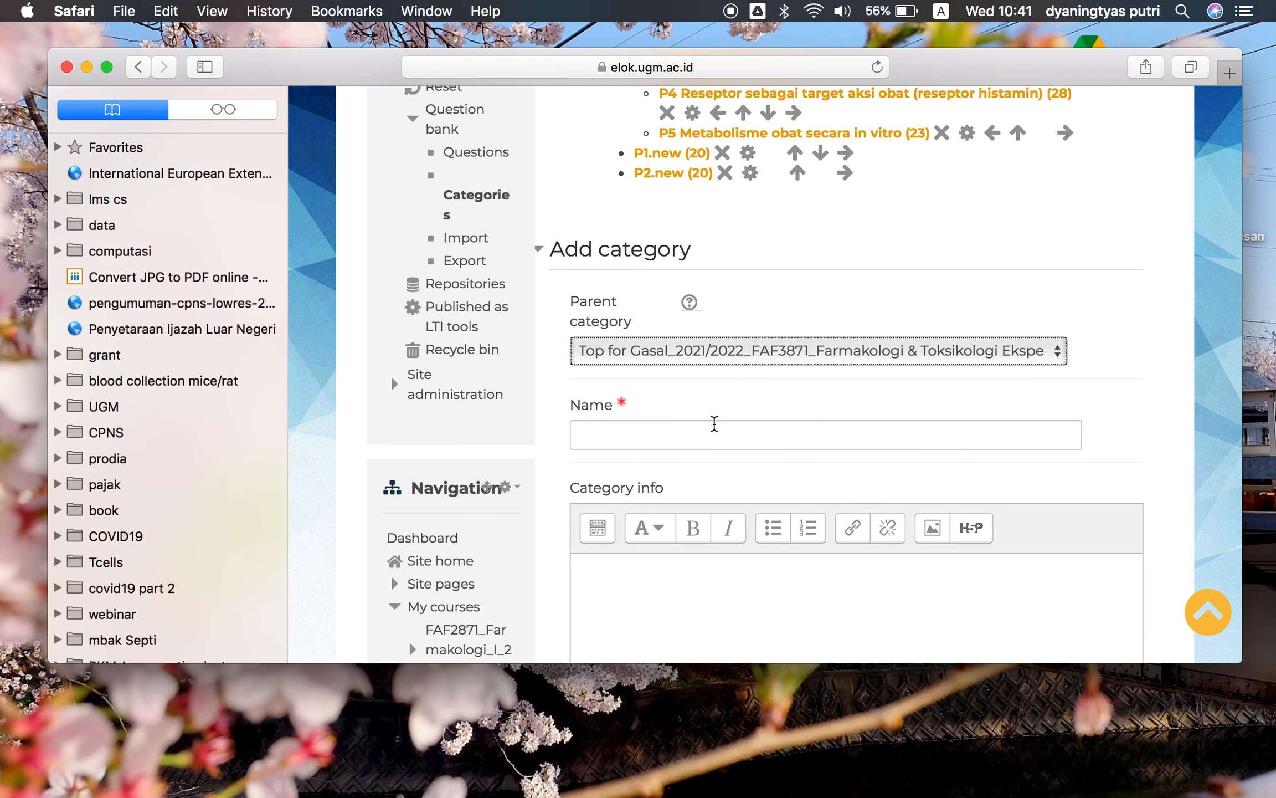
{"action": "scroll", "coordinate": [712, 424], "scroll_direction": "down", "scroll_amount": 2}
{"action": "left_click", "coordinate": [704, 370]}
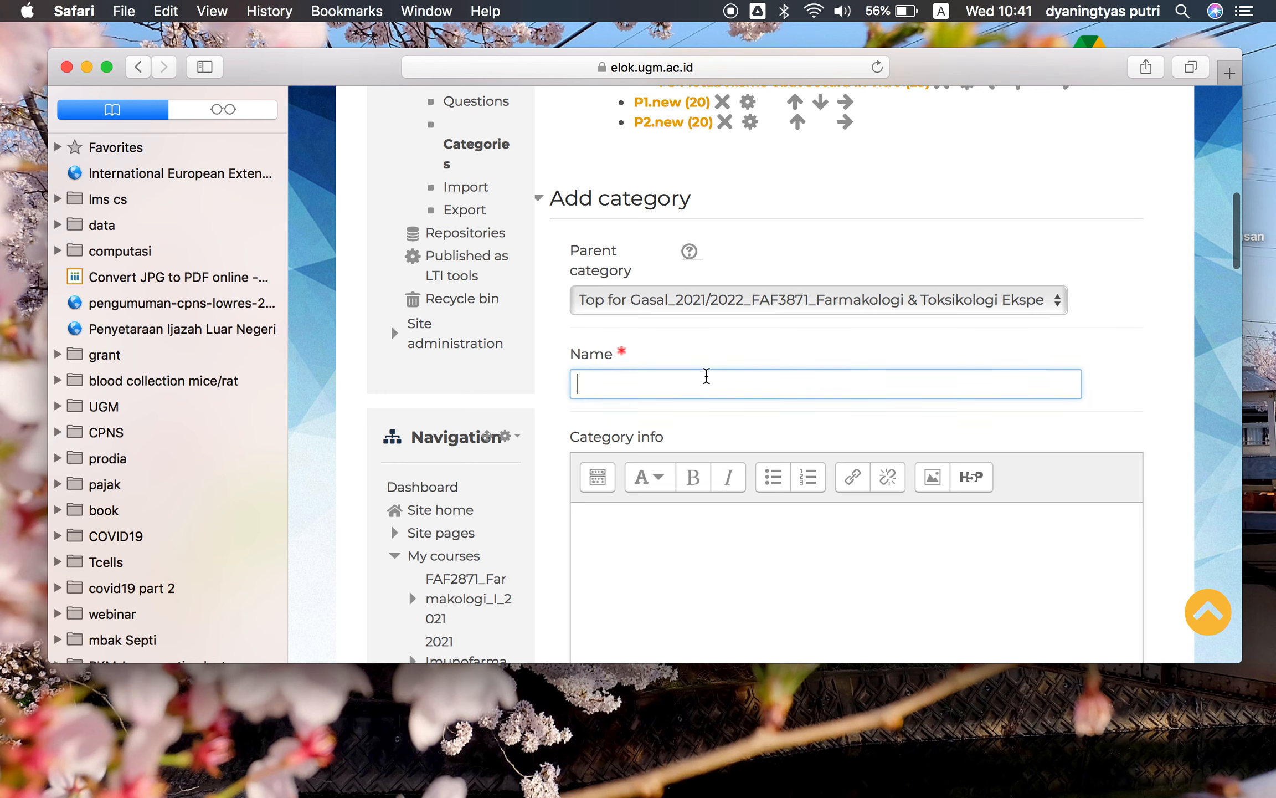
{"action": "type", "text": "trial"}
{"action": "scroll", "coordinate": [837, 551], "scroll_direction": "down", "scroll_amount": 6}
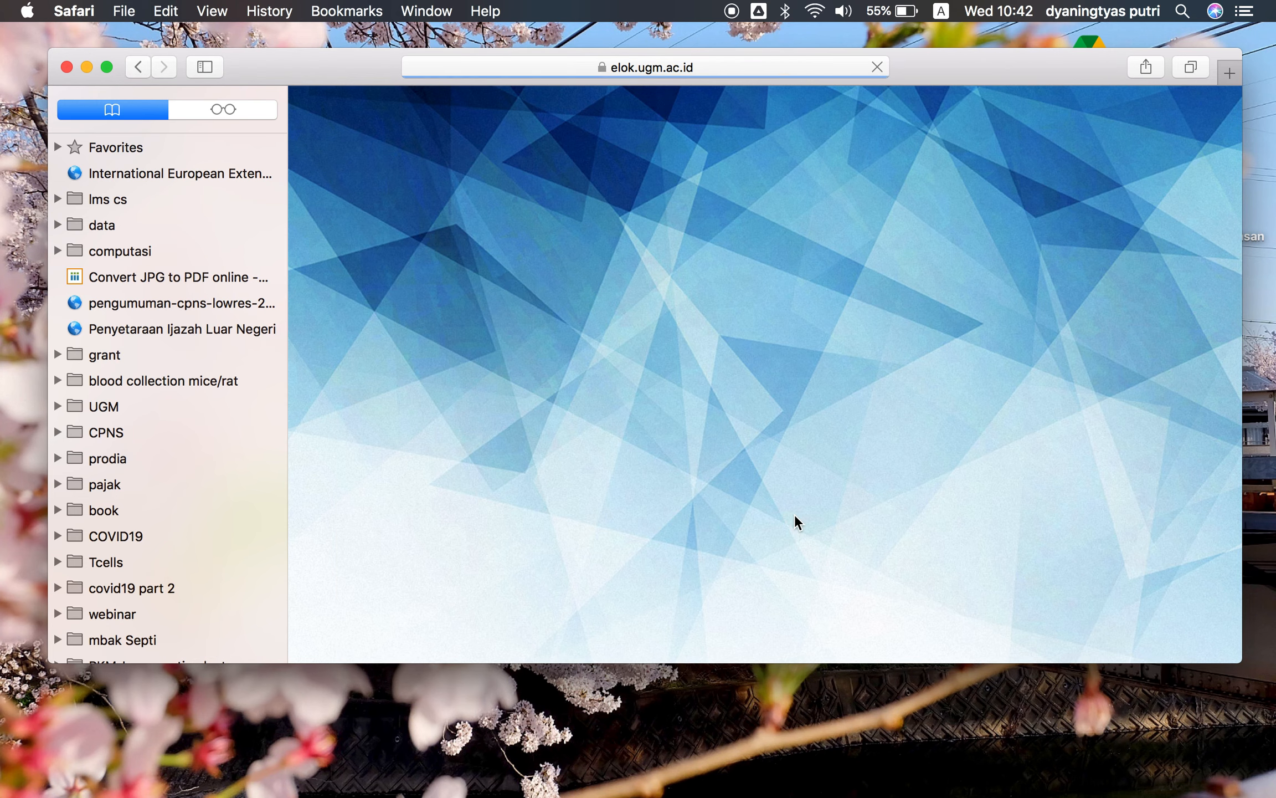
{"action": "scroll", "coordinate": [795, 515], "scroll_direction": "down", "scroll_amount": 7}
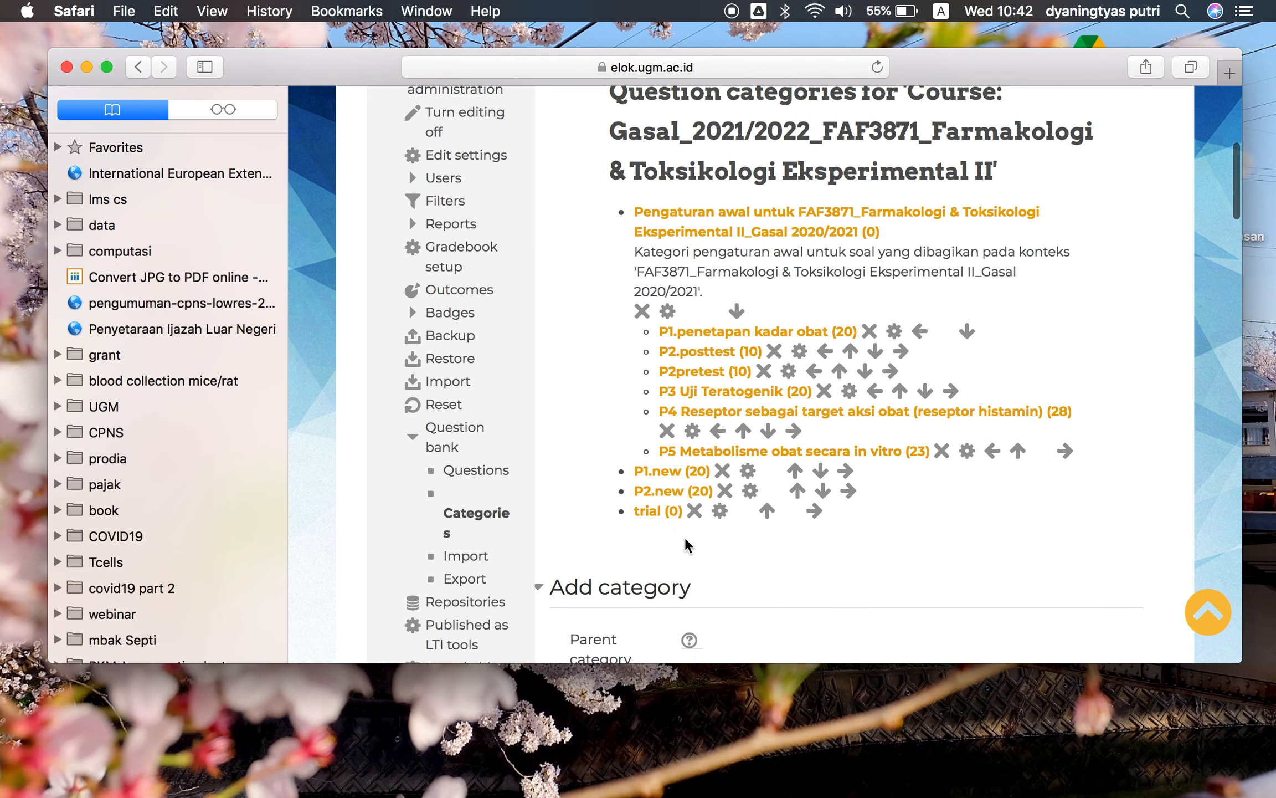
{"action": "scroll", "coordinate": [684, 529], "scroll_direction": "down", "scroll_amount": 3}
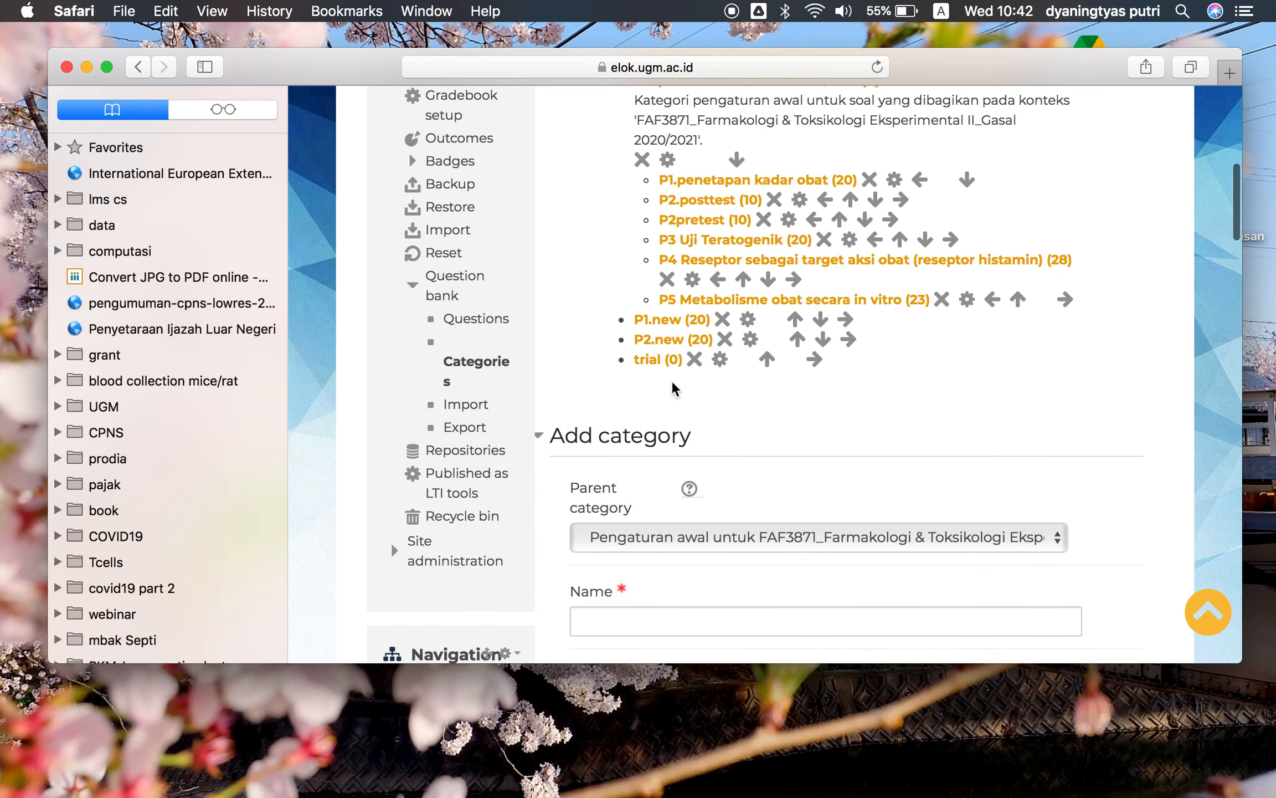
Open the trial category's question bank and start creating a new Multiple choice question
{"action": "left_click", "coordinate": [660, 361]}
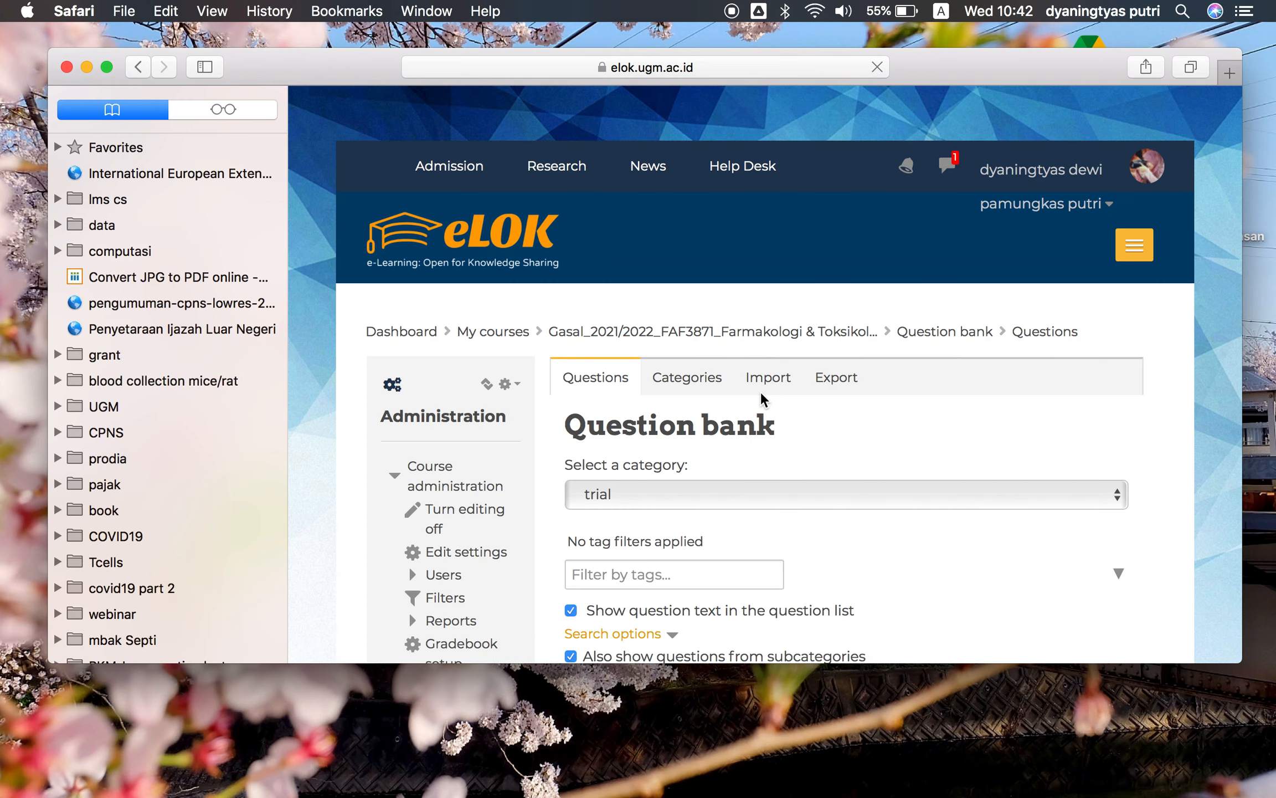
{"action": "scroll", "coordinate": [760, 392], "scroll_direction": "down", "scroll_amount": 4}
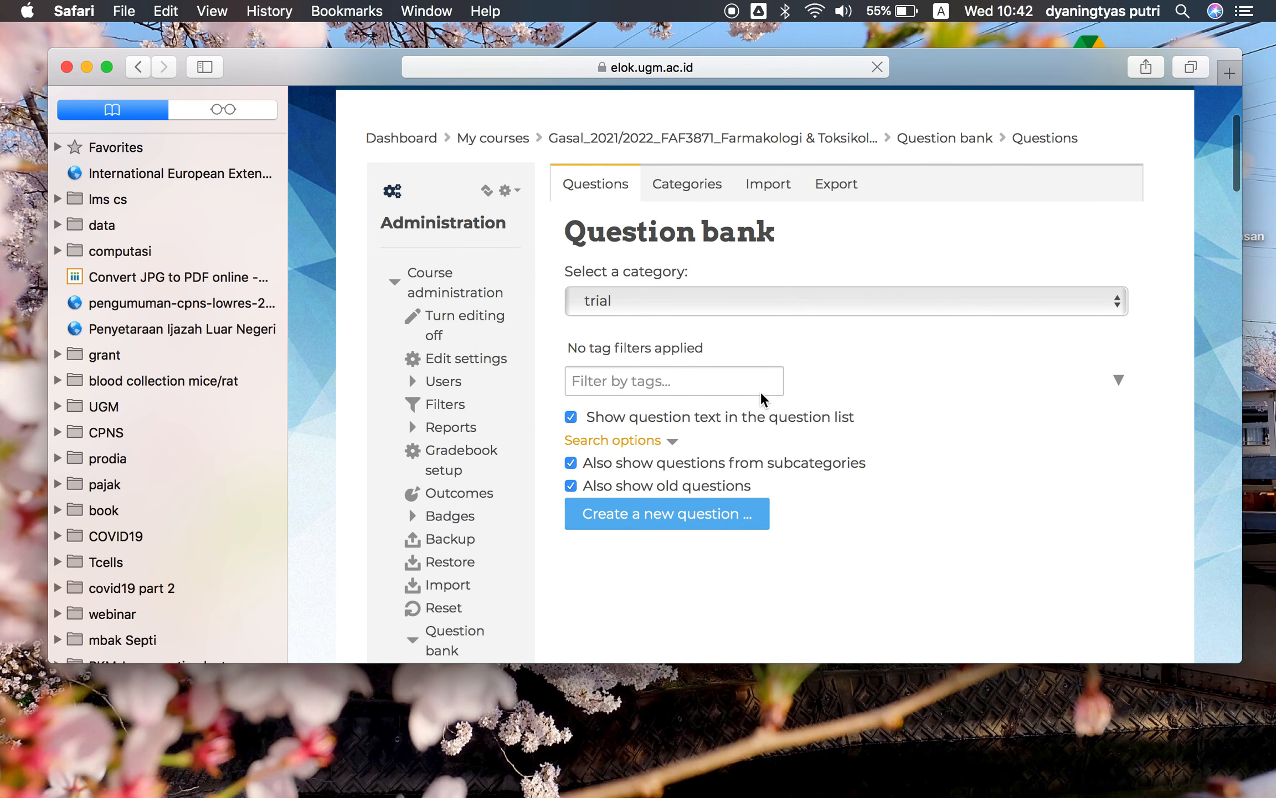
{"action": "scroll", "coordinate": [760, 391], "scroll_direction": "down", "scroll_amount": 2}
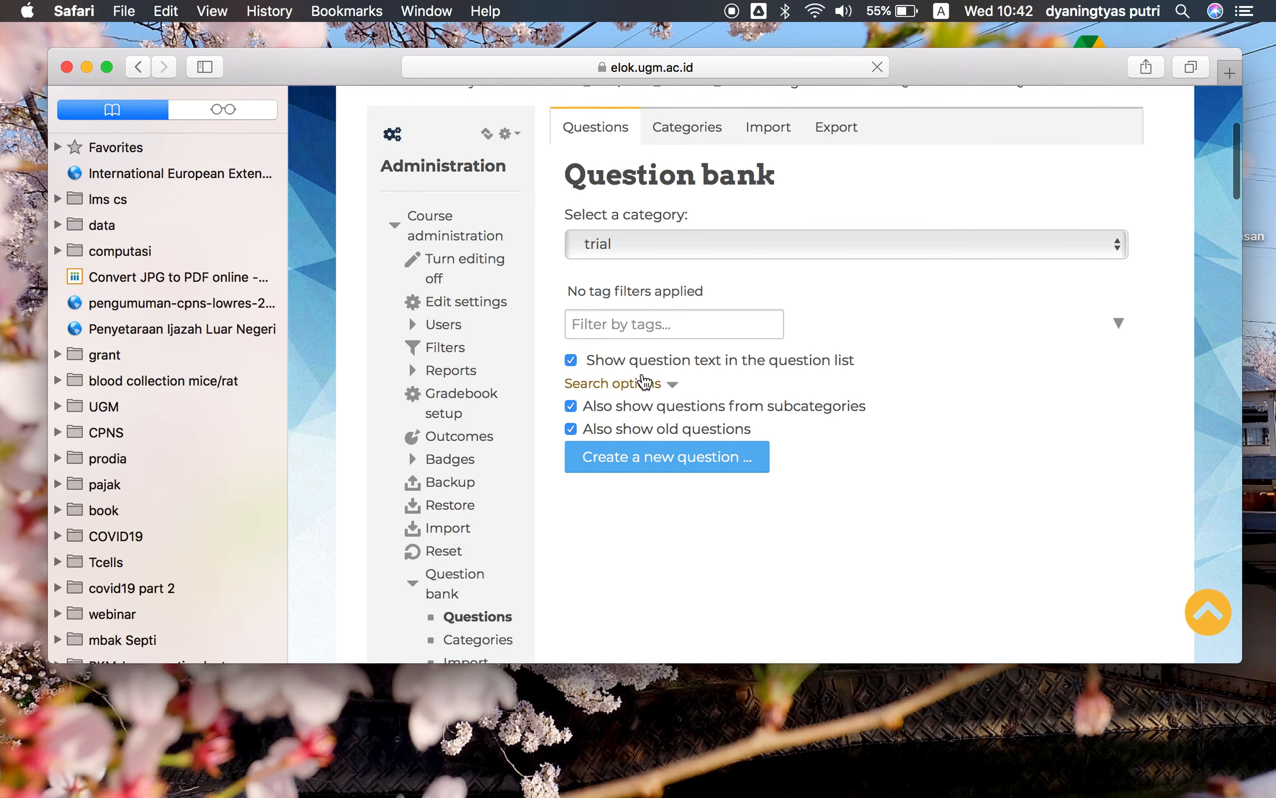
{"action": "scroll", "coordinate": [644, 383], "scroll_direction": "down", "scroll_amount": 2}
{"action": "left_click", "coordinate": [638, 390]}
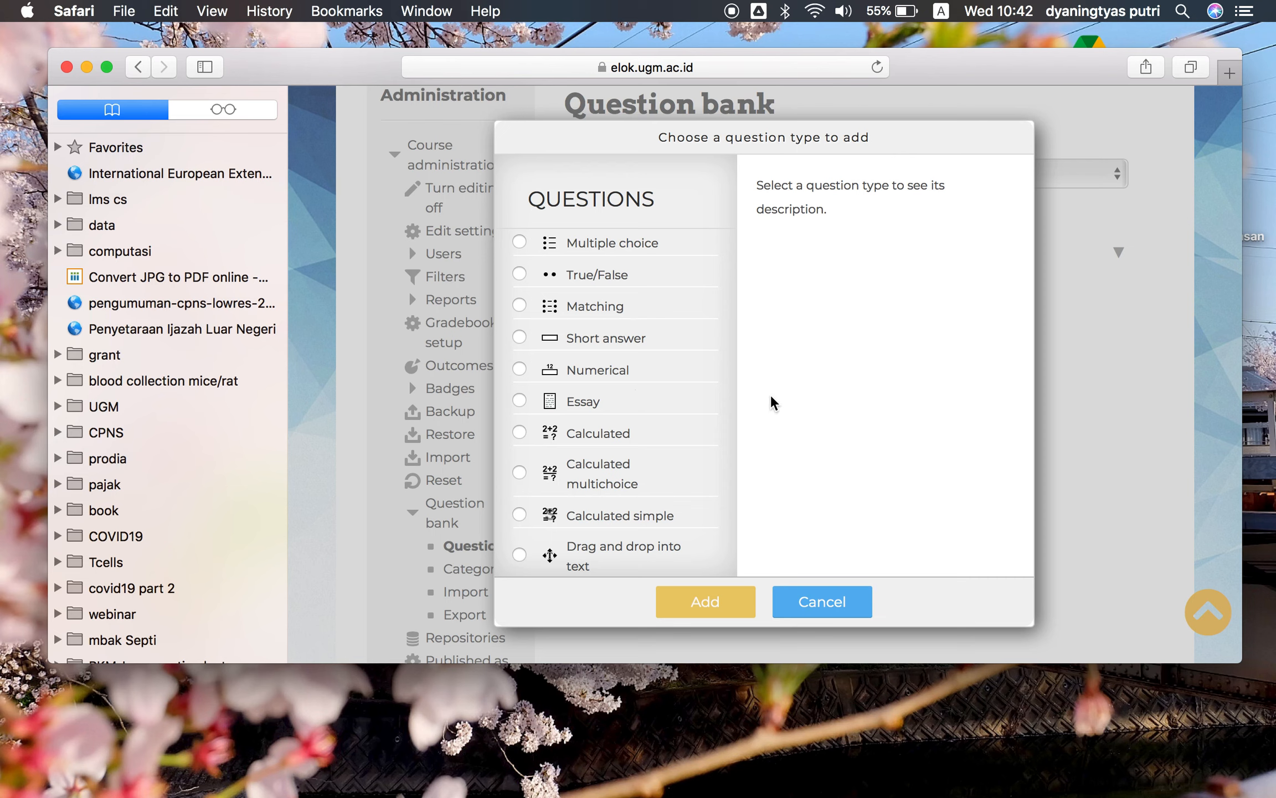
{"action": "left_click", "coordinate": [626, 252]}
{"action": "left_click", "coordinate": [701, 602]}
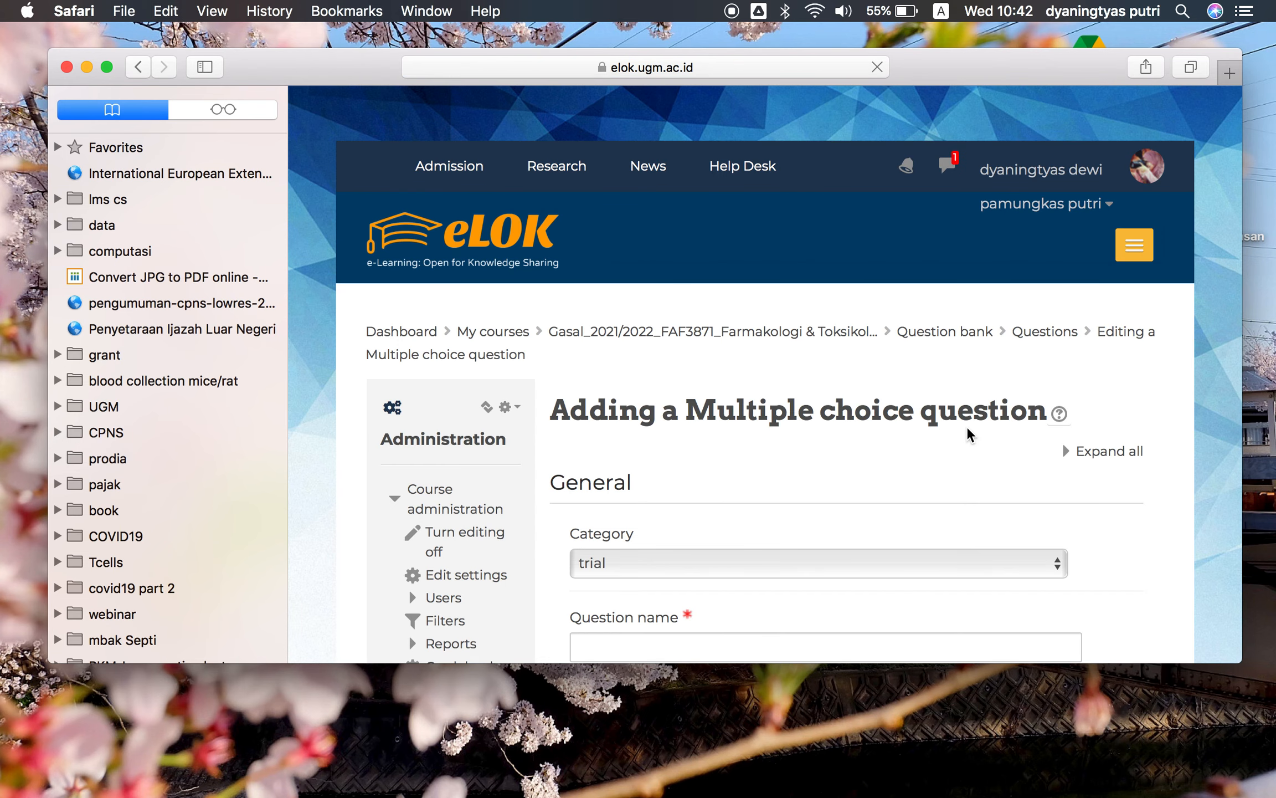
Name the new question "UAS"
{"action": "scroll", "coordinate": [967, 428], "scroll_direction": "down", "scroll_amount": 10}
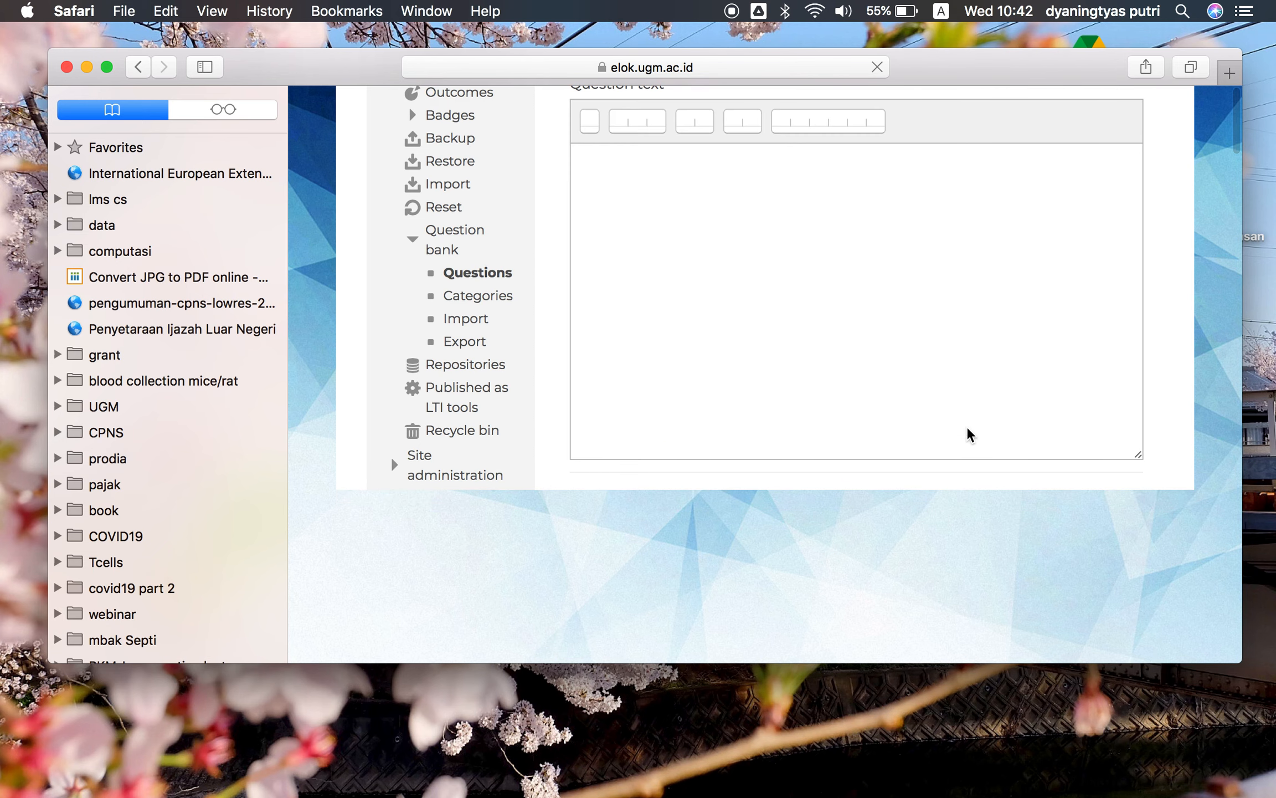
{"action": "scroll", "coordinate": [968, 434], "scroll_direction": "up", "scroll_amount": 8}
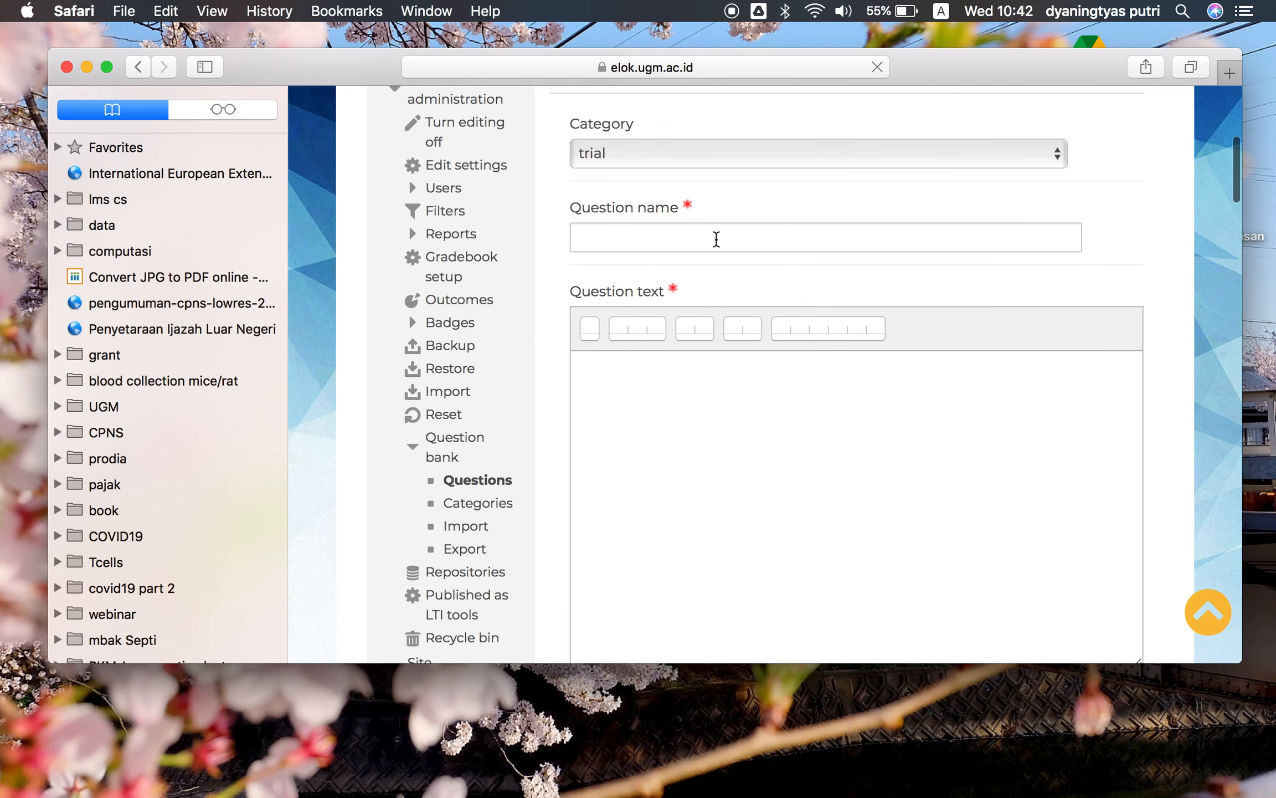
{"action": "left_click", "coordinate": [707, 236]}
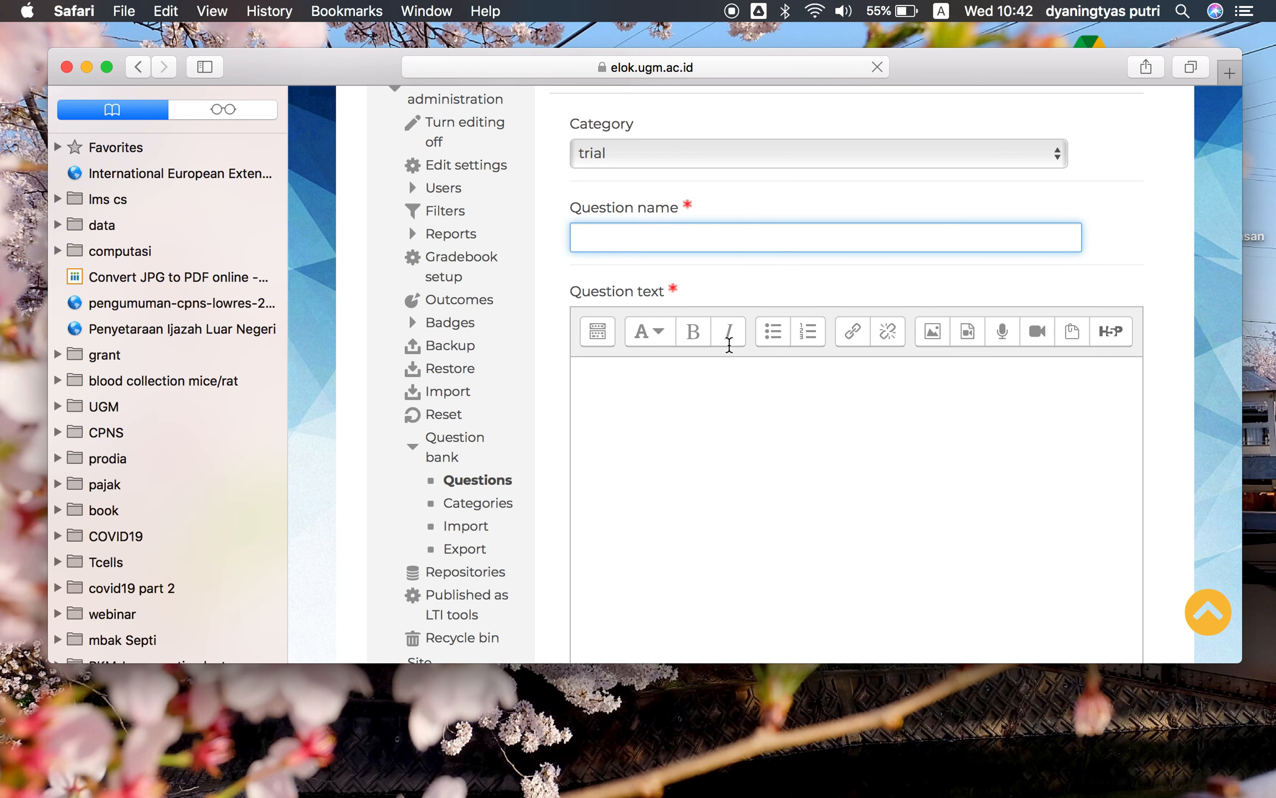
{"action": "scroll", "coordinate": [730, 349], "scroll_direction": "down", "scroll_amount": 10}
{"action": "scroll", "coordinate": [729, 354], "scroll_direction": "down", "scroll_amount": 10}
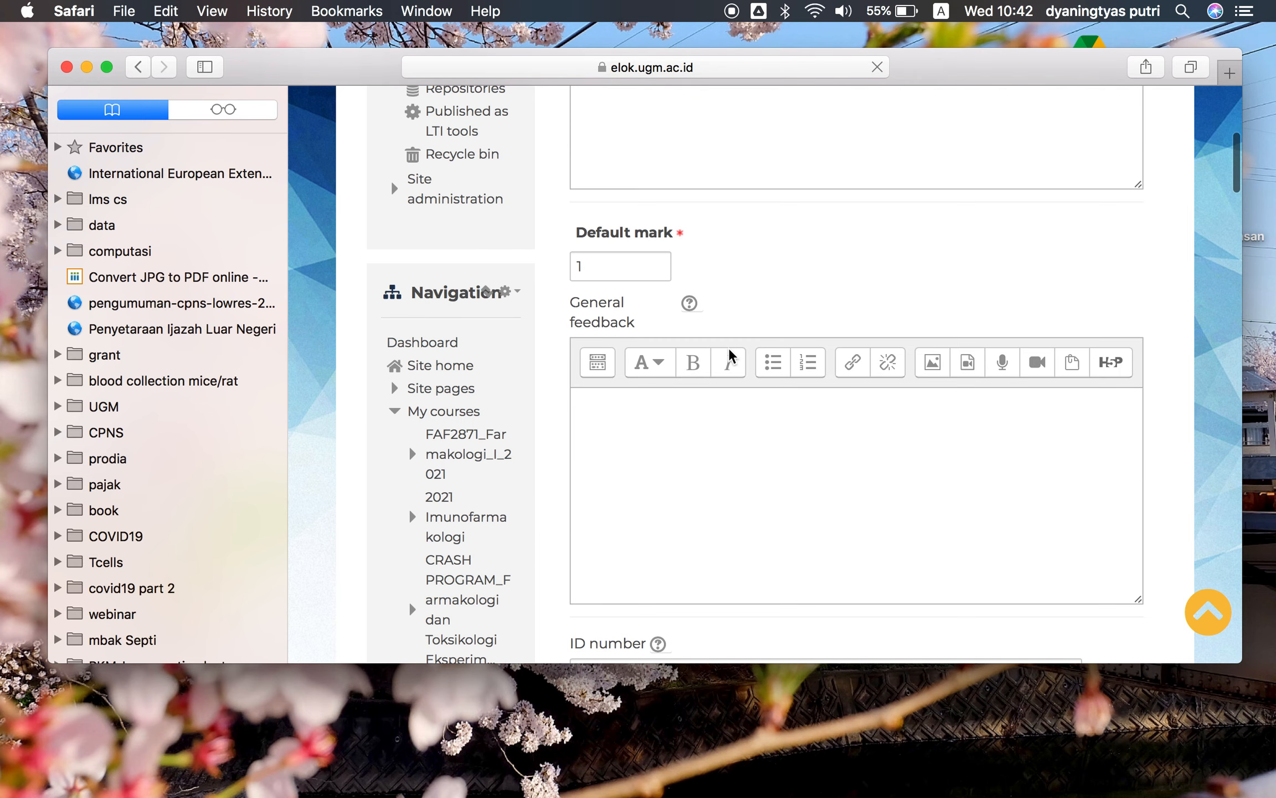
{"action": "scroll", "coordinate": [729, 353], "scroll_direction": "up", "scroll_amount": 15}
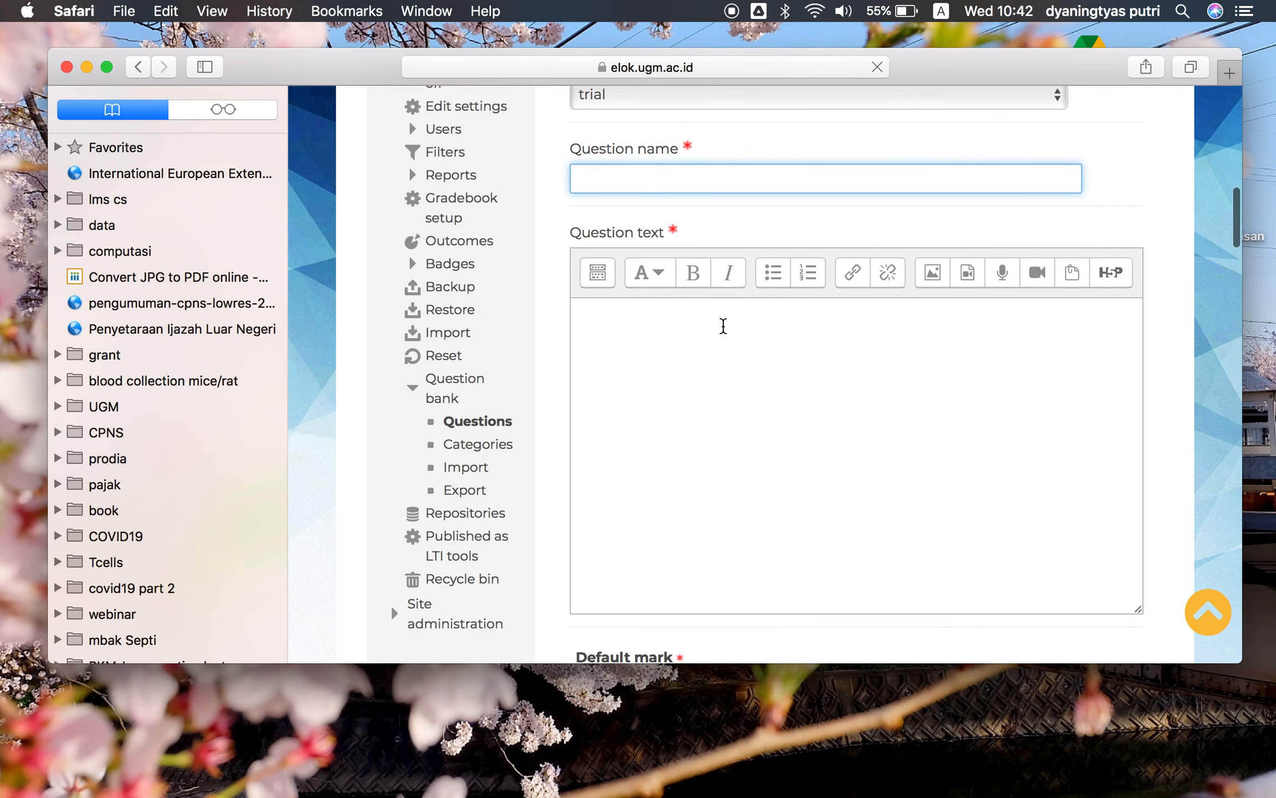
{"action": "scroll", "coordinate": [696, 216], "scroll_direction": "up", "scroll_amount": 1}
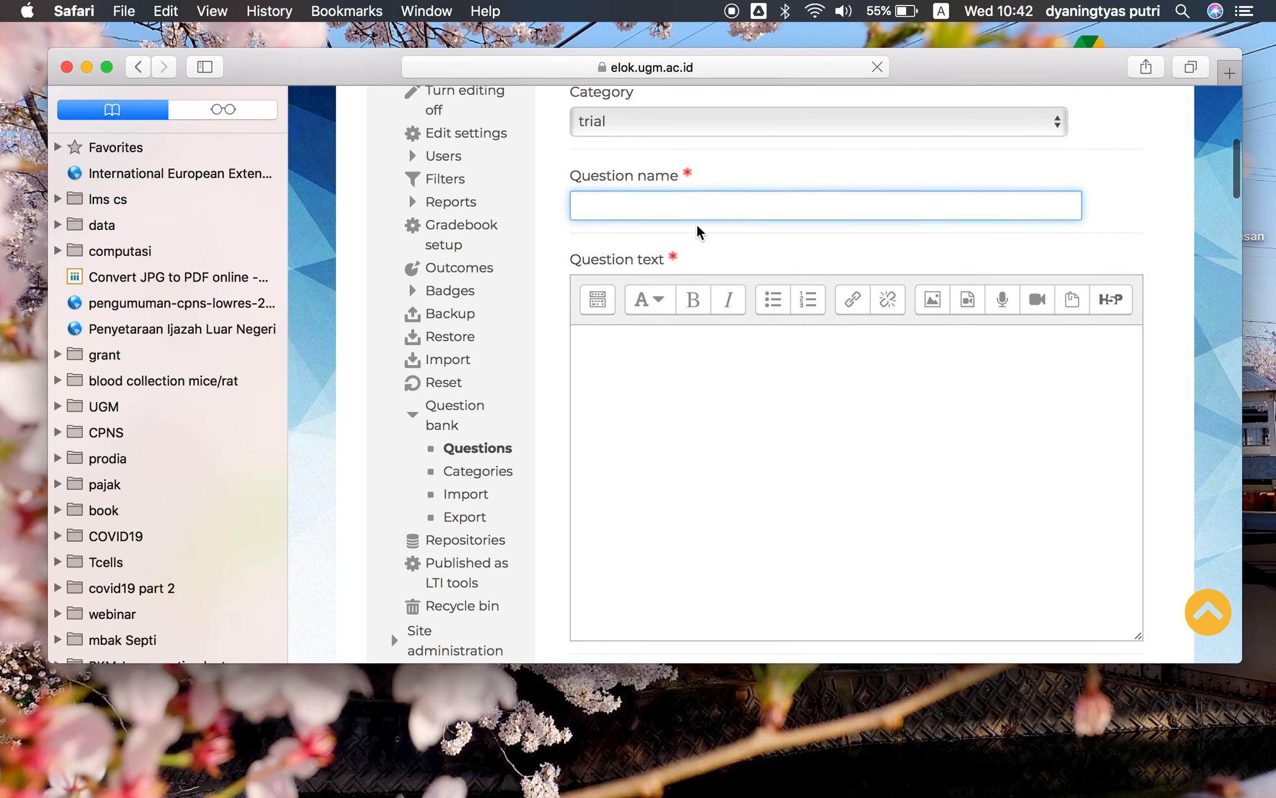
{"action": "key", "text": "F4"}
{"action": "left_click", "coordinate": [694, 260]}
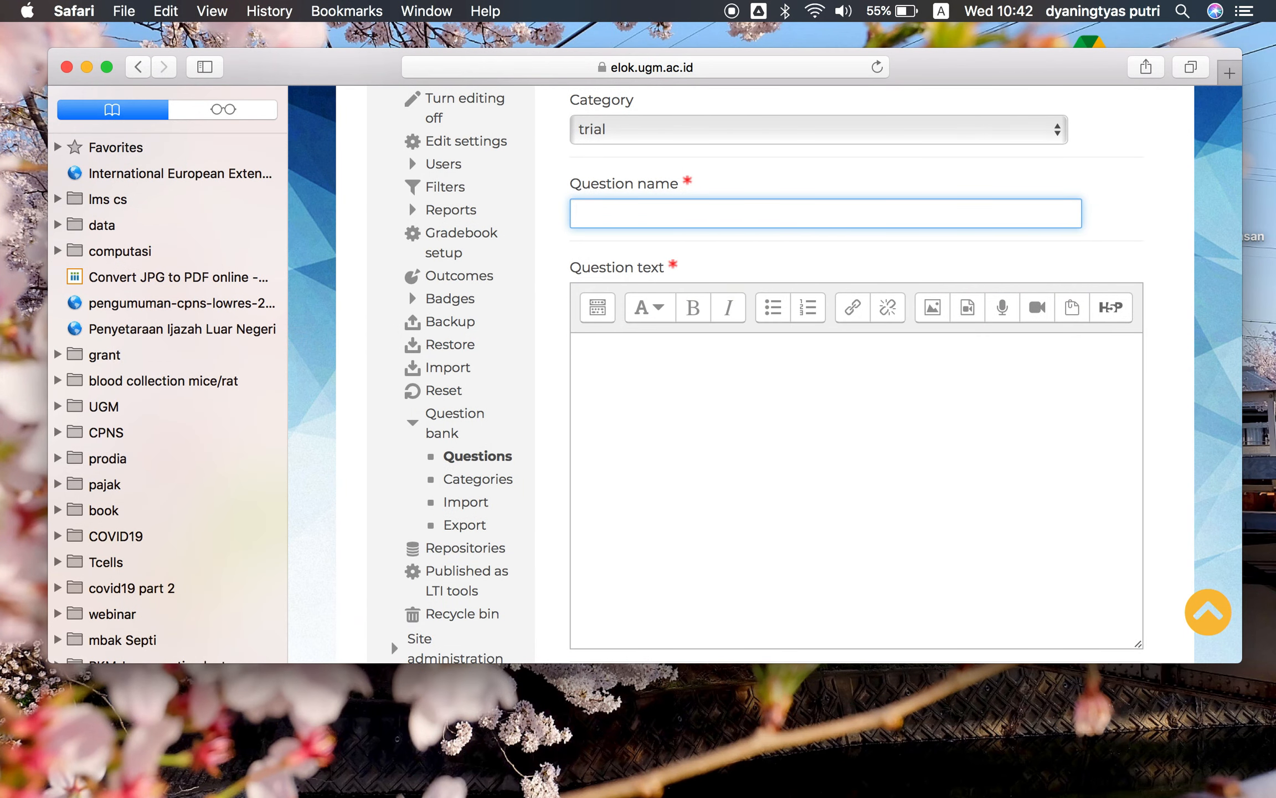
{"action": "type", "text": "UAS"}
Switch to the Word document of pretest questions and copy the second question's stem text
{"action": "left_click", "coordinate": [709, 419]}
{"action": "key", "text": "F3"}
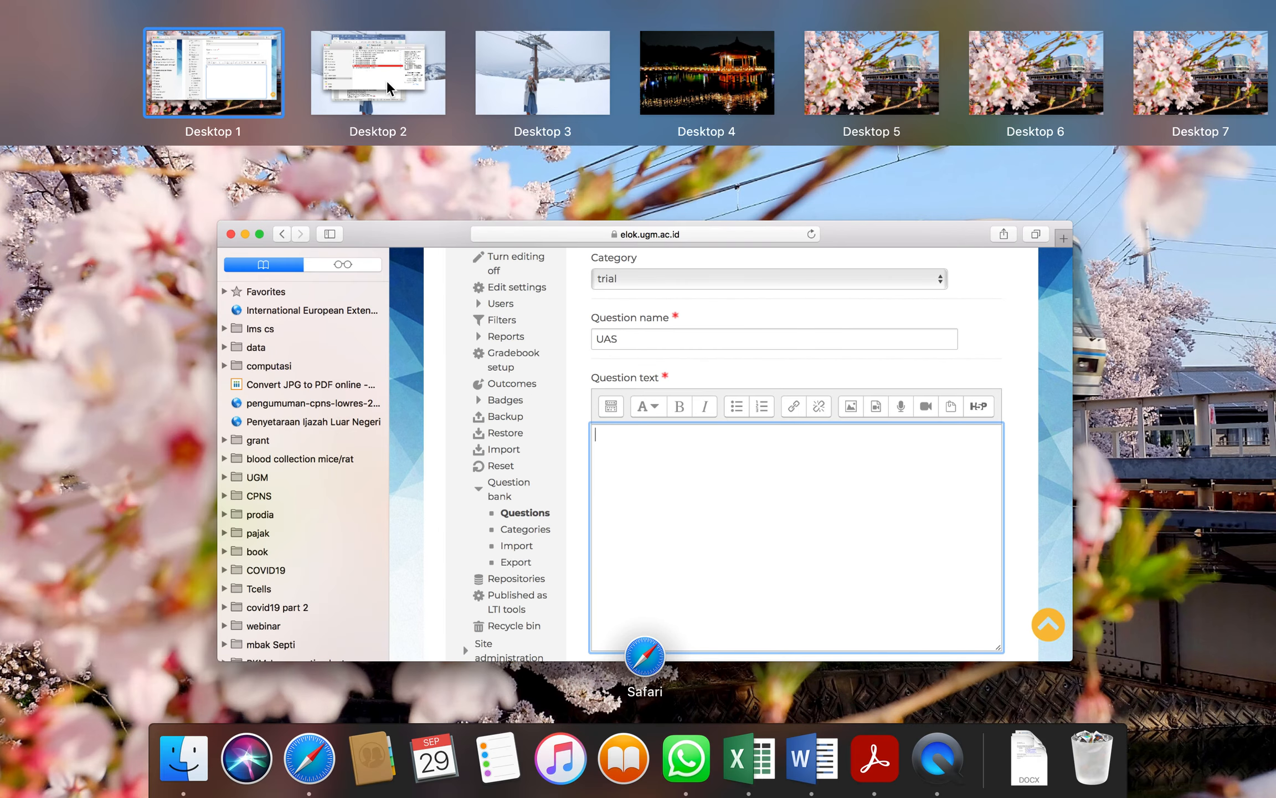
{"action": "left_click", "coordinate": [389, 88]}
{"action": "left_click", "coordinate": [685, 596]}
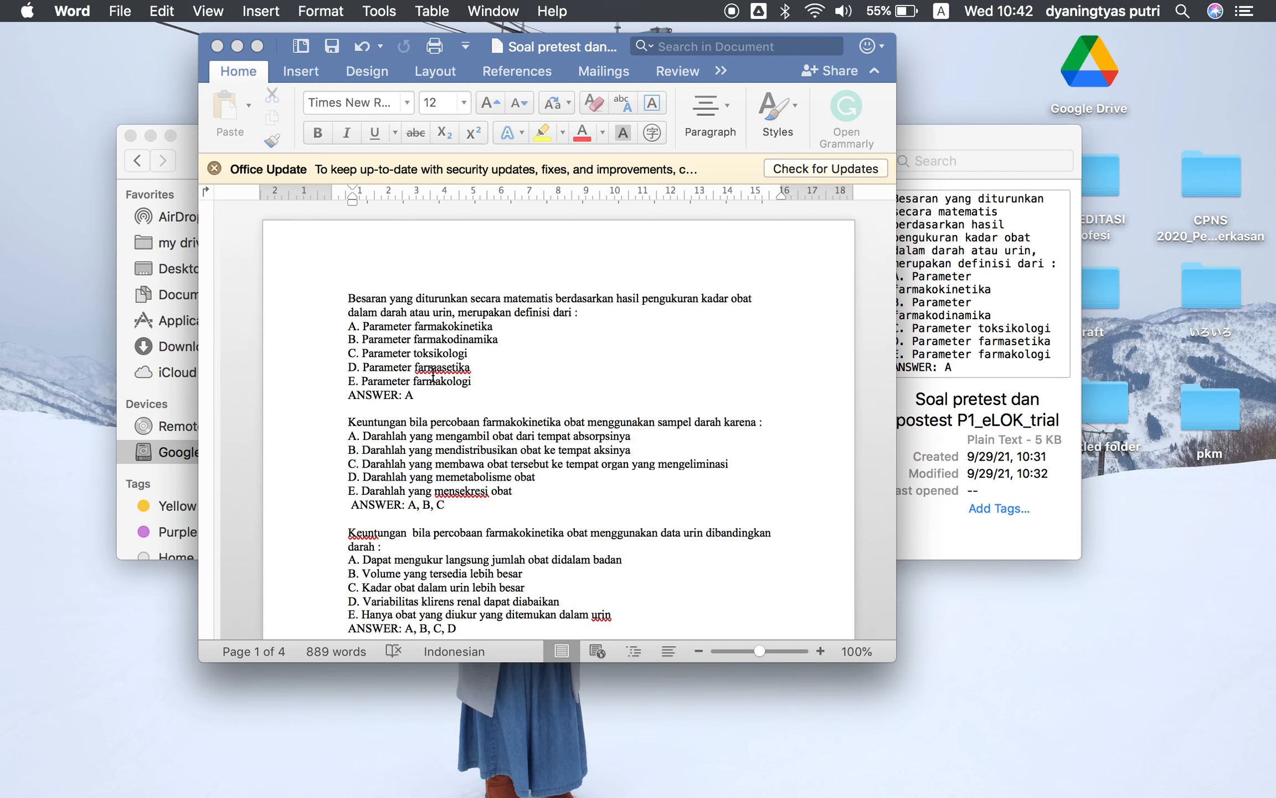
{"action": "left_click_drag", "start_coordinate": [348, 298], "coordinate": [566, 309]}
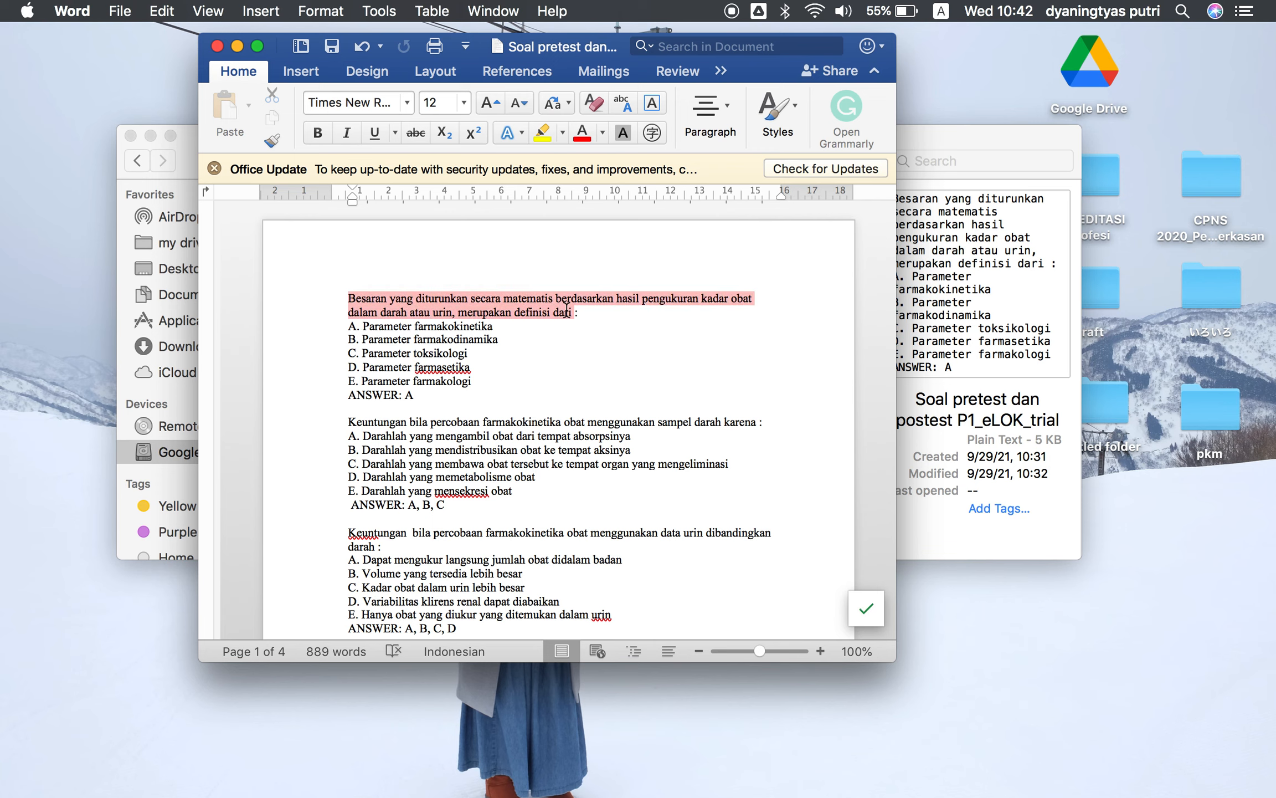
{"action": "left_click", "coordinate": [527, 450]}
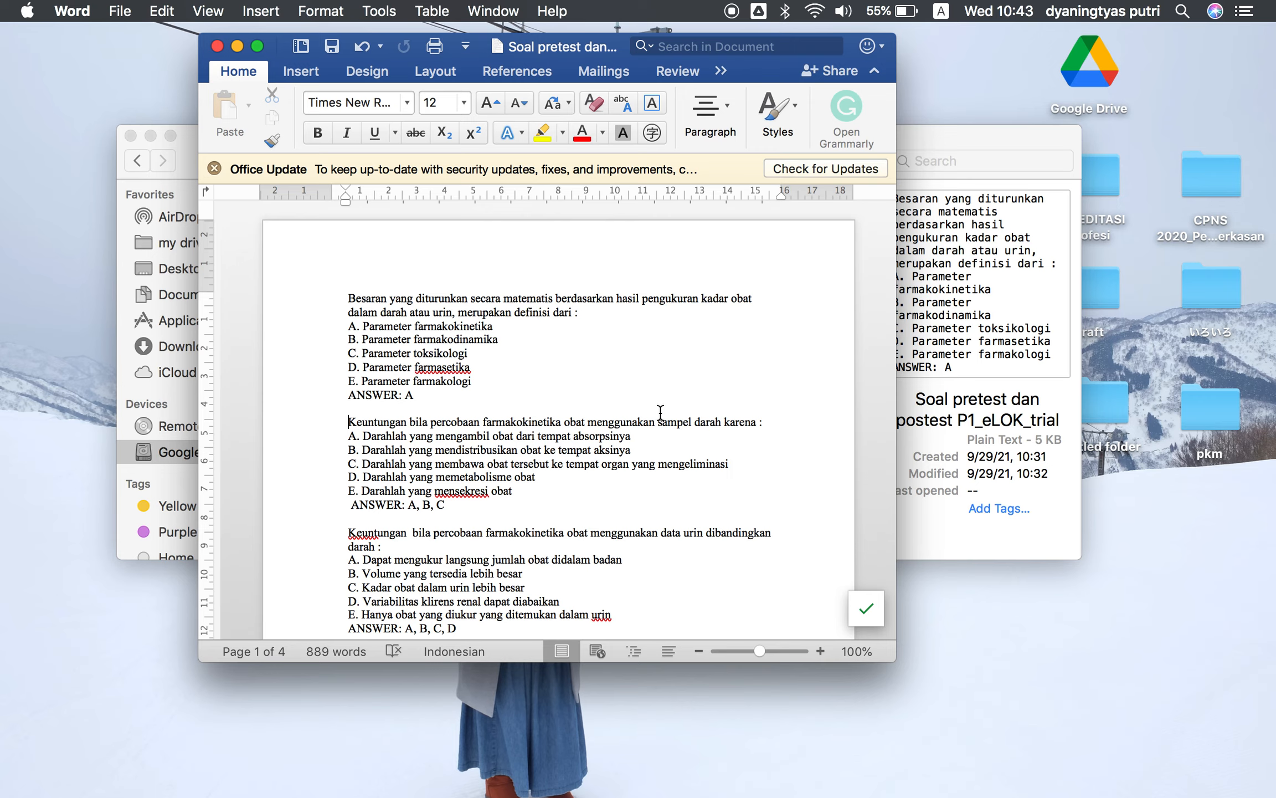
{"action": "left_click", "coordinate": [755, 422], "text": "shift"}
{"action": "key", "text": "super+c"}
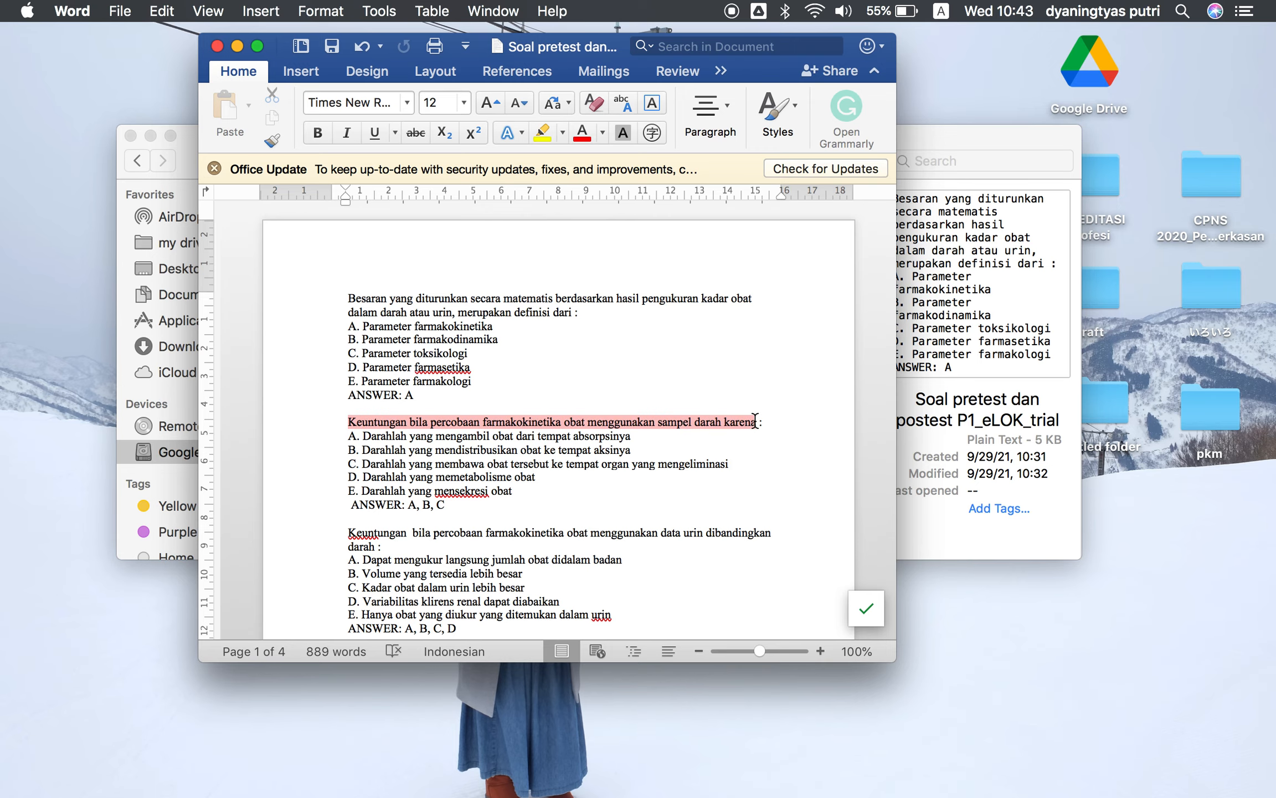
{"action": "key", "text": "ctrl+Up"}
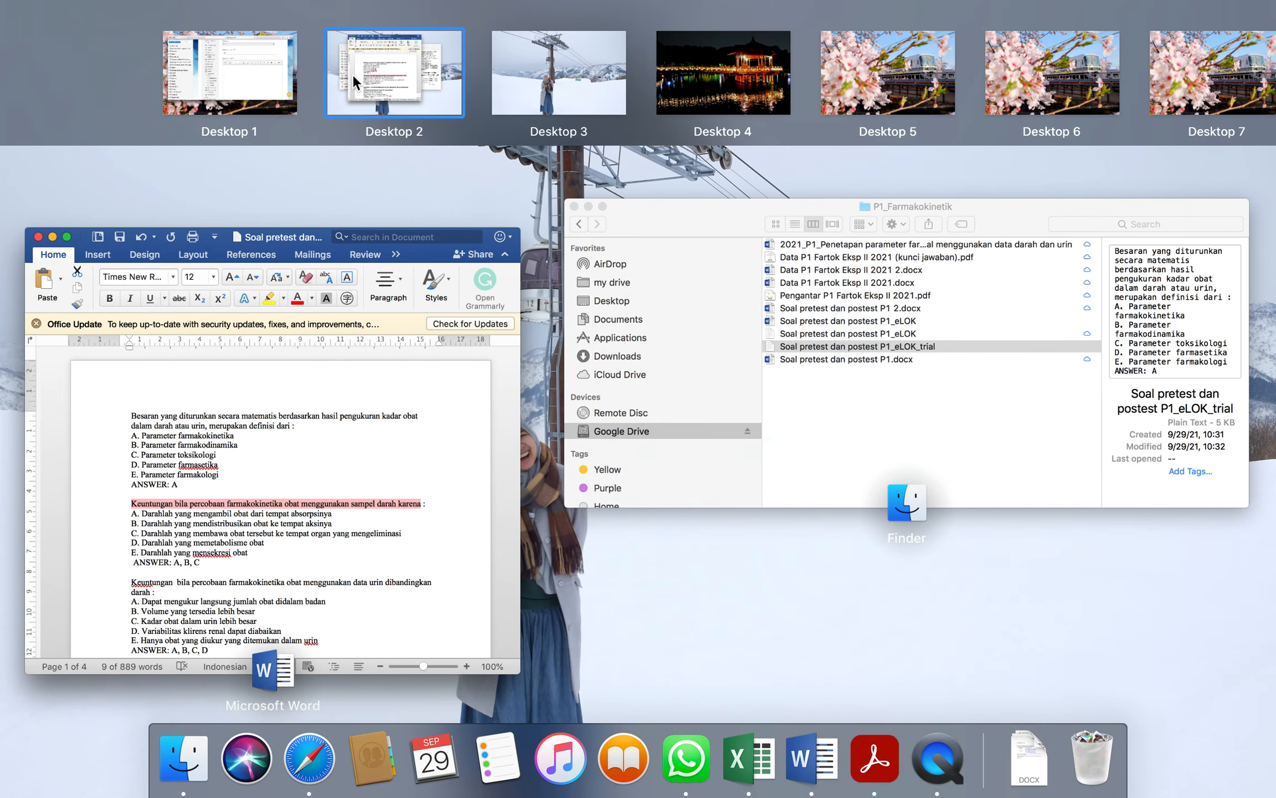
Return to the question form and paste the copied stem into the question text
{"action": "left_click", "coordinate": [259, 69]}
{"action": "left_click", "coordinate": [698, 391]}
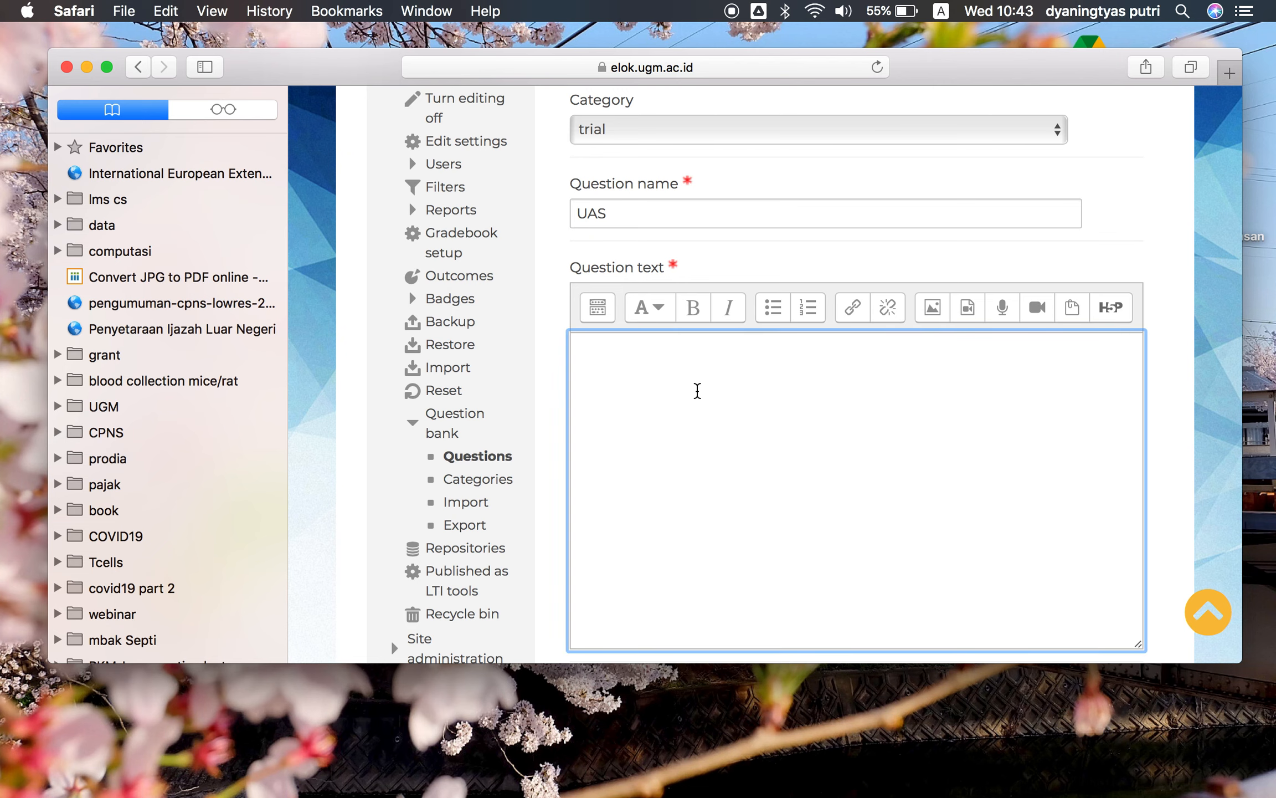
{"action": "key", "text": "super+v"}
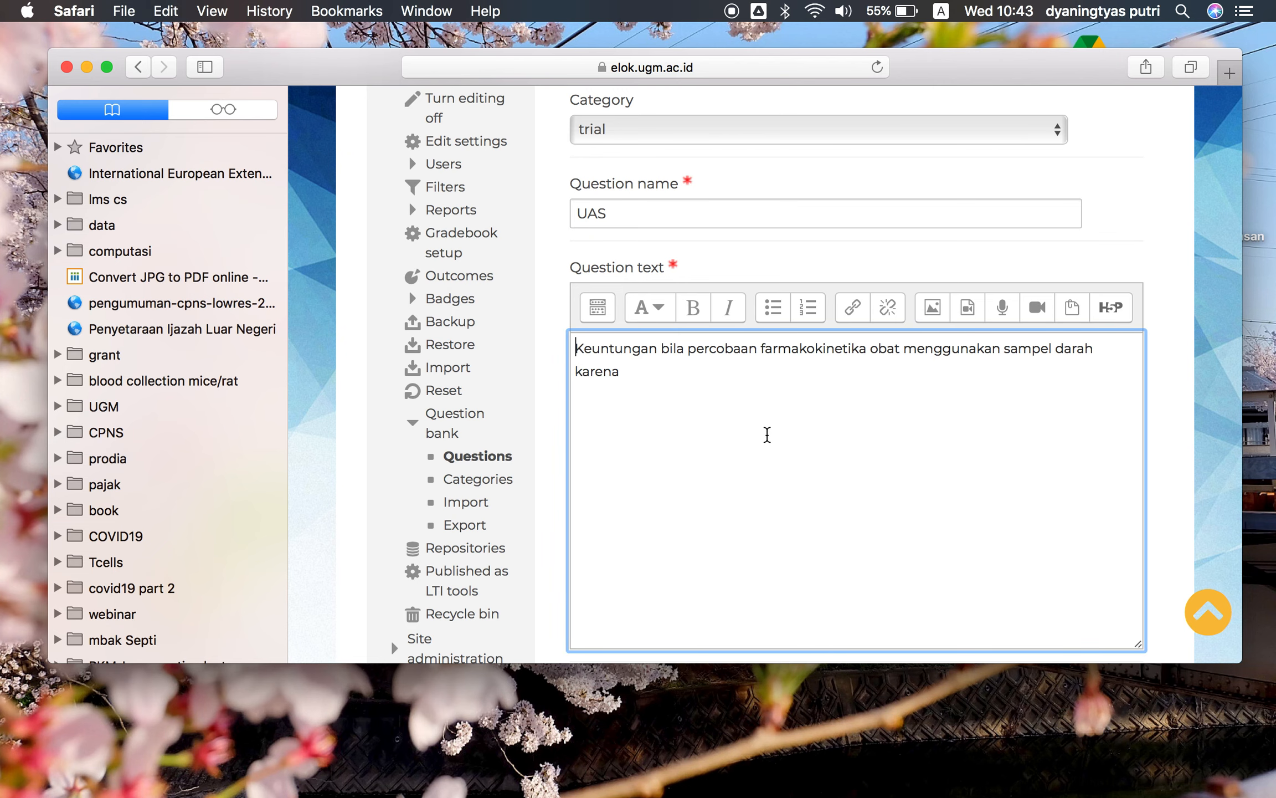
Set the question to allow multiple answers
{"action": "scroll", "coordinate": [767, 434], "scroll_direction": "down", "scroll_amount": 5}
{"action": "scroll", "coordinate": [767, 435], "scroll_direction": "down", "scroll_amount": 5}
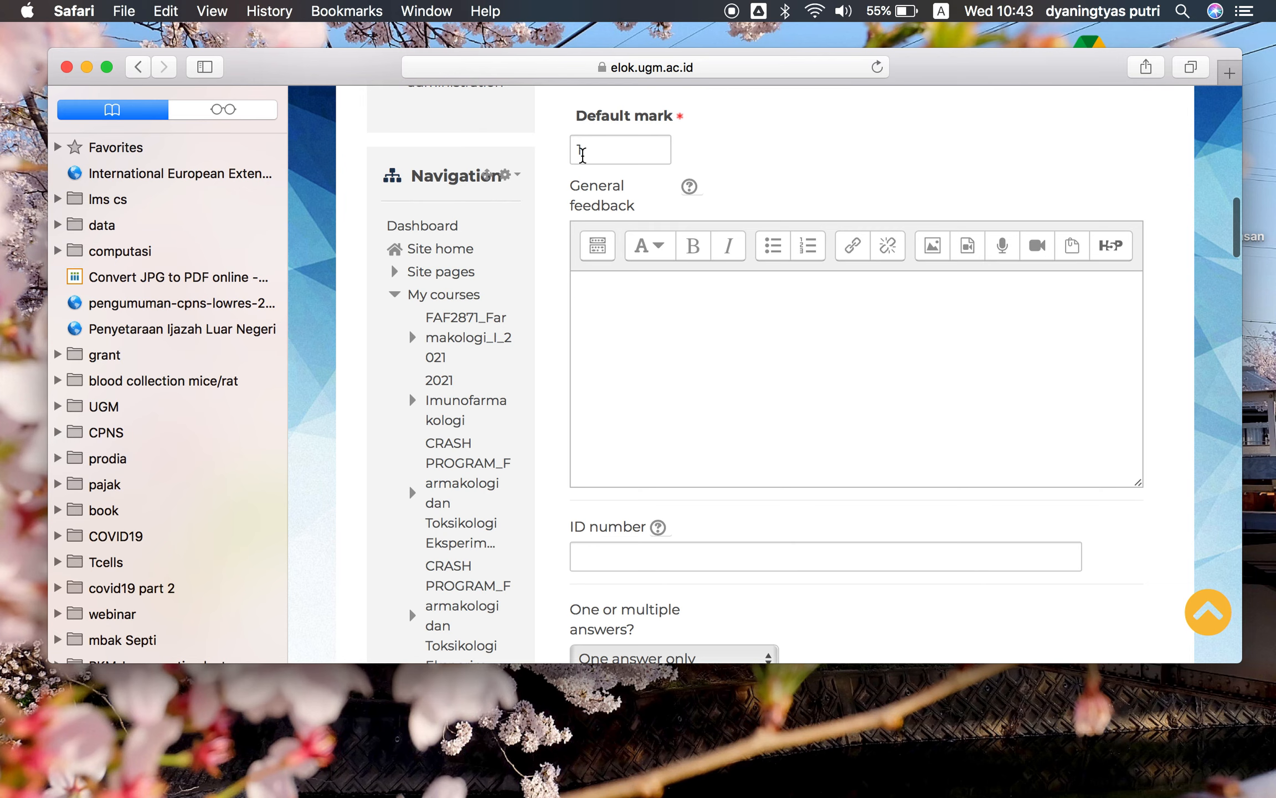
{"action": "scroll", "coordinate": [678, 279], "scroll_direction": "down", "scroll_amount": 5}
{"action": "scroll", "coordinate": [681, 281], "scroll_direction": "down", "scroll_amount": 1}
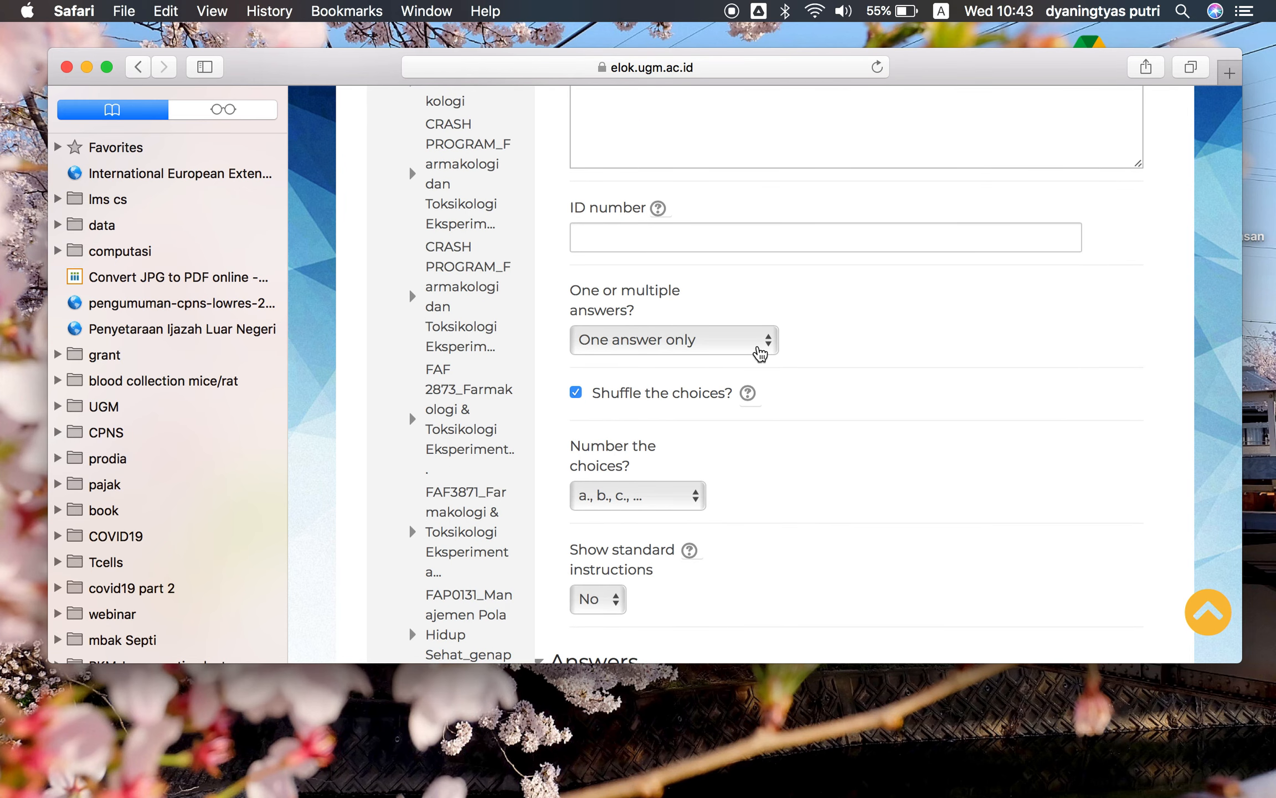
{"action": "left_click", "coordinate": [760, 353]}
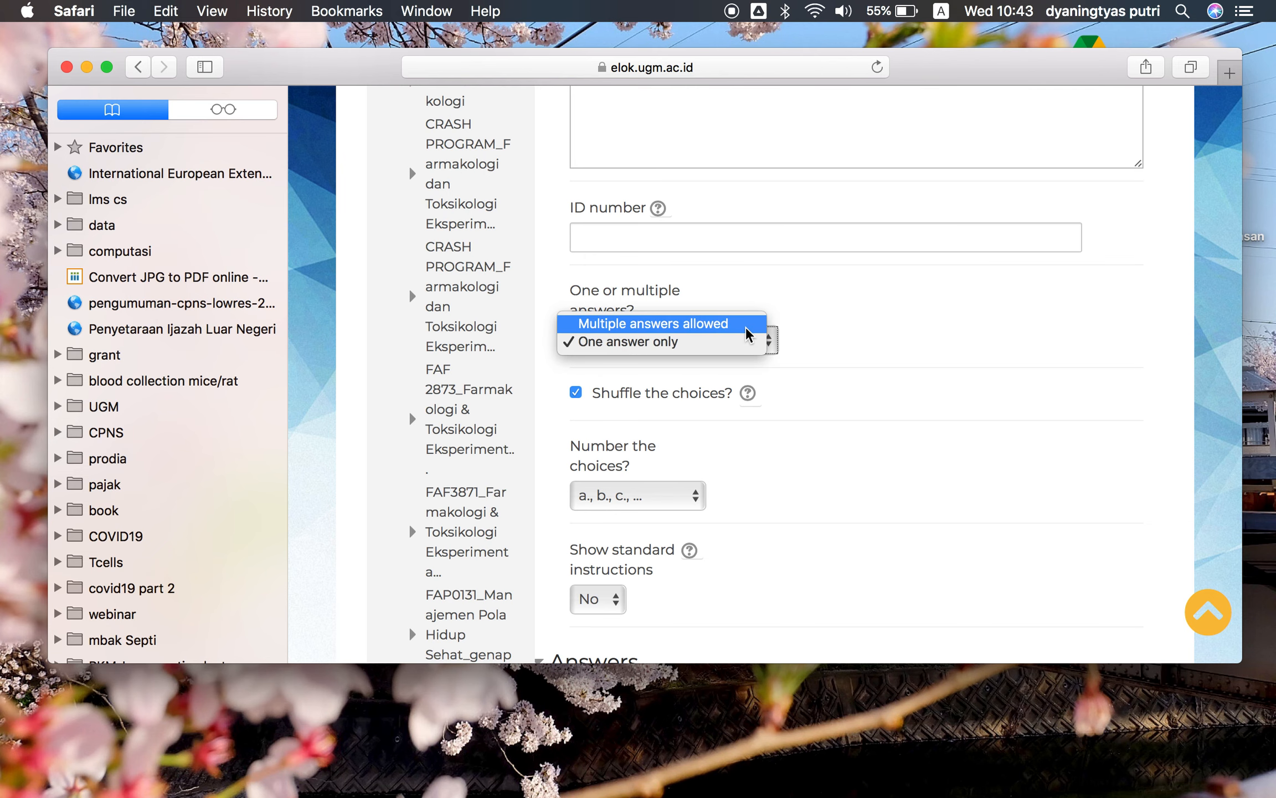
{"action": "left_click", "coordinate": [748, 324]}
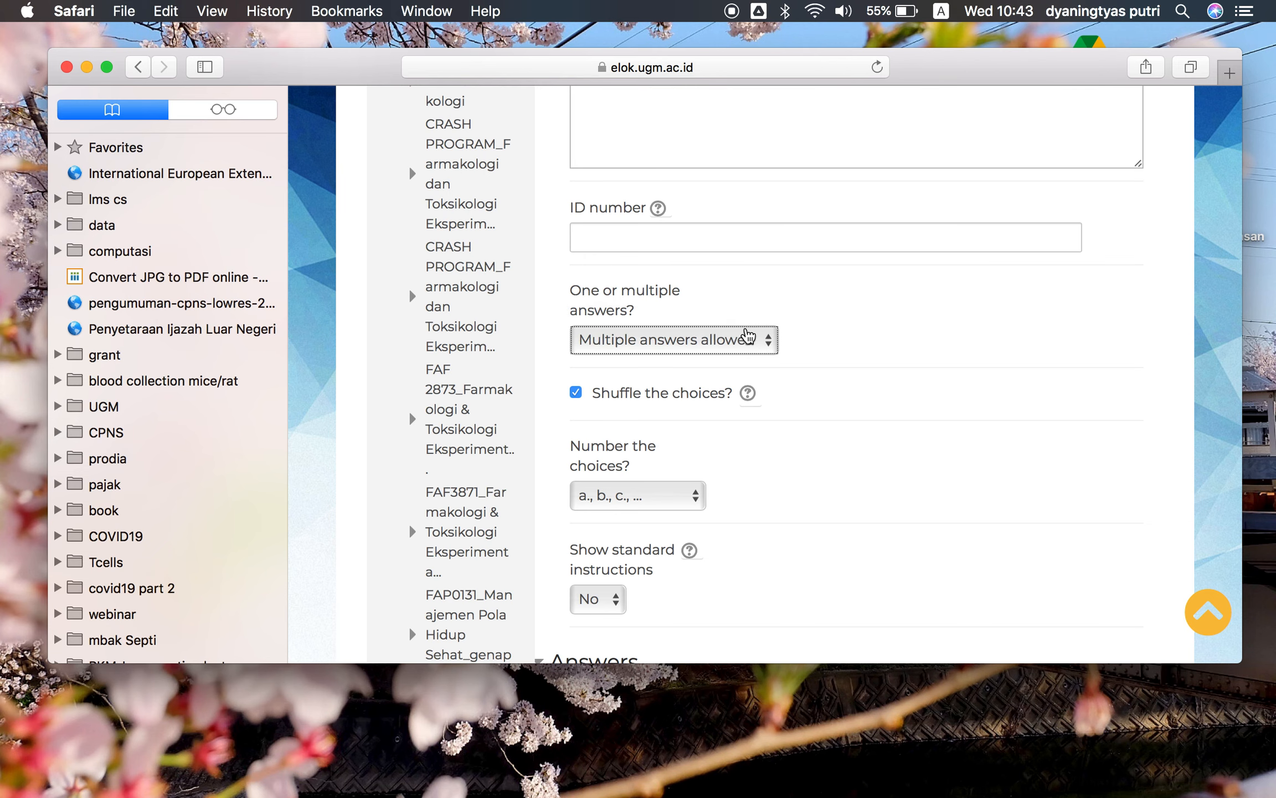
{"action": "scroll", "coordinate": [764, 402], "scroll_direction": "down", "scroll_amount": 3}
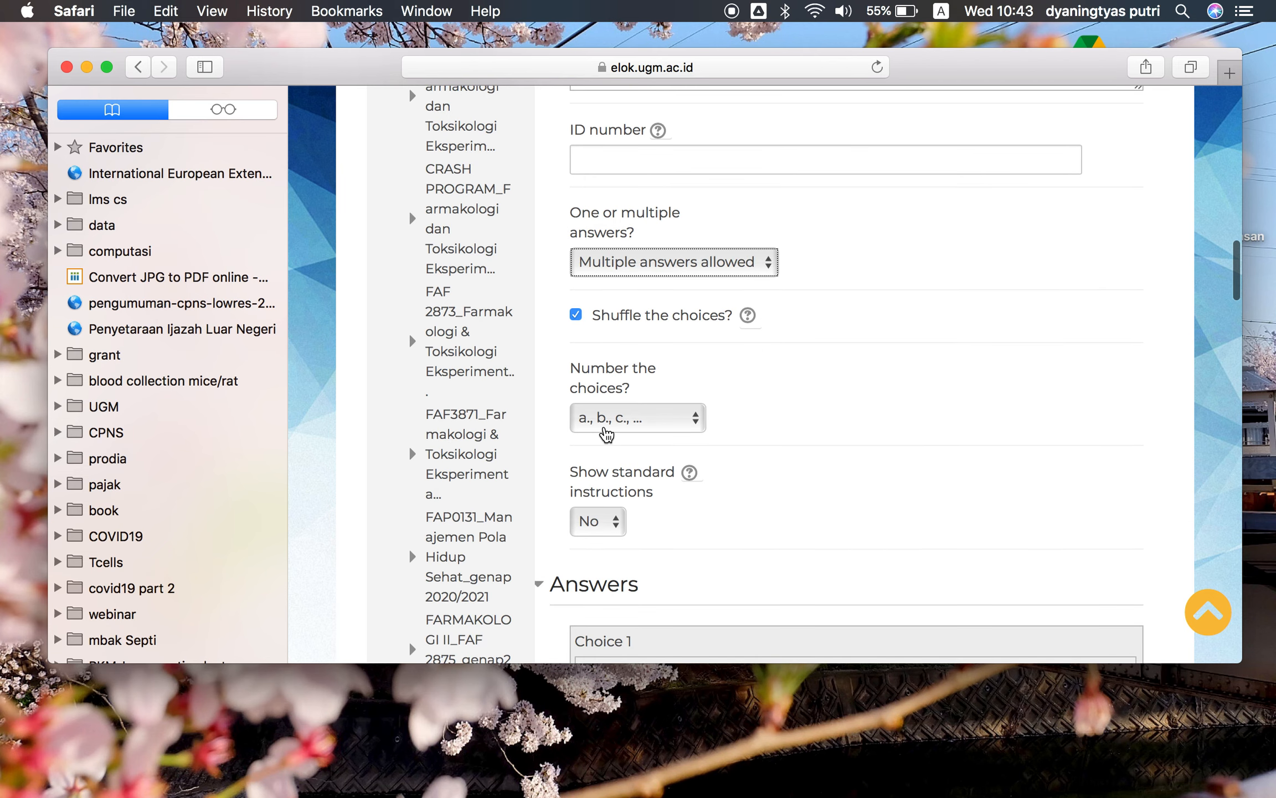
Set the answer choices to use no numbering
{"action": "left_click", "coordinate": [697, 416]}
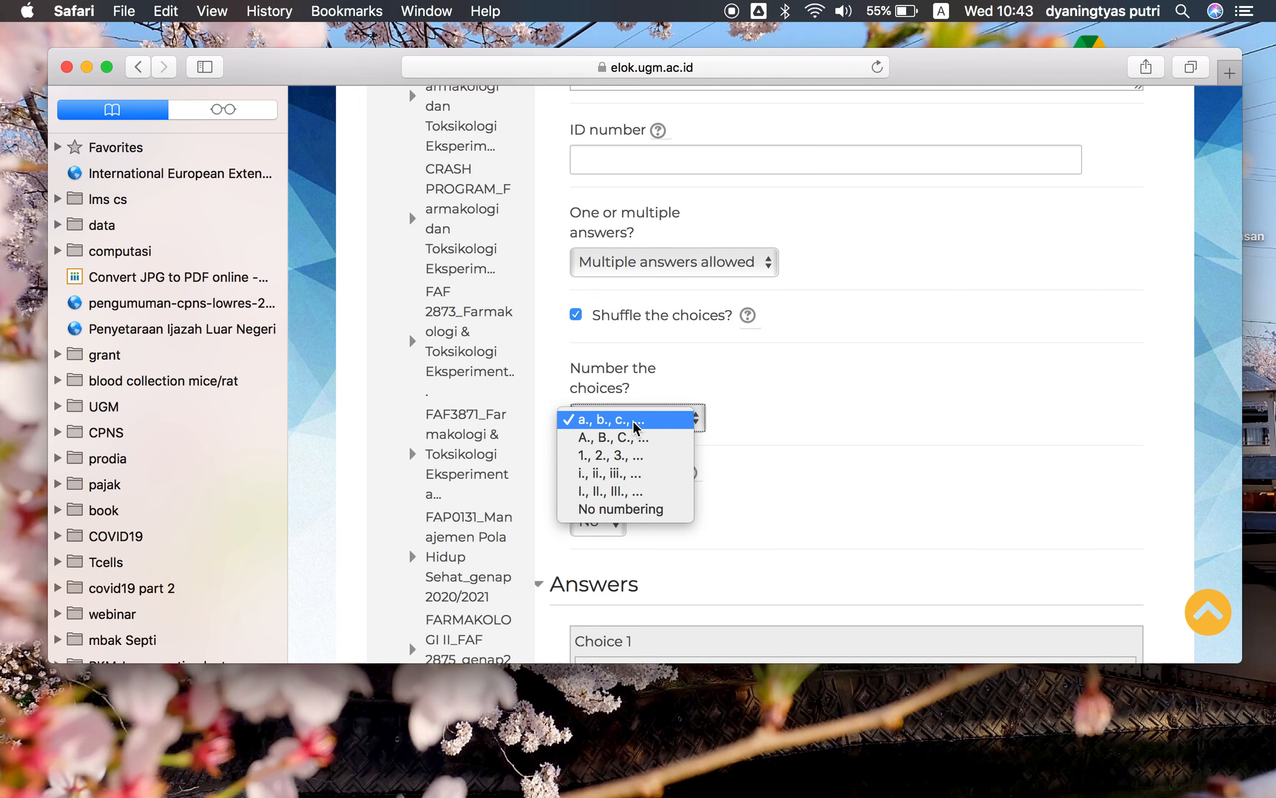
{"action": "left_click", "coordinate": [796, 437]}
{"action": "scroll", "coordinate": [775, 466], "scroll_direction": "up", "scroll_amount": 1}
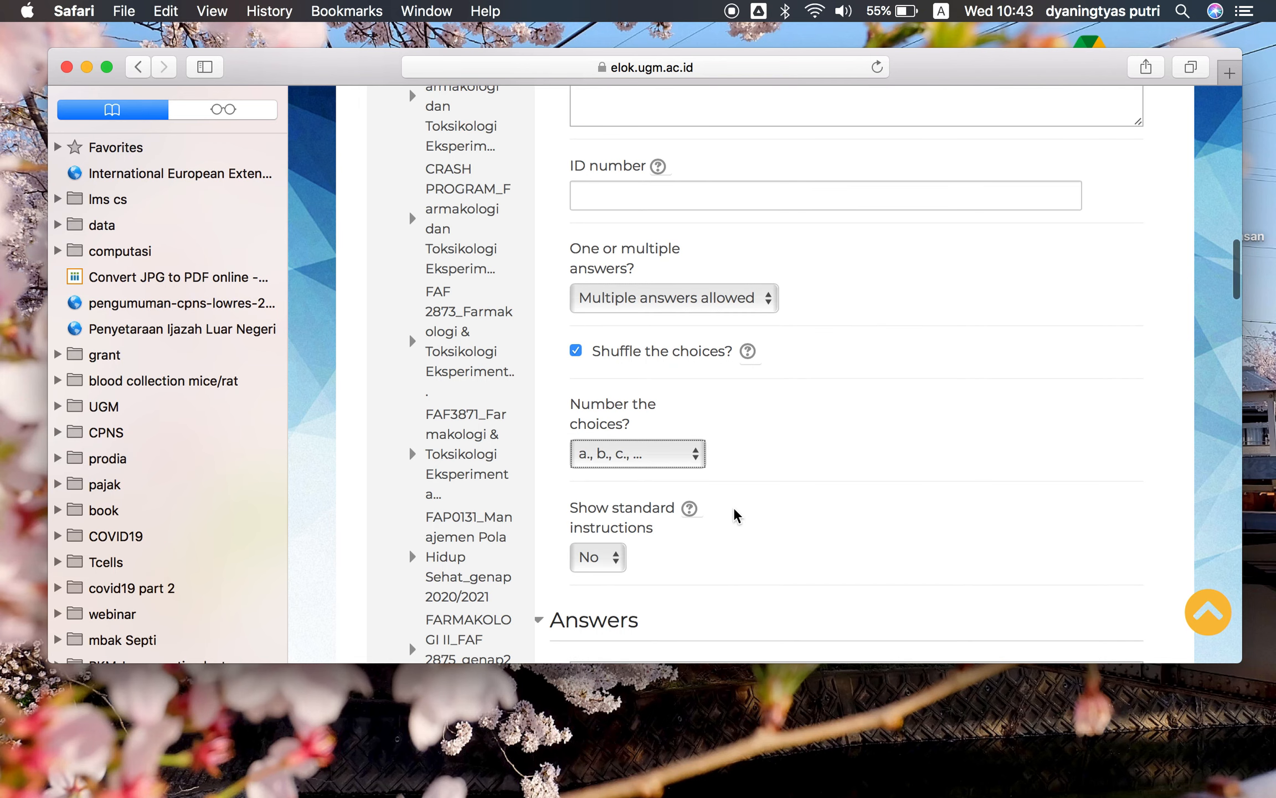
{"action": "left_click", "coordinate": [695, 455]}
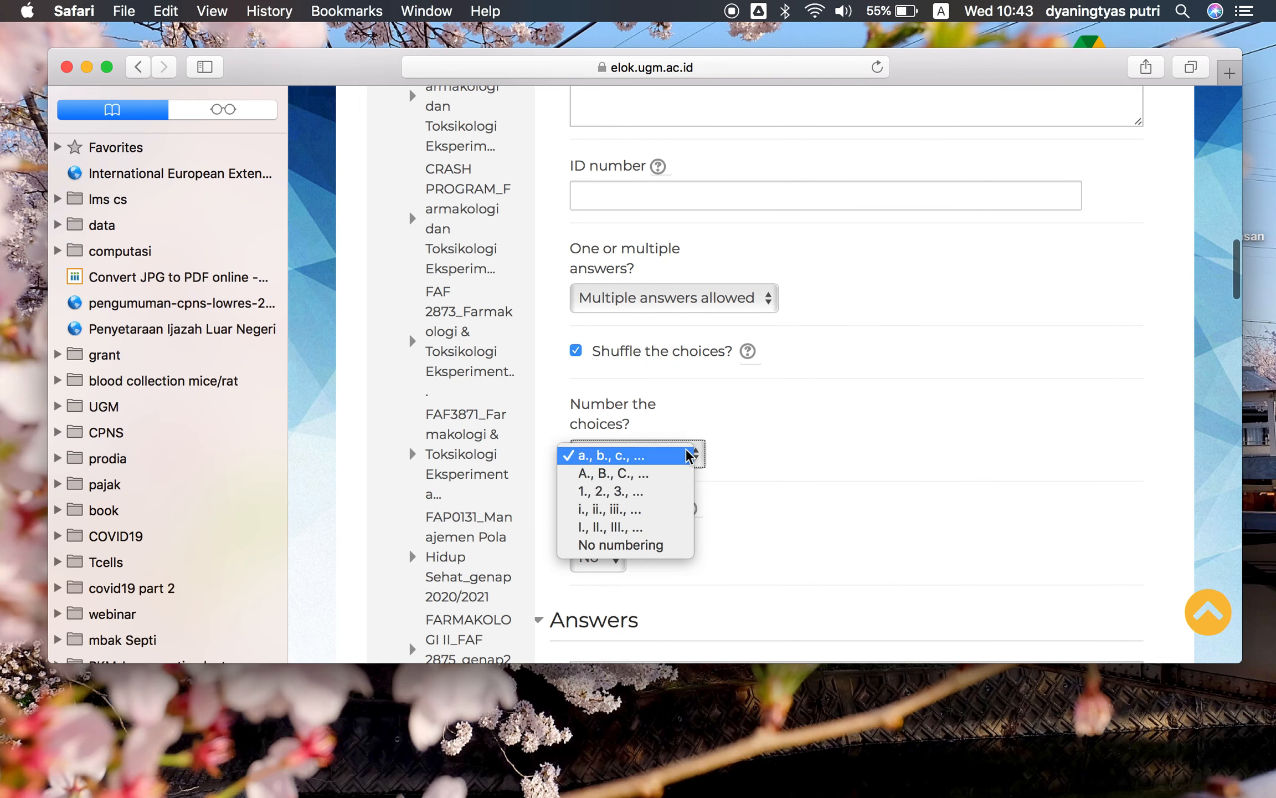
{"action": "left_click", "coordinate": [655, 549]}
Switch to the Word document and copy the second question's option A text
{"action": "scroll", "coordinate": [908, 423], "scroll_direction": "down", "scroll_amount": 3}
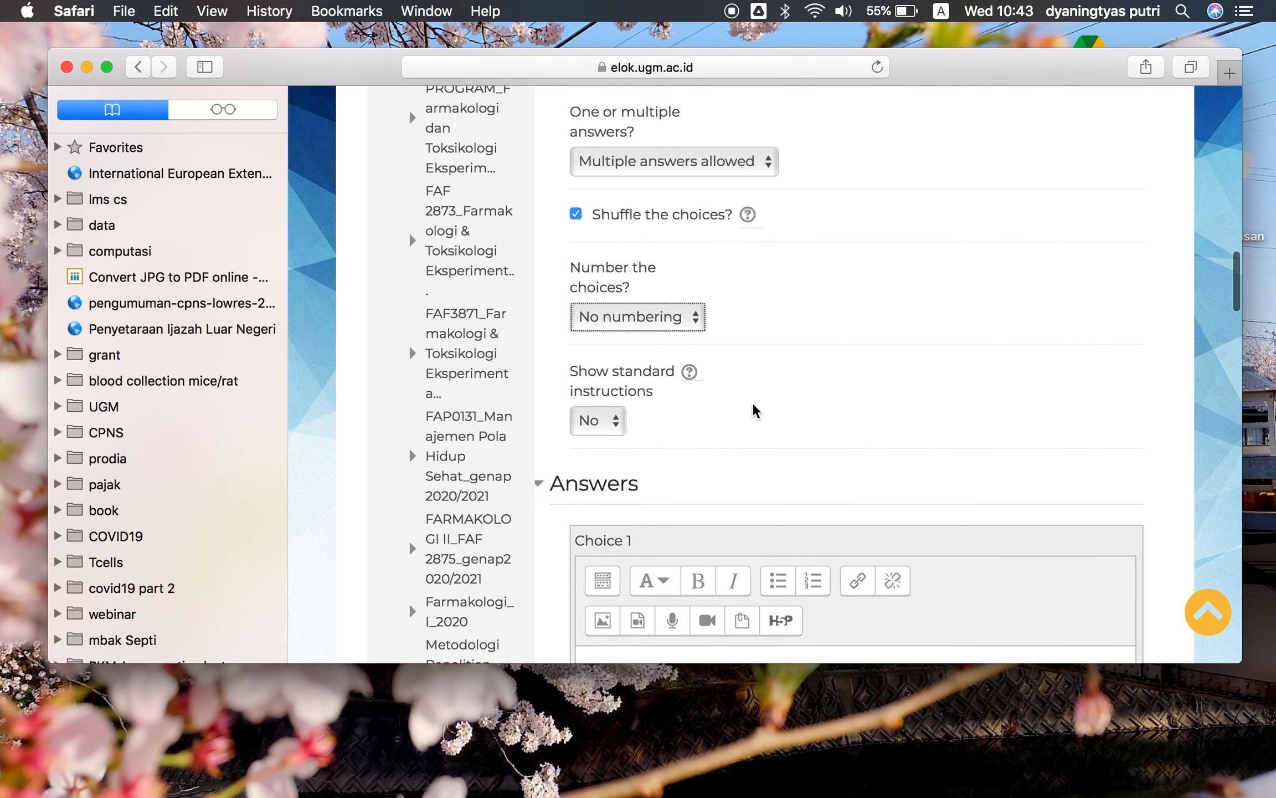
{"action": "scroll", "coordinate": [754, 407], "scroll_direction": "down", "scroll_amount": 4}
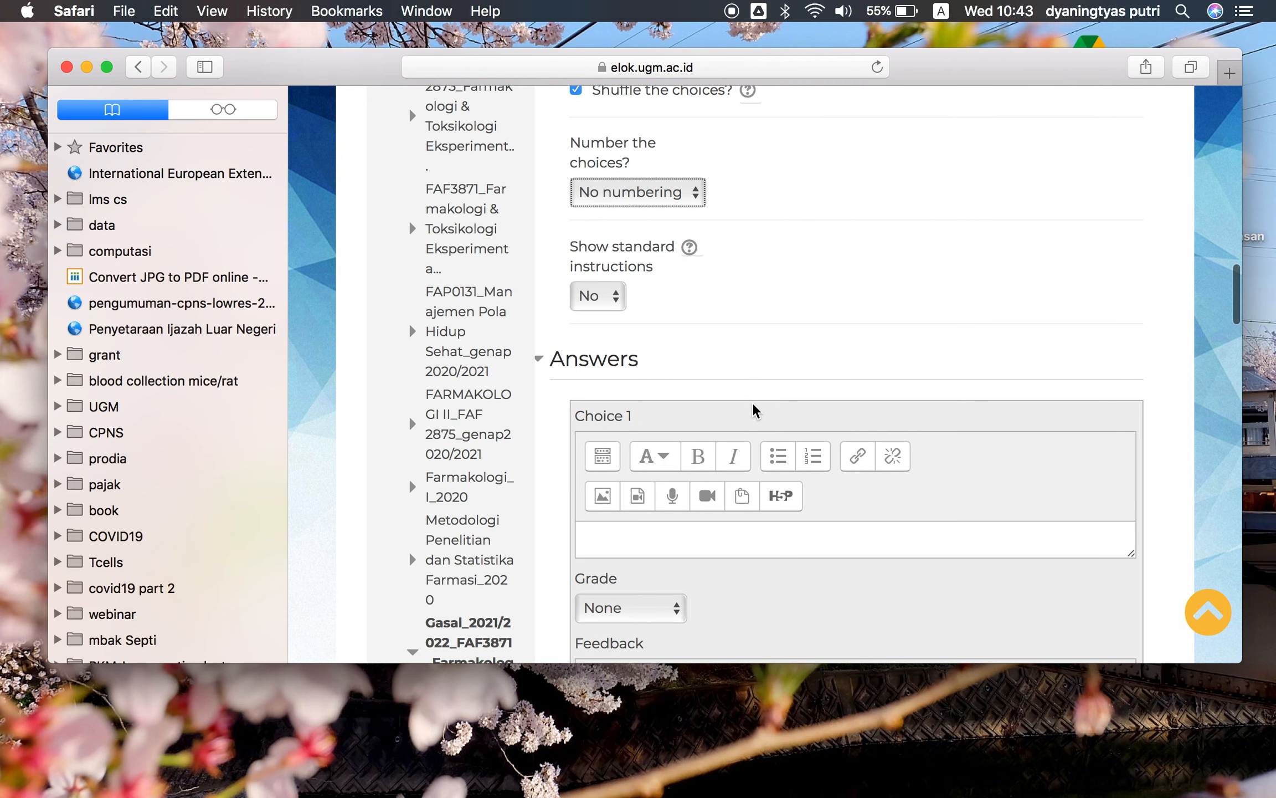
{"action": "scroll", "coordinate": [754, 410], "scroll_direction": "down", "scroll_amount": 2}
{"action": "scroll", "coordinate": [754, 410], "scroll_direction": "down", "scroll_amount": 2}
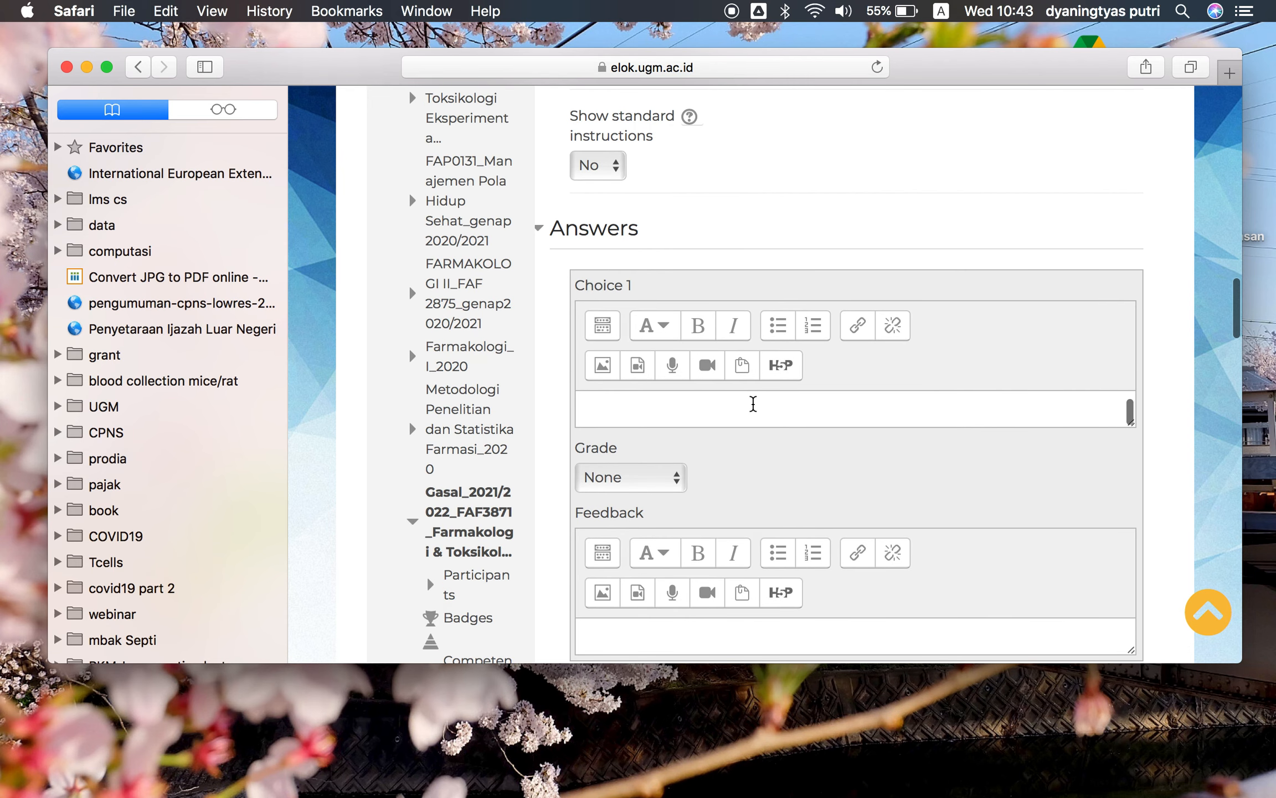
{"action": "left_click", "coordinate": [754, 404]}
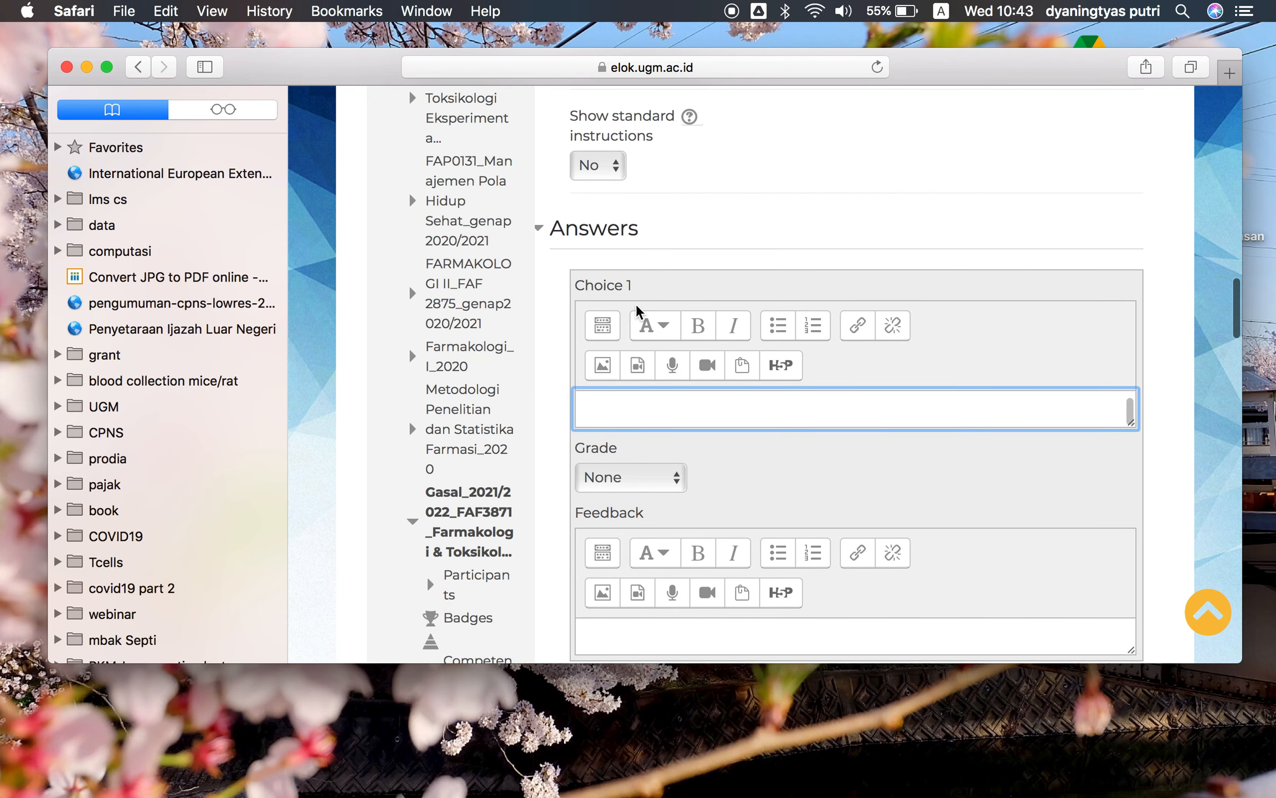
{"action": "key", "text": "ctrl+Up"}
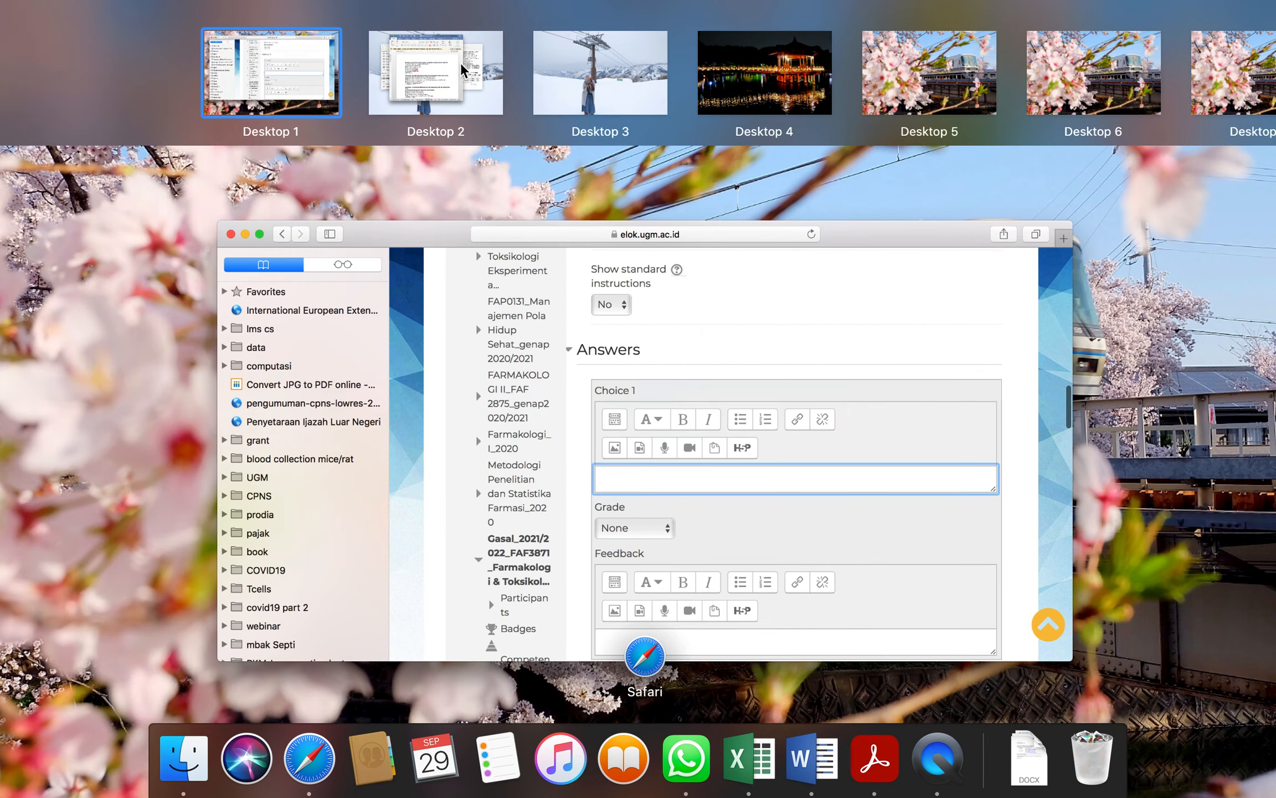
{"action": "left_click", "coordinate": [444, 73]}
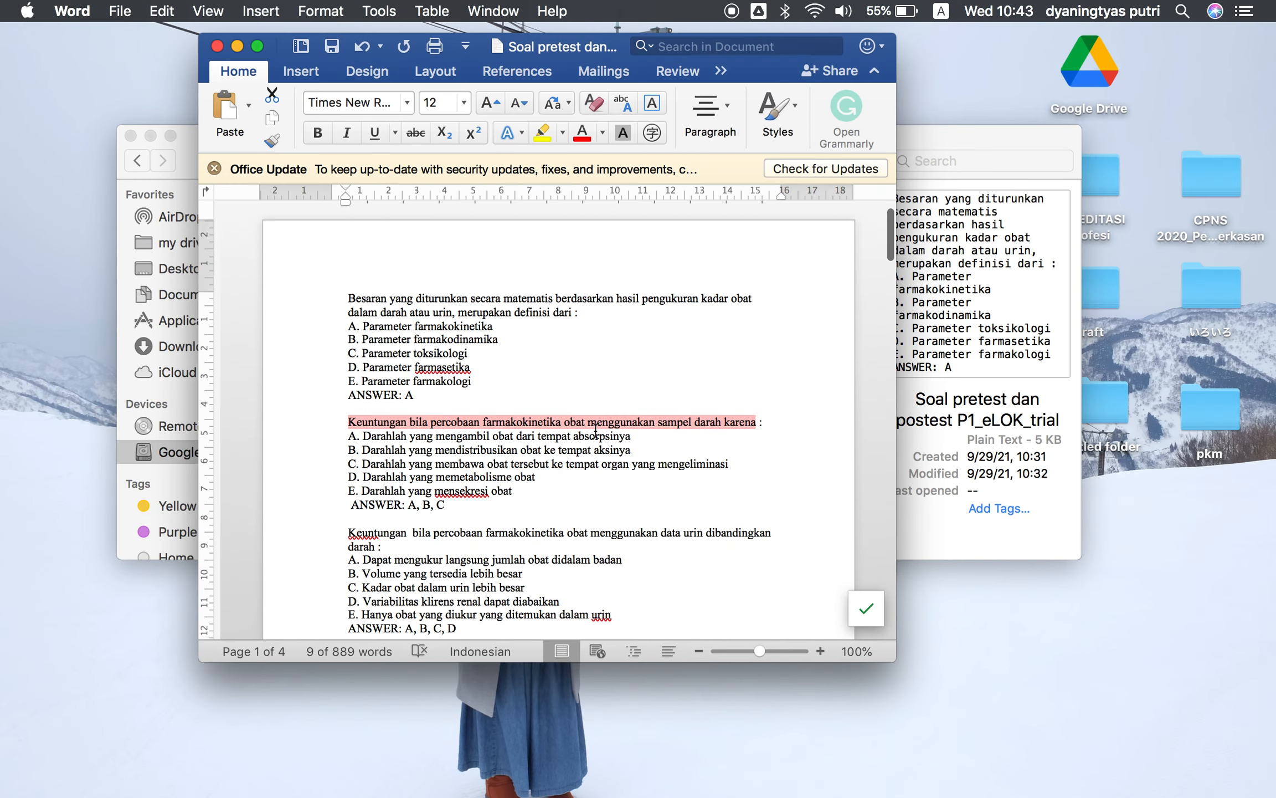
{"action": "left_click_drag", "start_coordinate": [631, 437], "coordinate": [362, 437]}
{"action": "key", "text": "super+c"}
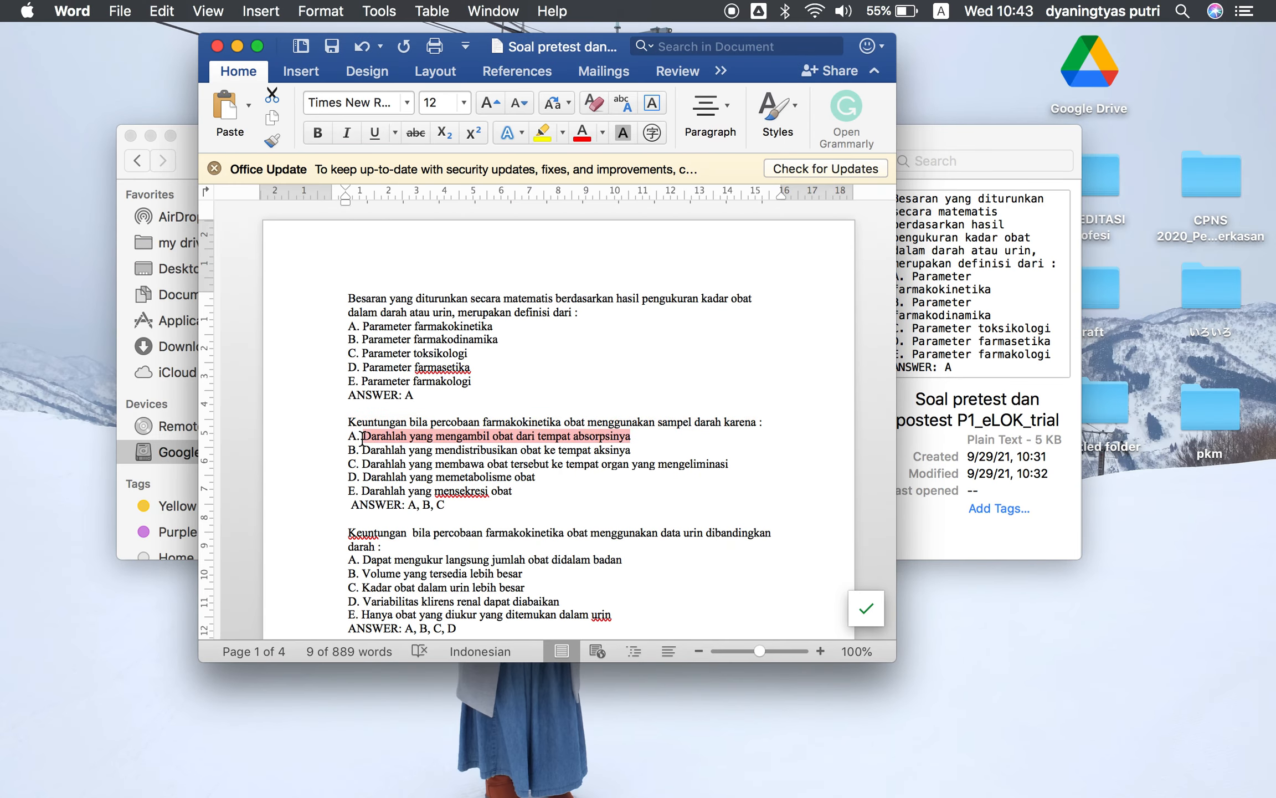
Return to the question form and paste the copied text as Choice 1
{"action": "key", "text": "ctrl+Up"}
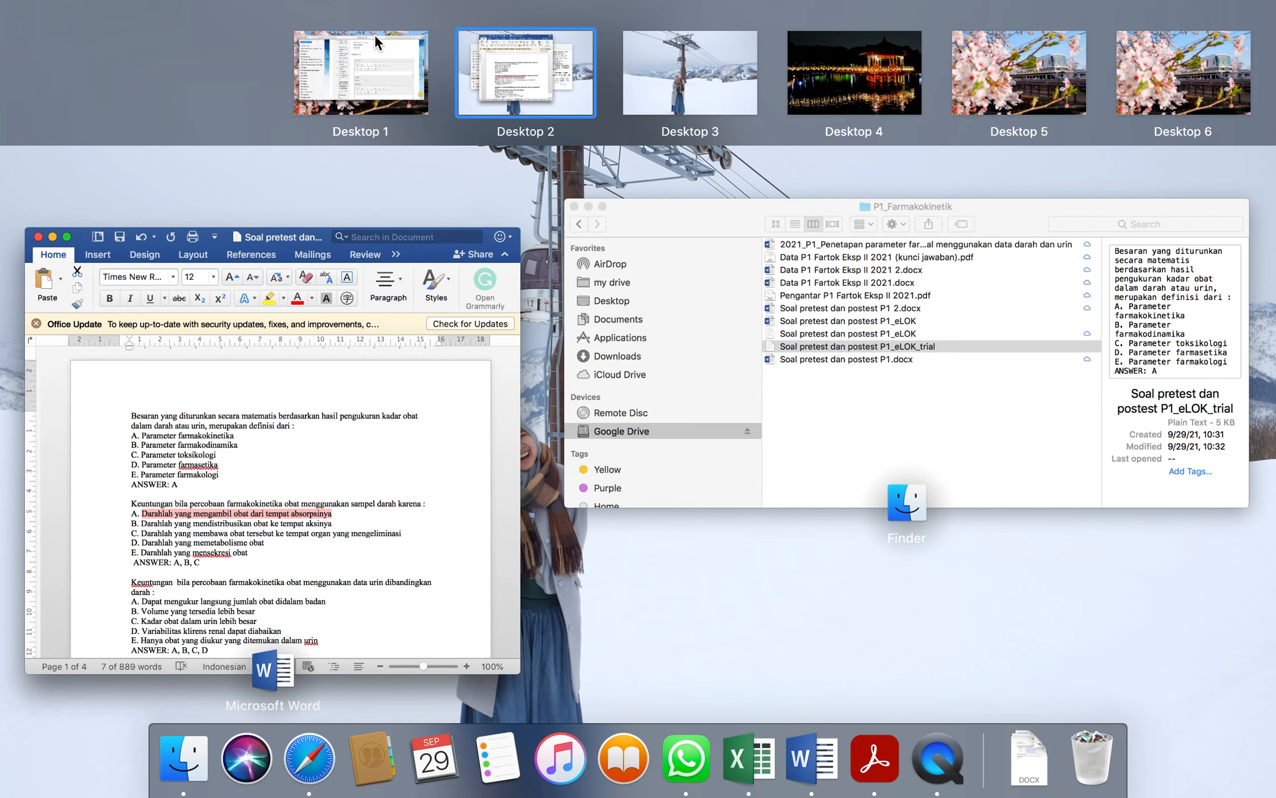
{"action": "left_click", "coordinate": [366, 56]}
{"action": "left_click", "coordinate": [717, 412]}
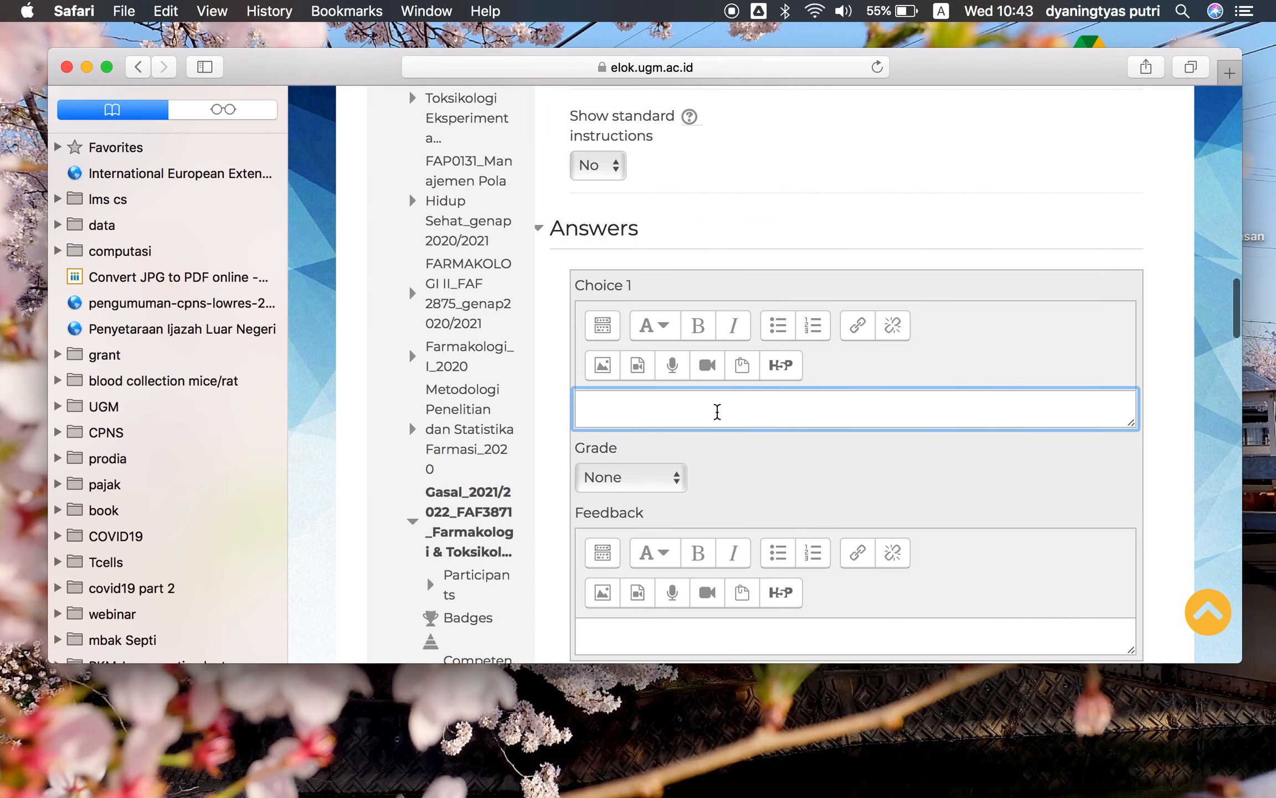
{"action": "key", "text": "super+v"}
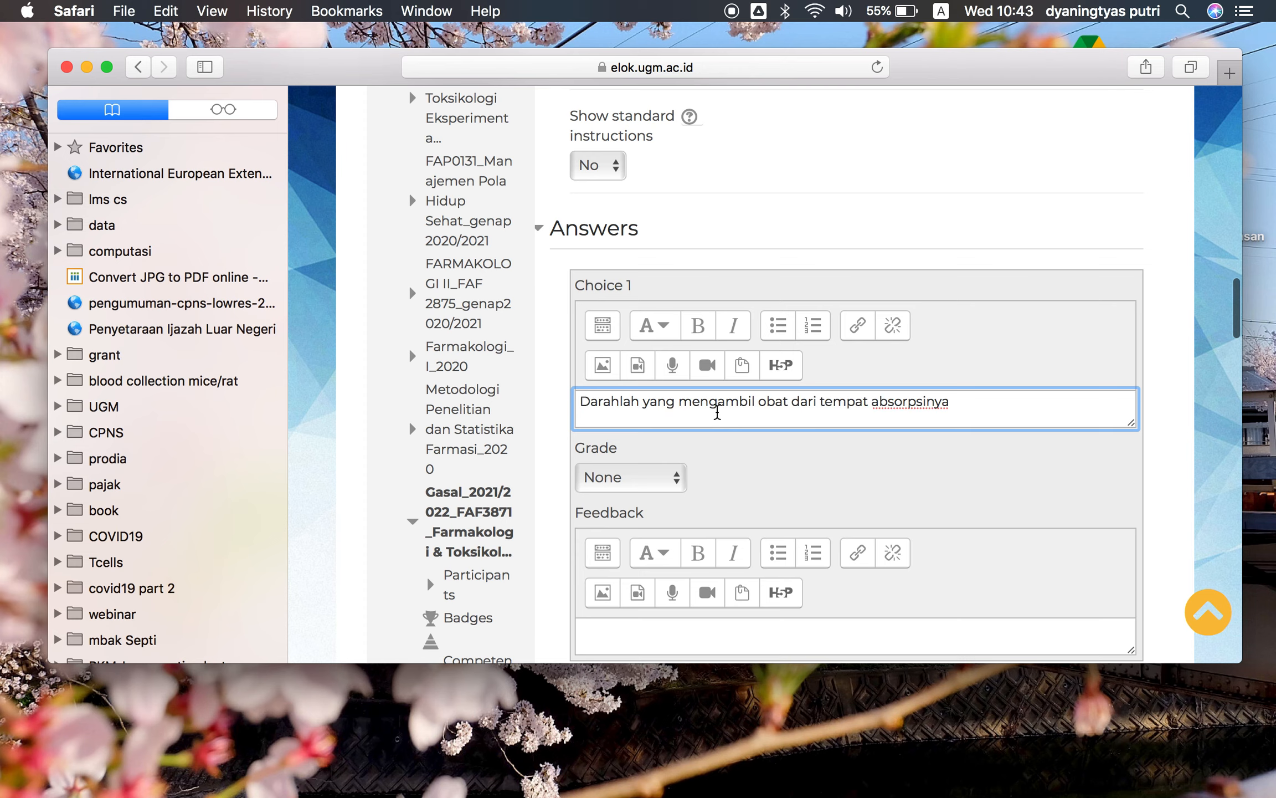
Set Choice 1's grade to 33.33333%
{"action": "scroll", "coordinate": [709, 436], "scroll_direction": "down", "scroll_amount": 2}
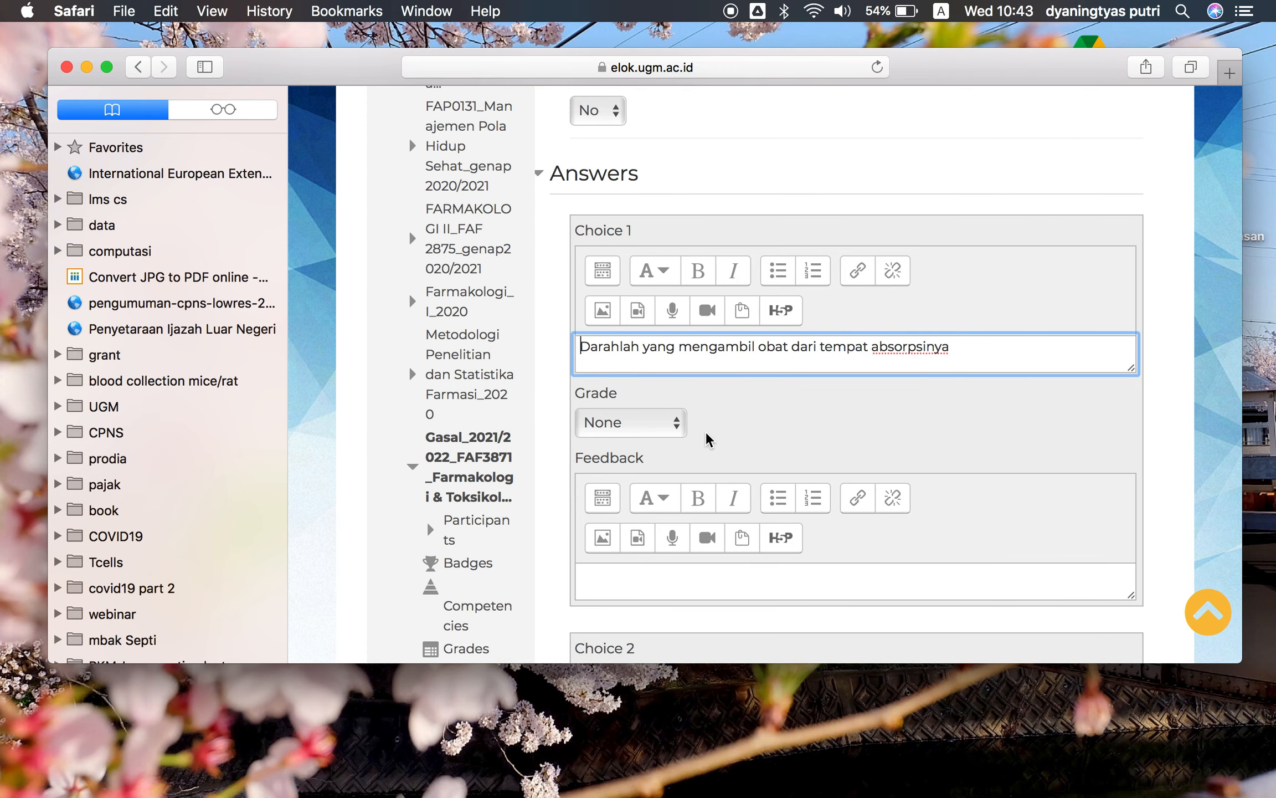
{"action": "left_click", "coordinate": [677, 424]}
{"action": "key", "text": "ctrl+Up"}
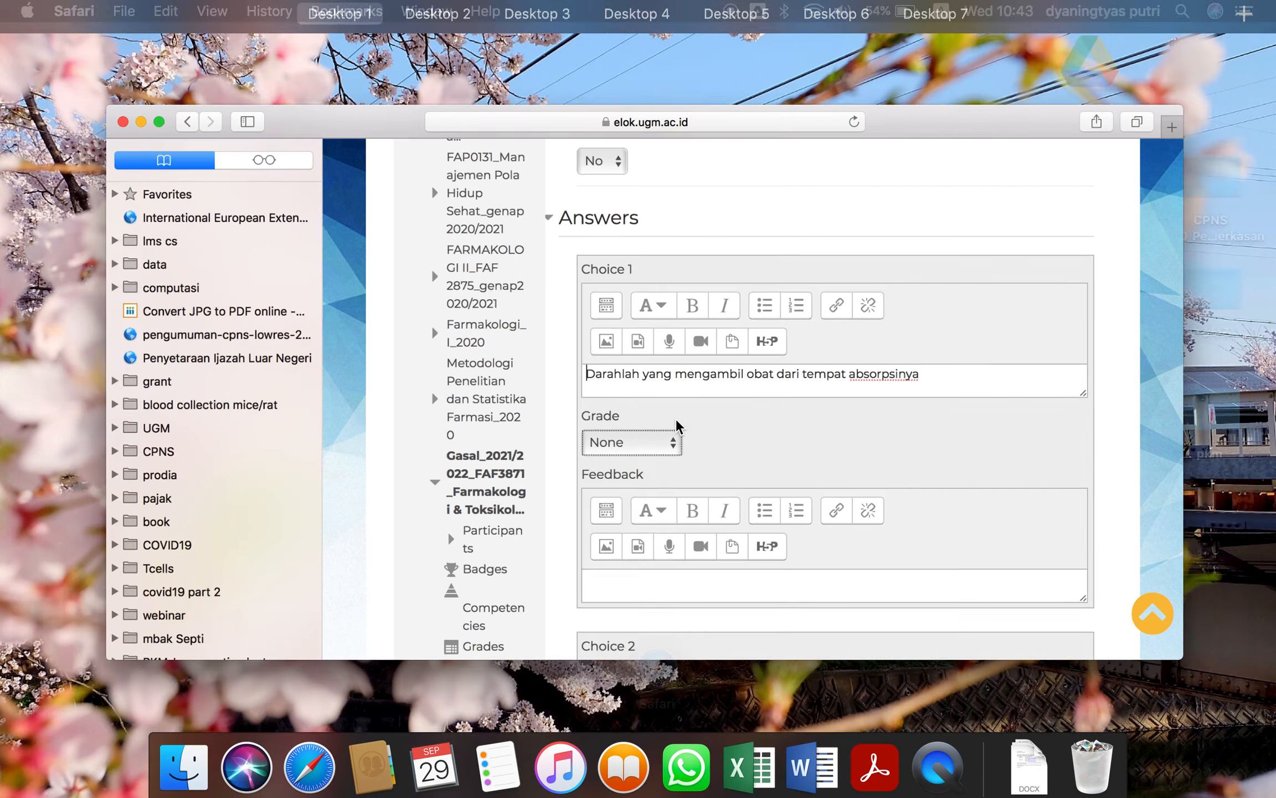
{"action": "left_click", "coordinate": [363, 71]}
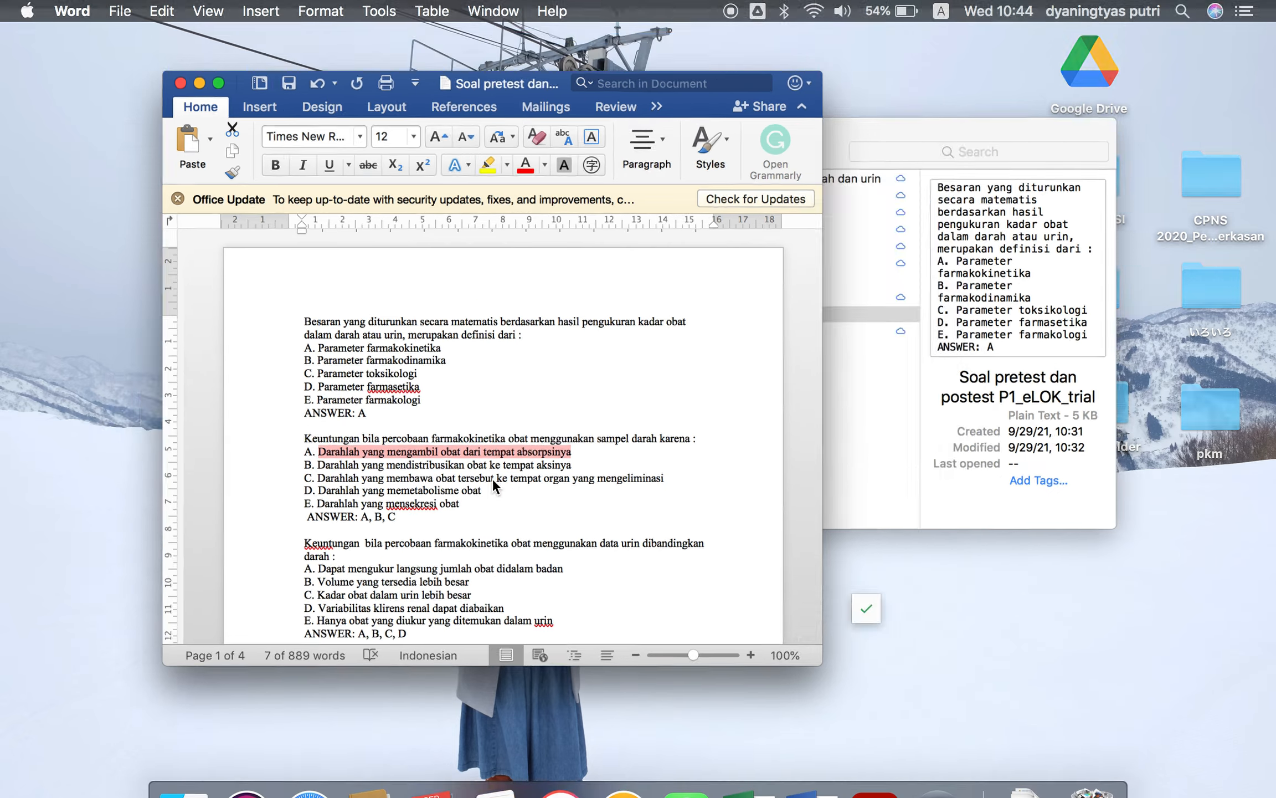
{"action": "key", "text": "ctrl+Up"}
{"action": "left_click", "coordinate": [173, 75]}
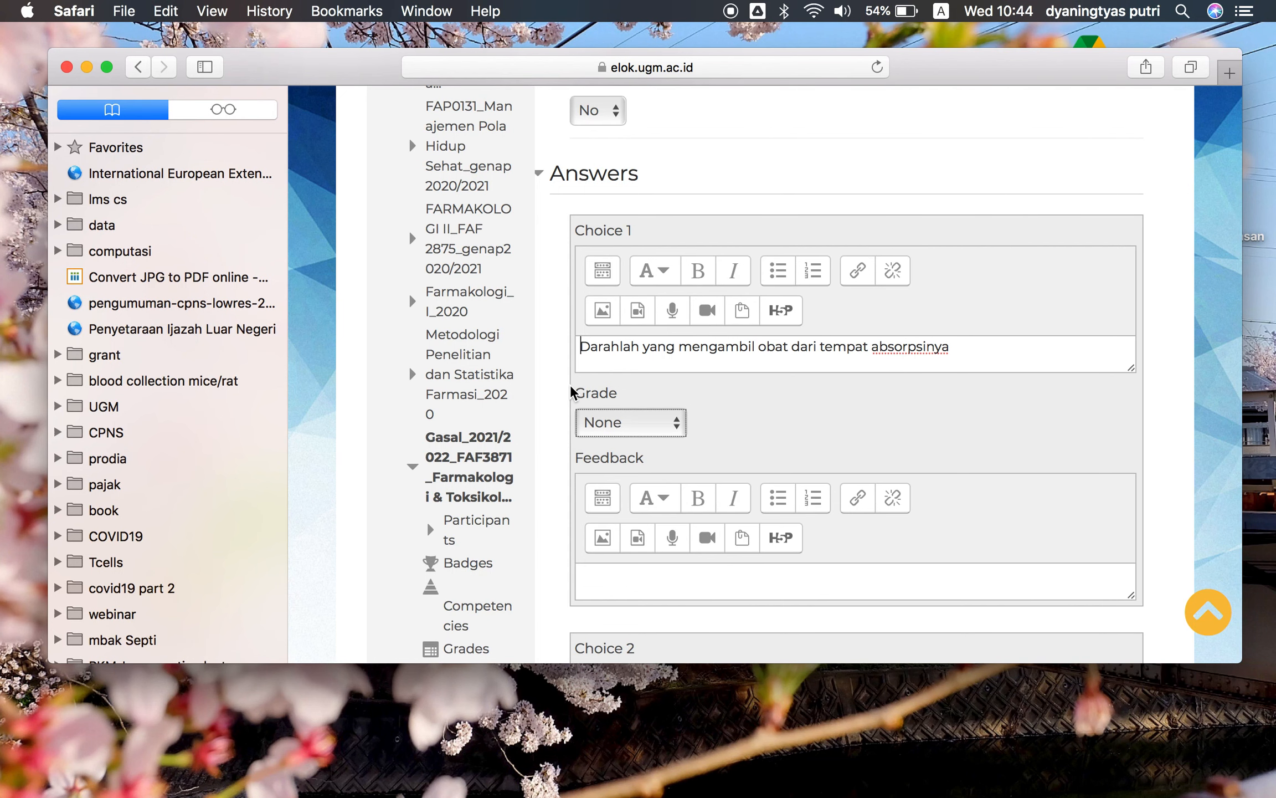
{"action": "left_click", "coordinate": [647, 431]}
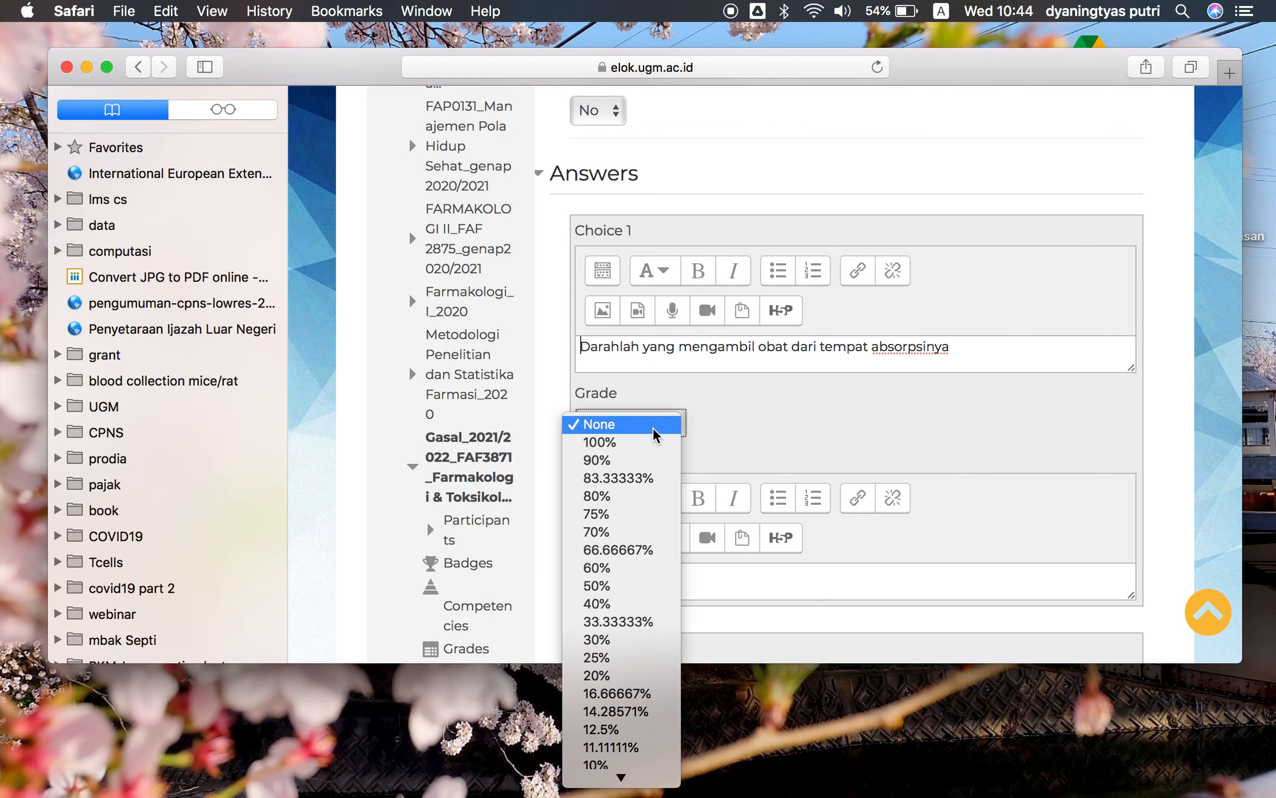
{"action": "left_click", "coordinate": [637, 621]}
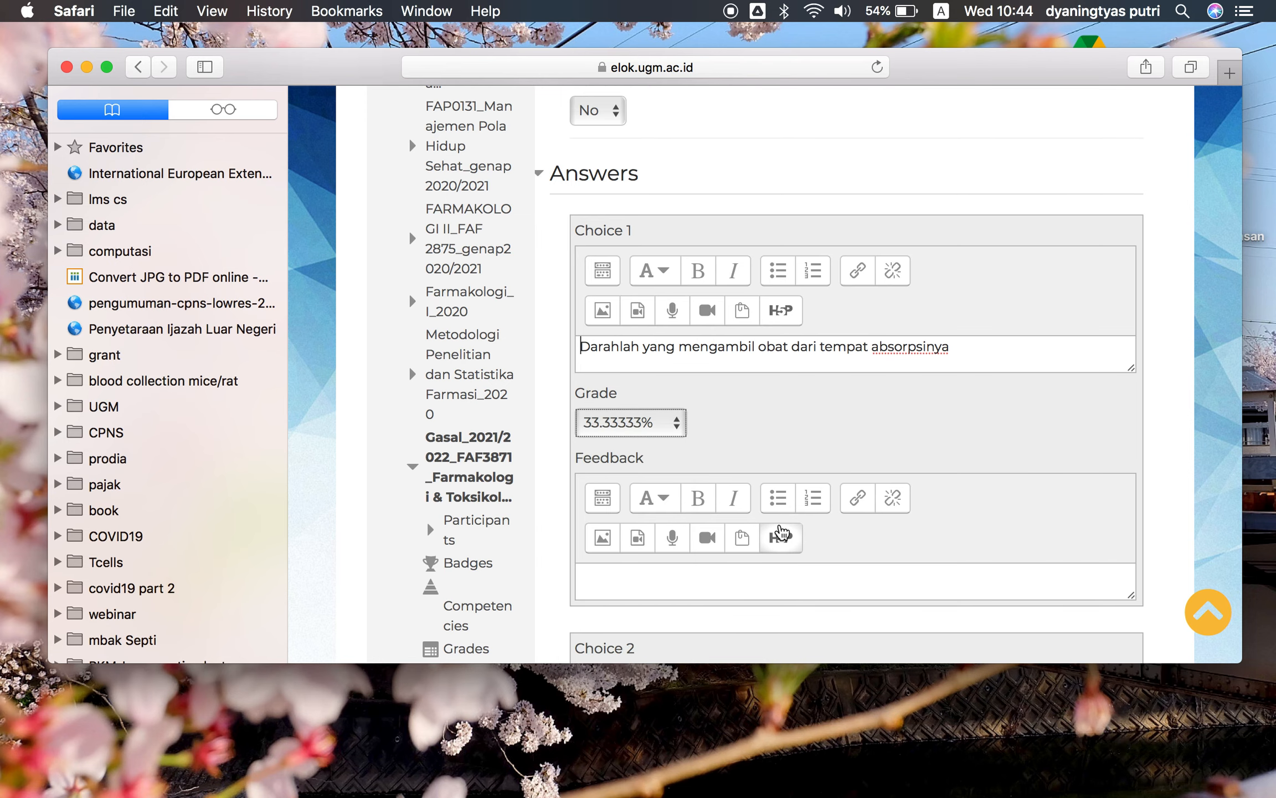
Switch to the Word document and copy the second question's option B text
{"action": "scroll", "coordinate": [777, 532], "scroll_direction": "down", "scroll_amount": 3}
{"action": "scroll", "coordinate": [781, 531], "scroll_direction": "down", "scroll_amount": 3}
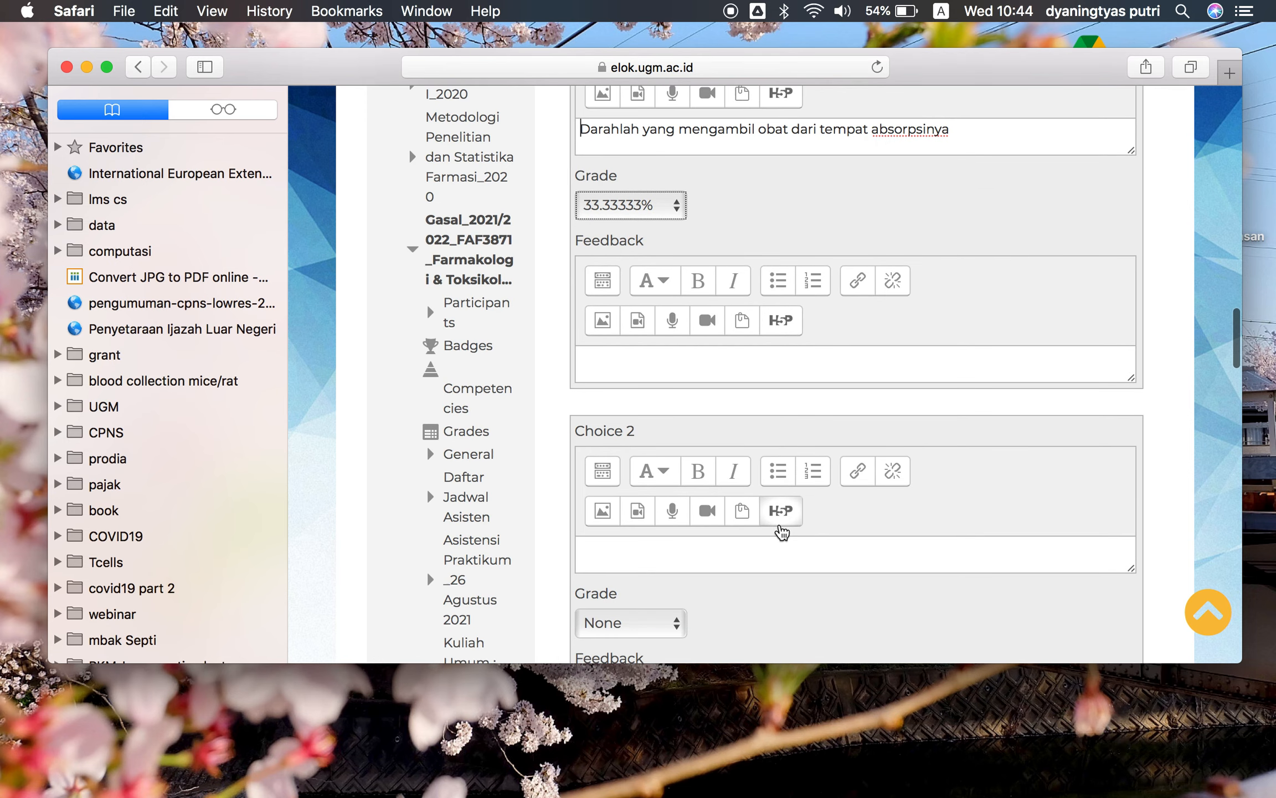
{"action": "left_click", "coordinate": [735, 554]}
{"action": "key", "text": "ctrl+Up"}
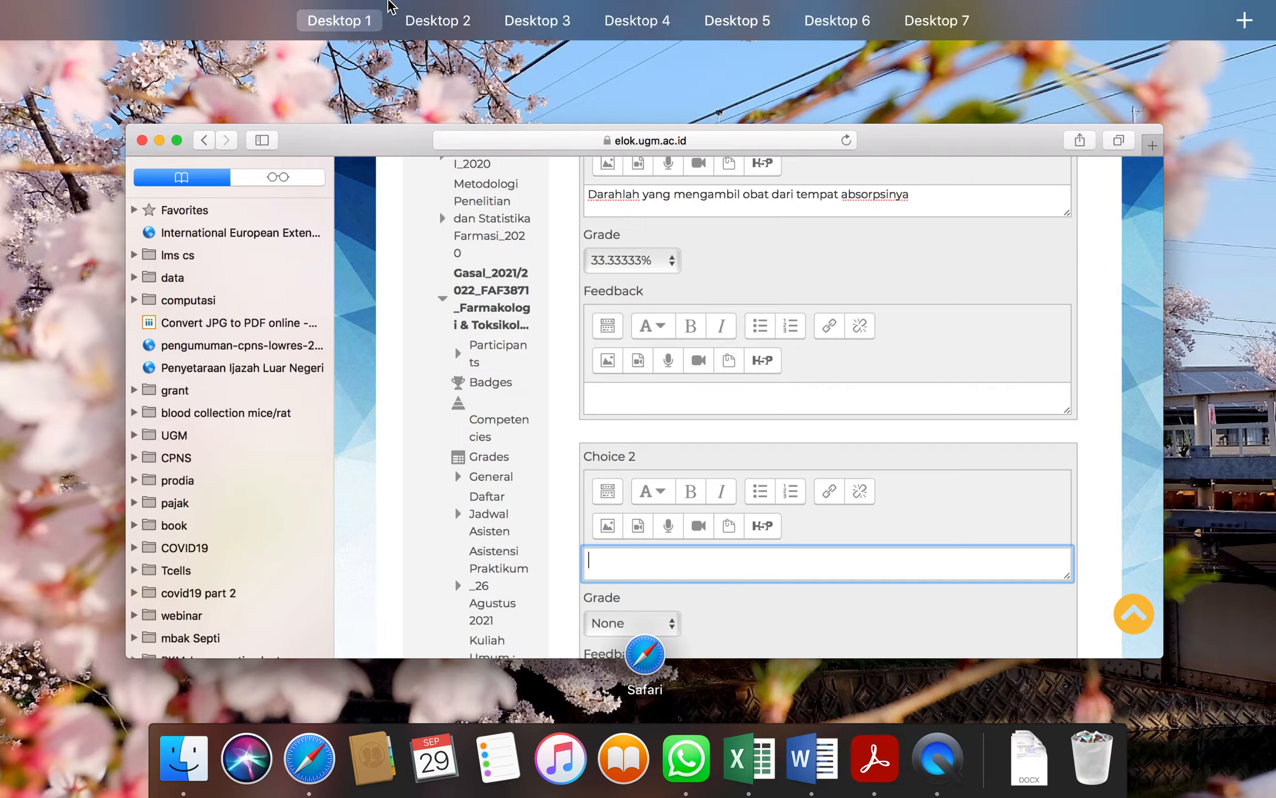
{"action": "left_click", "coordinate": [417, 78]}
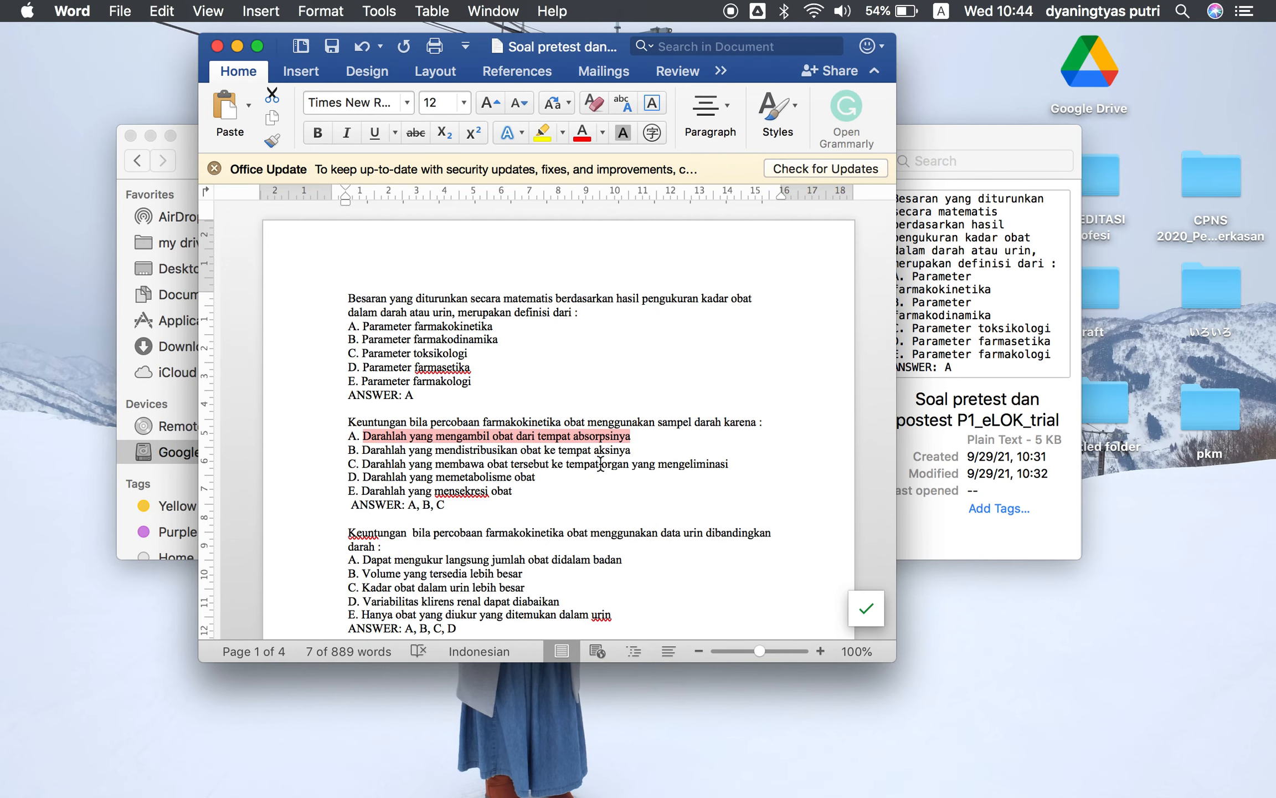
{"action": "left_click_drag", "start_coordinate": [631, 450], "coordinate": [370, 450]}
{"action": "key", "text": "super+c"}
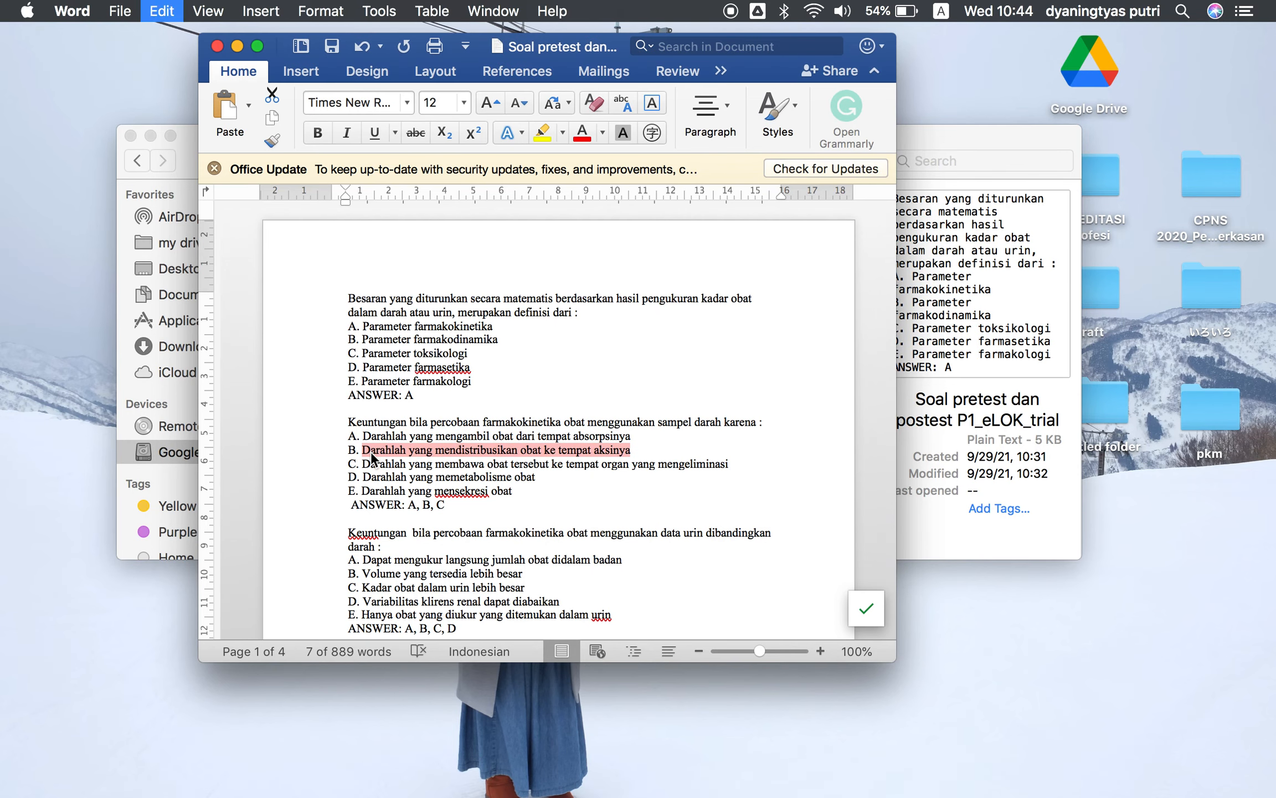
Paste the copied text as Choice 2 and set its grade to 33.33333%
{"action": "key", "text": "ctrl+Up"}
{"action": "left_click", "coordinate": [138, 58]}
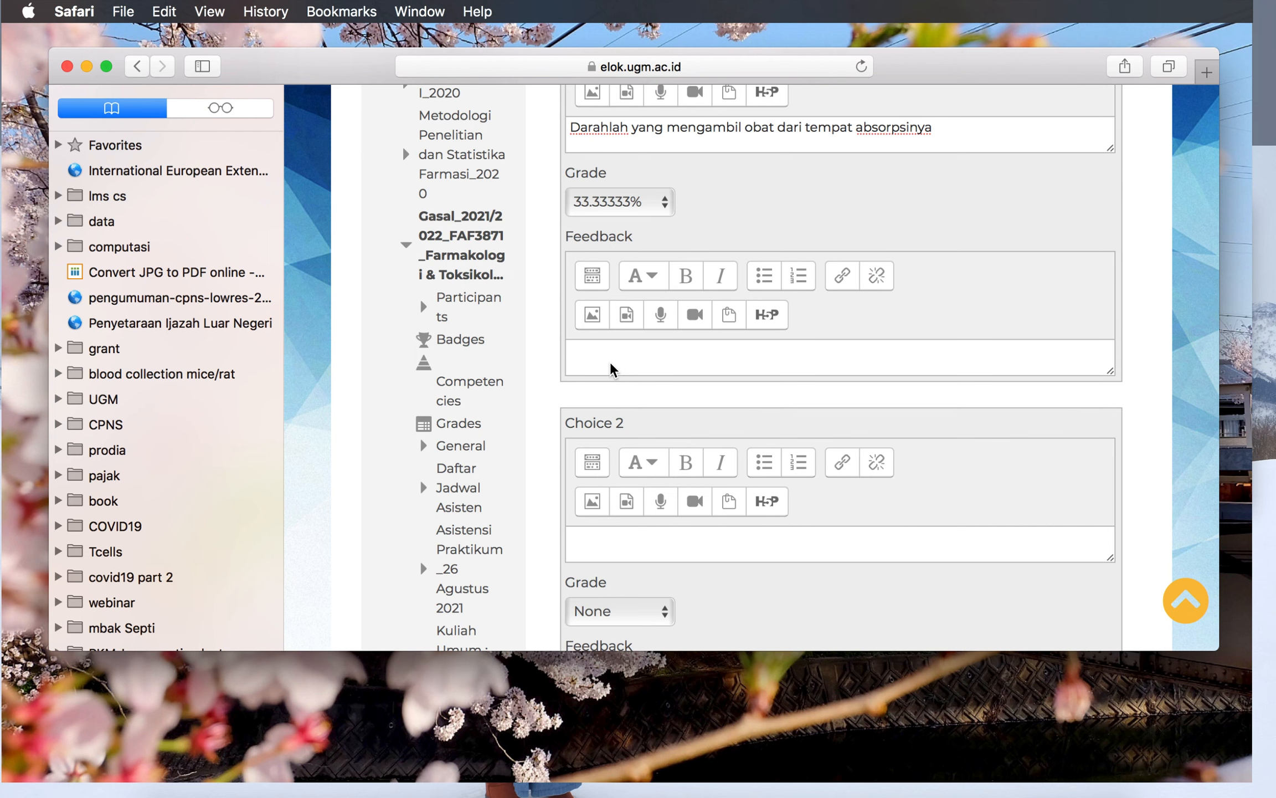
{"action": "key", "text": "super+v"}
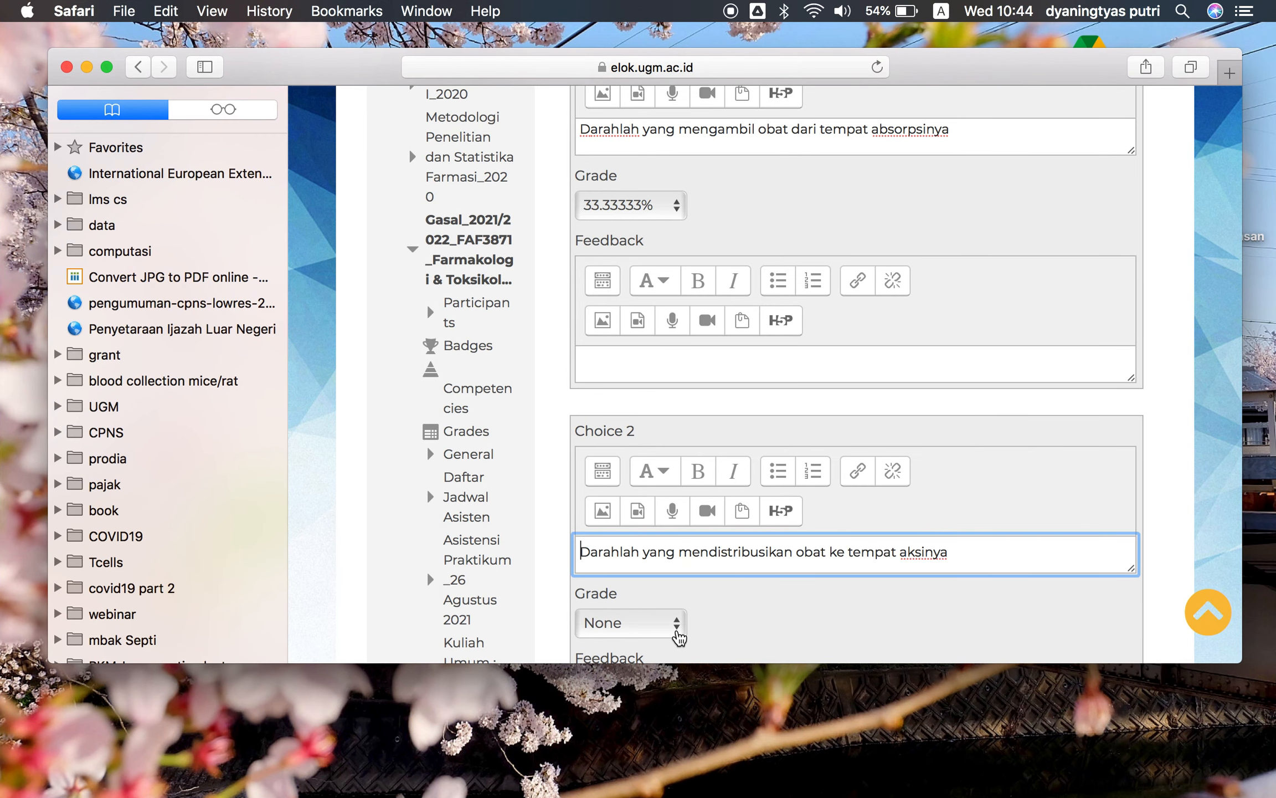
{"action": "left_click", "coordinate": [678, 631]}
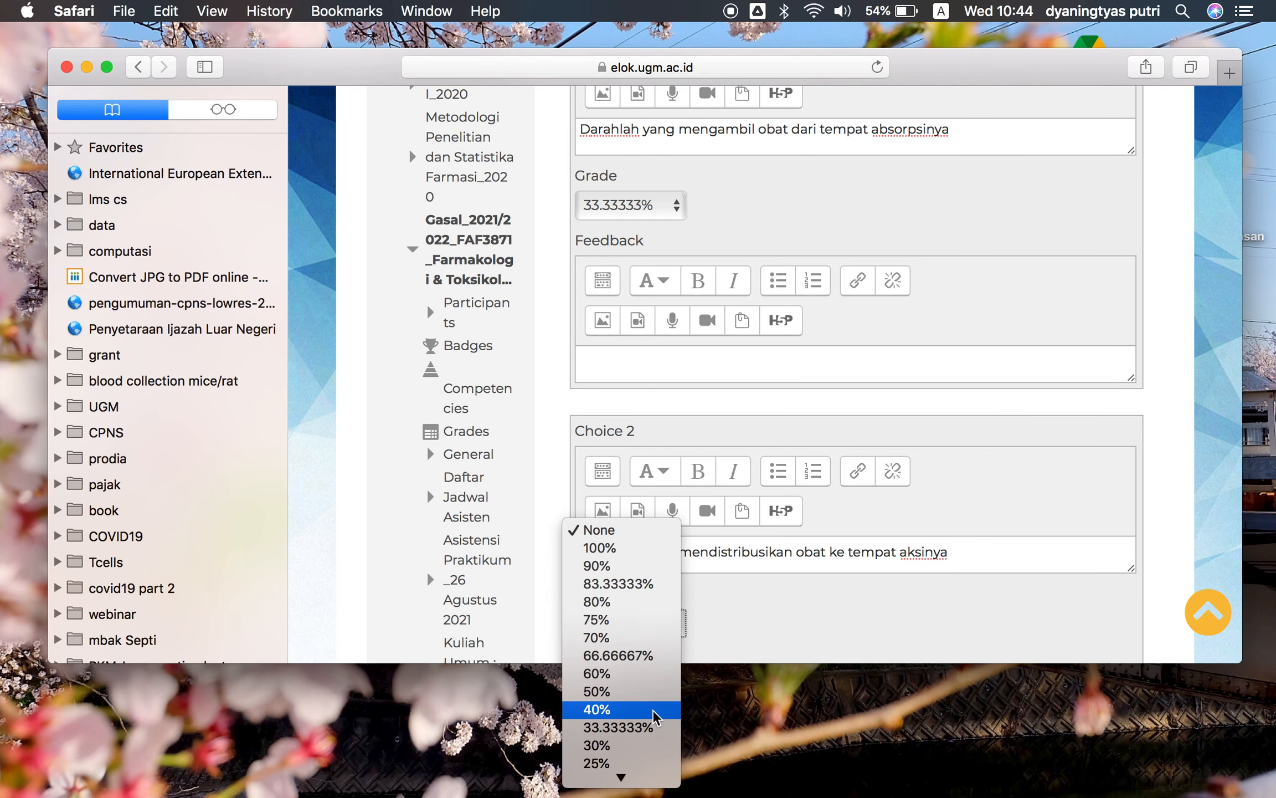
{"action": "left_click", "coordinate": [653, 727]}
Switch to the Word document and select the second question's option C text
{"action": "scroll", "coordinate": [672, 498], "scroll_direction": "down", "scroll_amount": 5}
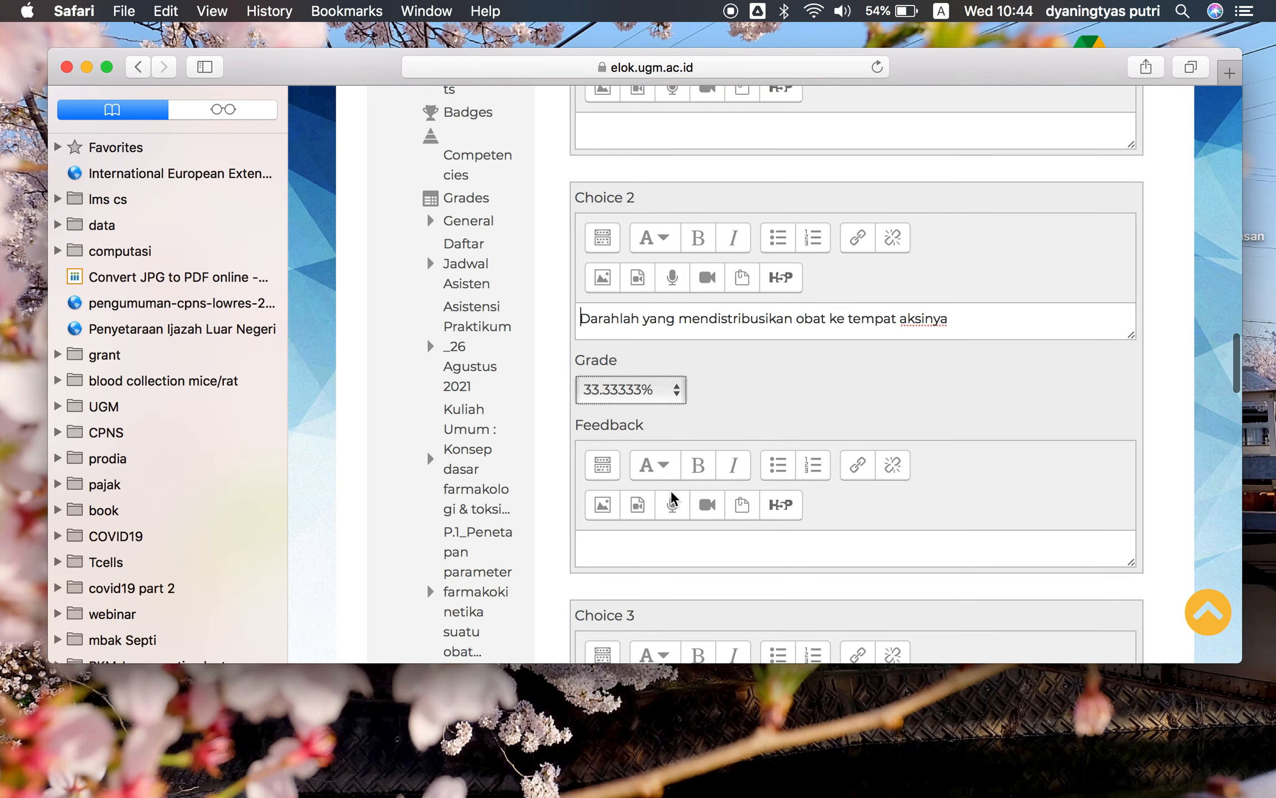
{"action": "scroll", "coordinate": [672, 499], "scroll_direction": "down", "scroll_amount": 4}
{"action": "left_click", "coordinate": [649, 541]}
{"action": "key", "text": "ctrl+Up"}
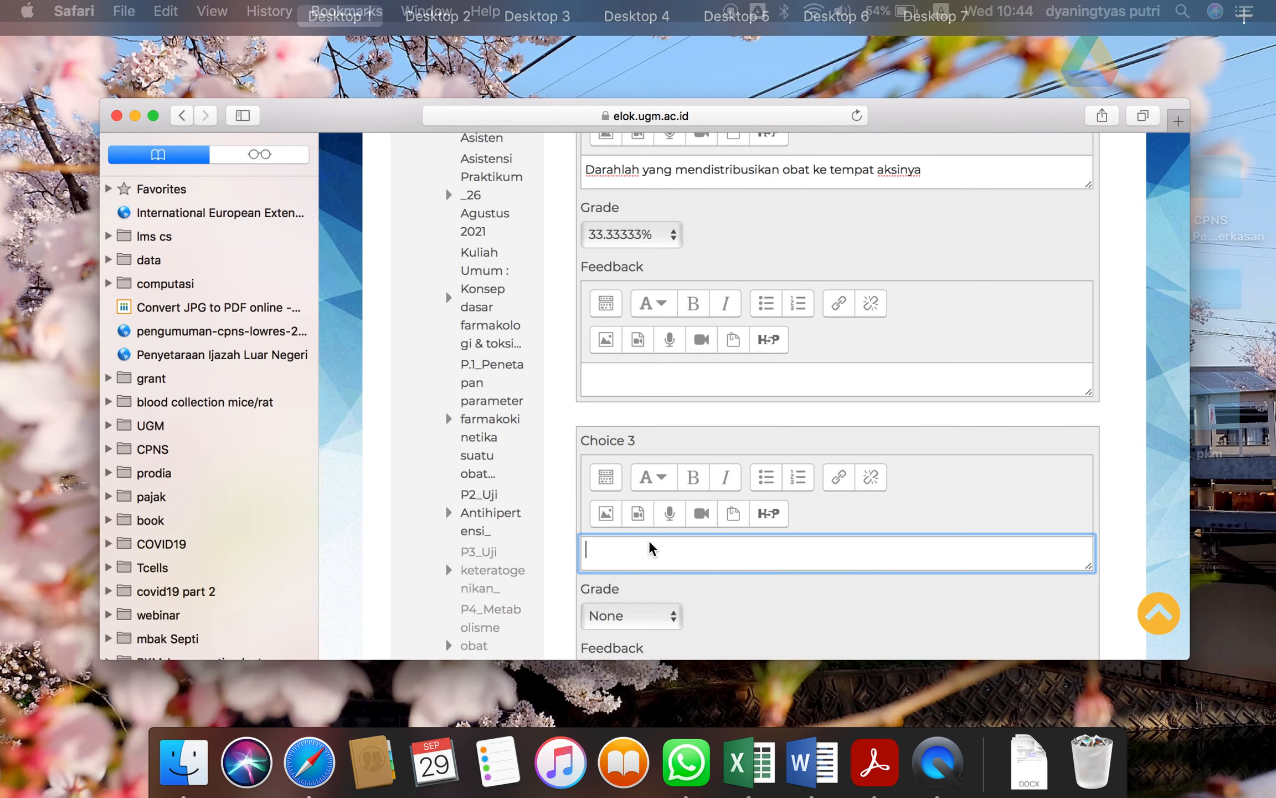
{"action": "mouse_move", "coordinate": [447, 36]}
{"action": "left_click", "coordinate": [450, 66]}
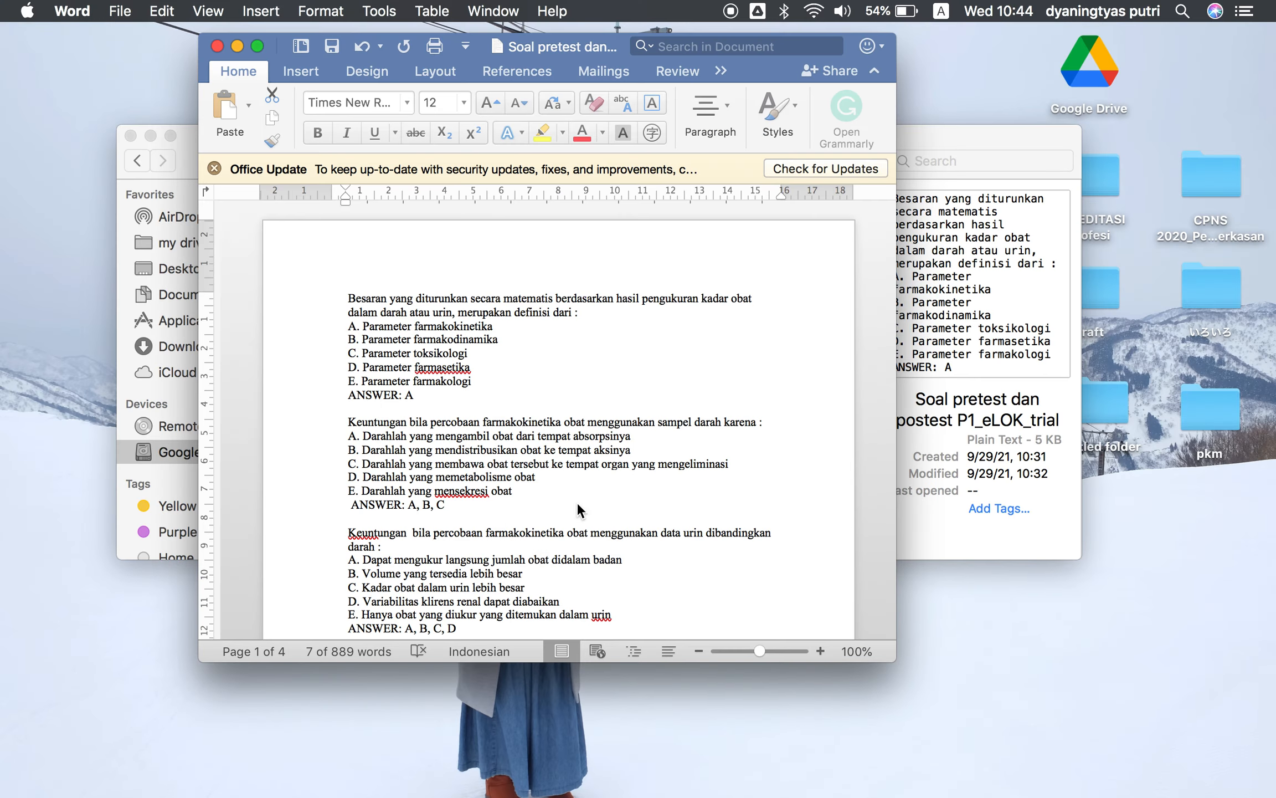
{"action": "left_click_drag", "start_coordinate": [738, 460], "coordinate": [375, 461]}
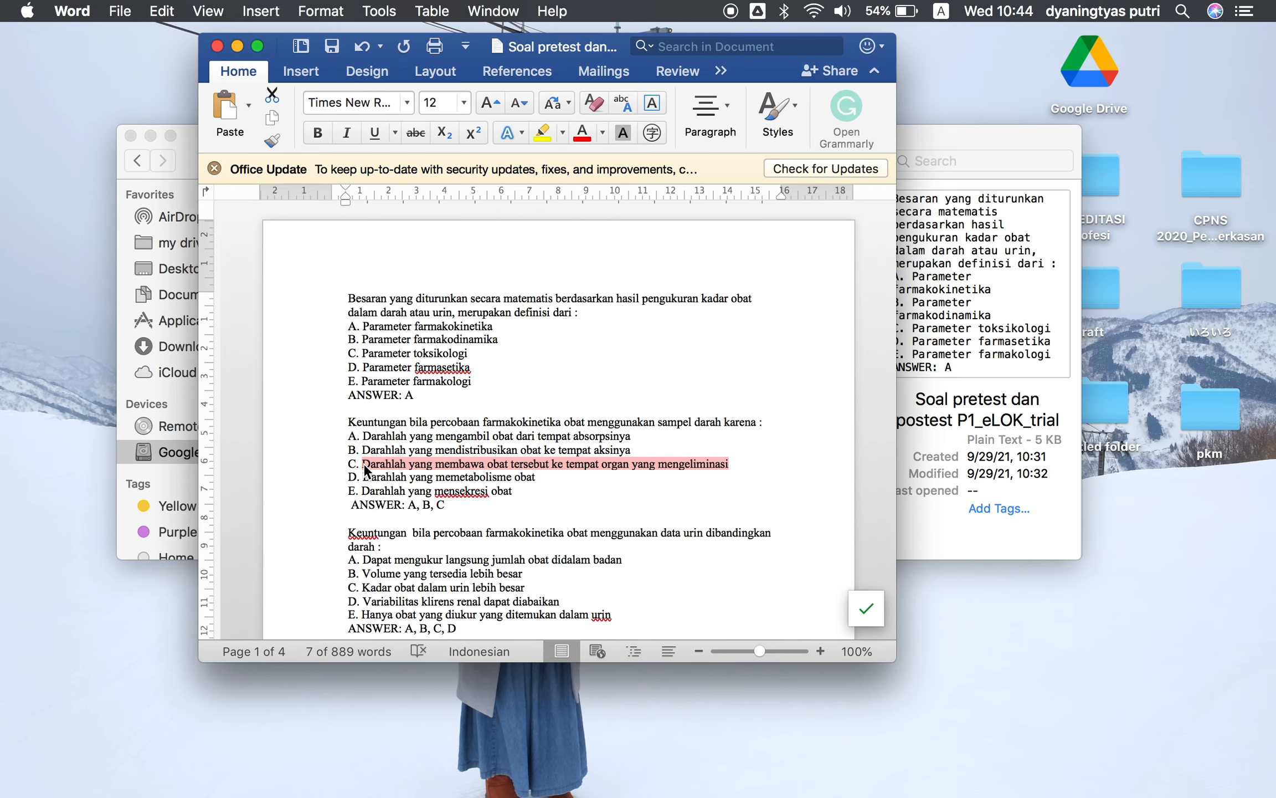
Return to the form, paste the text as Choice 3 and set its grade to 33.33333%
{"action": "key", "text": "ctrl+Up"}
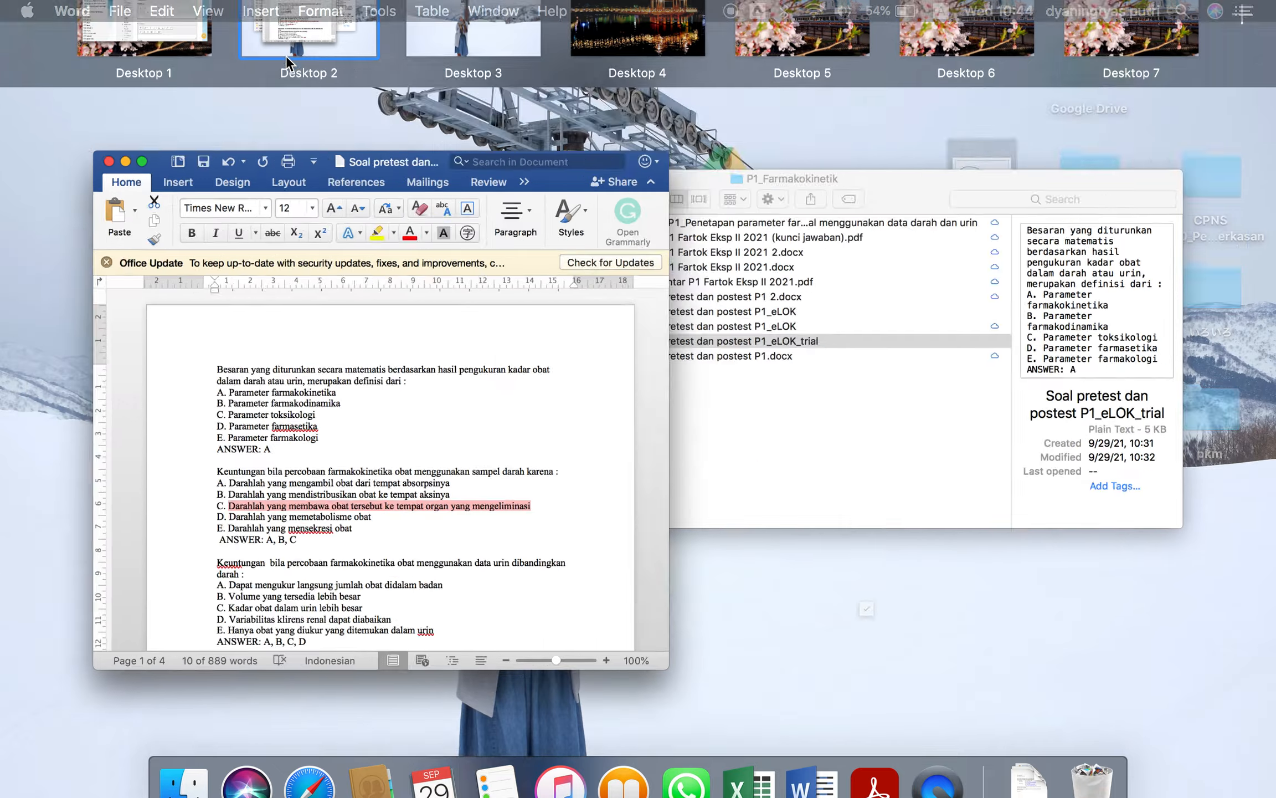
{"action": "left_click", "coordinate": [287, 56]}
{"action": "key", "text": "ctrl+Up"}
{"action": "left_click", "coordinate": [144, 76]}
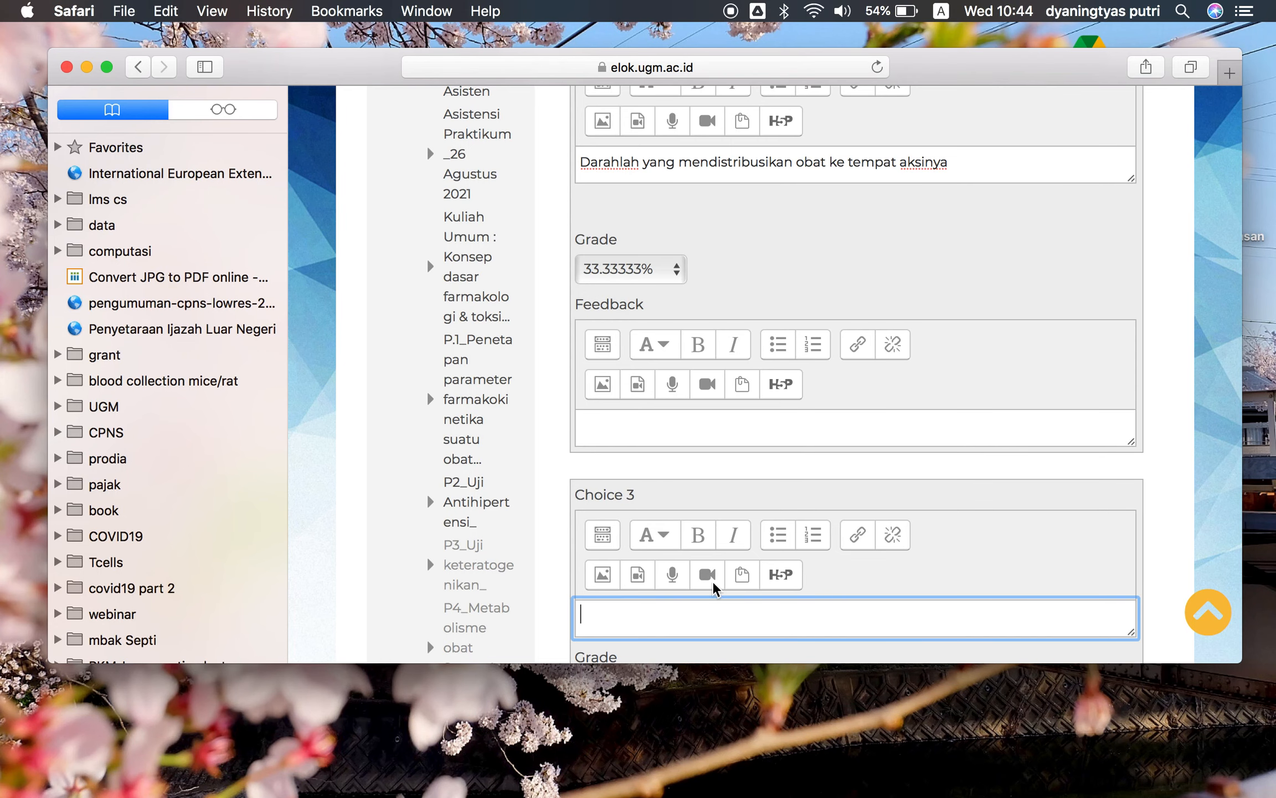
{"action": "scroll", "coordinate": [713, 584], "scroll_direction": "down", "scroll_amount": 4}
{"action": "key", "text": "super+v"}
{"action": "left_click", "coordinate": [676, 477]}
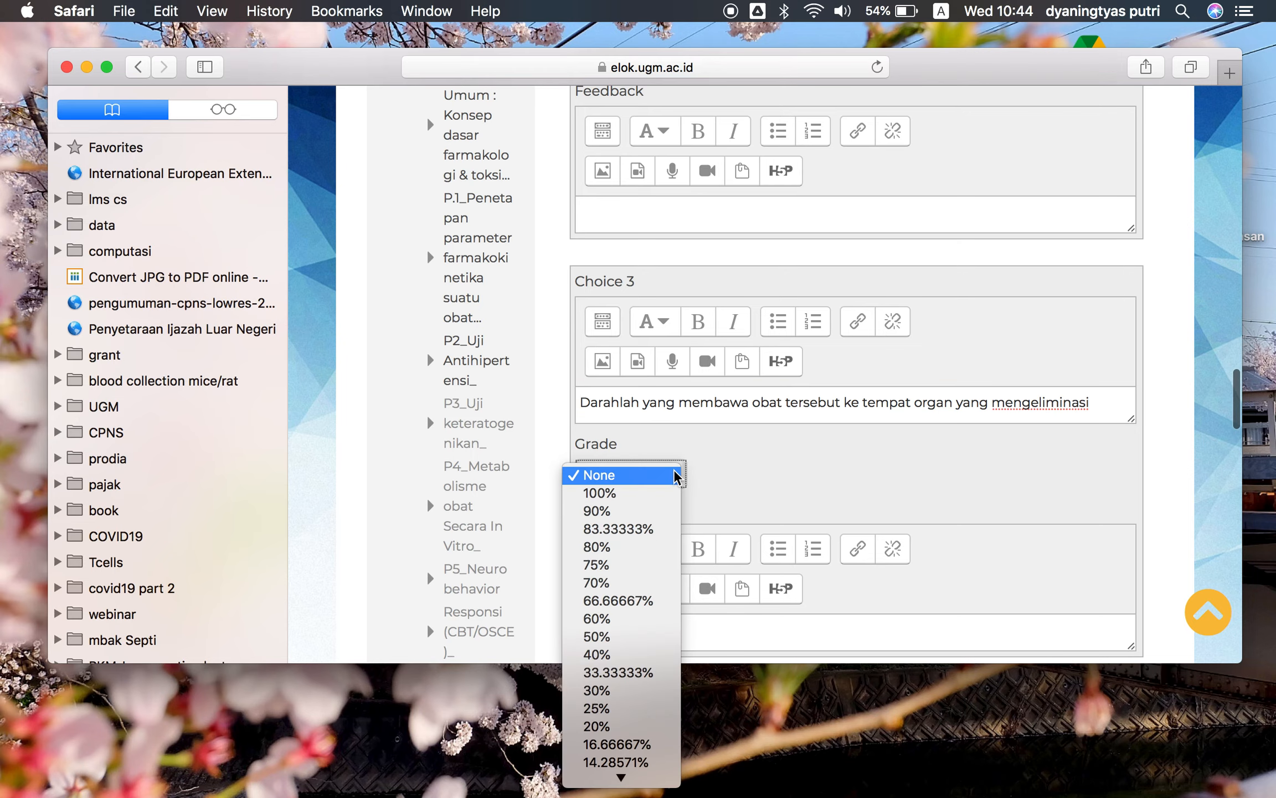
{"action": "left_click", "coordinate": [644, 673]}
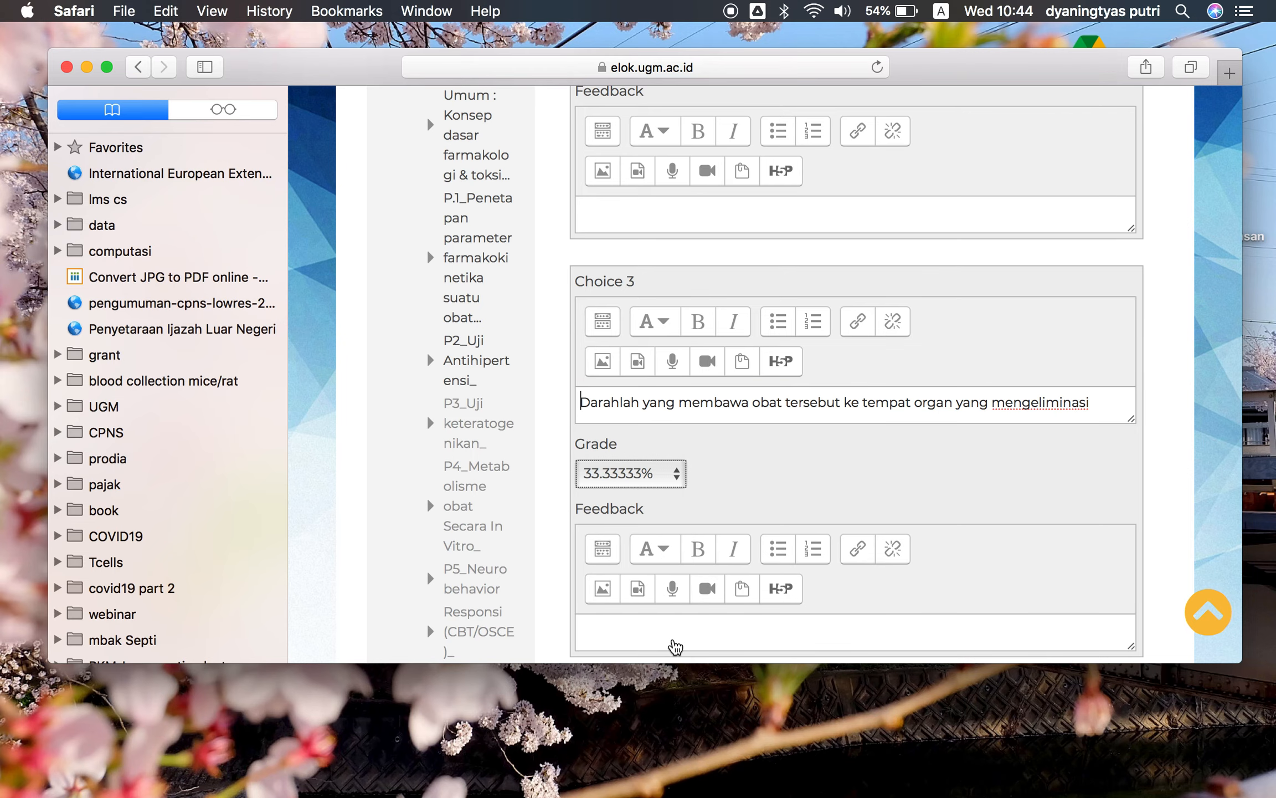
Switch to the Word document and select the second question's option D text
{"action": "key", "text": "ctrl+Up"}
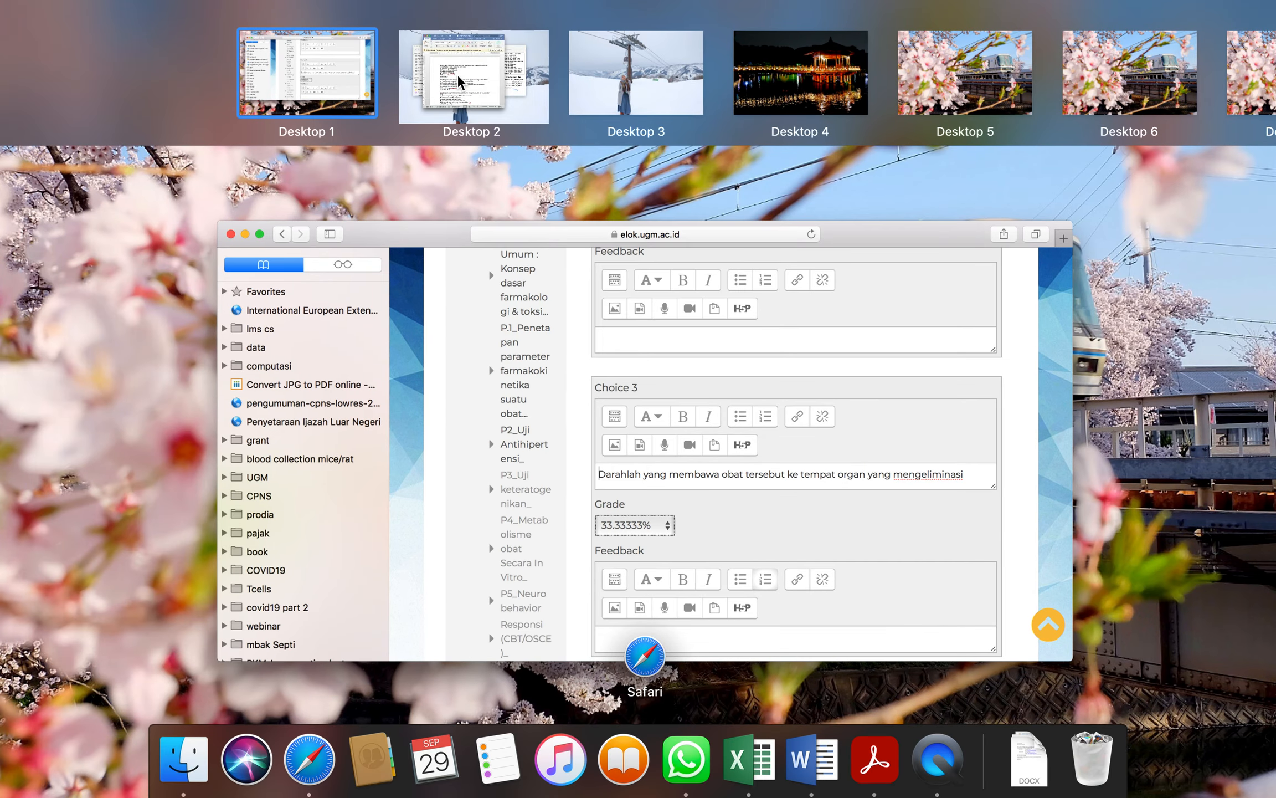
{"action": "left_click", "coordinate": [445, 40]}
{"action": "scroll", "coordinate": [645, 357], "scroll_direction": "down", "scroll_amount": 2}
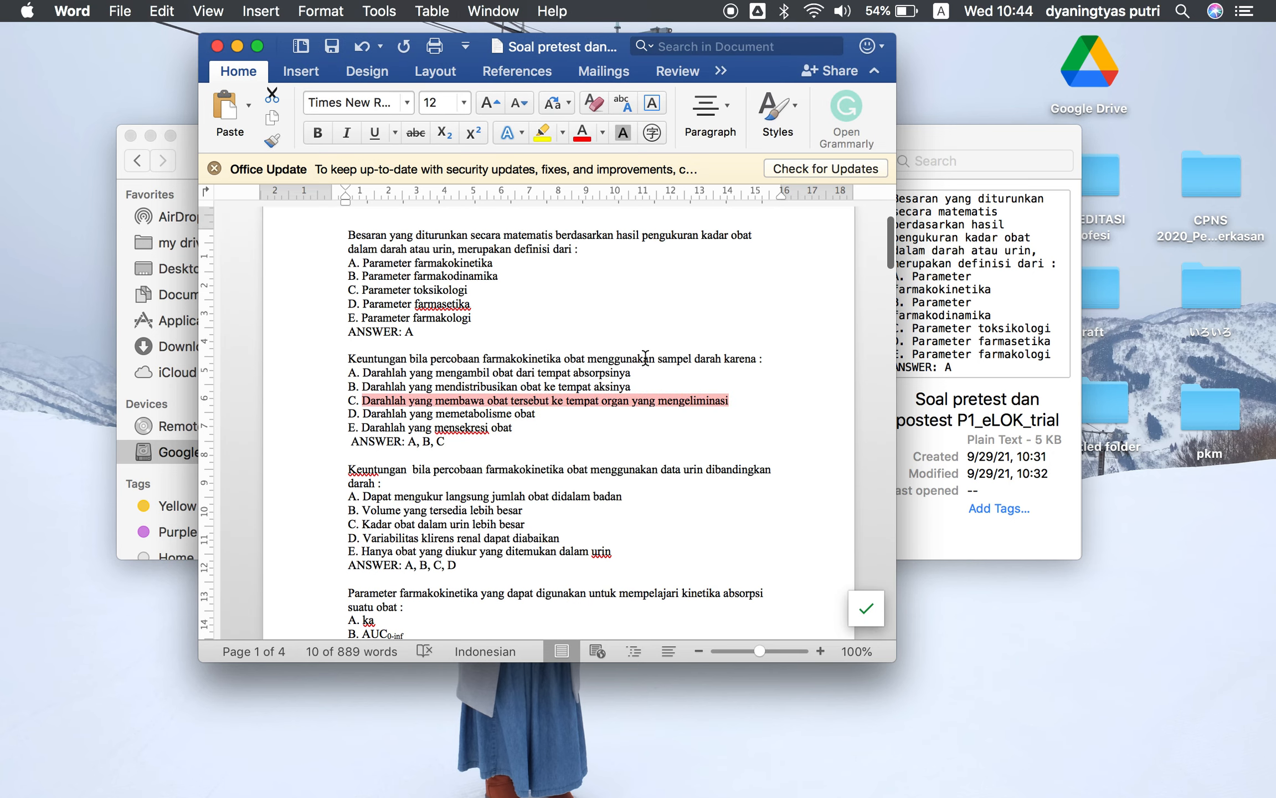
{"action": "triple_click", "coordinate": [381, 419]}
{"action": "key", "text": "super+c"}
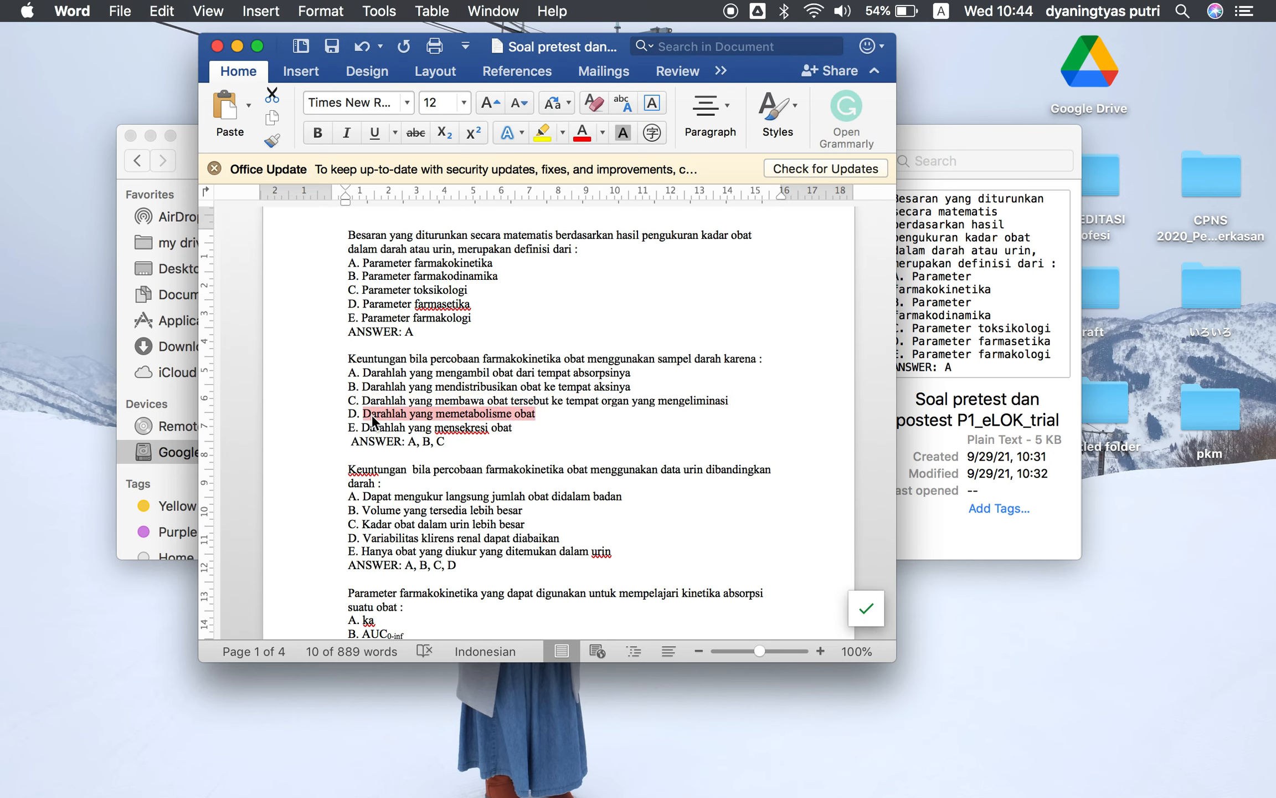
Return to the question form and paste the copied text as Choice 4
{"action": "key", "text": "ctrl+Up"}
{"action": "left_click", "coordinate": [183, 67]}
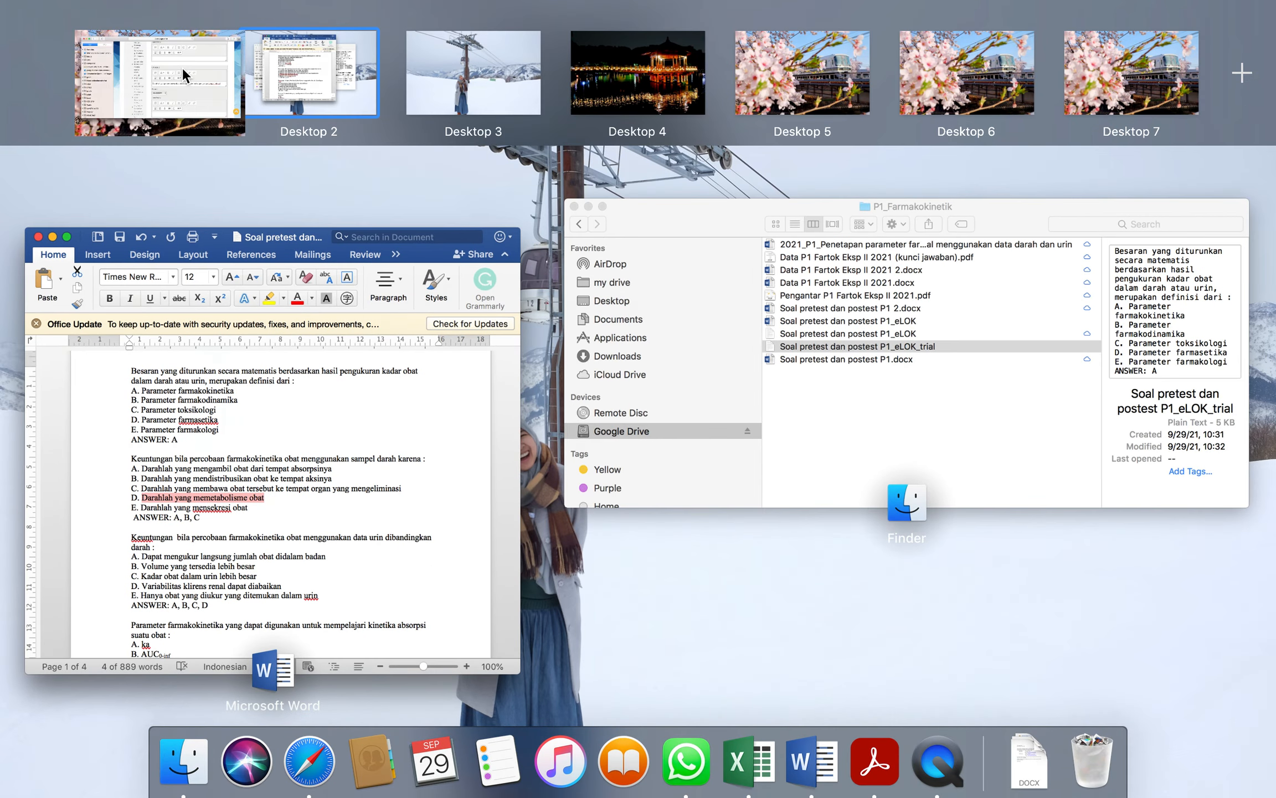
{"action": "scroll", "coordinate": [789, 475], "scroll_direction": "down", "scroll_amount": 4}
{"action": "scroll", "coordinate": [787, 470], "scroll_direction": "down", "scroll_amount": 7}
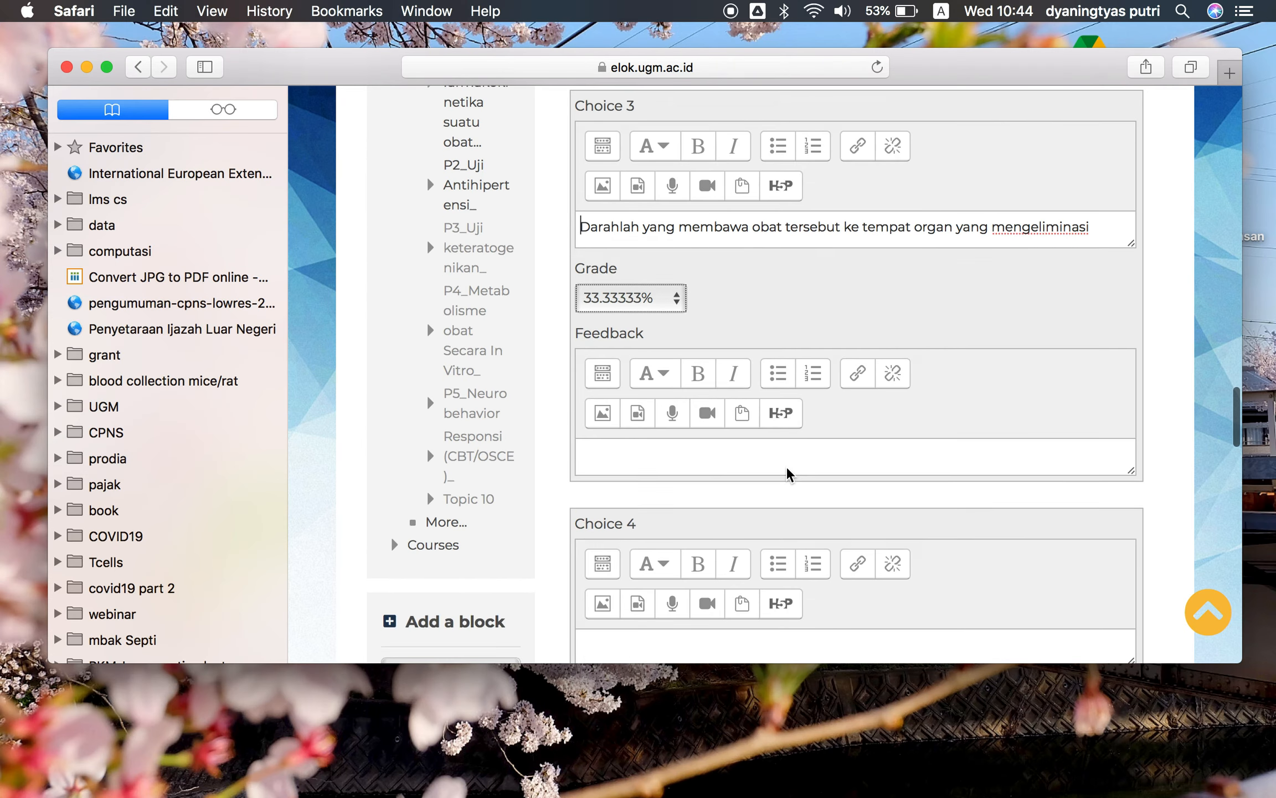
{"action": "left_click", "coordinate": [741, 516]}
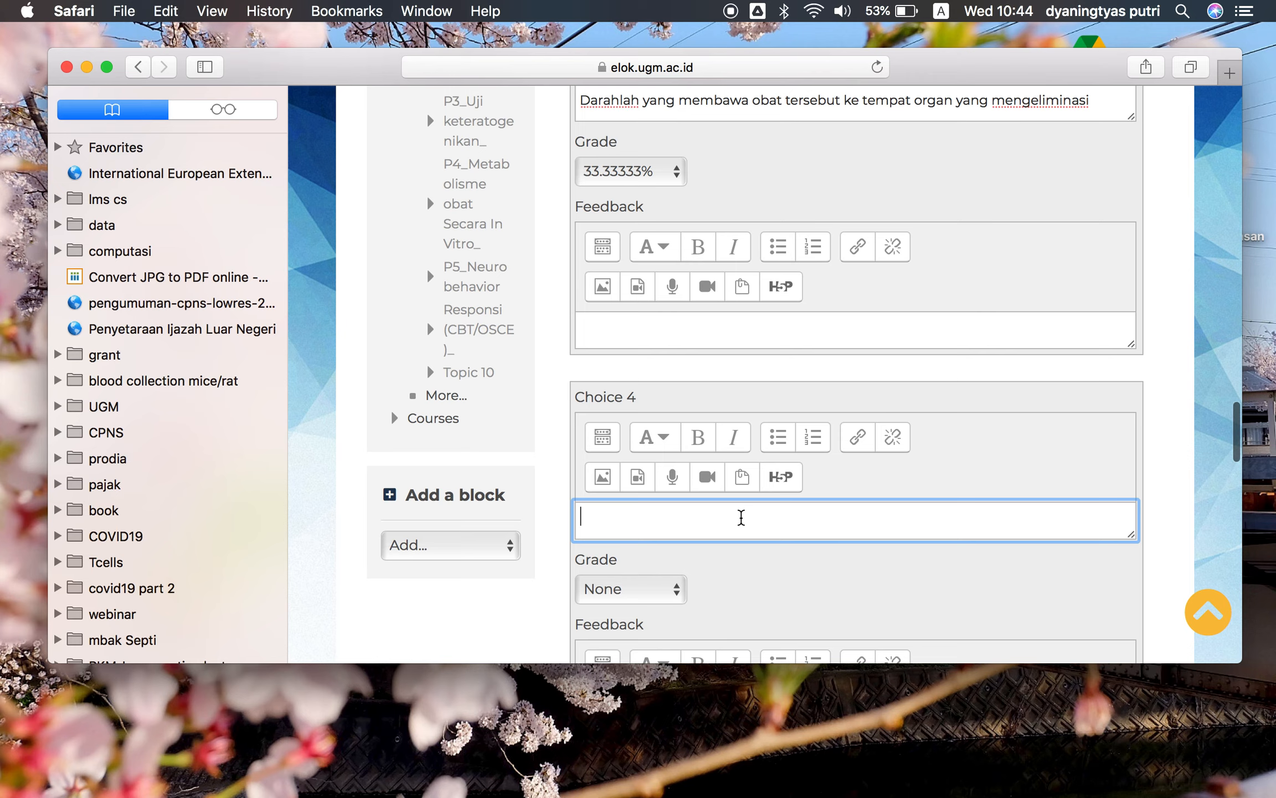
{"action": "key", "text": "super+v"}
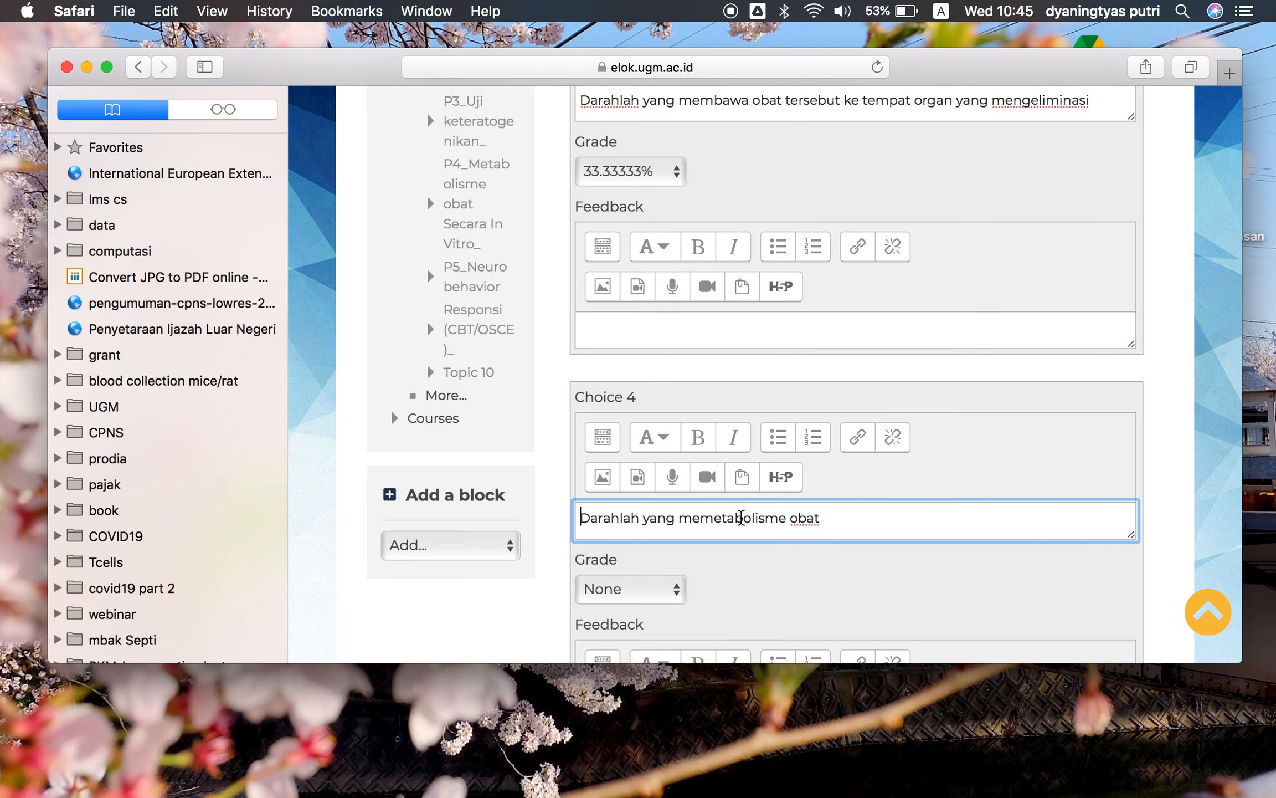
{"action": "key", "text": "ctrl+Up"}
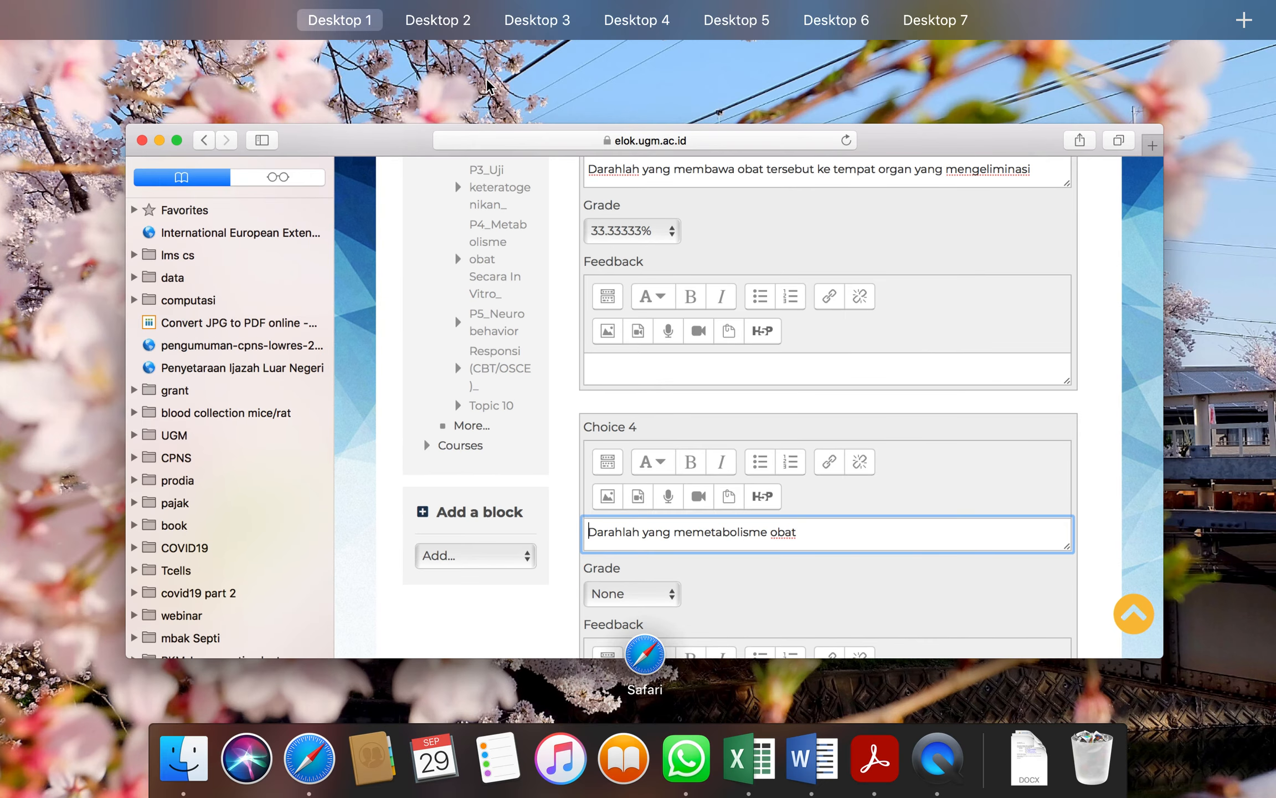
{"action": "left_click", "coordinate": [441, 59]}
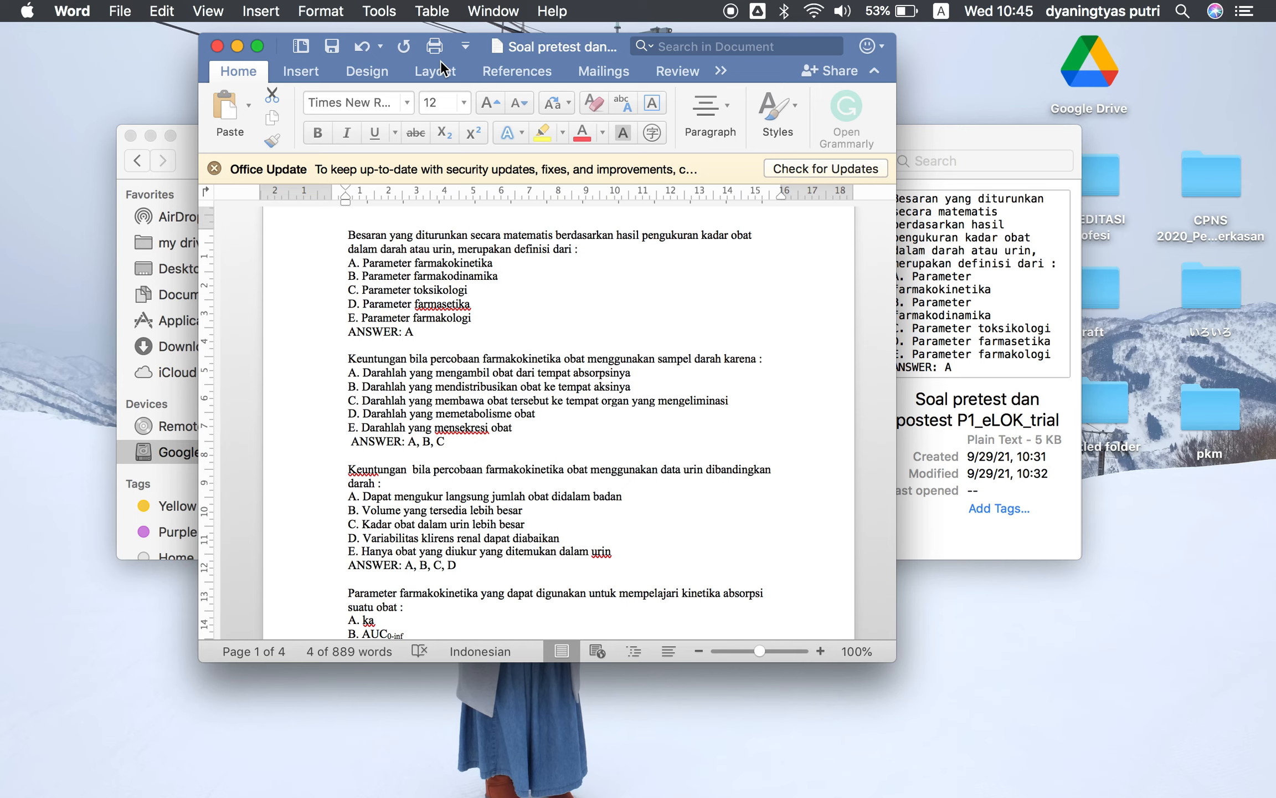
{"action": "key", "text": "ctrl+Up"}
{"action": "mouse_move", "coordinate": [287, 71]}
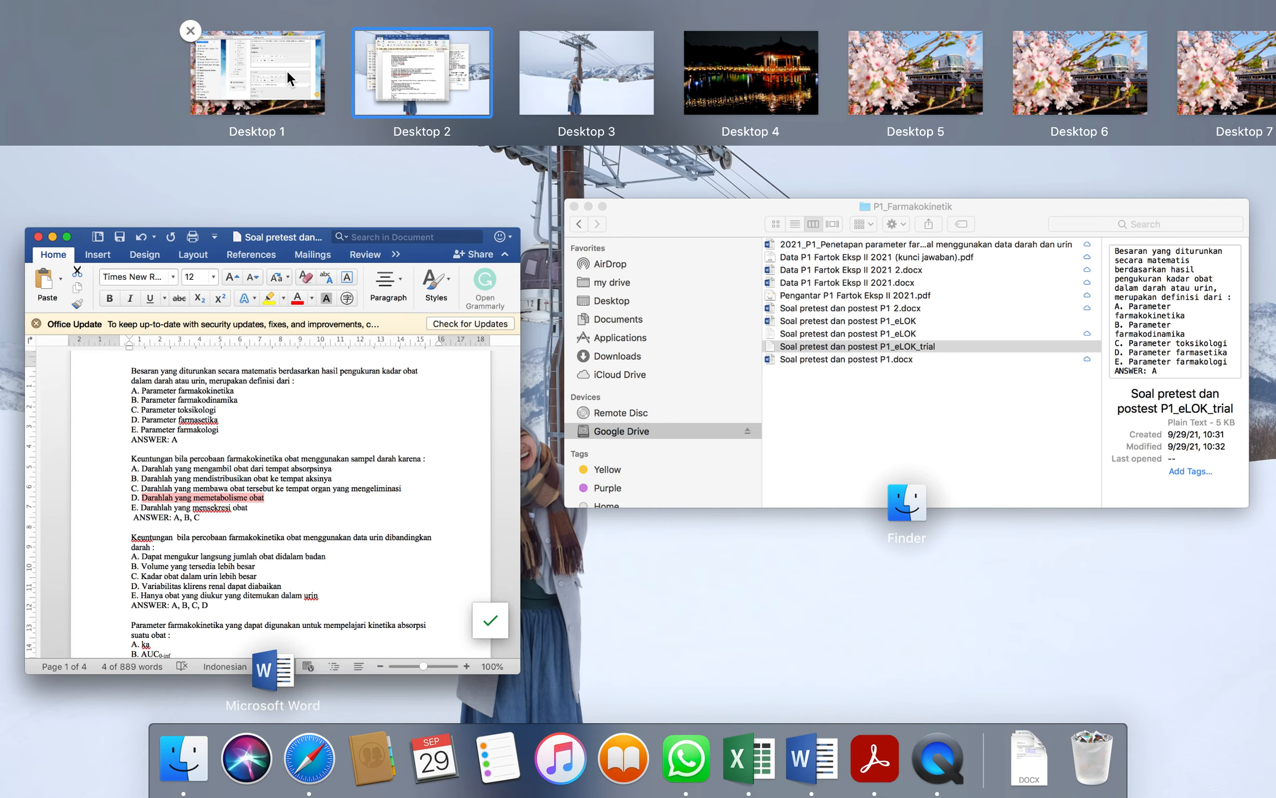
{"action": "left_click", "coordinate": [287, 71]}
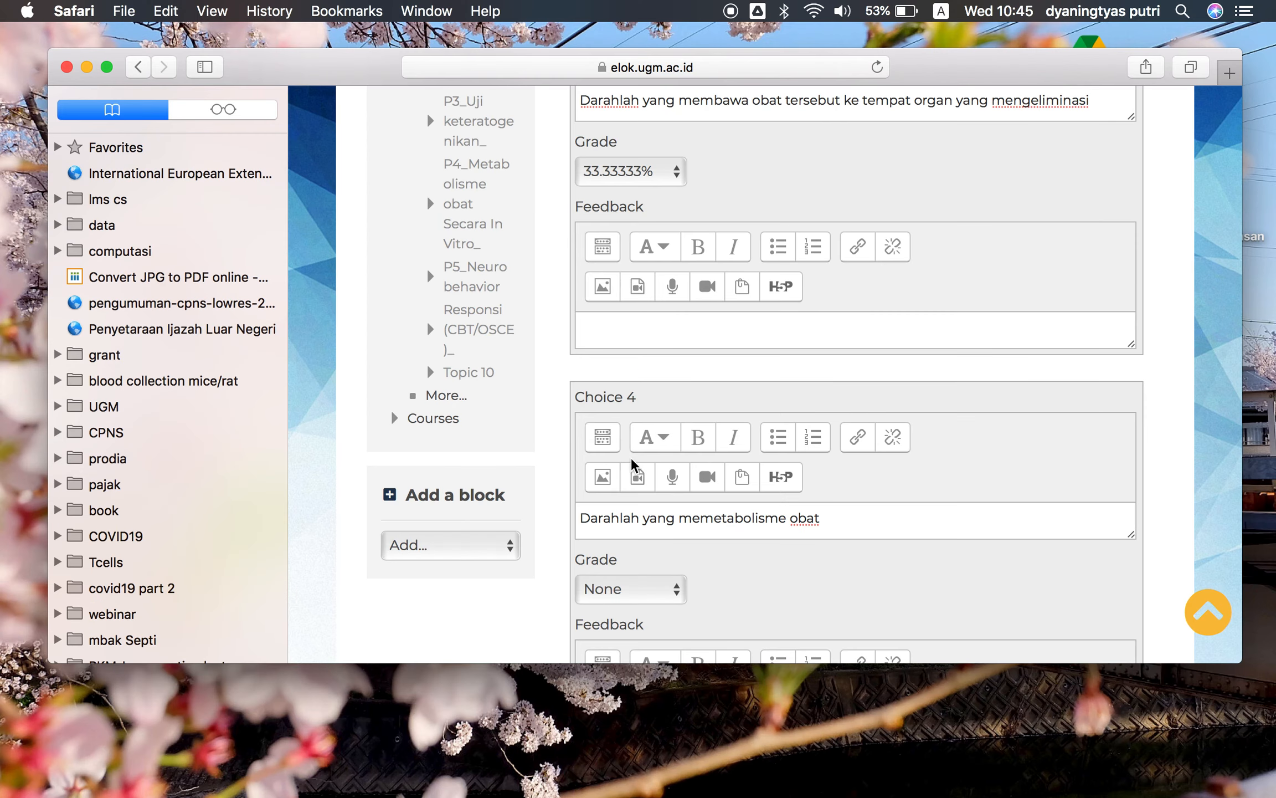
Set Choice 4's grade to -33.33333%
{"action": "left_click", "coordinate": [652, 591]}
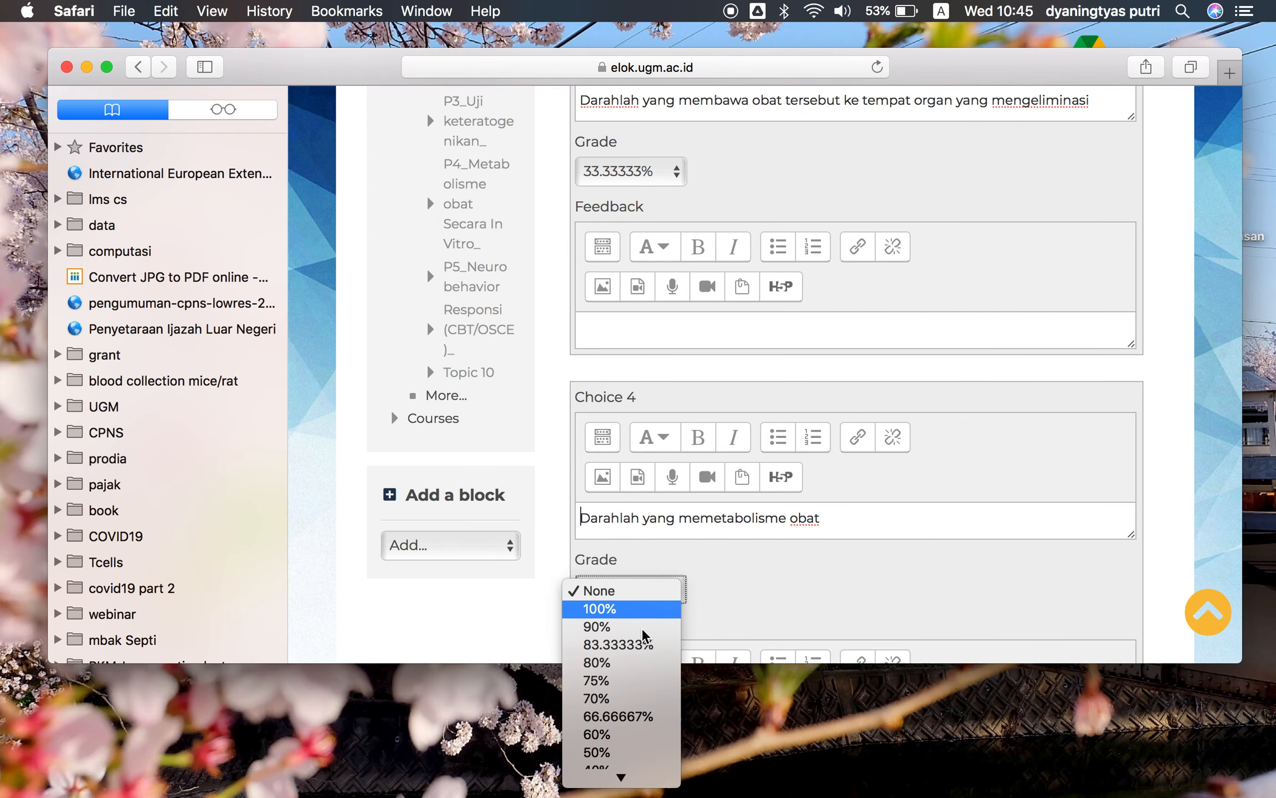
{"action": "scroll", "coordinate": [645, 766], "scroll_direction": "down", "scroll_amount": 10}
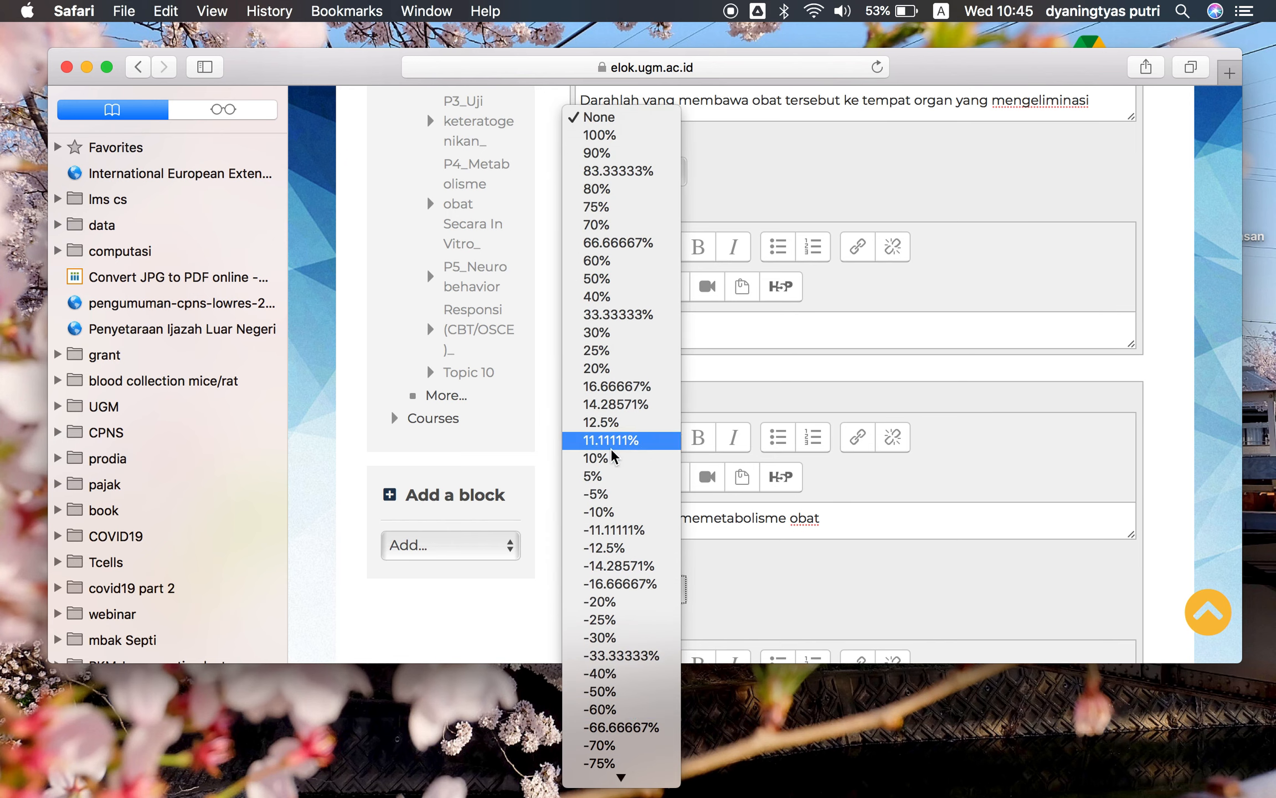
{"action": "left_click", "coordinate": [610, 117]}
{"action": "scroll", "coordinate": [709, 499], "scroll_direction": "down", "scroll_amount": 3}
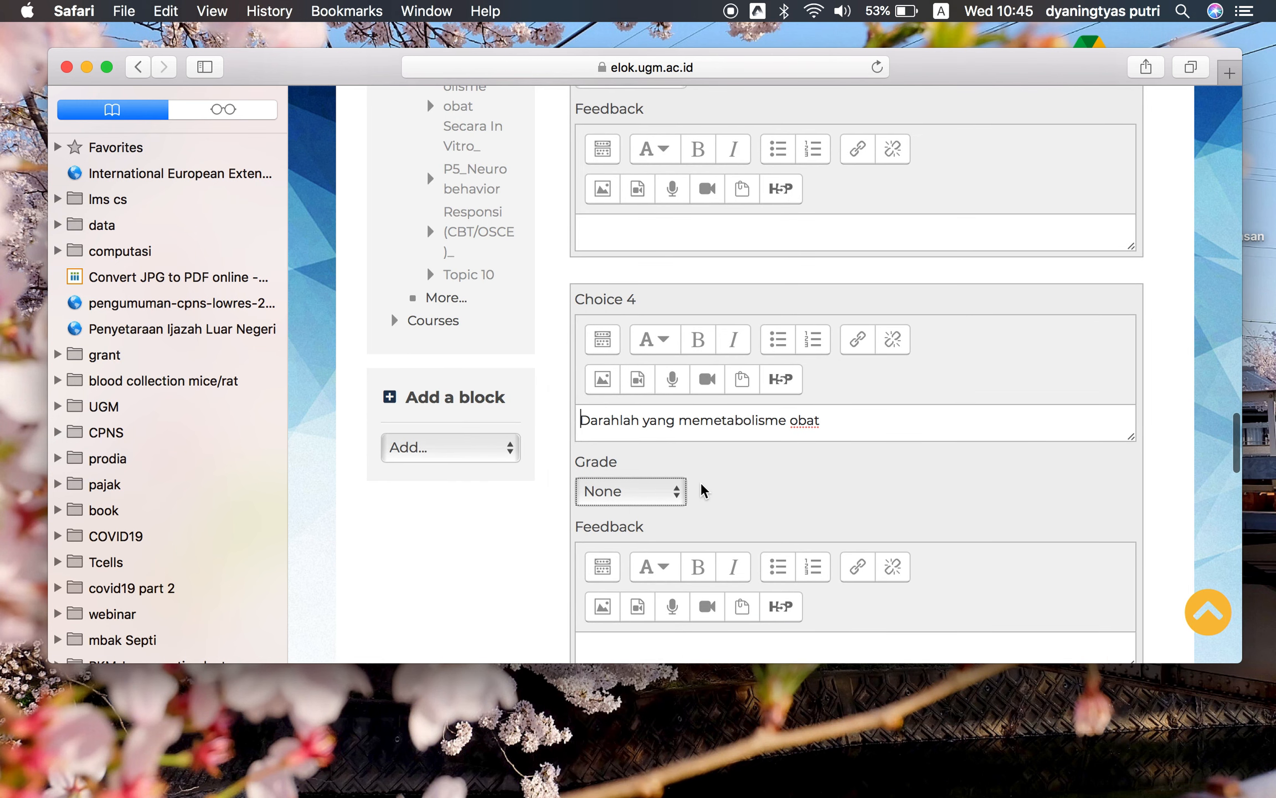
{"action": "left_click", "coordinate": [674, 496]}
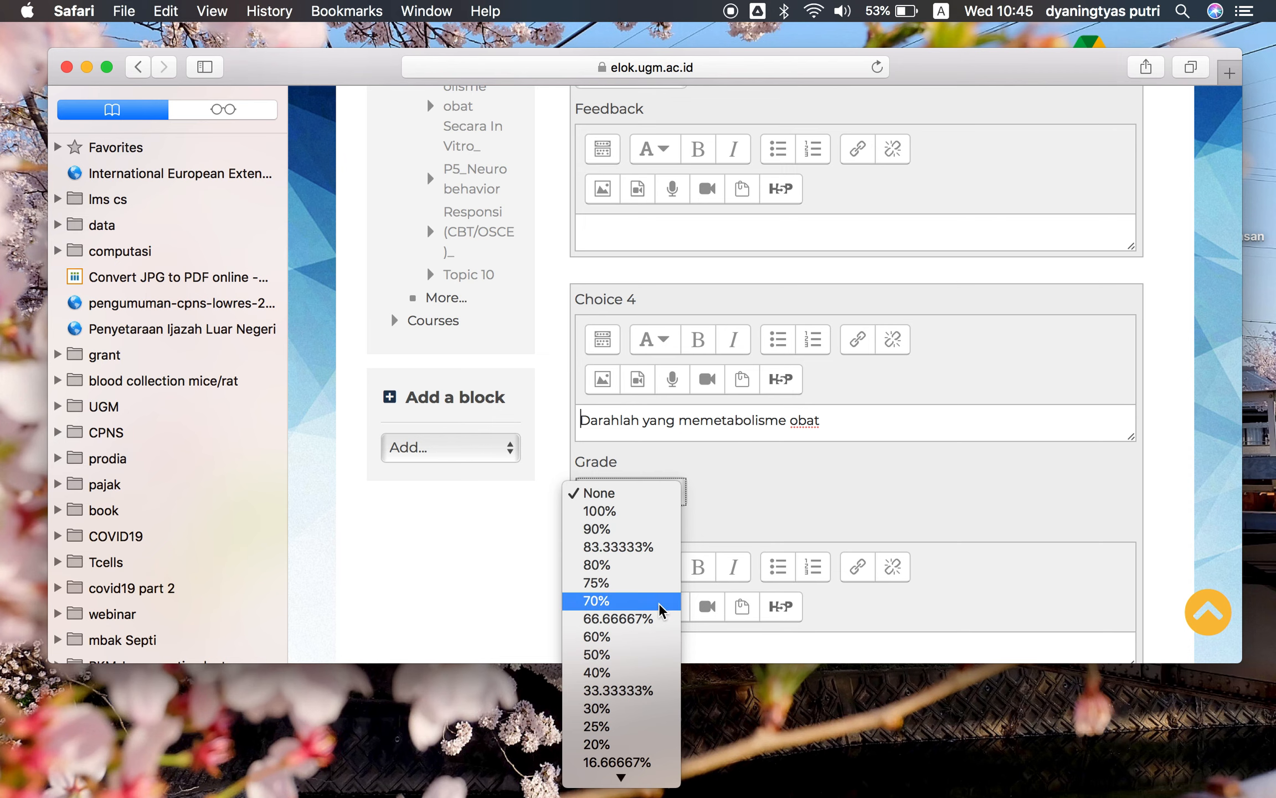
{"action": "scroll", "coordinate": [661, 608], "scroll_direction": "down", "scroll_amount": 5}
{"action": "scroll", "coordinate": [661, 608], "scroll_direction": "down", "scroll_amount": 5}
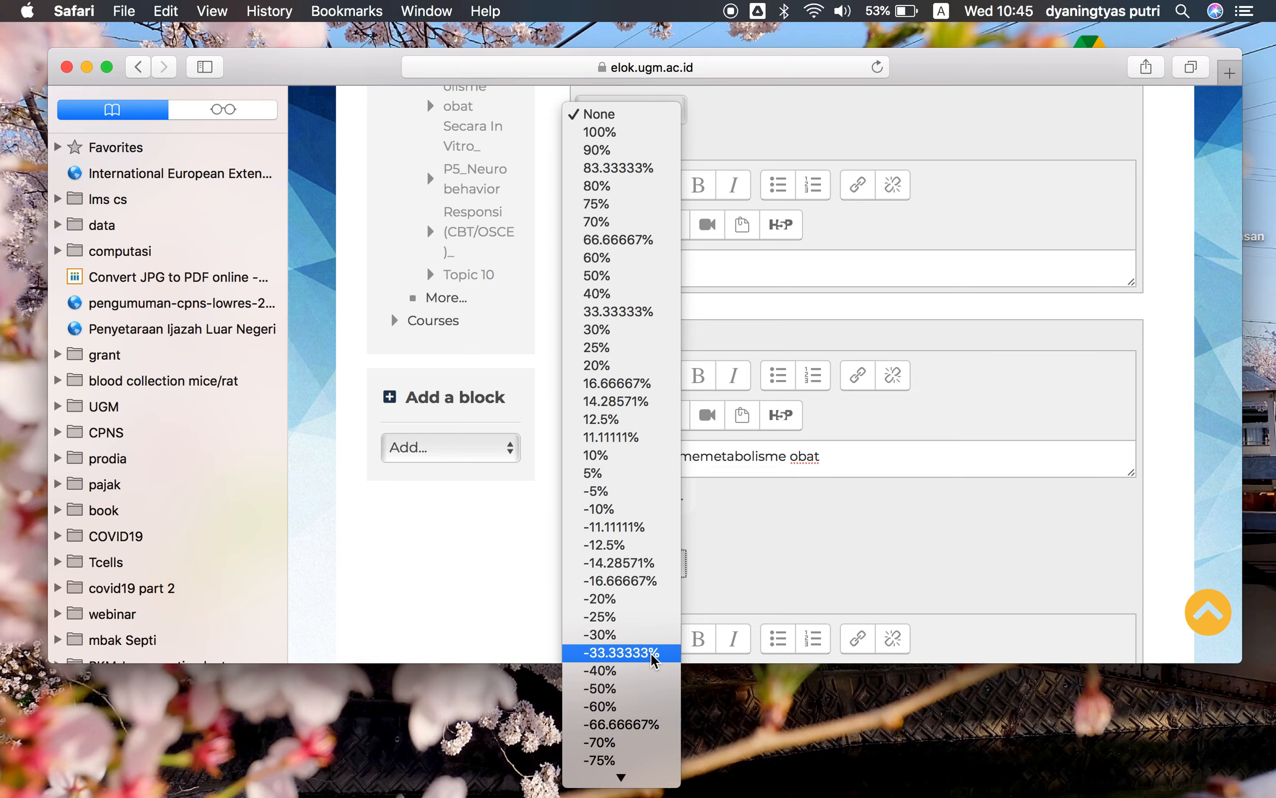
{"action": "left_click", "coordinate": [654, 653]}
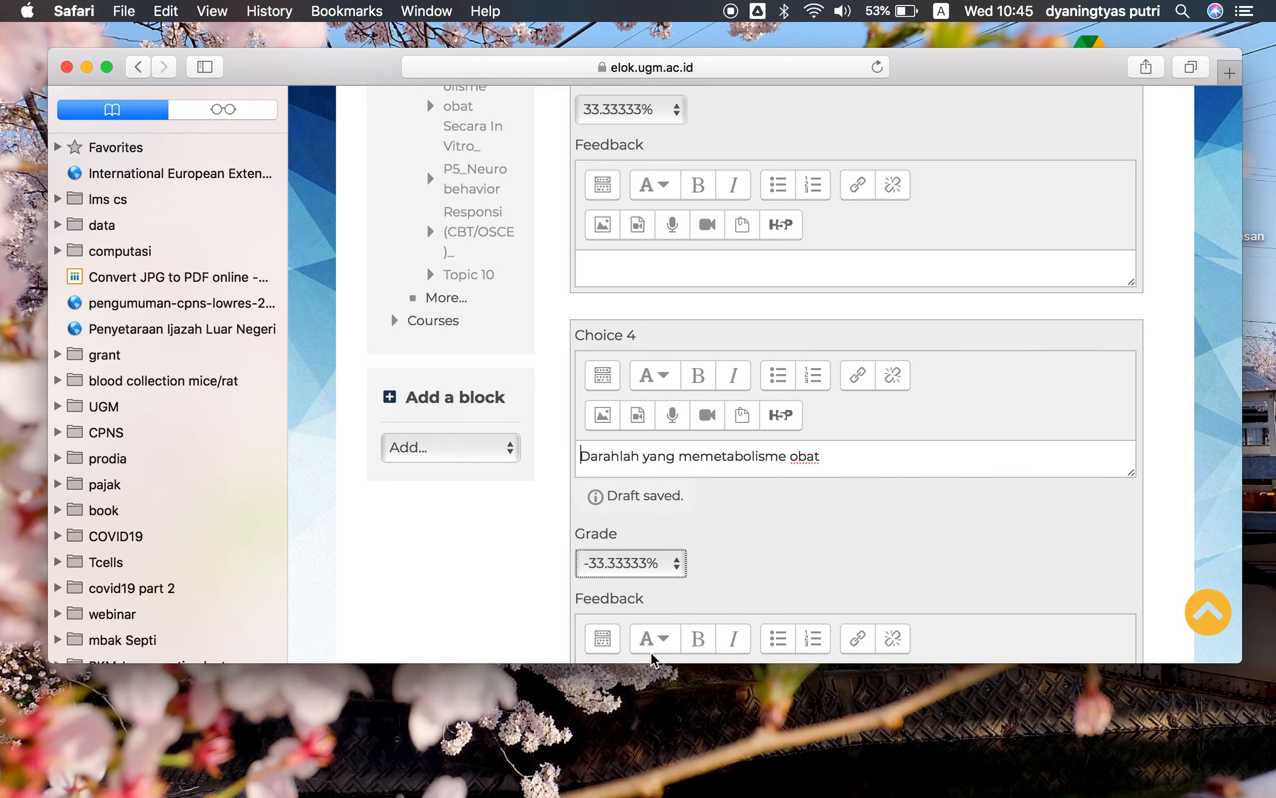
Switch to the Word document and select the second question's option E text
{"action": "key", "text": "ctrl+Up"}
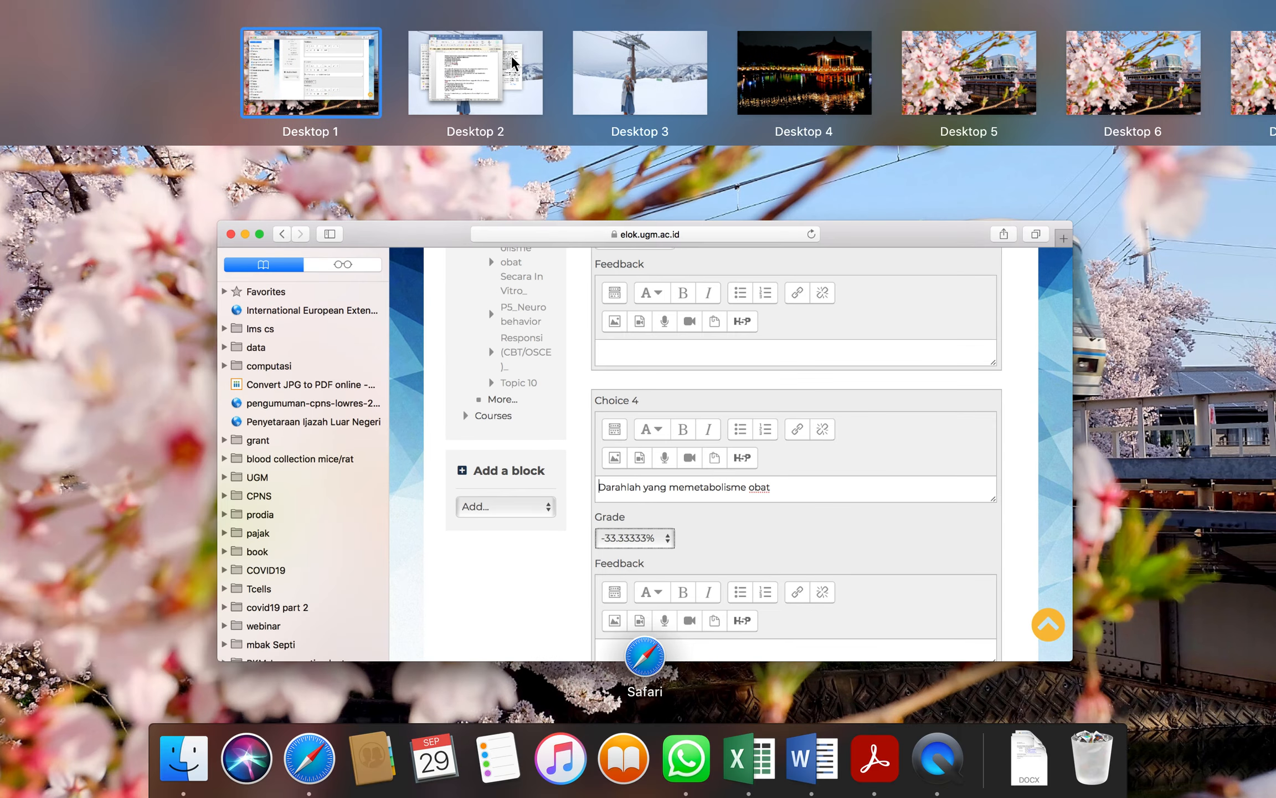
{"action": "left_click", "coordinate": [511, 56]}
{"action": "mouse_move", "coordinate": [363, 415]}
{"action": "left_mouse_down"}
{"action": "mouse_move", "coordinate": [536, 415]}
{"action": "mouse_move", "coordinate": [365, 427]}
{"action": "left_mouse_up"}
{"action": "key", "text": "super+c"}
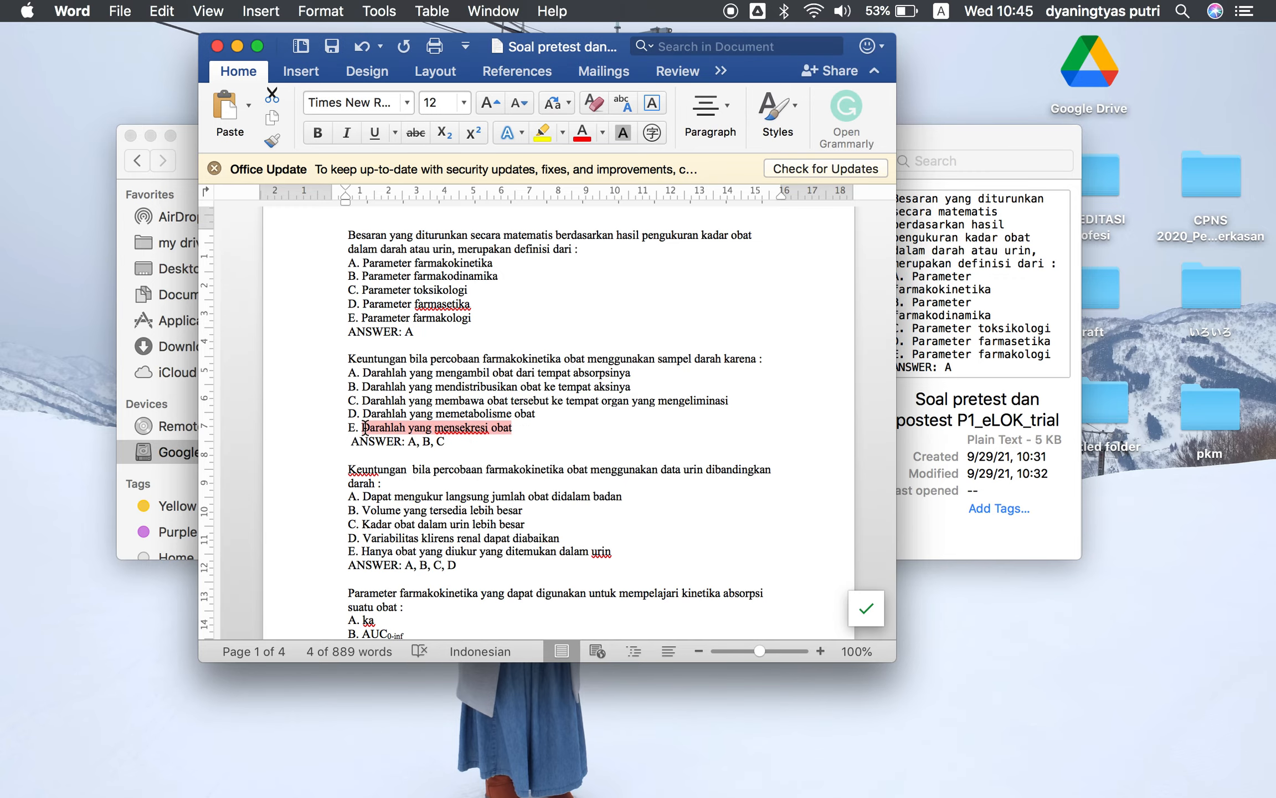
{"action": "key", "text": "ctrl+Up"}
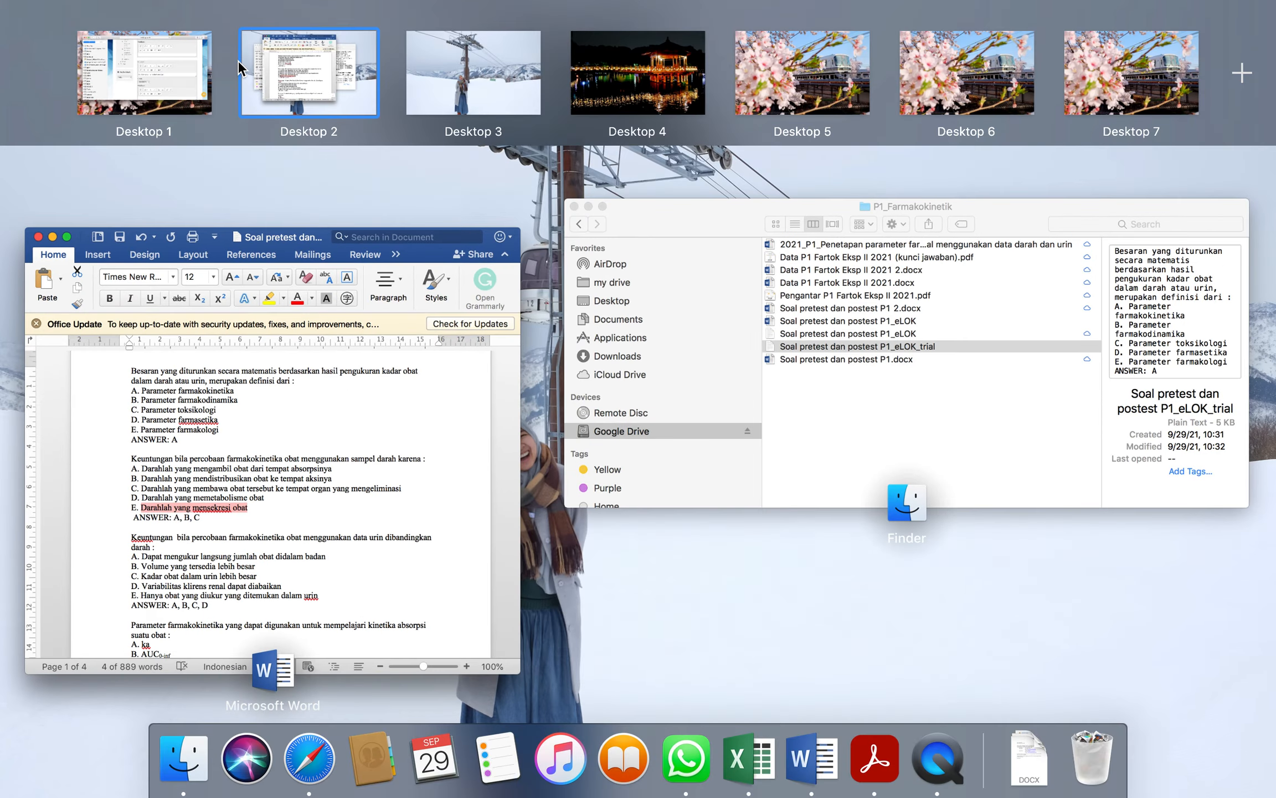
Return to the question form and paste the copied text as Choice 5
{"action": "left_click", "coordinate": [183, 78]}
{"action": "left_click", "coordinate": [732, 432]}
{"action": "scroll", "coordinate": [733, 443], "scroll_direction": "down", "scroll_amount": 1}
{"action": "scroll", "coordinate": [746, 461], "scroll_direction": "down", "scroll_amount": 5}
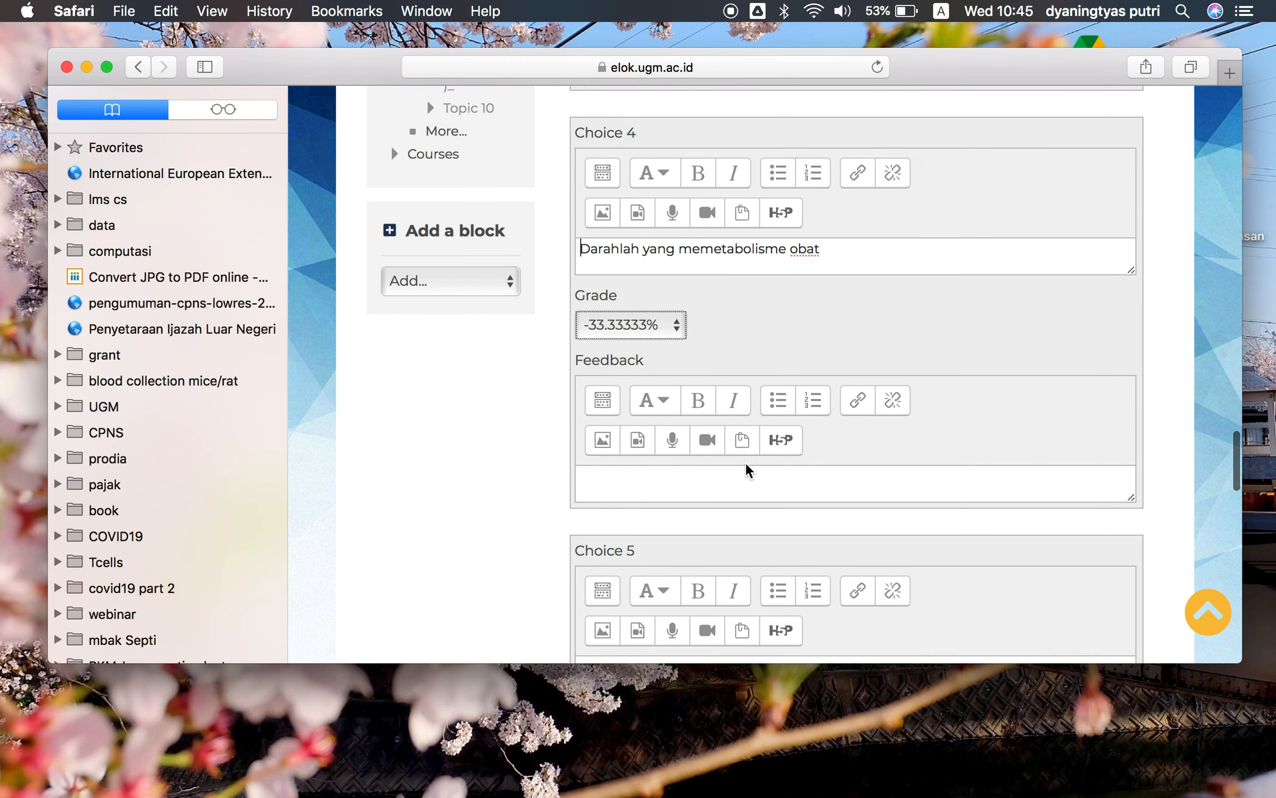
{"action": "left_click", "coordinate": [707, 531]}
{"action": "key", "text": "super+v"}
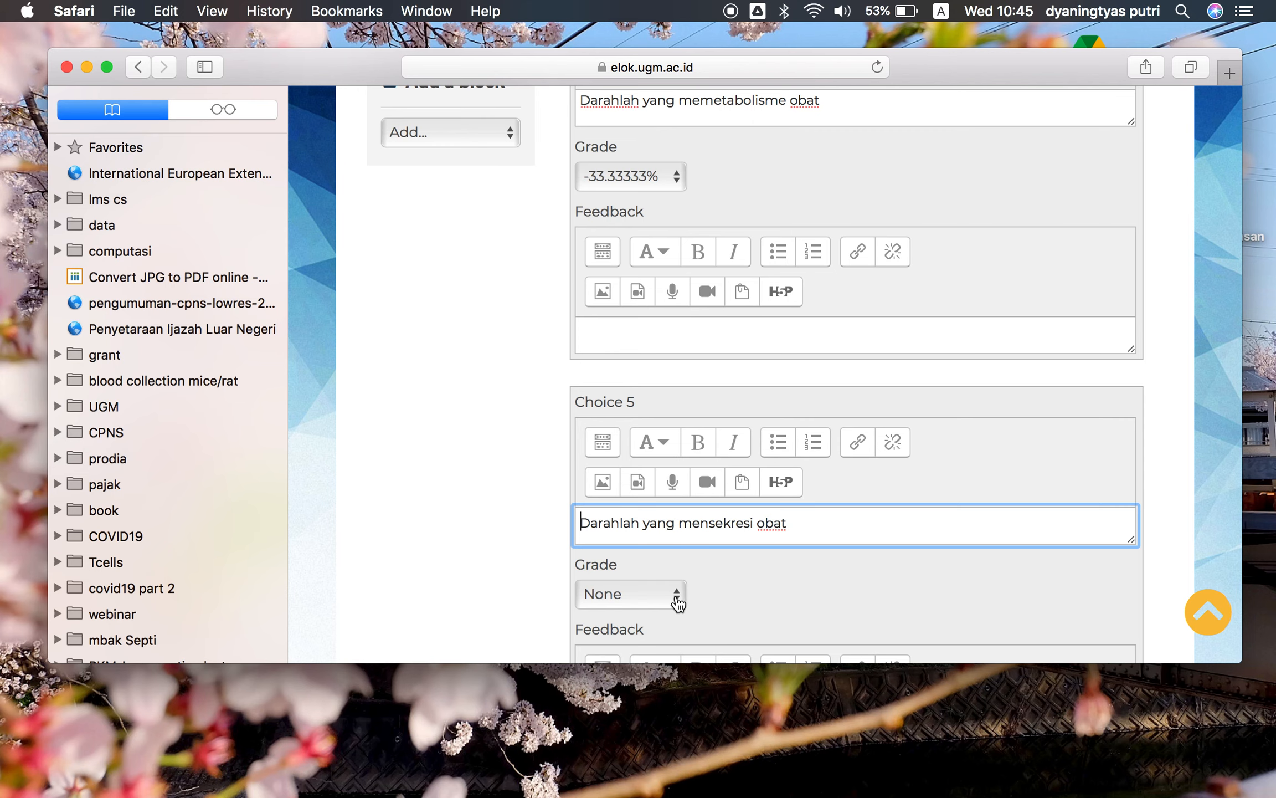
Set Choice 5's grade to -33.33333%
{"action": "left_click", "coordinate": [673, 594]}
{"action": "scroll", "coordinate": [641, 594], "scroll_direction": "down", "scroll_amount": 8}
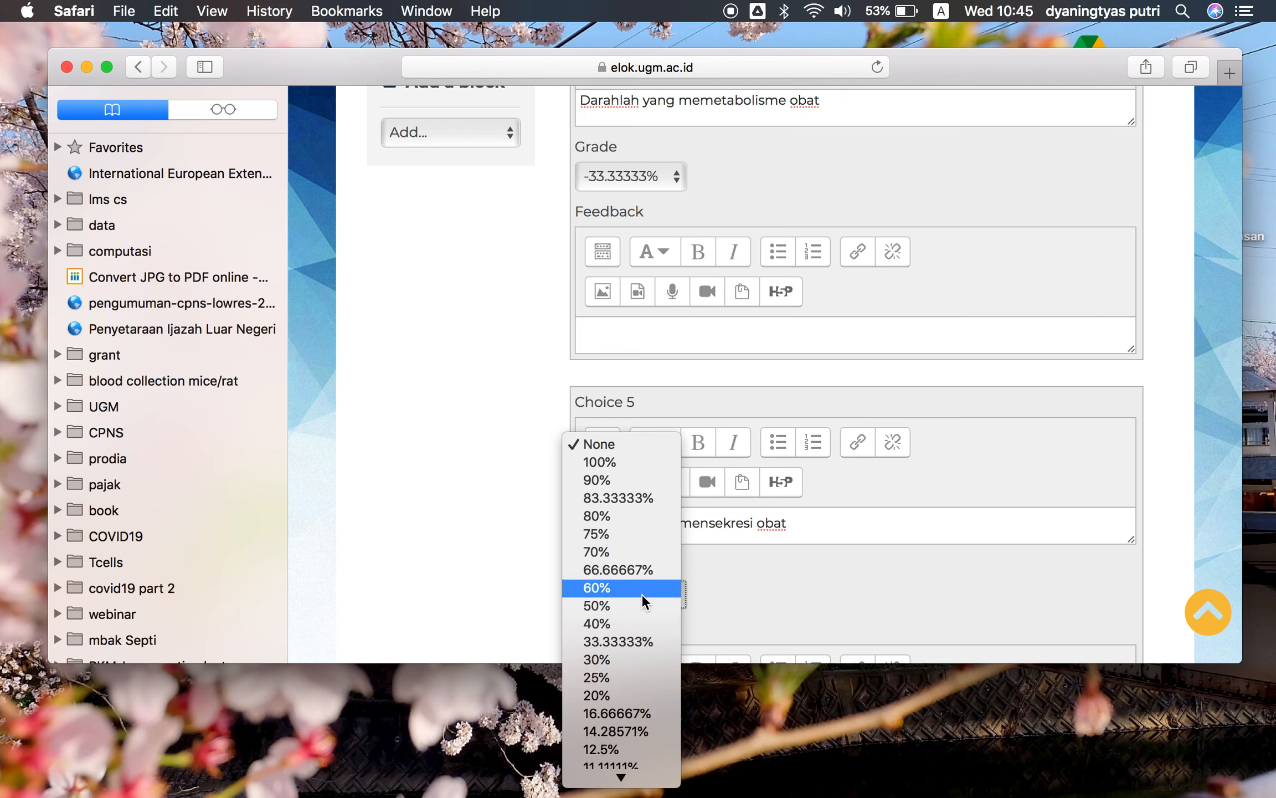
{"action": "scroll", "coordinate": [641, 593], "scroll_direction": "down", "scroll_amount": 4}
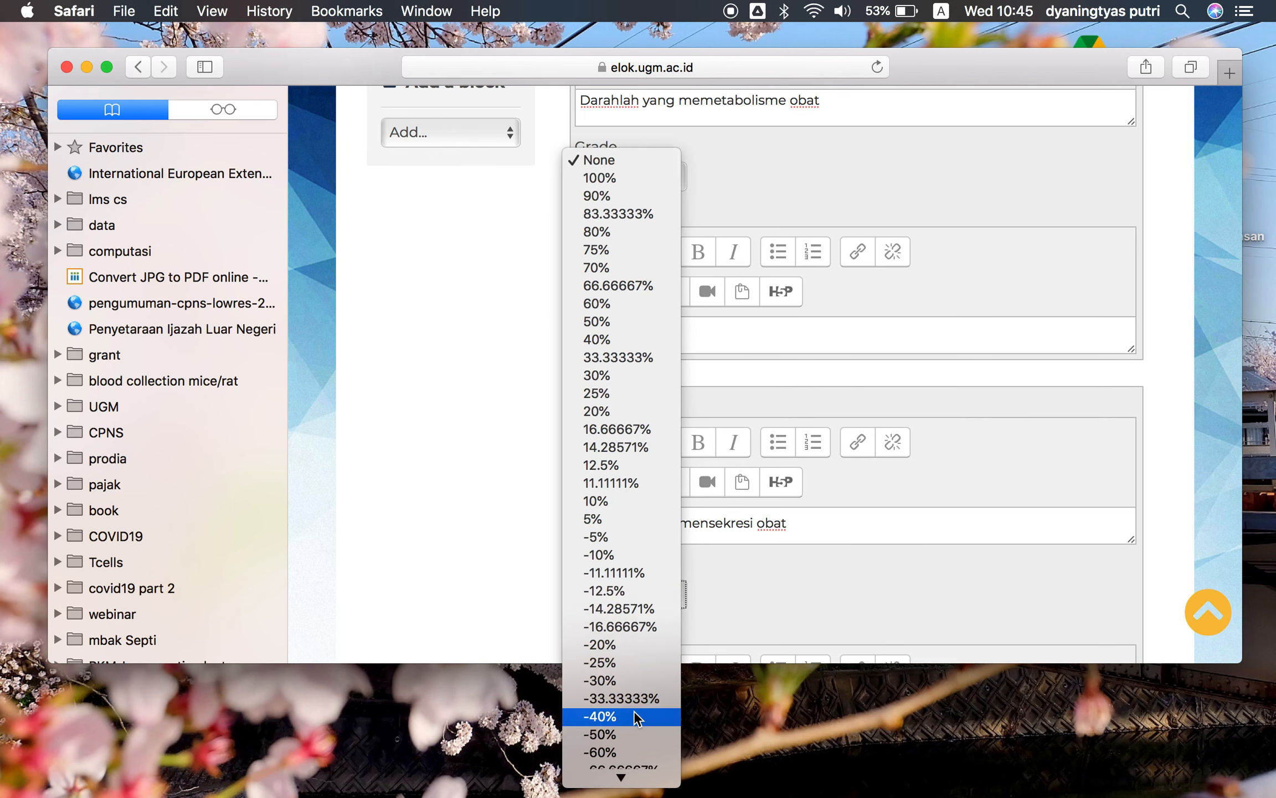
{"action": "left_click", "coordinate": [631, 699]}
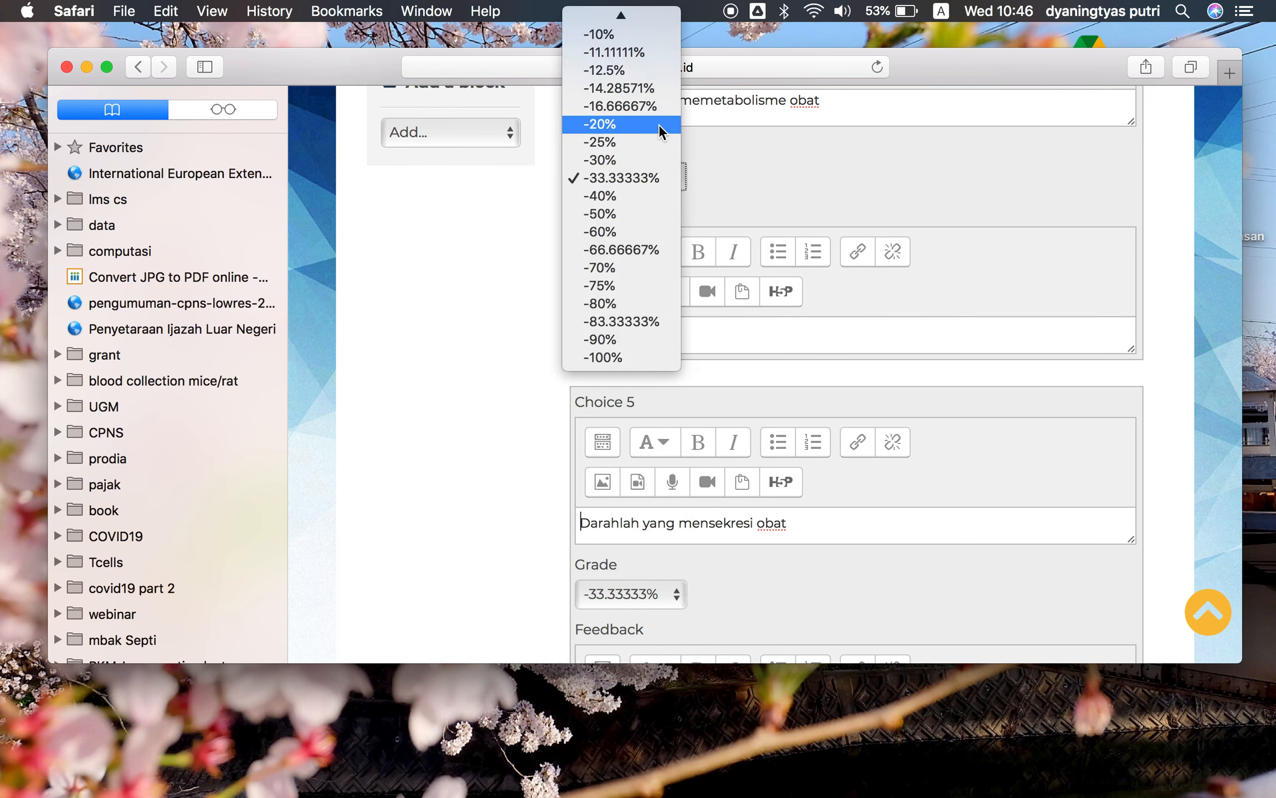
Set the grades of Choice 4 and Choice 5 to None
{"action": "scroll", "coordinate": [659, 123], "scroll_direction": "up", "scroll_amount": 6}
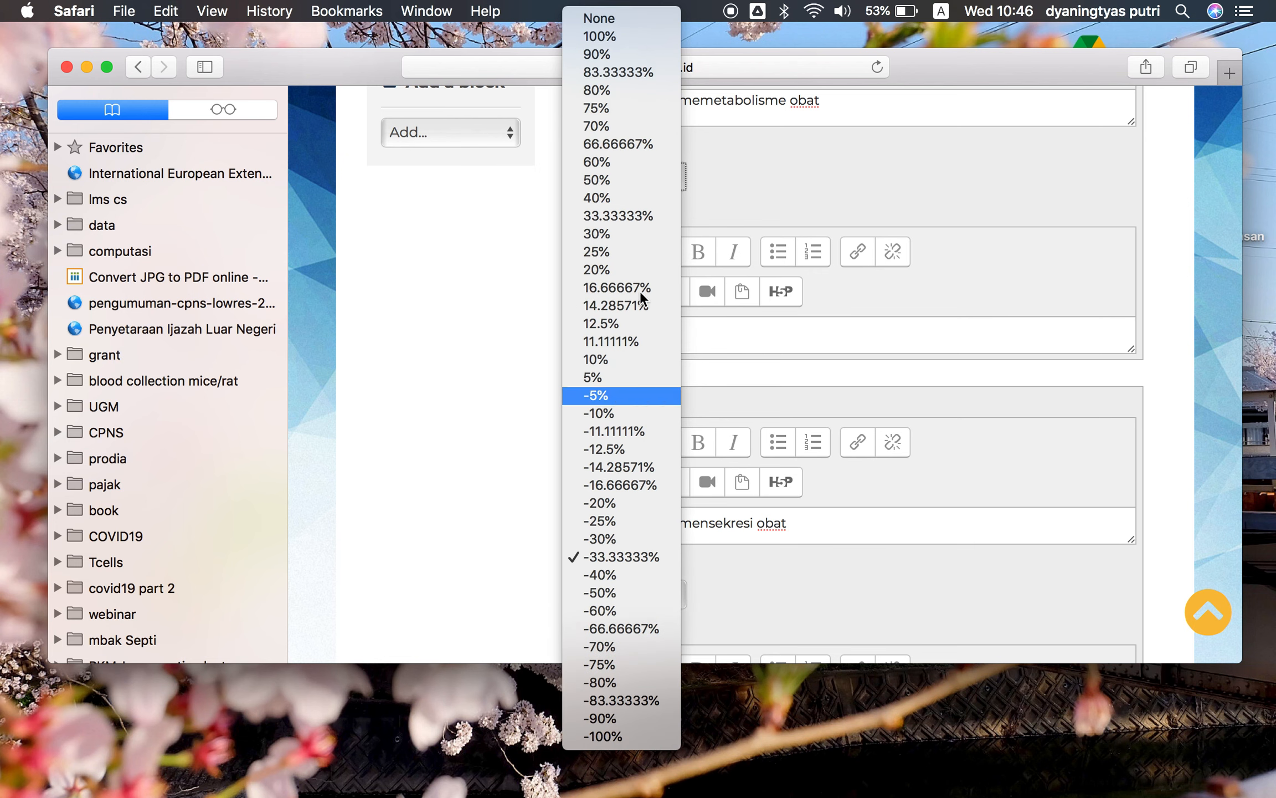
{"action": "left_click", "coordinate": [601, 20]}
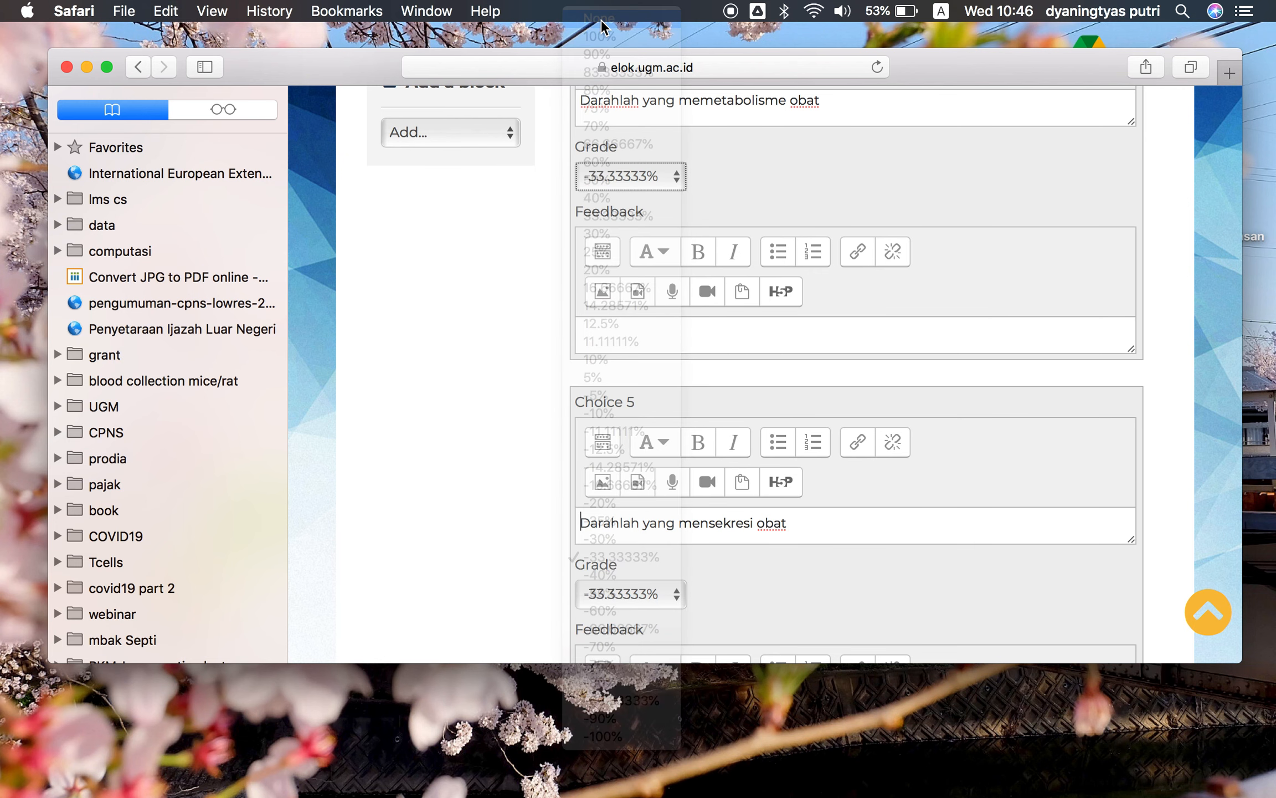
{"action": "left_click", "coordinate": [669, 608]}
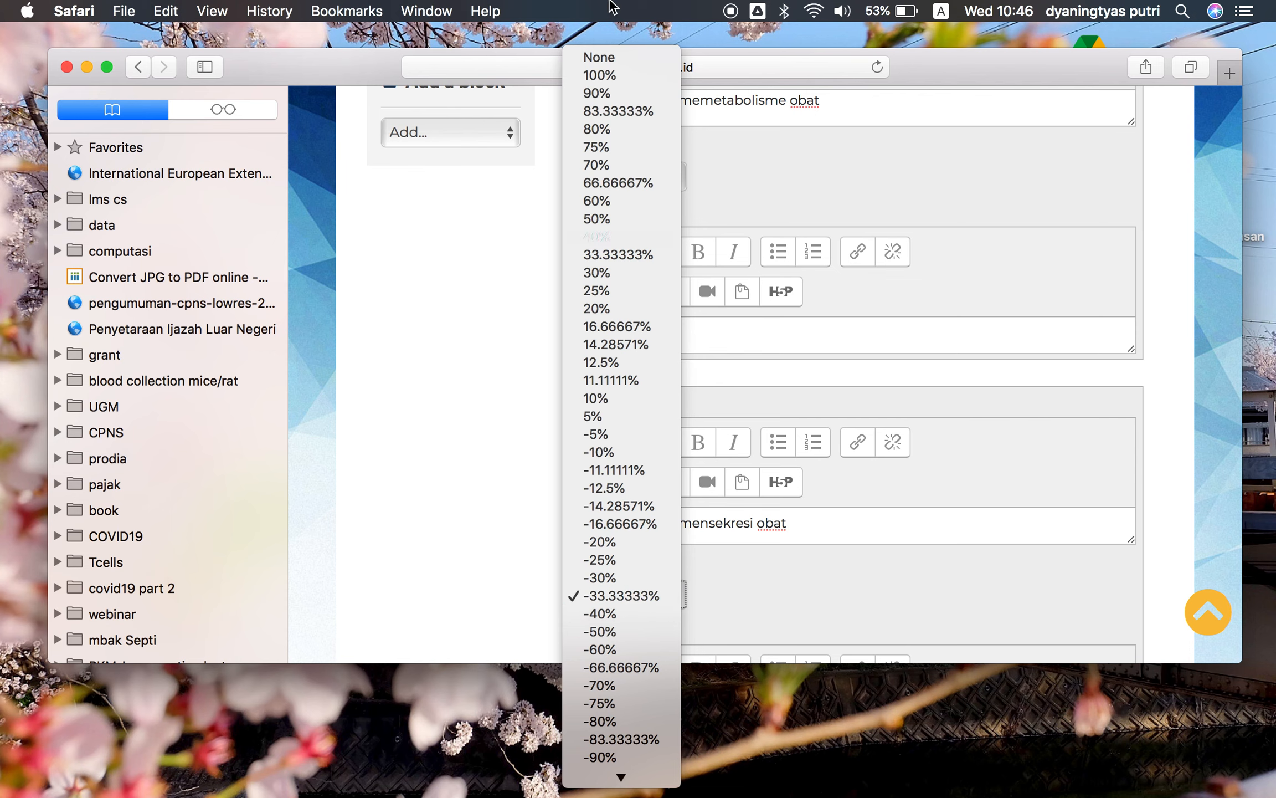
{"action": "left_click", "coordinate": [606, 57]}
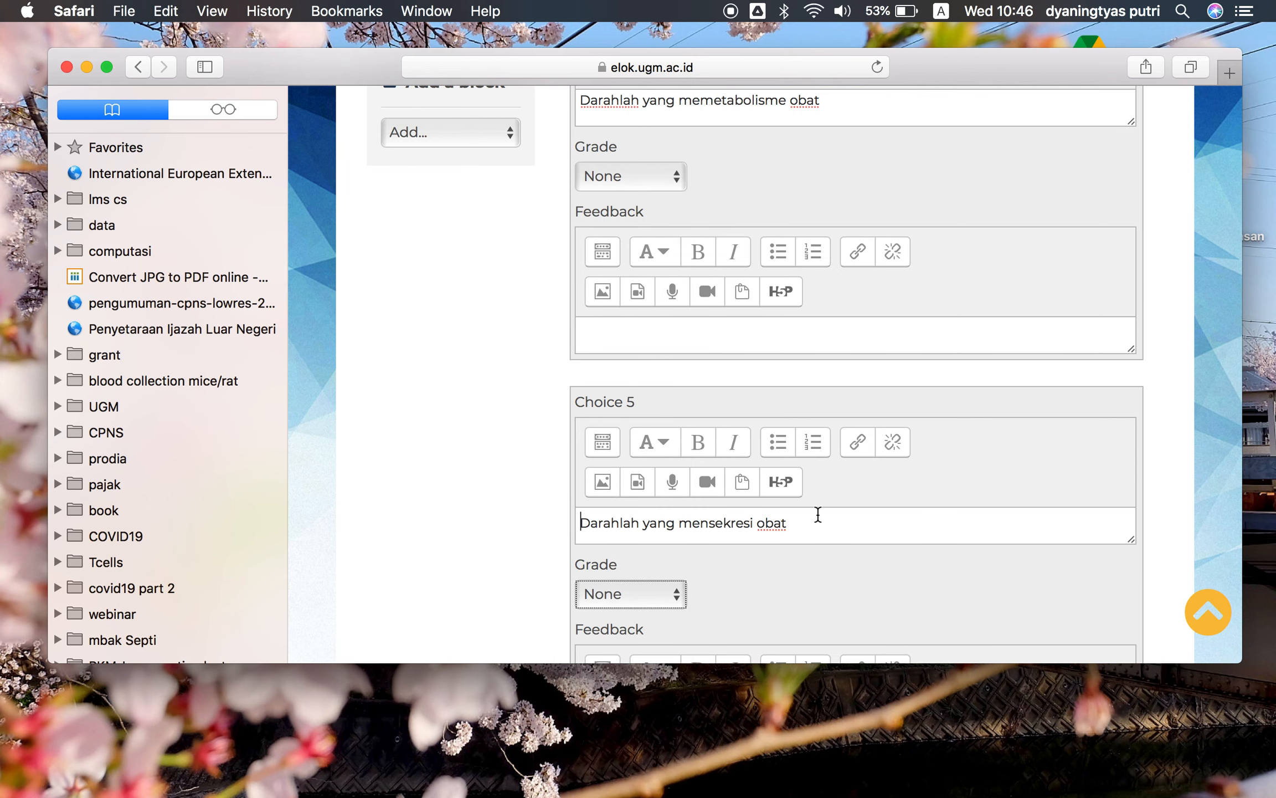
Save the multiple-choice question
{"action": "scroll", "coordinate": [929, 607], "scroll_direction": "down", "scroll_amount": 5}
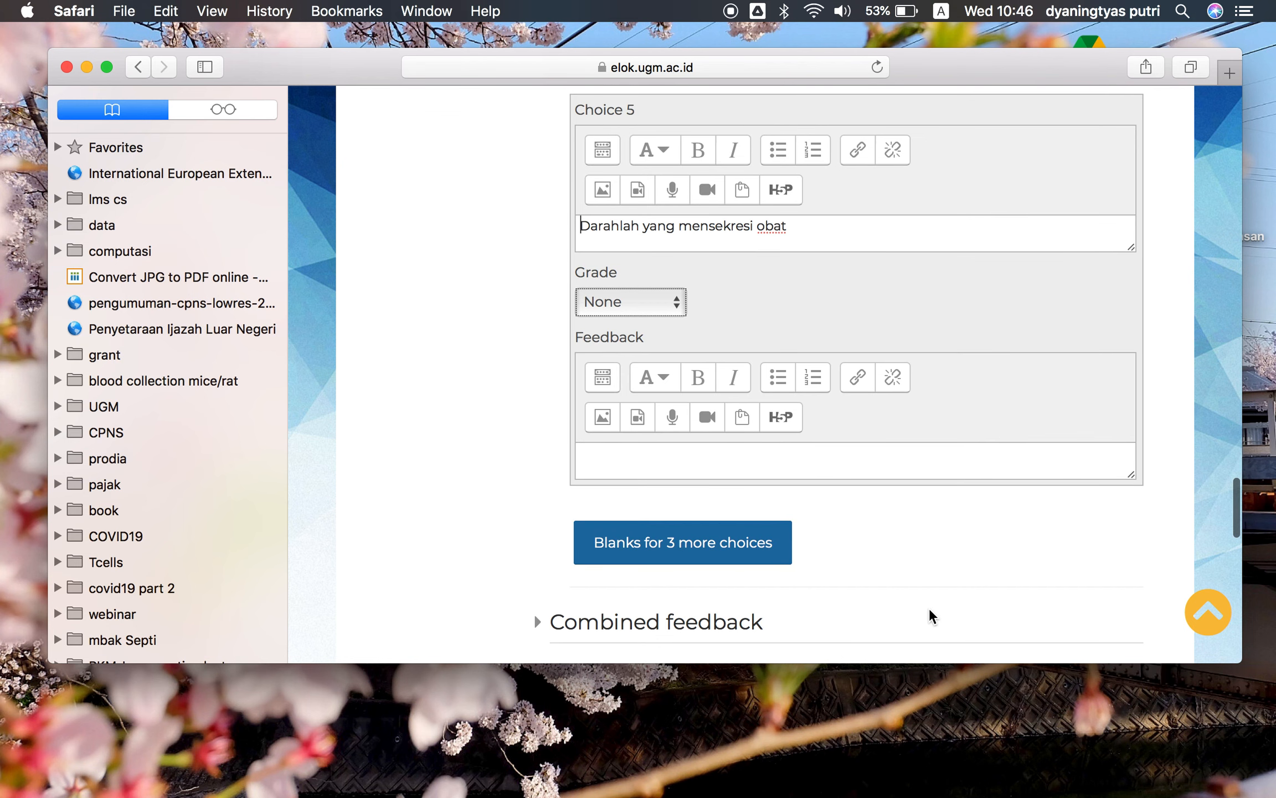
{"action": "scroll", "coordinate": [829, 582], "scroll_direction": "down", "scroll_amount": 6}
{"action": "left_click", "coordinate": [647, 598]}
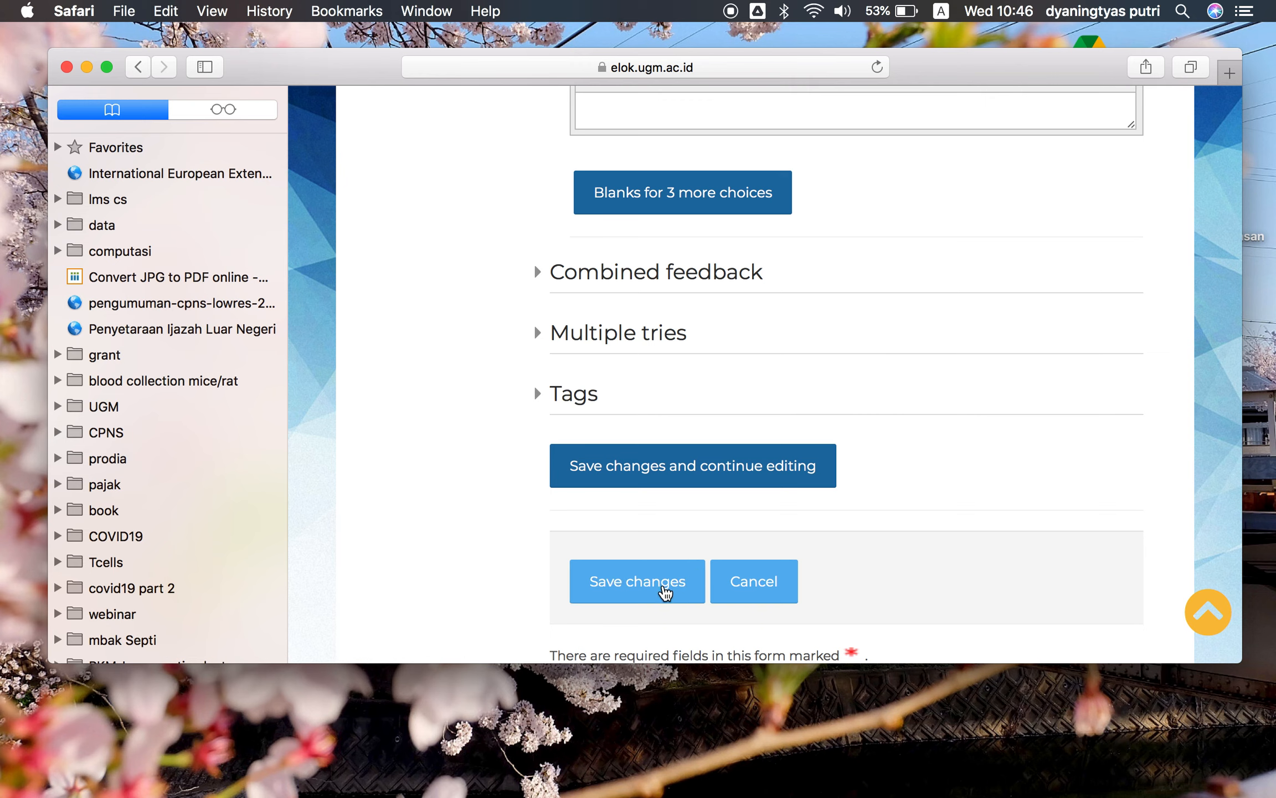
{"action": "left_click", "coordinate": [658, 594]}
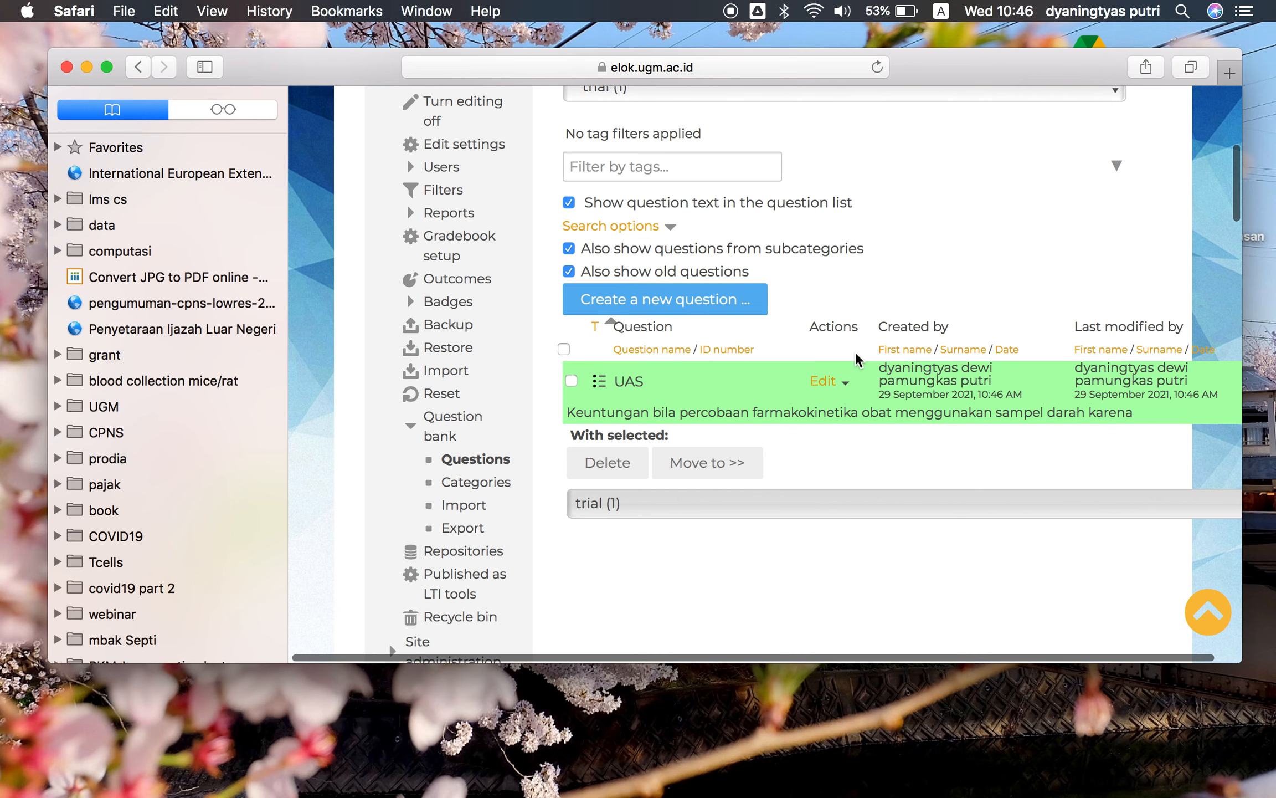
Open the question bank's import page and choose Aiken format as the file format
{"action": "scroll", "coordinate": [856, 352], "scroll_direction": "up", "scroll_amount": 5}
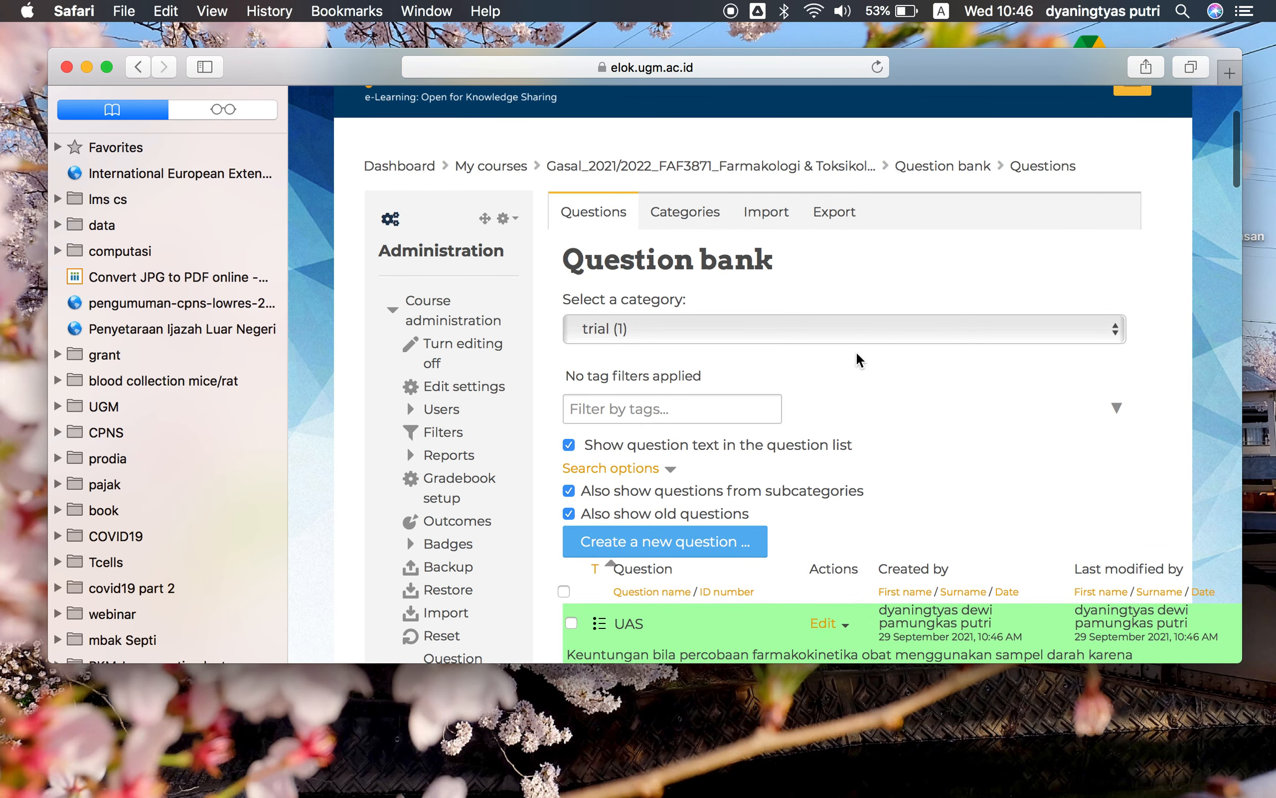
{"action": "scroll", "coordinate": [858, 353], "scroll_direction": "down", "scroll_amount": 2}
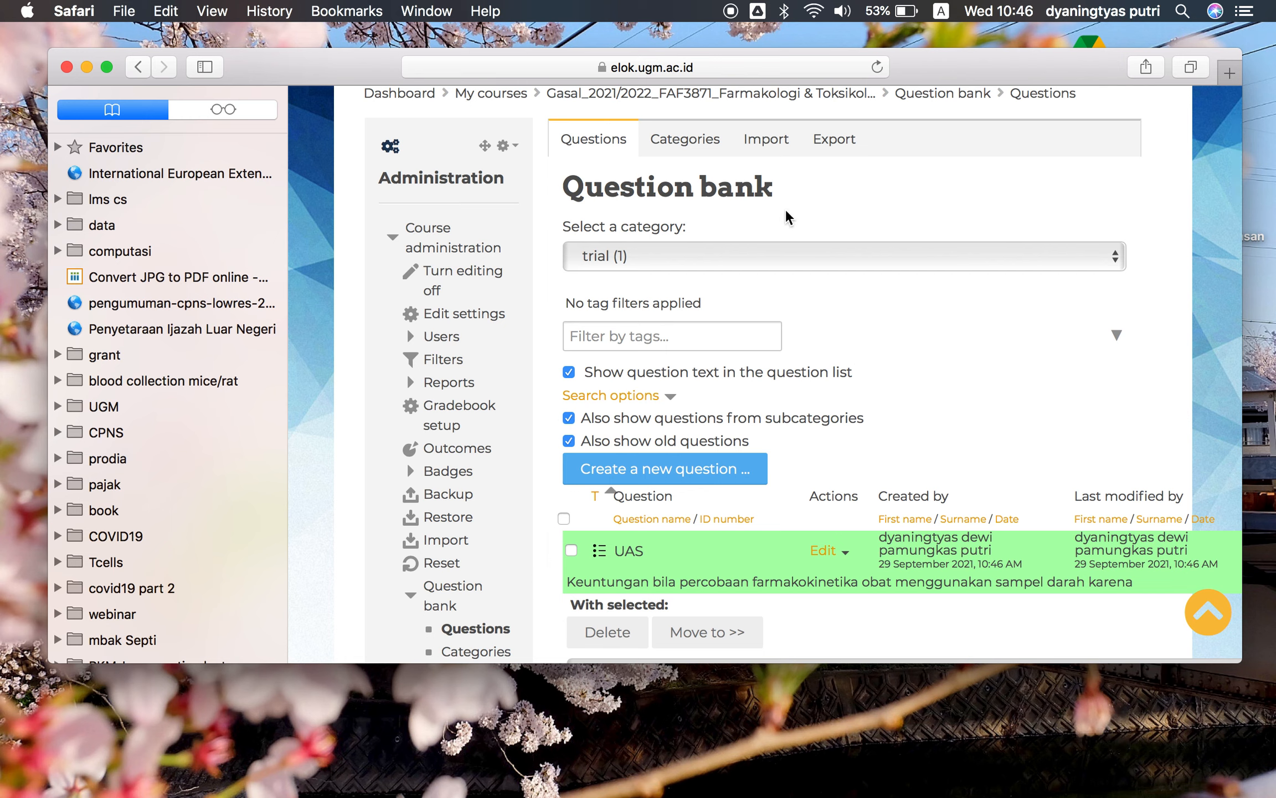
{"action": "left_click", "coordinate": [769, 137]}
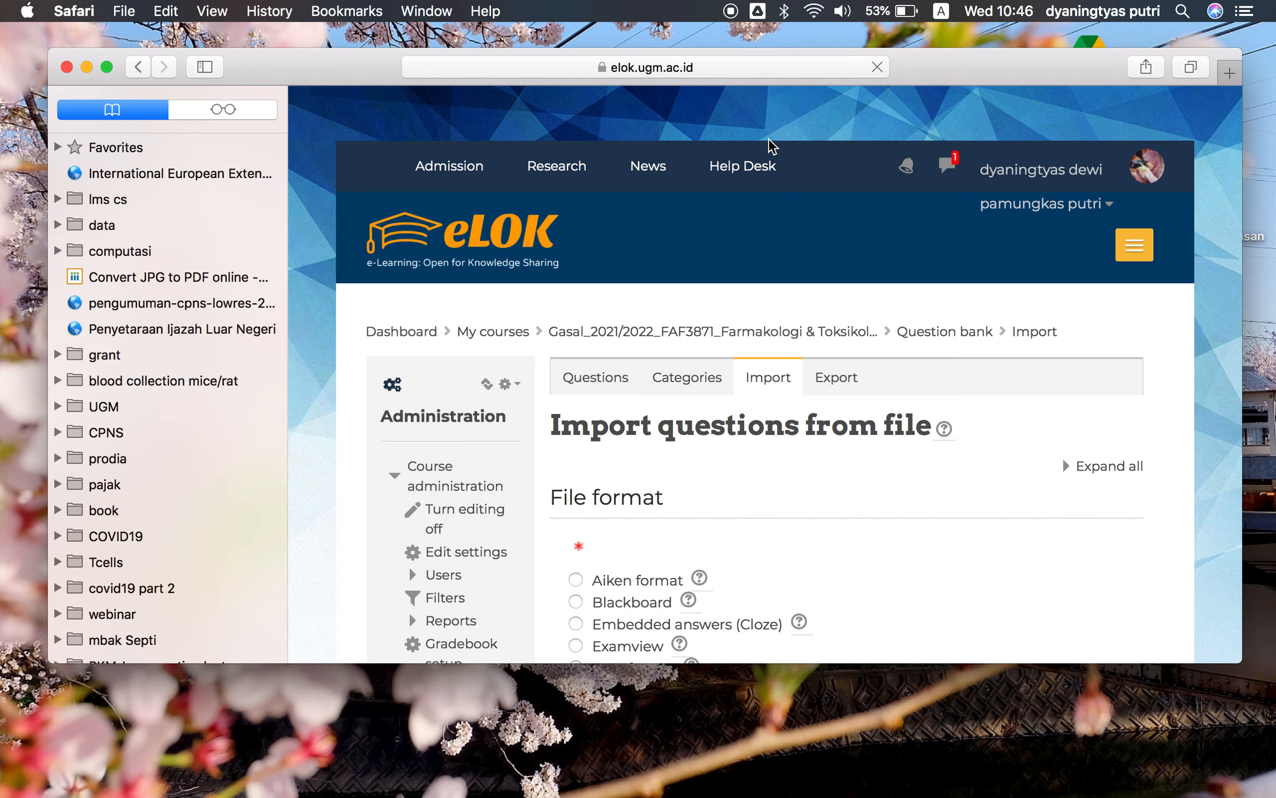
{"action": "scroll", "coordinate": [778, 365], "scroll_direction": "down", "scroll_amount": 3}
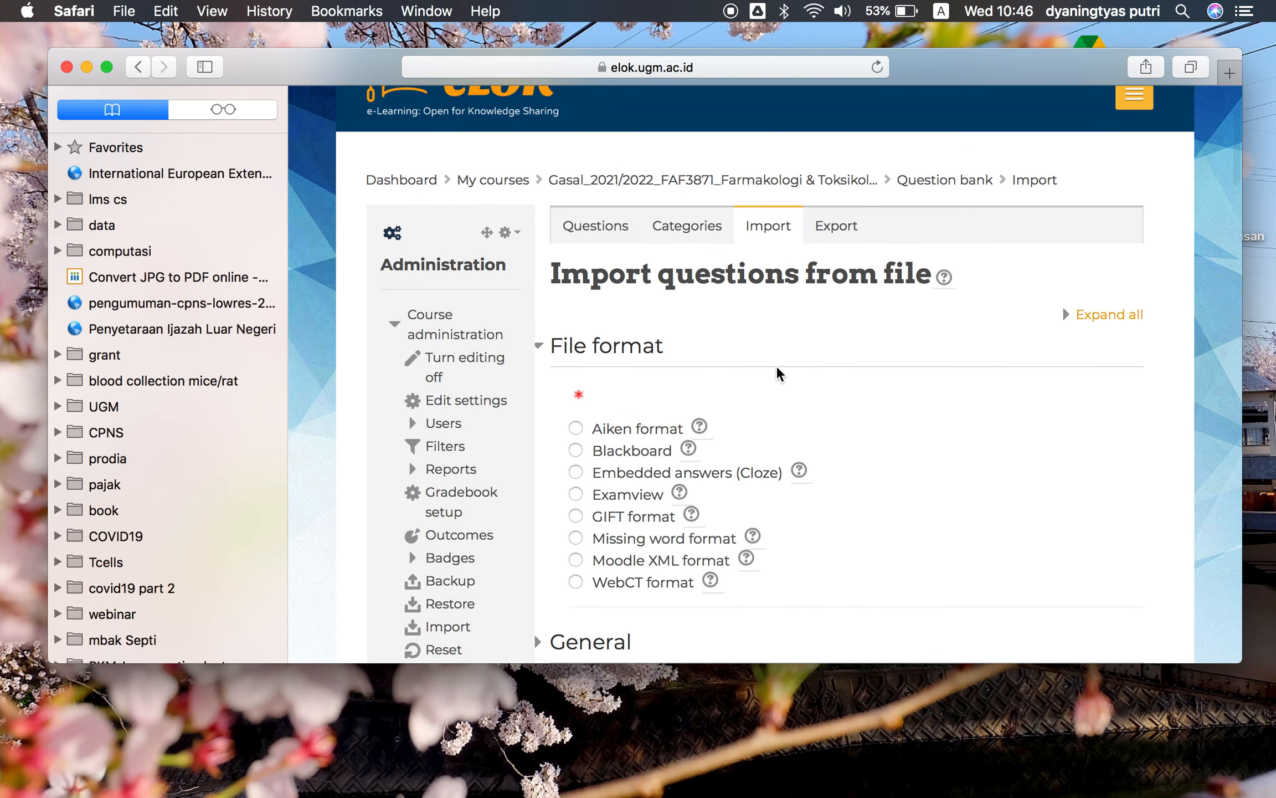
{"action": "left_click", "coordinate": [575, 428]}
Expand the General section and open the import category list
{"action": "scroll", "coordinate": [855, 465], "scroll_direction": "down", "scroll_amount": 4}
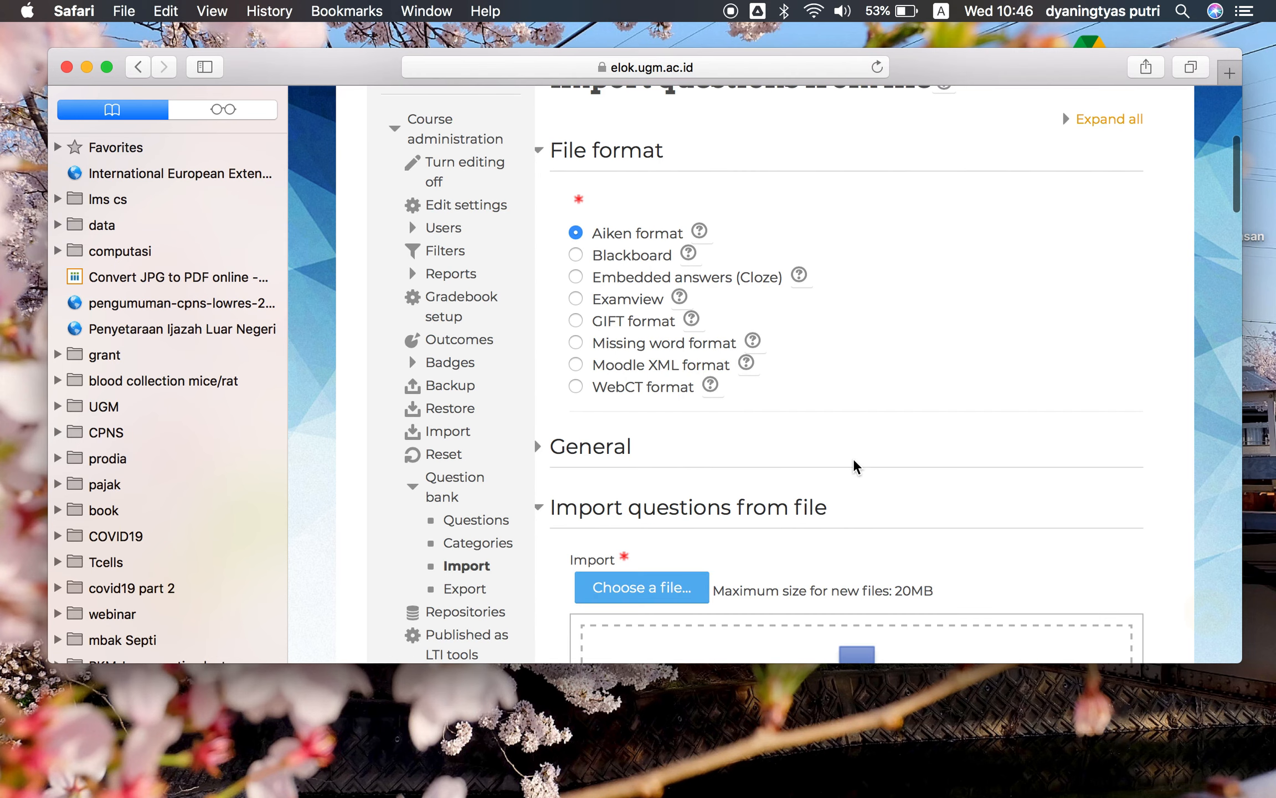
{"action": "scroll", "coordinate": [856, 467], "scroll_direction": "down", "scroll_amount": 3}
{"action": "left_click", "coordinate": [585, 316]}
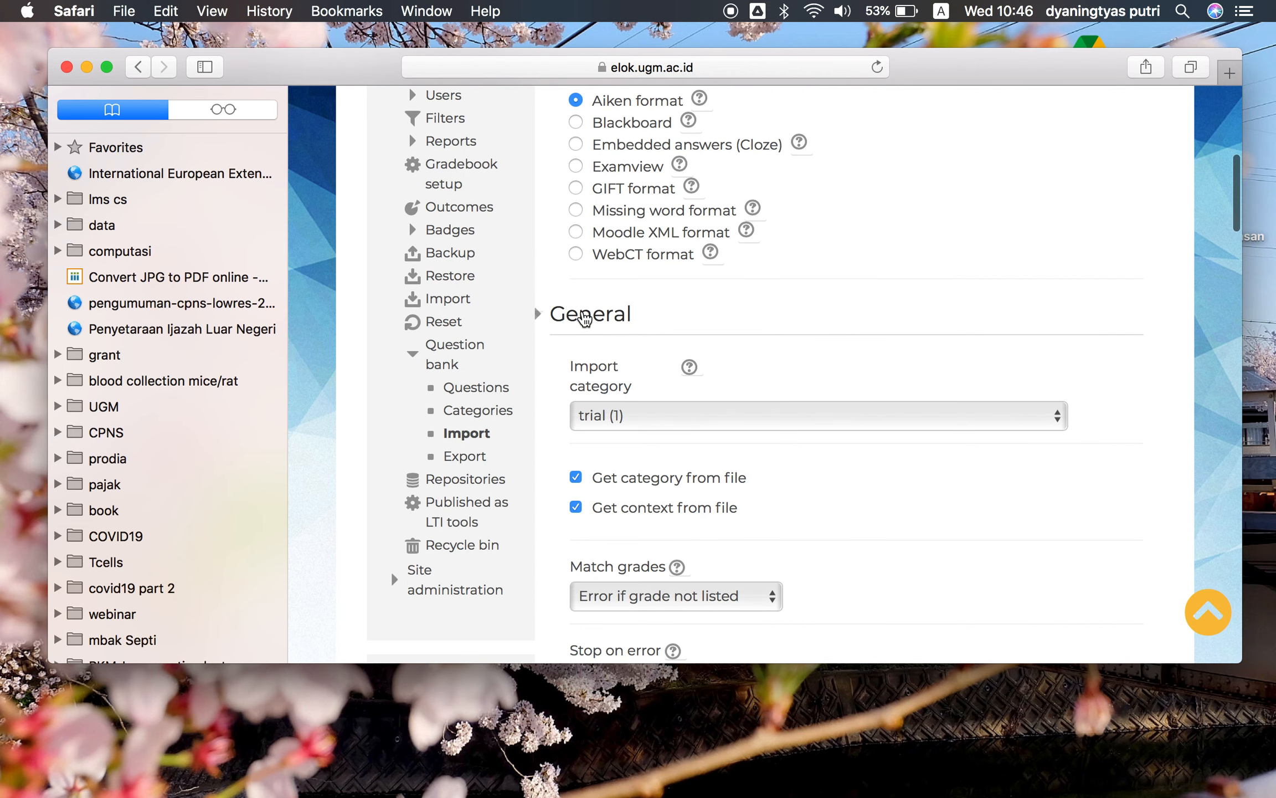
{"action": "scroll", "coordinate": [721, 396], "scroll_direction": "down", "scroll_amount": 2}
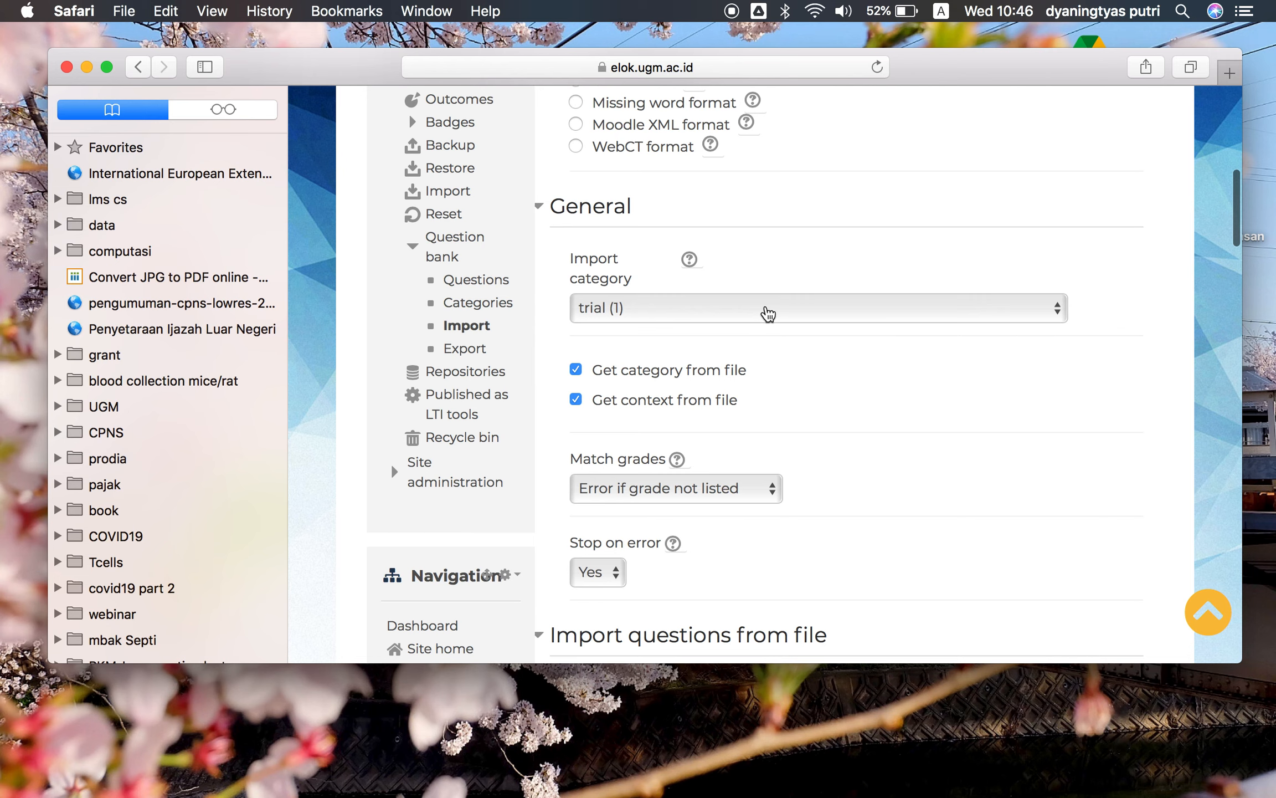
{"action": "left_click", "coordinate": [770, 313]}
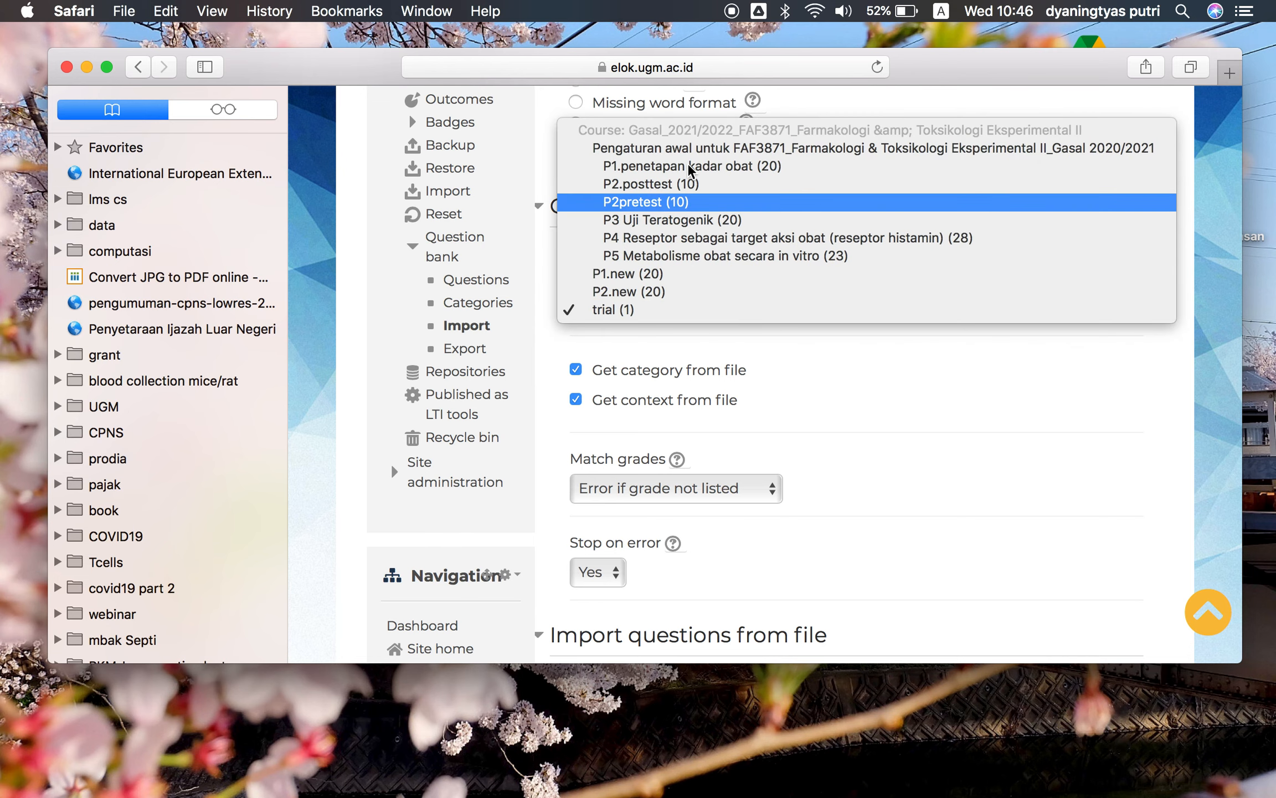
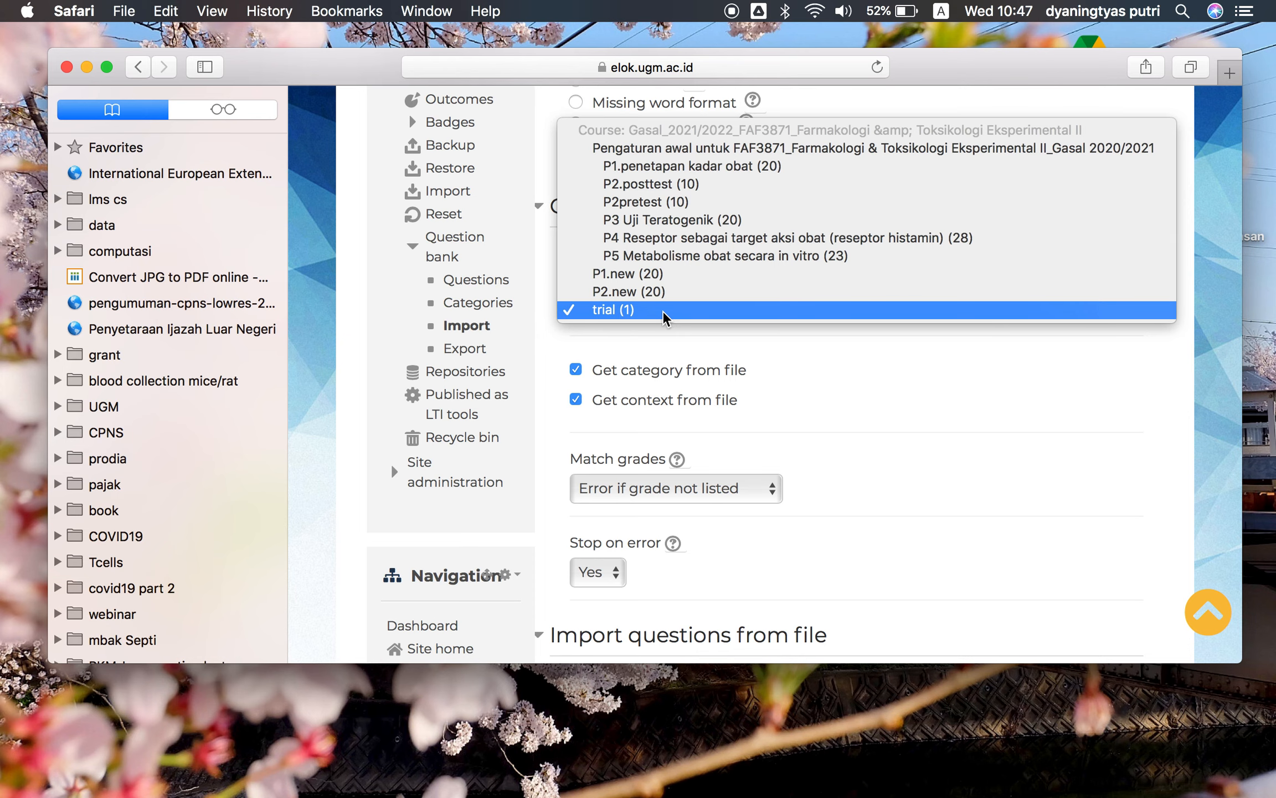
Set the import category to trial
{"action": "left_click", "coordinate": [665, 310]}
{"action": "scroll", "coordinate": [764, 400], "scroll_direction": "down", "scroll_amount": 3}
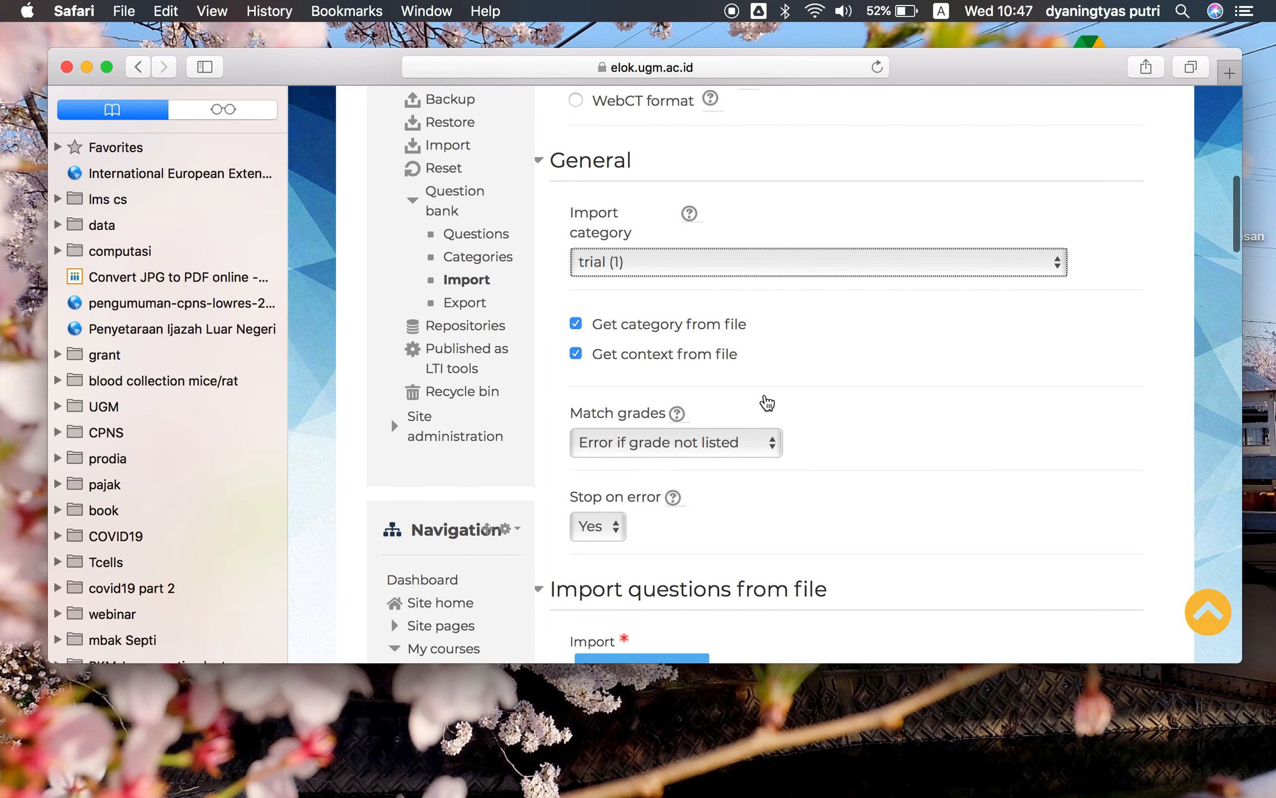
{"action": "scroll", "coordinate": [767, 401], "scroll_direction": "down", "scroll_amount": 2}
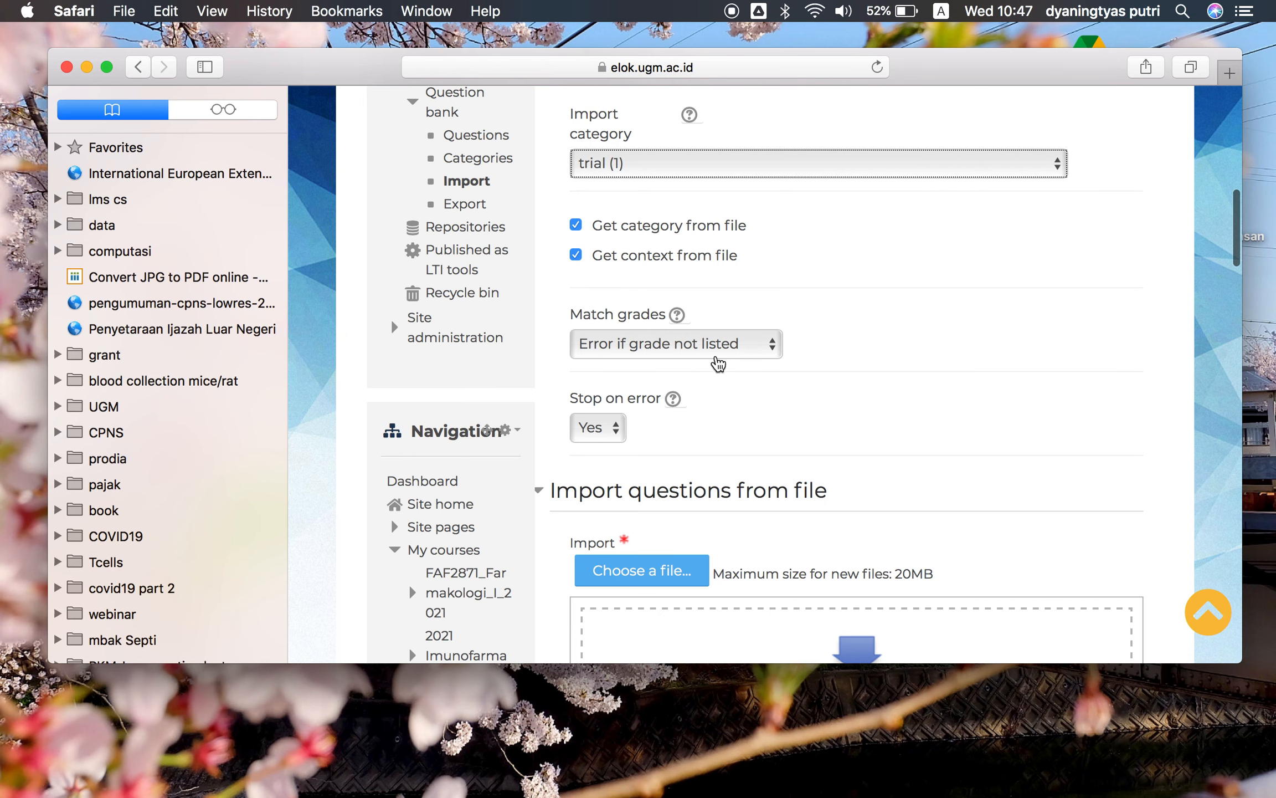
{"action": "scroll", "coordinate": [761, 359], "scroll_direction": "down", "scroll_amount": 6}
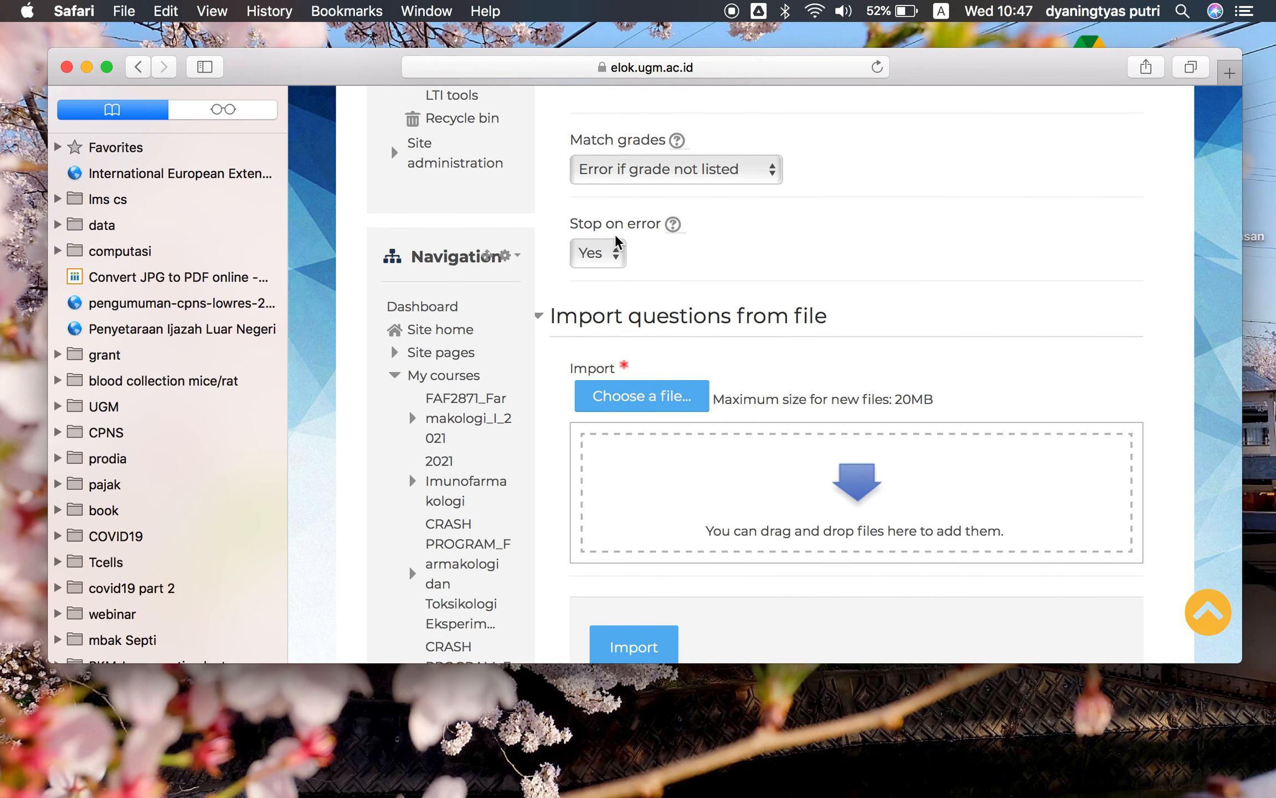
{"action": "scroll", "coordinate": [699, 293], "scroll_direction": "down", "scroll_amount": 2}
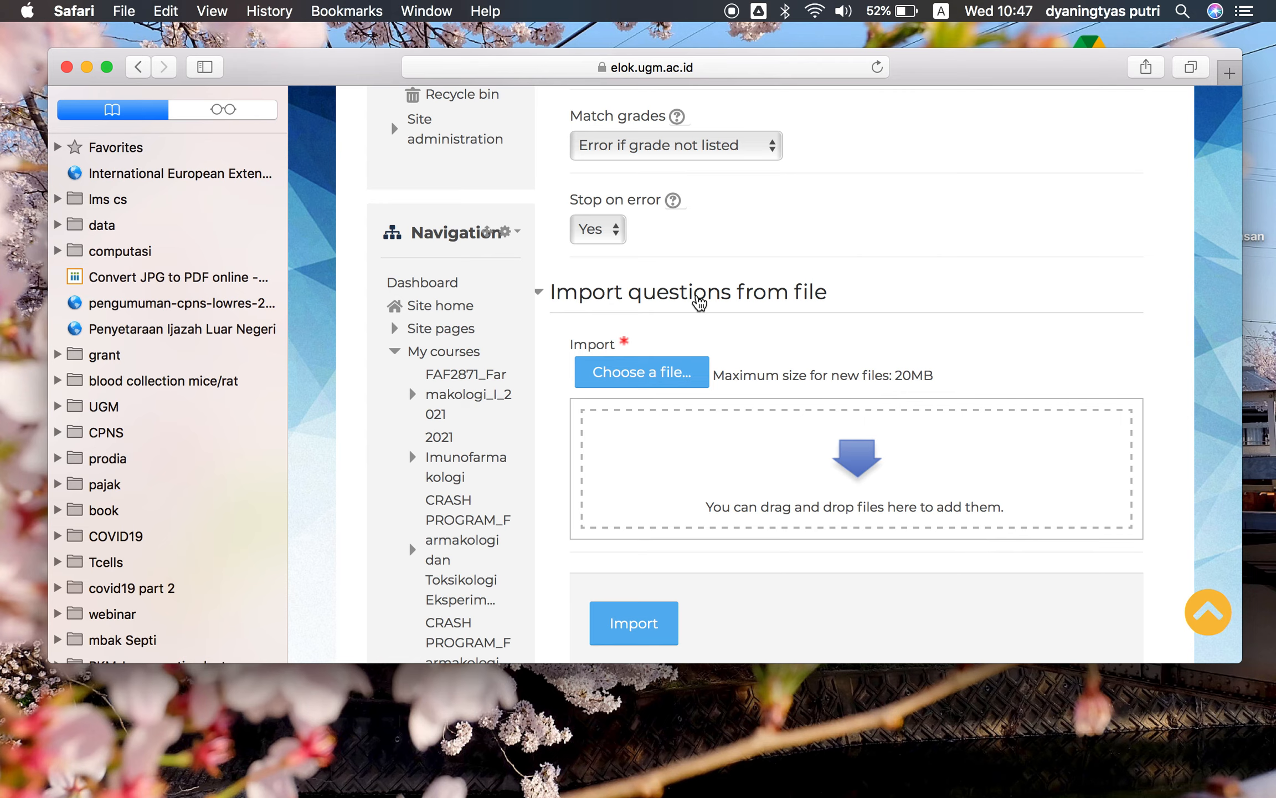
Add the file Soal pretest dan postest P1_eLOK_trial from the P1_Farmakokinetik folder to the import file area
{"action": "key", "text": "ctrl+Up"}
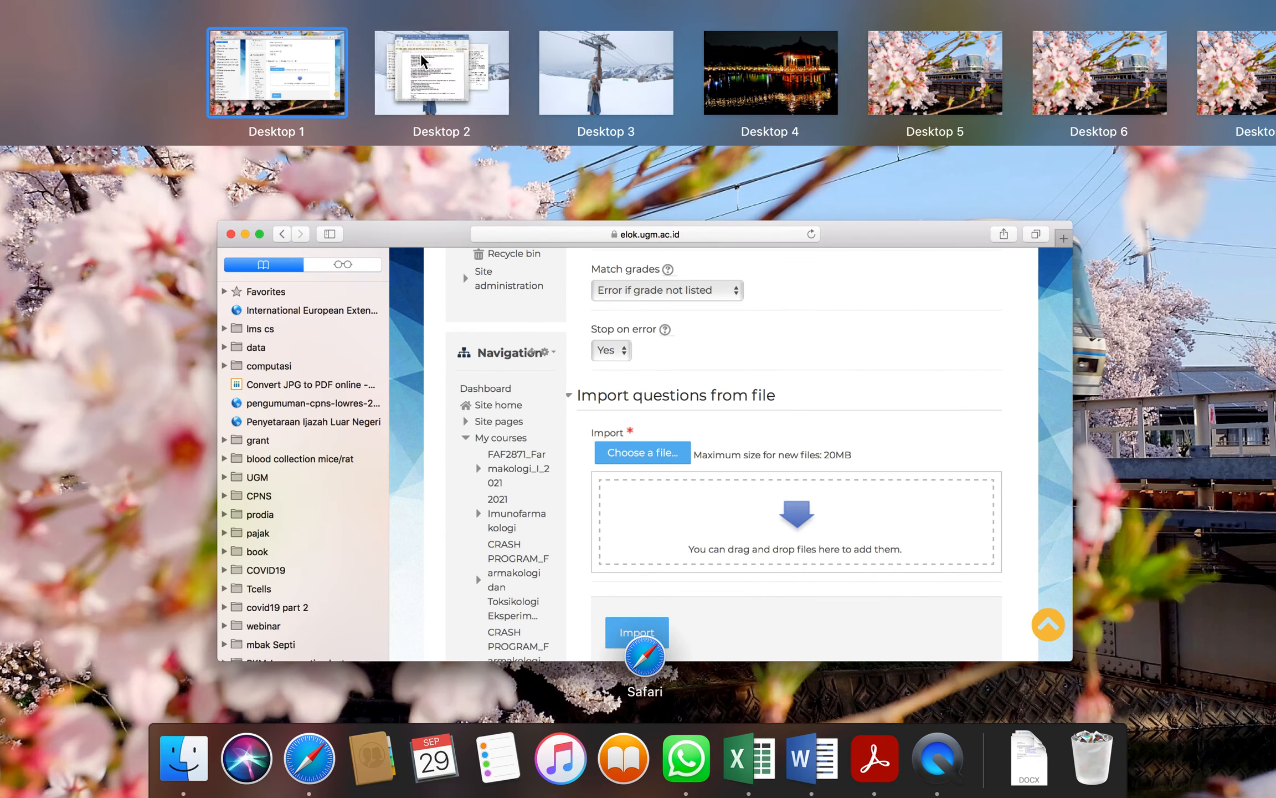
{"action": "left_click", "coordinate": [423, 55]}
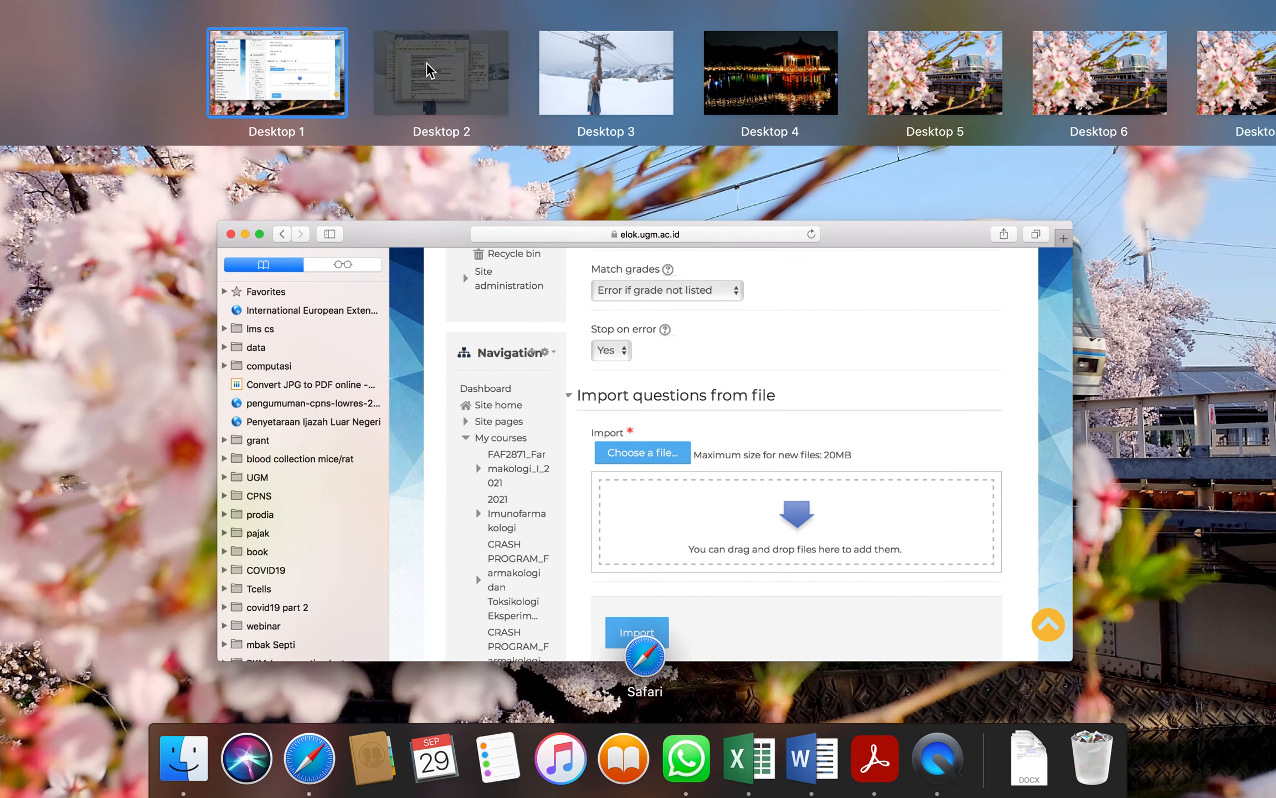
{"action": "key", "text": "ctrl+Up"}
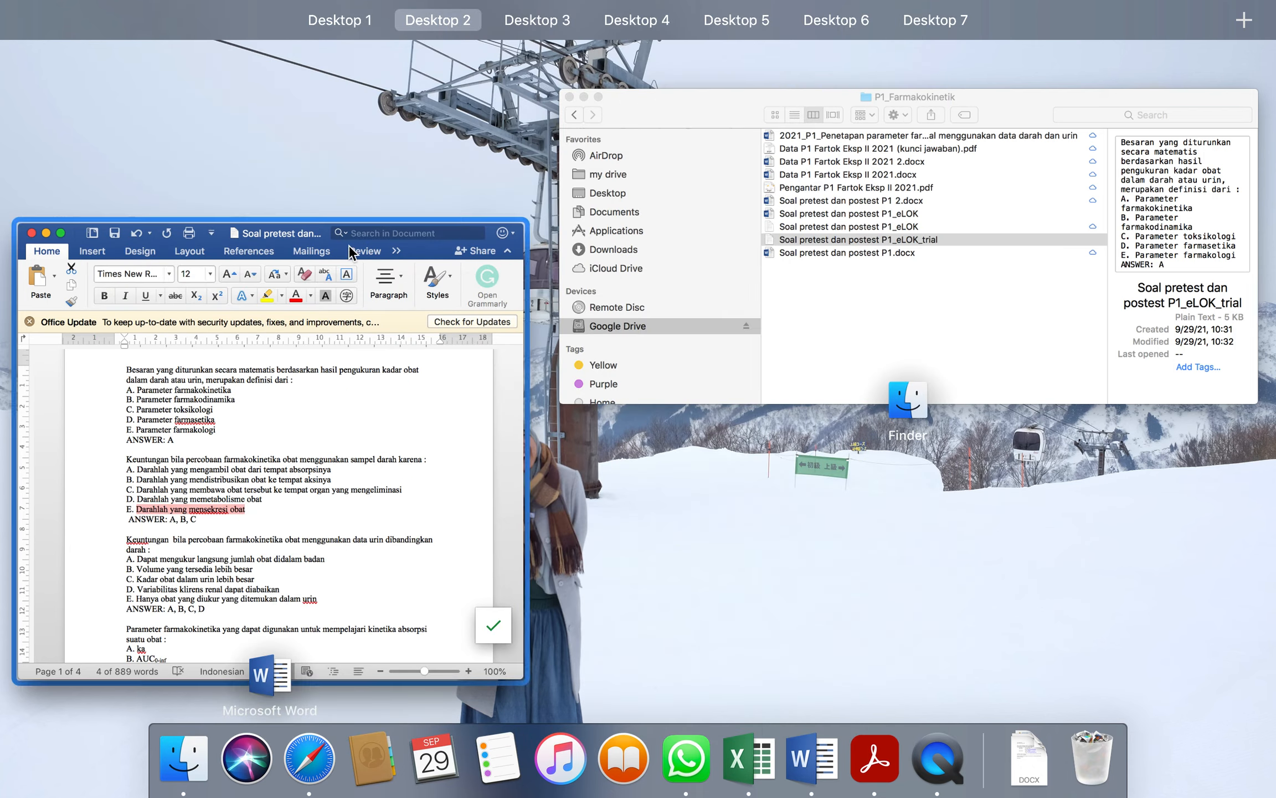
{"action": "left_click_drag", "start_coordinate": [701, 111], "coordinate": [152, 77]}
{"action": "left_click", "coordinate": [147, 57]}
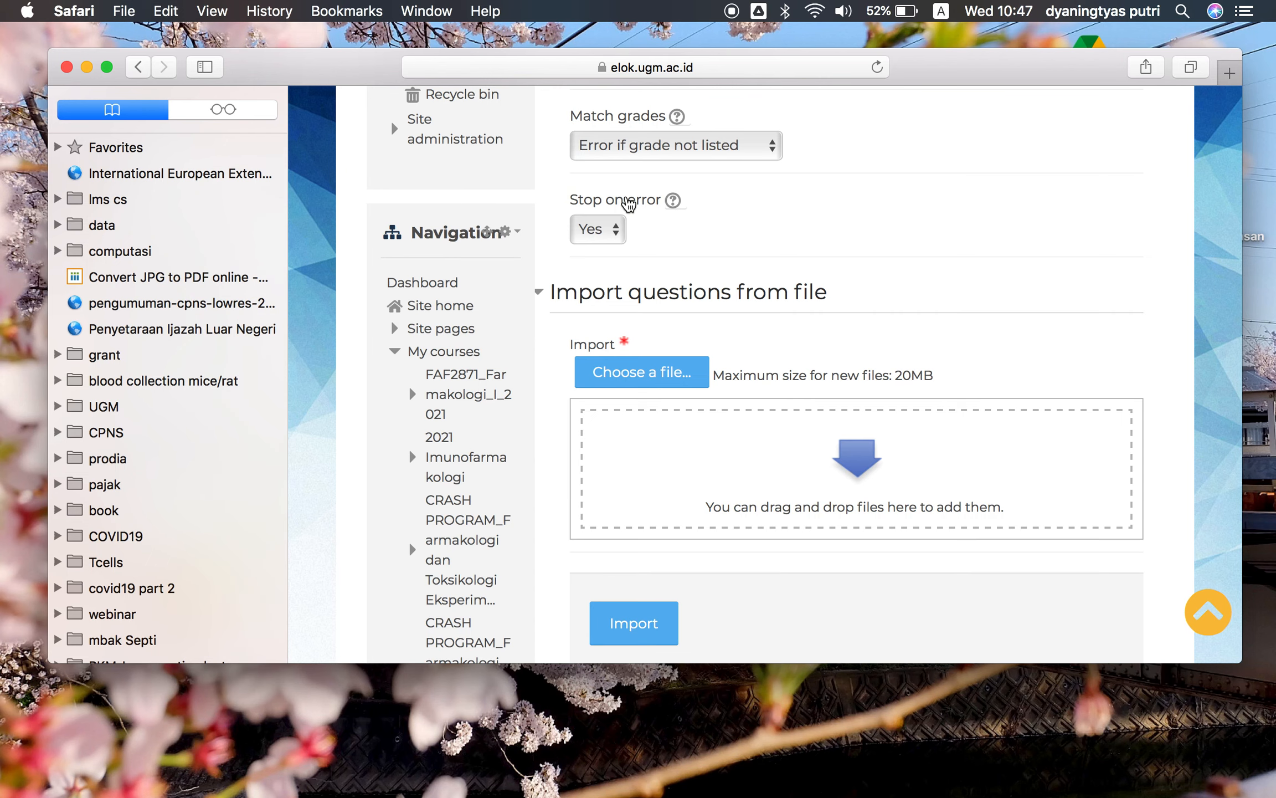
{"action": "key", "text": "ctrl+Up"}
{"action": "left_click", "coordinate": [421, 247]}
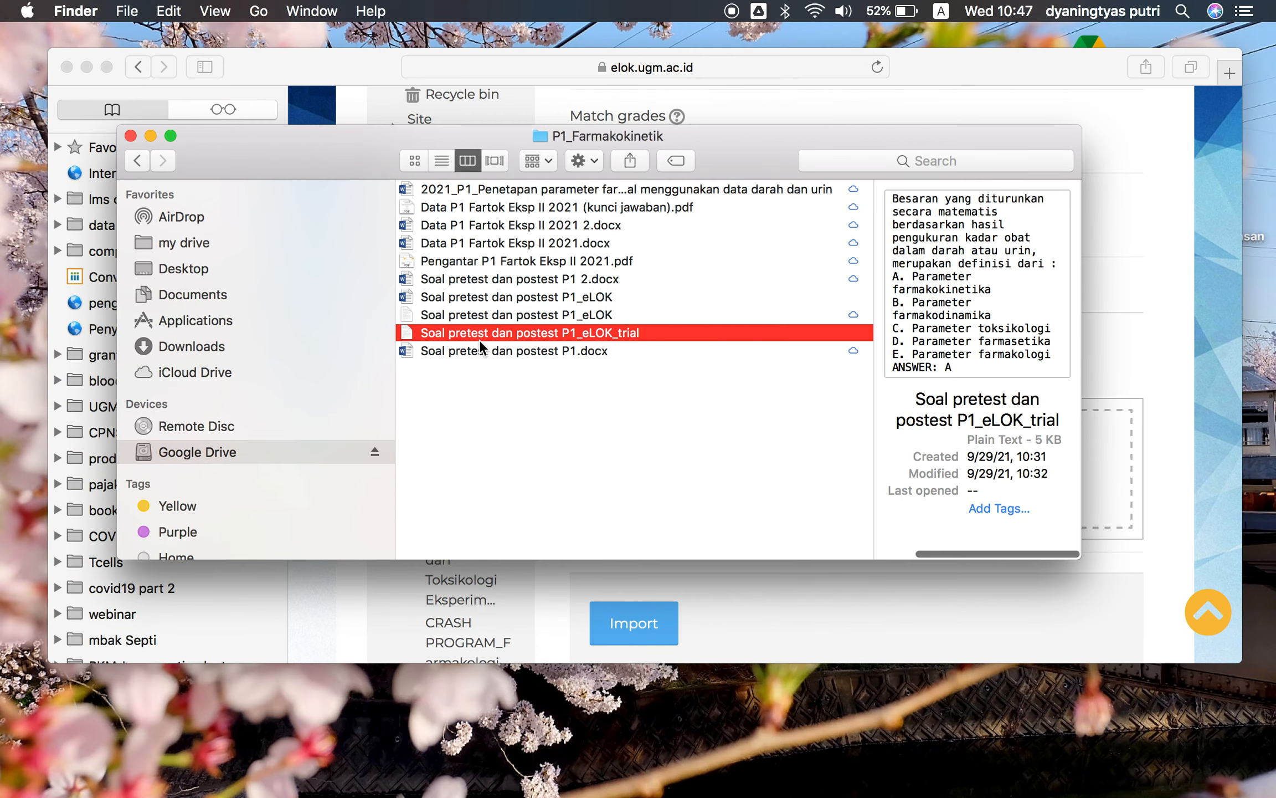
{"action": "left_click_drag", "start_coordinate": [751, 163], "coordinate": [452, 150]}
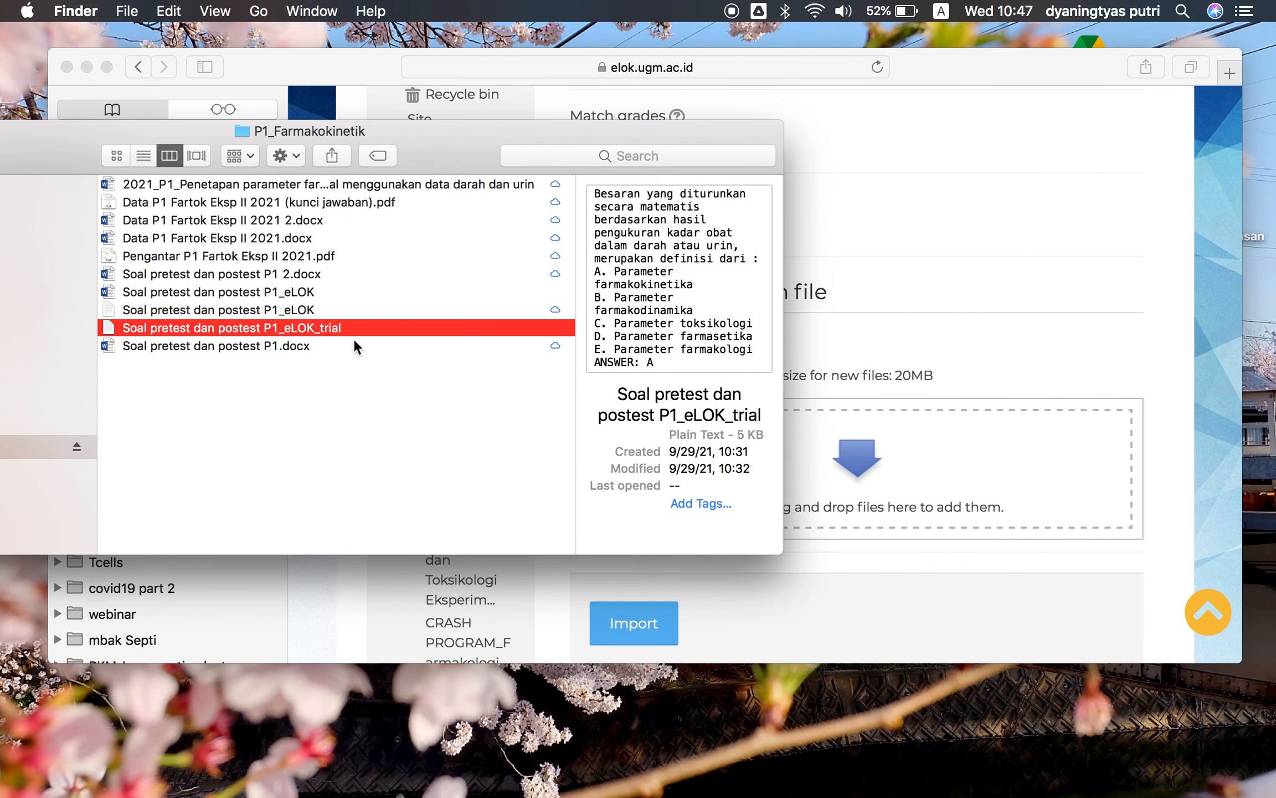
{"action": "left_click_drag", "start_coordinate": [352, 328], "coordinate": [921, 458]}
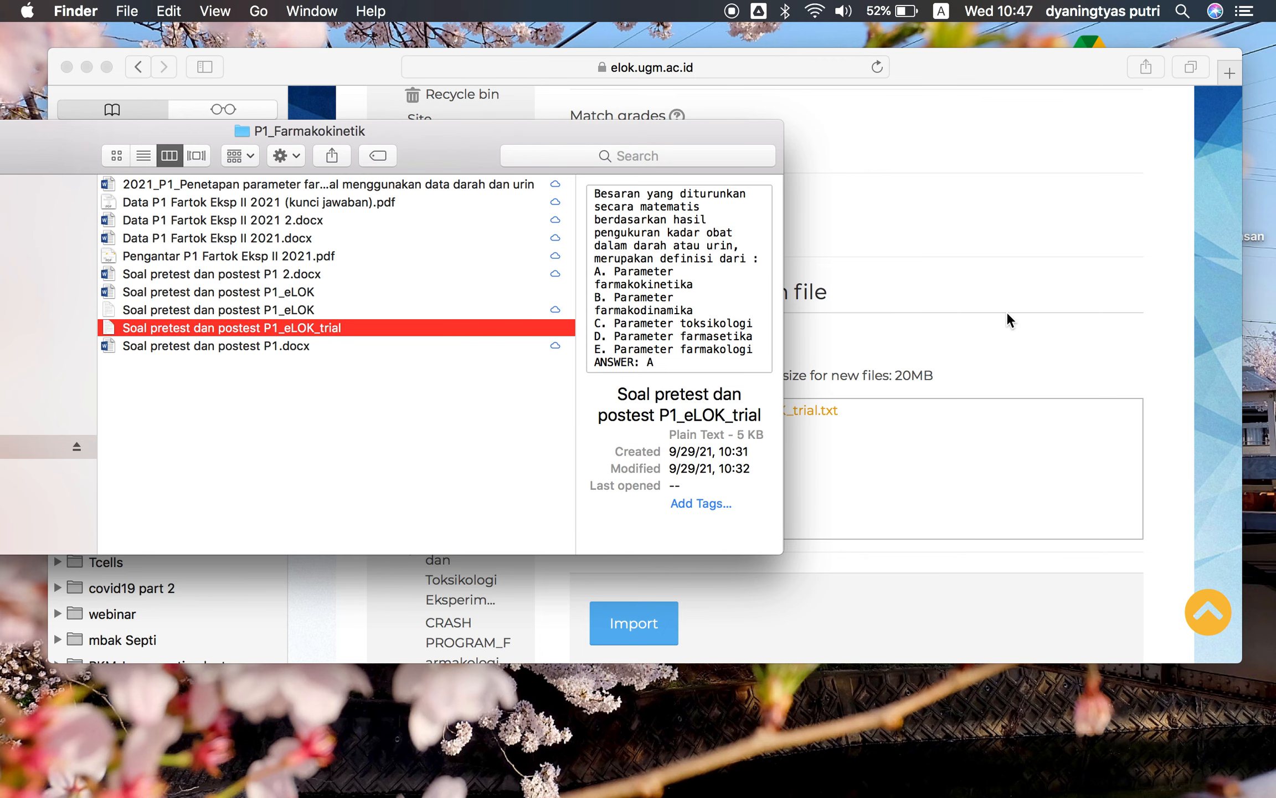
Import the questions from the added file
{"action": "left_click", "coordinate": [1008, 313]}
{"action": "scroll", "coordinate": [741, 436], "scroll_direction": "down", "scroll_amount": 2}
{"action": "left_click", "coordinate": [649, 563]}
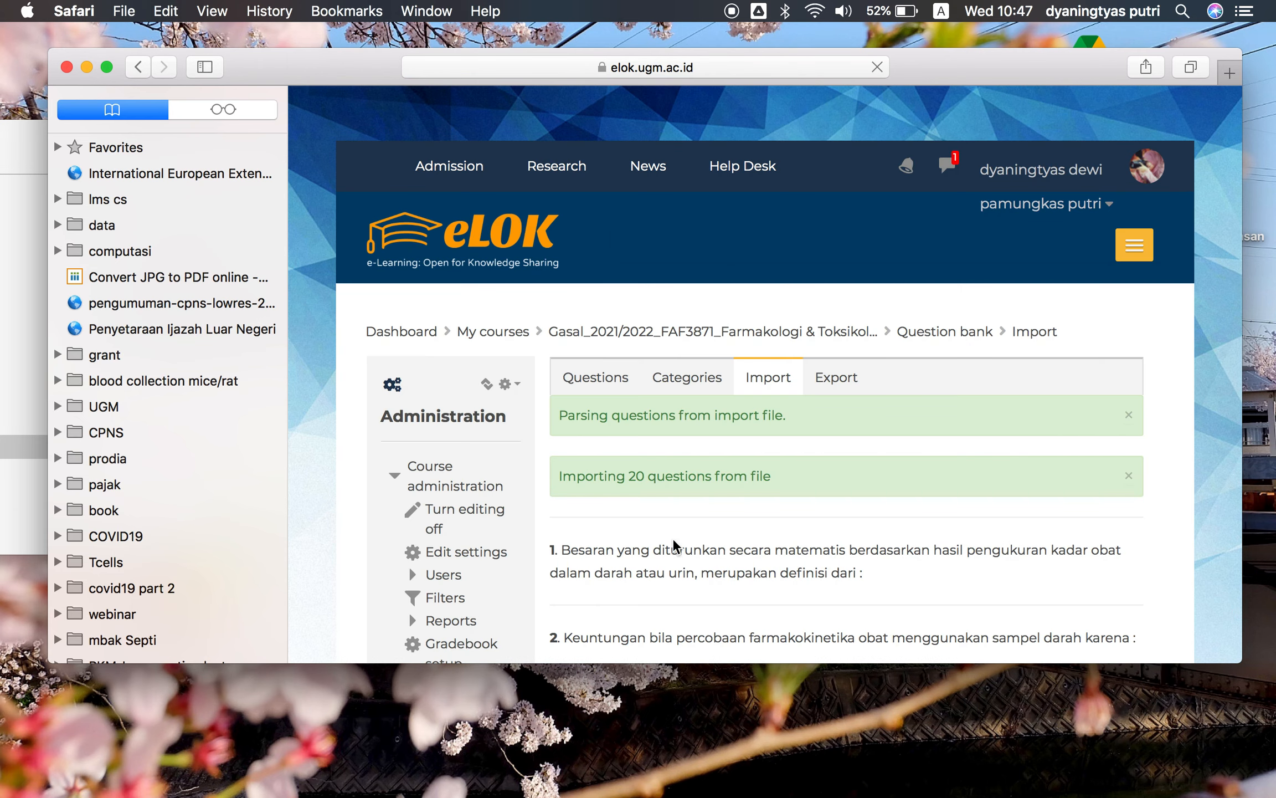
Review the list of imported questions and continue to the question bank
{"action": "scroll", "coordinate": [765, 522], "scroll_direction": "down", "scroll_amount": 1}
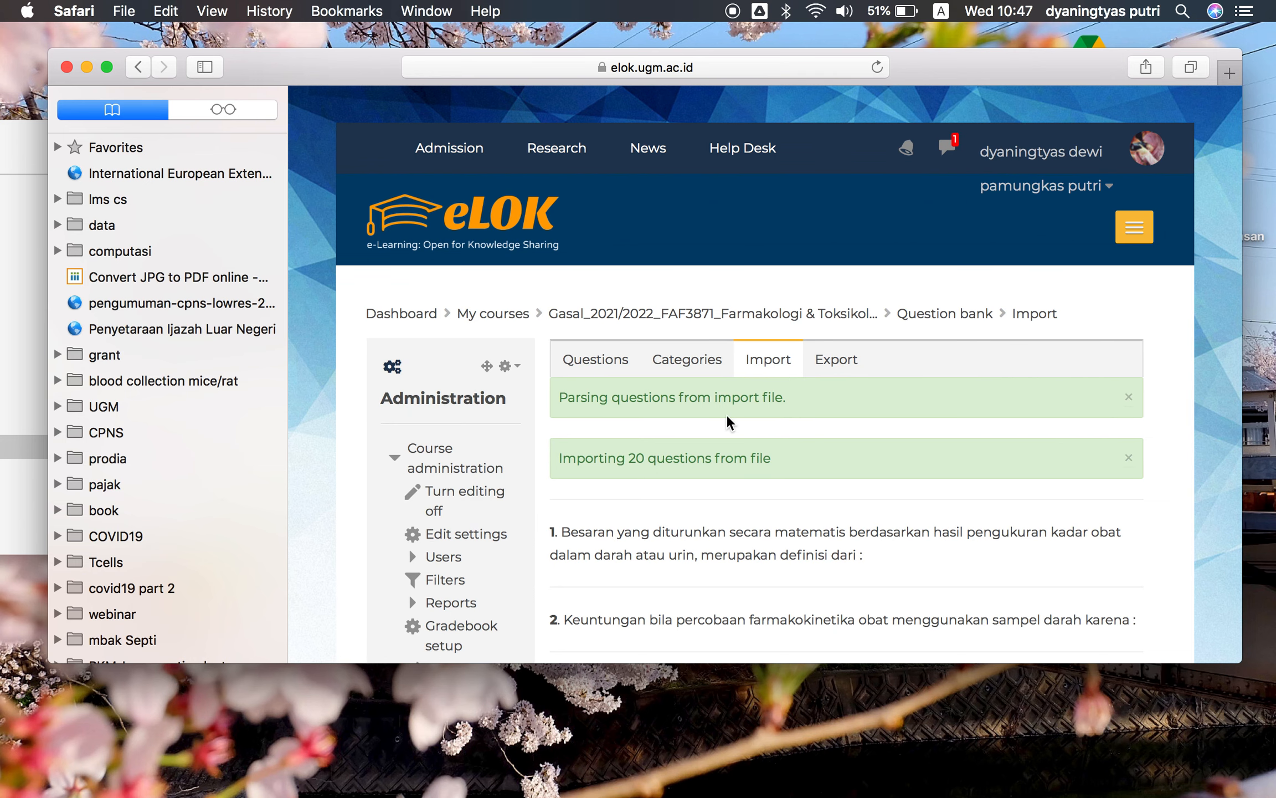
{"action": "scroll", "coordinate": [726, 417], "scroll_direction": "down", "scroll_amount": 3}
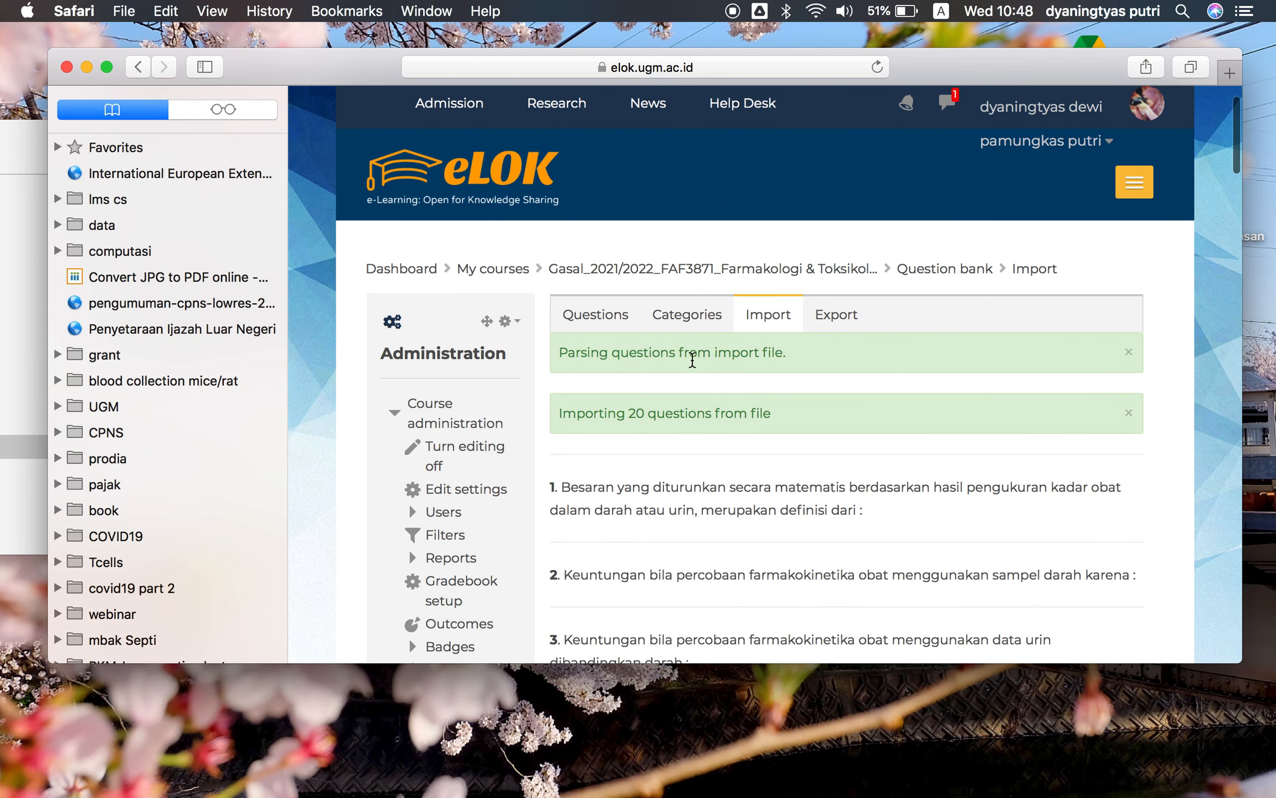
{"action": "scroll", "coordinate": [800, 361], "scroll_direction": "down", "scroll_amount": 5}
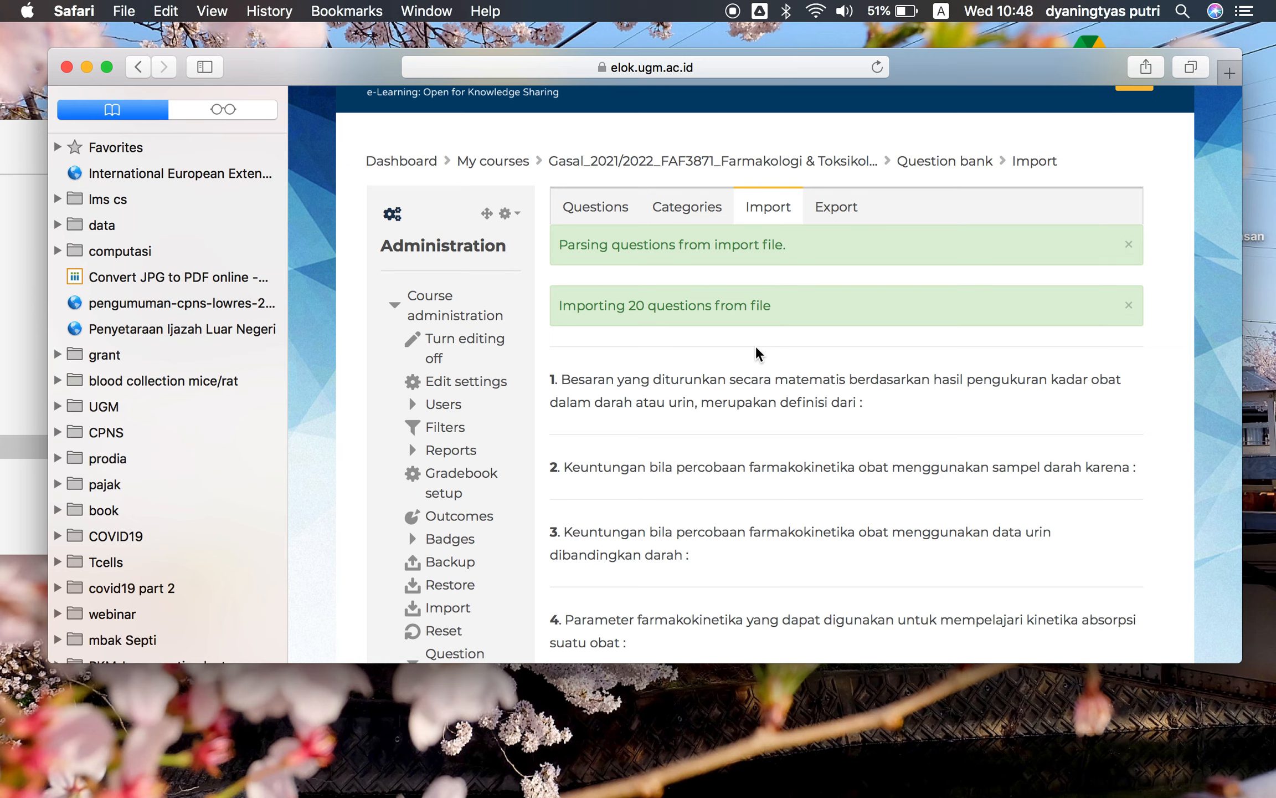
{"action": "scroll", "coordinate": [756, 348], "scroll_direction": "down", "scroll_amount": 5}
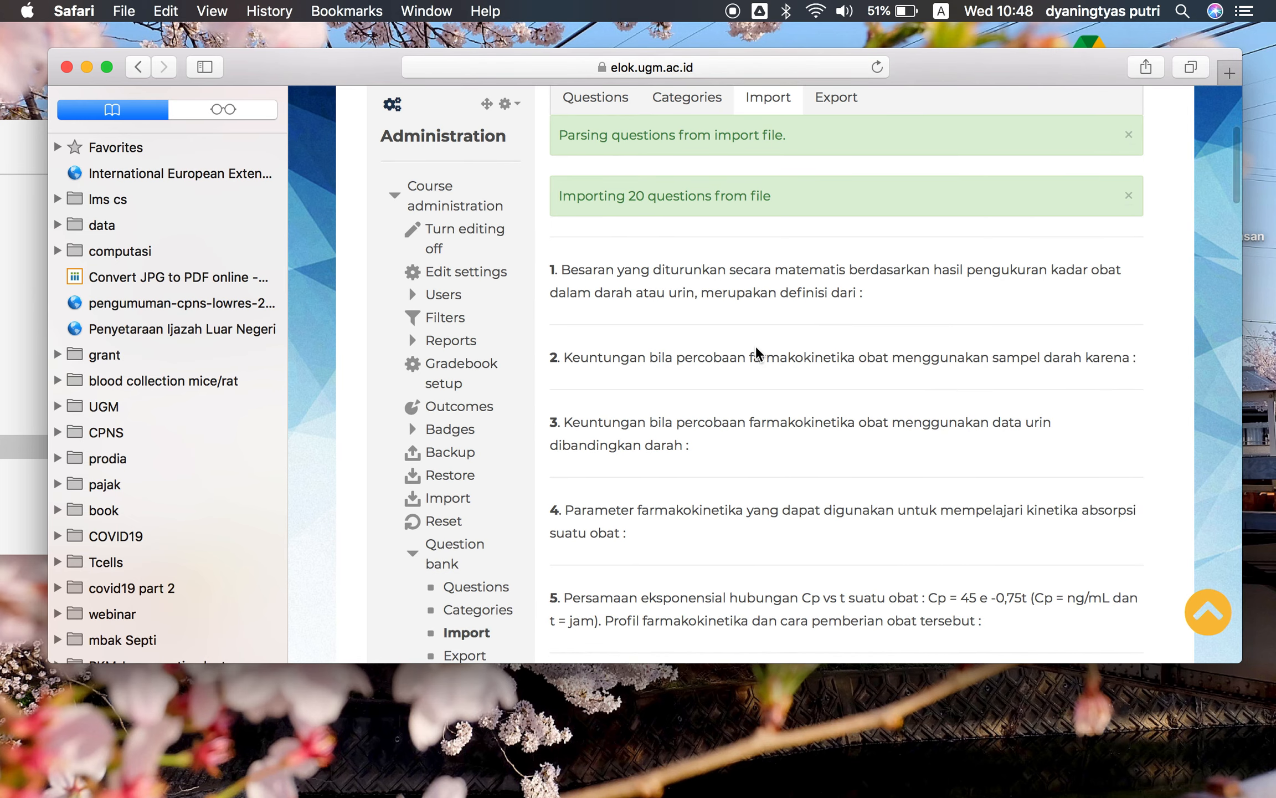
{"action": "scroll", "coordinate": [756, 345], "scroll_direction": "up", "scroll_amount": 2}
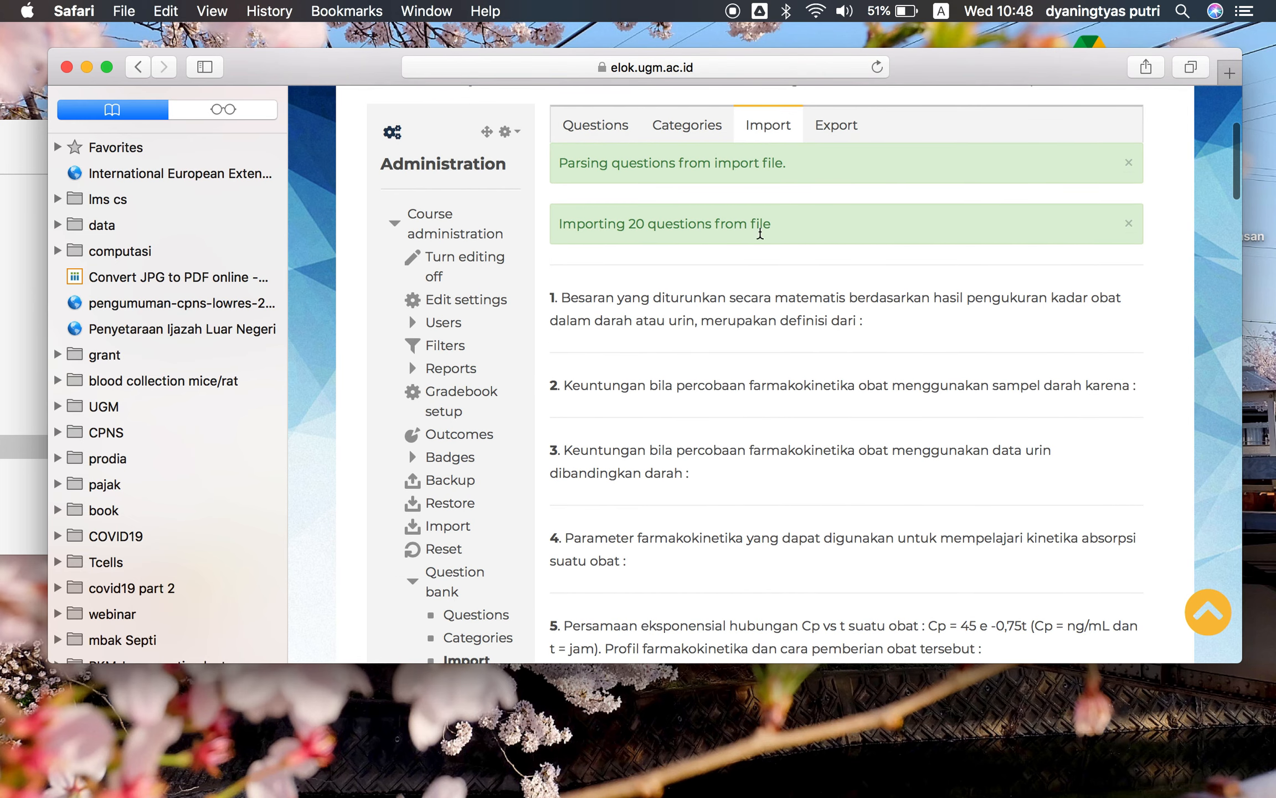
{"action": "scroll", "coordinate": [785, 246], "scroll_direction": "down", "scroll_amount": 3}
{"action": "scroll", "coordinate": [785, 245], "scroll_direction": "down", "scroll_amount": 8}
{"action": "scroll", "coordinate": [785, 245], "scroll_direction": "down", "scroll_amount": 20}
{"action": "scroll", "coordinate": [785, 245], "scroll_direction": "down", "scroll_amount": 15}
{"action": "left_click", "coordinate": [850, 271]}
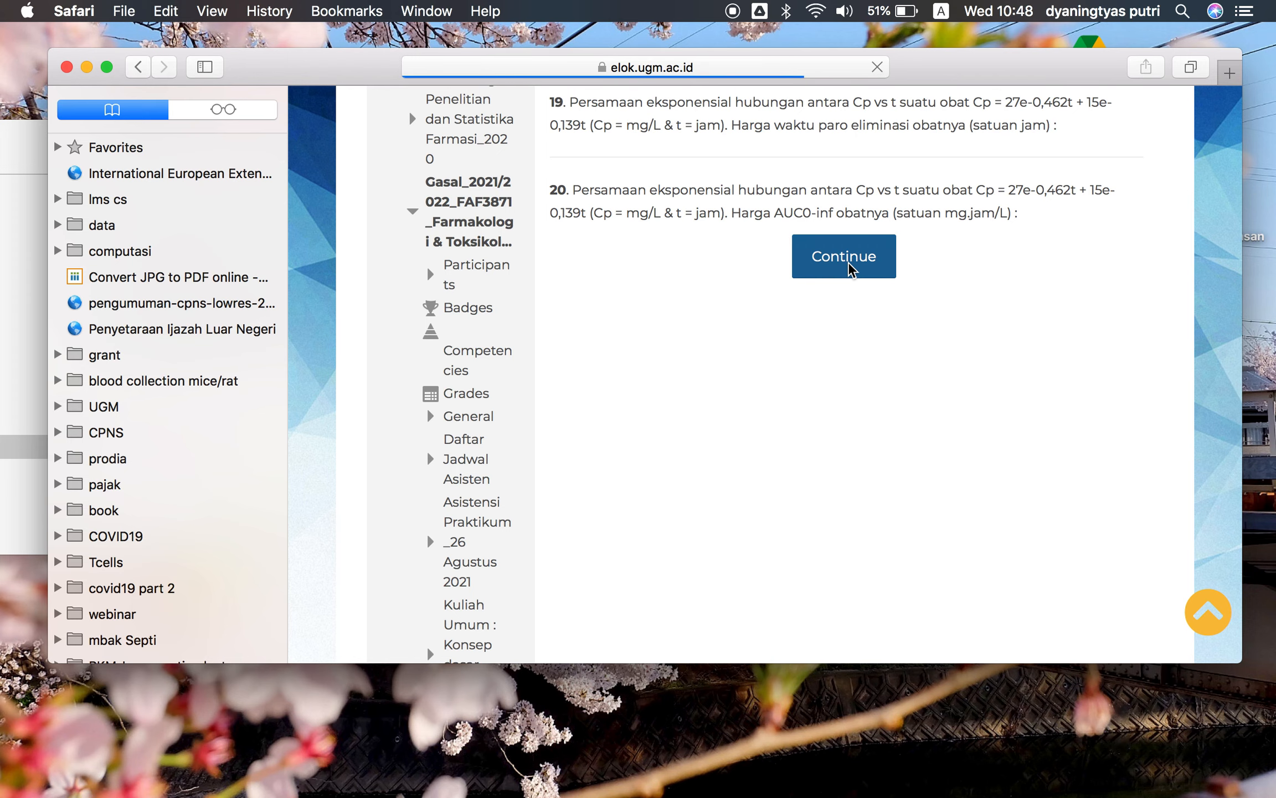
Examine the questions listed in the trial category of the question bank
{"action": "scroll", "coordinate": [851, 492], "scroll_direction": "down", "scroll_amount": 1}
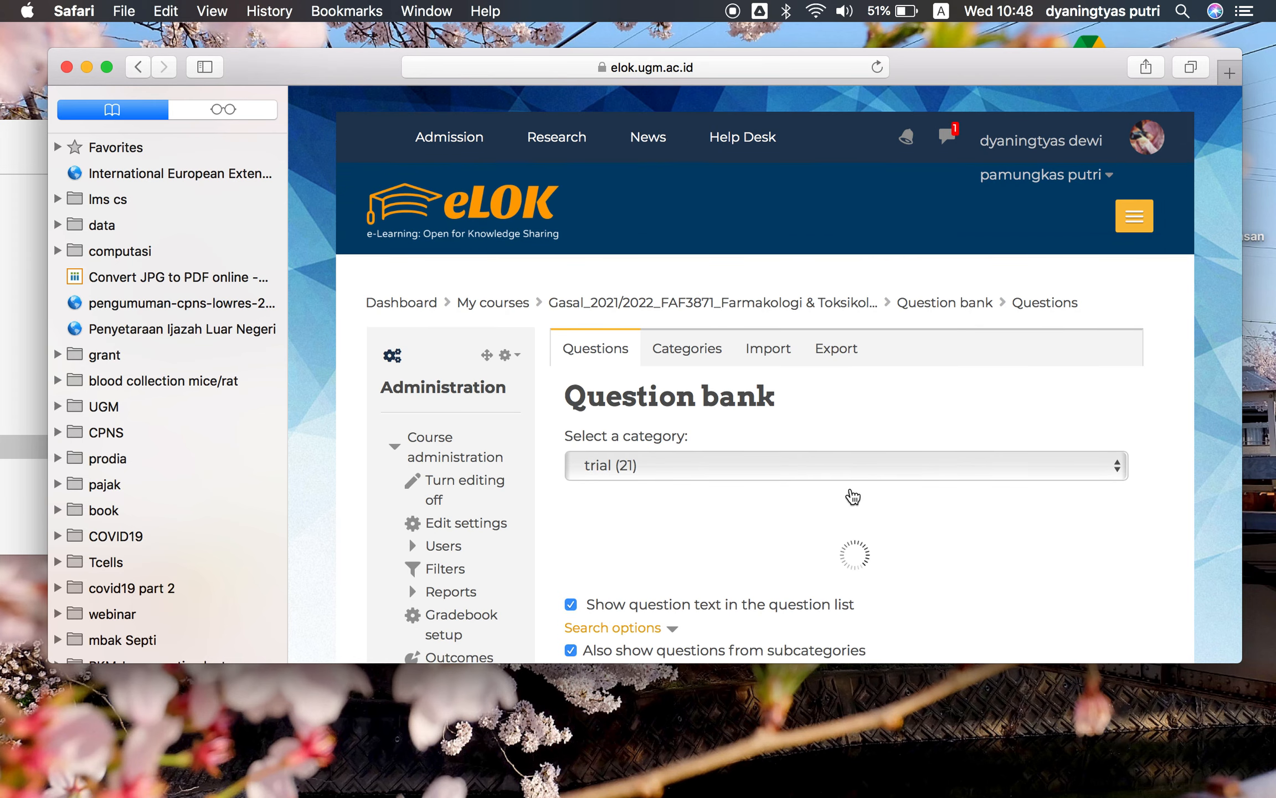
{"action": "scroll", "coordinate": [851, 493], "scroll_direction": "down", "scroll_amount": 8}
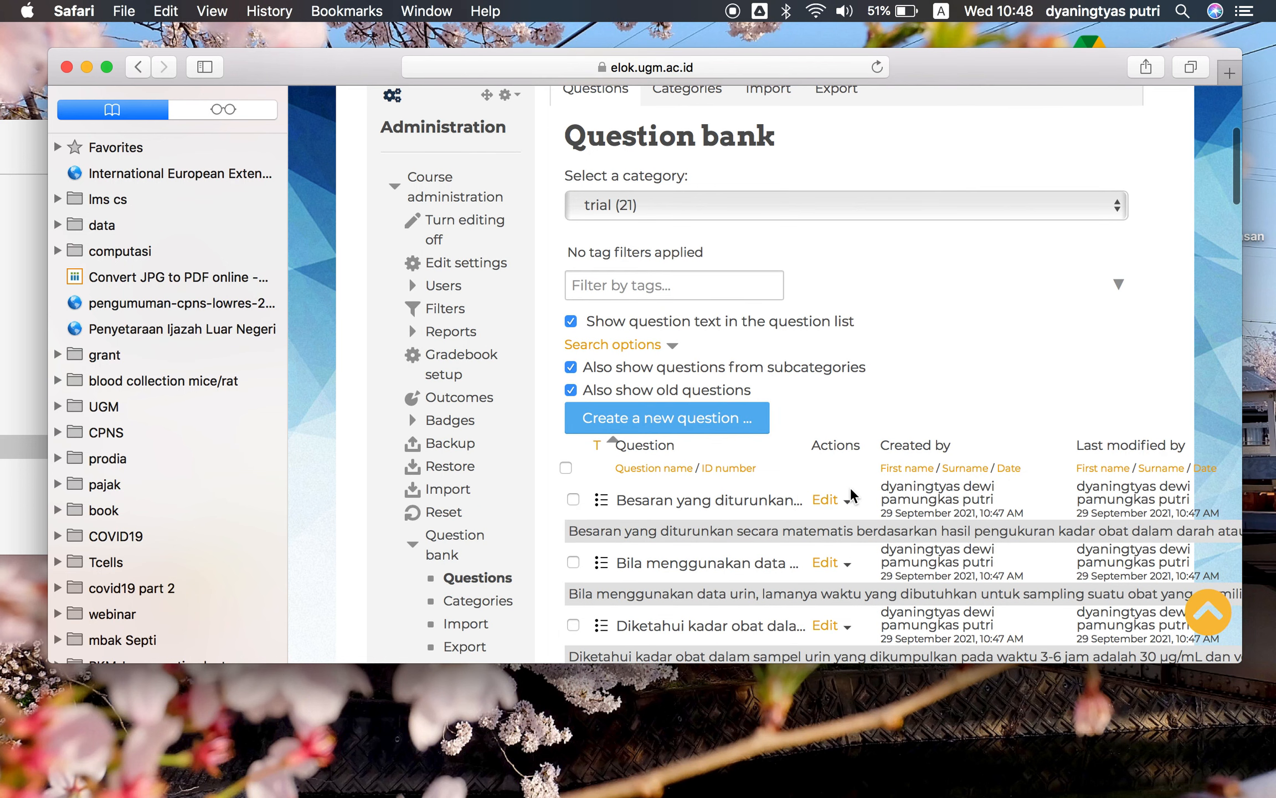
{"action": "scroll", "coordinate": [851, 492], "scroll_direction": "down", "scroll_amount": 1}
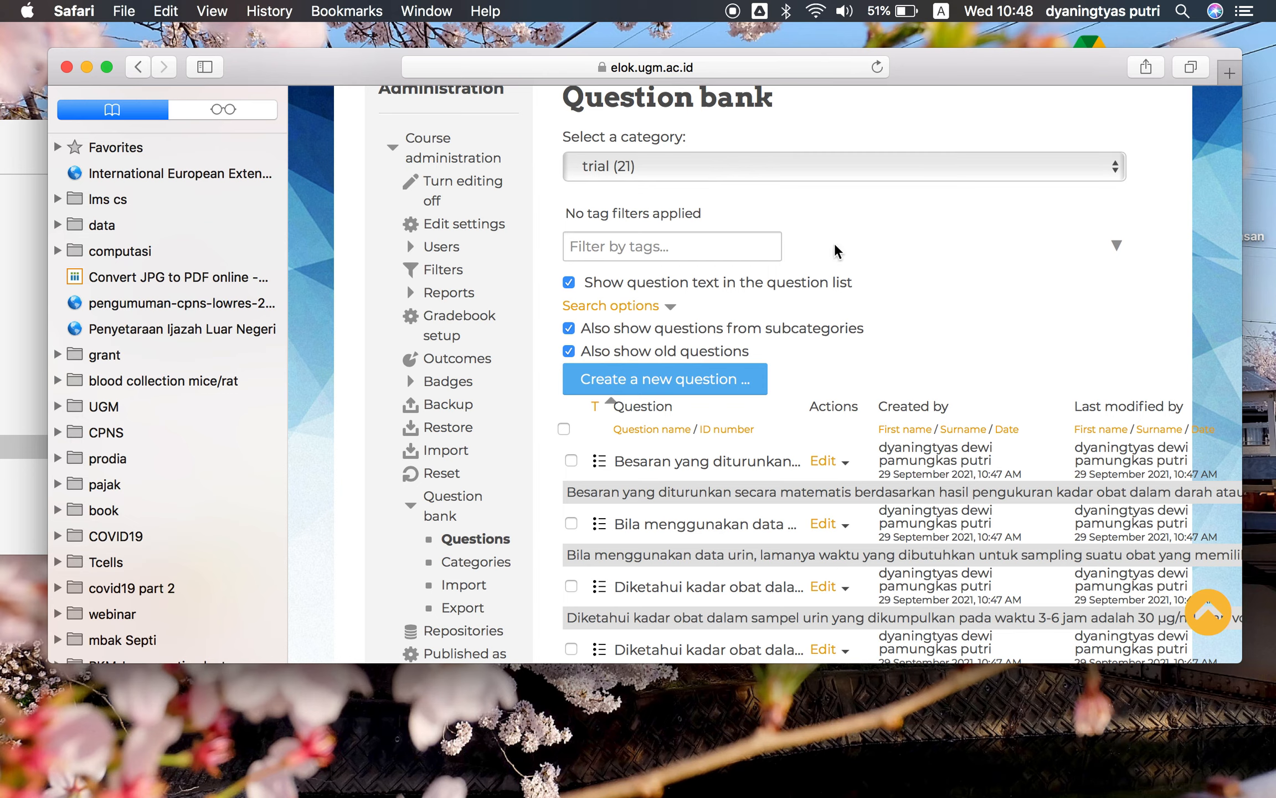
{"action": "scroll", "coordinate": [907, 315], "scroll_direction": "down", "scroll_amount": 2}
{"action": "scroll", "coordinate": [907, 316], "scroll_direction": "right", "scroll_amount": 1}
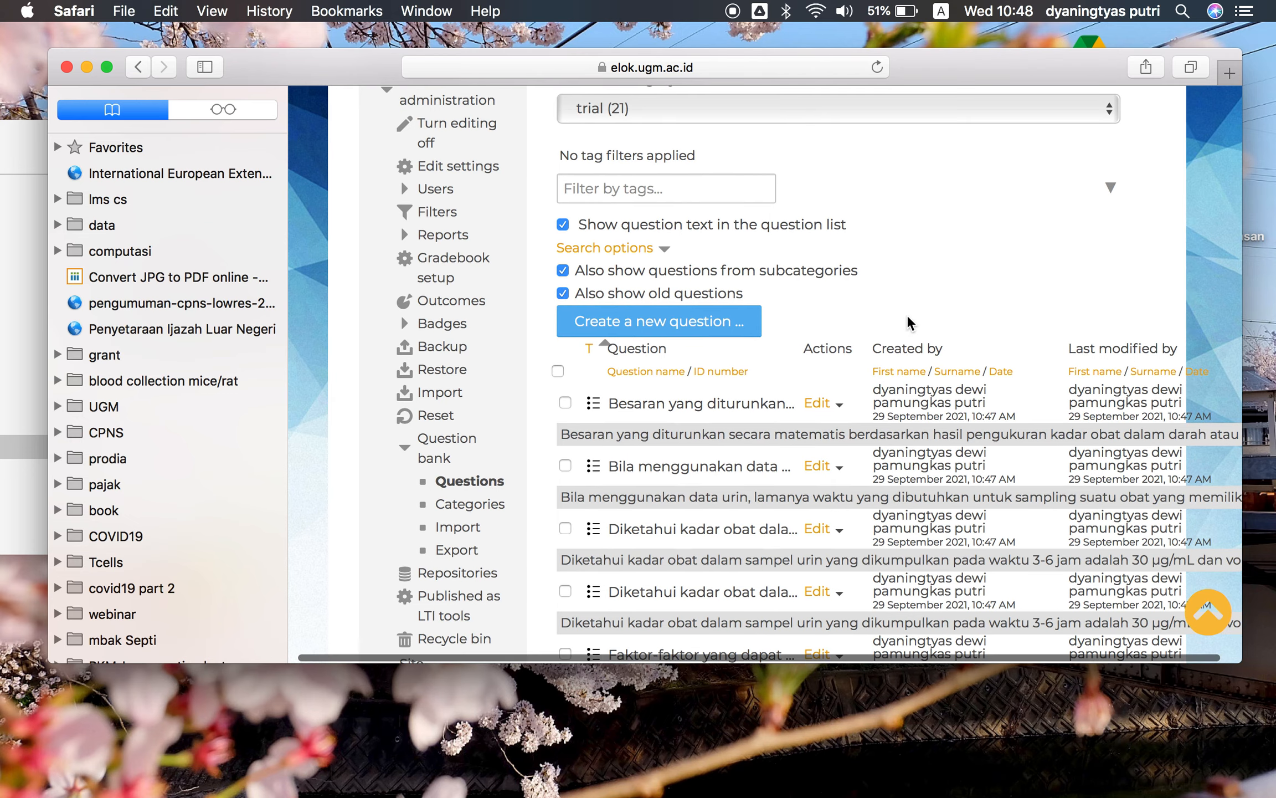
{"action": "scroll", "coordinate": [907, 316], "scroll_direction": "up", "scroll_amount": 1}
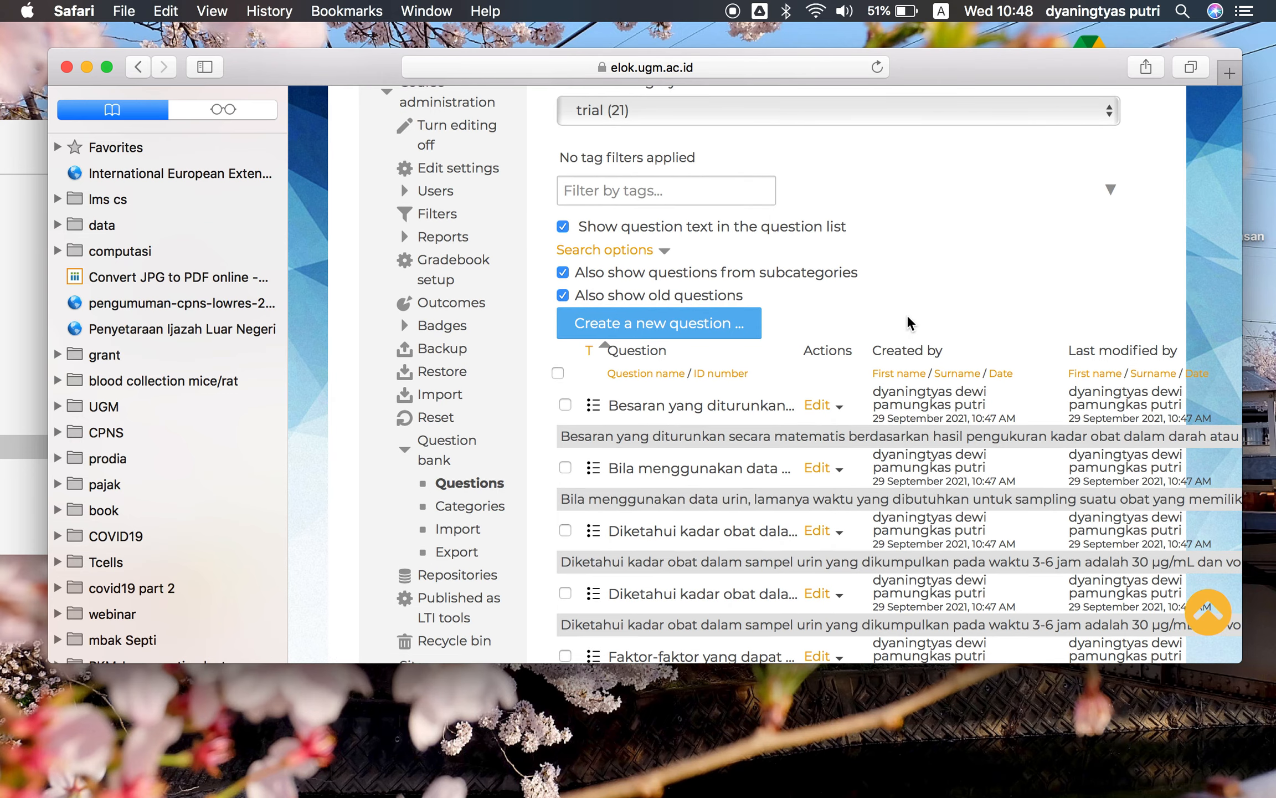
Check the answer keys of the questions in the Word question document
{"action": "key", "text": "ctrl+Up"}
{"action": "left_click", "coordinate": [446, 53]}
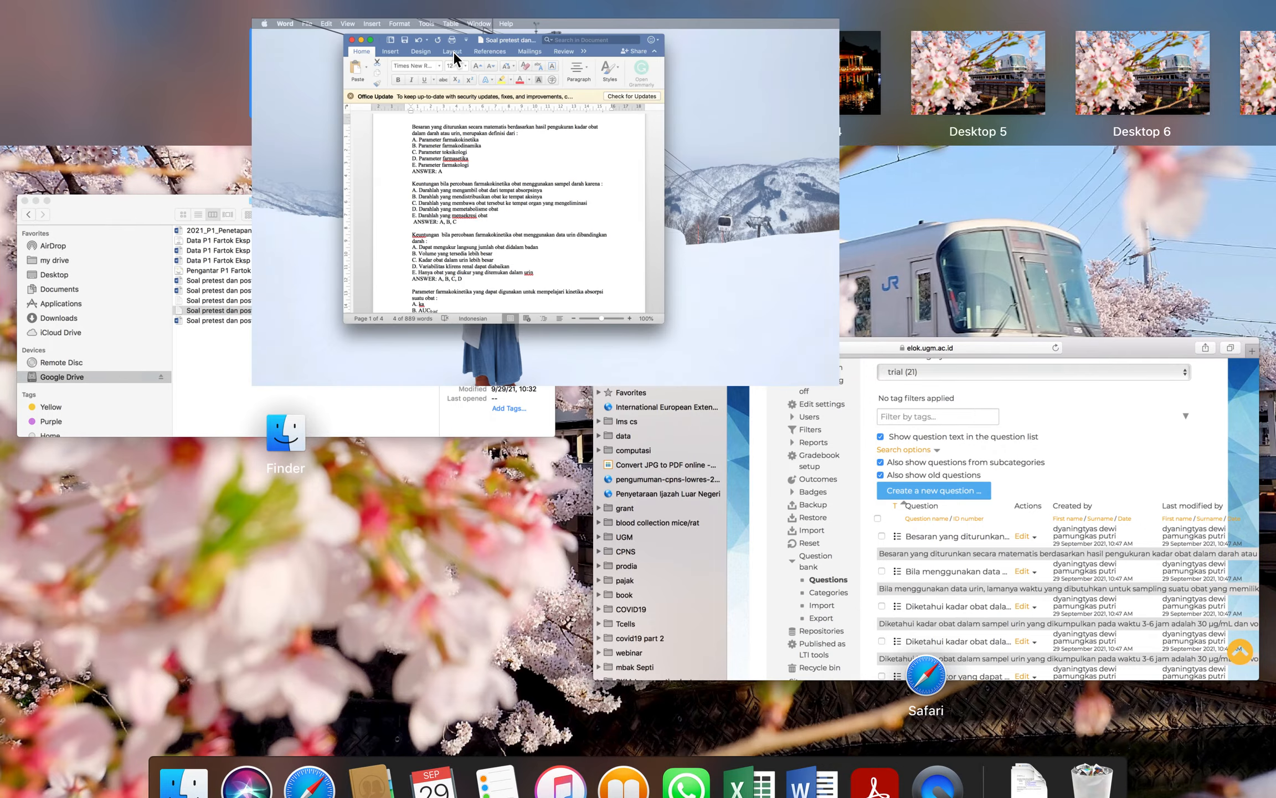
{"action": "triple_click", "coordinate": [426, 426]}
{"action": "scroll", "coordinate": [426, 426], "scroll_direction": "down", "scroll_amount": 3}
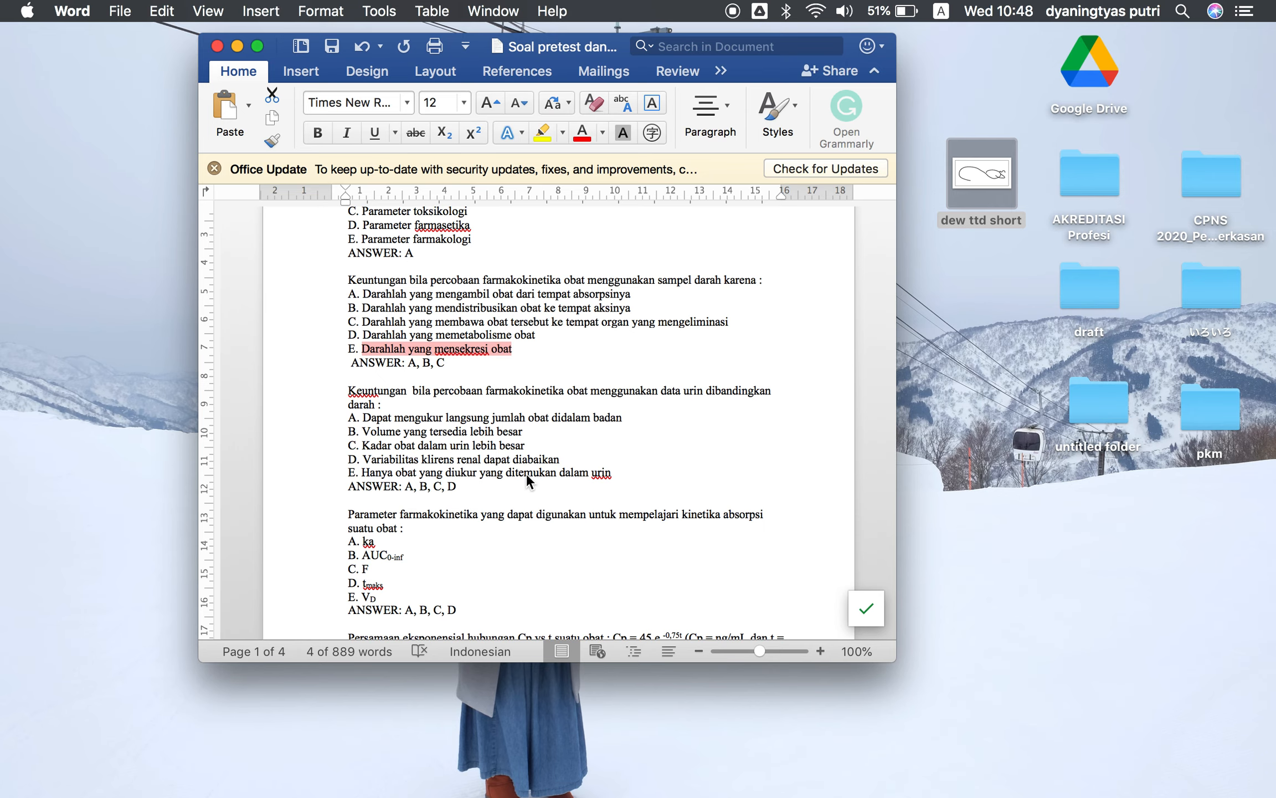
{"action": "key", "text": "ctrl+Up"}
{"action": "left_click", "coordinate": [232, 72]}
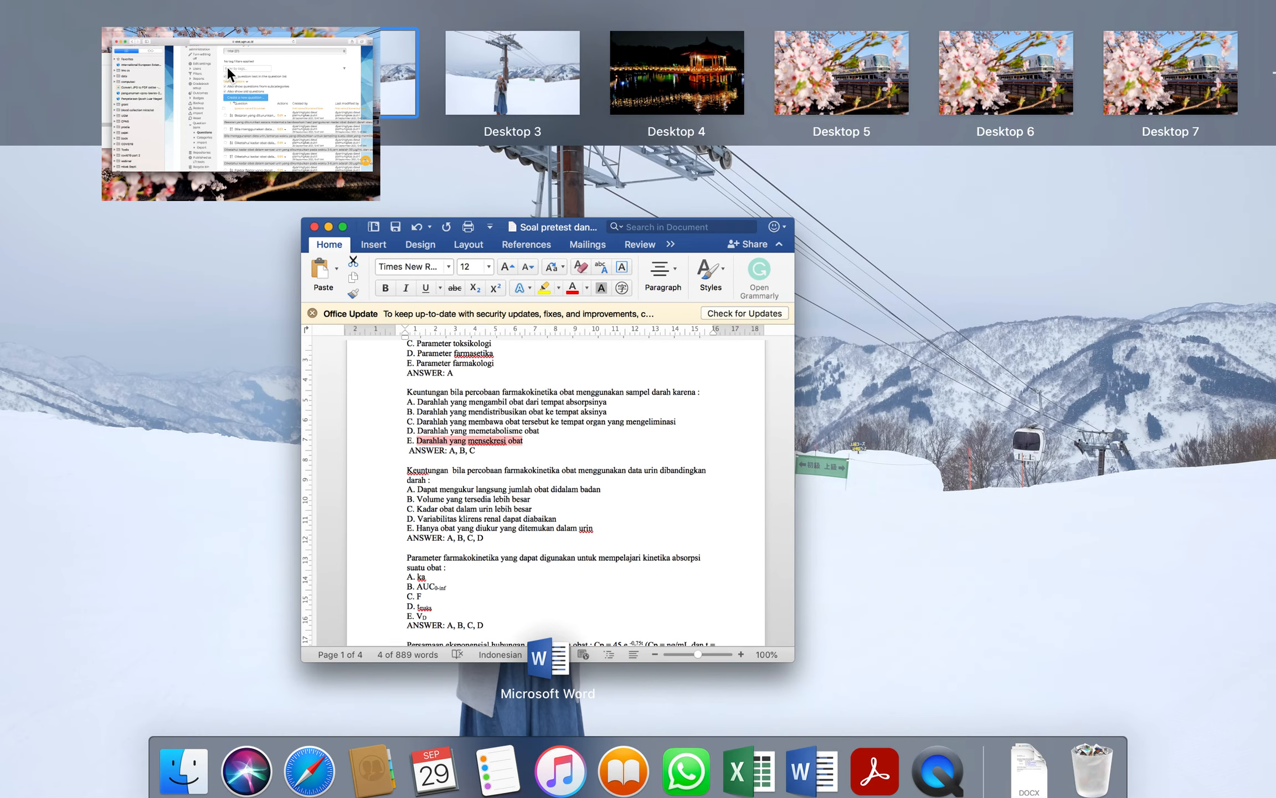
Open the question 'Keuntungan bila percobaan farmakokinetika obat menggunakan data urin dibandingkan darah' for editing
{"action": "scroll", "coordinate": [648, 487], "scroll_direction": "down", "scroll_amount": 2}
{"action": "scroll", "coordinate": [649, 488], "scroll_direction": "down", "scroll_amount": 3}
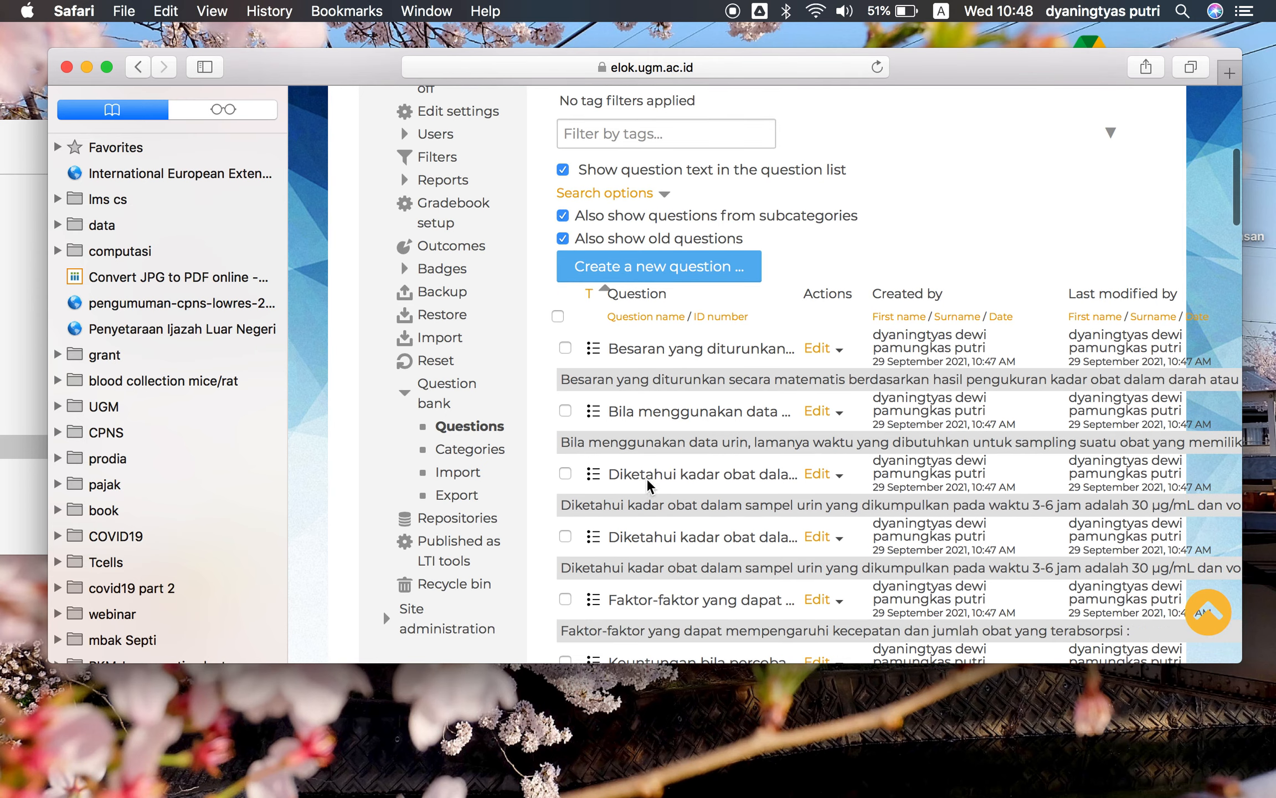
{"action": "scroll", "coordinate": [649, 488], "scroll_direction": "down", "scroll_amount": 5}
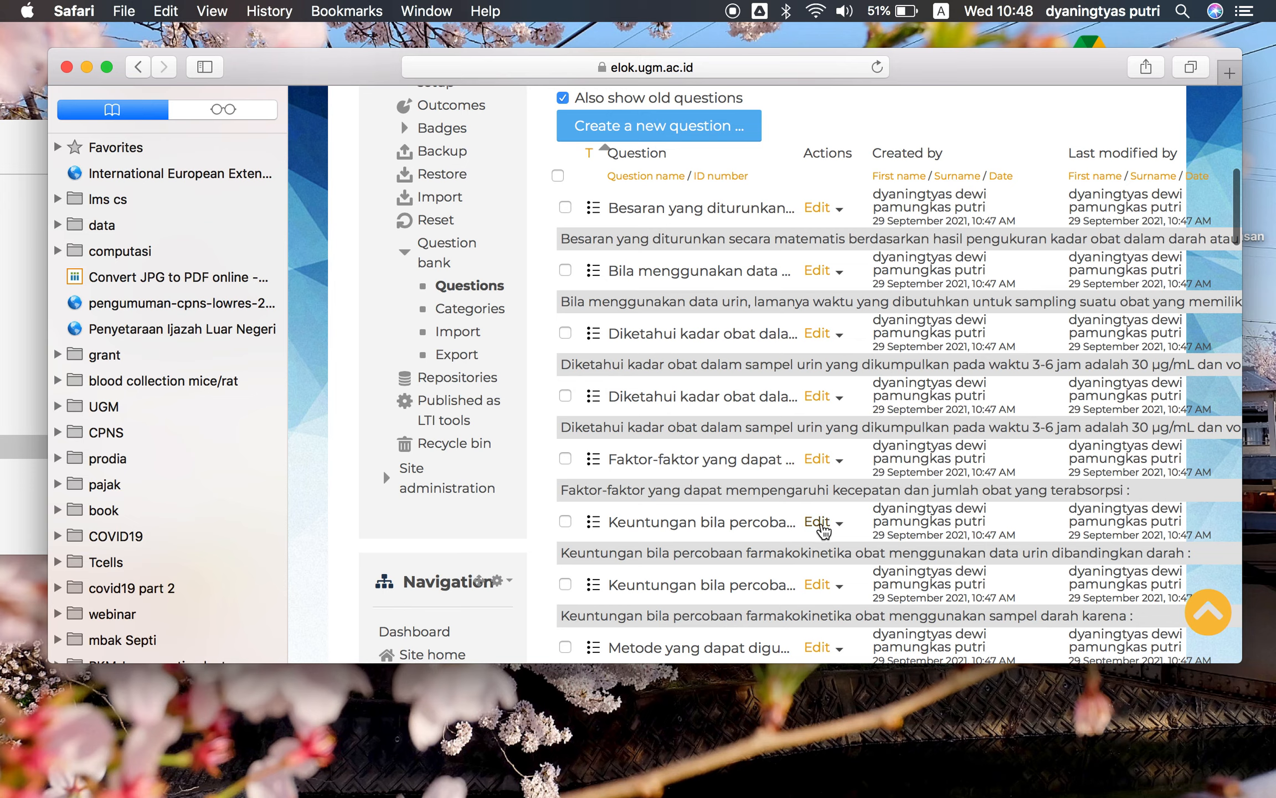
{"action": "left_click", "coordinate": [818, 522]}
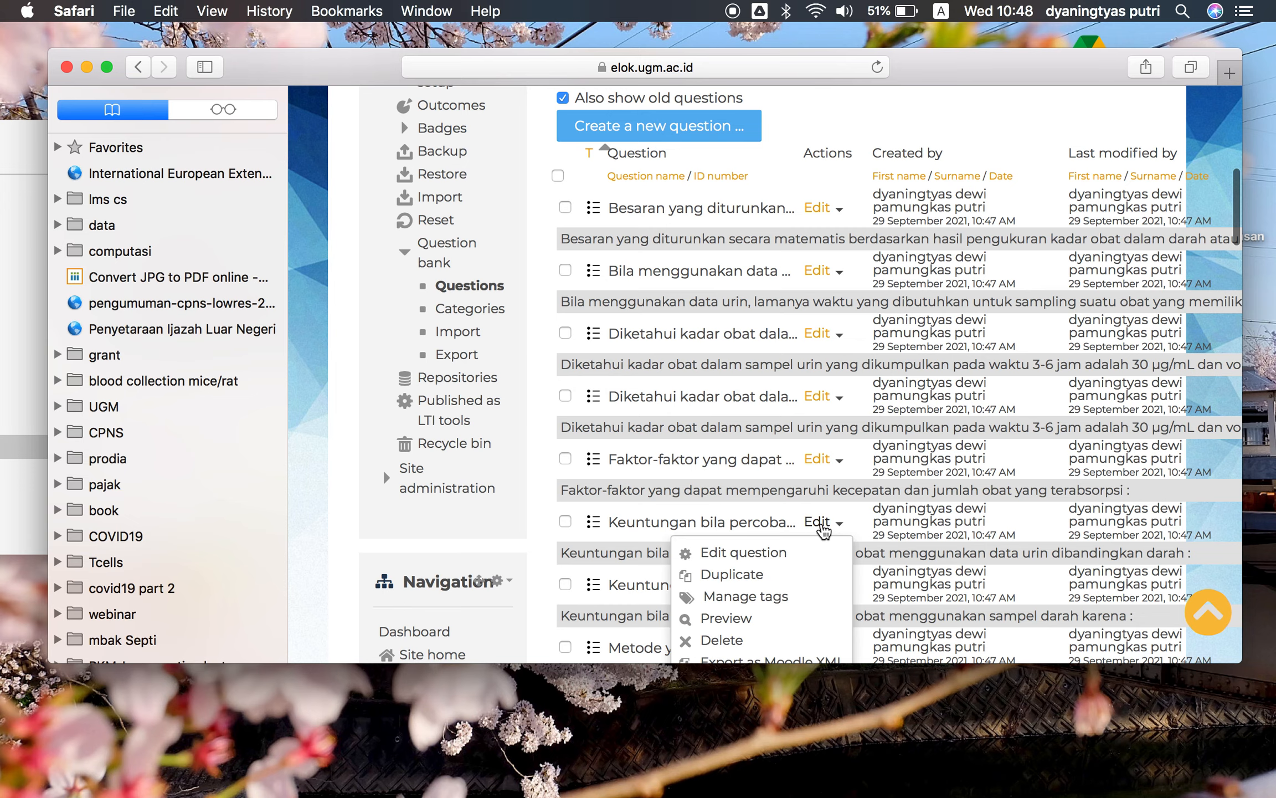
{"action": "left_click", "coordinate": [783, 554]}
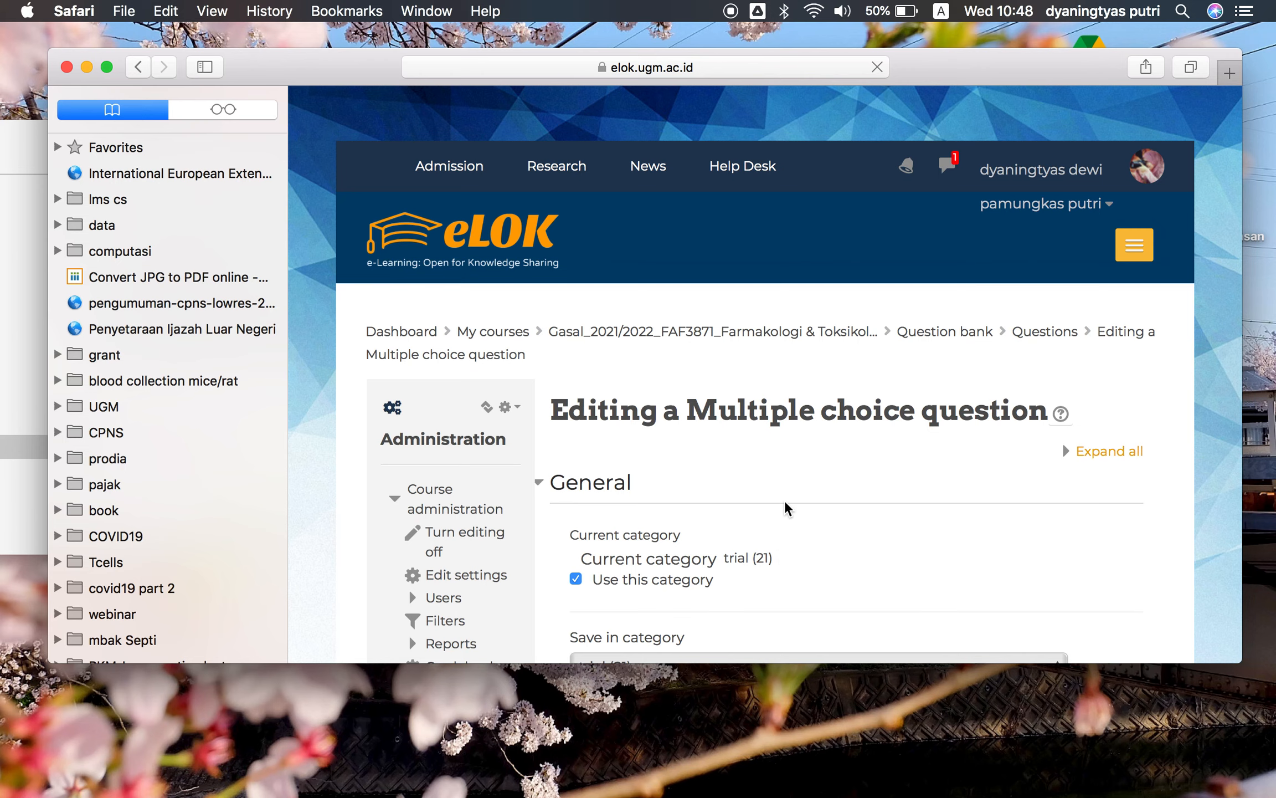
Set the question to allow multiple answers
{"action": "scroll", "coordinate": [784, 509], "scroll_direction": "down", "scroll_amount": 6}
{"action": "scroll", "coordinate": [785, 502], "scroll_direction": "down", "scroll_amount": 9}
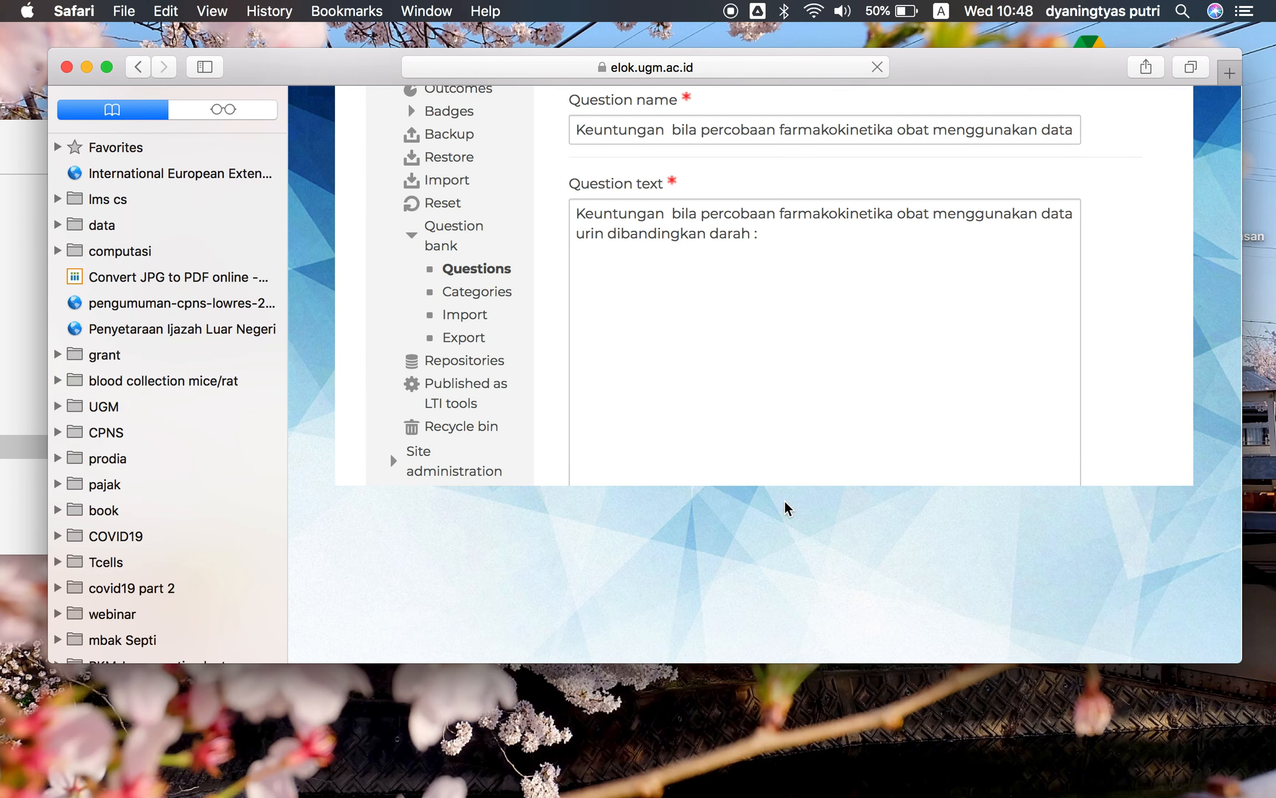
{"action": "scroll", "coordinate": [785, 499], "scroll_direction": "down", "scroll_amount": 5}
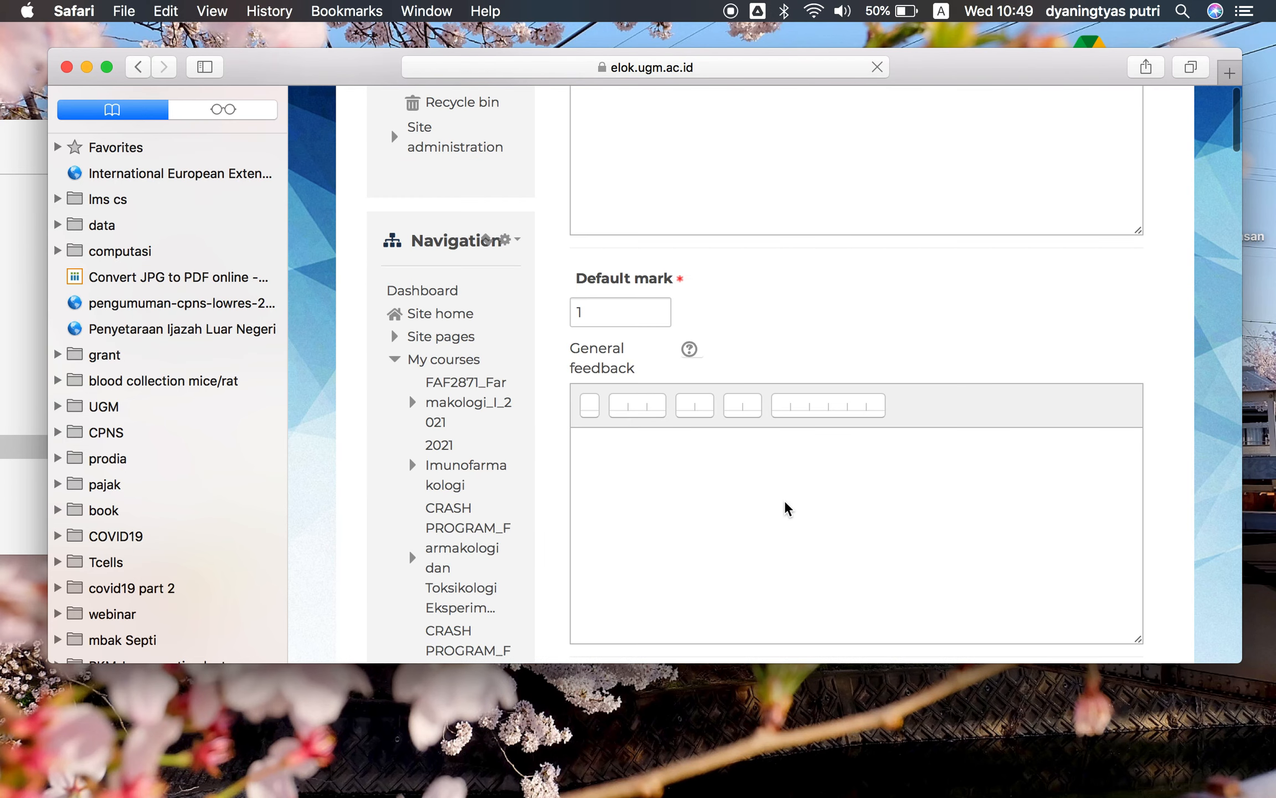
{"action": "scroll", "coordinate": [774, 426], "scroll_direction": "down", "scroll_amount": 5}
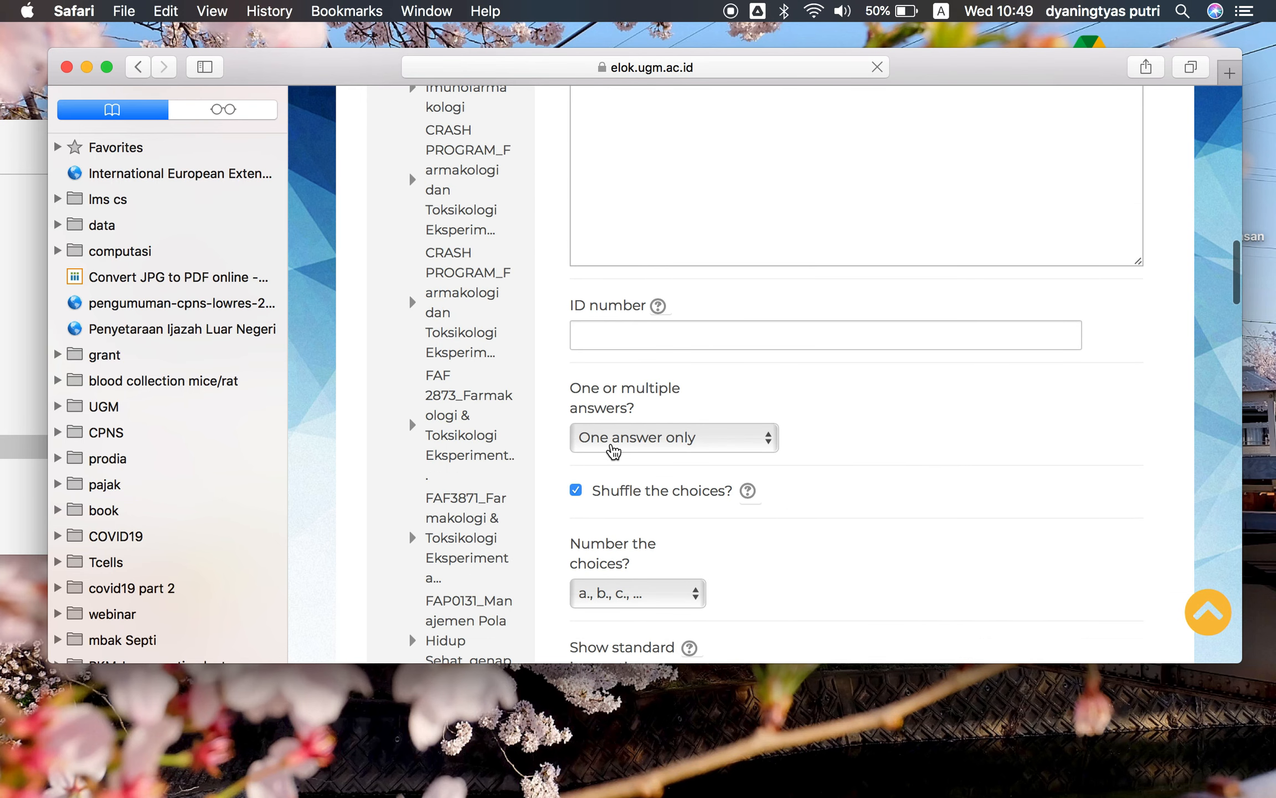
{"action": "scroll", "coordinate": [694, 443], "scroll_direction": "up", "scroll_amount": 1}
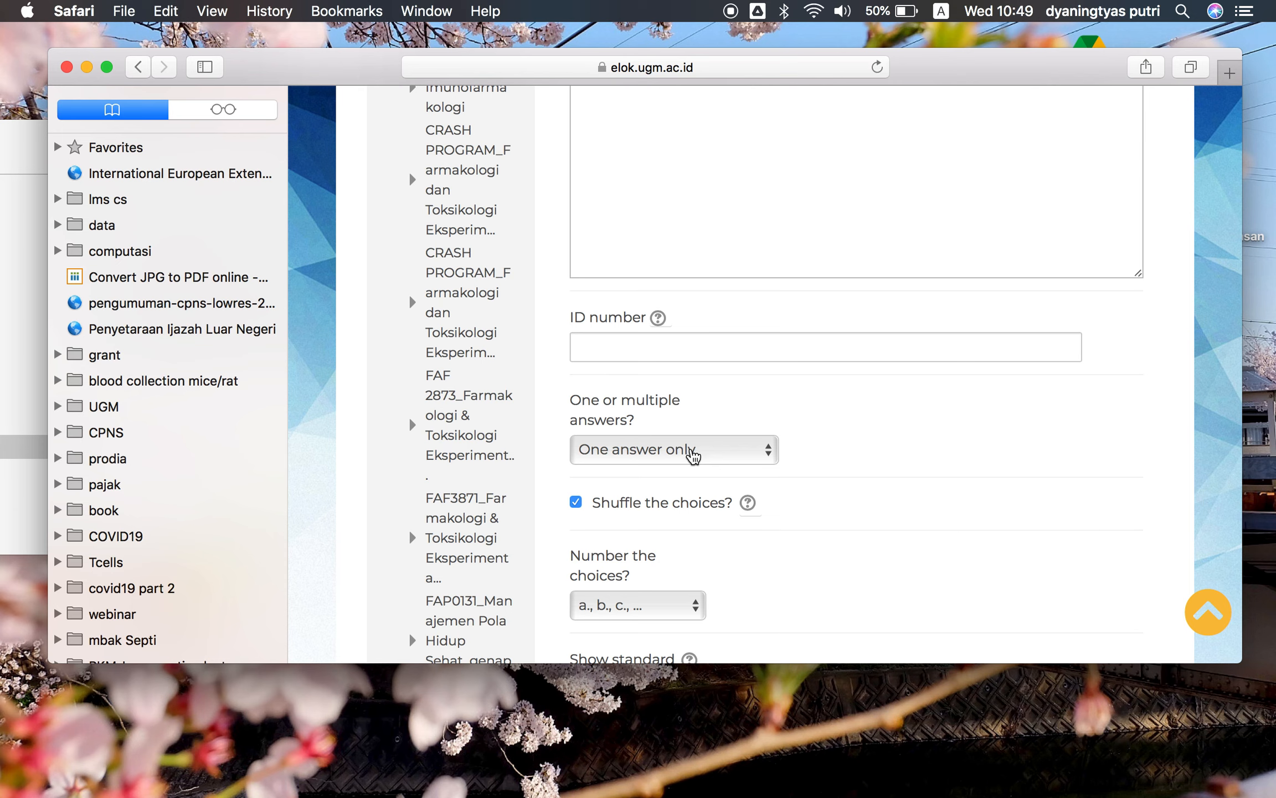
{"action": "left_click", "coordinate": [692, 455]}
{"action": "left_click", "coordinate": [694, 448]}
{"action": "left_click", "coordinate": [693, 445]}
{"action": "left_click", "coordinate": [691, 442]}
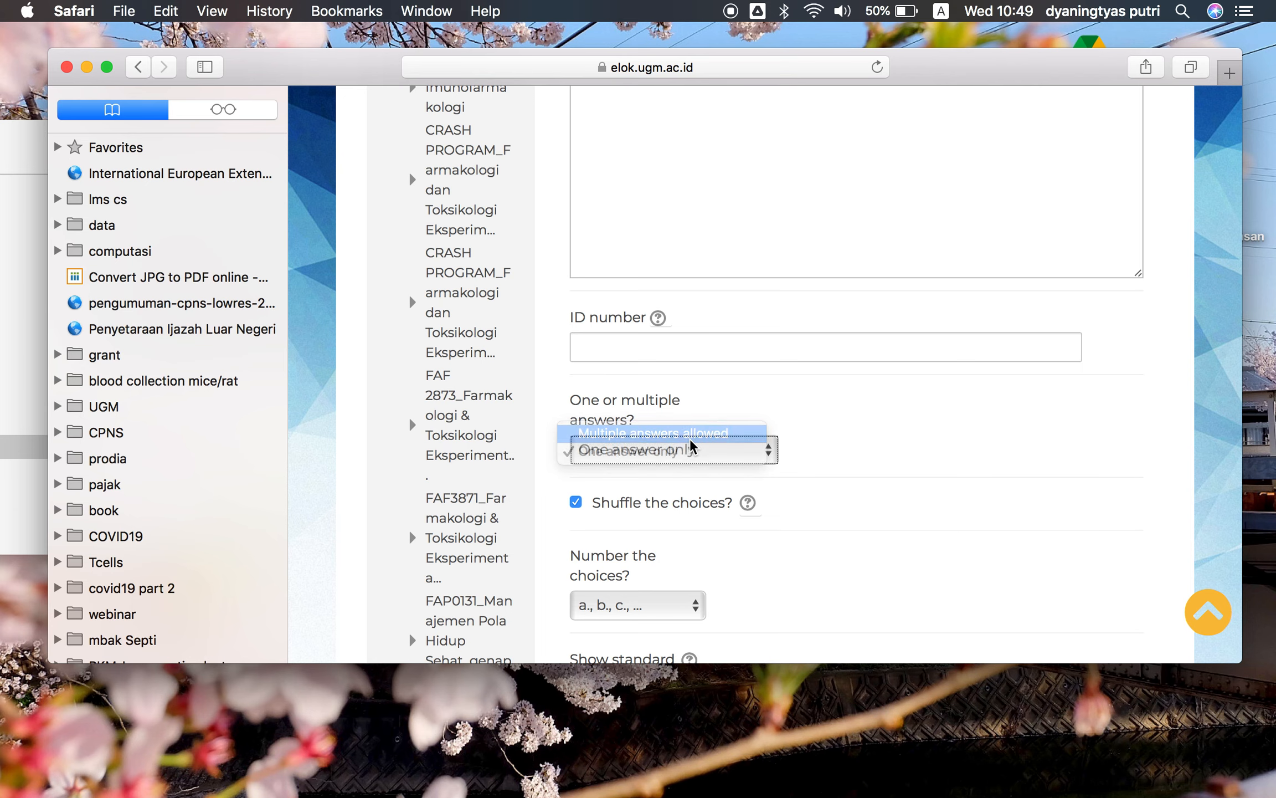
Set the choice numbering to No numbering
{"action": "scroll", "coordinate": [793, 557], "scroll_direction": "down", "scroll_amount": 3}
{"action": "scroll", "coordinate": [794, 557], "scroll_direction": "down", "scroll_amount": 3}
{"action": "scroll", "coordinate": [794, 557], "scroll_direction": "down", "scroll_amount": 3}
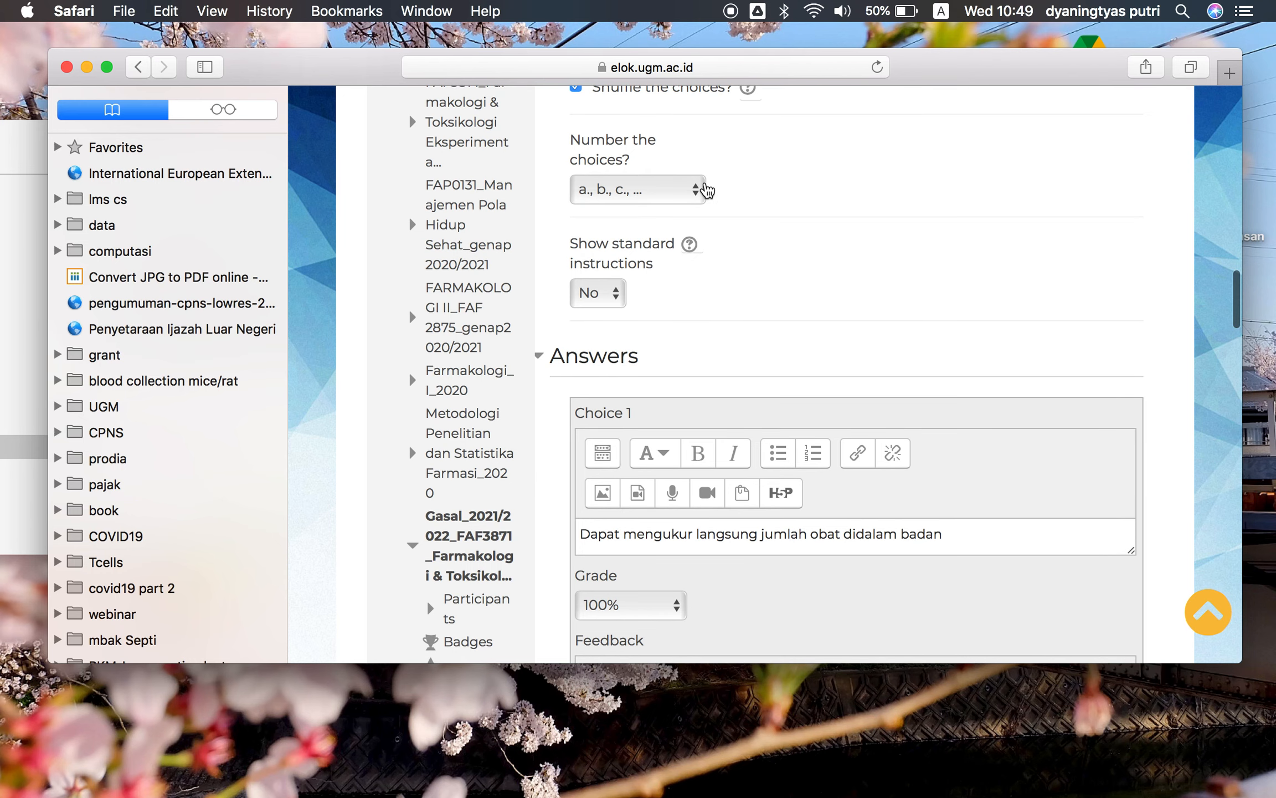
{"action": "left_click", "coordinate": [699, 189]}
{"action": "left_click", "coordinate": [645, 281]}
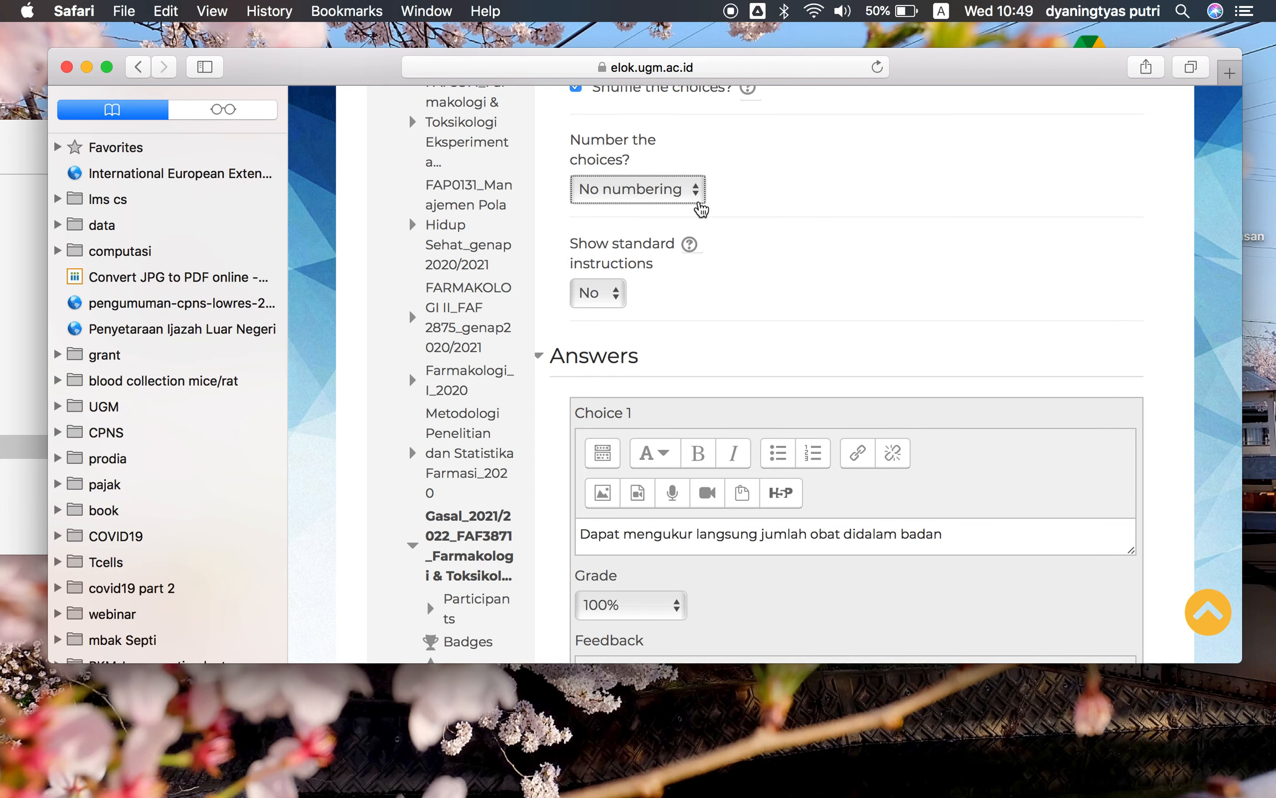
Set the grade of Choice 1 'Dapat mengukur langsung jumlah obat didalam badan' to 25%
{"action": "scroll", "coordinate": [767, 256], "scroll_direction": "down", "scroll_amount": 5}
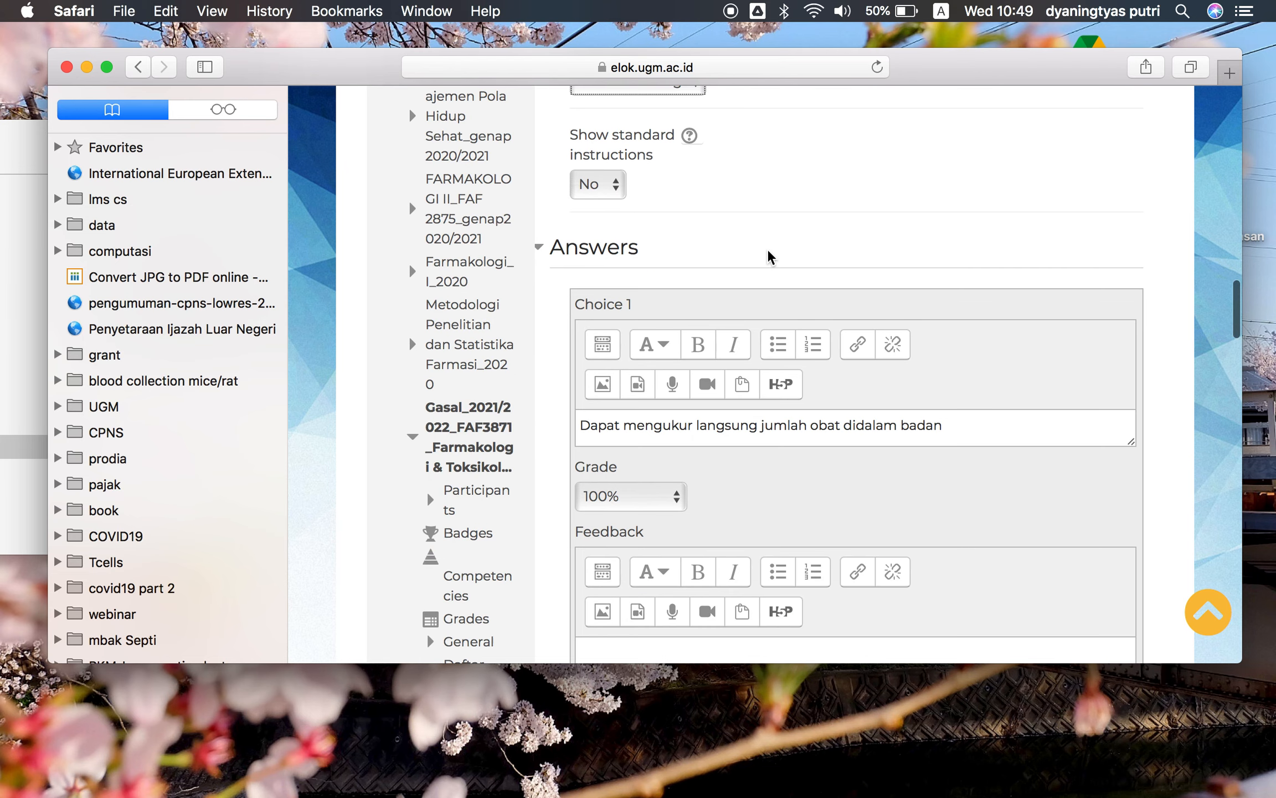
{"action": "scroll", "coordinate": [768, 257], "scroll_direction": "down", "scroll_amount": 4}
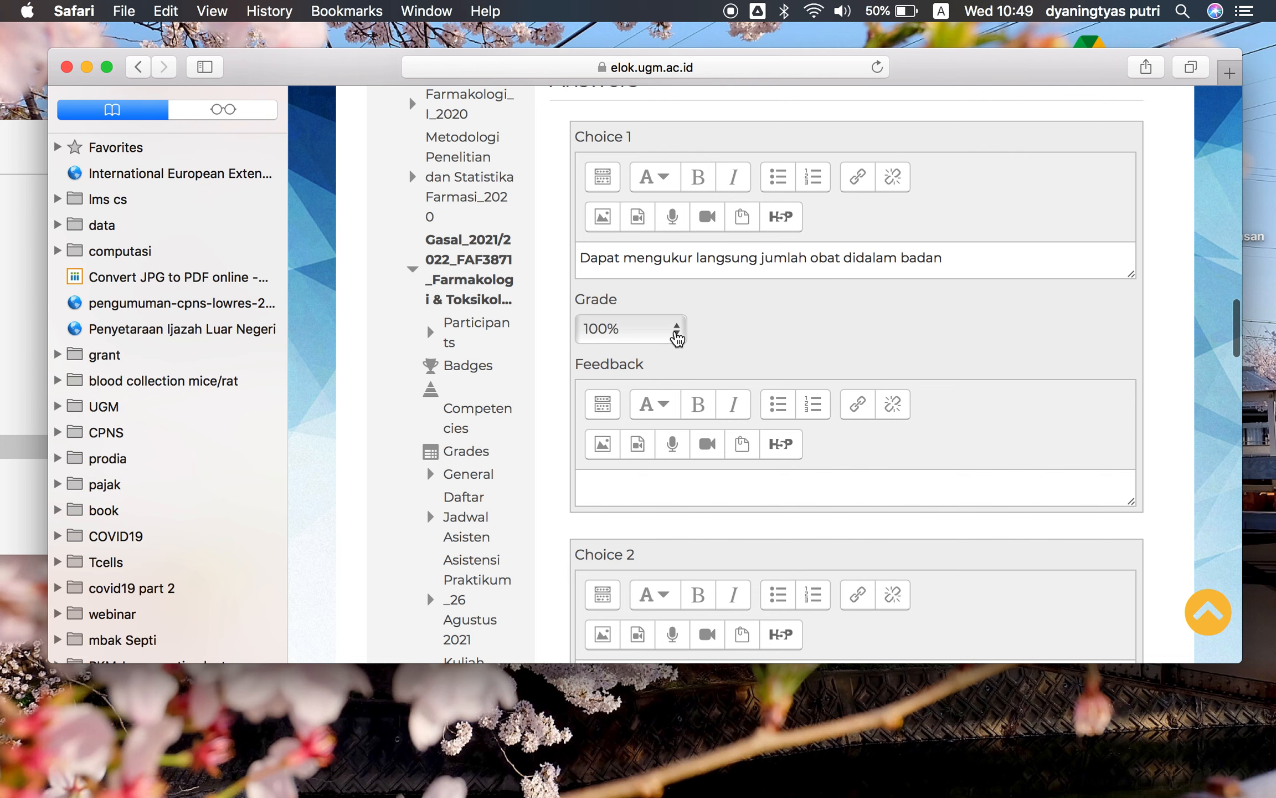
{"action": "left_click", "coordinate": [677, 332]}
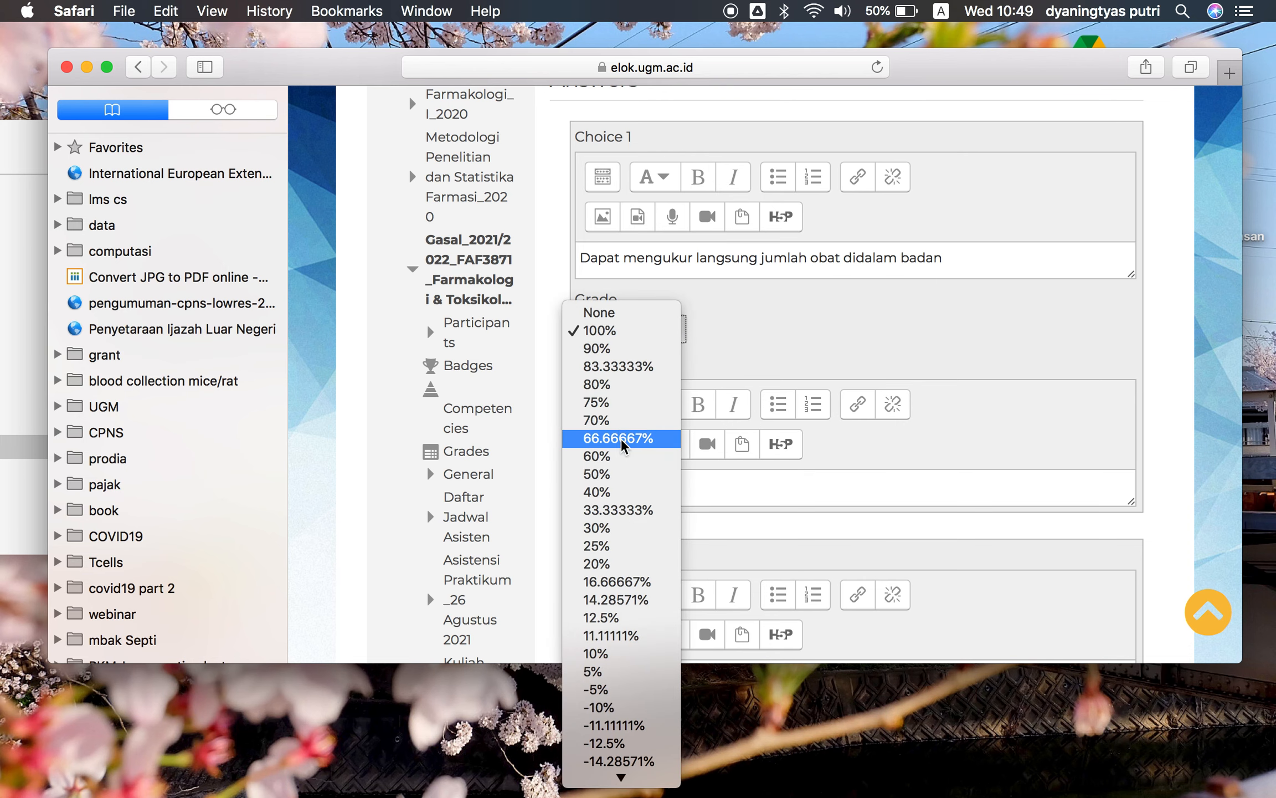
{"action": "left_click", "coordinate": [615, 547]}
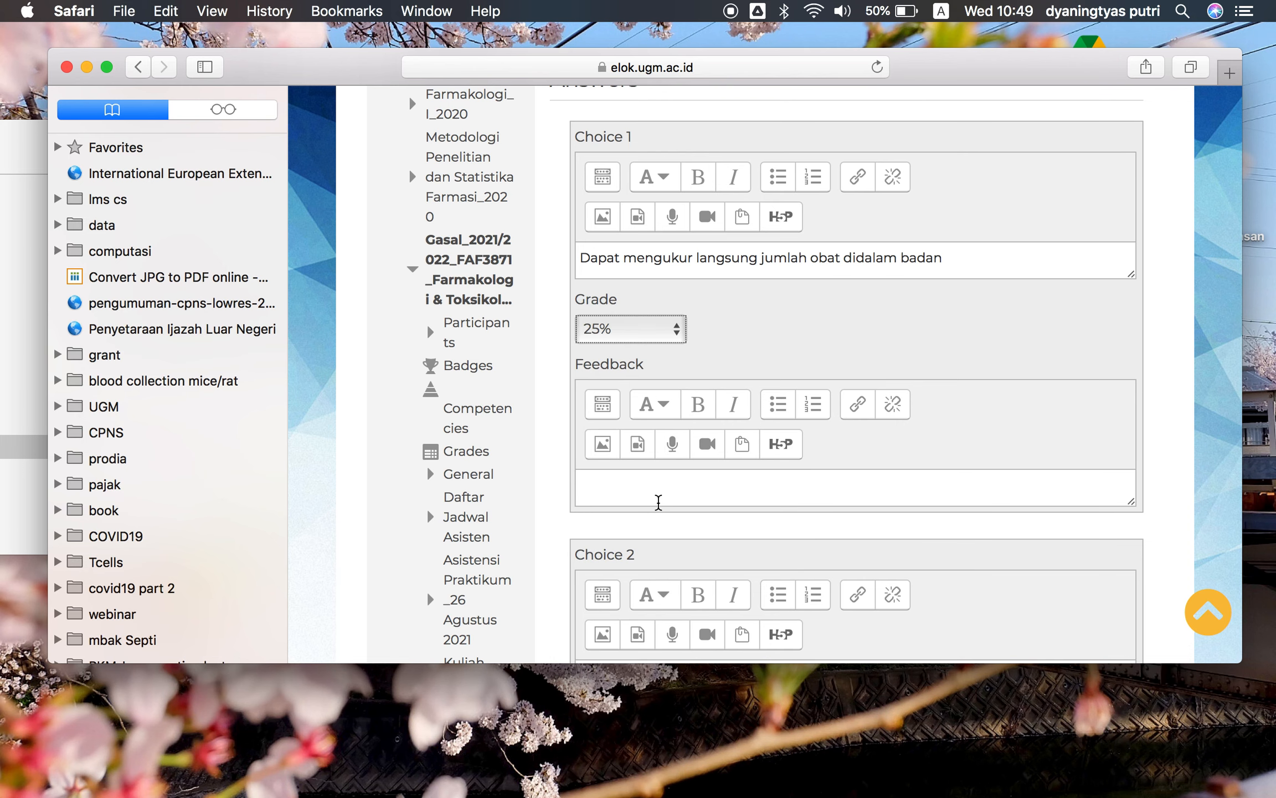
Set the grade of Choice 2 'Volume yang tersedia lebih besar' to 25%
{"action": "scroll", "coordinate": [659, 502], "scroll_direction": "down", "scroll_amount": 2}
{"action": "scroll", "coordinate": [659, 502], "scroll_direction": "down", "scroll_amount": 2}
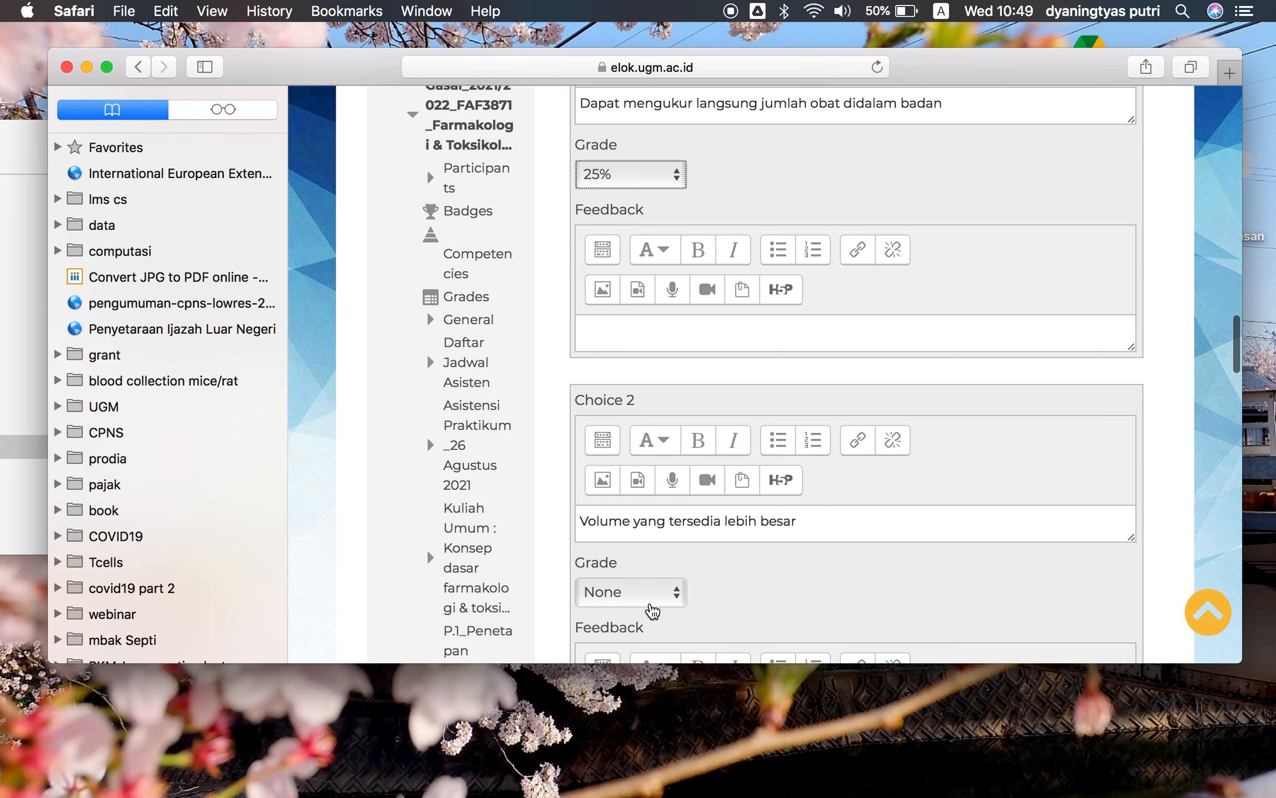
{"action": "left_click", "coordinate": [648, 601]}
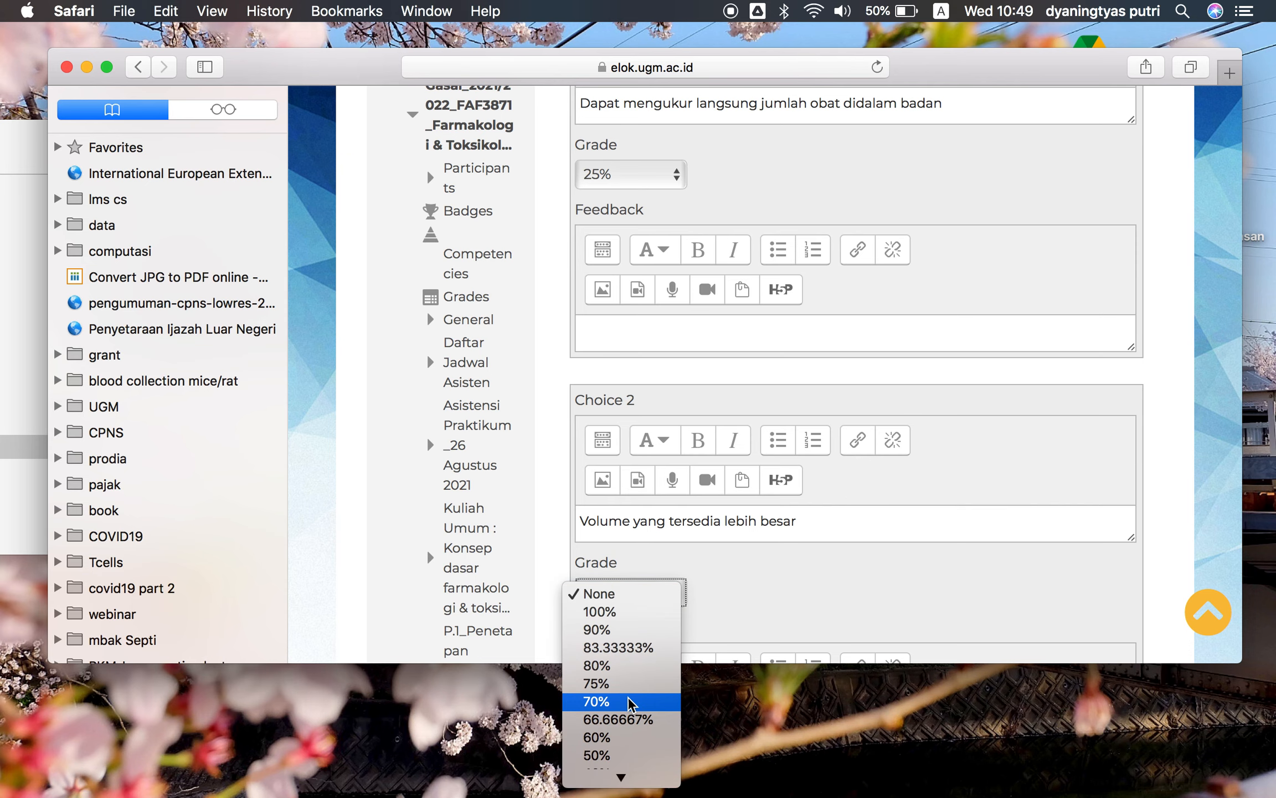
{"action": "scroll", "coordinate": [632, 687], "scroll_direction": "down", "scroll_amount": 3}
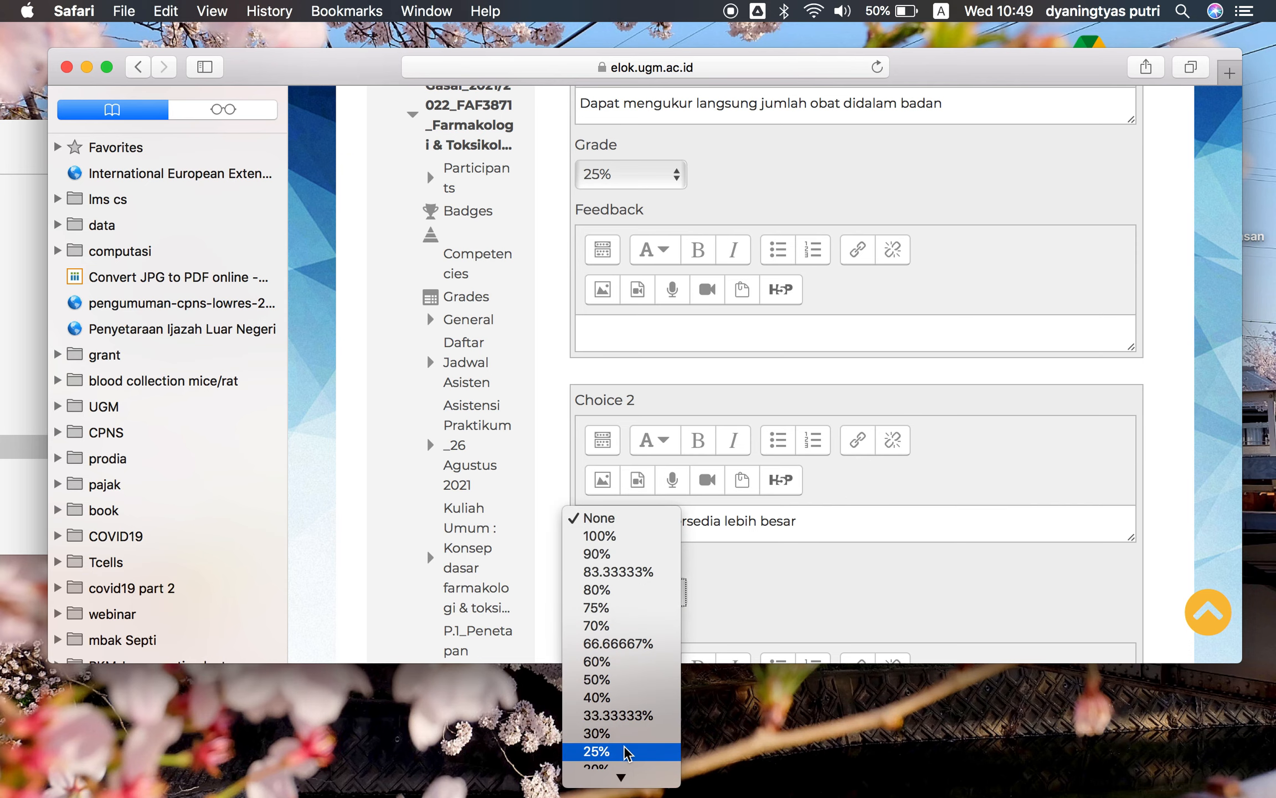
{"action": "left_click", "coordinate": [668, 751]}
Set the grade of Choice 3 'Kadar obat dalam urin lebih besar' to 25%
{"action": "scroll", "coordinate": [690, 589], "scroll_direction": "down", "scroll_amount": 2}
{"action": "scroll", "coordinate": [690, 589], "scroll_direction": "down", "scroll_amount": 7}
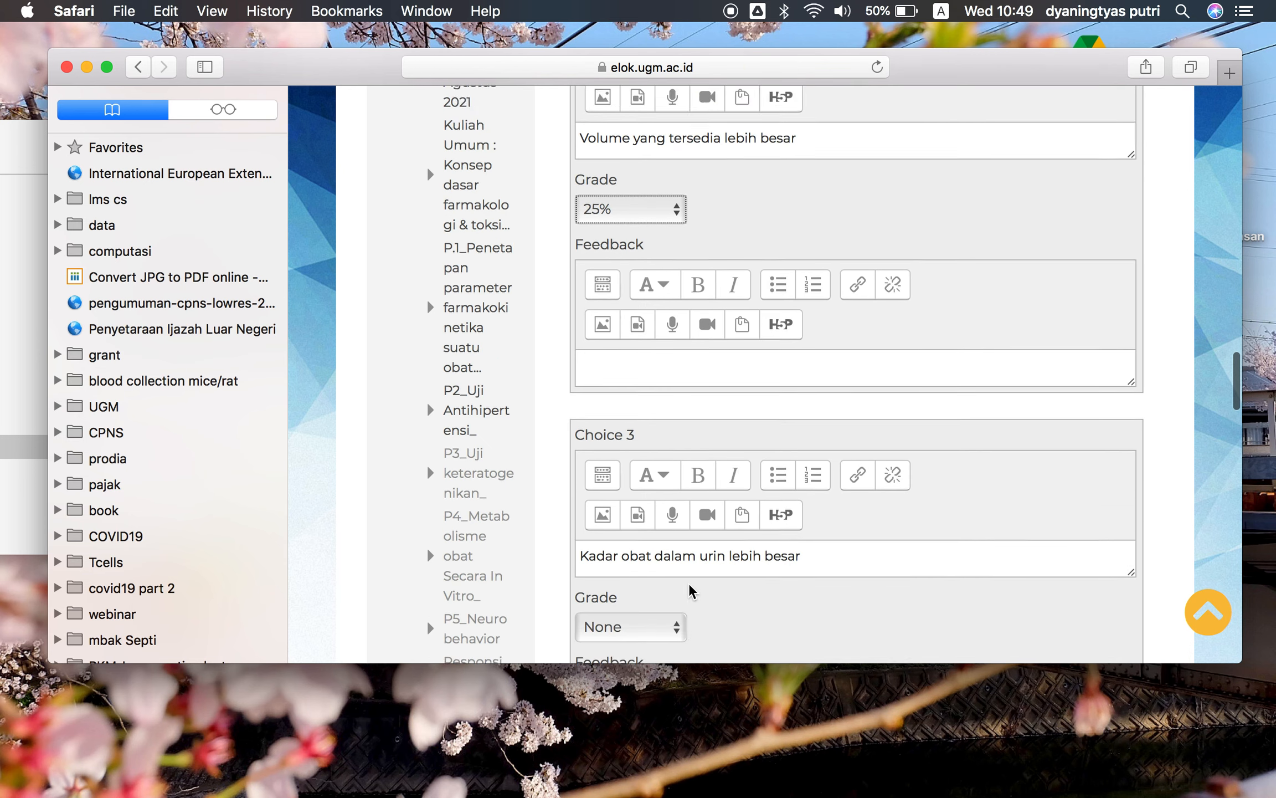
{"action": "left_click", "coordinate": [669, 585]}
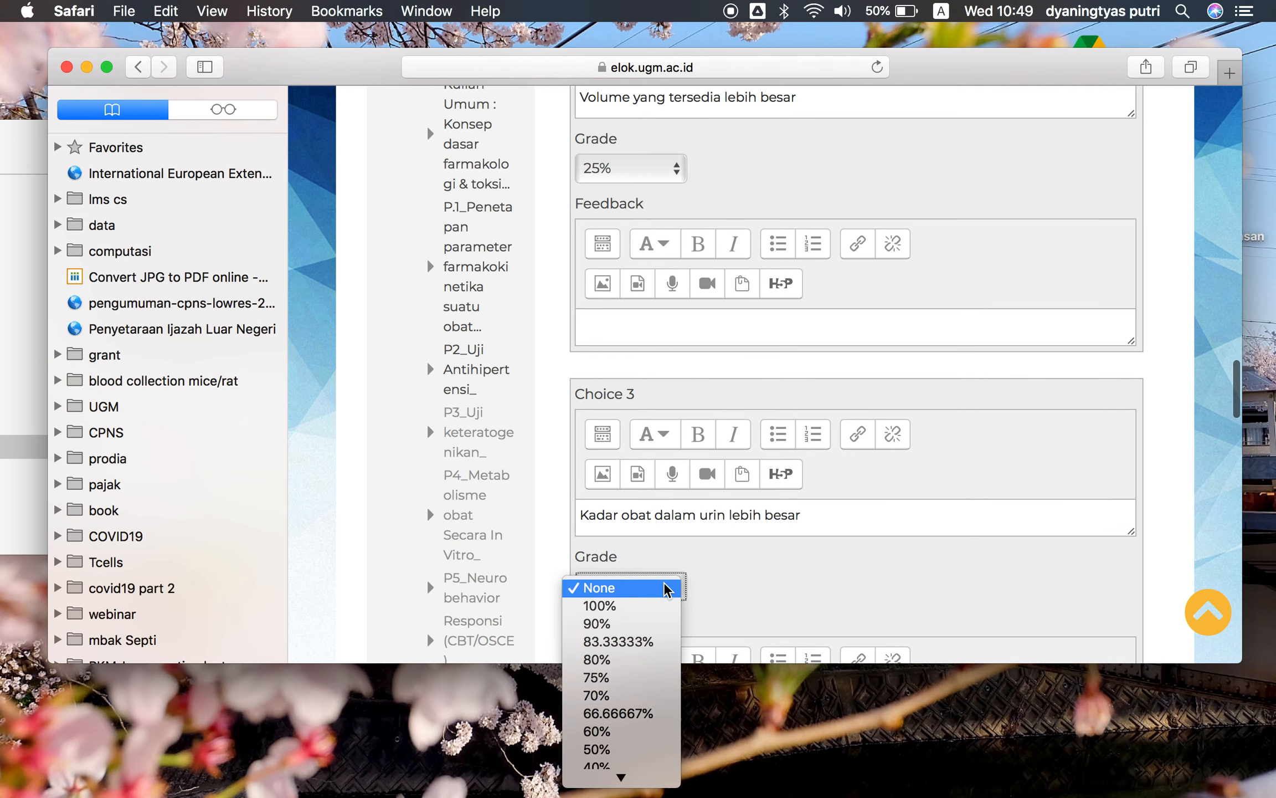
{"action": "scroll", "coordinate": [617, 711], "scroll_direction": "down", "scroll_amount": 3}
{"action": "left_click", "coordinate": [617, 709]}
Set the grade of Choice 4 'Variabilitas klirens renal dapat diabaikan' to 25%
{"action": "scroll", "coordinate": [720, 642], "scroll_direction": "down", "scroll_amount": 9}
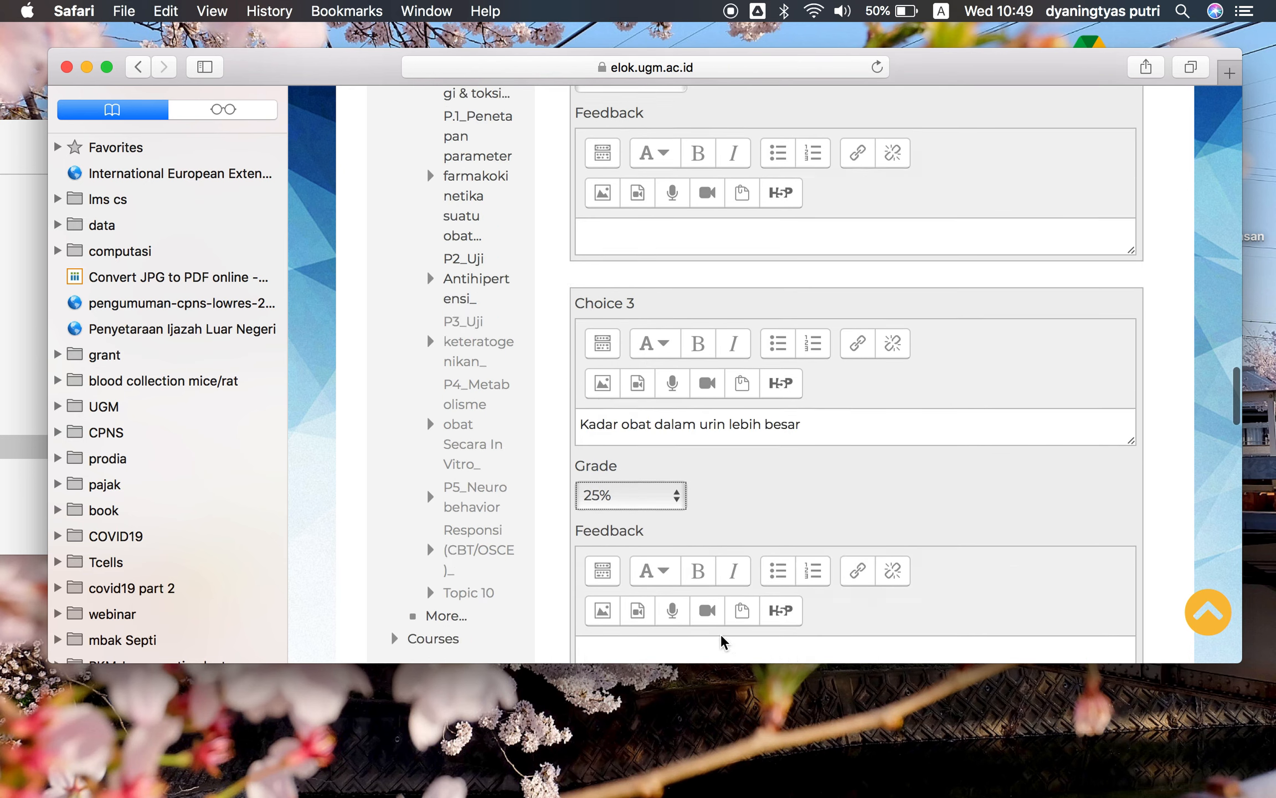
{"action": "scroll", "coordinate": [722, 642], "scroll_direction": "down", "scroll_amount": 2}
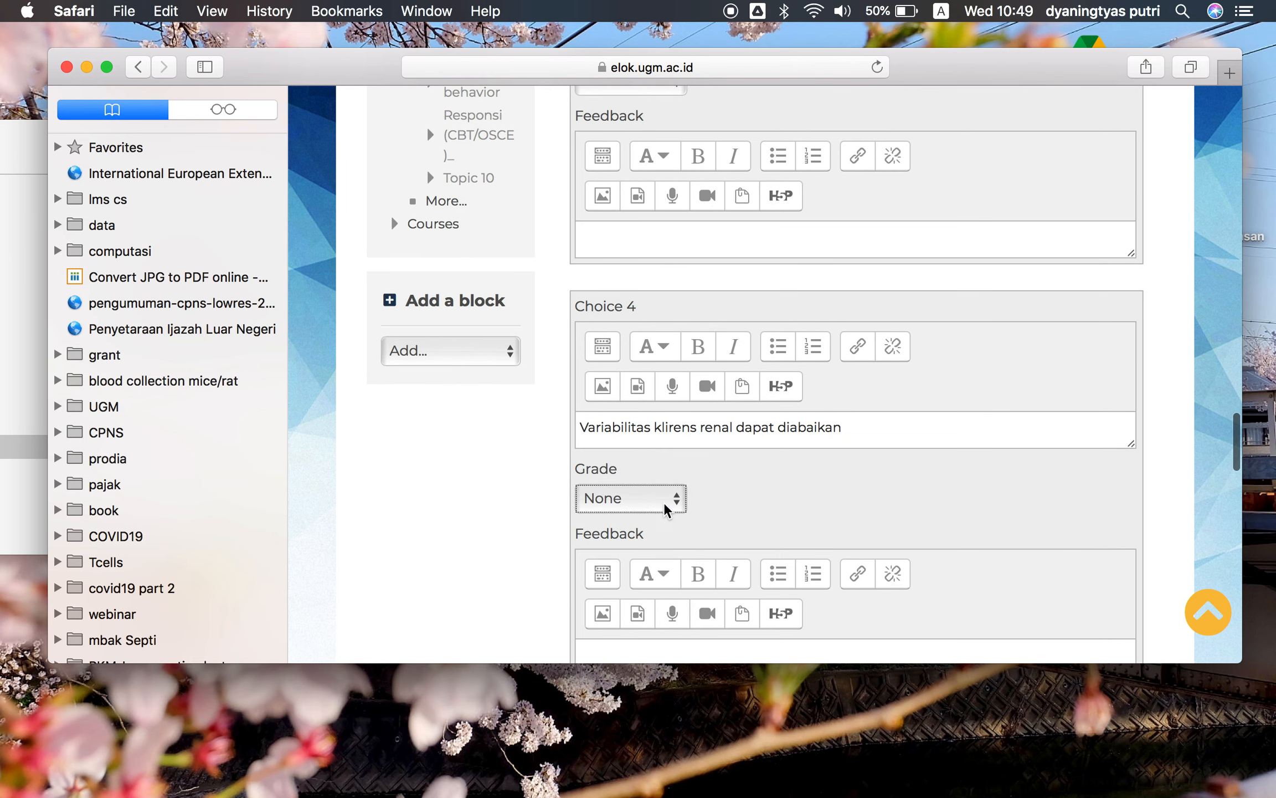
{"action": "left_click", "coordinate": [669, 505]}
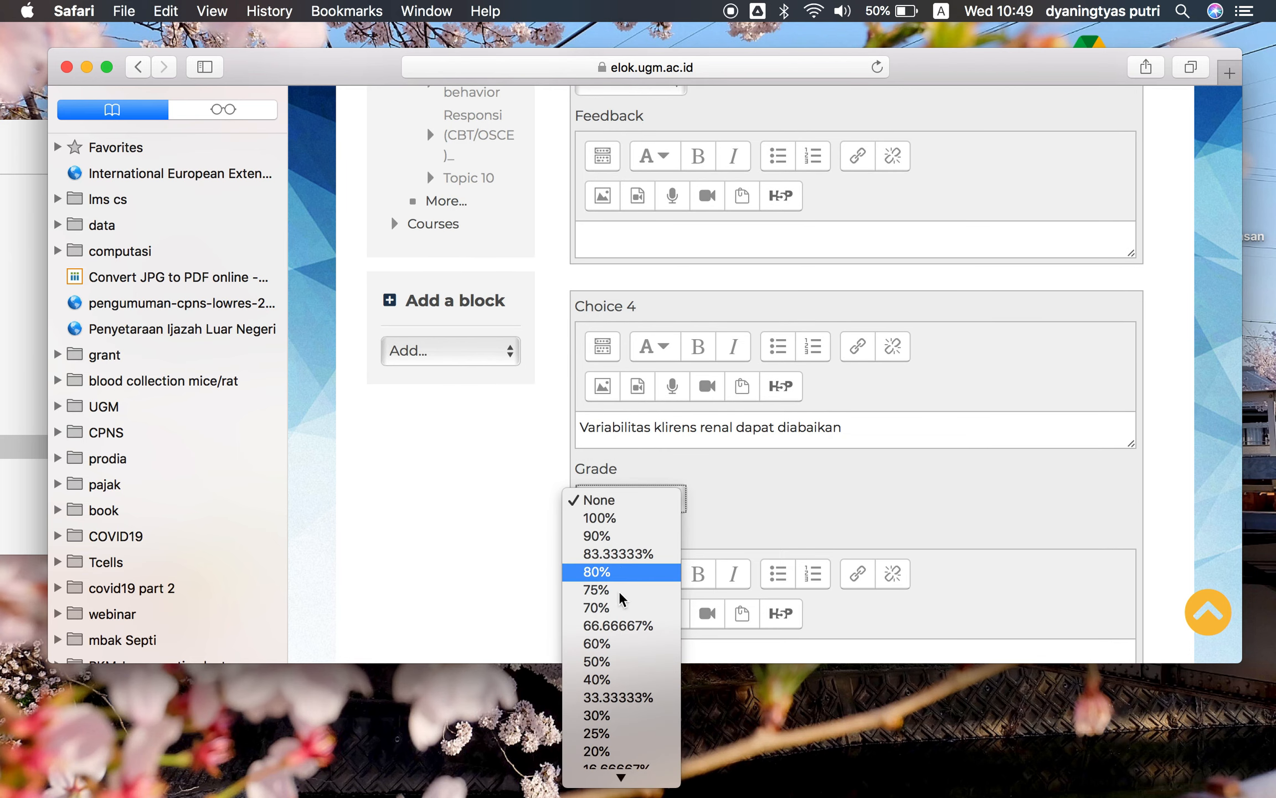
{"action": "scroll", "coordinate": [619, 609], "scroll_direction": "down", "scroll_amount": 1}
{"action": "left_click", "coordinate": [609, 695]}
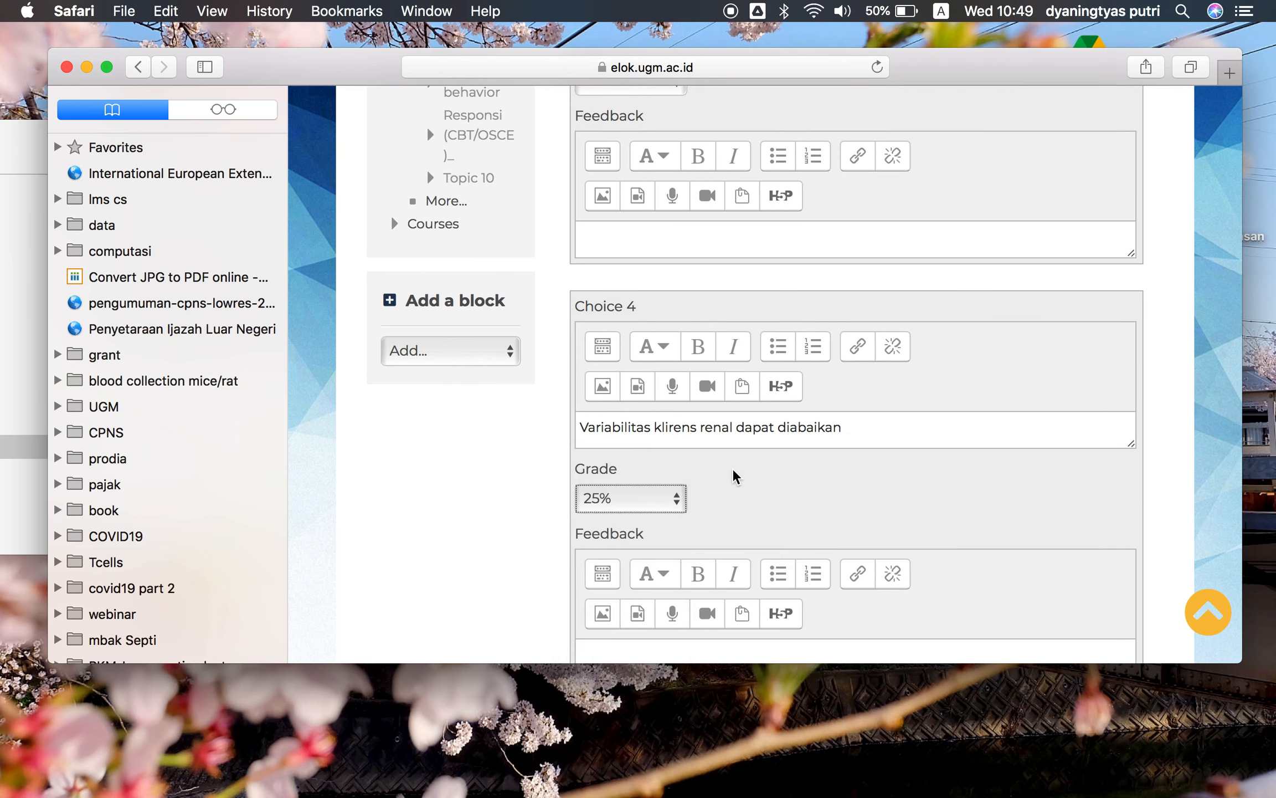
Set the choice numbering back to 'a., b., c., ...'
{"action": "scroll", "coordinate": [734, 476], "scroll_direction": "up", "scroll_amount": 20}
{"action": "scroll", "coordinate": [734, 475], "scroll_direction": "up", "scroll_amount": 10}
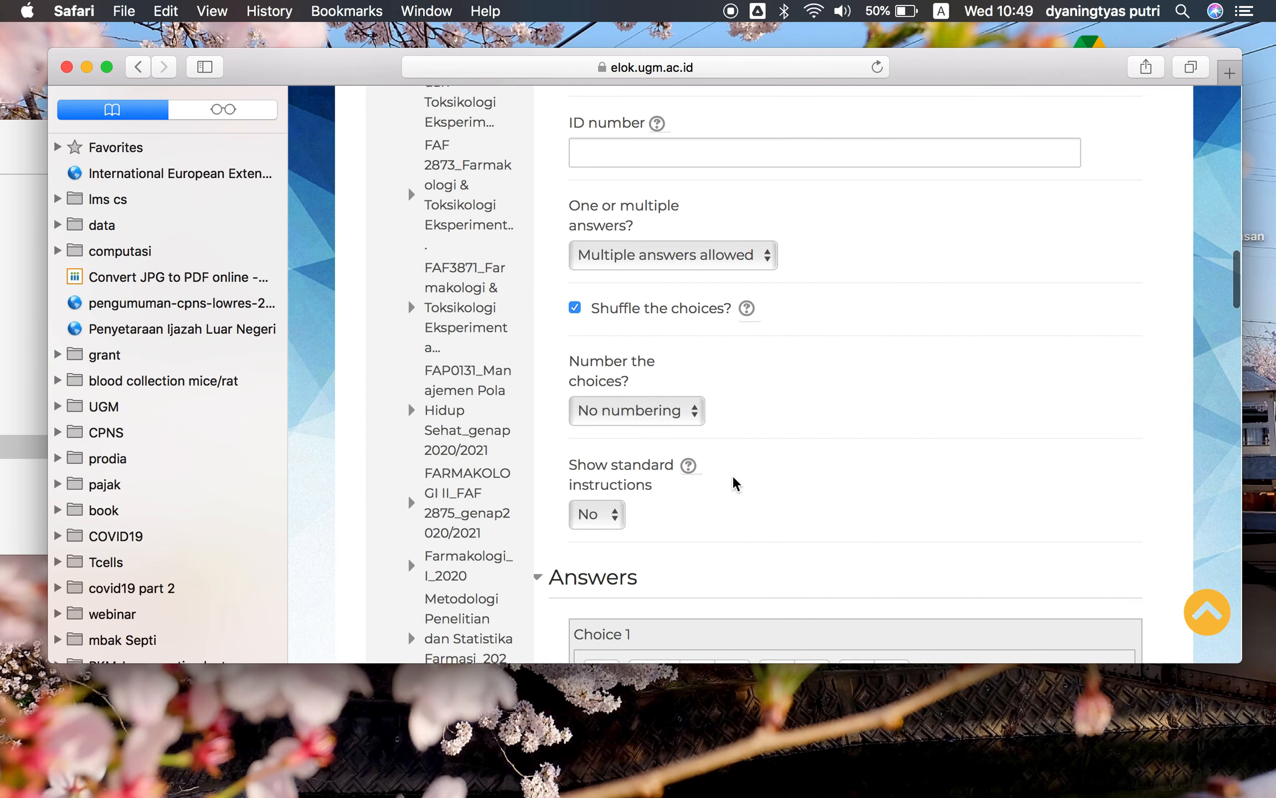
{"action": "left_click", "coordinate": [678, 423]}
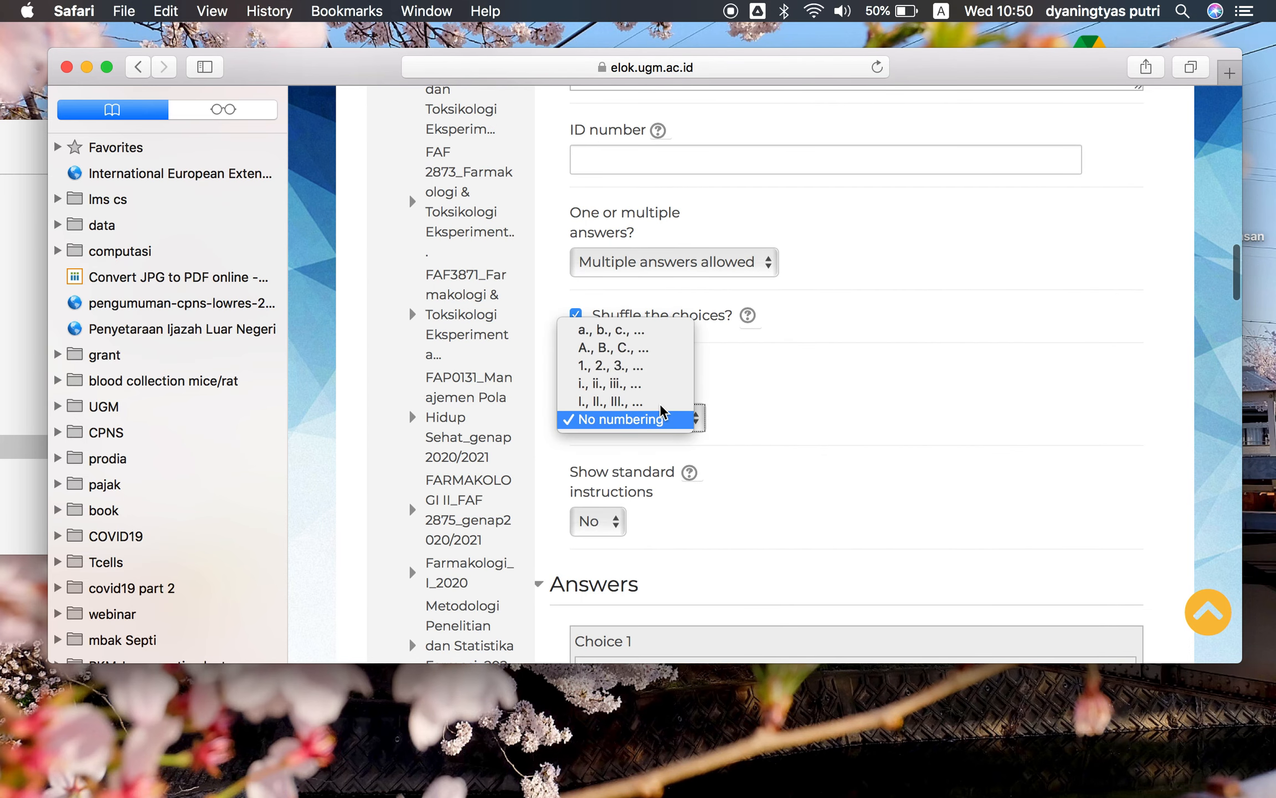
{"action": "left_click", "coordinate": [656, 331]}
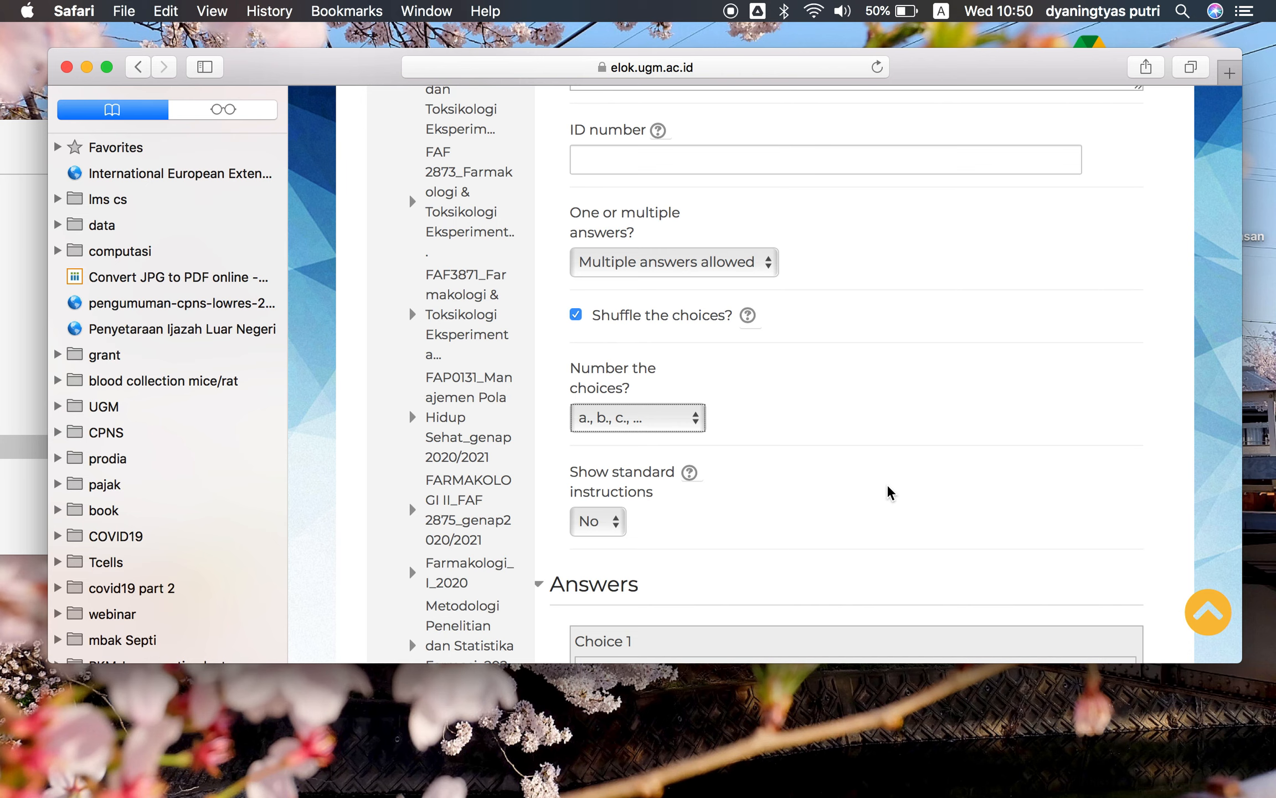
{"action": "scroll", "coordinate": [888, 492], "scroll_direction": "down", "scroll_amount": 1}
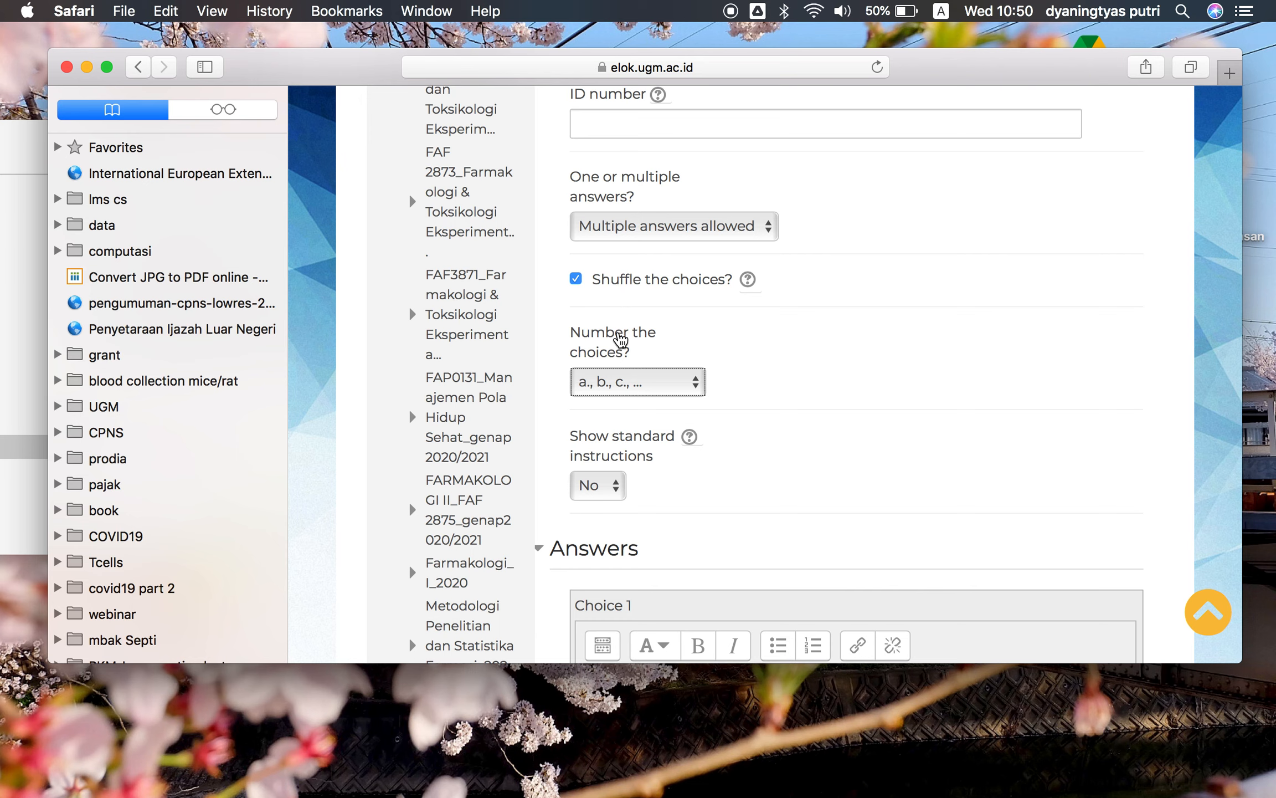
{"action": "left_click", "coordinate": [638, 388]}
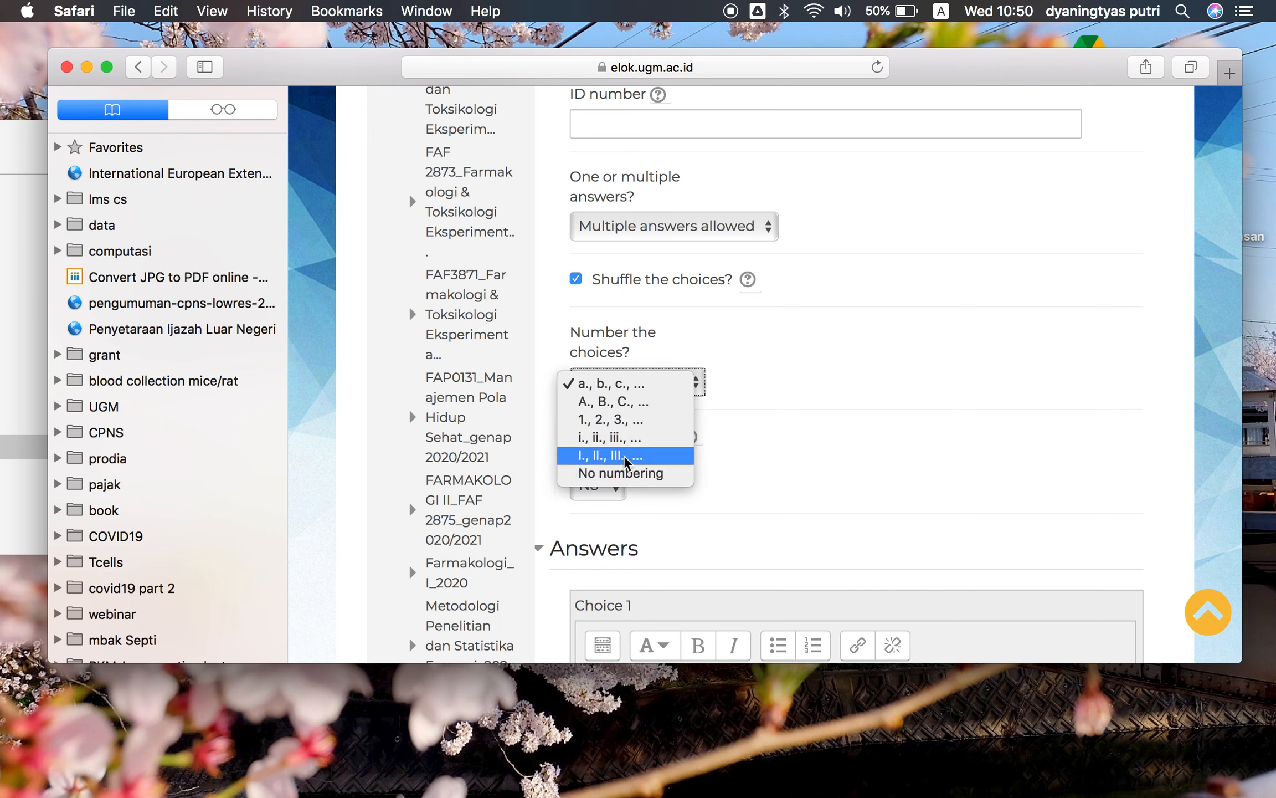
{"action": "left_click", "coordinate": [798, 398]}
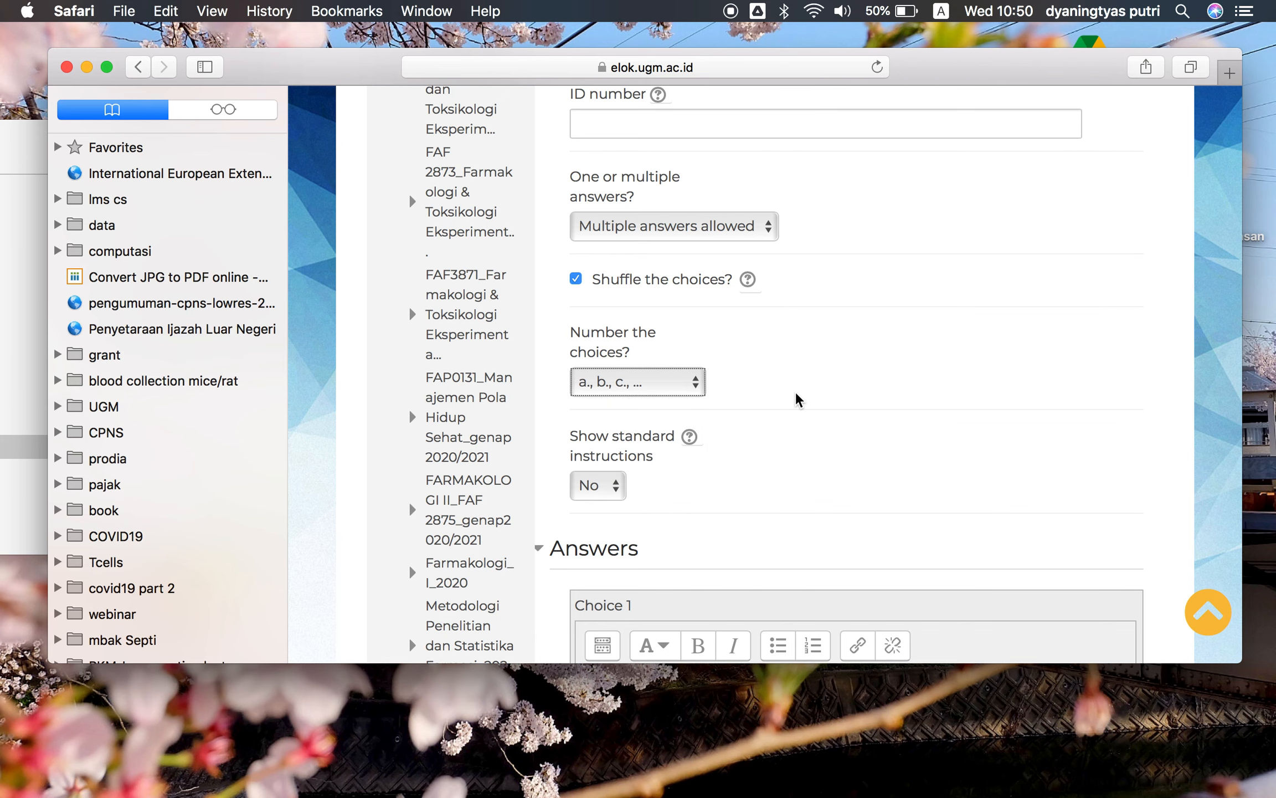
{"action": "scroll", "coordinate": [798, 397], "scroll_direction": "down", "scroll_amount": 3}
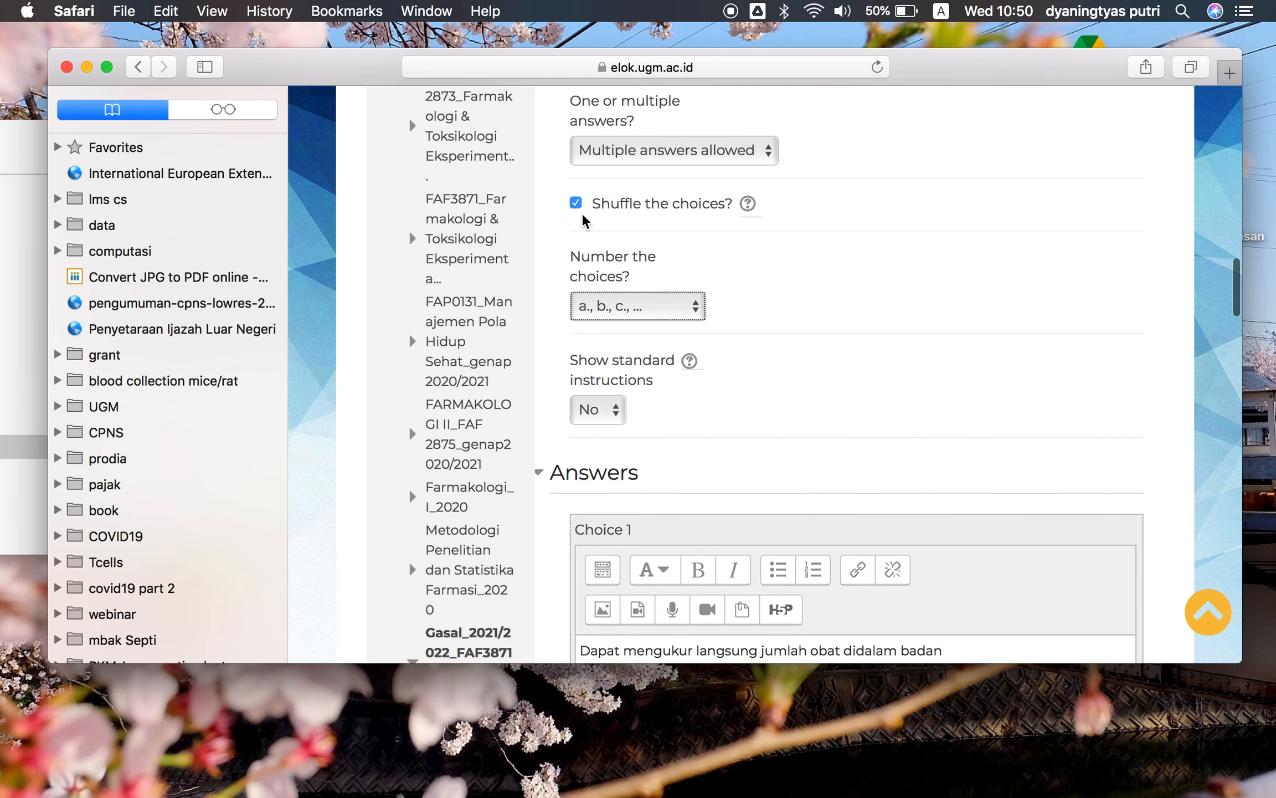
{"action": "left_click", "coordinate": [680, 324]}
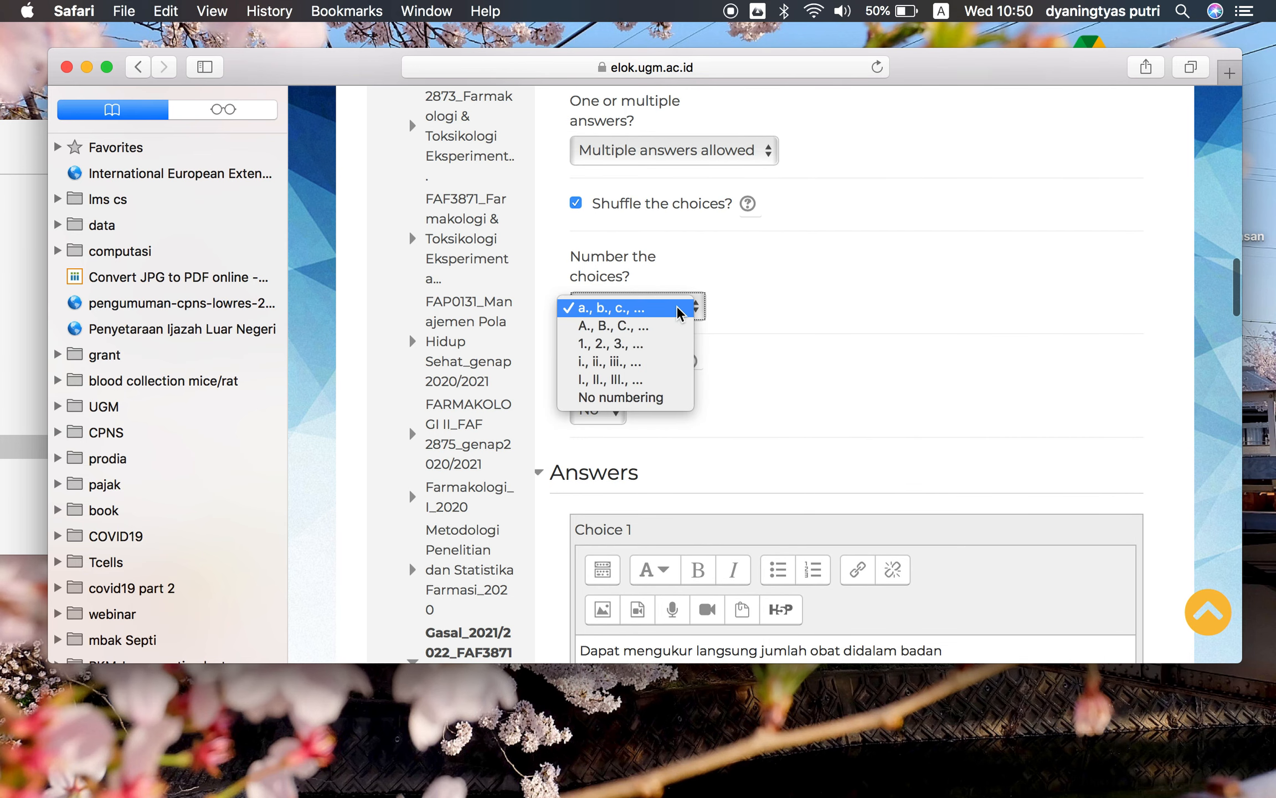
{"action": "left_click", "coordinate": [712, 324]}
Save the question changes and return to the question bank list
{"action": "scroll", "coordinate": [836, 390], "scroll_direction": "down", "scroll_amount": 20}
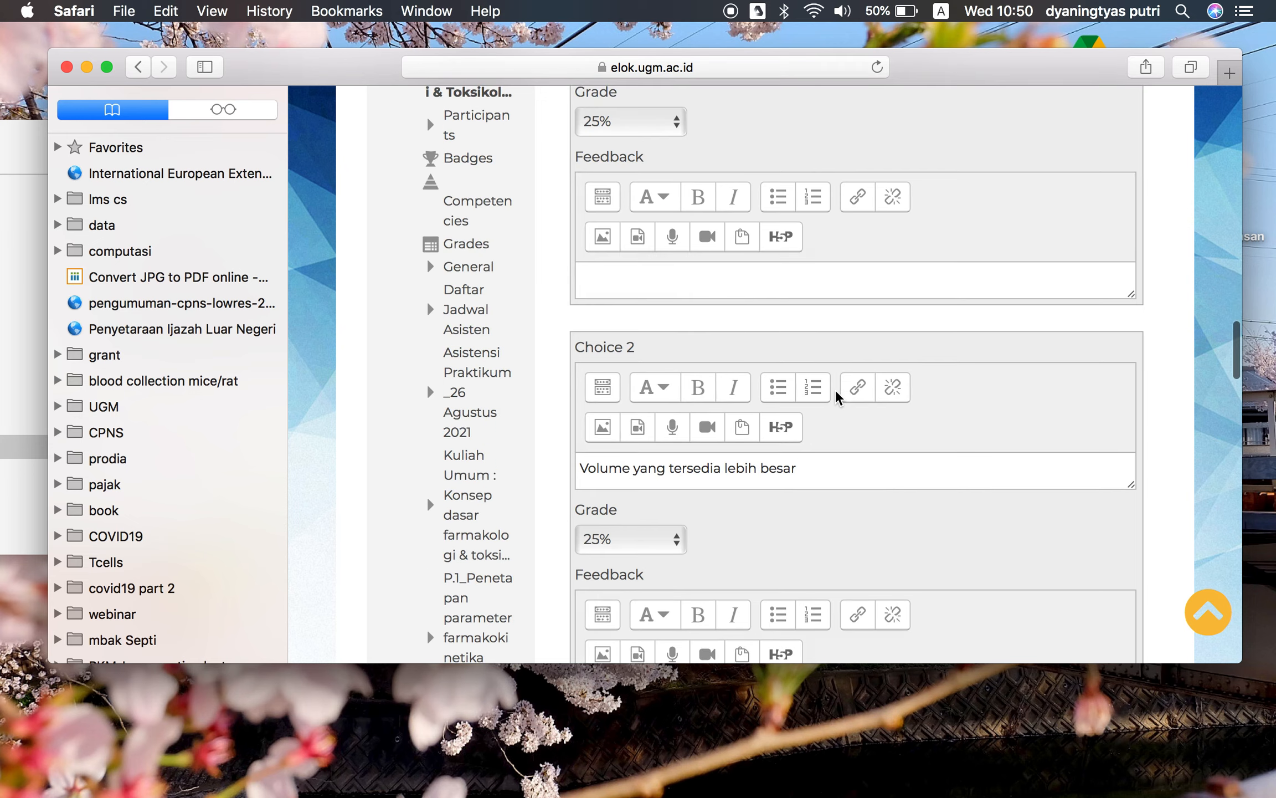
{"action": "scroll", "coordinate": [836, 390], "scroll_direction": "up", "scroll_amount": 6}
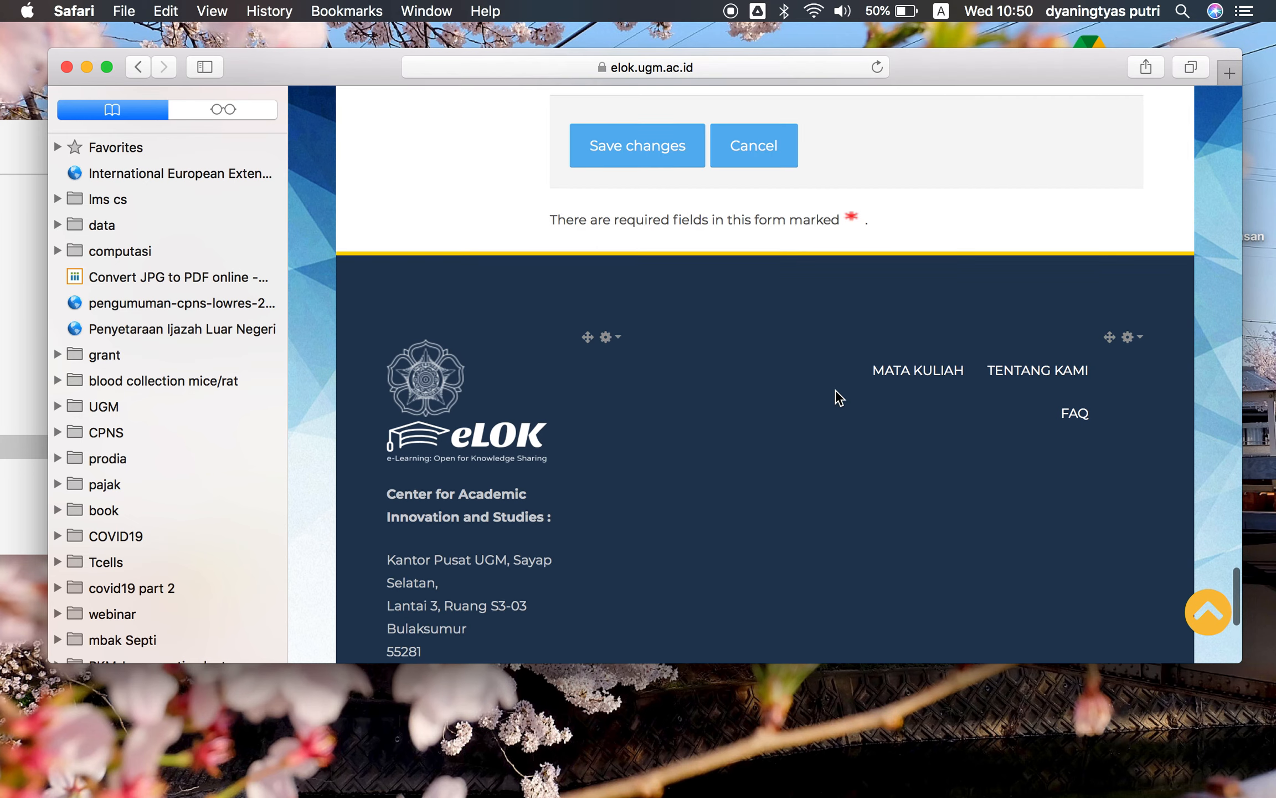
{"action": "left_click", "coordinate": [642, 156]}
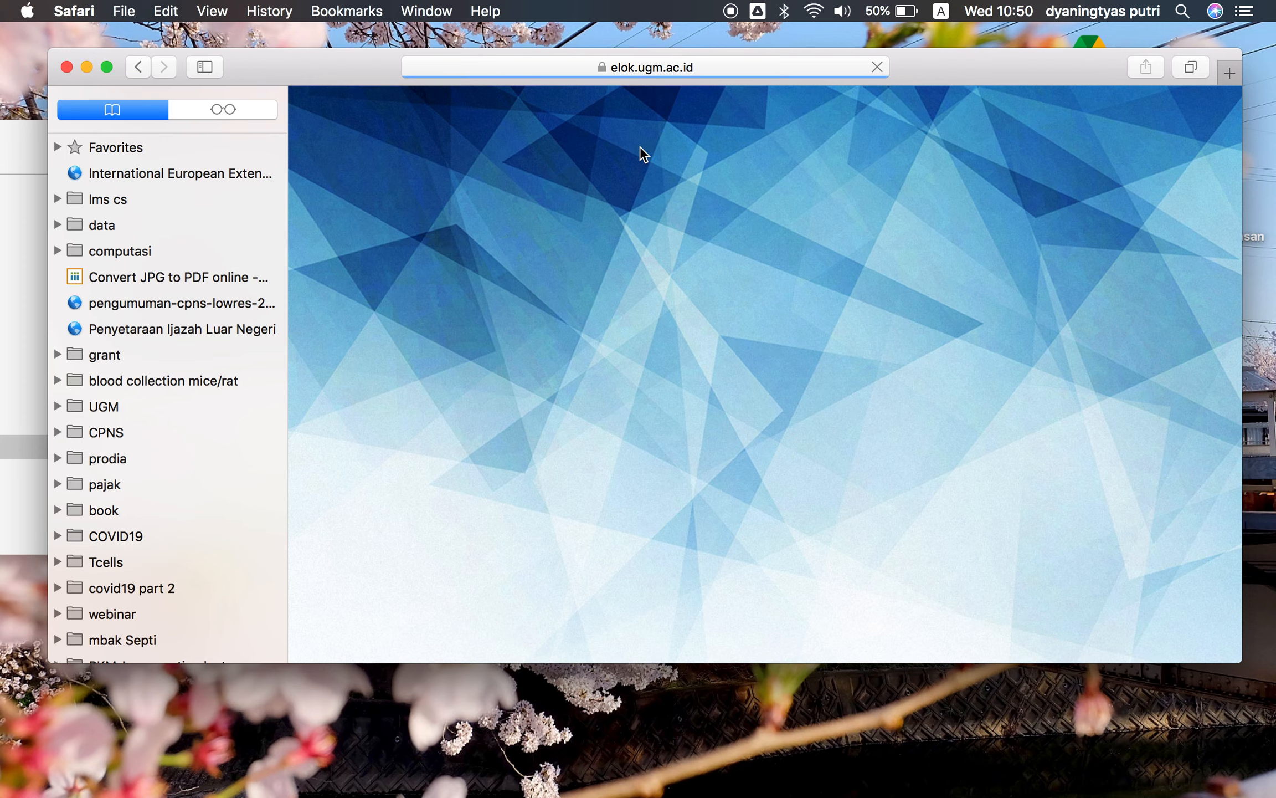
{"action": "scroll", "coordinate": [730, 296], "scroll_direction": "down", "scroll_amount": 6}
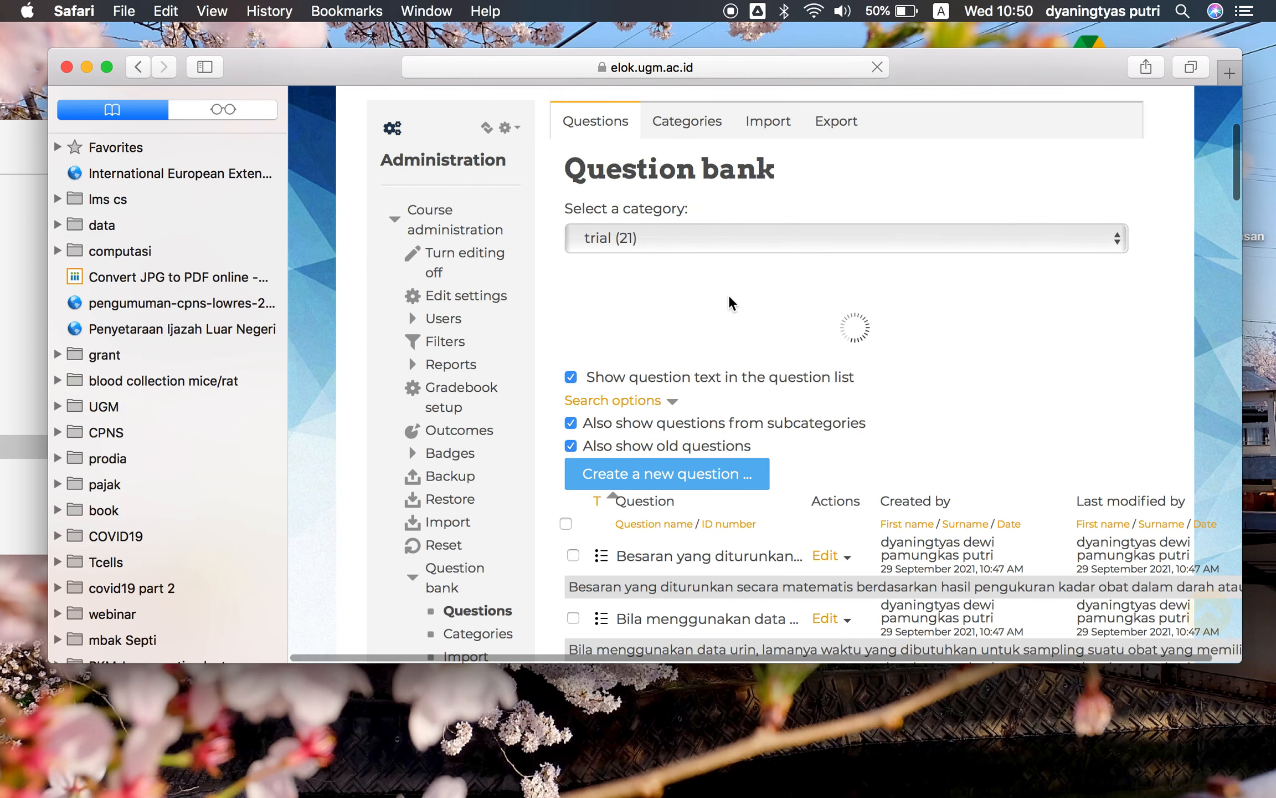
{"action": "scroll", "coordinate": [729, 299], "scroll_direction": "down", "scroll_amount": 7}
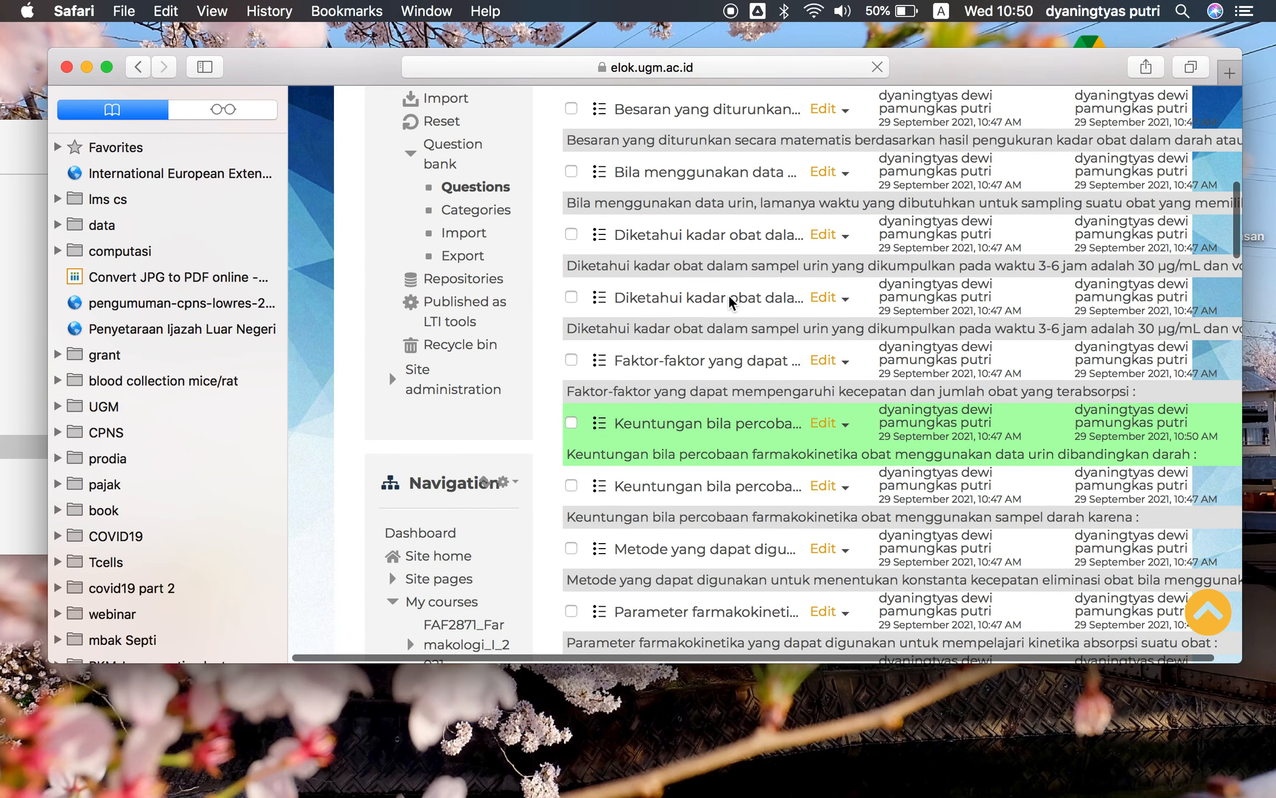
{"action": "scroll", "coordinate": [729, 296], "scroll_direction": "up", "scroll_amount": 14}
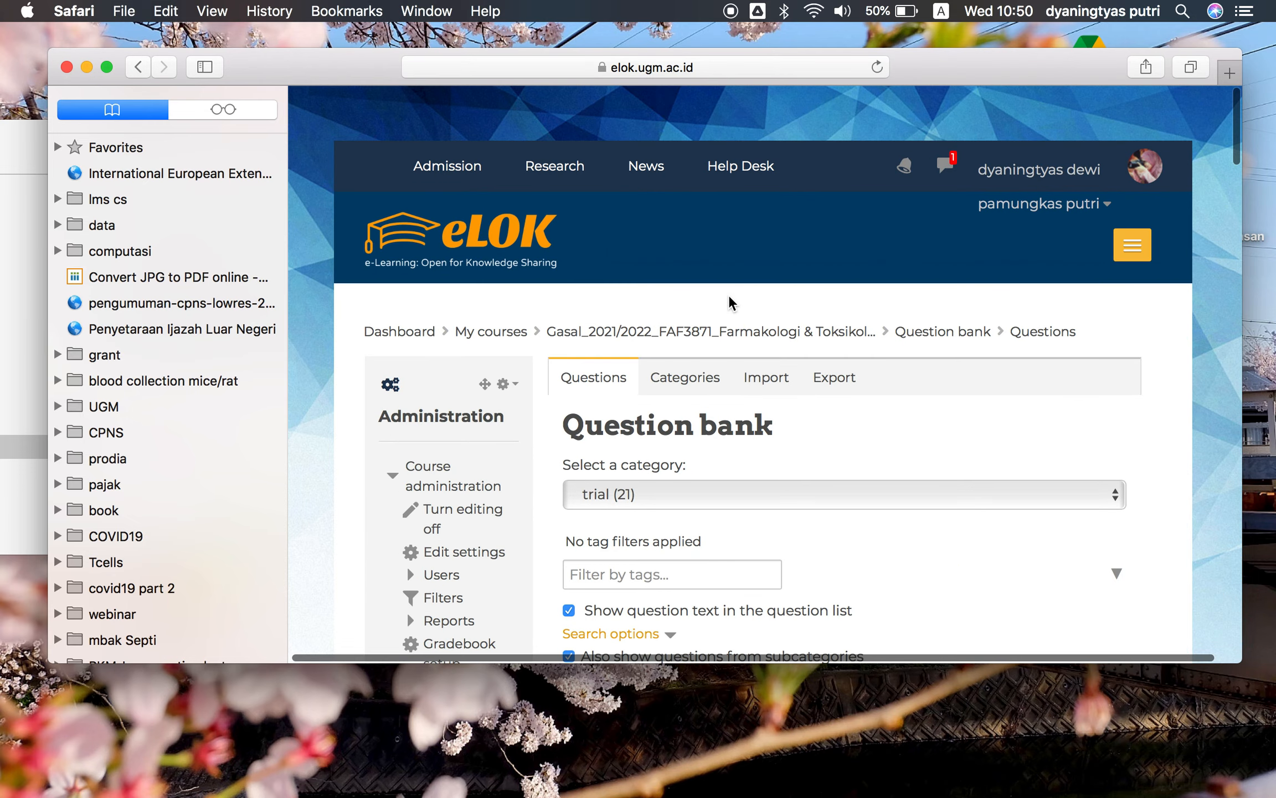
{"action": "scroll", "coordinate": [915, 395], "scroll_direction": "down", "scroll_amount": 2}
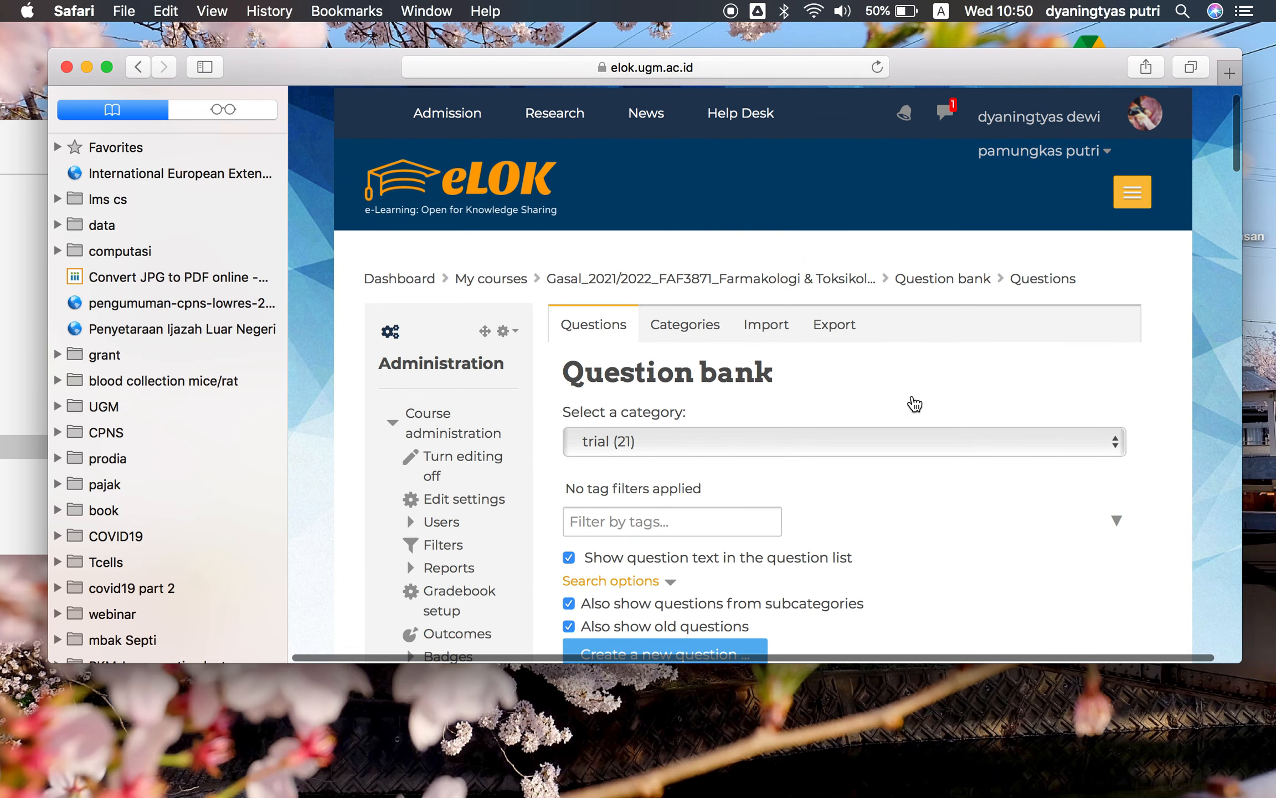
Go back to the course, open the 'trial' quiz in Topic 10 and start editing its questions
{"action": "left_click", "coordinate": [659, 238]}
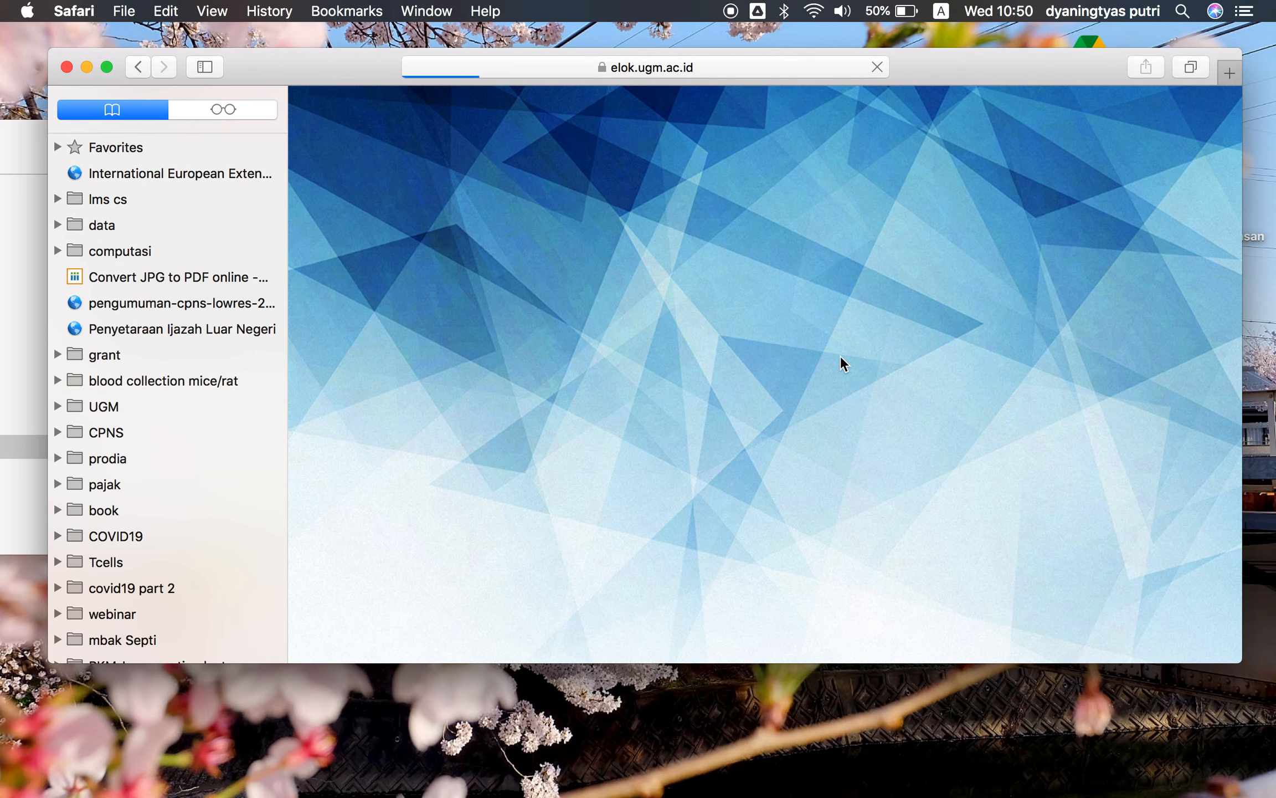
{"action": "scroll", "coordinate": [902, 433], "scroll_direction": "down", "scroll_amount": 5}
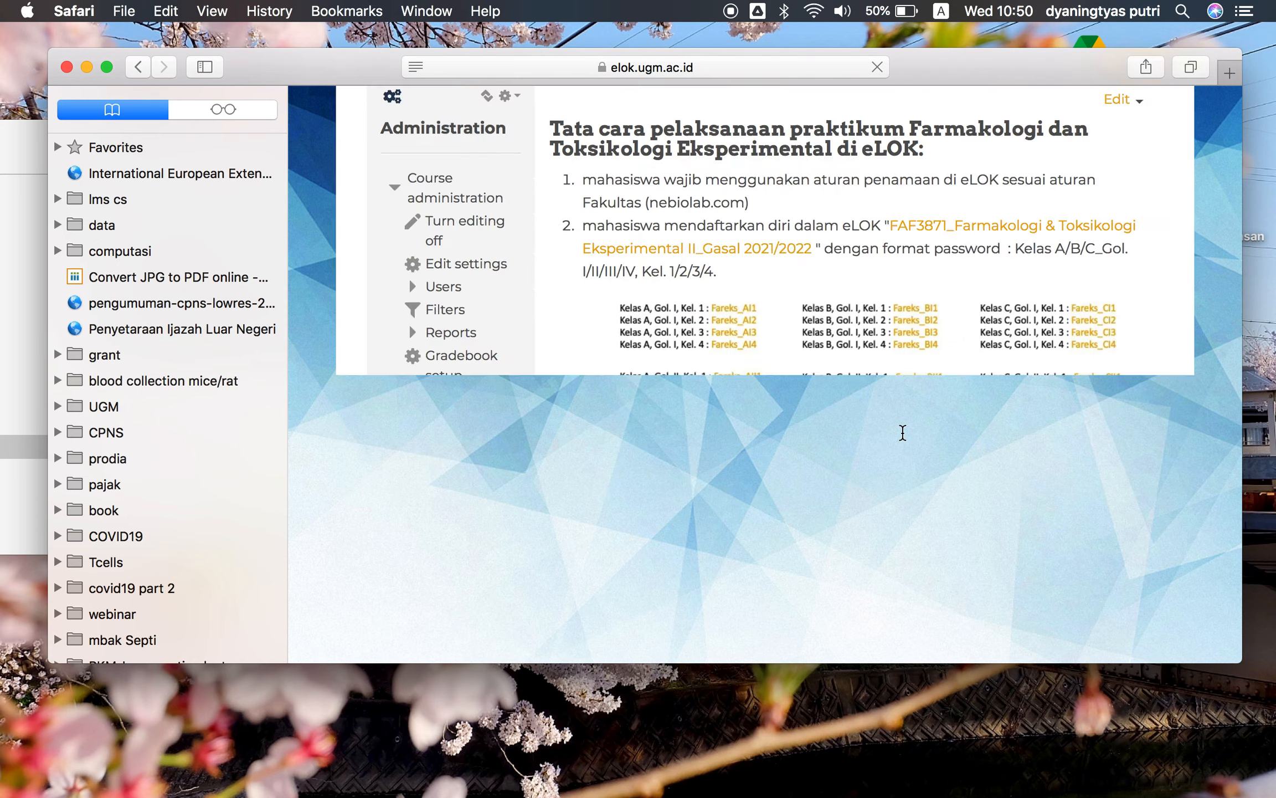
{"action": "scroll", "coordinate": [903, 432], "scroll_direction": "down", "scroll_amount": 10}
{"action": "scroll", "coordinate": [914, 399], "scroll_direction": "down", "scroll_amount": 5}
{"action": "scroll", "coordinate": [913, 400], "scroll_direction": "down", "scroll_amount": 10}
{"action": "scroll", "coordinate": [914, 398], "scroll_direction": "down", "scroll_amount": 3}
{"action": "scroll", "coordinate": [913, 398], "scroll_direction": "up", "scroll_amount": 10}
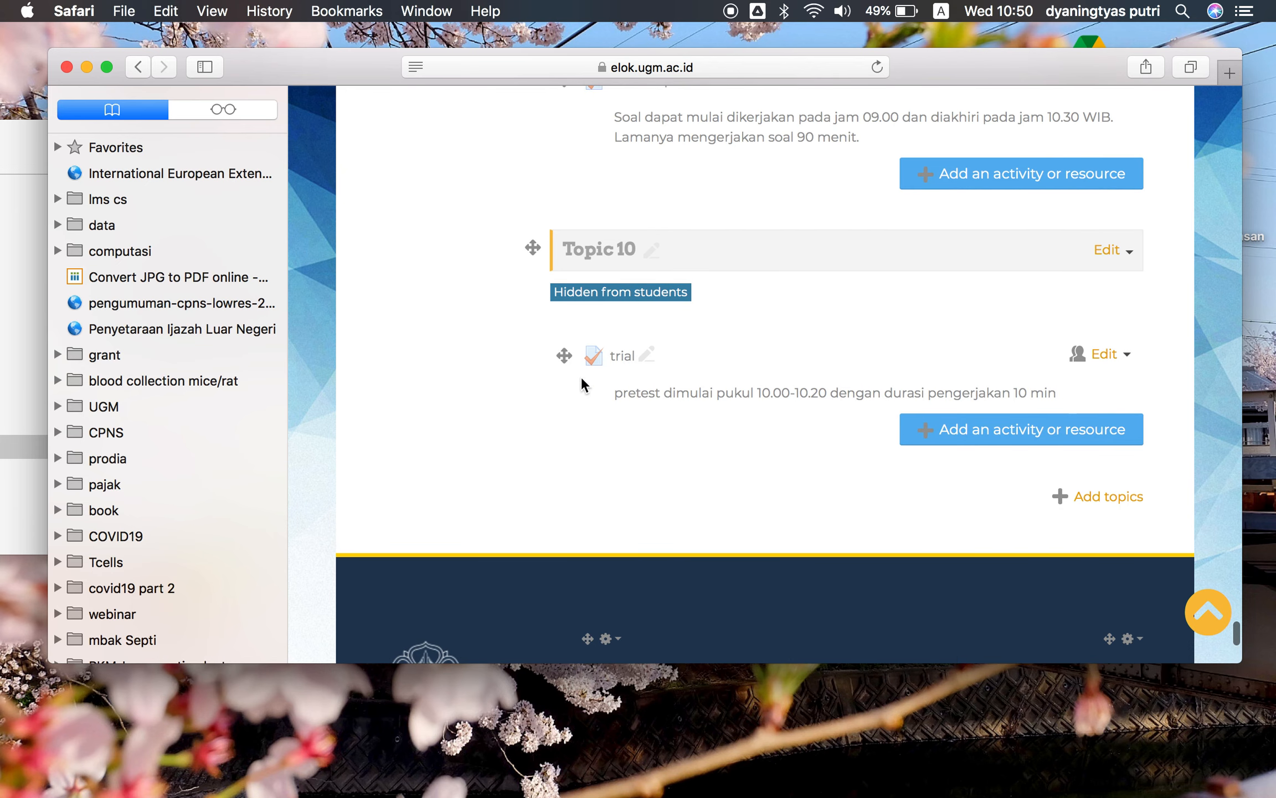
{"action": "left_click", "coordinate": [616, 363]}
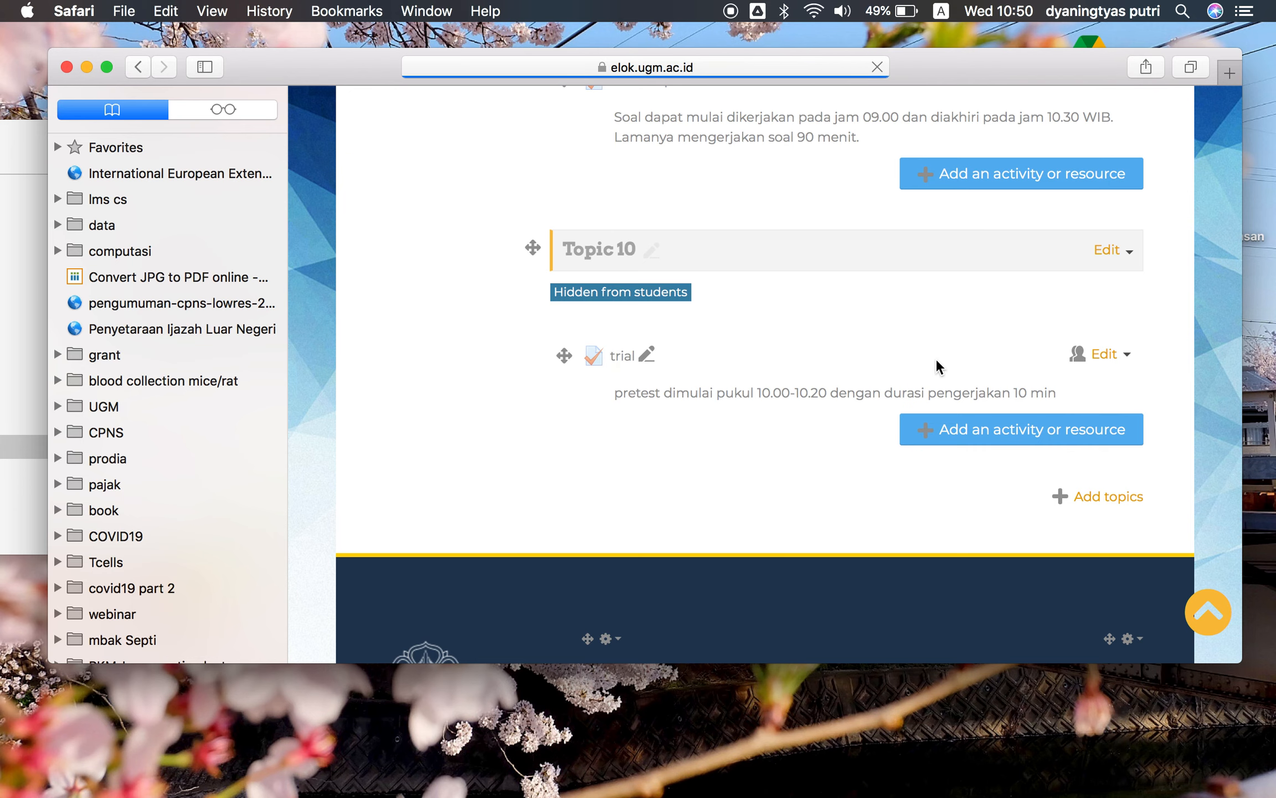
{"action": "scroll", "coordinate": [936, 366], "scroll_direction": "down", "scroll_amount": 5}
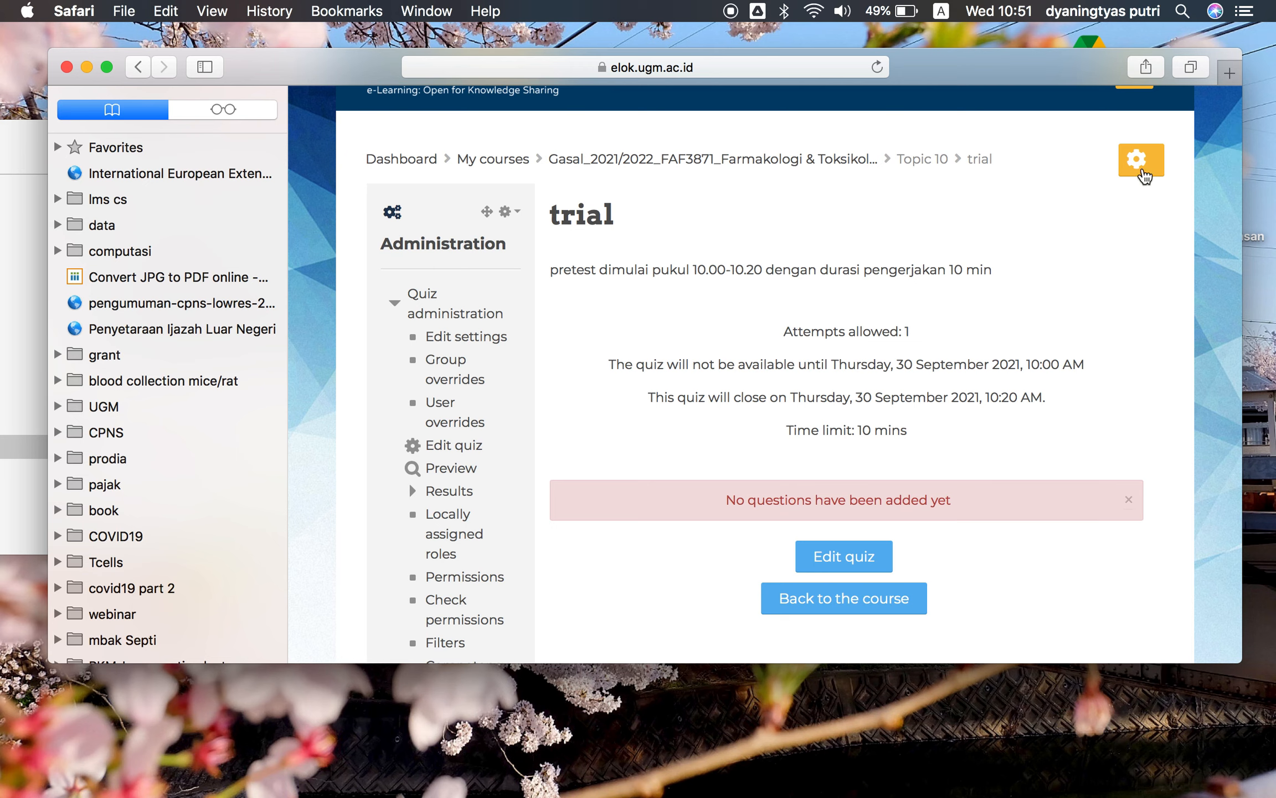
{"action": "left_click", "coordinate": [873, 556]}
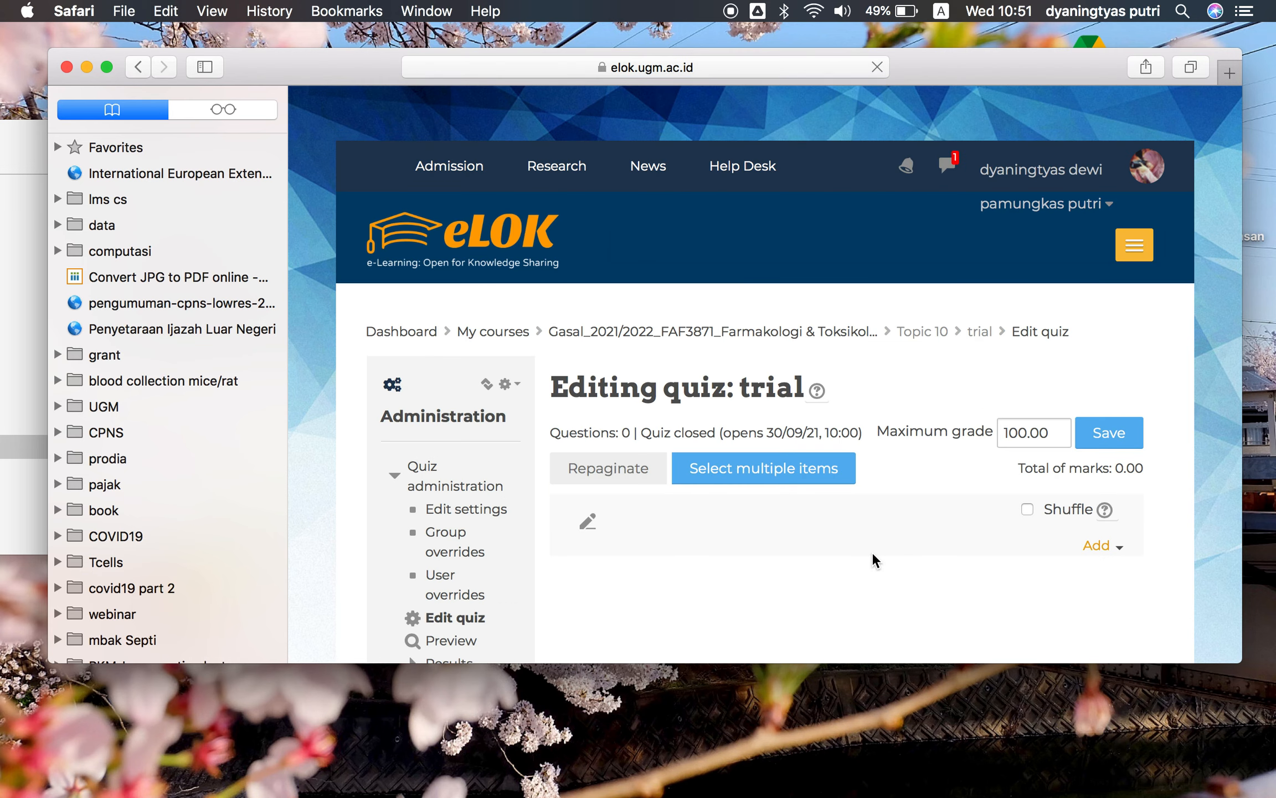
Turn on Shuffle and add all questions from the 'trial' question bank category to the end of the quiz
{"action": "scroll", "coordinate": [872, 549], "scroll_direction": "down", "scroll_amount": 2}
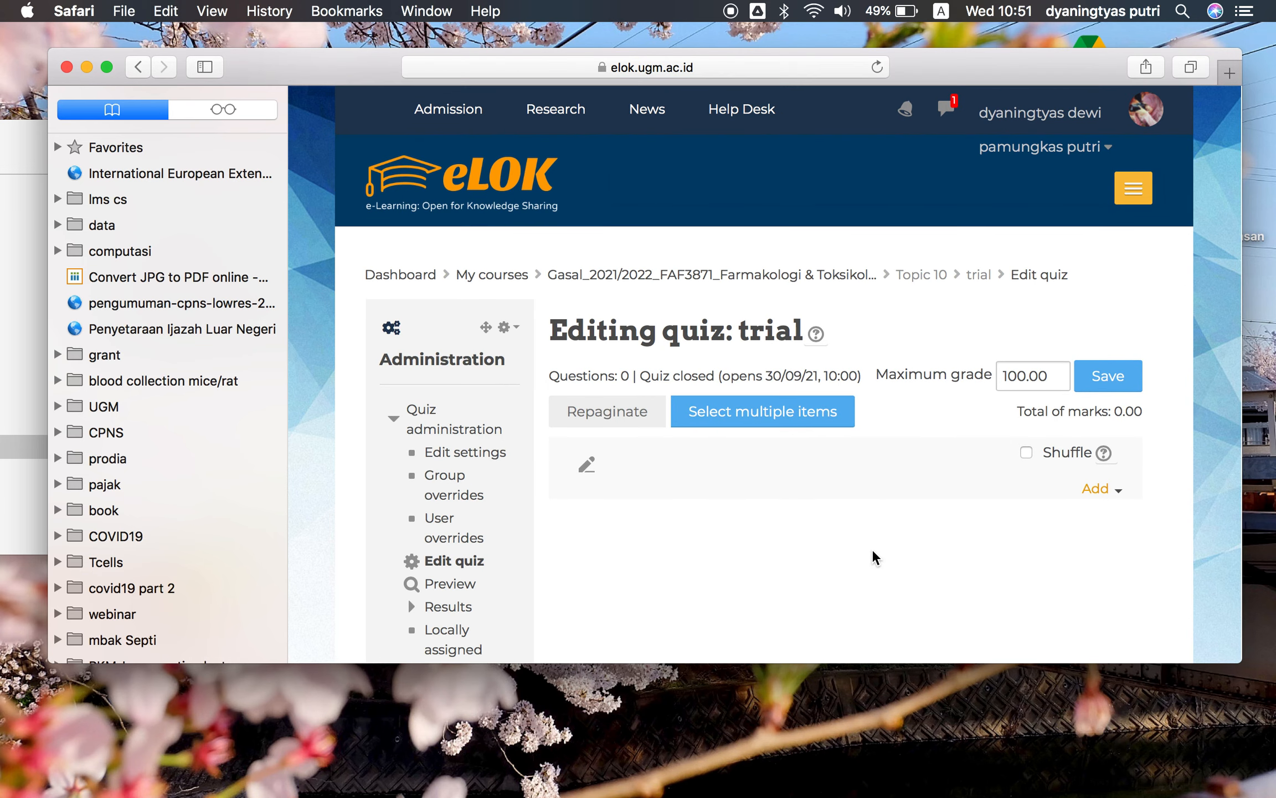
{"action": "left_click", "coordinate": [1027, 453]}
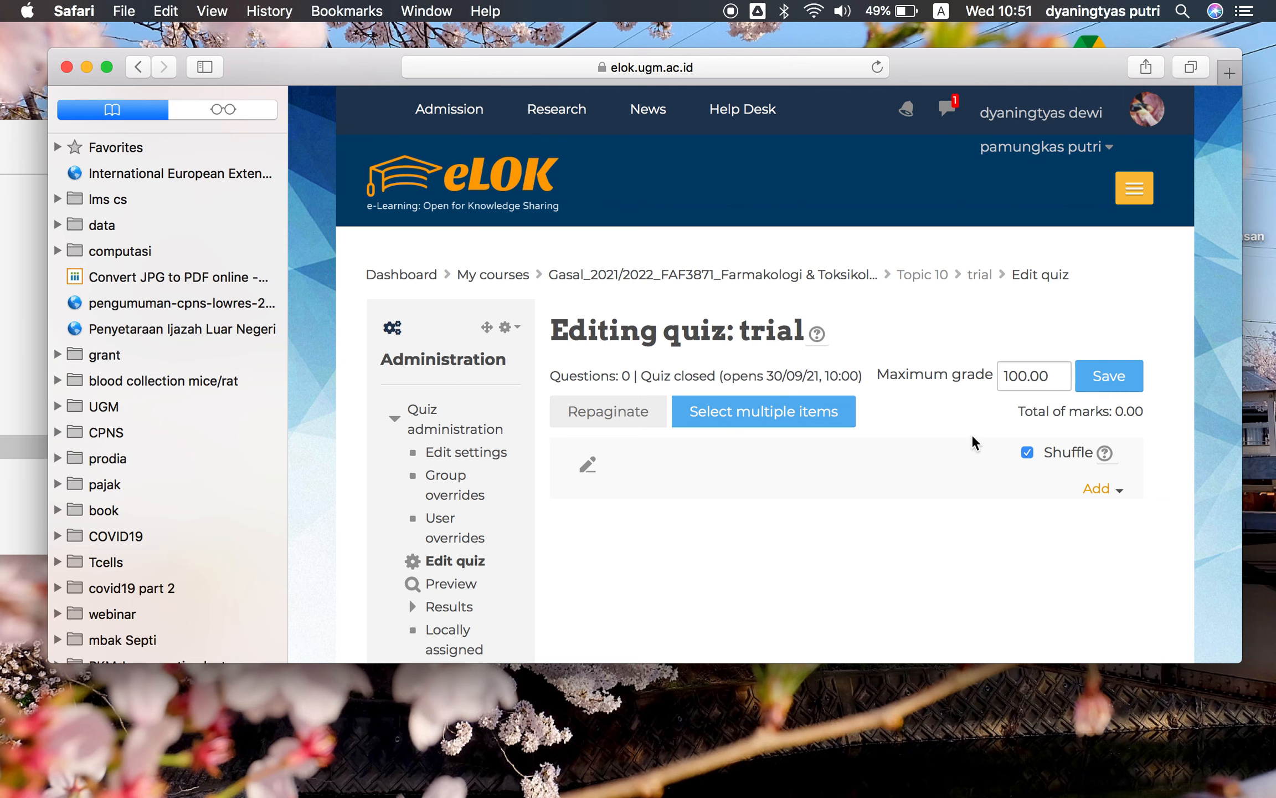
{"action": "scroll", "coordinate": [1083, 511], "scroll_direction": "down", "scroll_amount": 1}
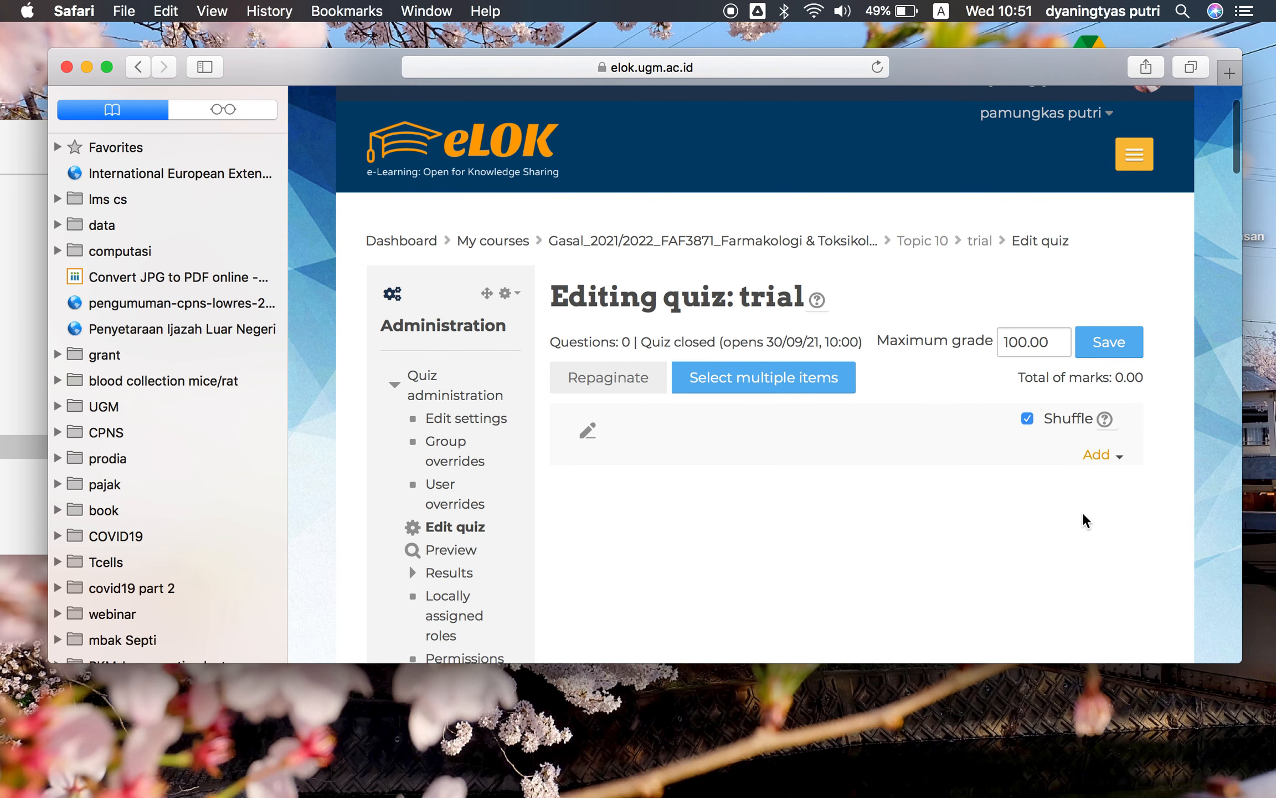
{"action": "left_click", "coordinate": [1122, 458]}
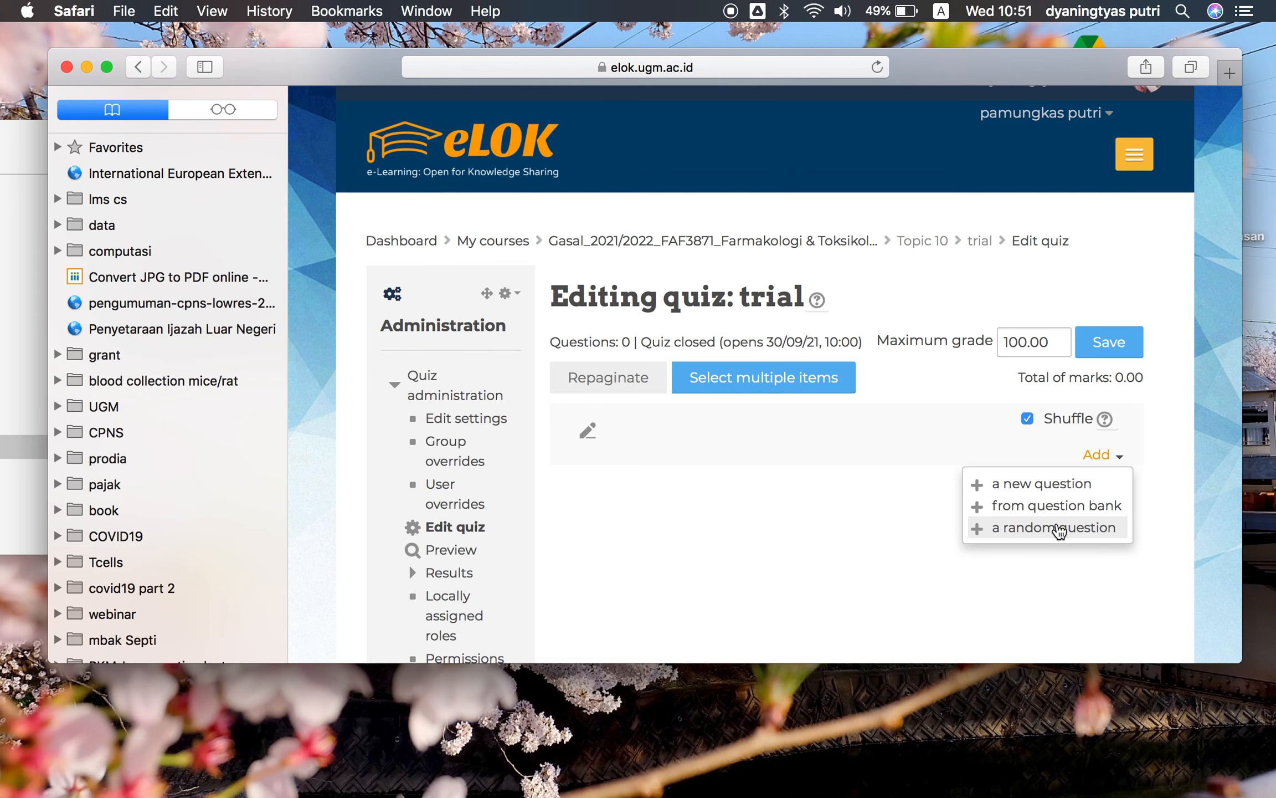
{"action": "scroll", "coordinate": [1045, 562], "scroll_direction": "down", "scroll_amount": 2}
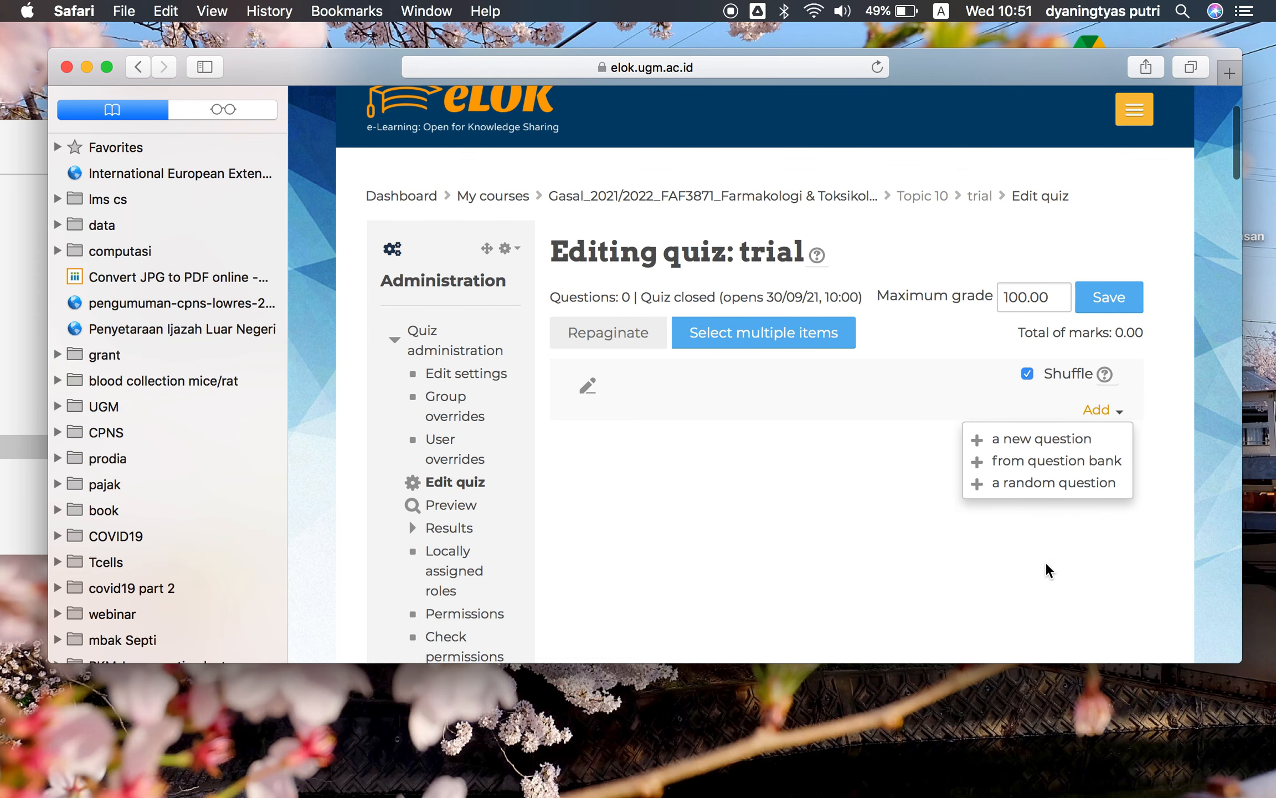
{"action": "left_click", "coordinate": [1036, 468]}
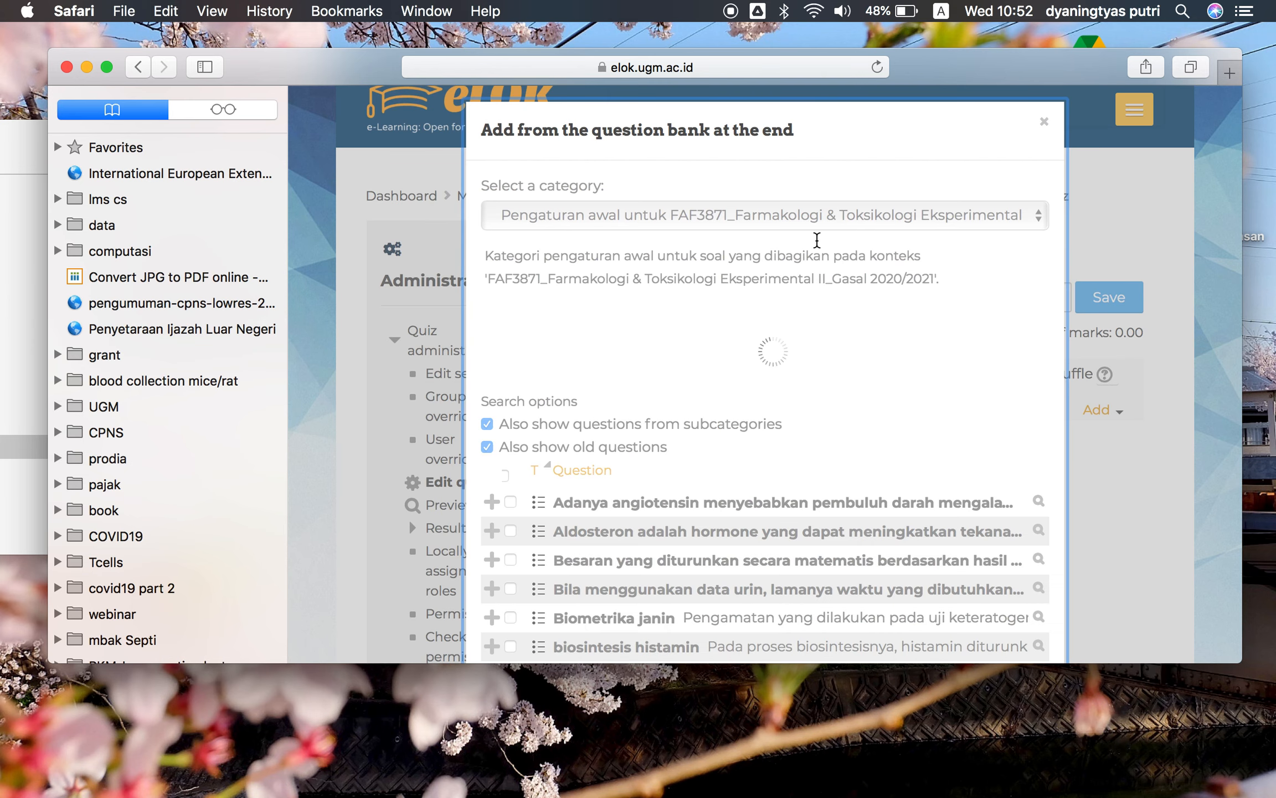
{"action": "scroll", "coordinate": [857, 311], "scroll_direction": "down", "scroll_amount": 2}
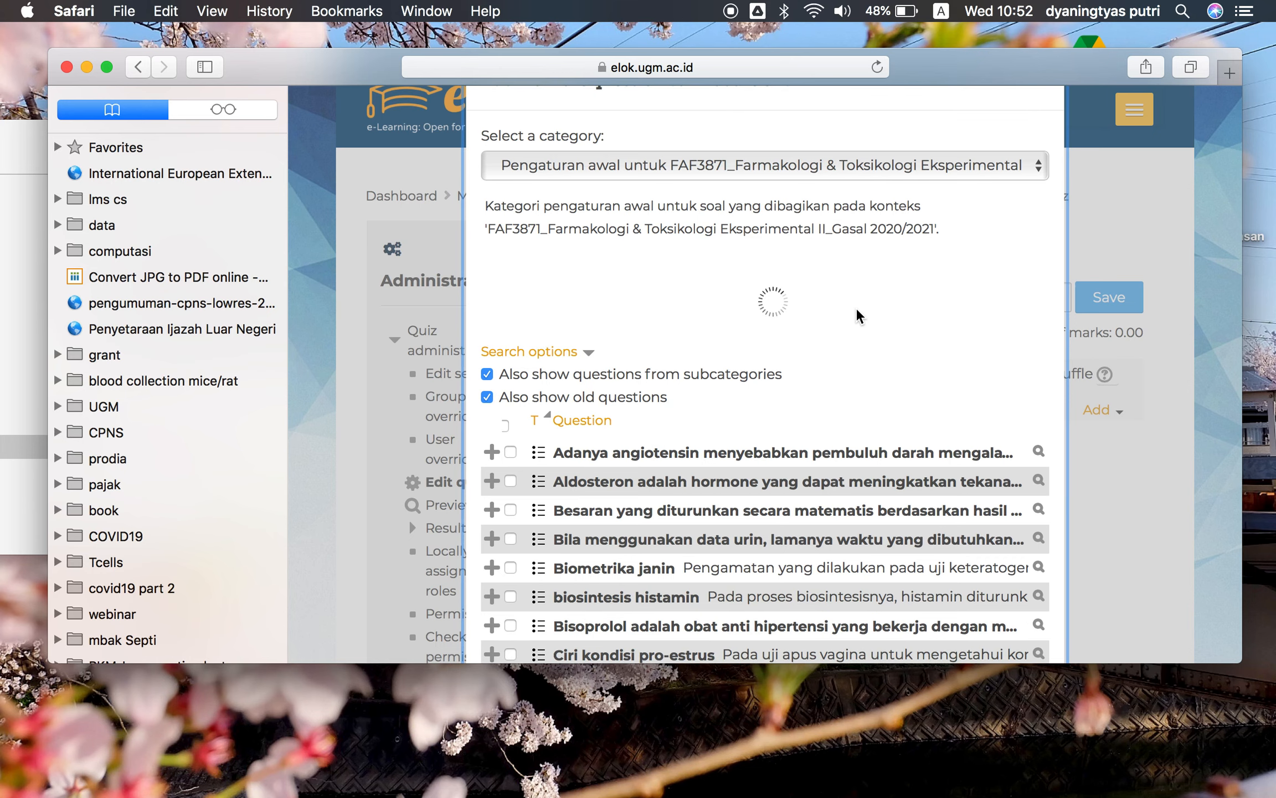
{"action": "left_click", "coordinate": [884, 173]}
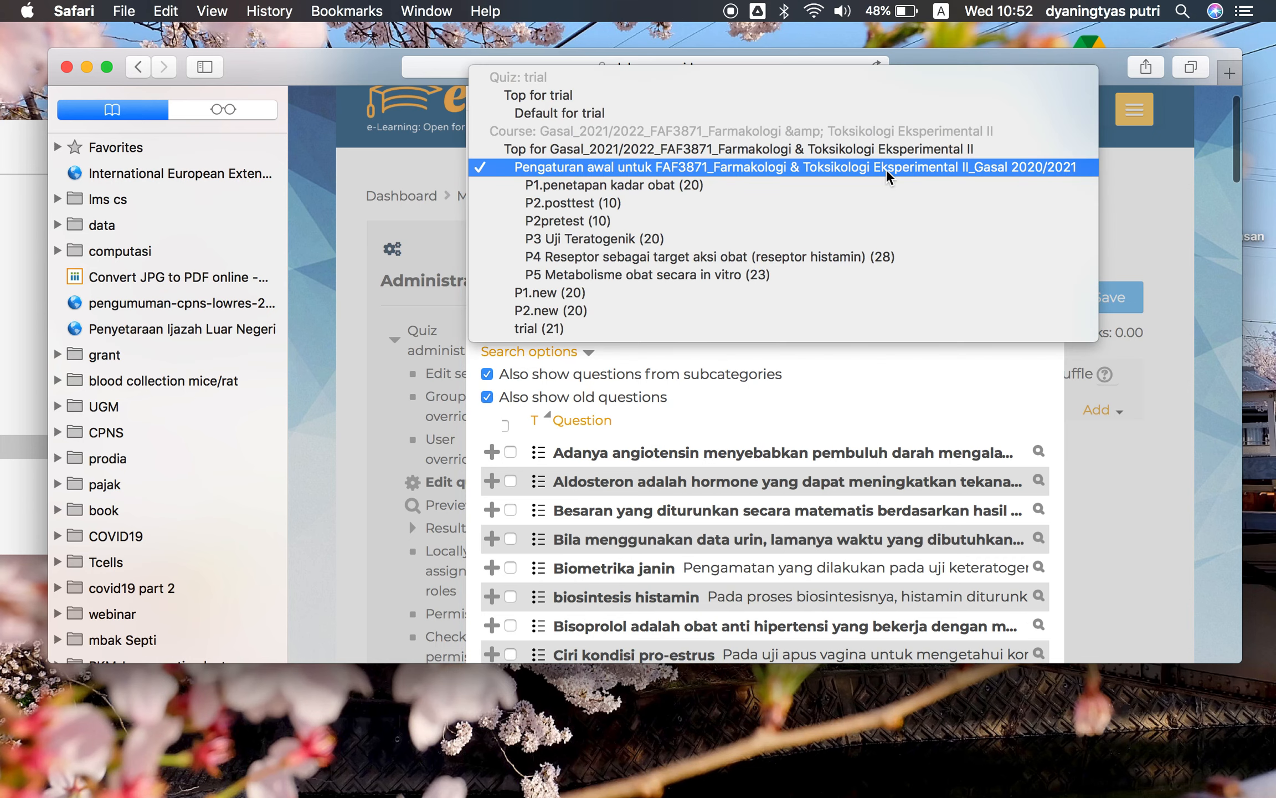
{"action": "left_click", "coordinate": [527, 329]}
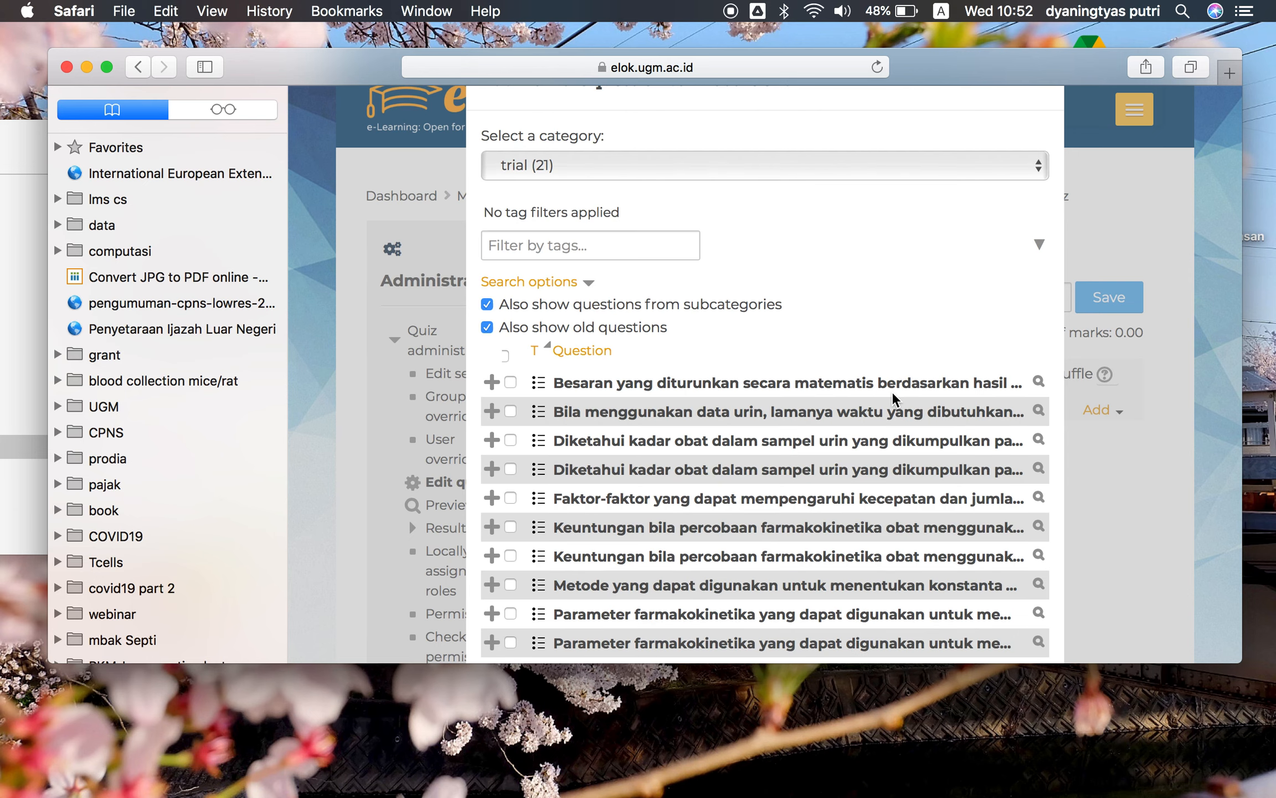
{"action": "scroll", "coordinate": [886, 396], "scroll_direction": "down", "scroll_amount": 1}
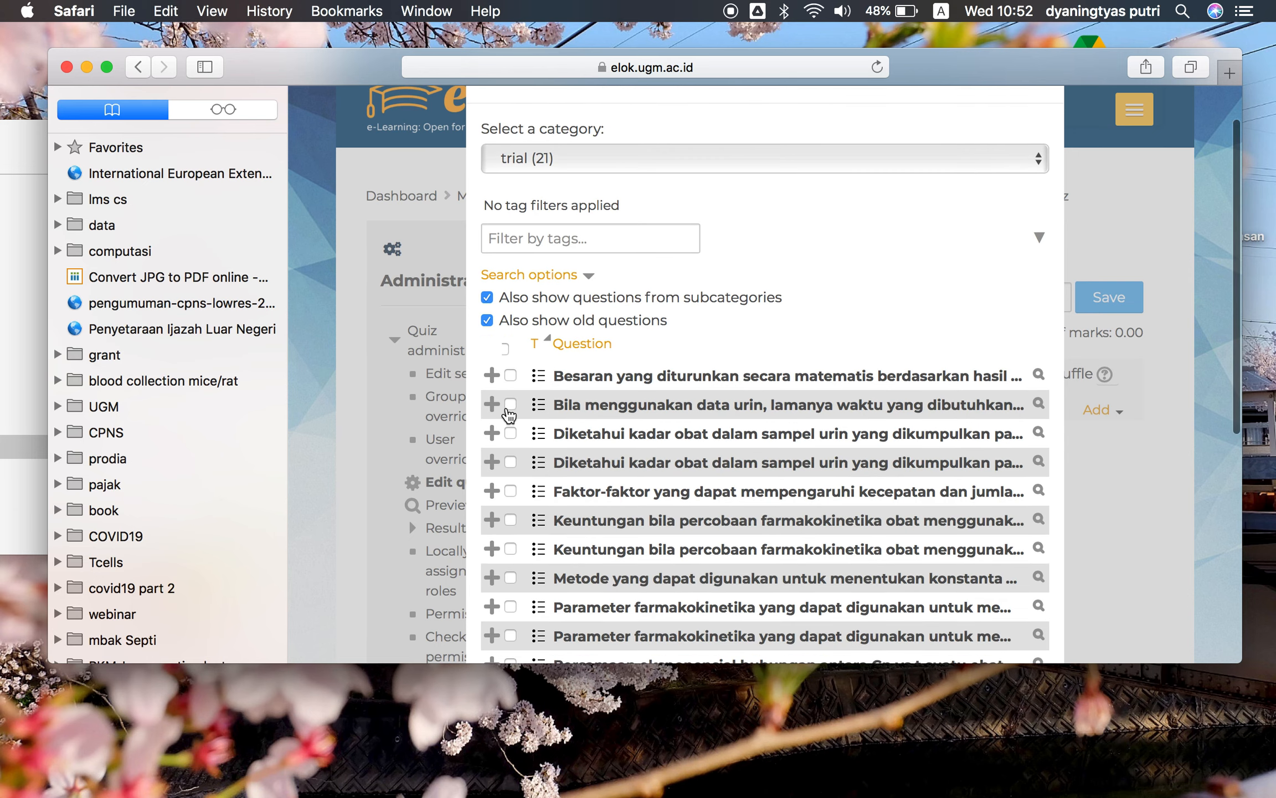
{"action": "left_click", "coordinate": [506, 349]}
{"action": "scroll", "coordinate": [772, 381], "scroll_direction": "down", "scroll_amount": 5}
{"action": "scroll", "coordinate": [771, 382], "scroll_direction": "down", "scroll_amount": 9}
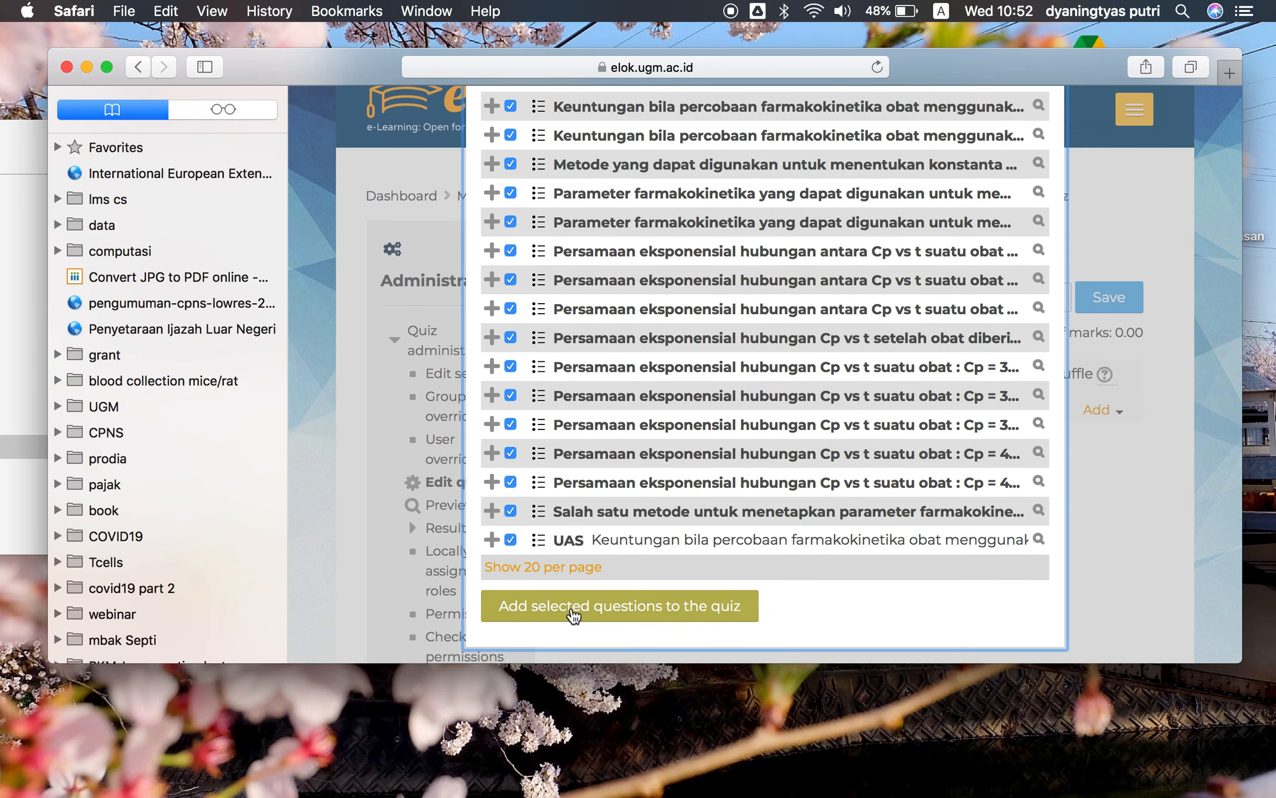
{"action": "left_click", "coordinate": [573, 615]}
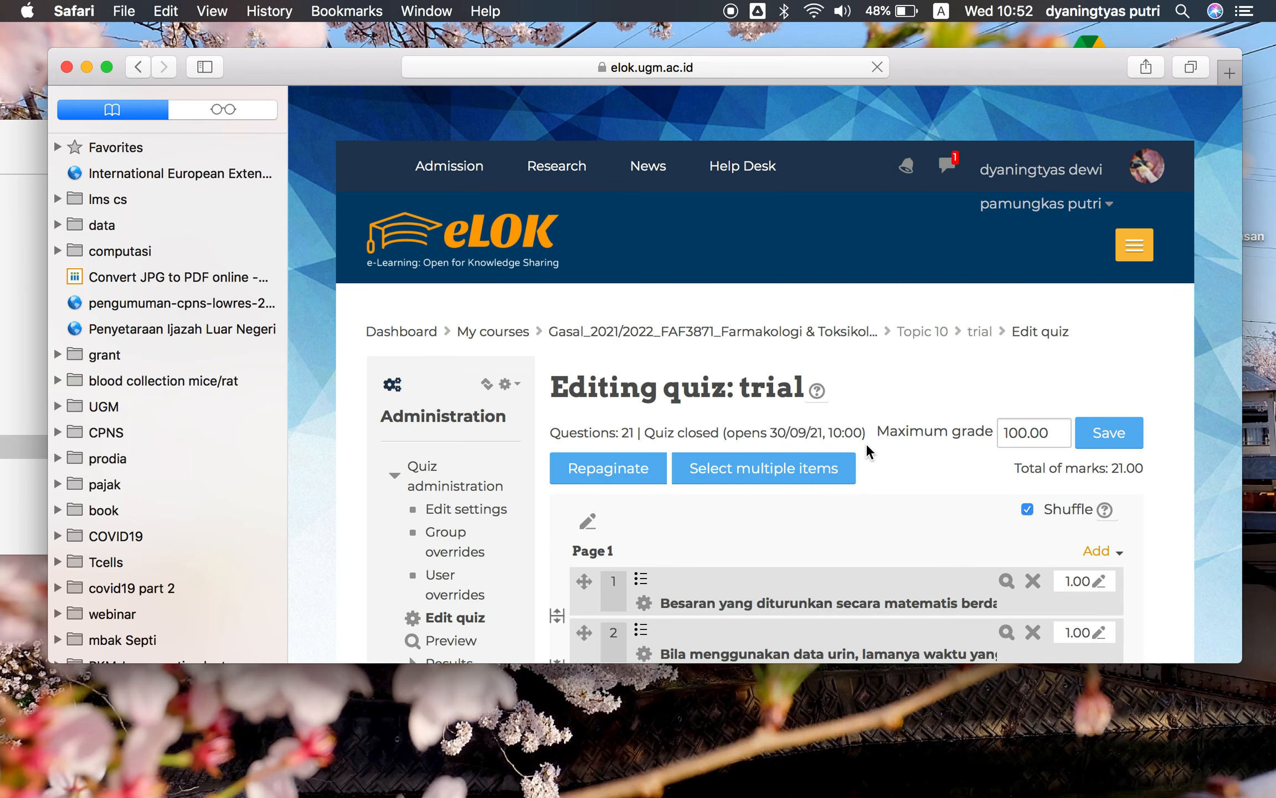
Remove the first quiz question 'Besaran yang diturunkan secara matematis...' from the quiz
{"action": "scroll", "coordinate": [867, 446], "scroll_direction": "down", "scroll_amount": 3}
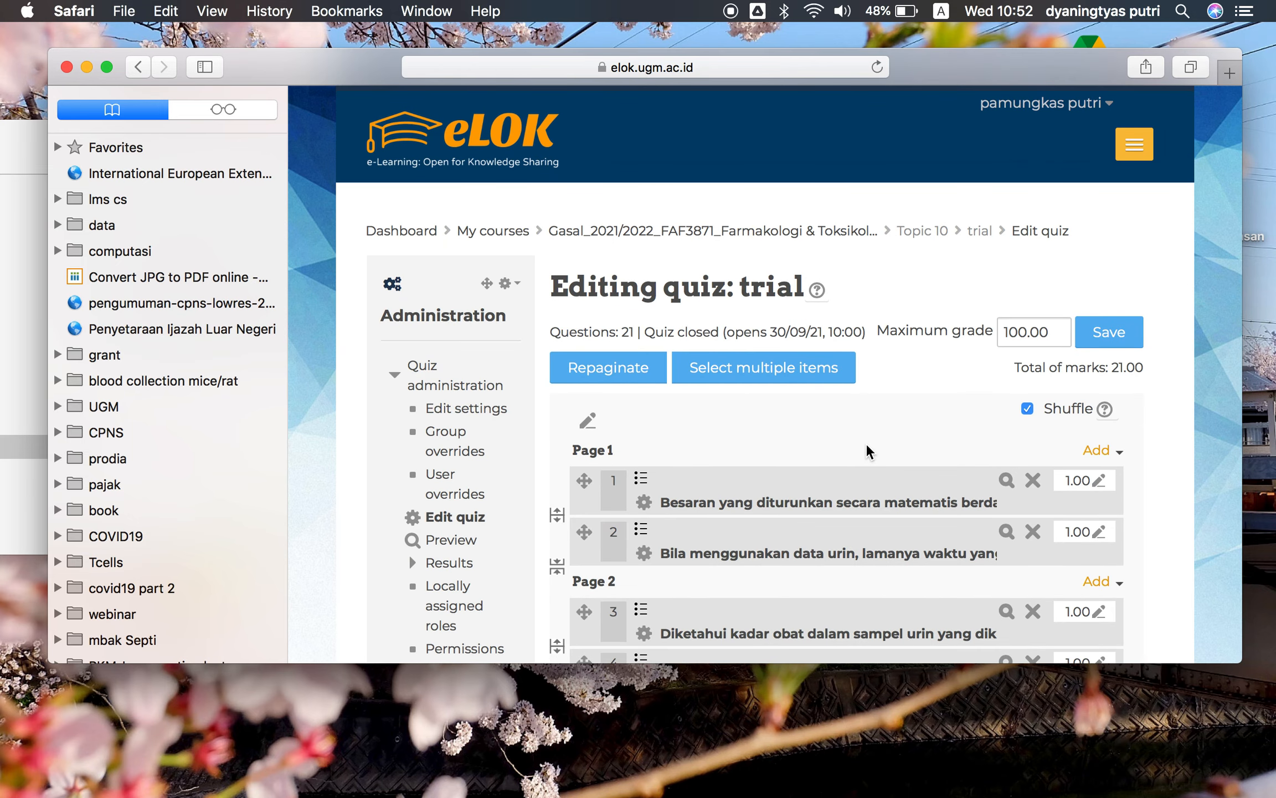
{"action": "scroll", "coordinate": [866, 446], "scroll_direction": "down", "scroll_amount": 2}
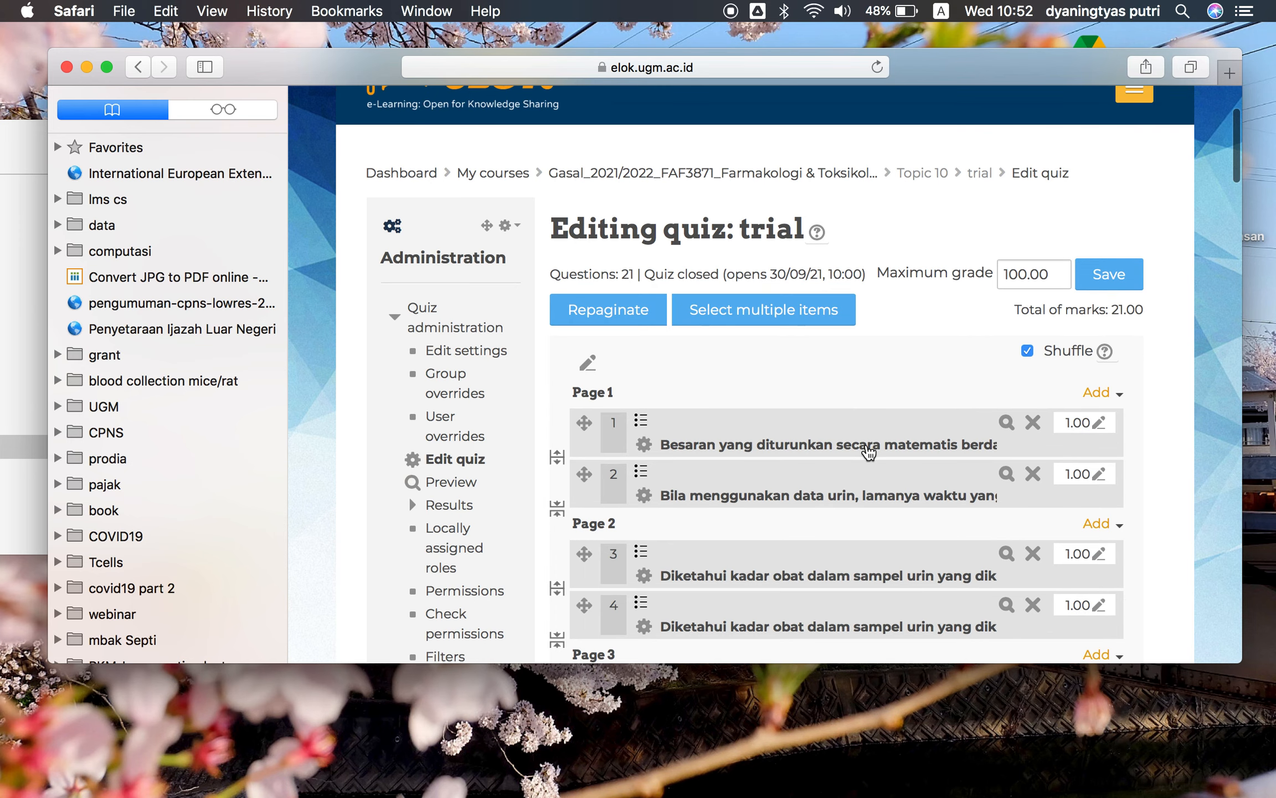
{"action": "left_click", "coordinate": [1034, 423]}
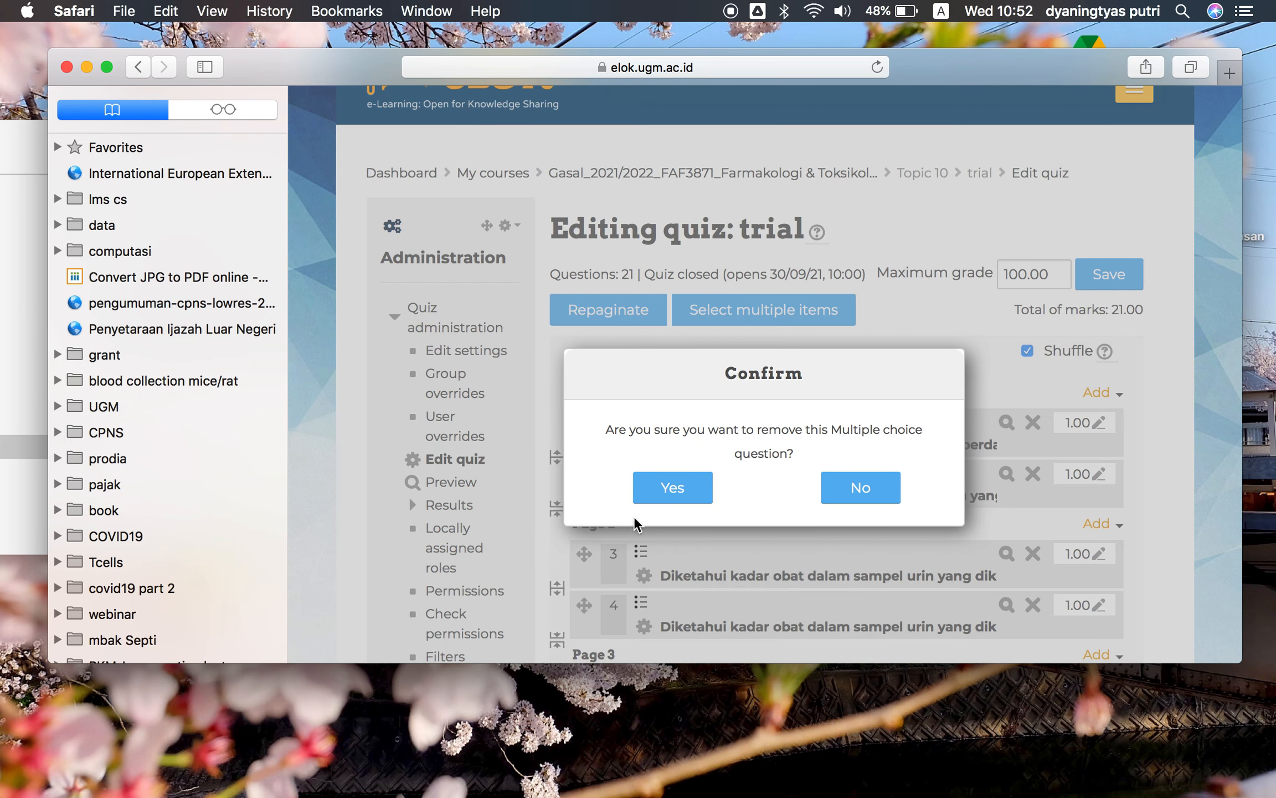
{"action": "left_click", "coordinate": [659, 489]}
Remove the last three quiz questions: the UAS question, 'Salah satu metode...' and the final 'Persamaan eksponensial...' question
{"action": "scroll", "coordinate": [984, 434], "scroll_direction": "down", "scroll_amount": 3}
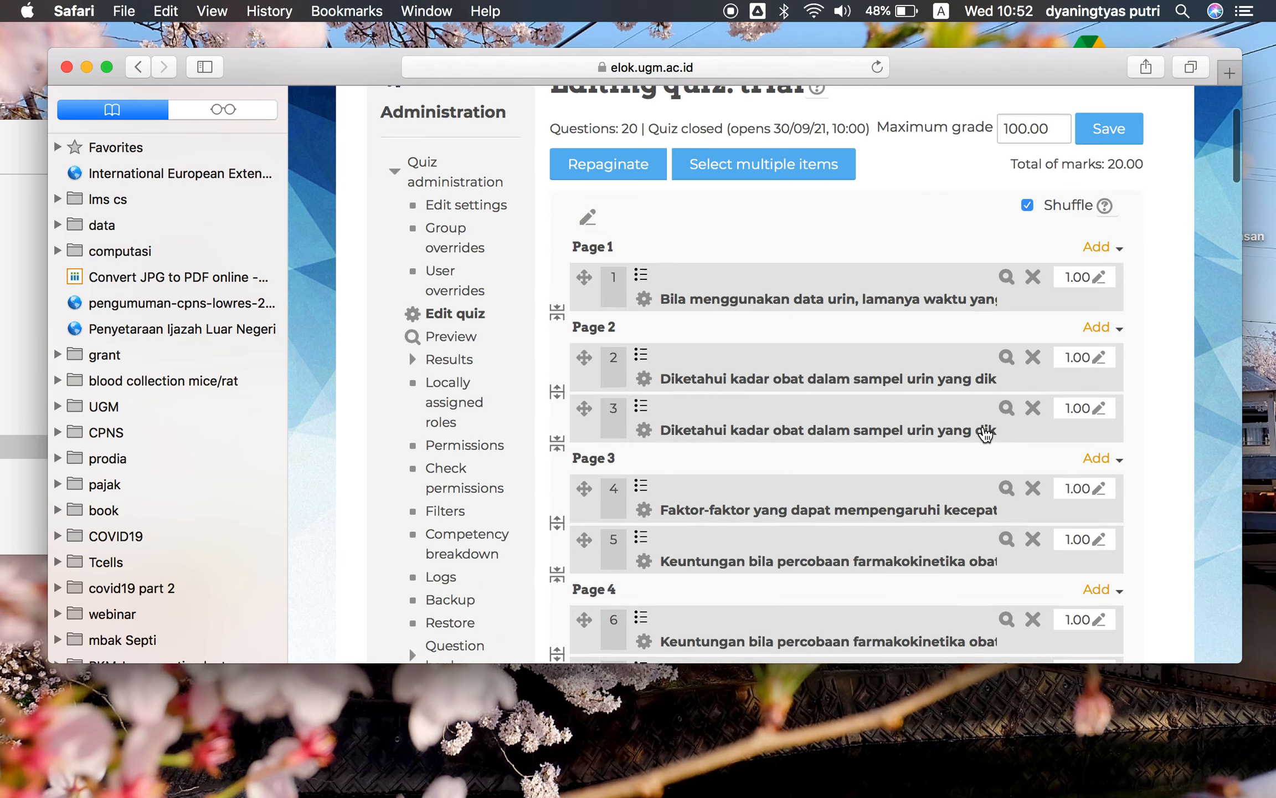
{"action": "scroll", "coordinate": [985, 434], "scroll_direction": "down", "scroll_amount": 15}
{"action": "scroll", "coordinate": [985, 435], "scroll_direction": "down", "scroll_amount": 2}
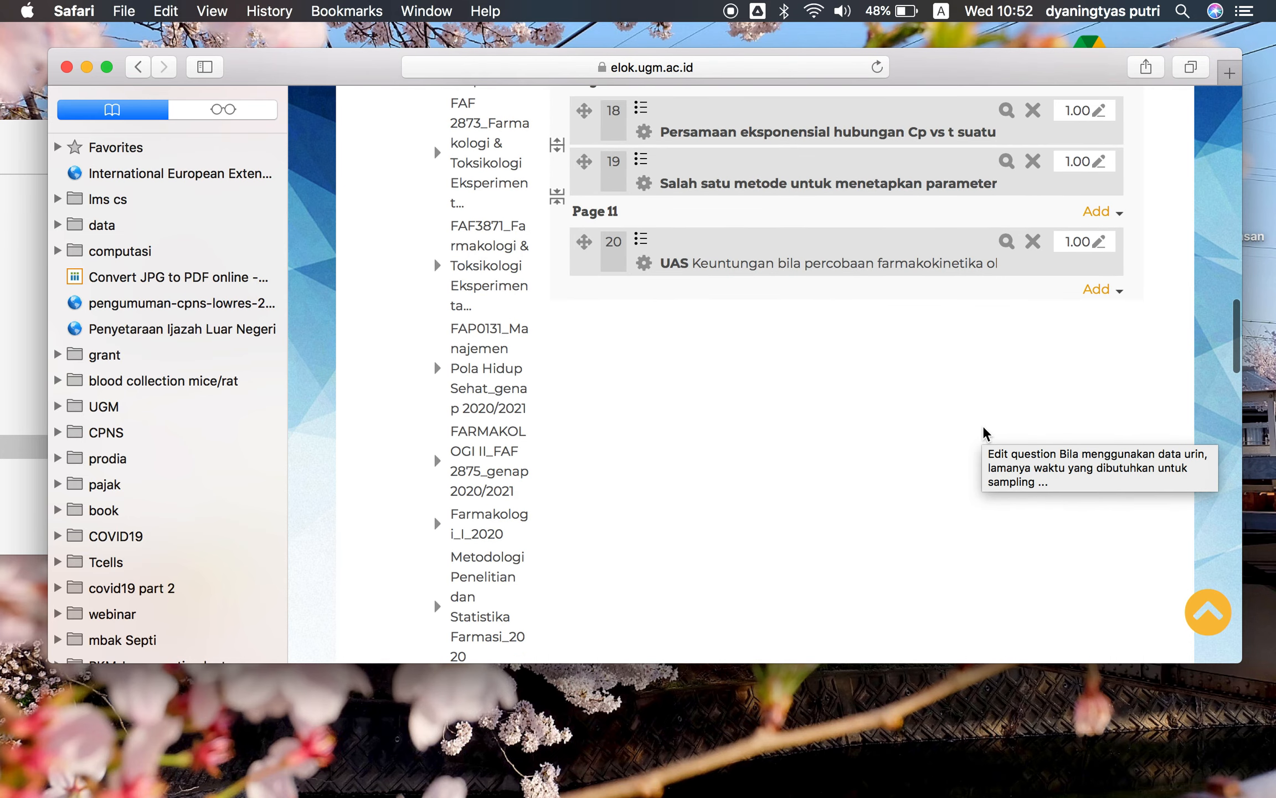
{"action": "scroll", "coordinate": [985, 435], "scroll_direction": "up", "scroll_amount": 4}
{"action": "left_click", "coordinate": [1034, 389]}
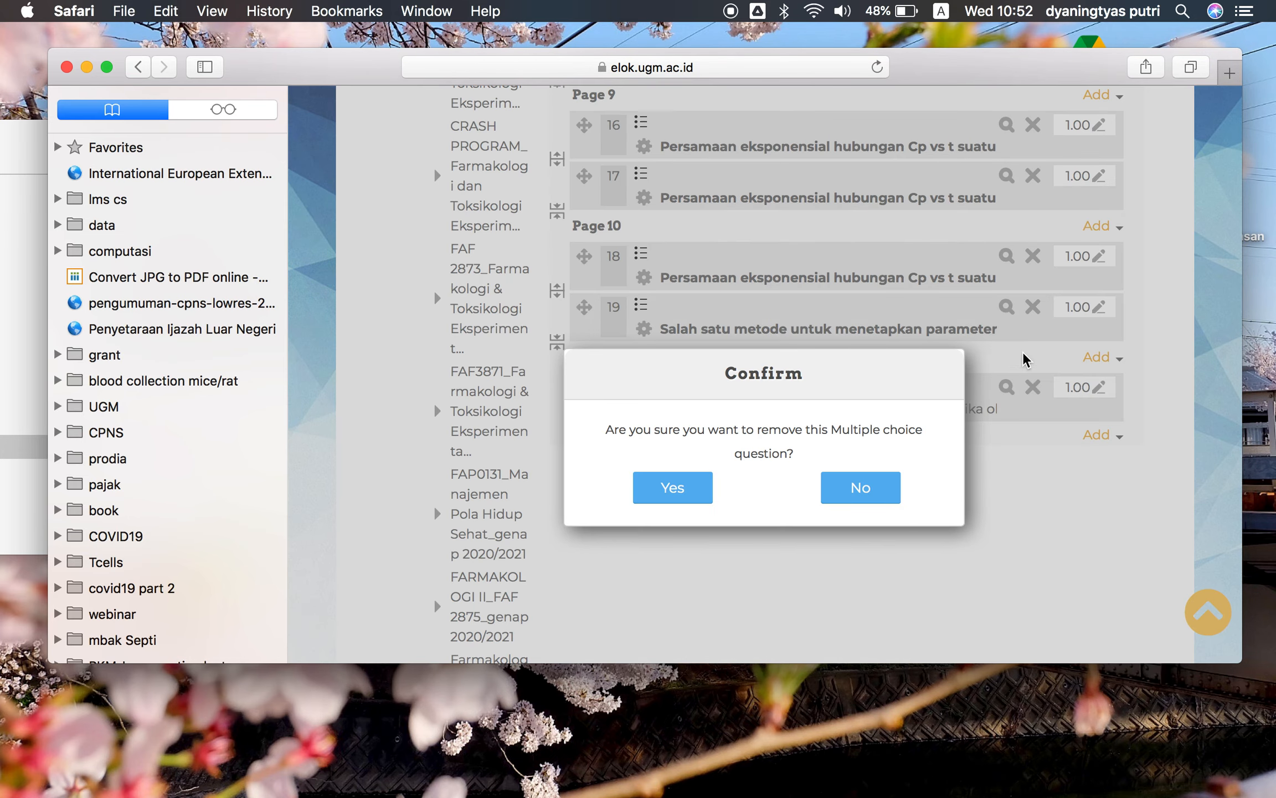
{"action": "left_click", "coordinate": [677, 487]}
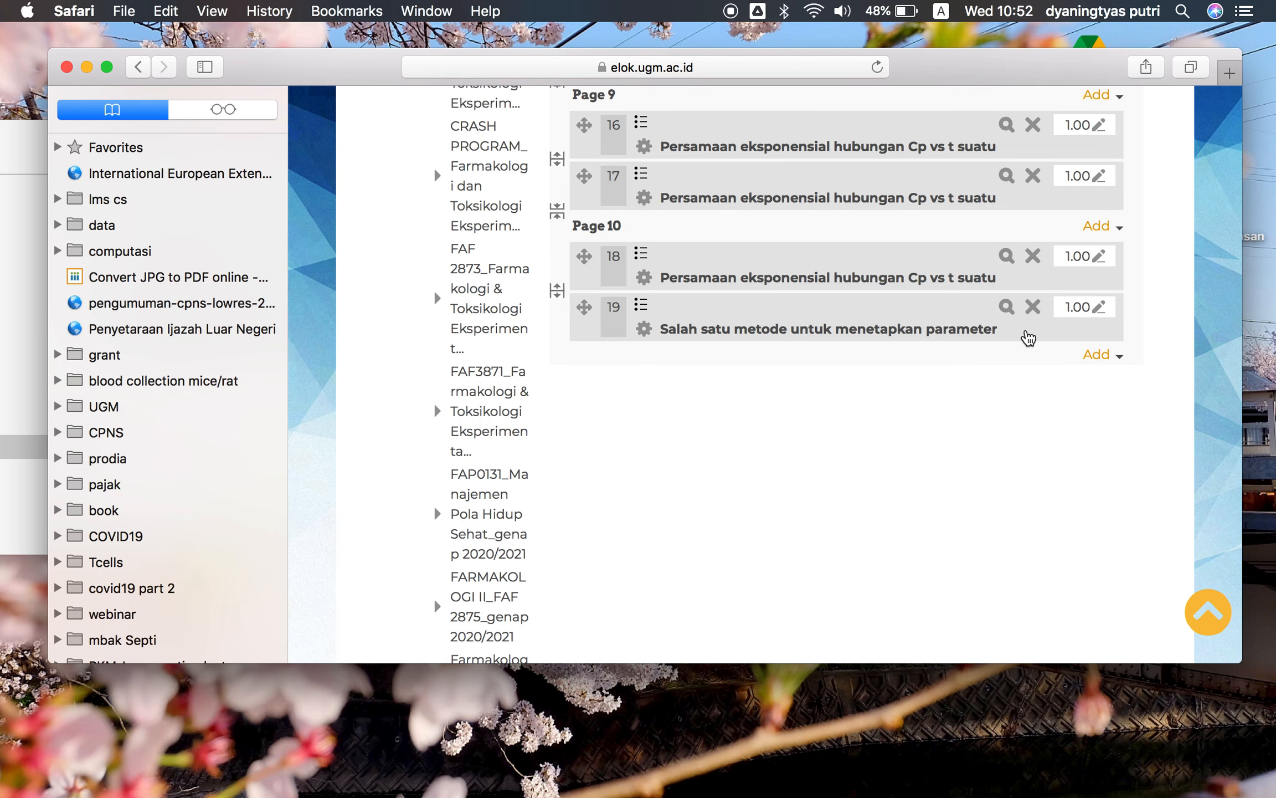
{"action": "left_click", "coordinate": [1033, 308]}
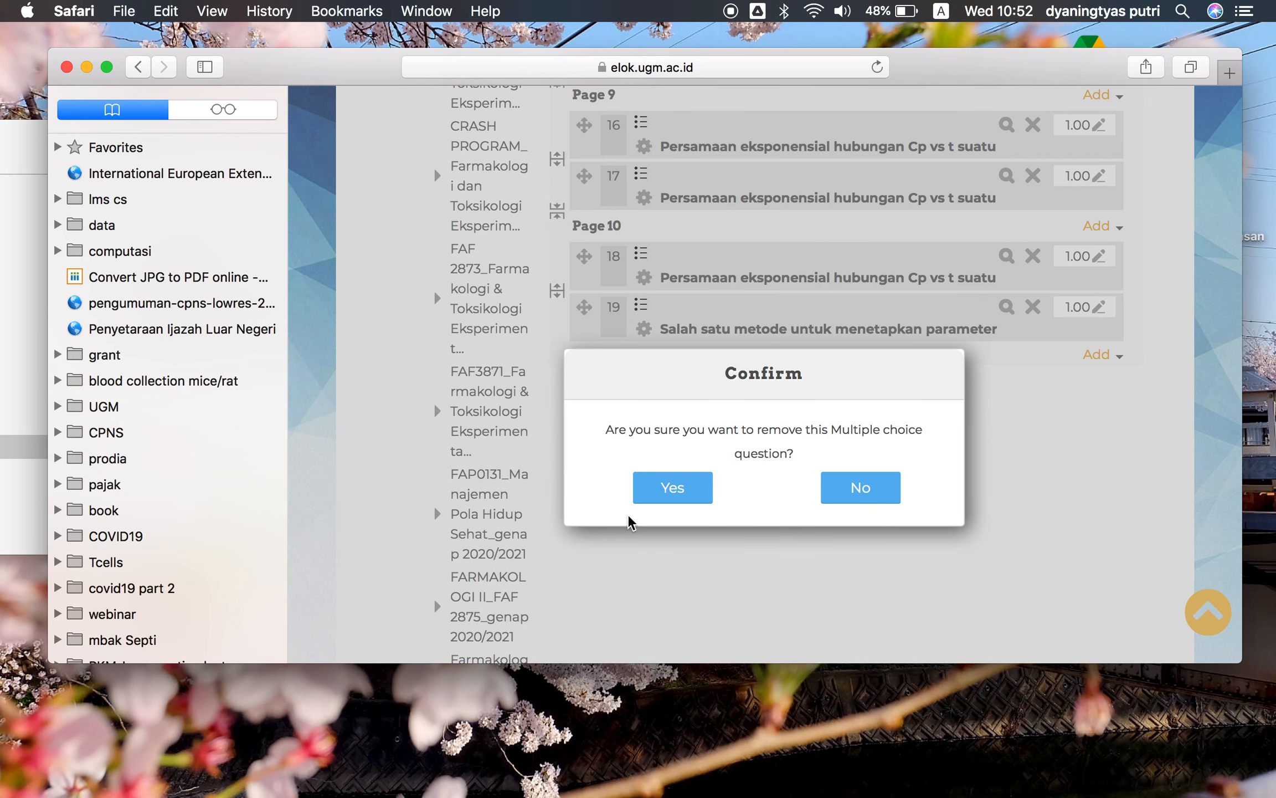
{"action": "left_click", "coordinate": [661, 488]}
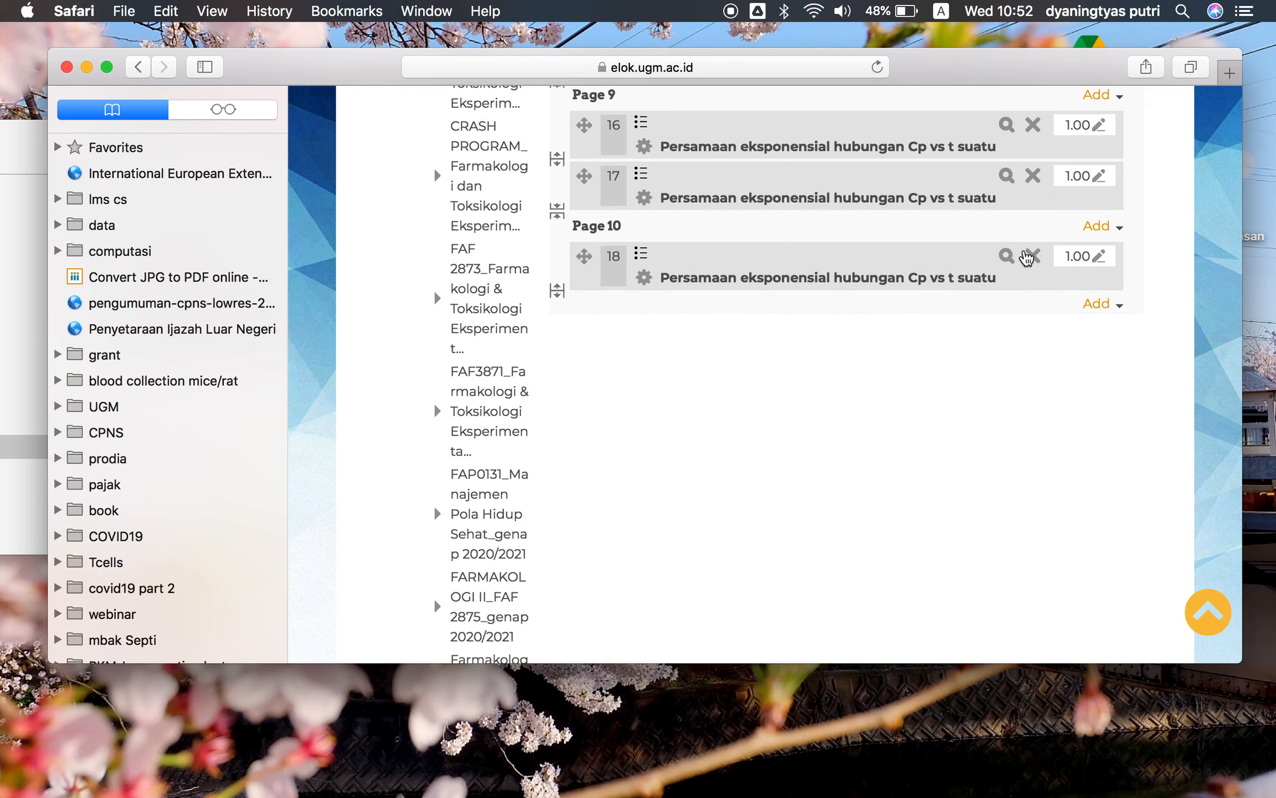
{"action": "left_click", "coordinate": [1035, 258]}
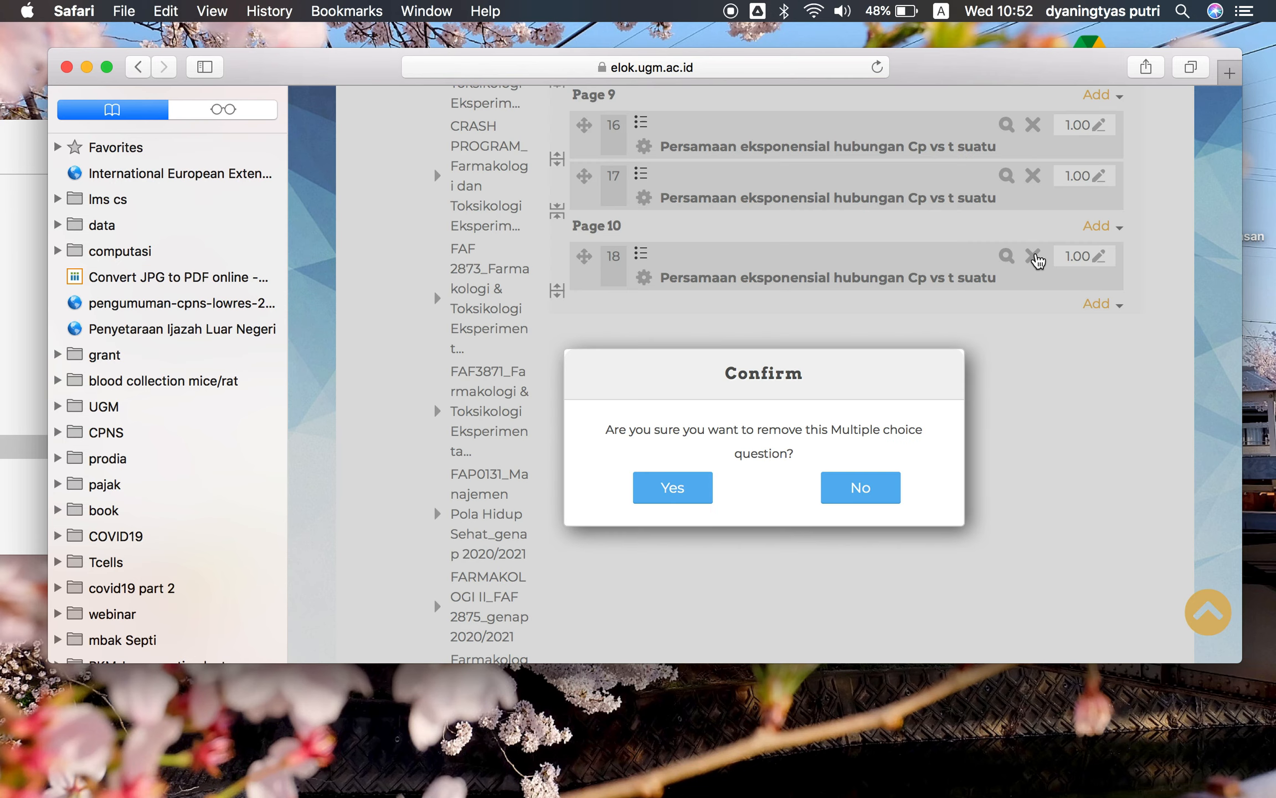
{"action": "left_click", "coordinate": [684, 491]}
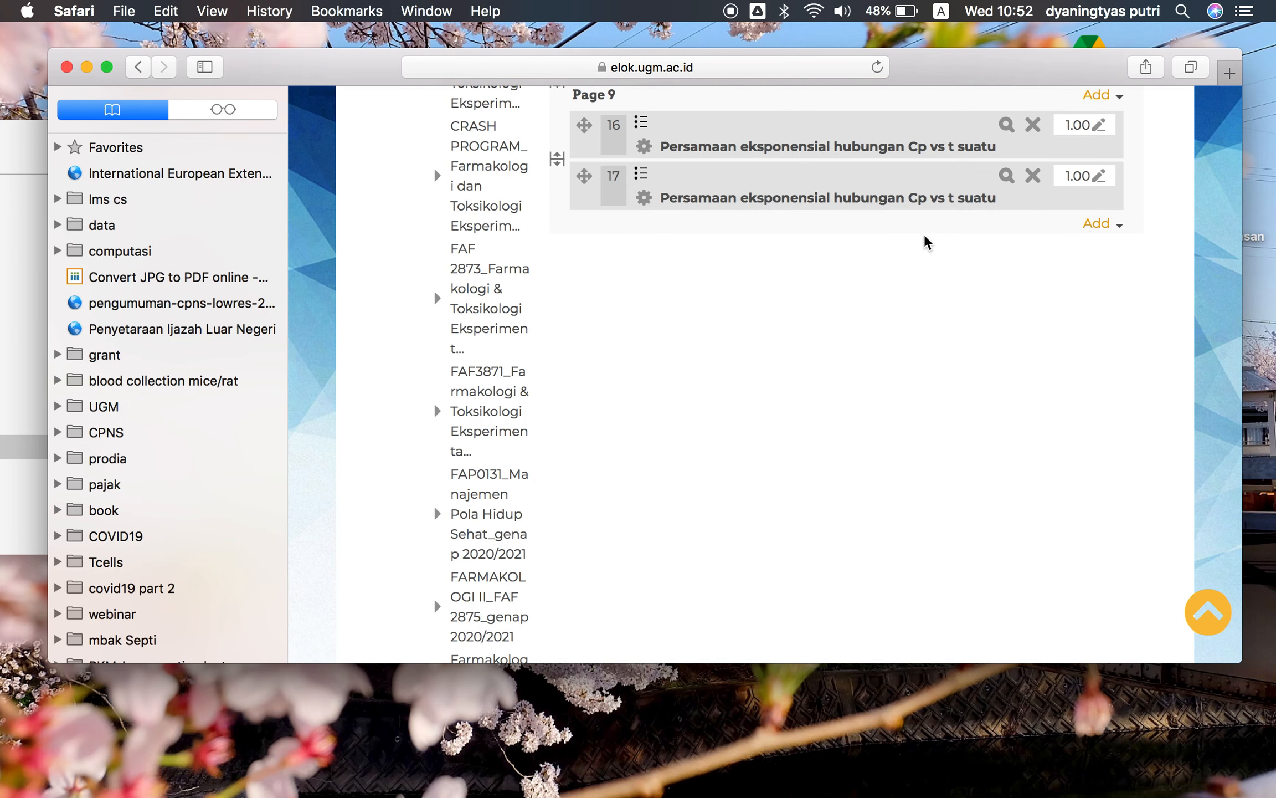
Try to add several selected questions from the question bank, including the 'Bila menggunakan...' and 'Diketahui...' items, to page 1
{"action": "scroll", "coordinate": [925, 239], "scroll_direction": "up", "scroll_amount": 15}
{"action": "scroll", "coordinate": [925, 233], "scroll_direction": "up", "scroll_amount": 4}
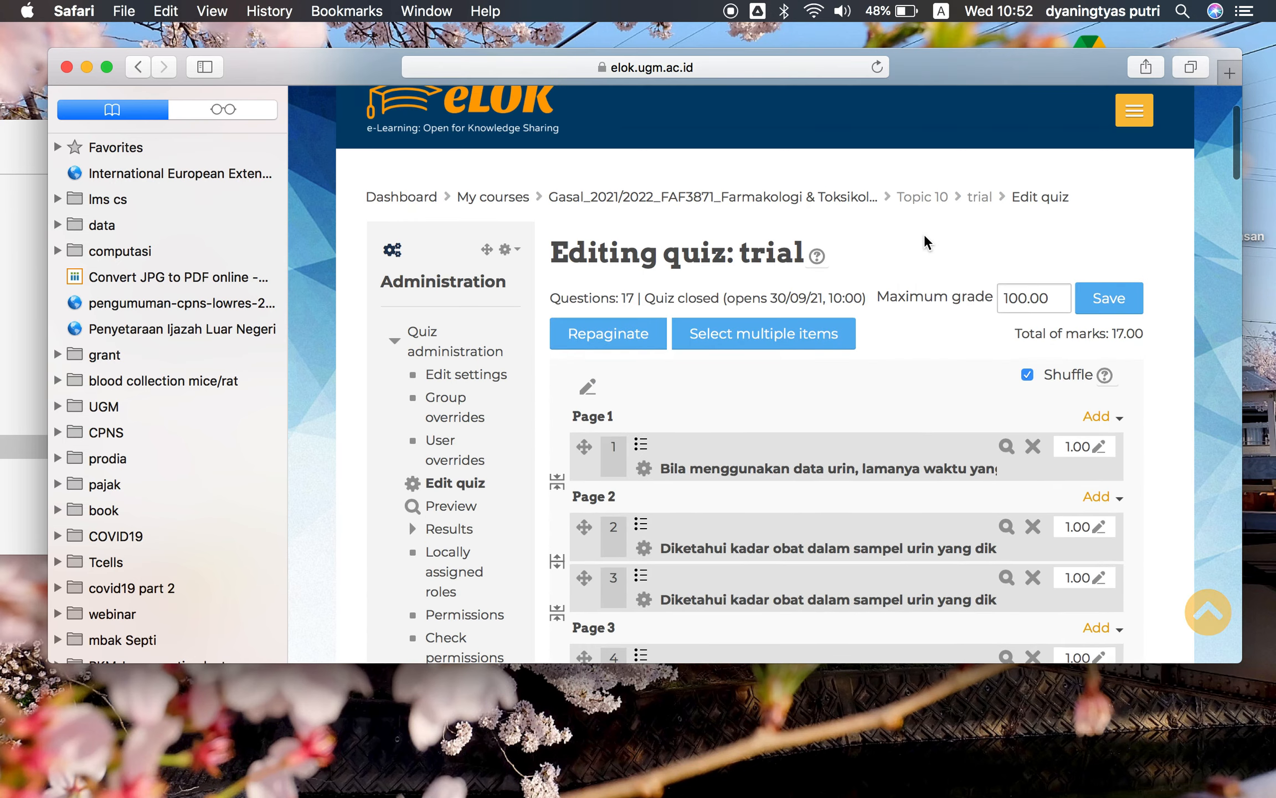
{"action": "left_click", "coordinate": [1119, 423]}
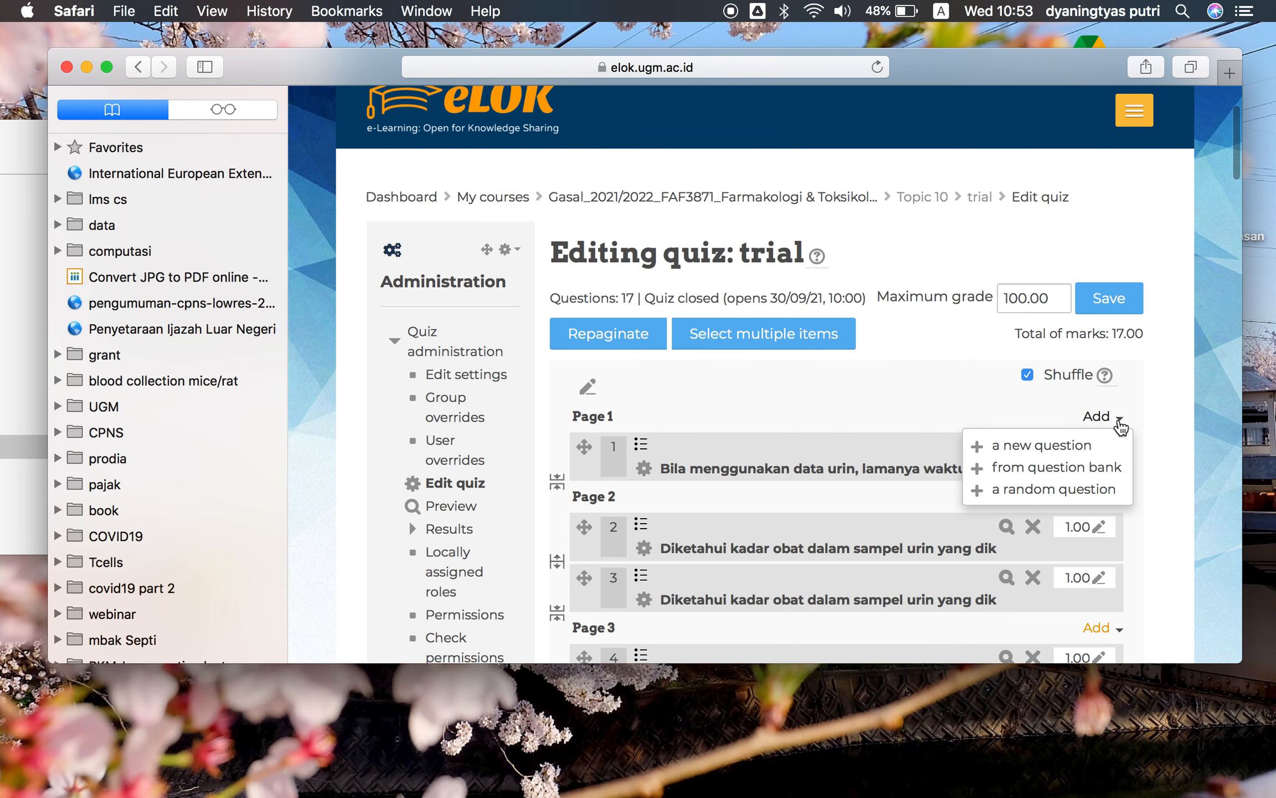
{"action": "left_click", "coordinate": [1093, 471]}
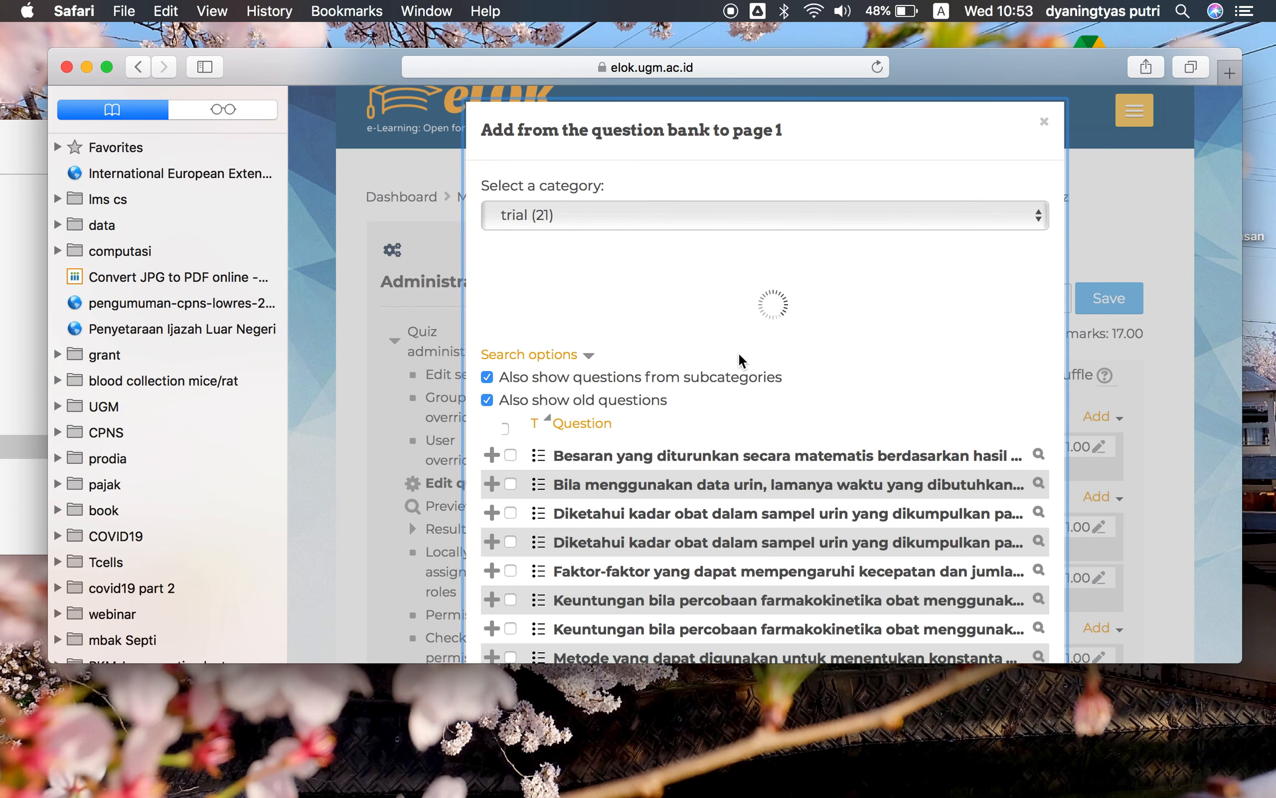
{"action": "scroll", "coordinate": [739, 352], "scroll_direction": "down", "scroll_amount": 3}
{"action": "left_click", "coordinate": [511, 356]}
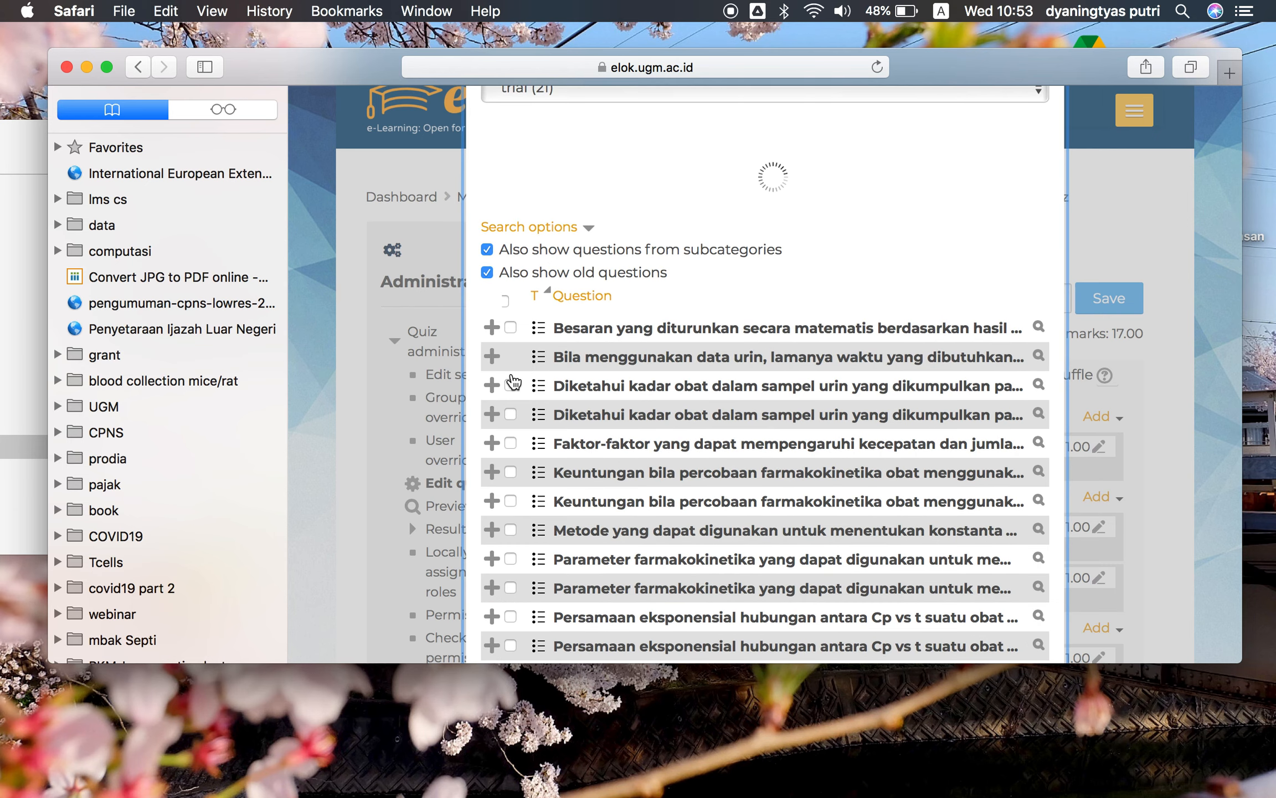
{"action": "left_click", "coordinate": [510, 386]}
{"action": "left_click", "coordinate": [510, 418]}
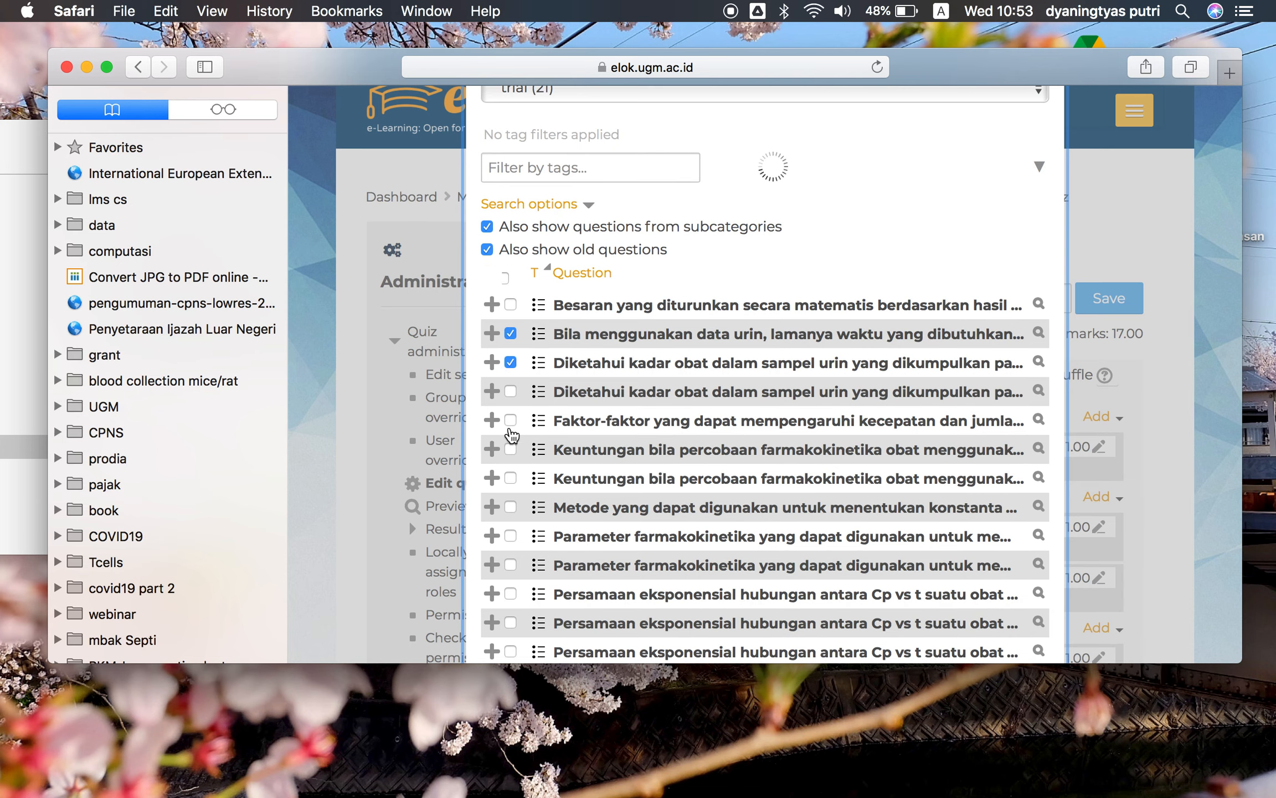
{"action": "left_click", "coordinate": [510, 395]}
{"action": "left_click", "coordinate": [510, 449]}
{"action": "left_click", "coordinate": [511, 478]}
{"action": "scroll", "coordinate": [682, 462], "scroll_direction": "down", "scroll_amount": 6}
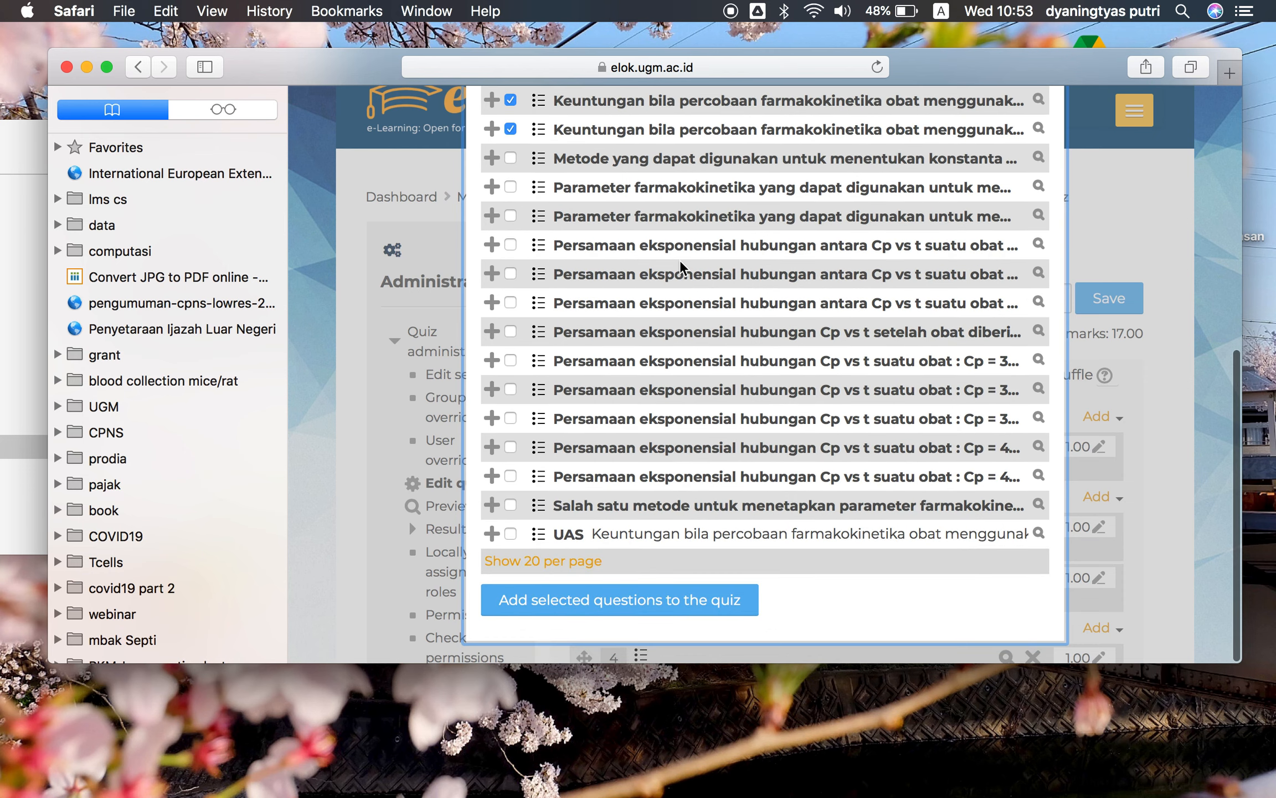
{"action": "left_click", "coordinate": [680, 604]}
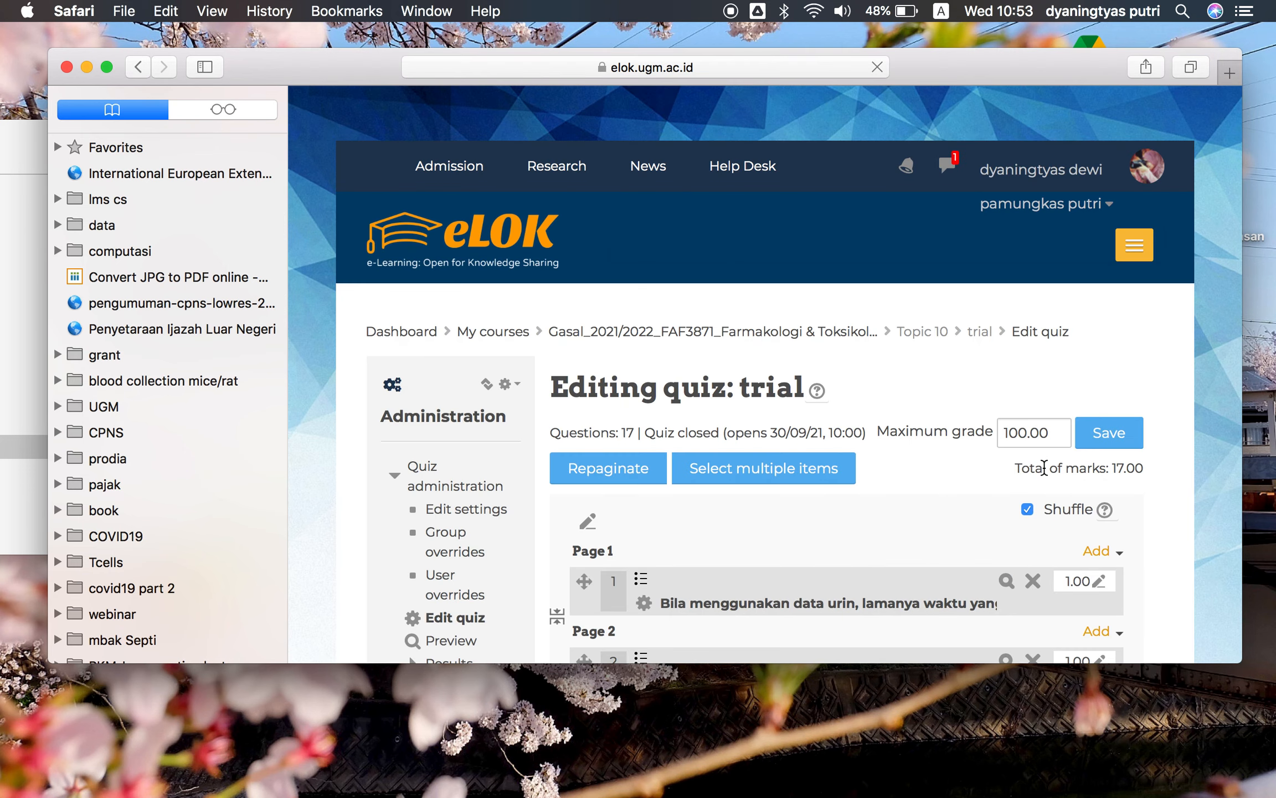
Add six random questions from the 'trial' category, including subcategories, to page 1 of the quiz
{"action": "scroll", "coordinate": [1044, 468], "scroll_direction": "down", "scroll_amount": 20}
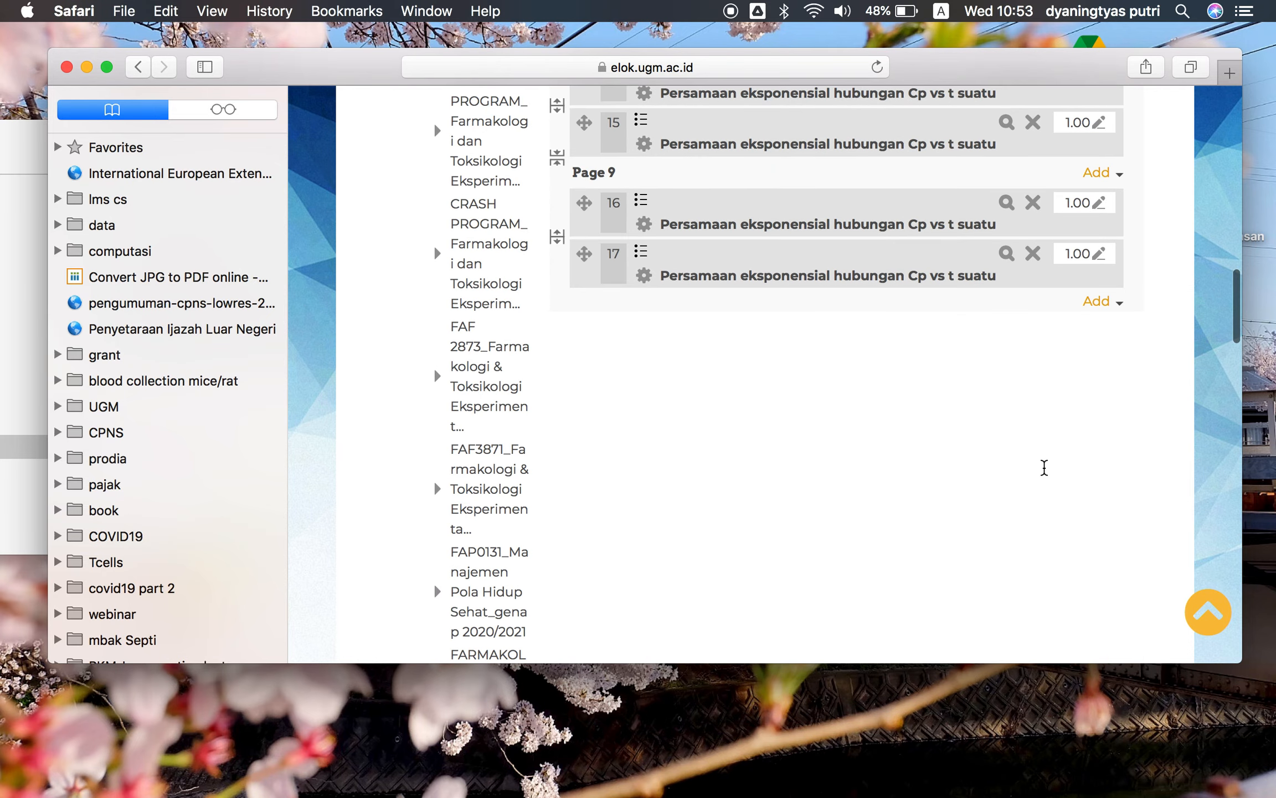
{"action": "scroll", "coordinate": [1044, 468], "scroll_direction": "up", "scroll_amount": 20}
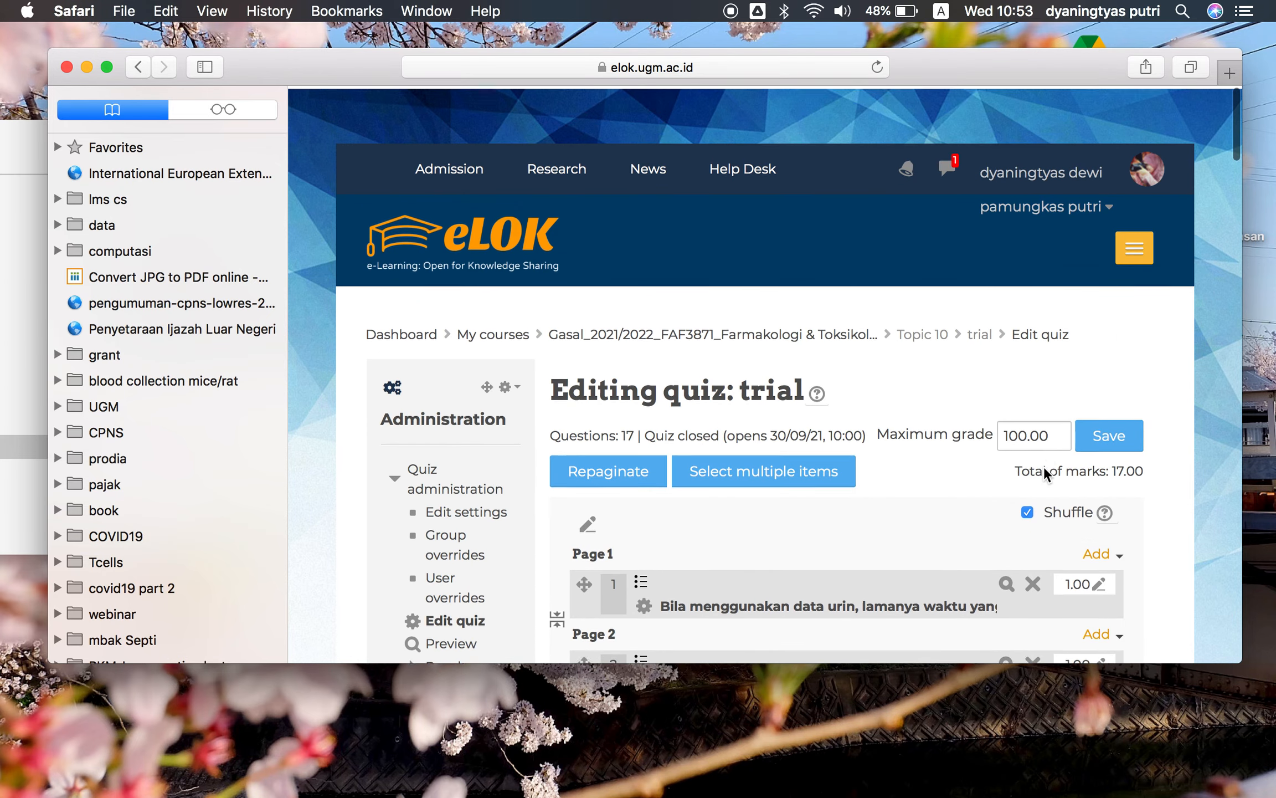
{"action": "left_click", "coordinate": [1121, 555]}
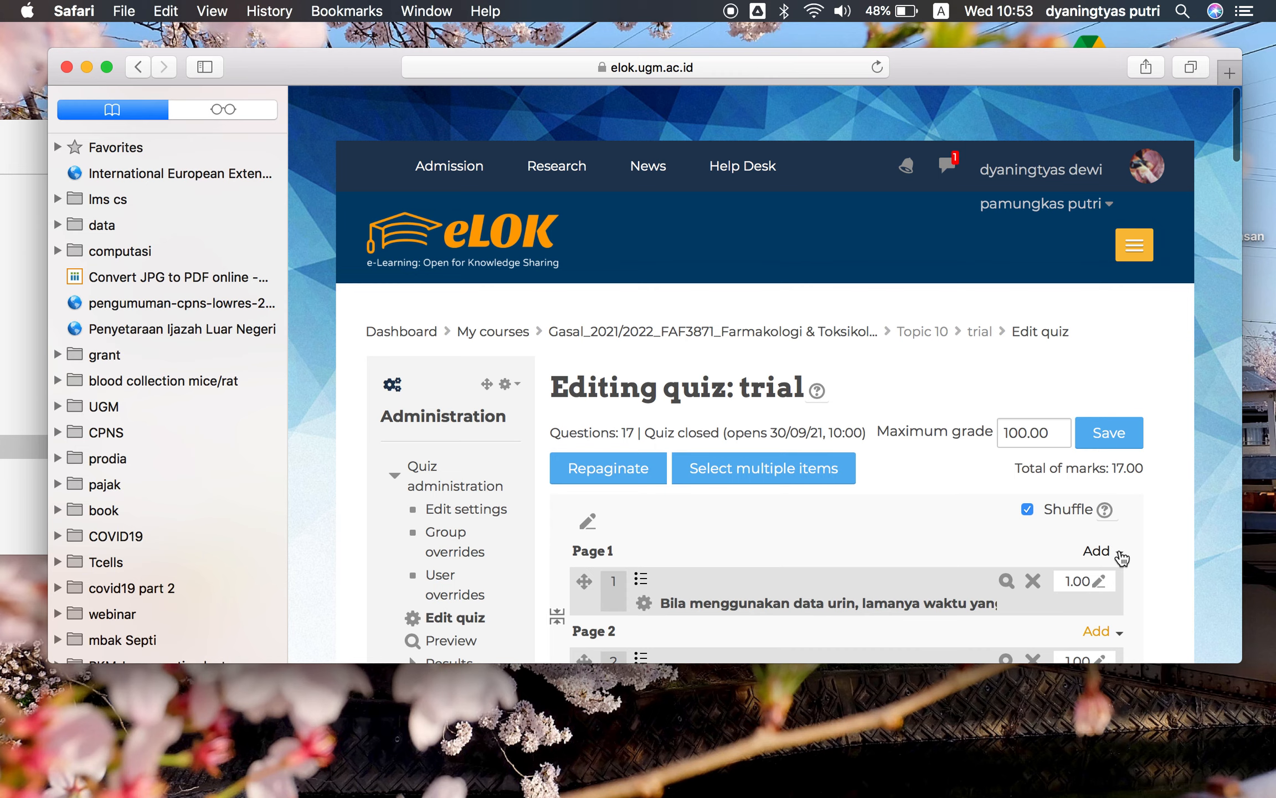
{"action": "left_click", "coordinate": [1120, 553]}
{"action": "scroll", "coordinate": [1069, 586], "scroll_direction": "down", "scroll_amount": 1}
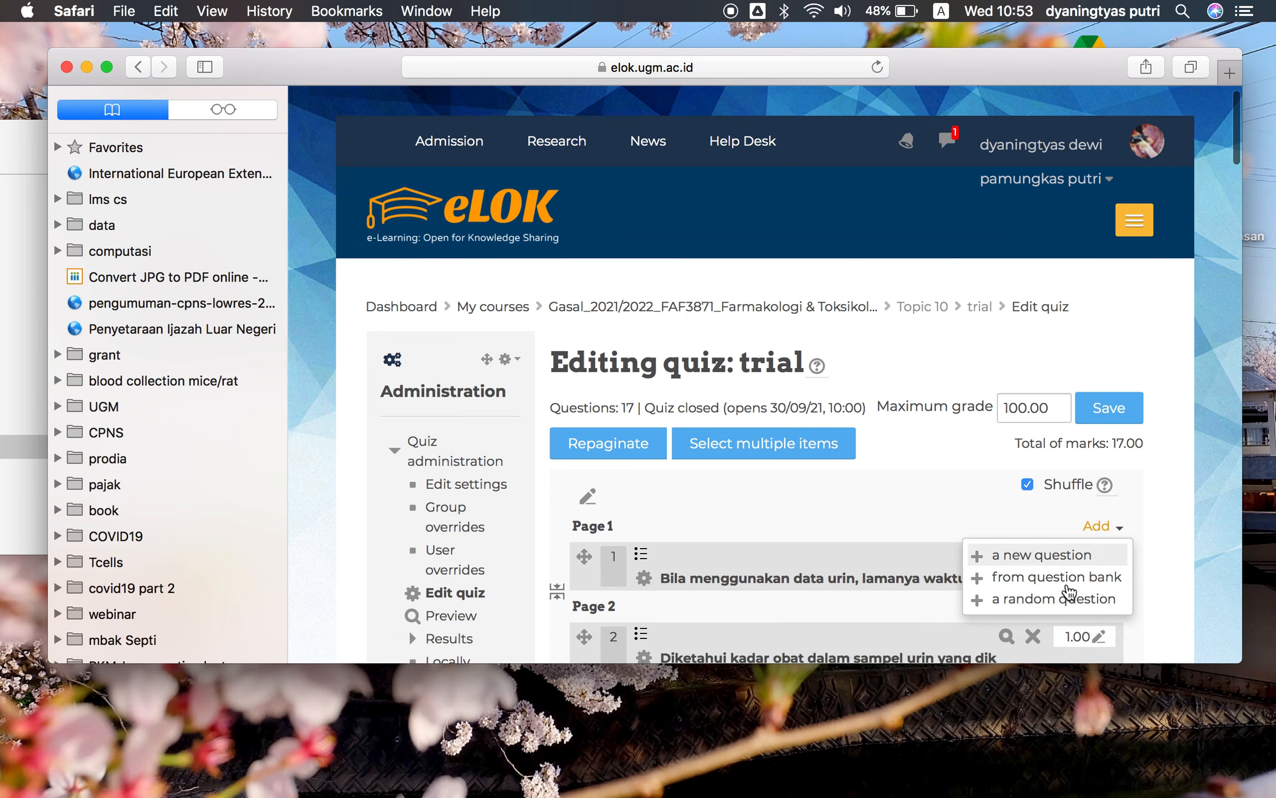
{"action": "left_click", "coordinate": [1067, 597]}
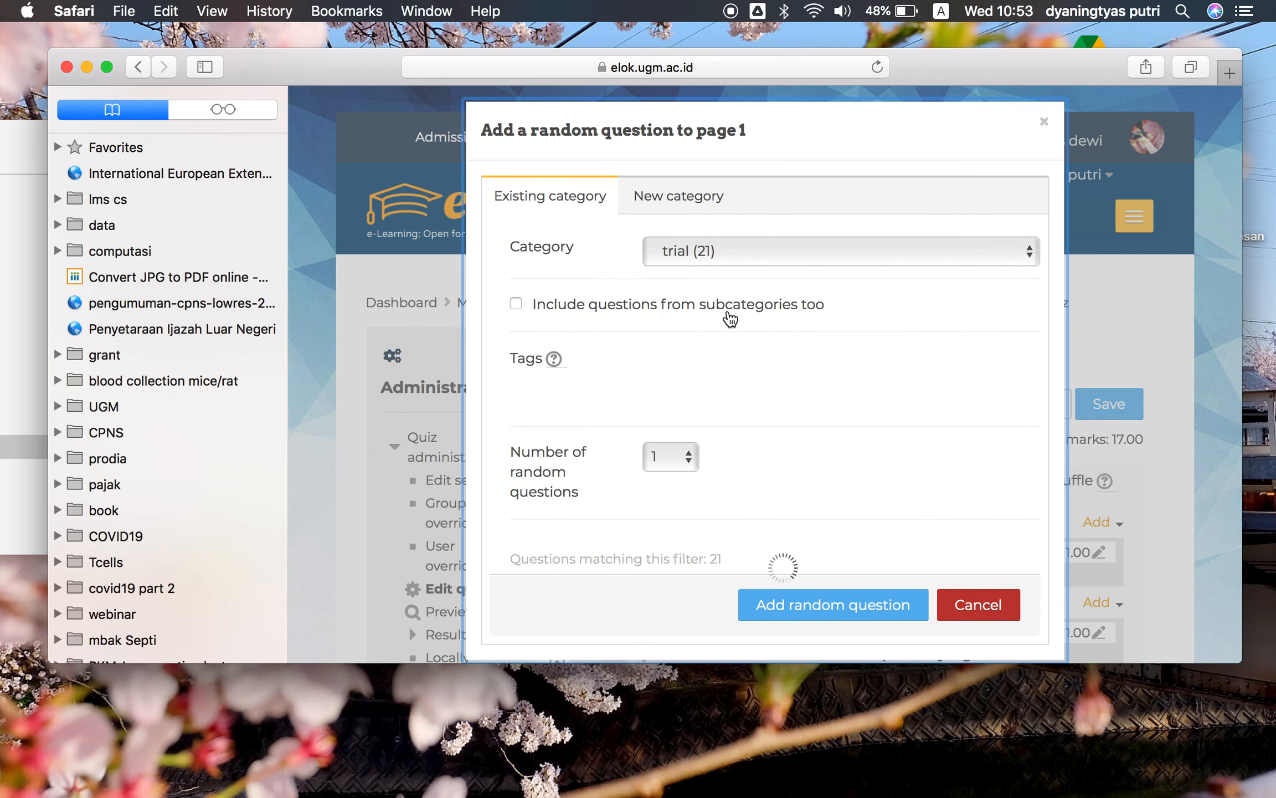
{"action": "left_click", "coordinate": [730, 319]}
{"action": "left_click", "coordinate": [755, 249]}
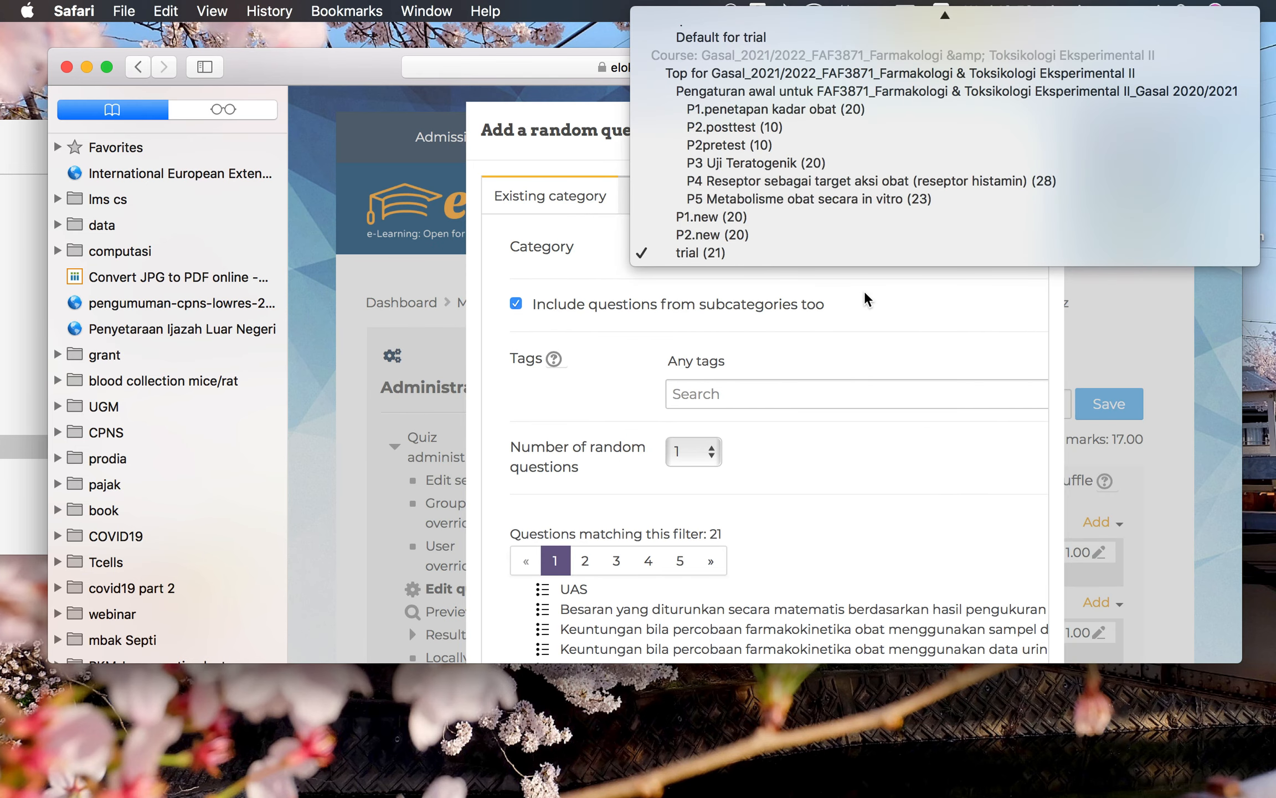
{"action": "left_click", "coordinate": [865, 291]}
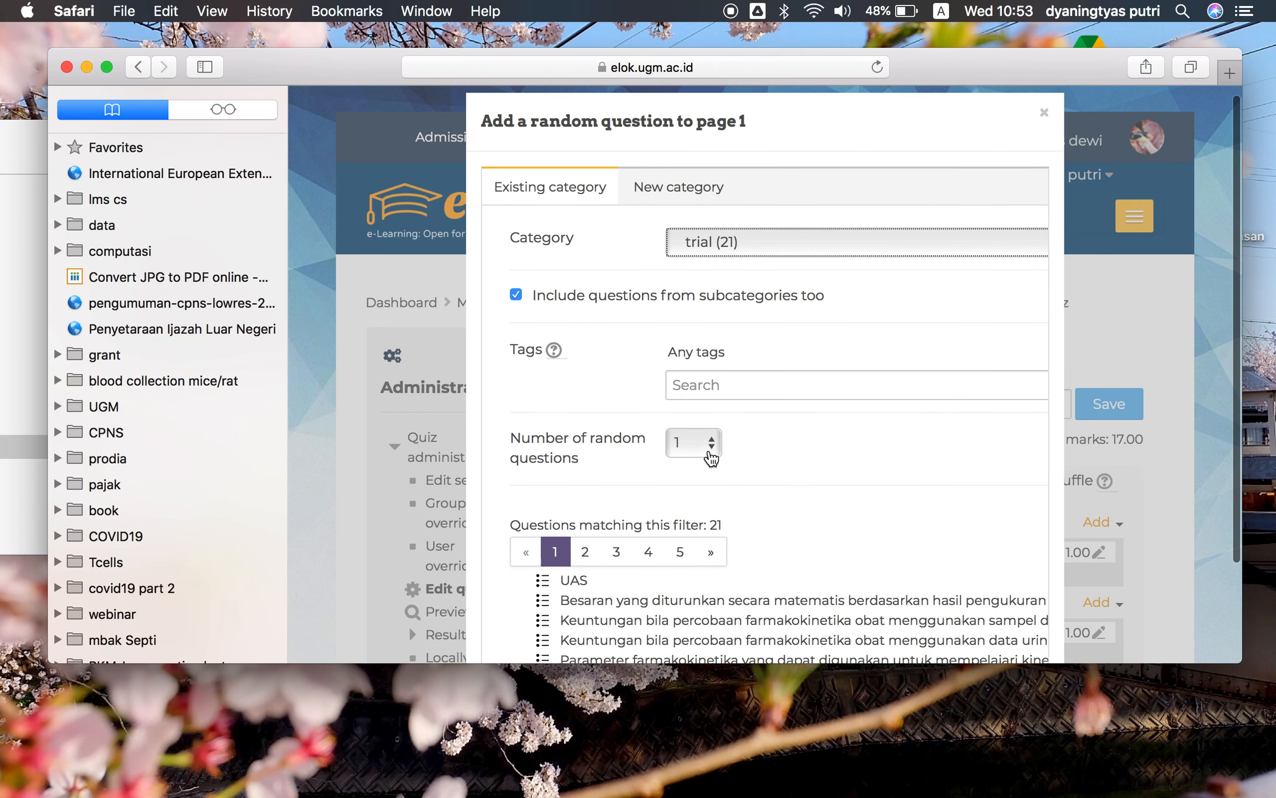
{"action": "left_click", "coordinate": [715, 444]}
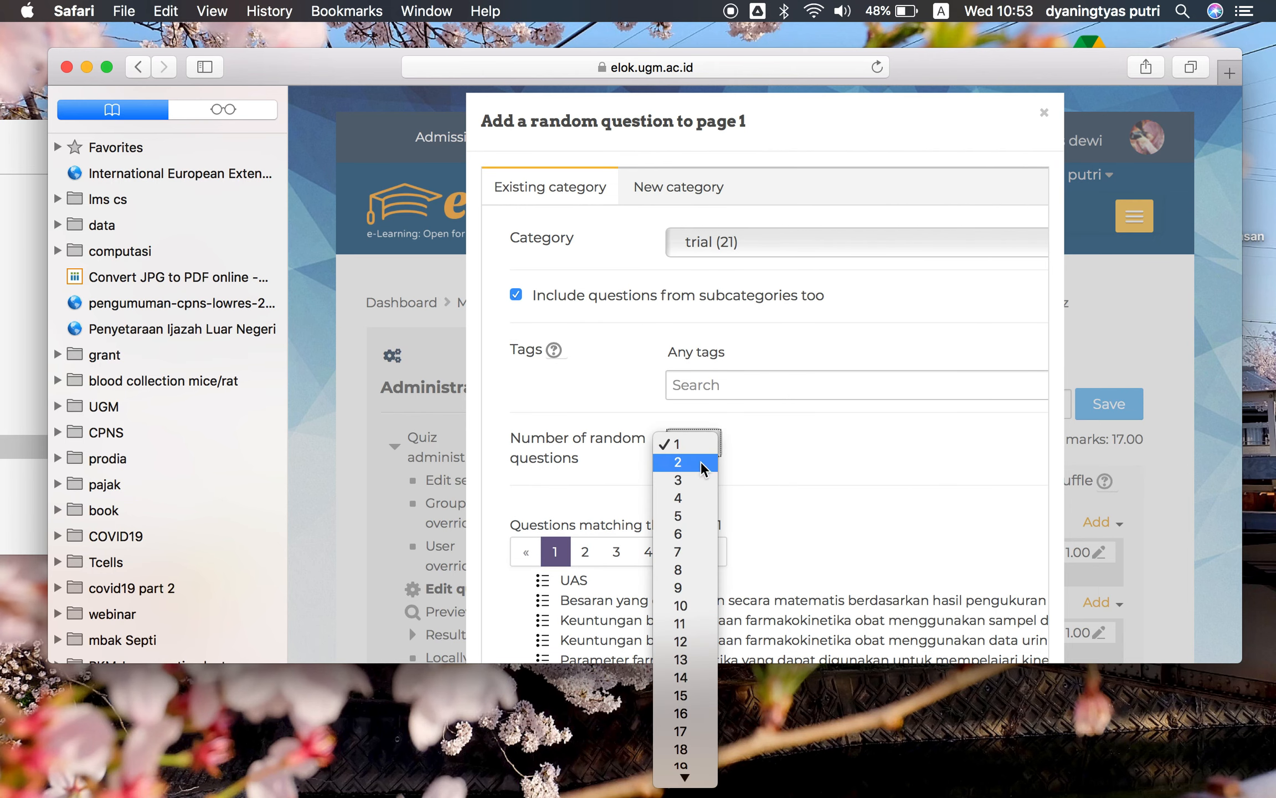
{"action": "left_click", "coordinate": [690, 535]}
{"action": "scroll", "coordinate": [774, 525], "scroll_direction": "down", "scroll_amount": 4}
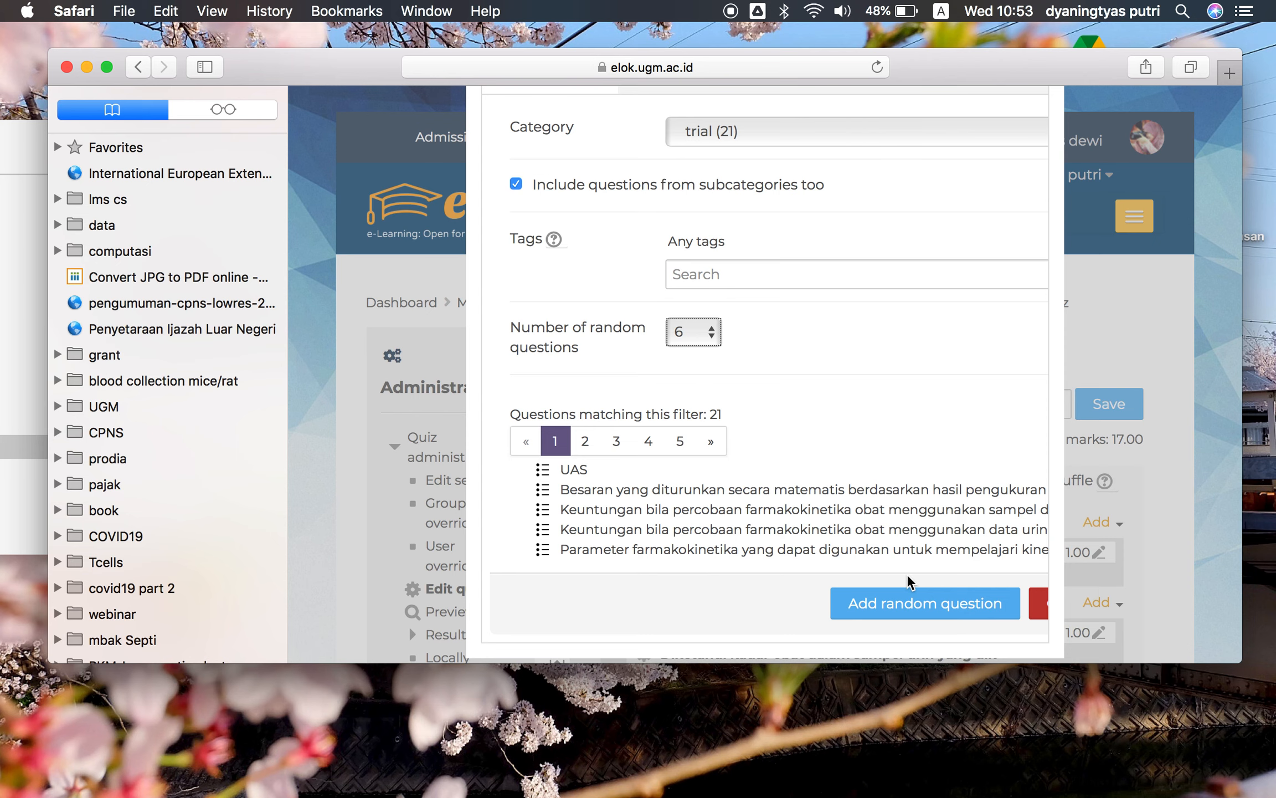
{"action": "scroll", "coordinate": [916, 609], "scroll_direction": "down", "scroll_amount": 1}
{"action": "left_click", "coordinate": [890, 593]}
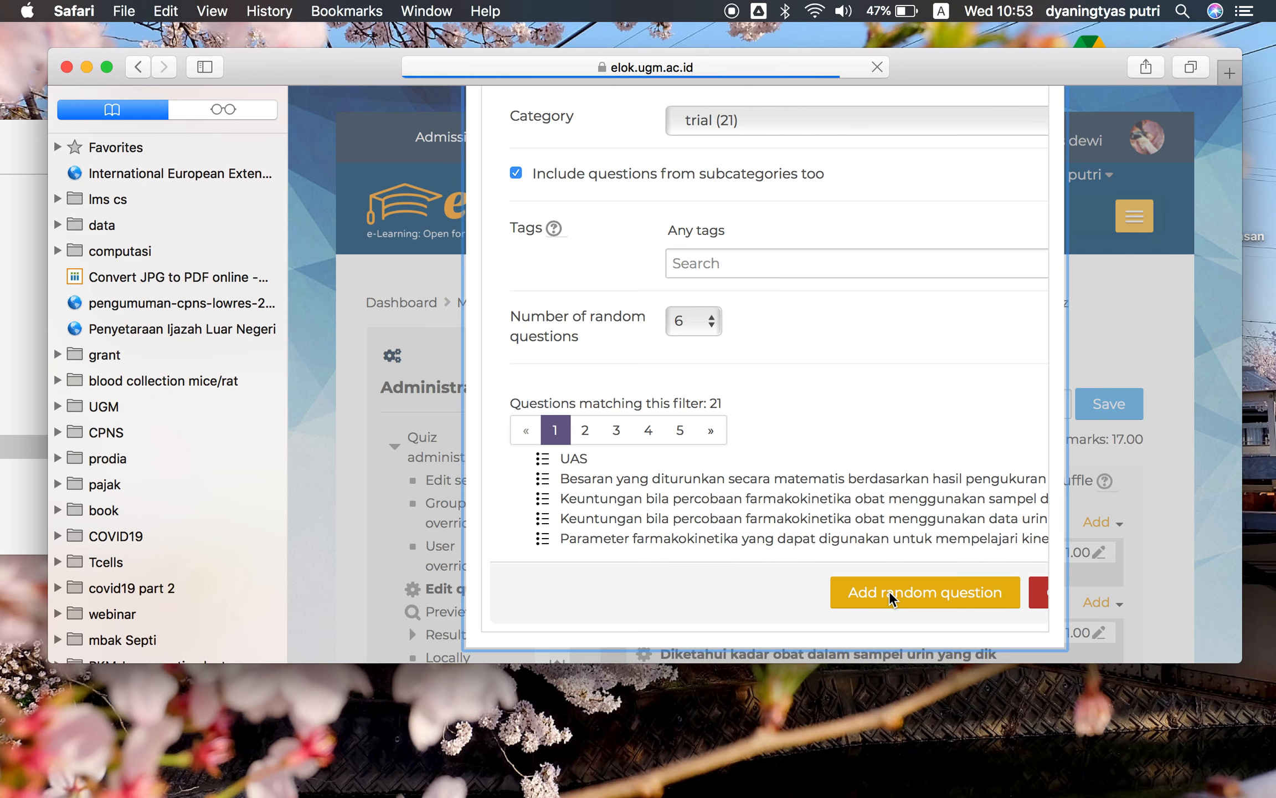
Review the updated quiz question list and save the maximum grade of 100.00
{"action": "scroll", "coordinate": [890, 591], "scroll_direction": "down", "scroll_amount": 20}
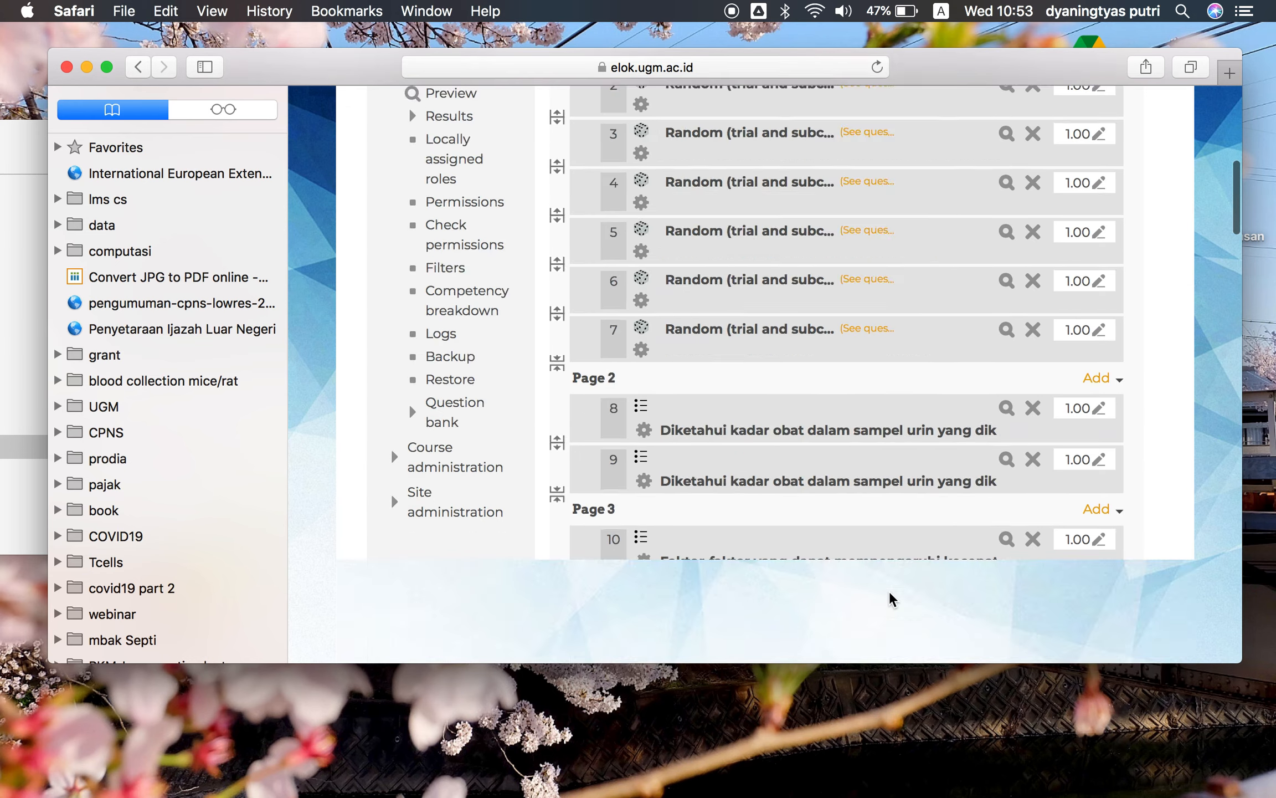
{"action": "scroll", "coordinate": [889, 590], "scroll_direction": "down", "scroll_amount": 1}
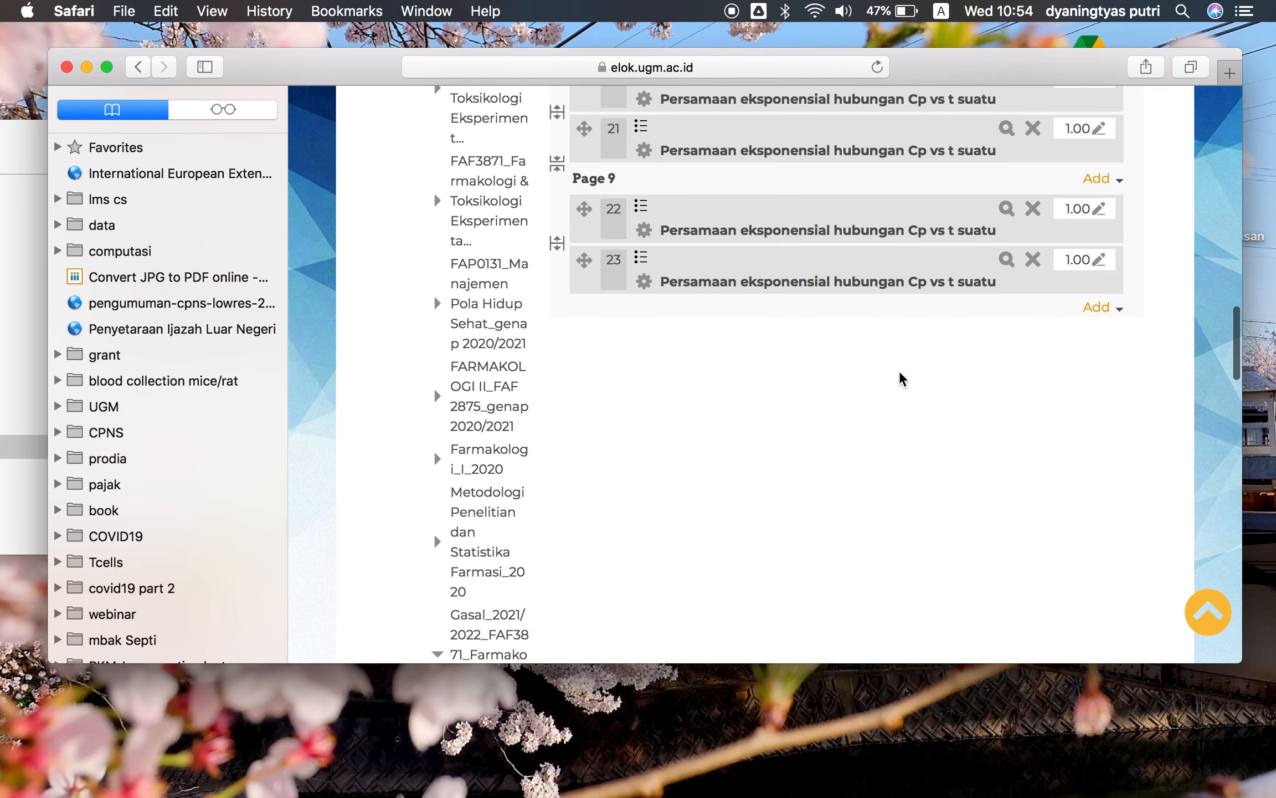
{"action": "scroll", "coordinate": [944, 375], "scroll_direction": "up", "scroll_amount": 20}
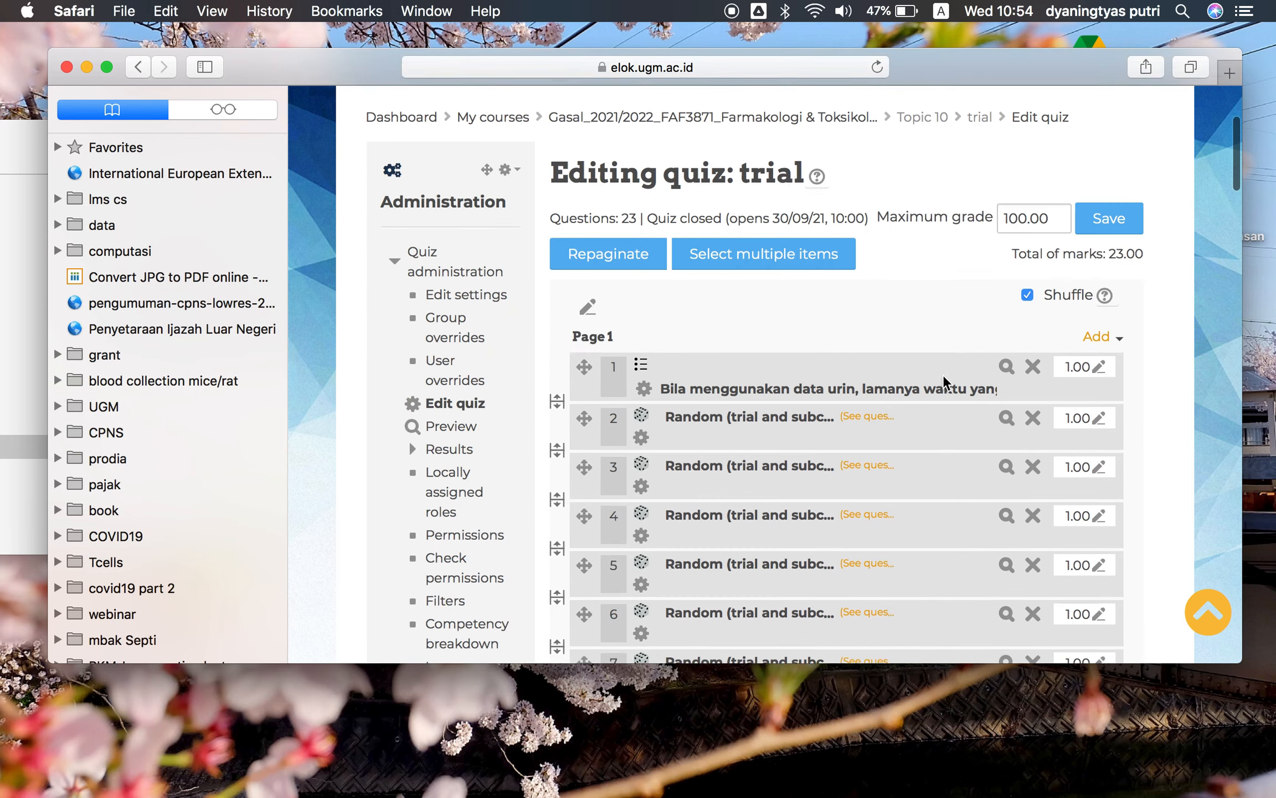
{"action": "scroll", "coordinate": [943, 375], "scroll_direction": "down", "scroll_amount": 4}
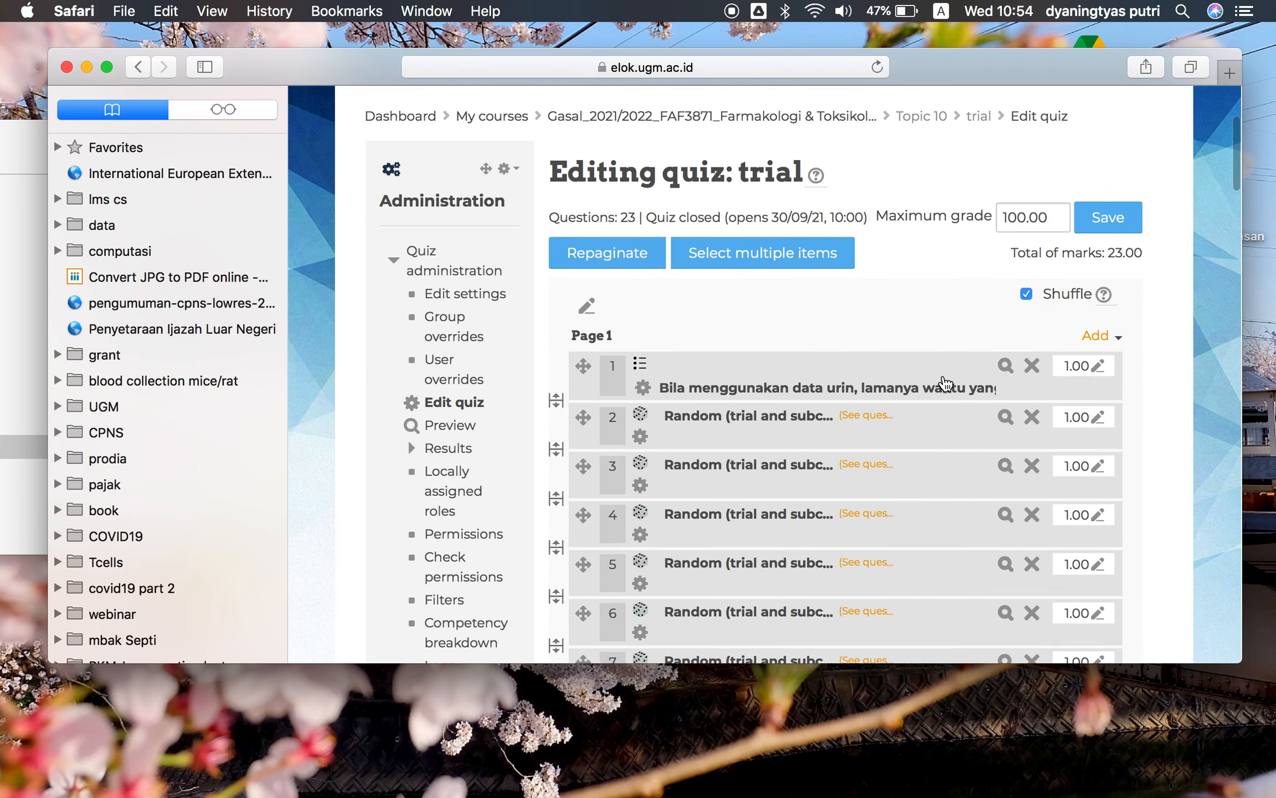
{"action": "scroll", "coordinate": [1014, 355], "scroll_direction": "up", "scroll_amount": 1}
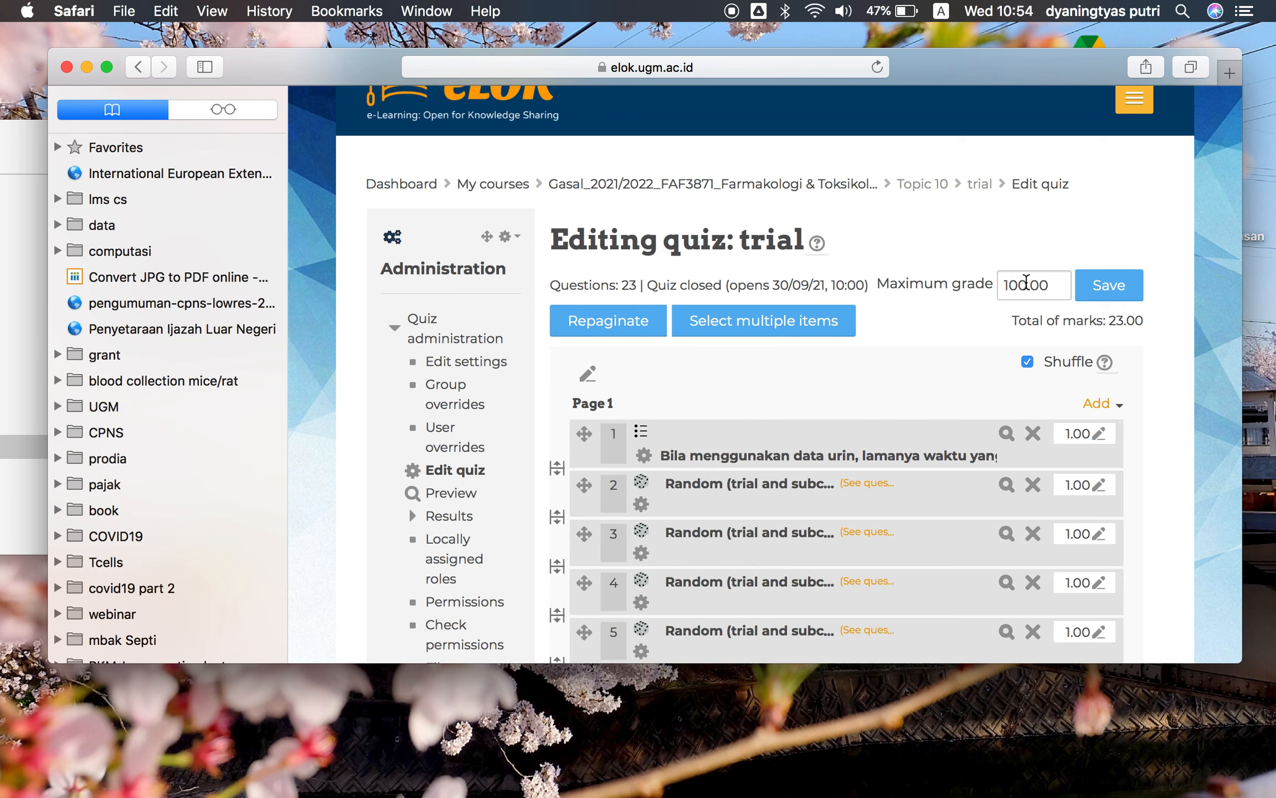
{"action": "left_click", "coordinate": [1100, 302]}
{"action": "left_click", "coordinate": [1100, 288]}
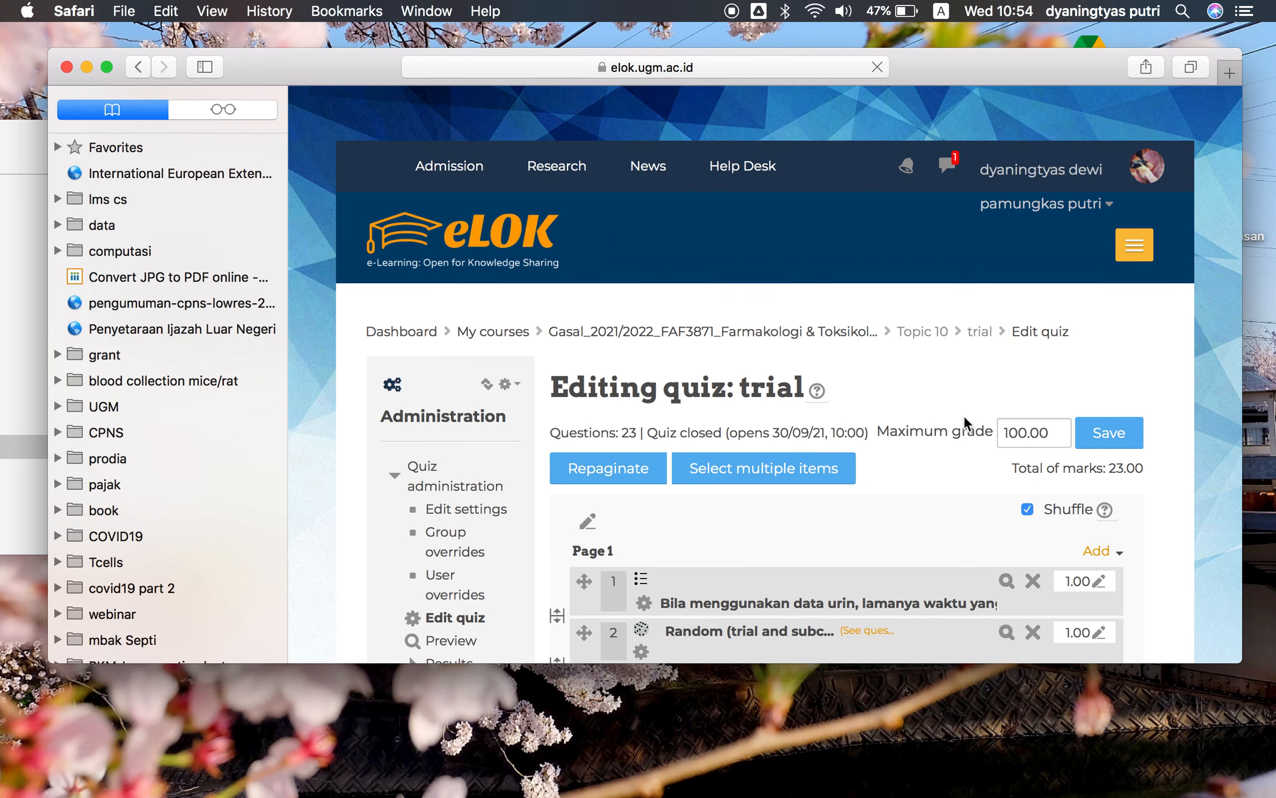
Return to the course page and open the 'trial' quiz in the hidden Topic 10
{"action": "left_click", "coordinate": [783, 335]}
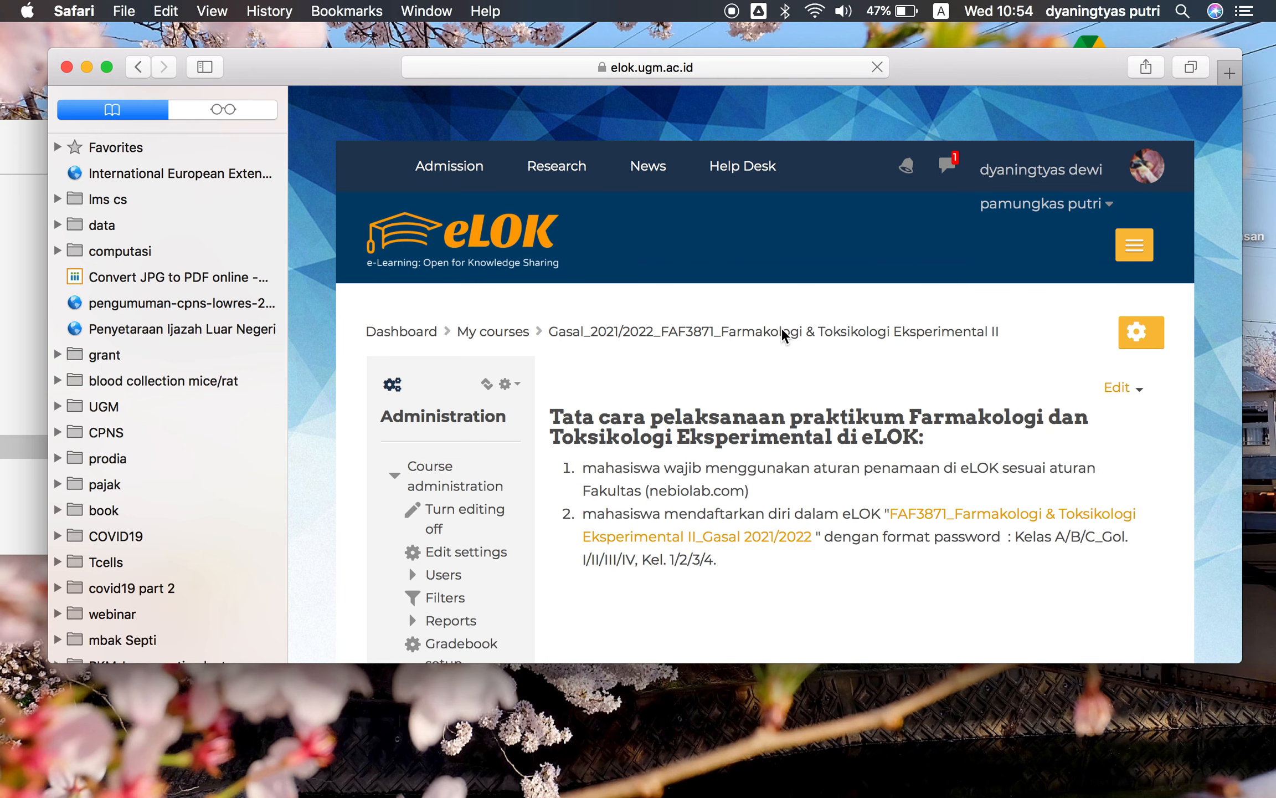
{"action": "scroll", "coordinate": [934, 446], "scroll_direction": "down", "scroll_amount": 15}
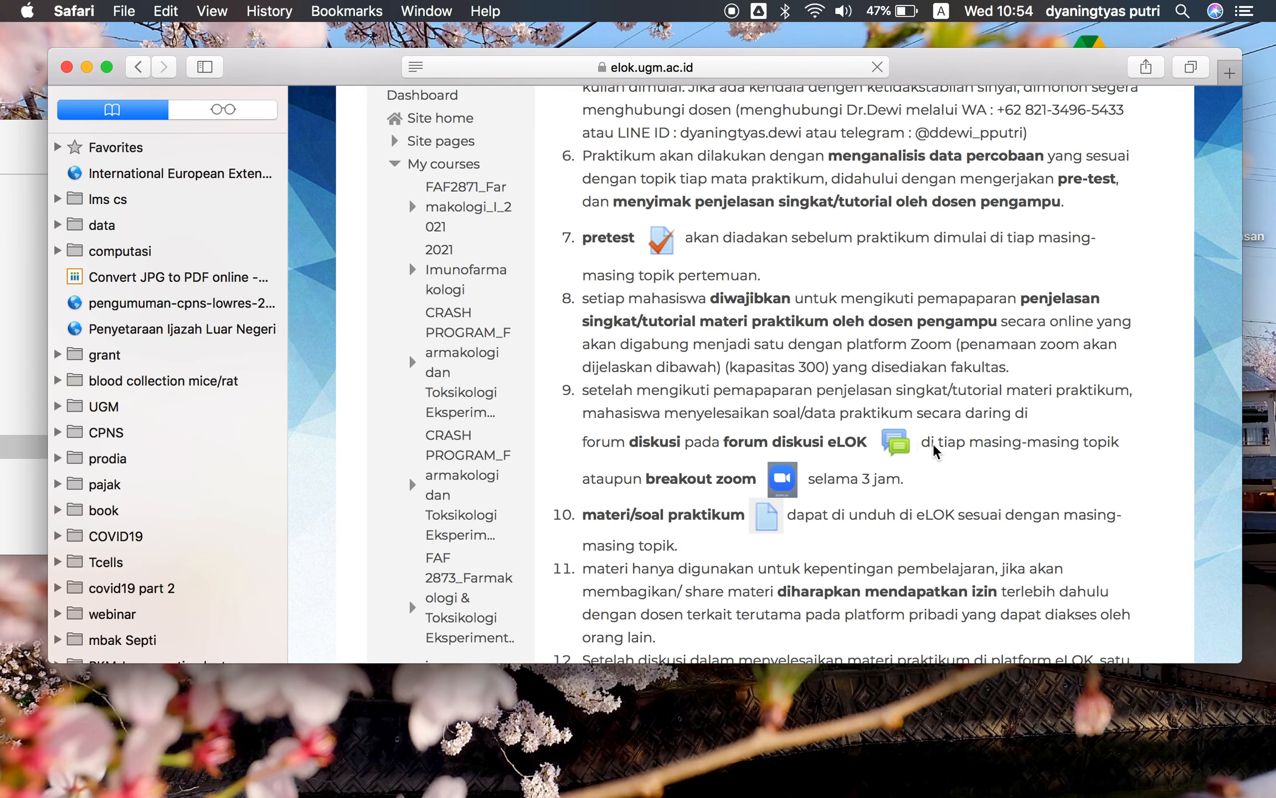
{"action": "scroll", "coordinate": [934, 446], "scroll_direction": "down", "scroll_amount": 20}
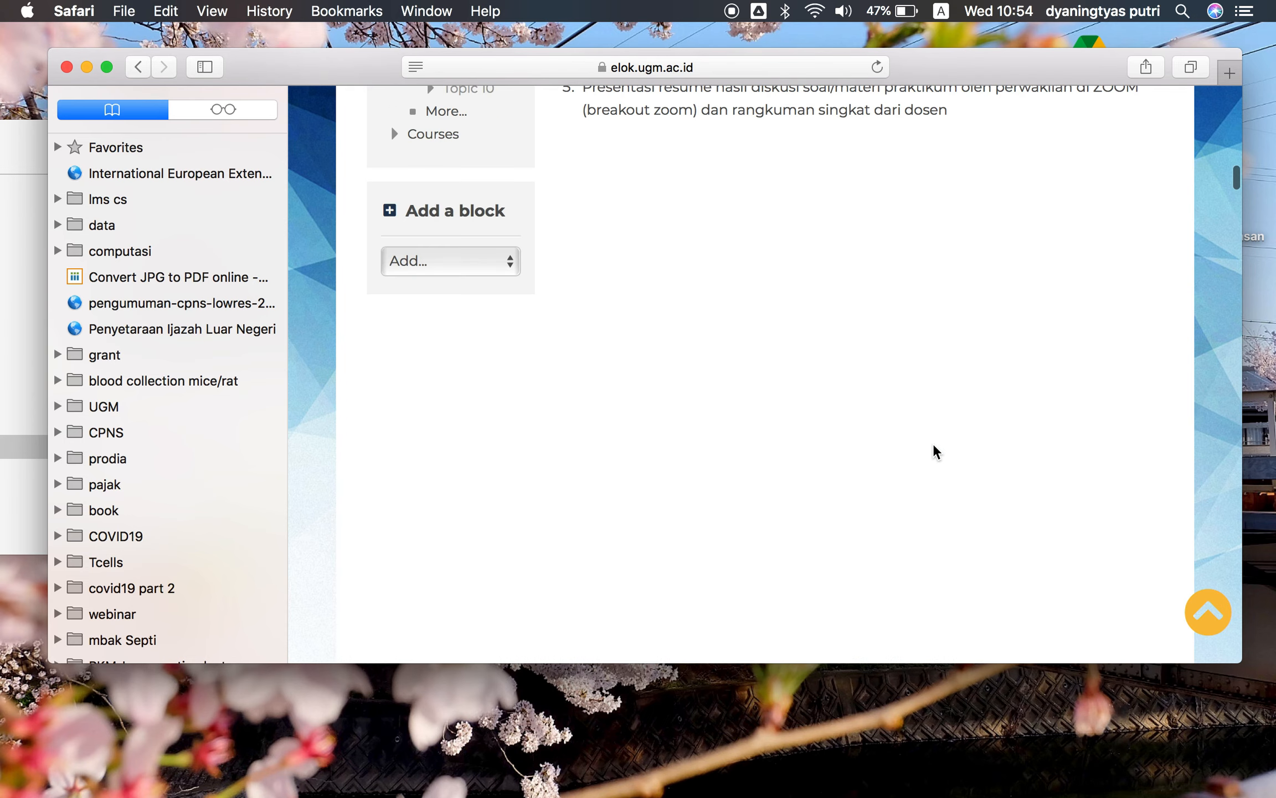
{"action": "scroll", "coordinate": [935, 452], "scroll_direction": "down", "scroll_amount": 4}
{"action": "scroll", "coordinate": [934, 446], "scroll_direction": "down", "scroll_amount": 10}
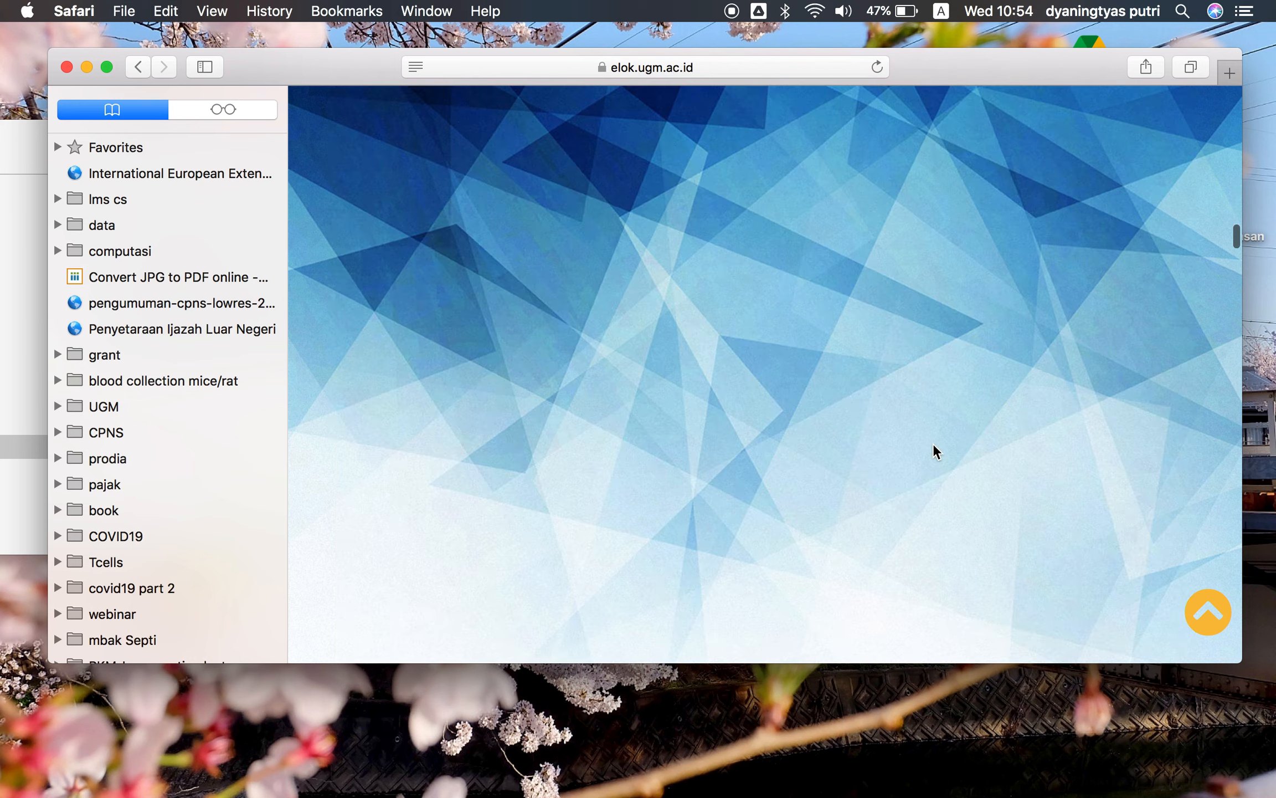
{"action": "scroll", "coordinate": [955, 384], "scroll_direction": "down", "scroll_amount": 15}
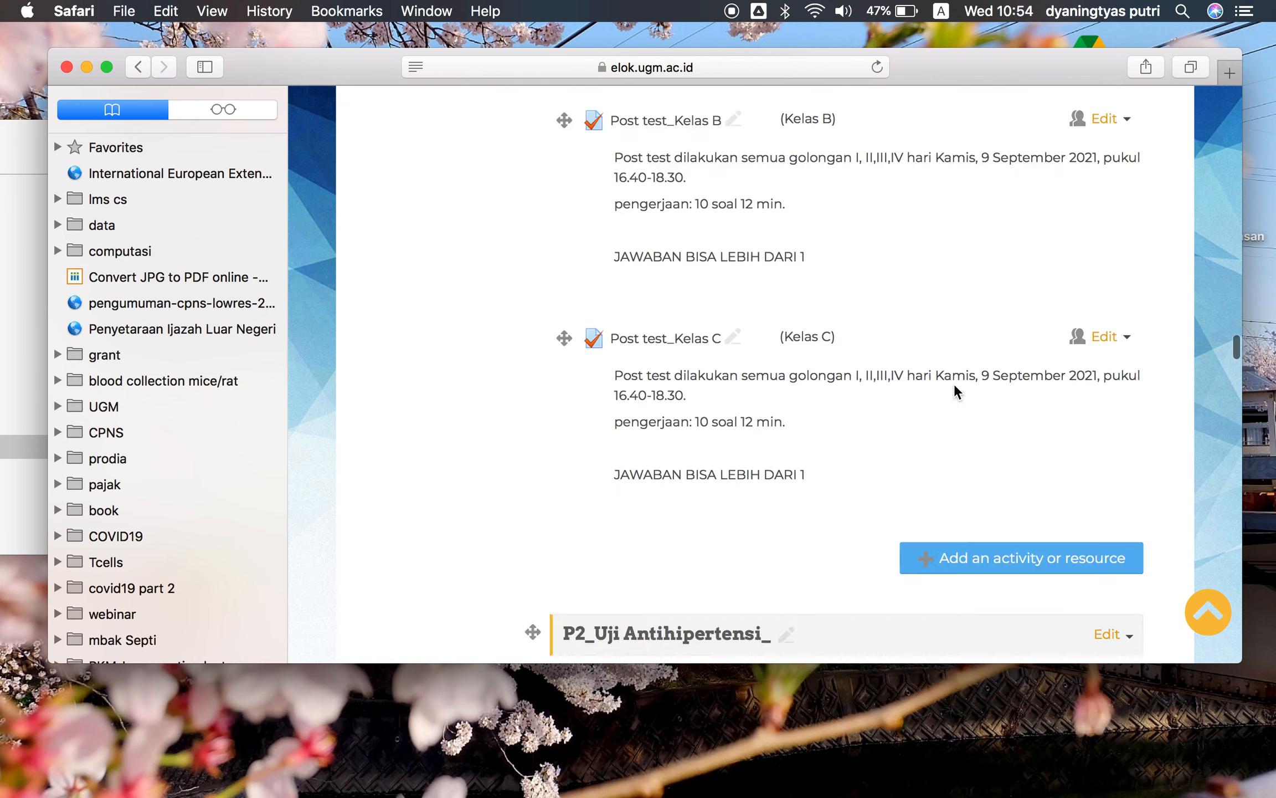
{"action": "scroll", "coordinate": [955, 383], "scroll_direction": "down", "scroll_amount": 10}
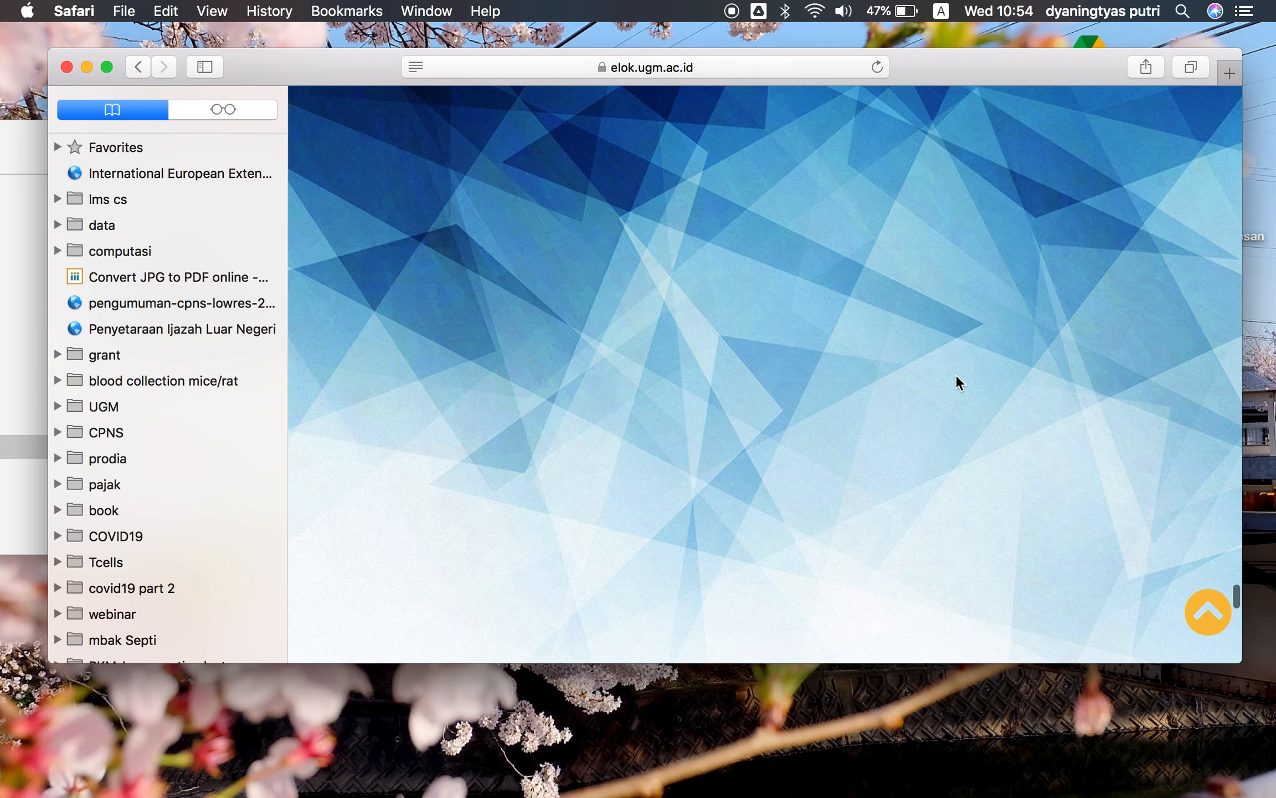
{"action": "scroll", "coordinate": [957, 377], "scroll_direction": "down", "scroll_amount": 4}
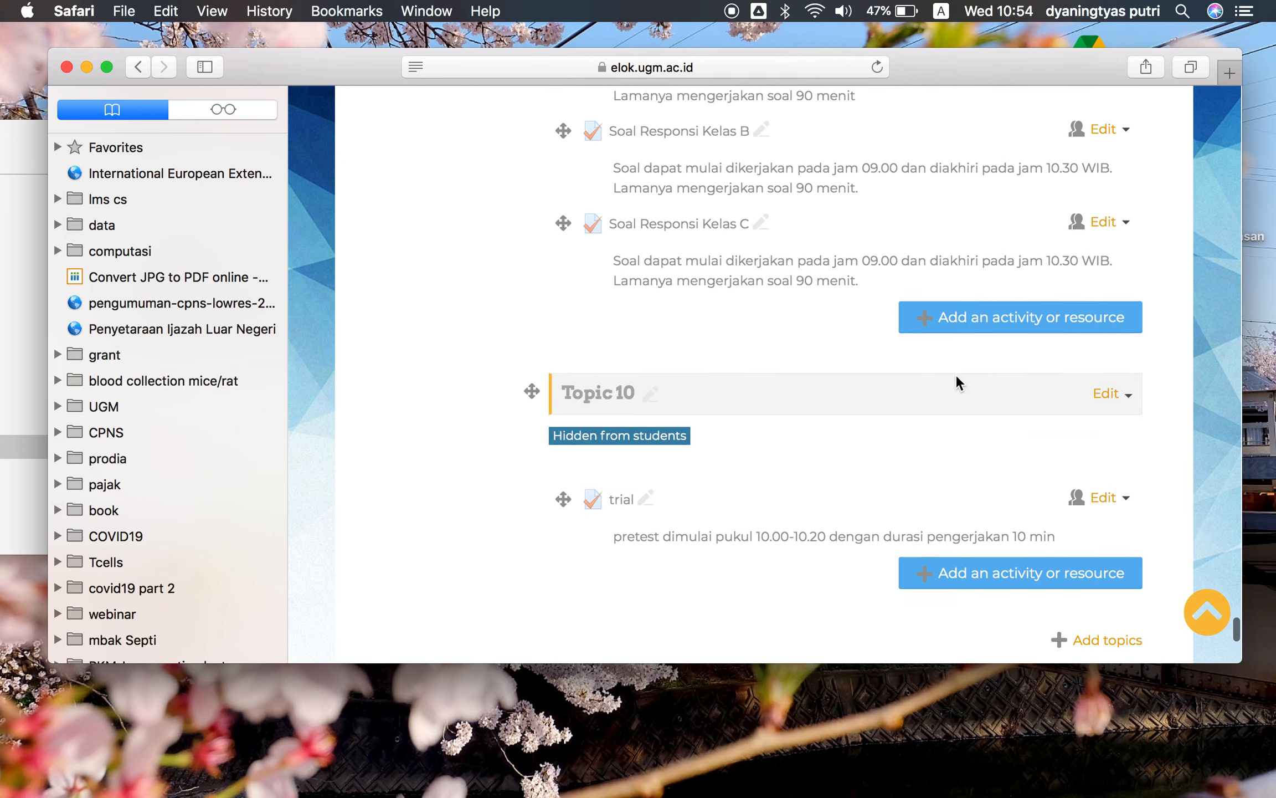
{"action": "left_click", "coordinate": [621, 432]}
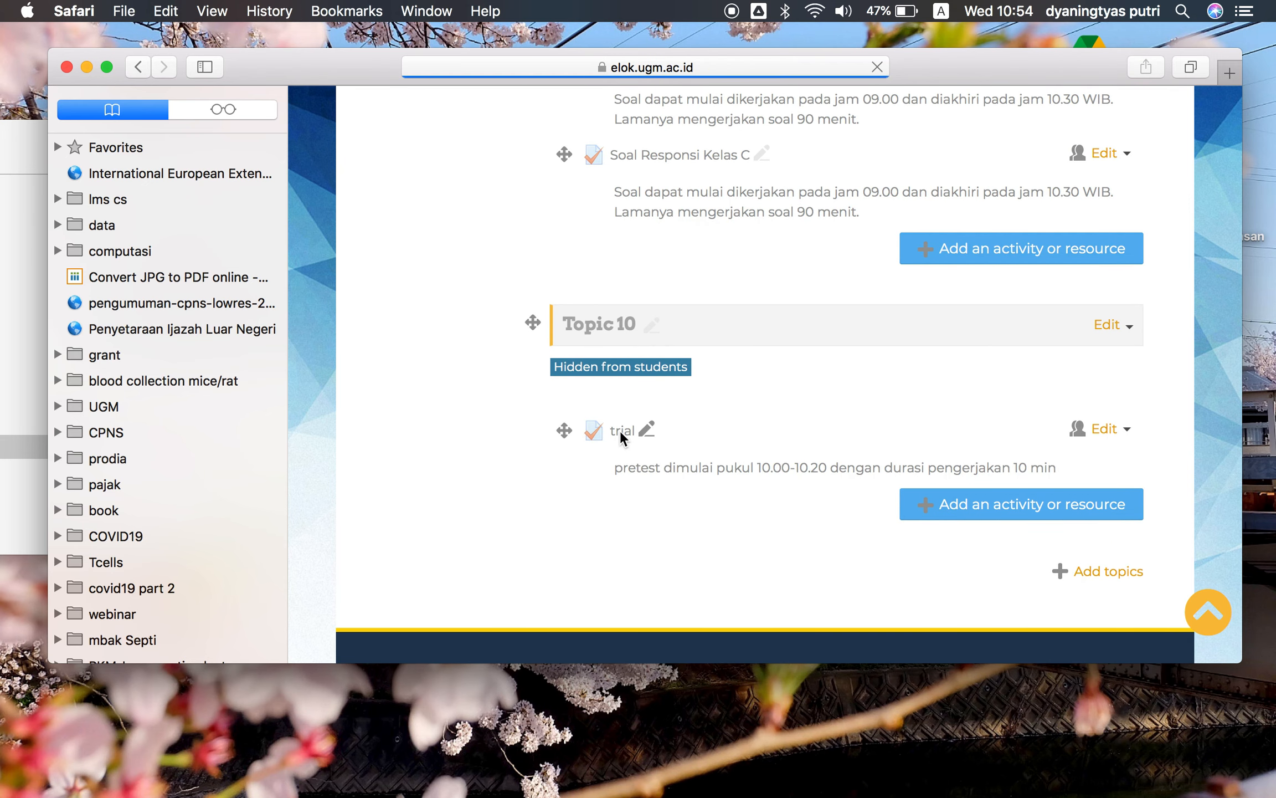
Try to start a timed preview attempt of the quiz
{"action": "scroll", "coordinate": [869, 451], "scroll_direction": "down", "scroll_amount": 3}
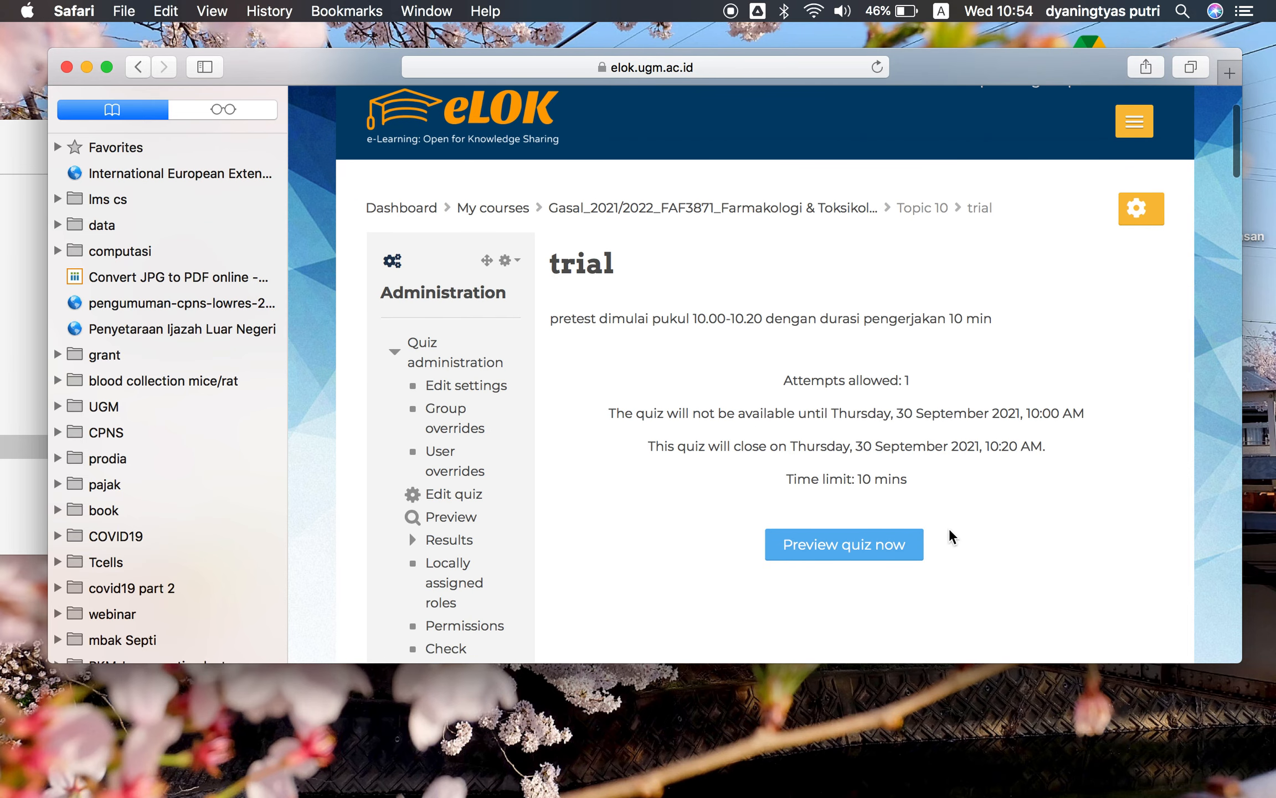
{"action": "left_click", "coordinate": [891, 550]}
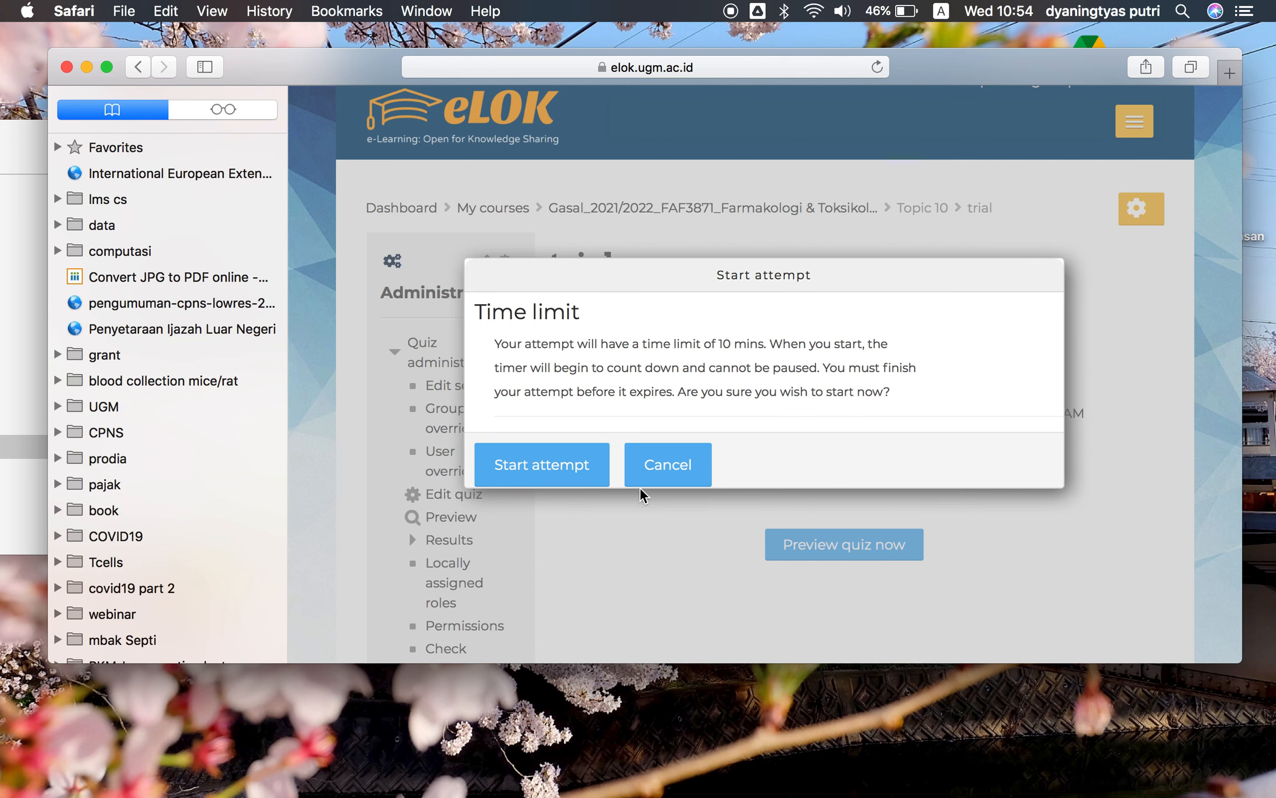
{"action": "left_click", "coordinate": [567, 465]}
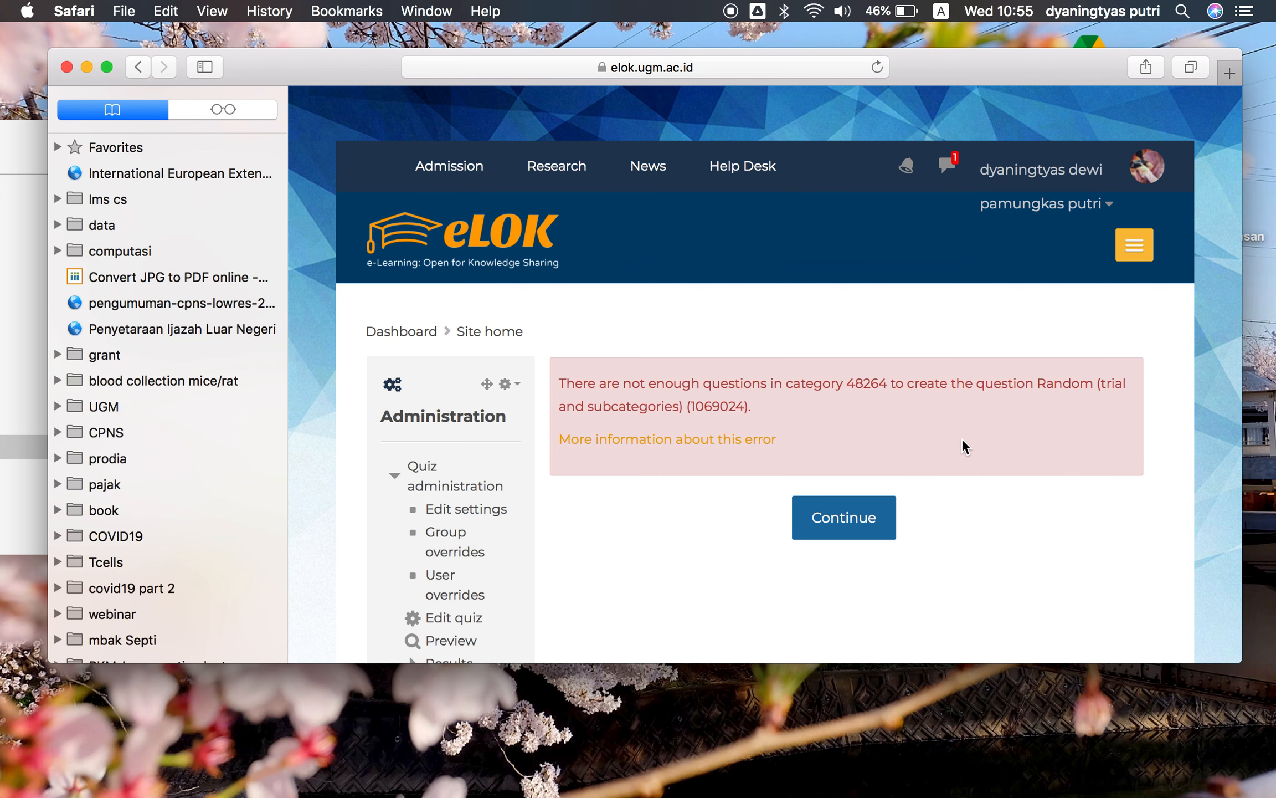
Dismiss the error and try once more to start a timed preview attempt of the quiz
{"action": "left_click", "coordinate": [874, 520]}
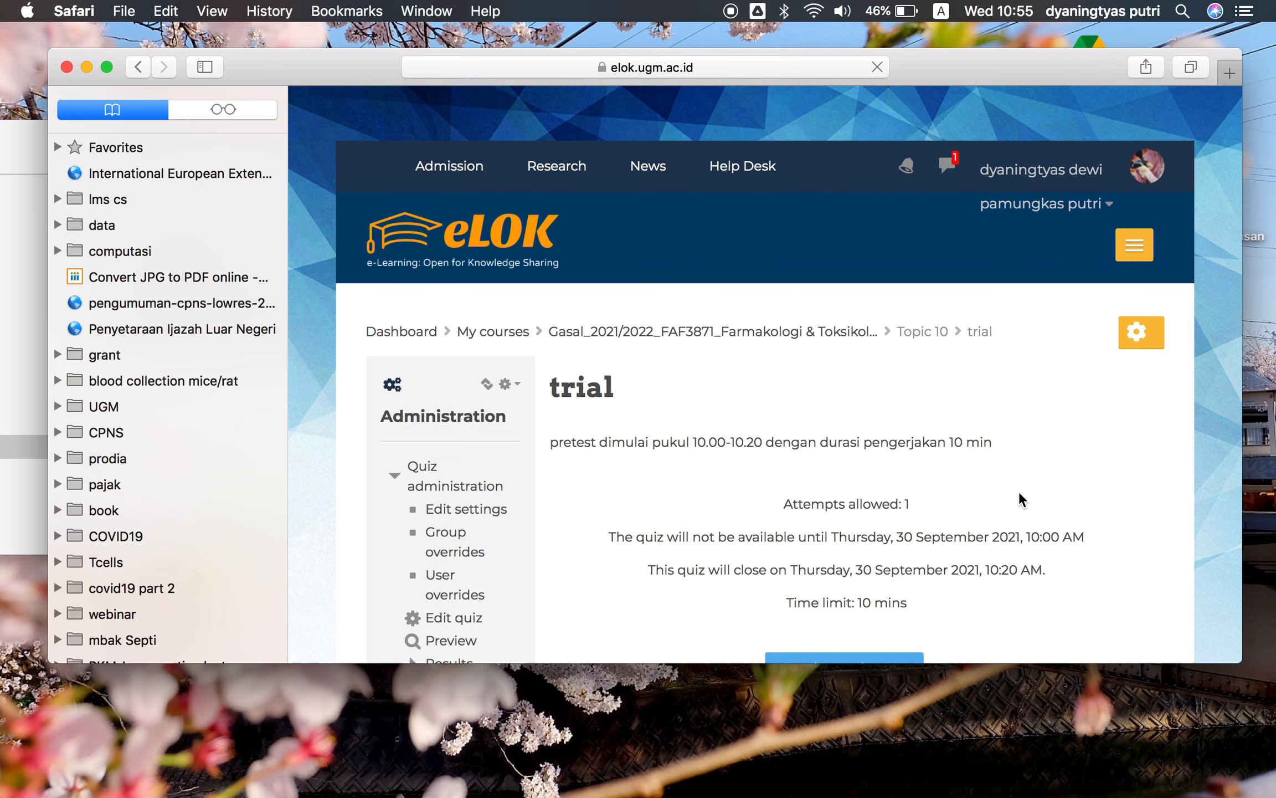
{"action": "scroll", "coordinate": [1020, 491], "scroll_direction": "down", "scroll_amount": 5}
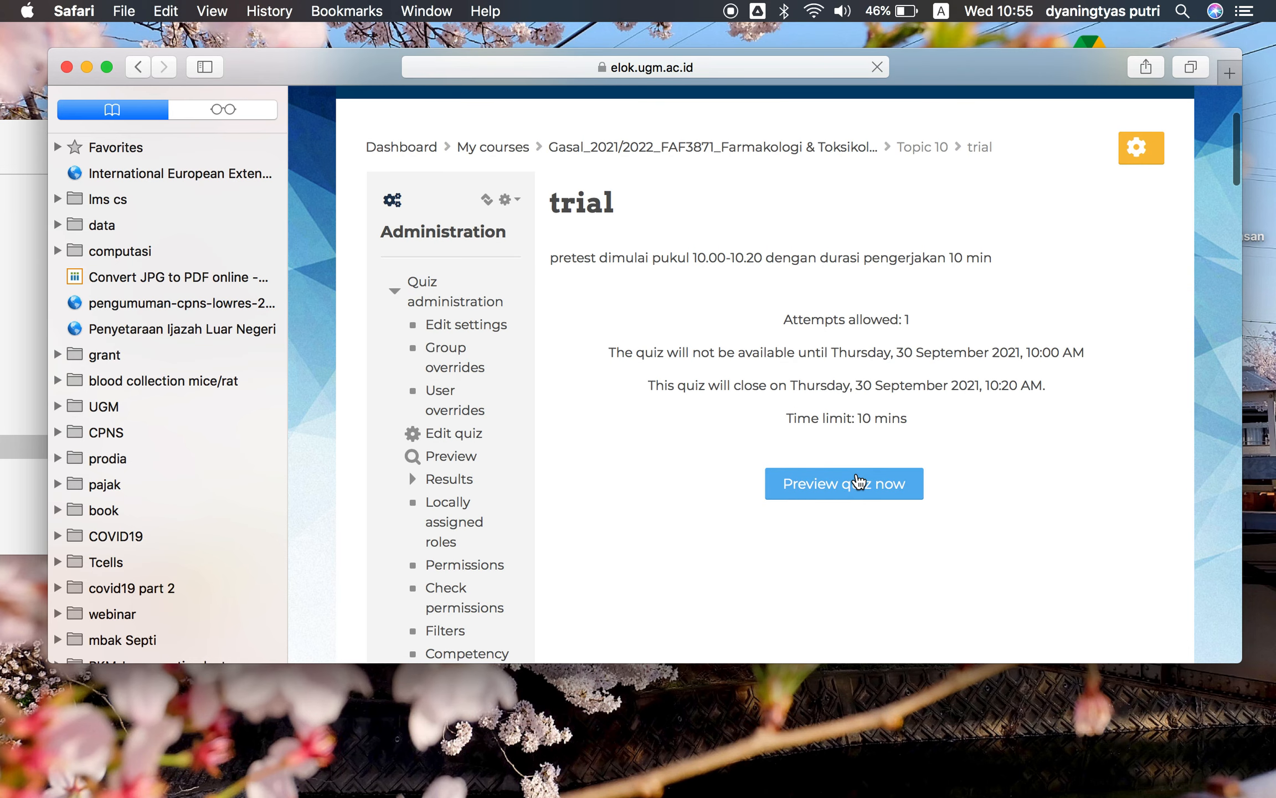
{"action": "left_click", "coordinate": [859, 482]}
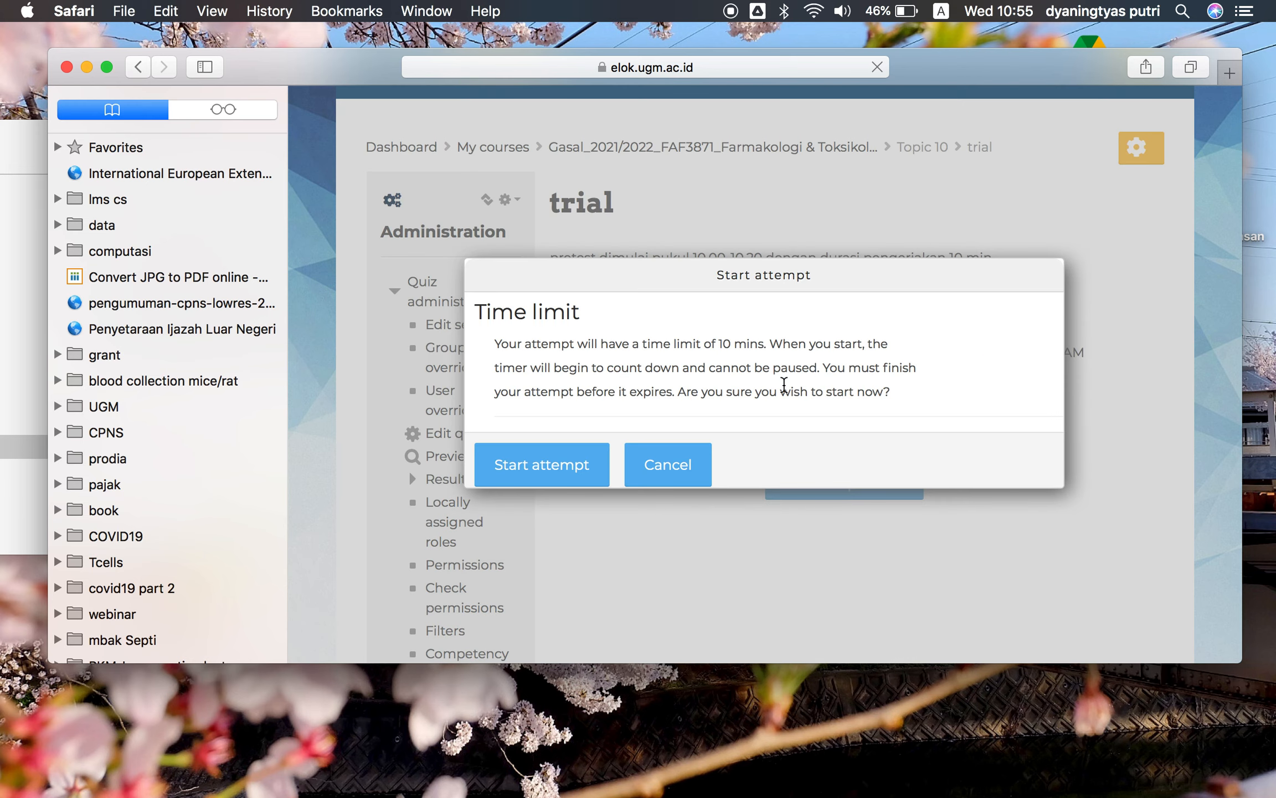
{"action": "left_click", "coordinate": [551, 474]}
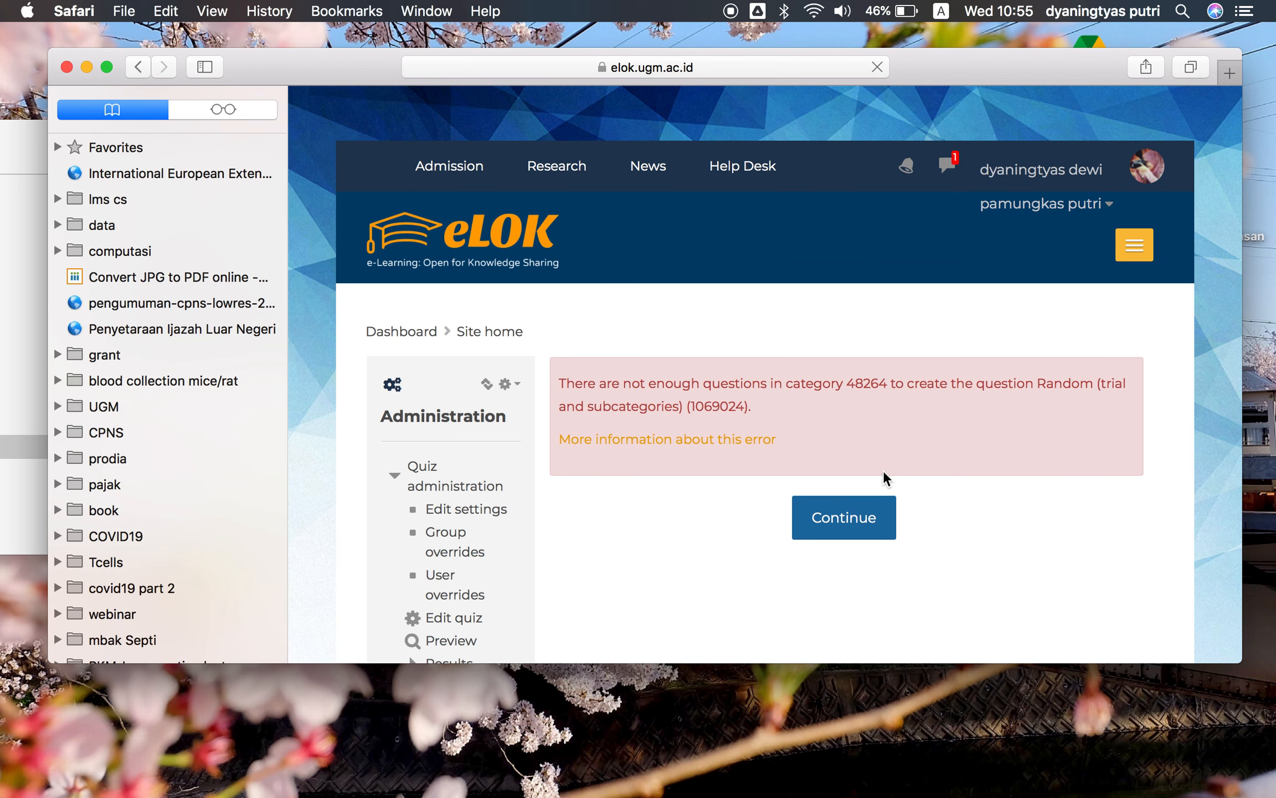
{"action": "left_click", "coordinate": [860, 526]}
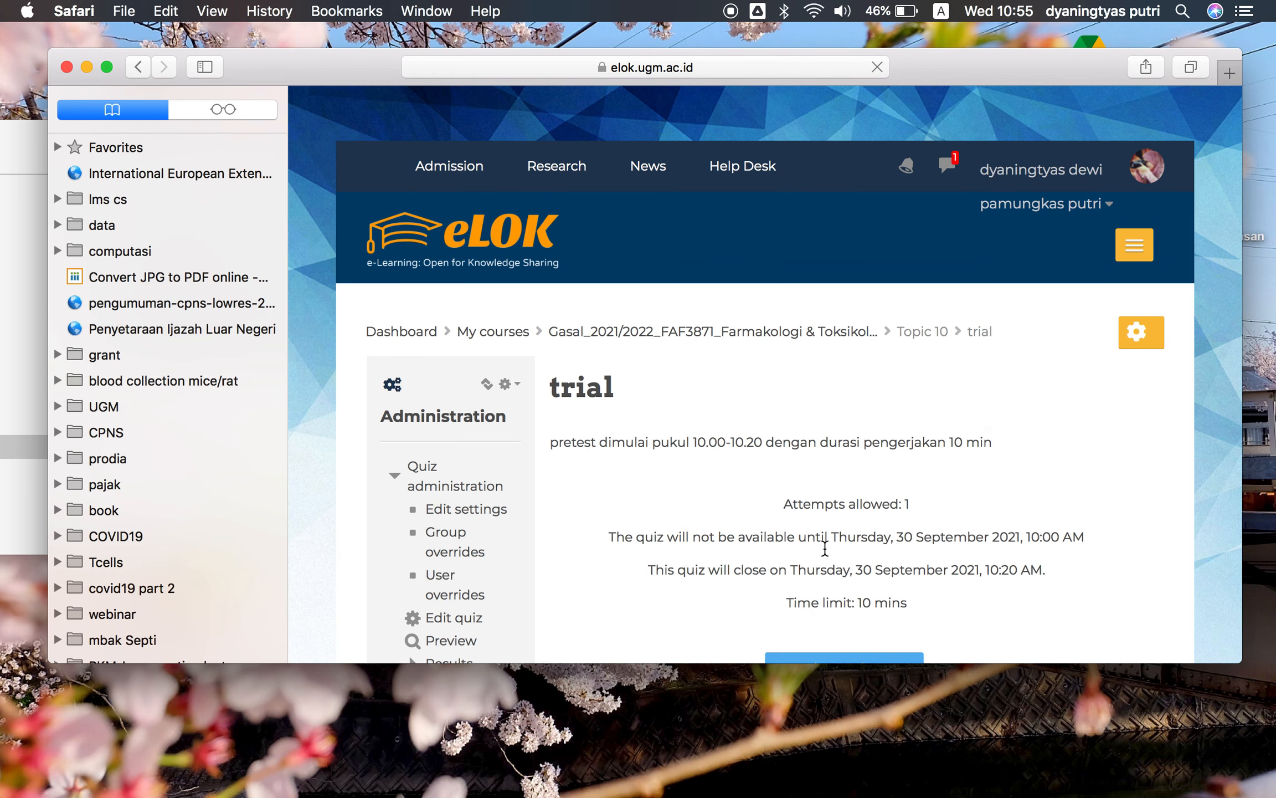
Open the editing page of the 'trial' quiz
{"action": "scroll", "coordinate": [870, 534], "scroll_direction": "down", "scroll_amount": 1}
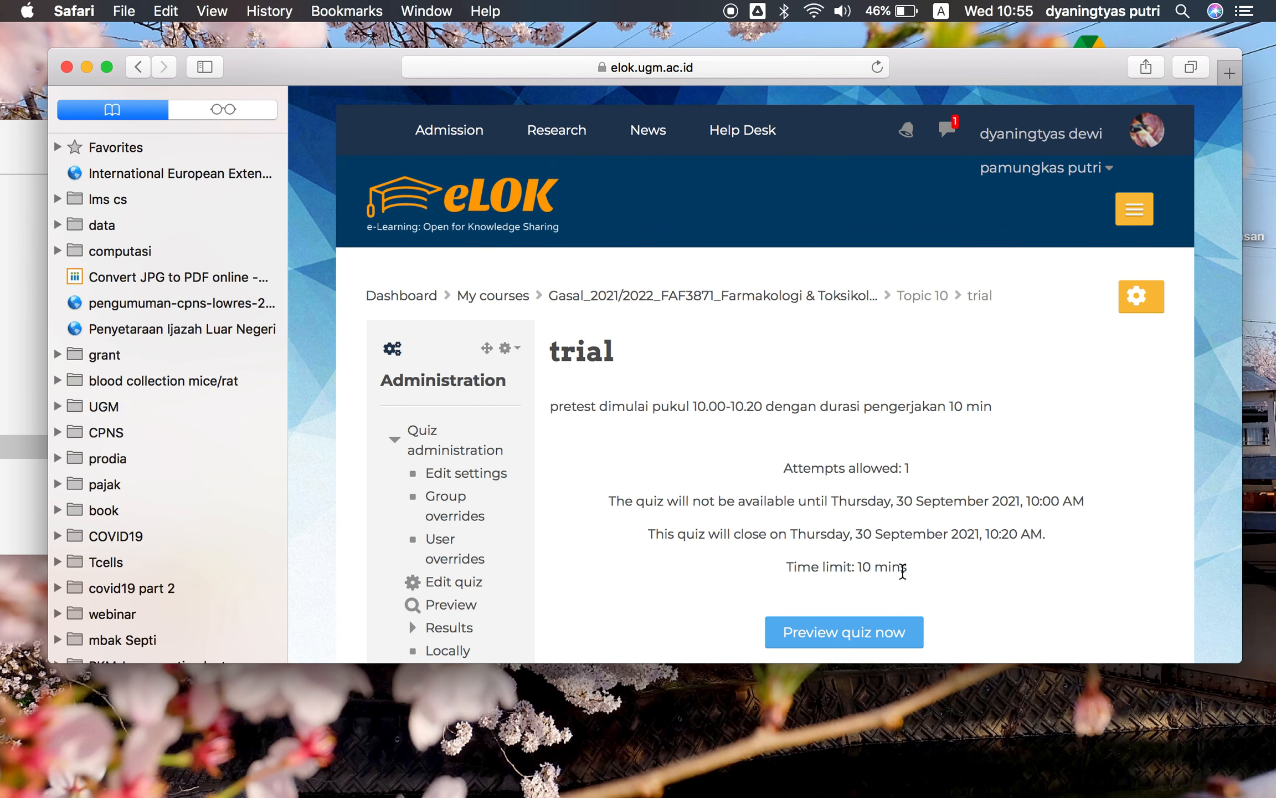
{"action": "left_click", "coordinate": [1134, 298]}
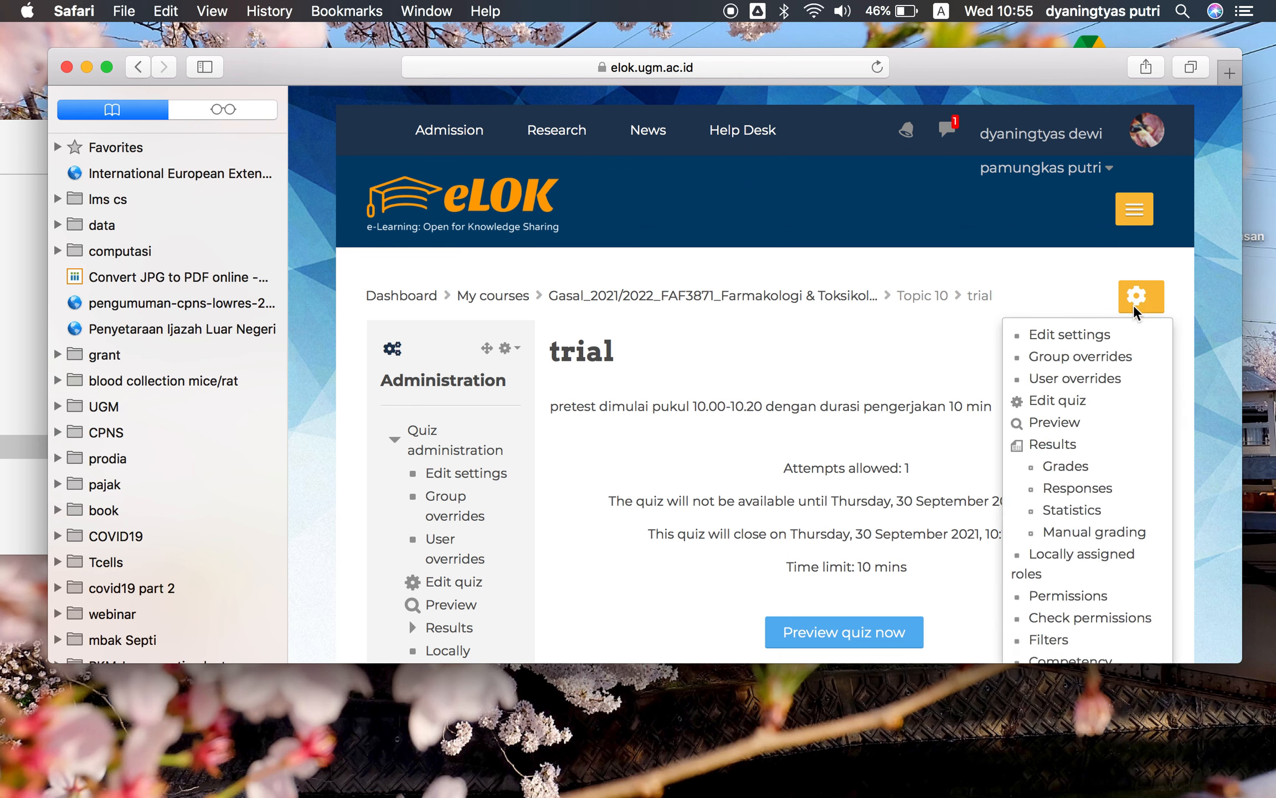
{"action": "left_click", "coordinate": [931, 391]}
{"action": "left_click", "coordinate": [1142, 302]}
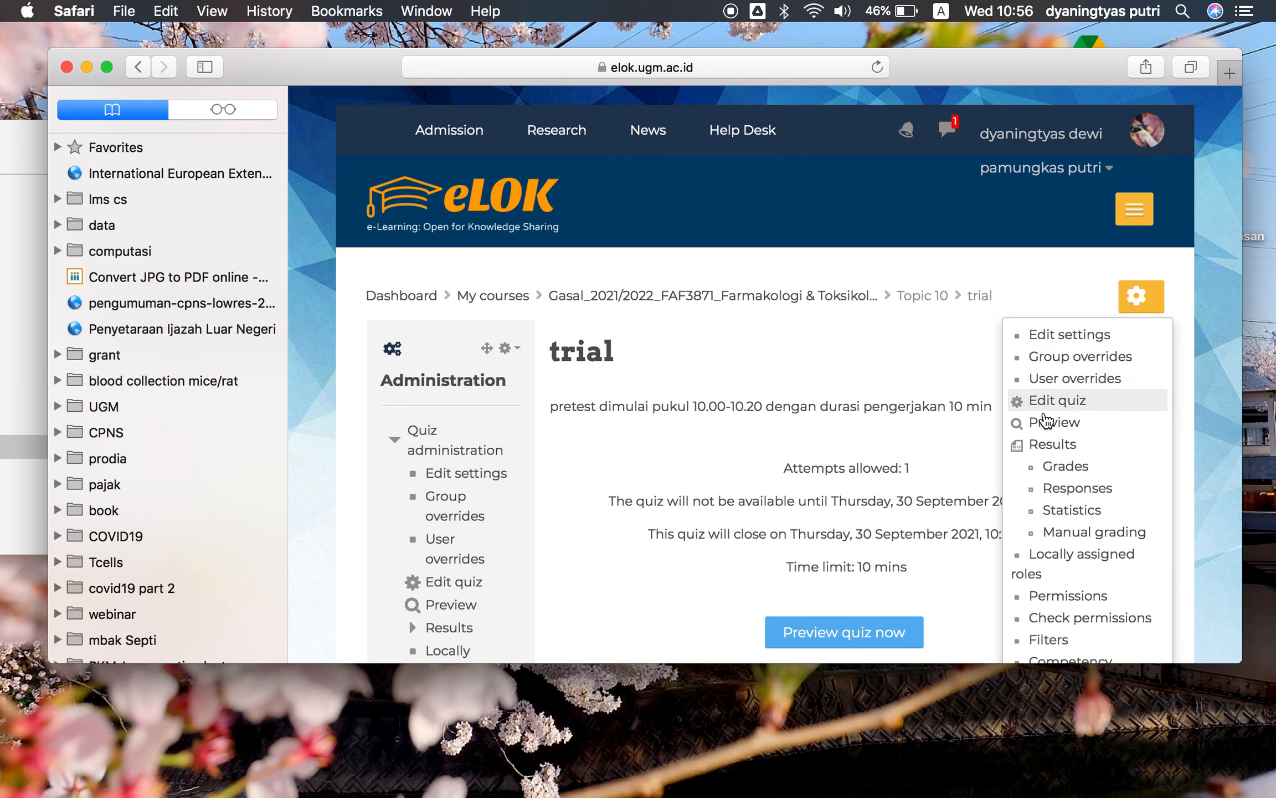
{"action": "left_click", "coordinate": [1046, 401]}
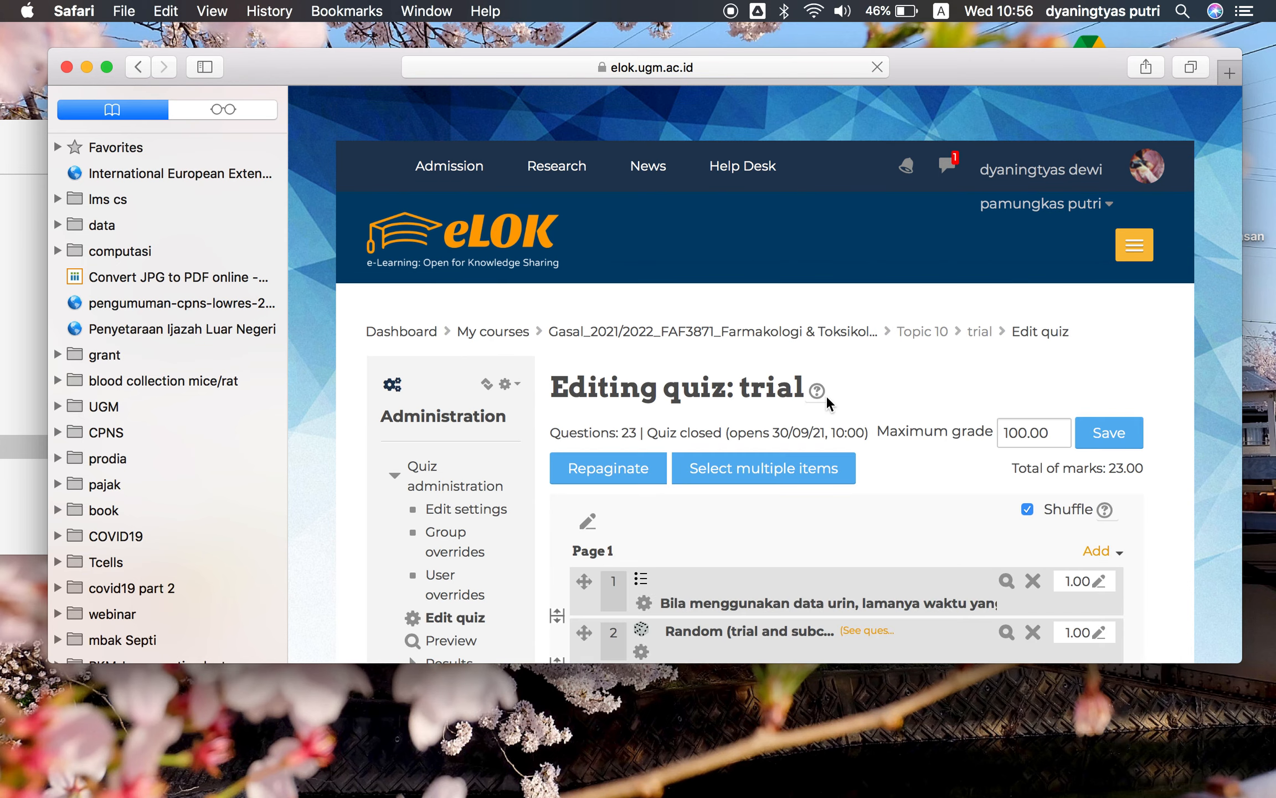
Remove the six questions on pages 7 to 9 from the quiz, confirming each removal
{"action": "scroll", "coordinate": [825, 395], "scroll_direction": "down", "scroll_amount": 15}
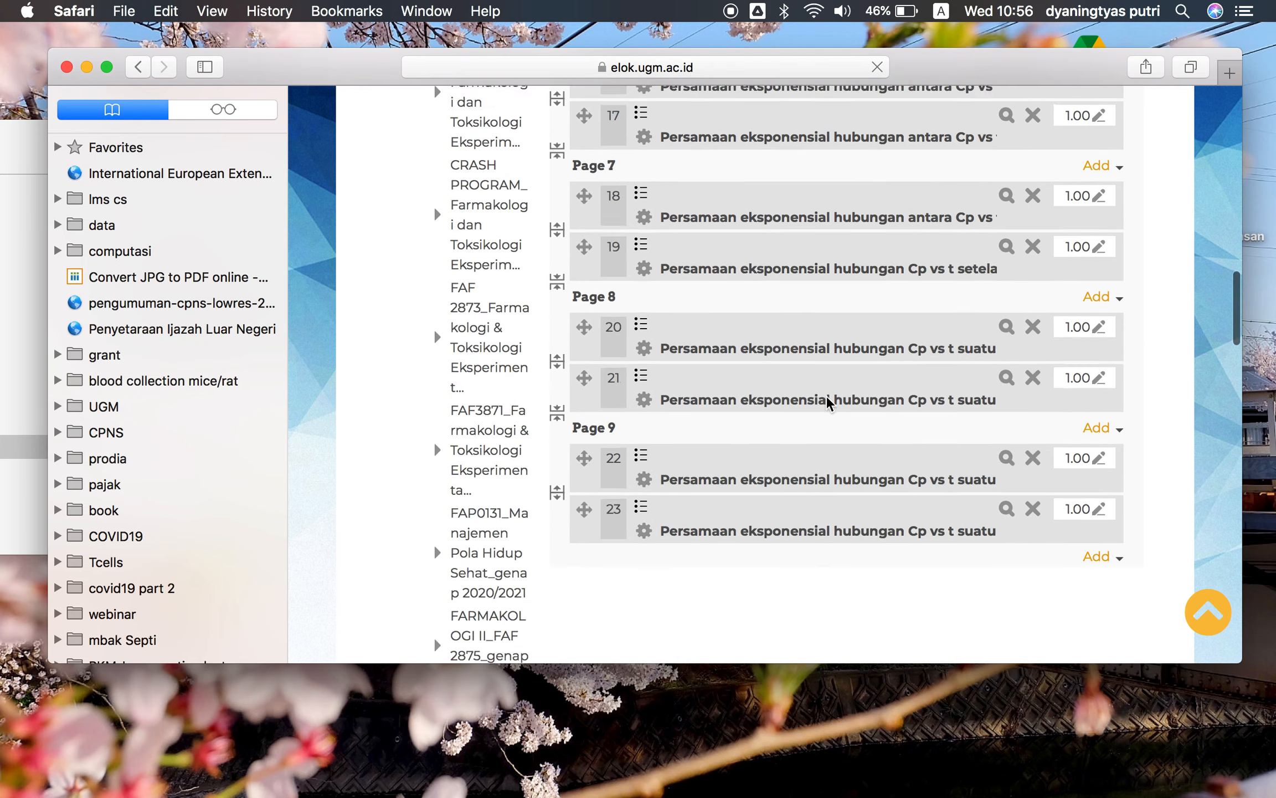
{"action": "scroll", "coordinate": [825, 395], "scroll_direction": "down", "scroll_amount": 5}
{"action": "scroll", "coordinate": [831, 398], "scroll_direction": "up", "scroll_amount": 2}
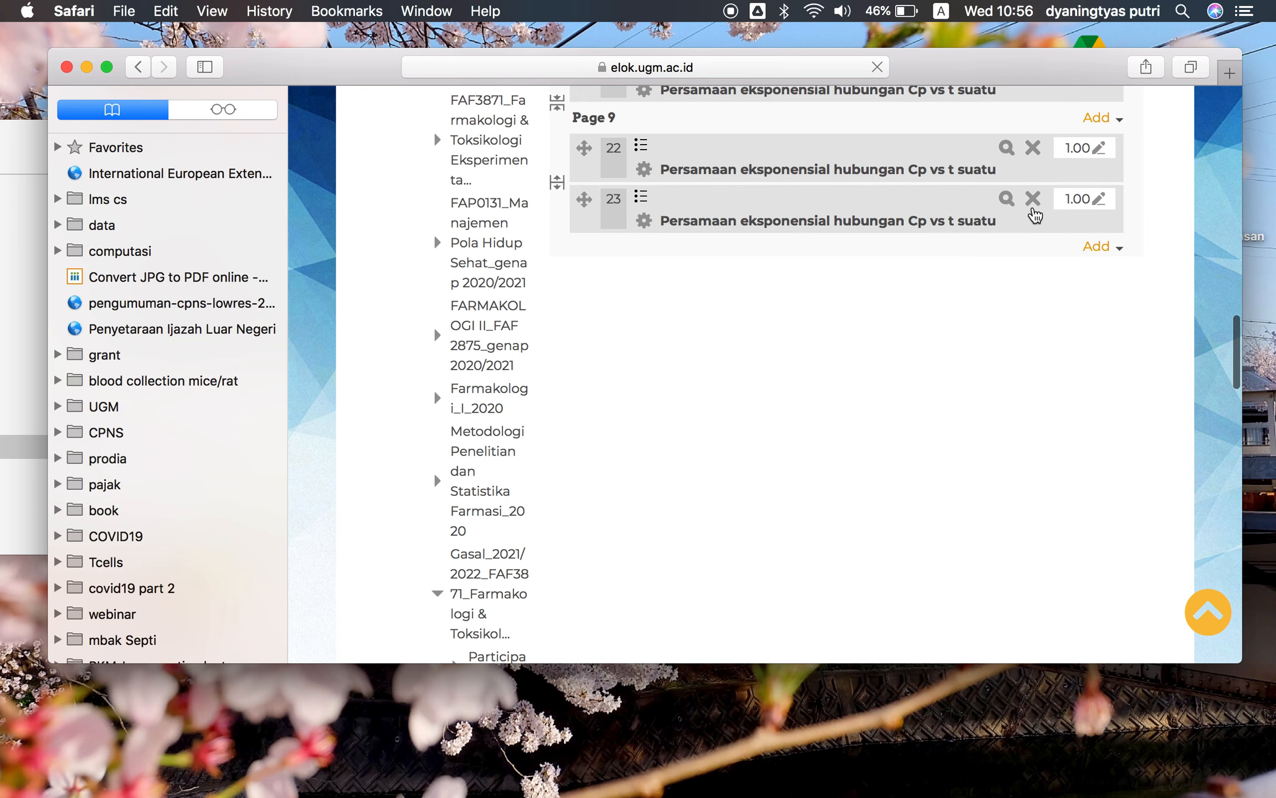
{"action": "left_click", "coordinate": [1033, 201]}
{"action": "left_click", "coordinate": [659, 493]}
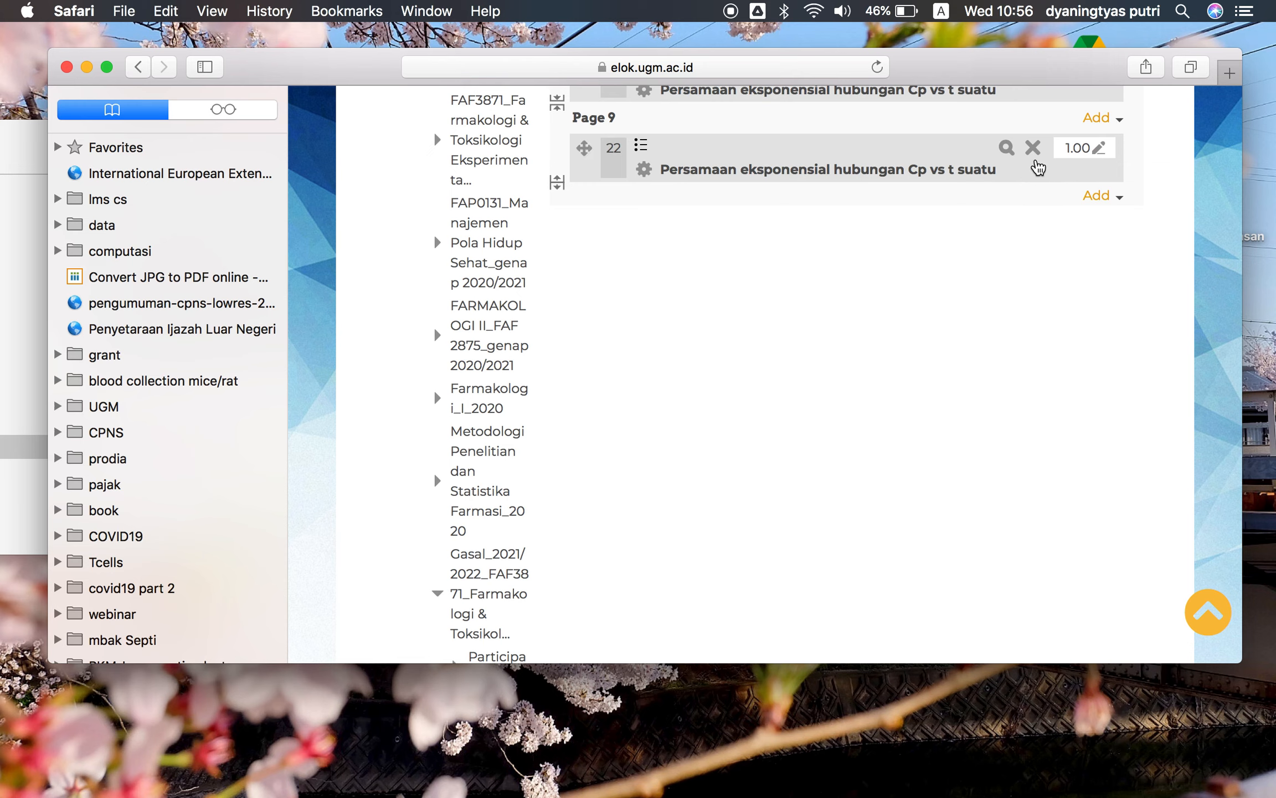
{"action": "left_click", "coordinate": [1033, 154]}
{"action": "left_click", "coordinate": [659, 480]}
{"action": "scroll", "coordinate": [940, 350], "scroll_direction": "up", "scroll_amount": 2}
{"action": "left_click", "coordinate": [1032, 379]}
{"action": "left_click", "coordinate": [662, 485]}
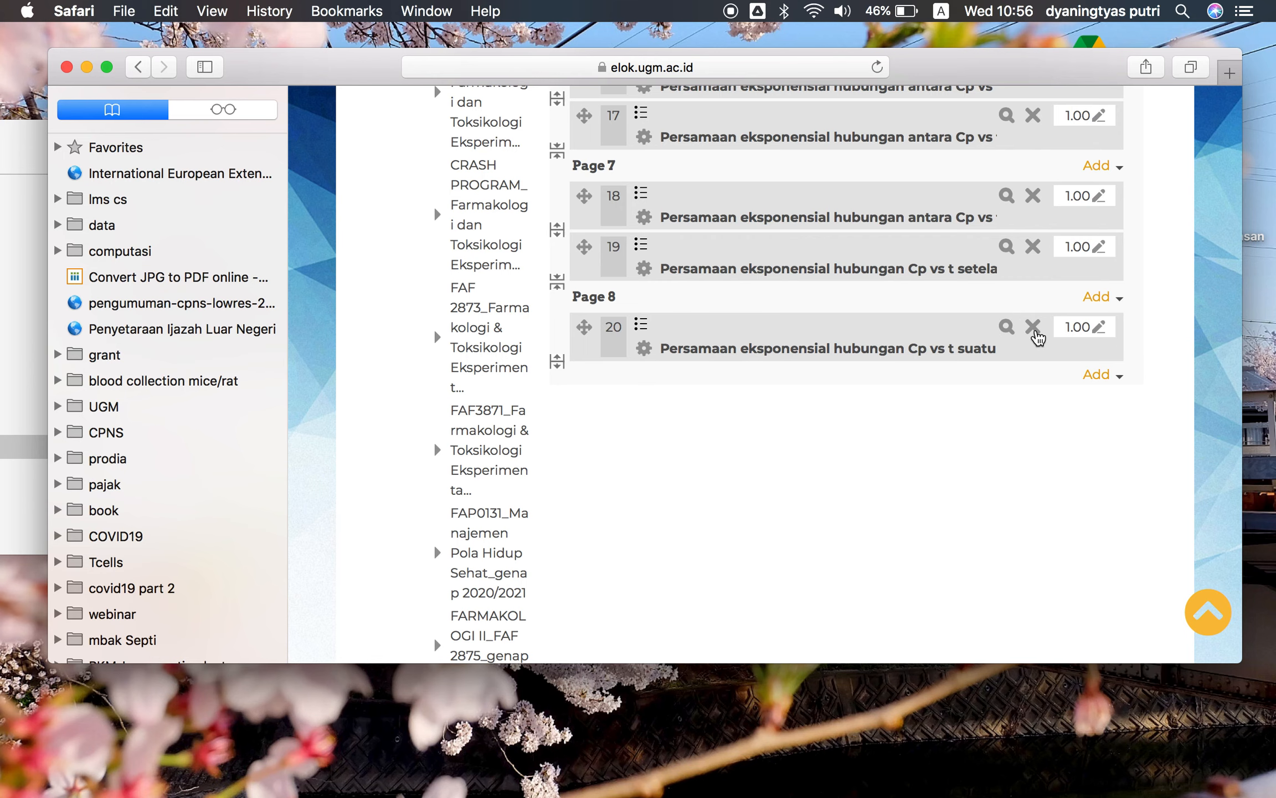
{"action": "left_click", "coordinate": [1033, 328]}
{"action": "left_click", "coordinate": [662, 485]}
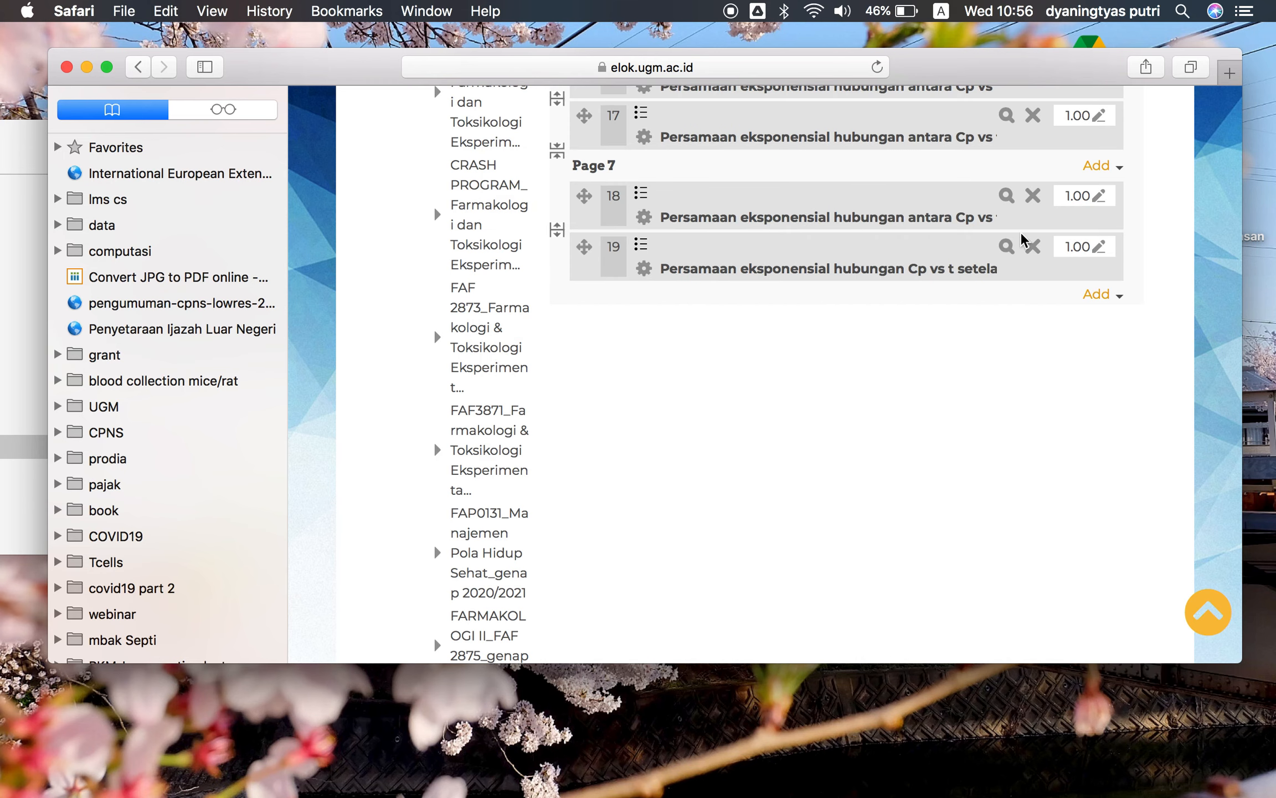
{"action": "left_click", "coordinate": [1031, 249]}
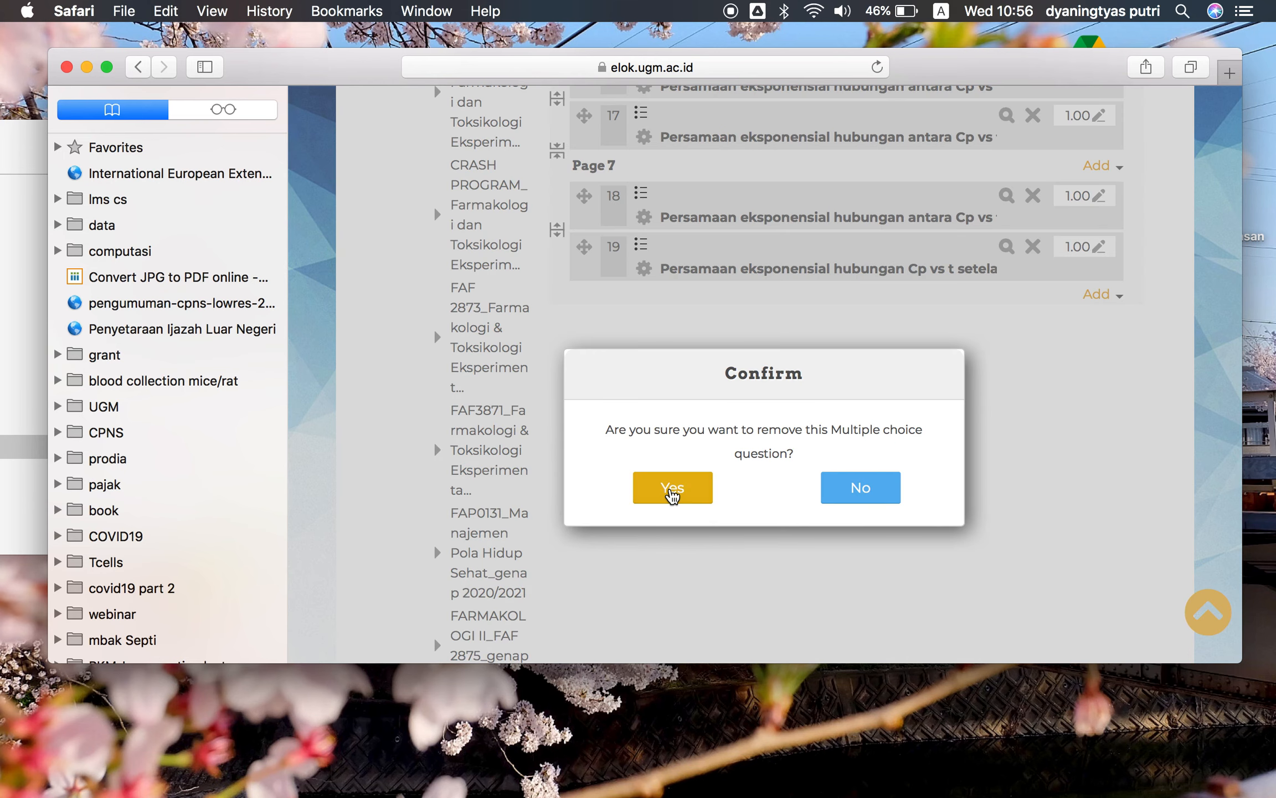
{"action": "left_click", "coordinate": [662, 486]}
{"action": "left_click", "coordinate": [1039, 195]}
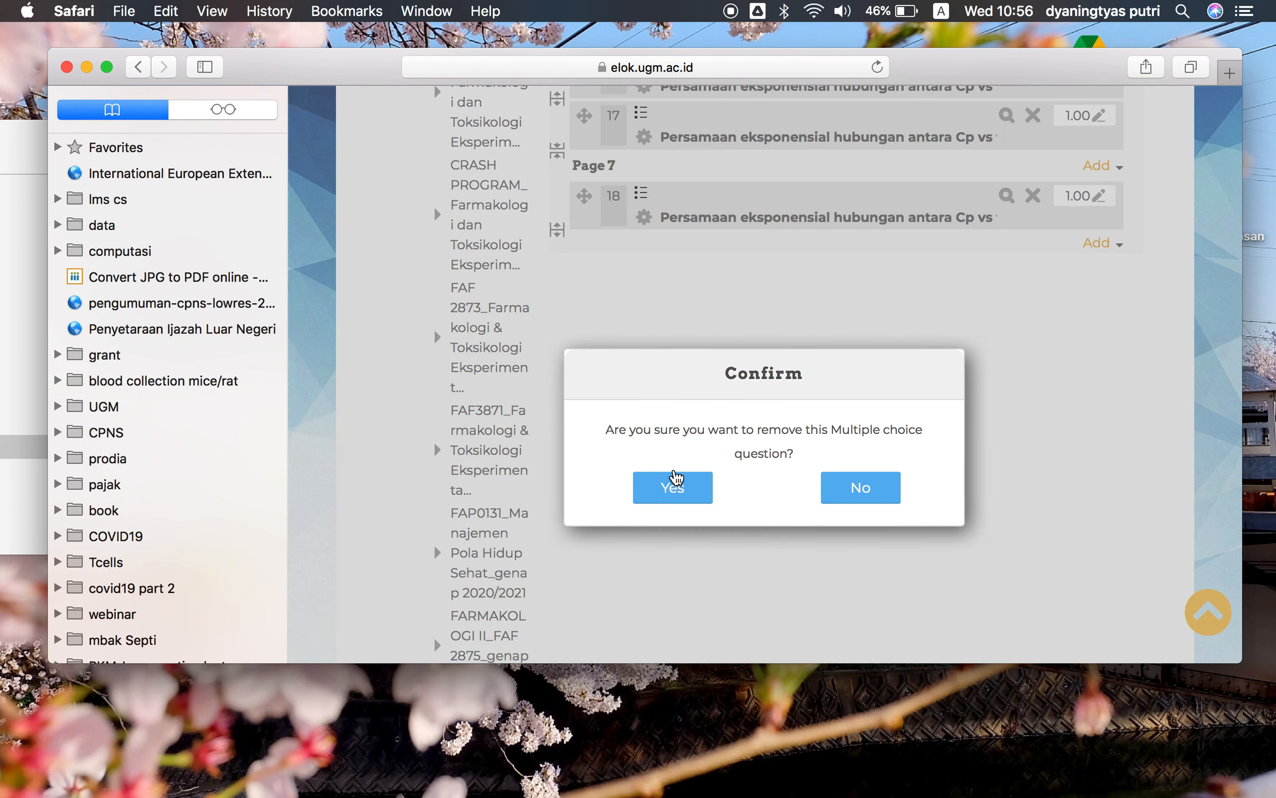
{"action": "left_click", "coordinate": [673, 488]}
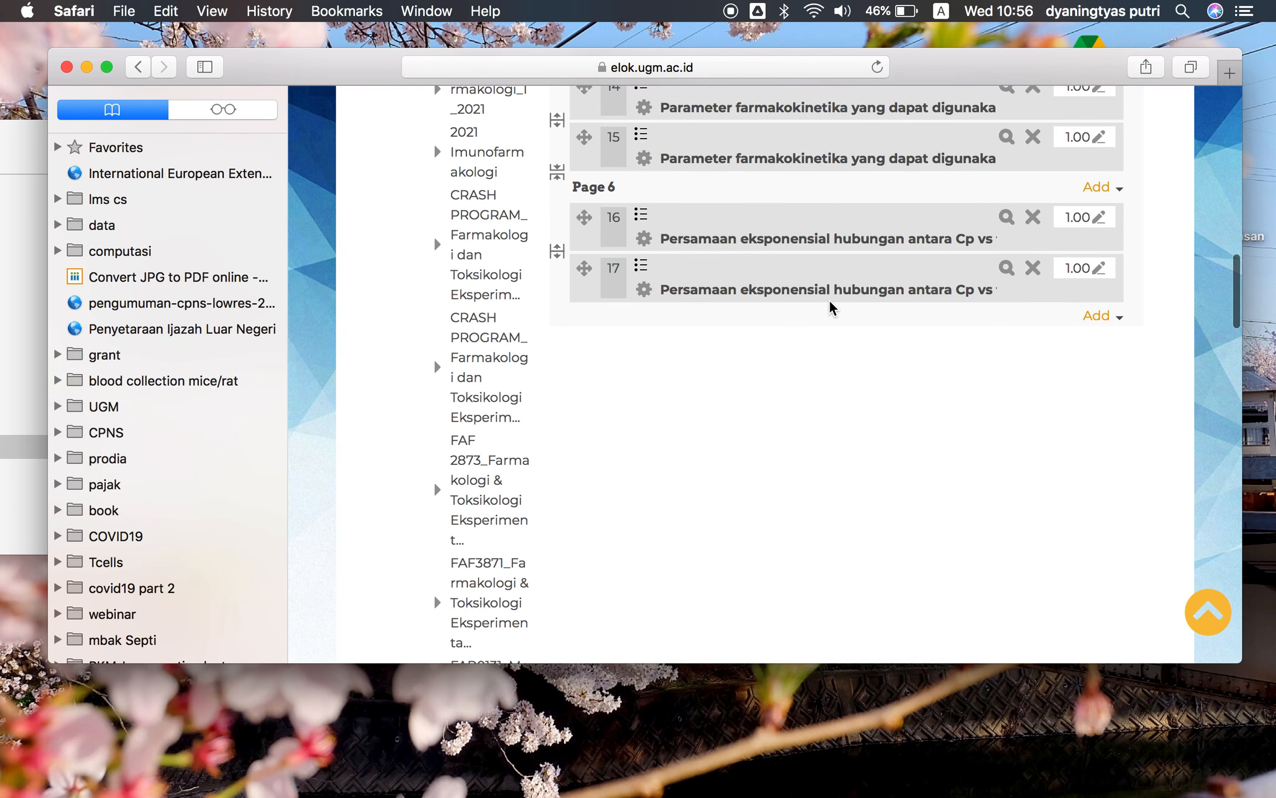
Remove questions 12 to 17 on pages 4 to 6 from the quiz, confirming each removal
{"action": "scroll", "coordinate": [1019, 244], "scroll_direction": "up", "scroll_amount": 5}
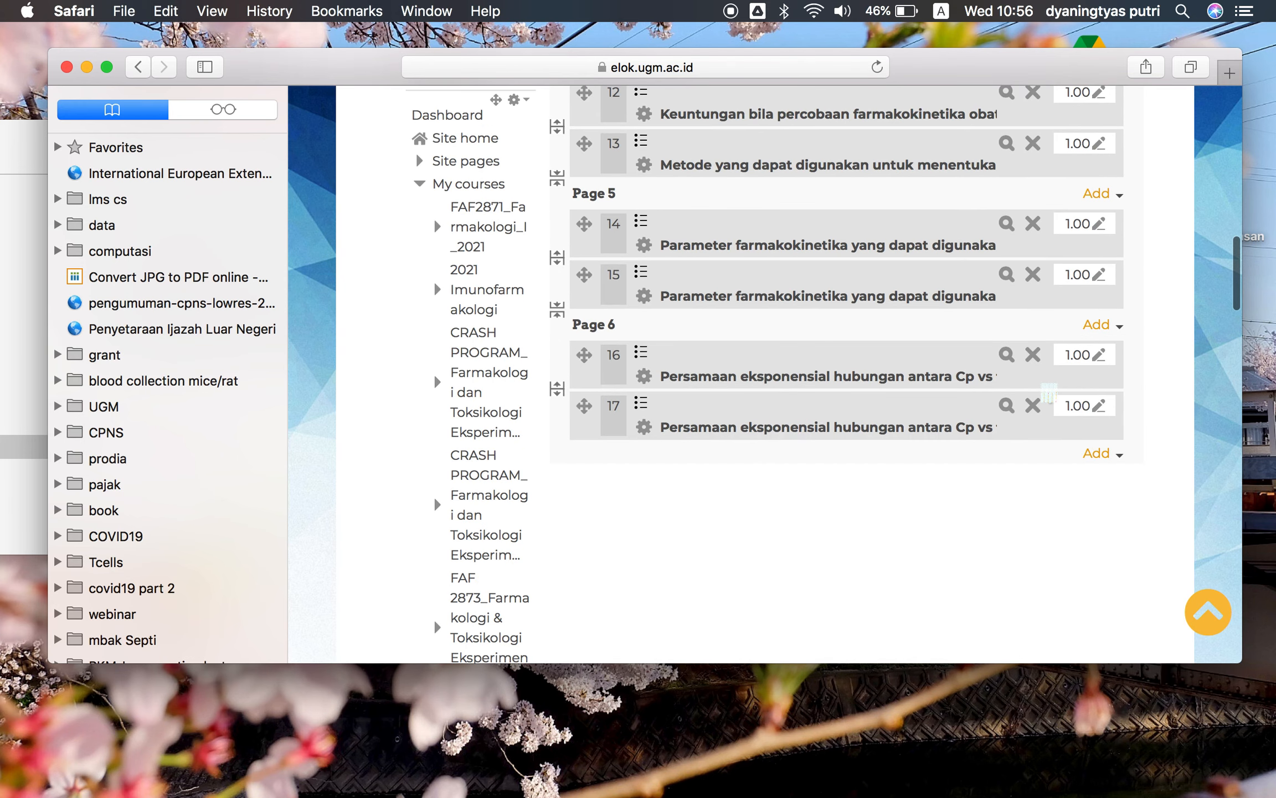
{"action": "left_click", "coordinate": [1038, 409]}
{"action": "left_click", "coordinate": [673, 489]}
{"action": "left_click", "coordinate": [1033, 354]}
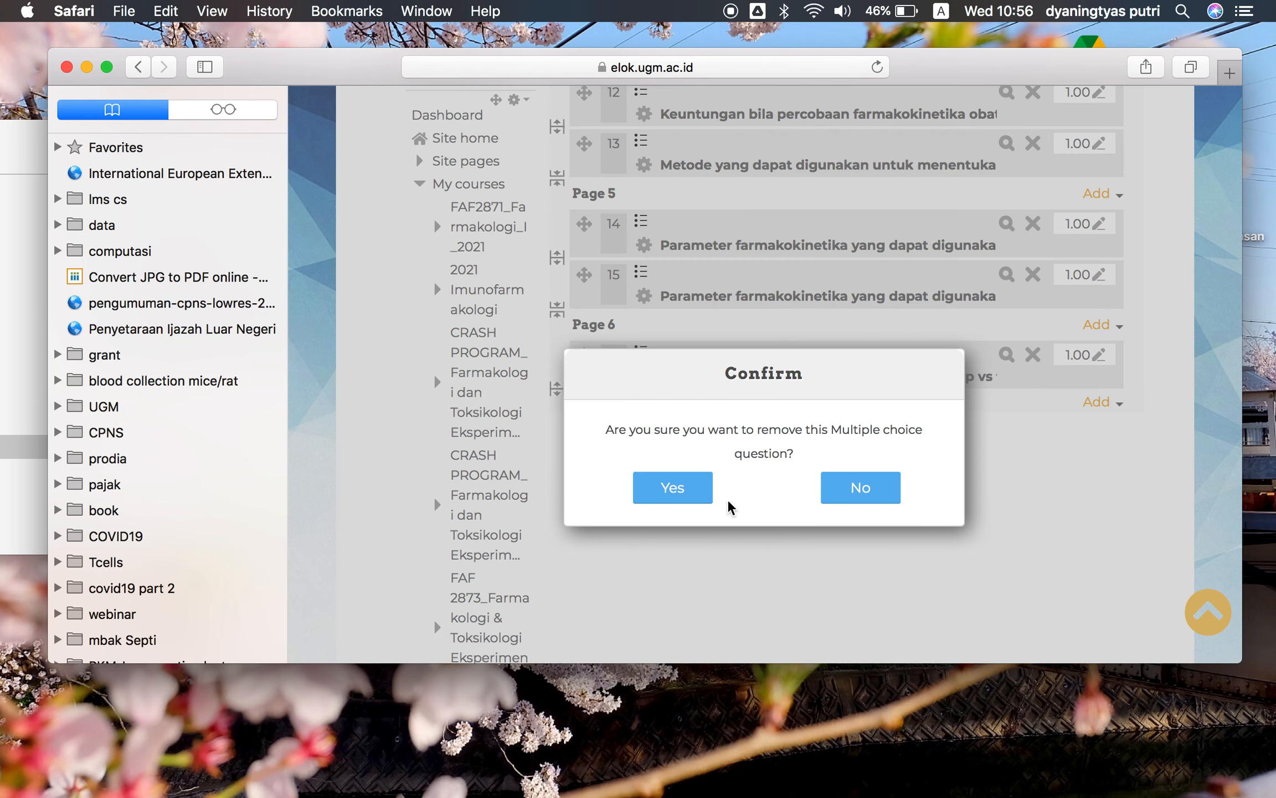
{"action": "left_click", "coordinate": [673, 487]}
{"action": "left_click", "coordinate": [1035, 277]}
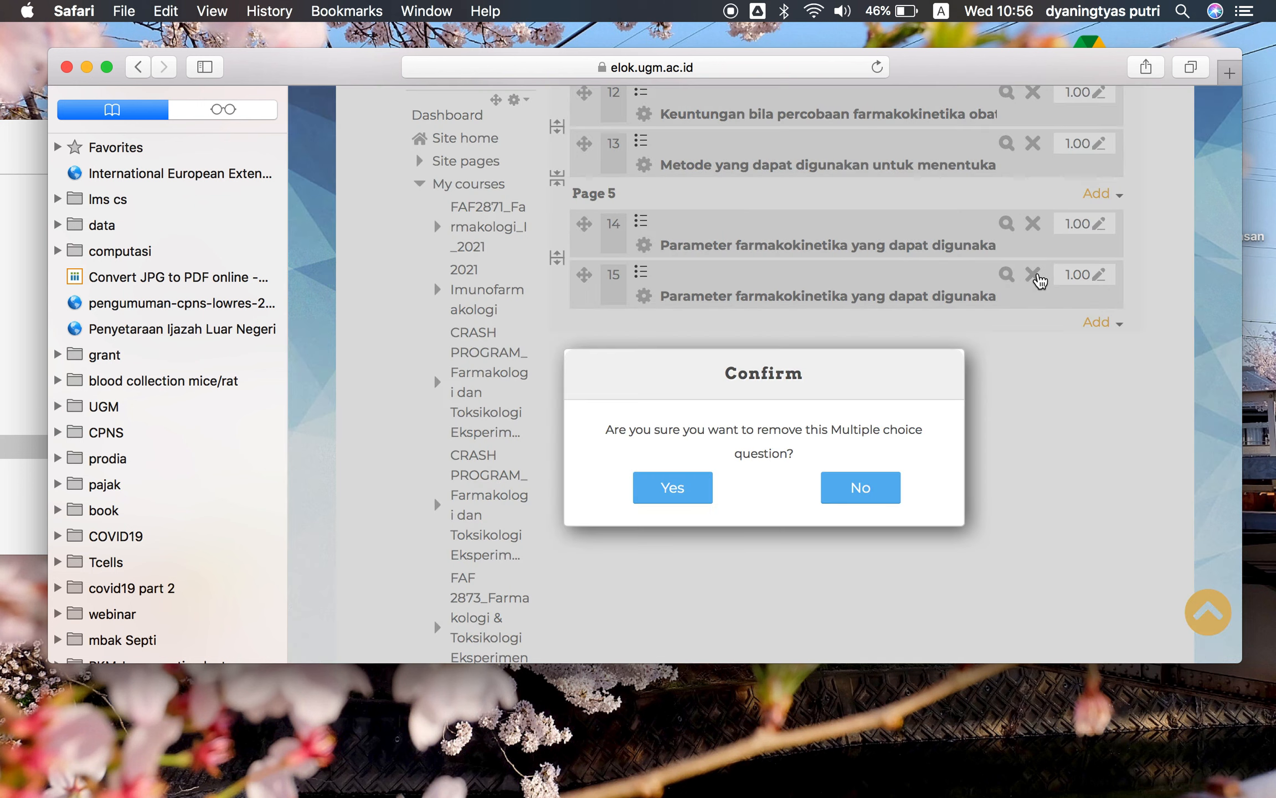
{"action": "left_click", "coordinate": [682, 490]}
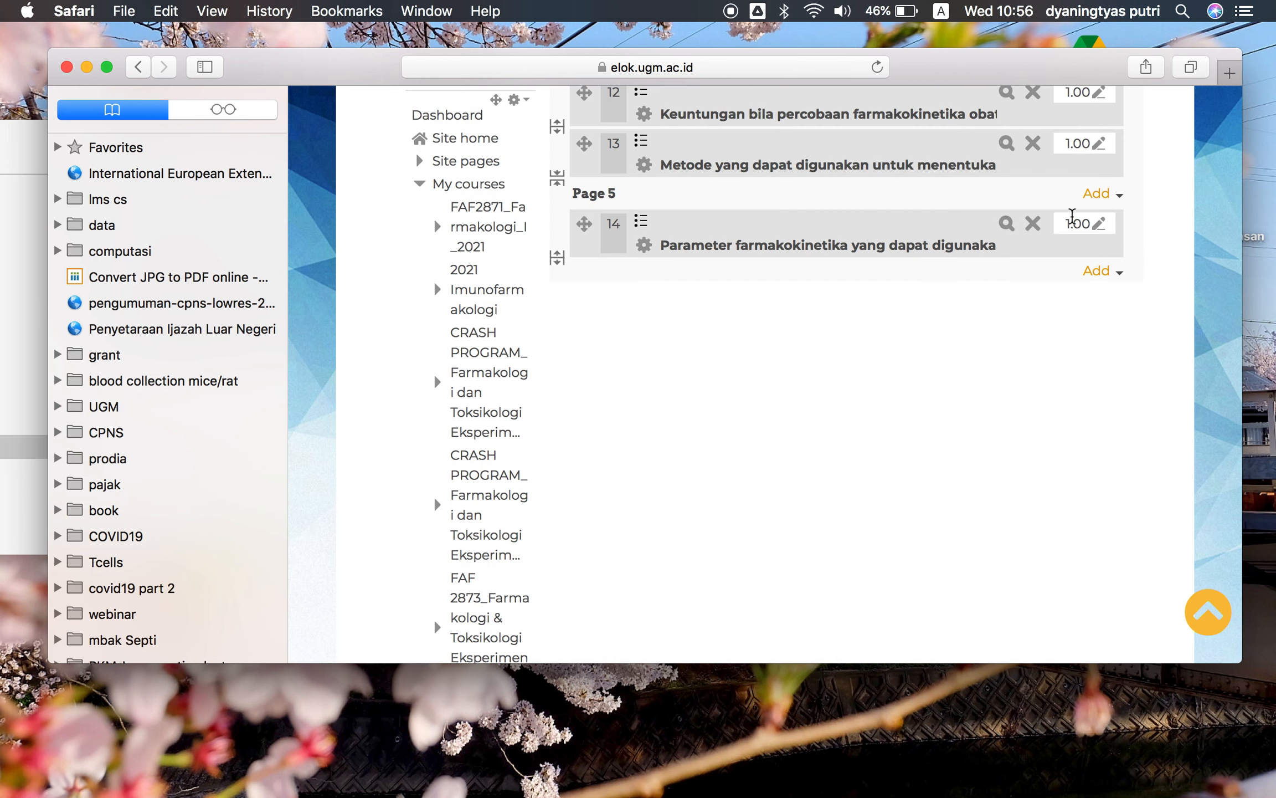
{"action": "left_click", "coordinate": [1033, 227]}
{"action": "left_click", "coordinate": [685, 484]}
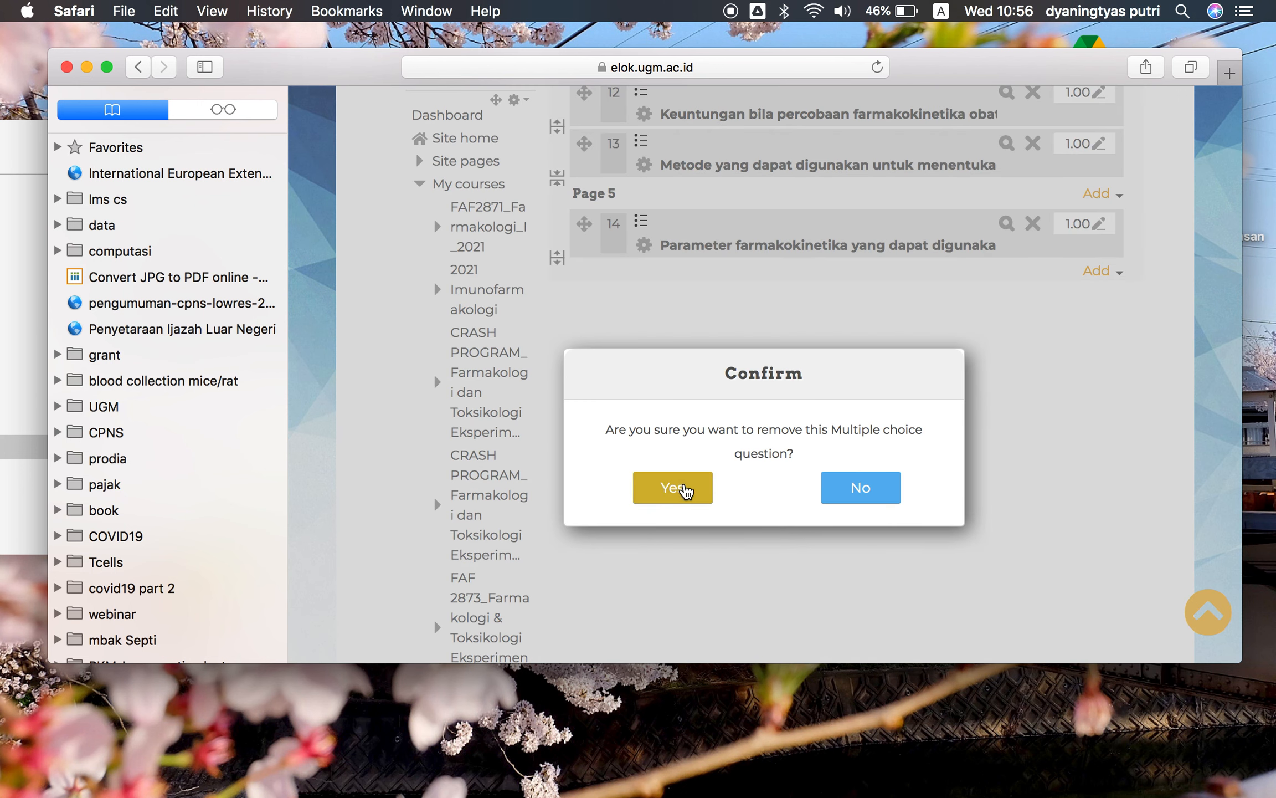
{"action": "scroll", "coordinate": [789, 401], "scroll_direction": "up", "scroll_amount": 3}
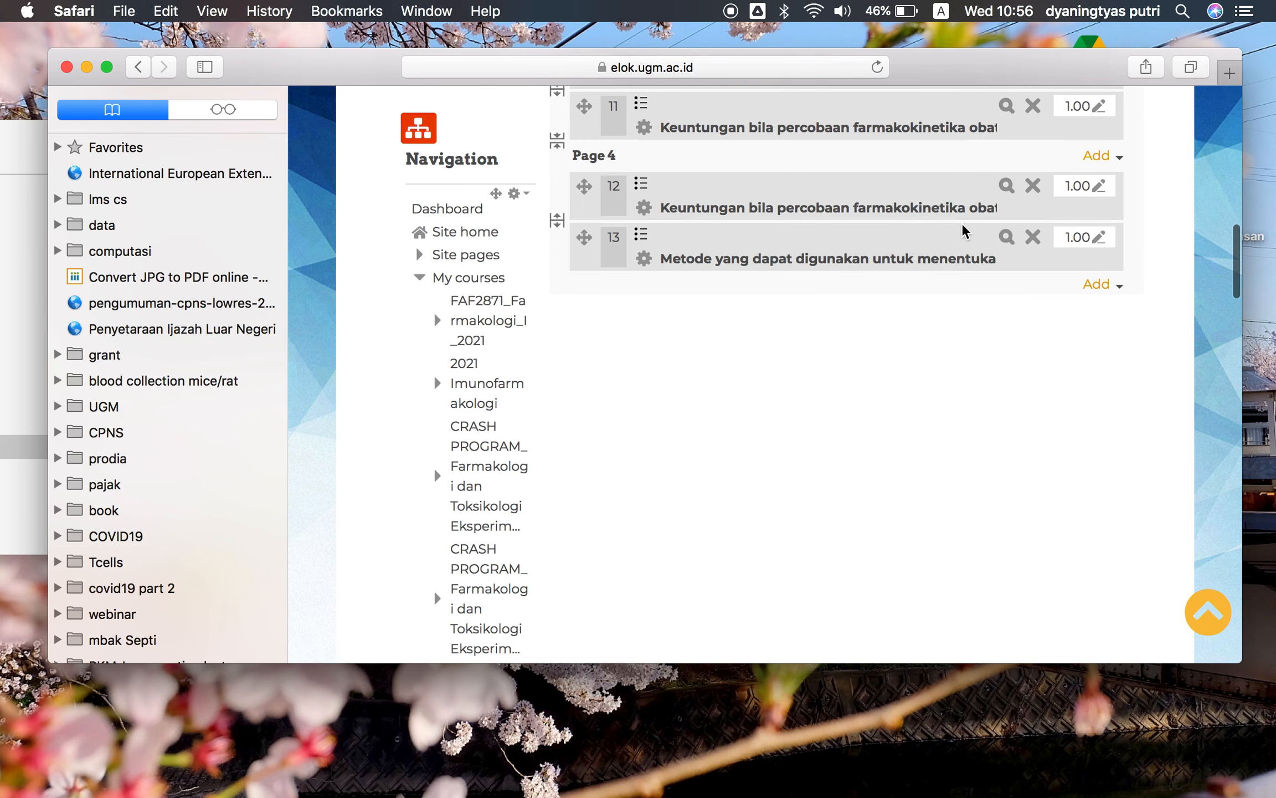
{"action": "left_click", "coordinate": [1033, 237]}
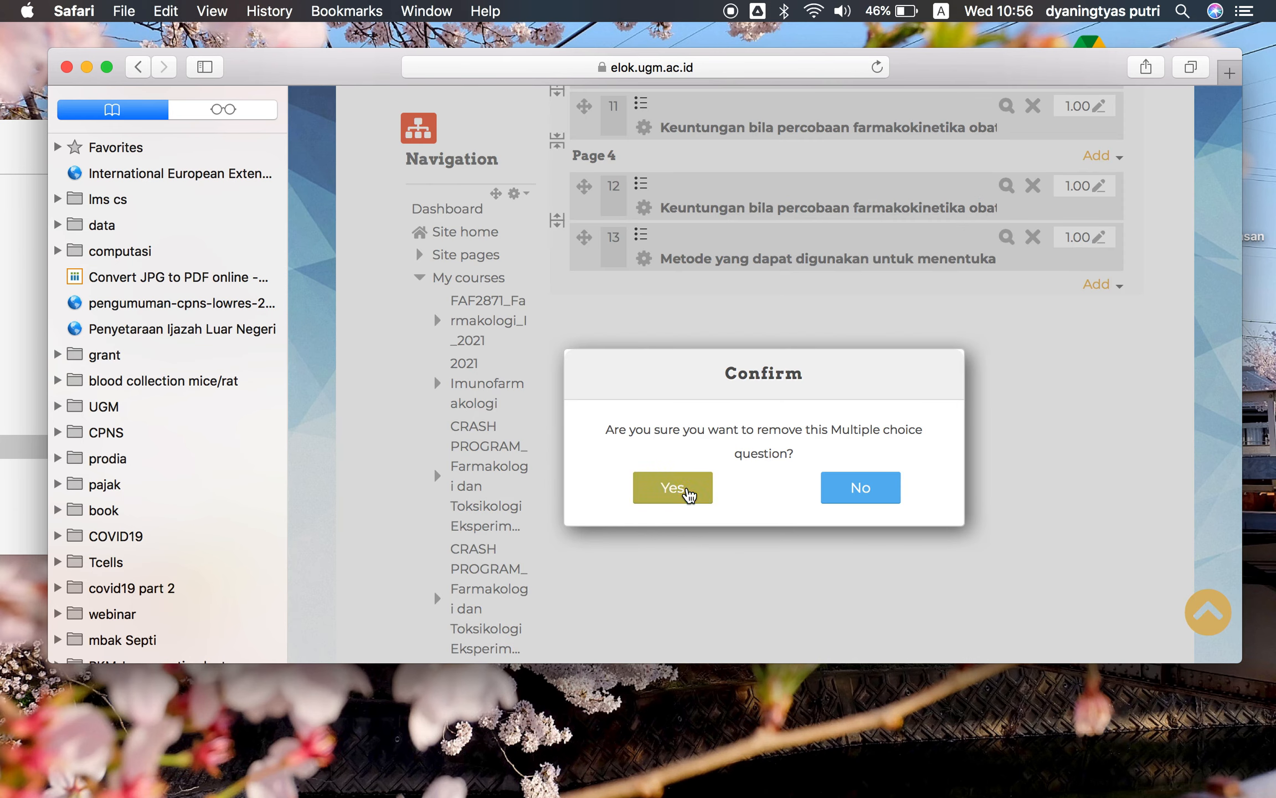
{"action": "left_click", "coordinate": [687, 490]}
{"action": "left_click", "coordinate": [1033, 186]}
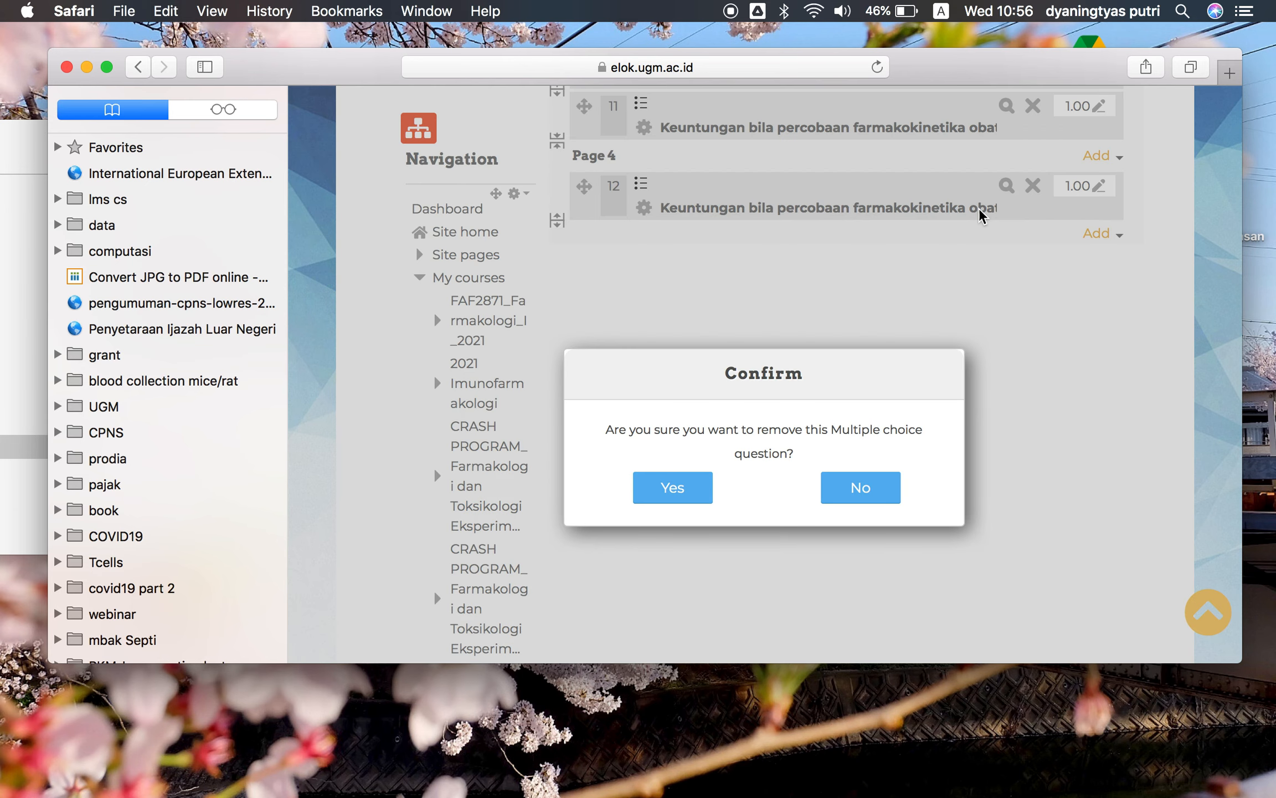
{"action": "left_click", "coordinate": [861, 361]}
{"action": "left_click", "coordinate": [677, 489]}
{"action": "left_click", "coordinate": [677, 489]}
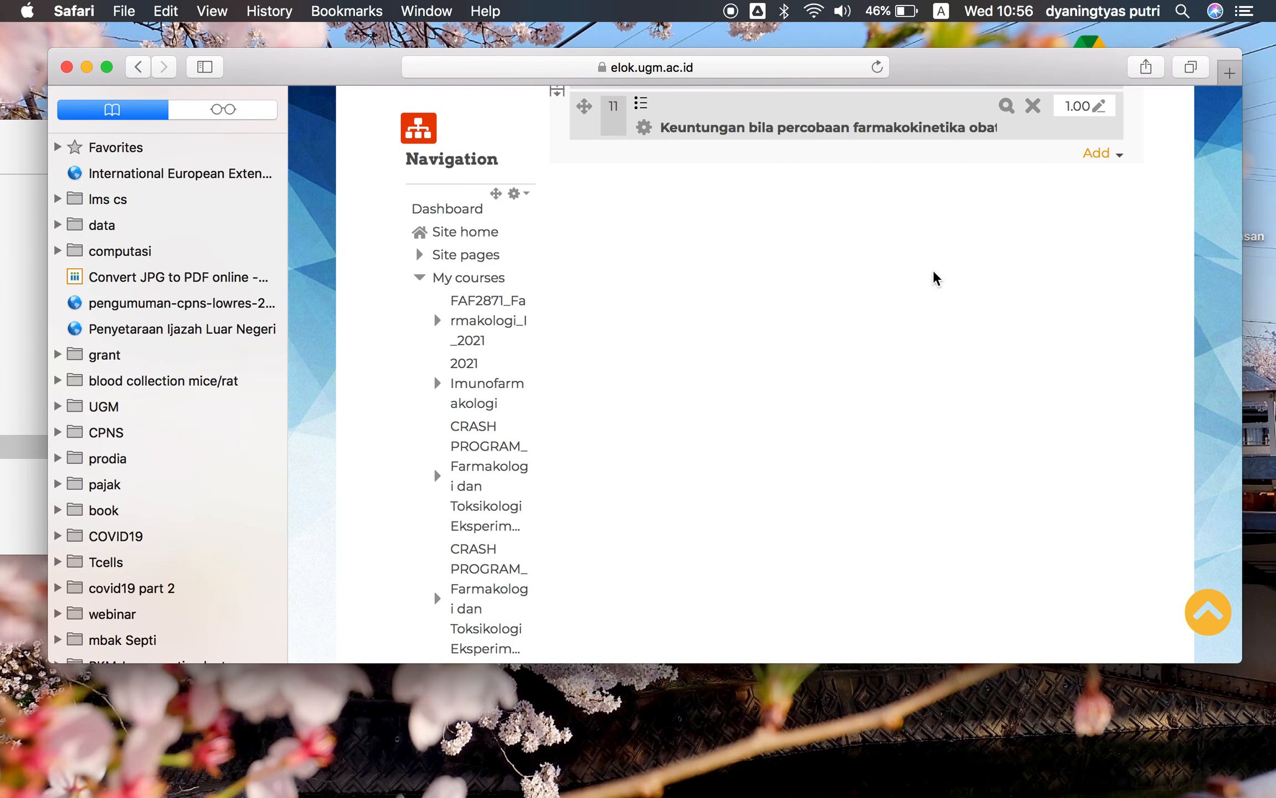
Remove the four non-random questions 8 to 11 on pages 2 and 3 from the quiz, confirming each removal
{"action": "scroll", "coordinate": [1000, 197], "scroll_direction": "up", "scroll_amount": 5}
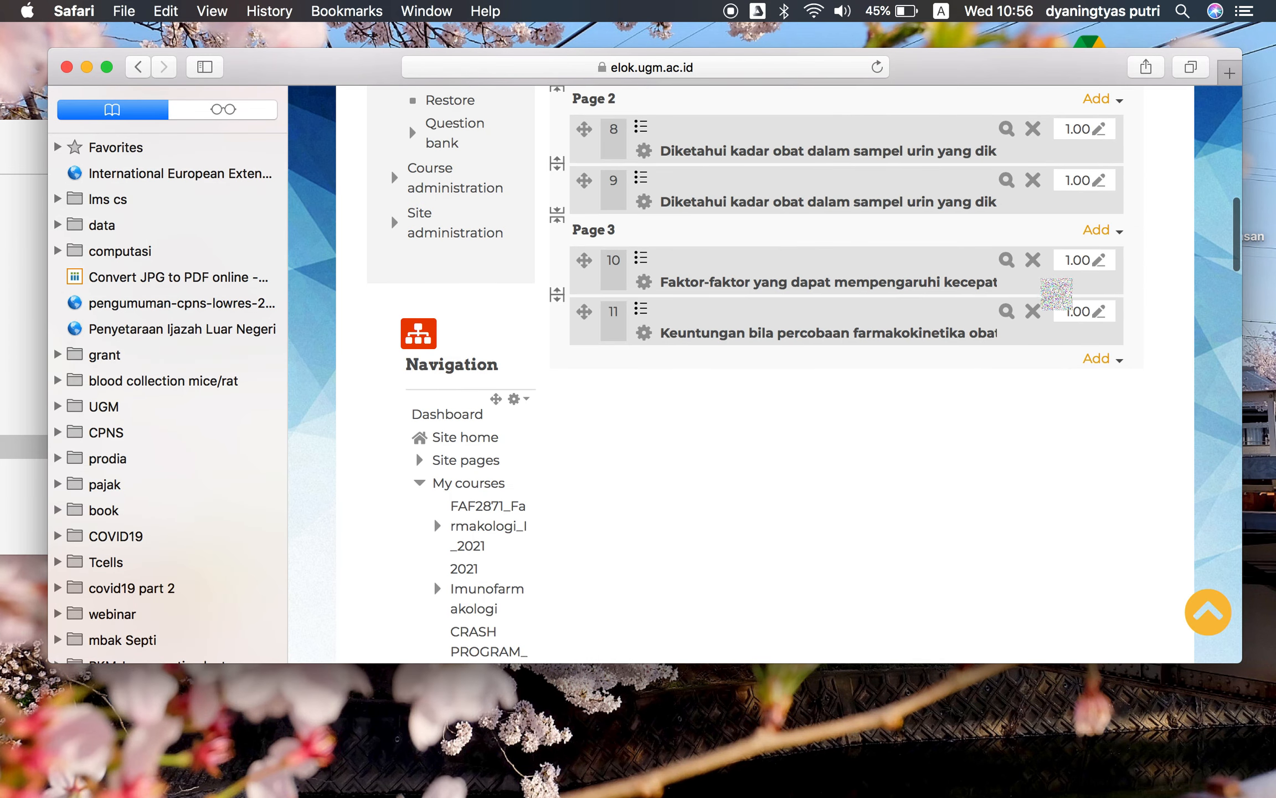
{"action": "scroll", "coordinate": [1006, 199], "scroll_direction": "up", "scroll_amount": 6}
{"action": "scroll", "coordinate": [1035, 292], "scroll_direction": "down", "scroll_amount": 2}
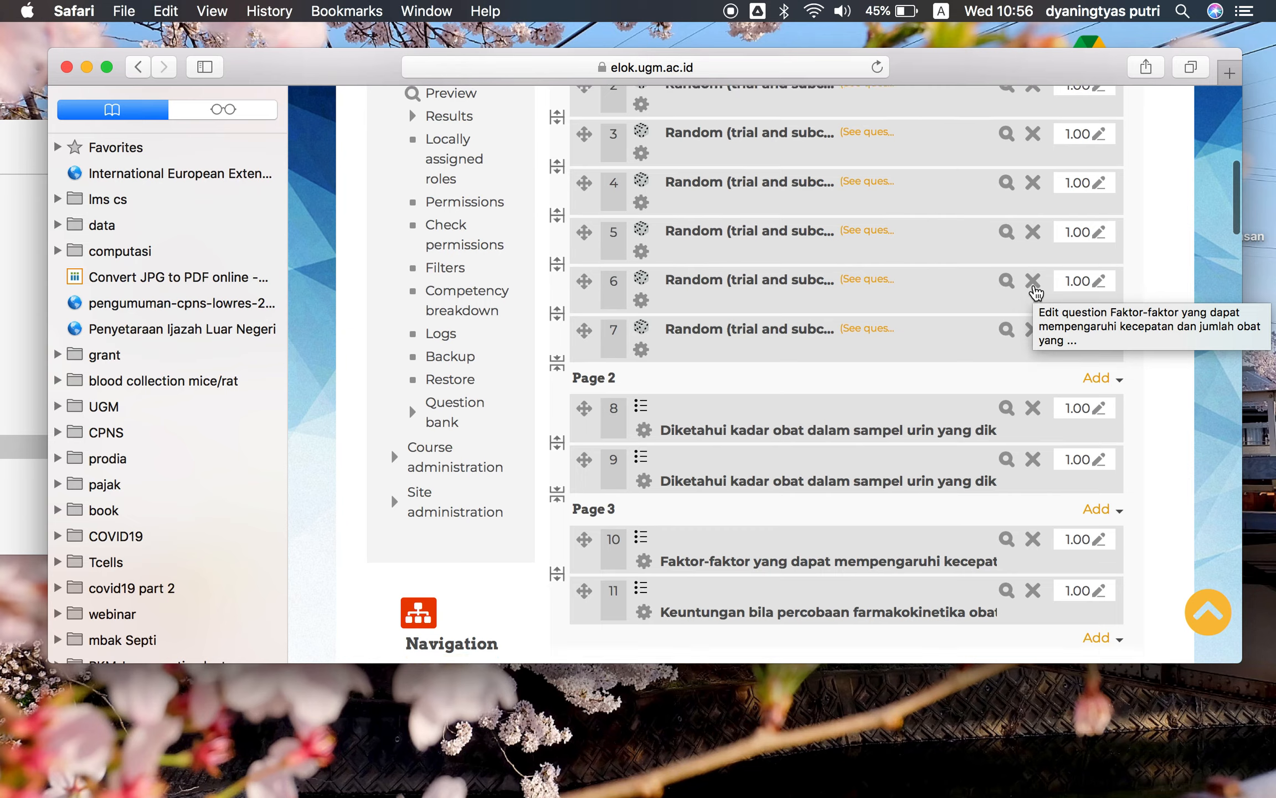
{"action": "scroll", "coordinate": [1036, 292], "scroll_direction": "up", "scroll_amount": 5}
{"action": "scroll", "coordinate": [1035, 292], "scroll_direction": "down", "scroll_amount": 3}
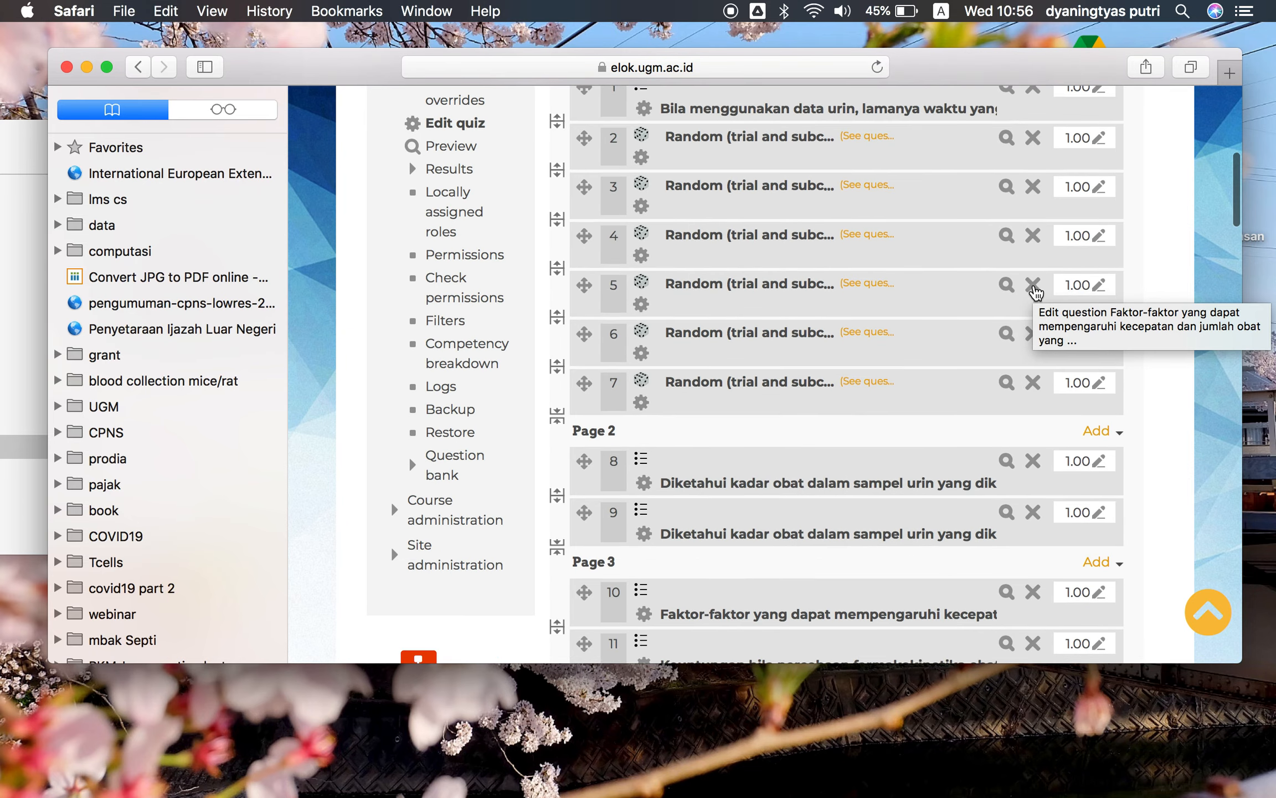
{"action": "scroll", "coordinate": [1035, 292], "scroll_direction": "down", "scroll_amount": 2}
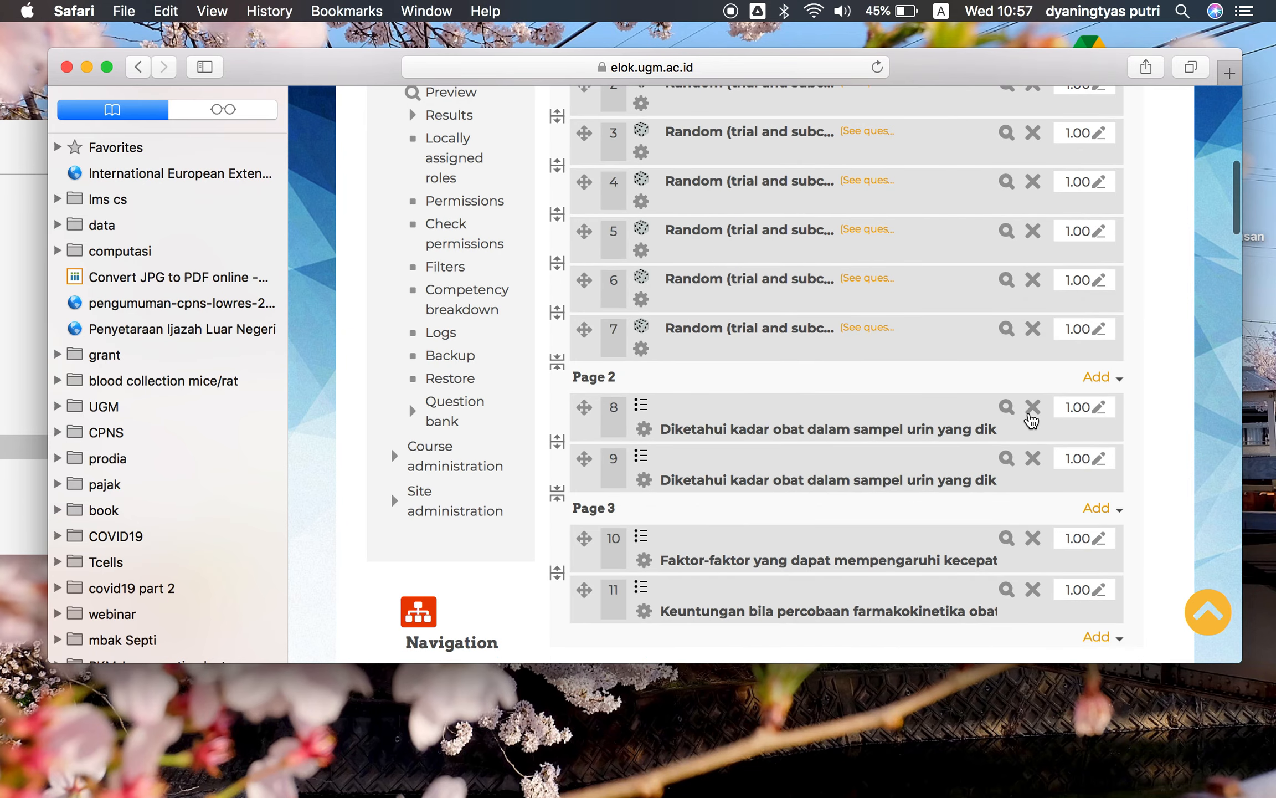
{"action": "left_click", "coordinate": [1031, 411]}
{"action": "left_click", "coordinate": [639, 500]}
{"action": "left_click", "coordinate": [1031, 409]}
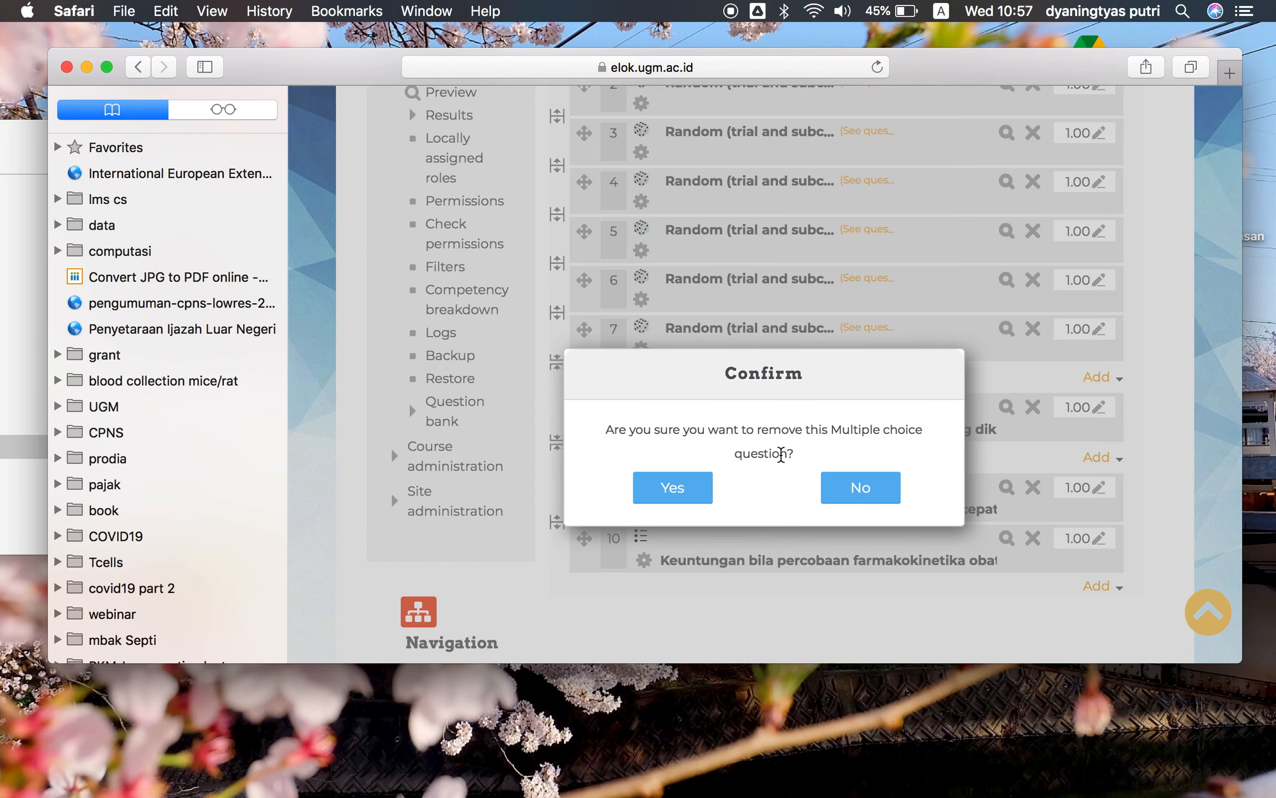
{"action": "left_click", "coordinate": [674, 497]}
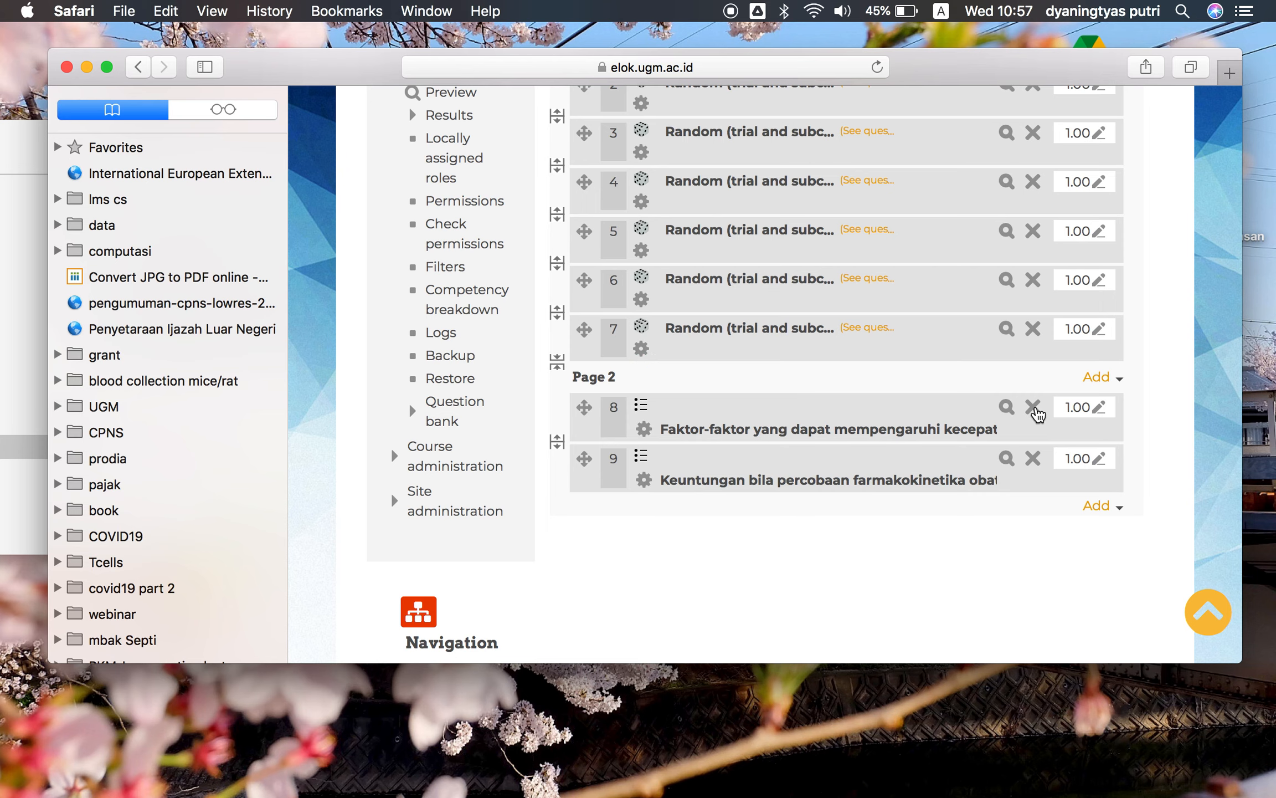
{"action": "left_click", "coordinate": [1033, 410]}
{"action": "left_click", "coordinate": [703, 491]}
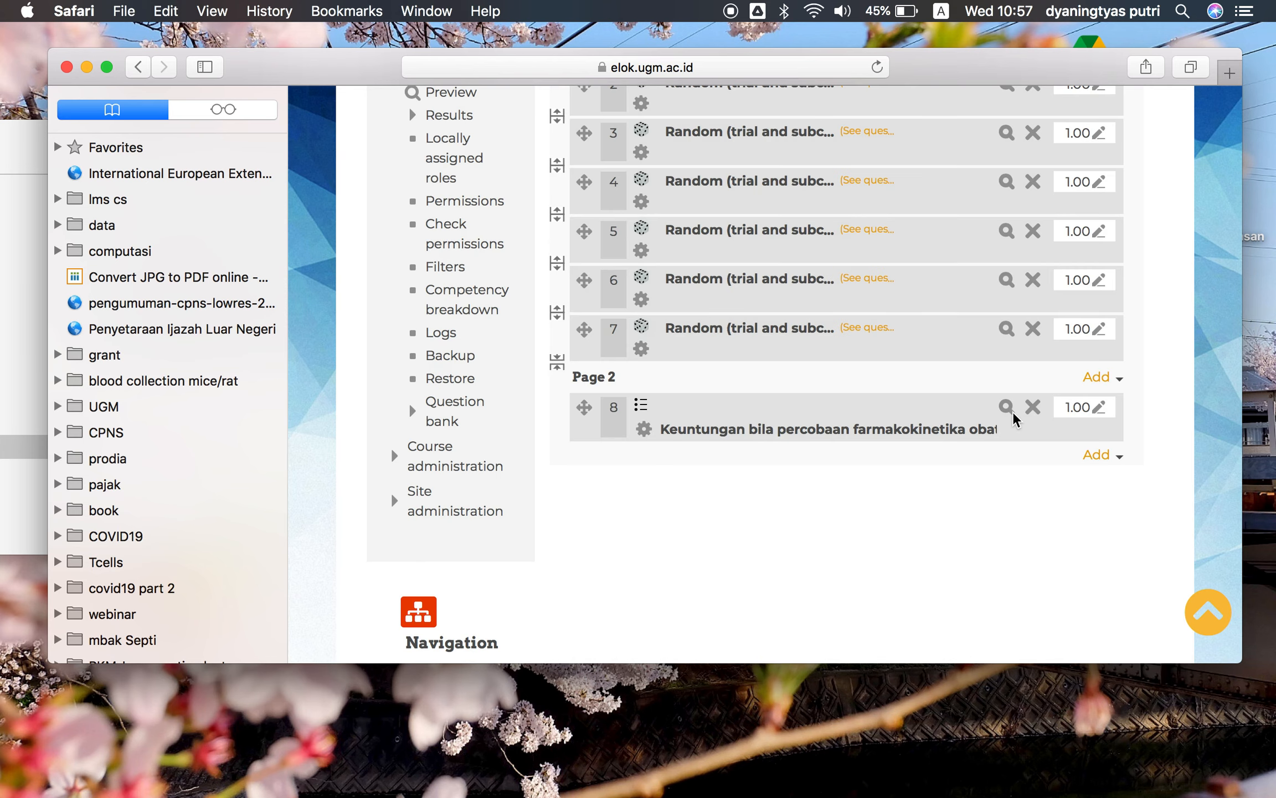
{"action": "left_click", "coordinate": [1033, 410]}
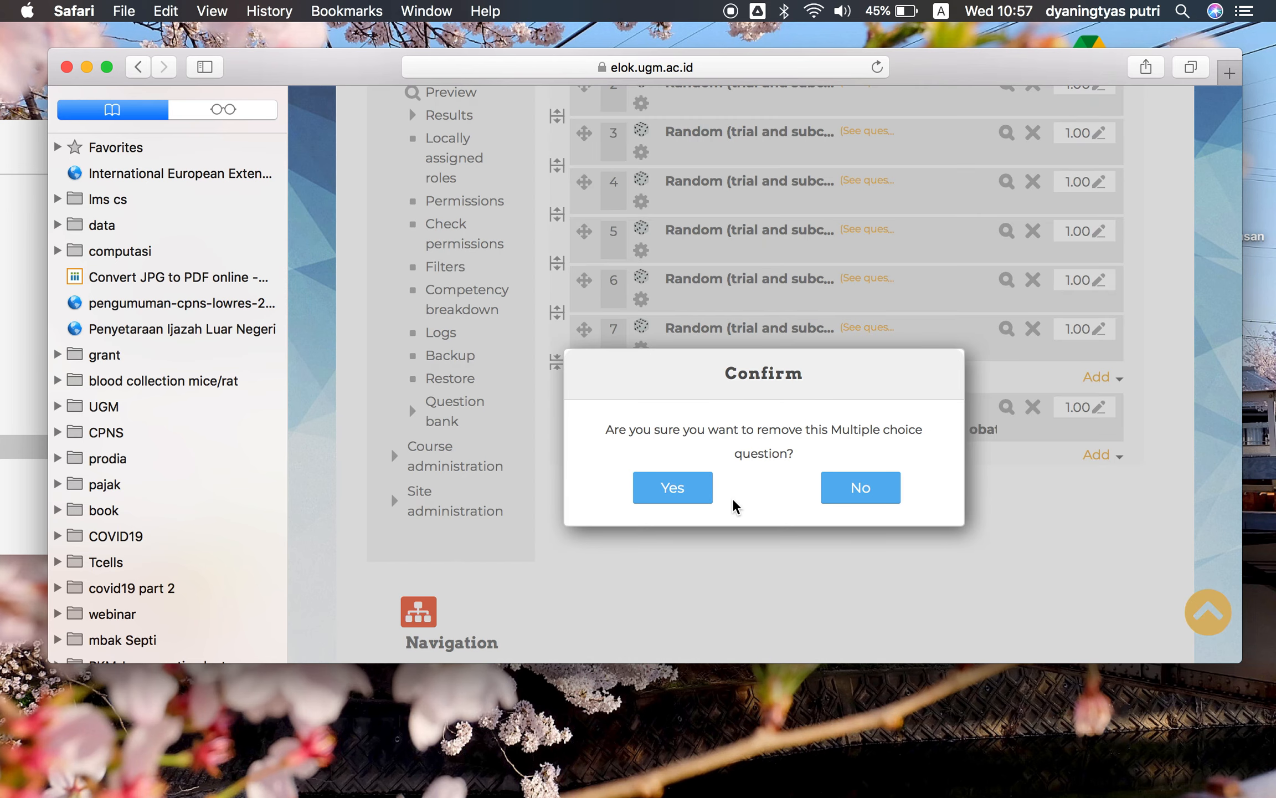
{"action": "left_click", "coordinate": [669, 501]}
Remove the non-random question 1 on page 1 from the quiz, confirming the removal
{"action": "scroll", "coordinate": [835, 393], "scroll_direction": "up", "scroll_amount": 2}
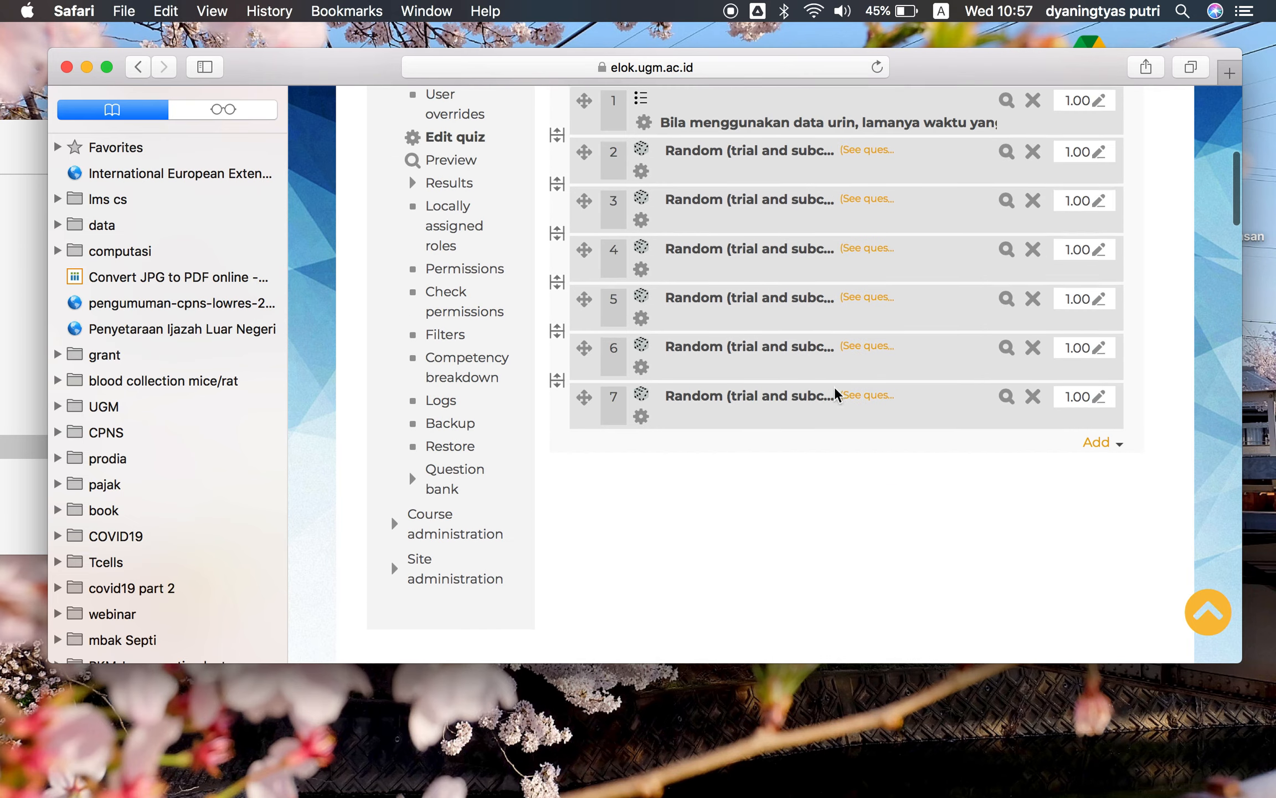
{"action": "scroll", "coordinate": [737, 253], "scroll_direction": "up", "scroll_amount": 3}
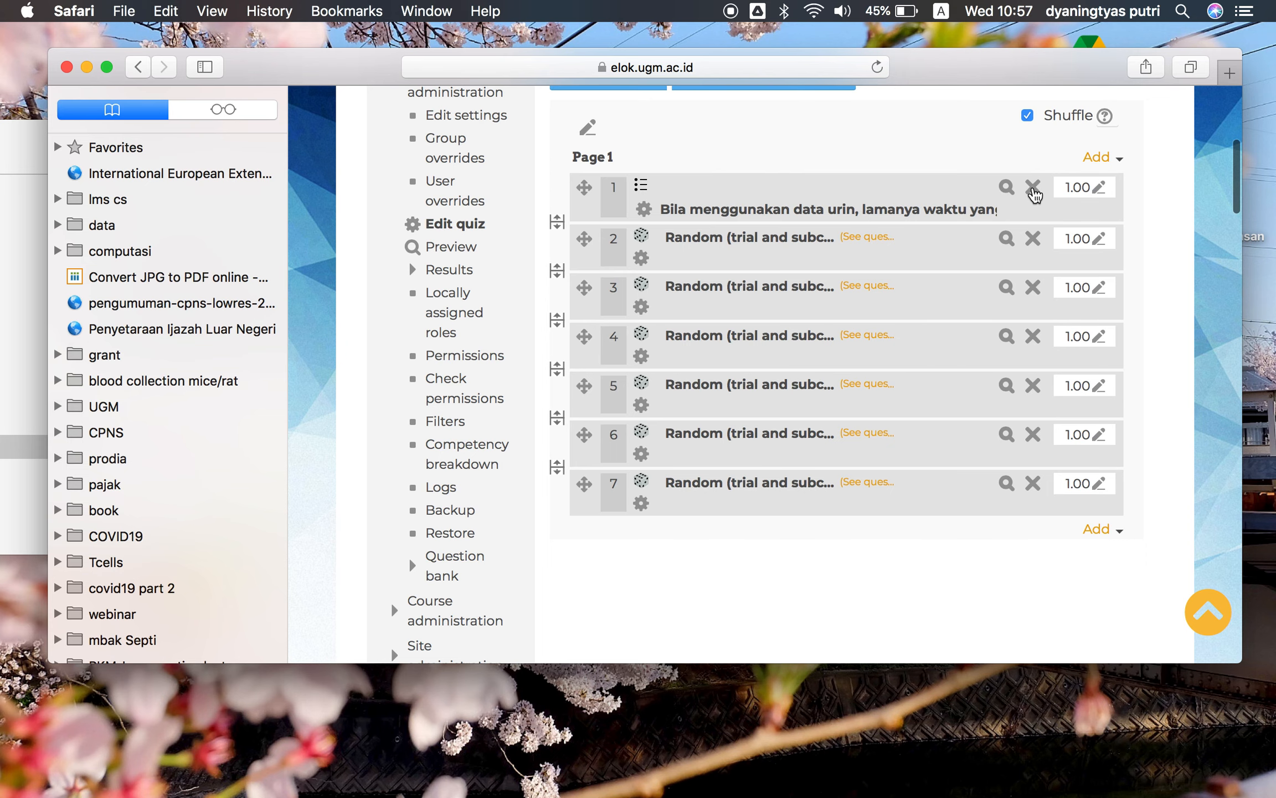
{"action": "left_click", "coordinate": [1034, 195]}
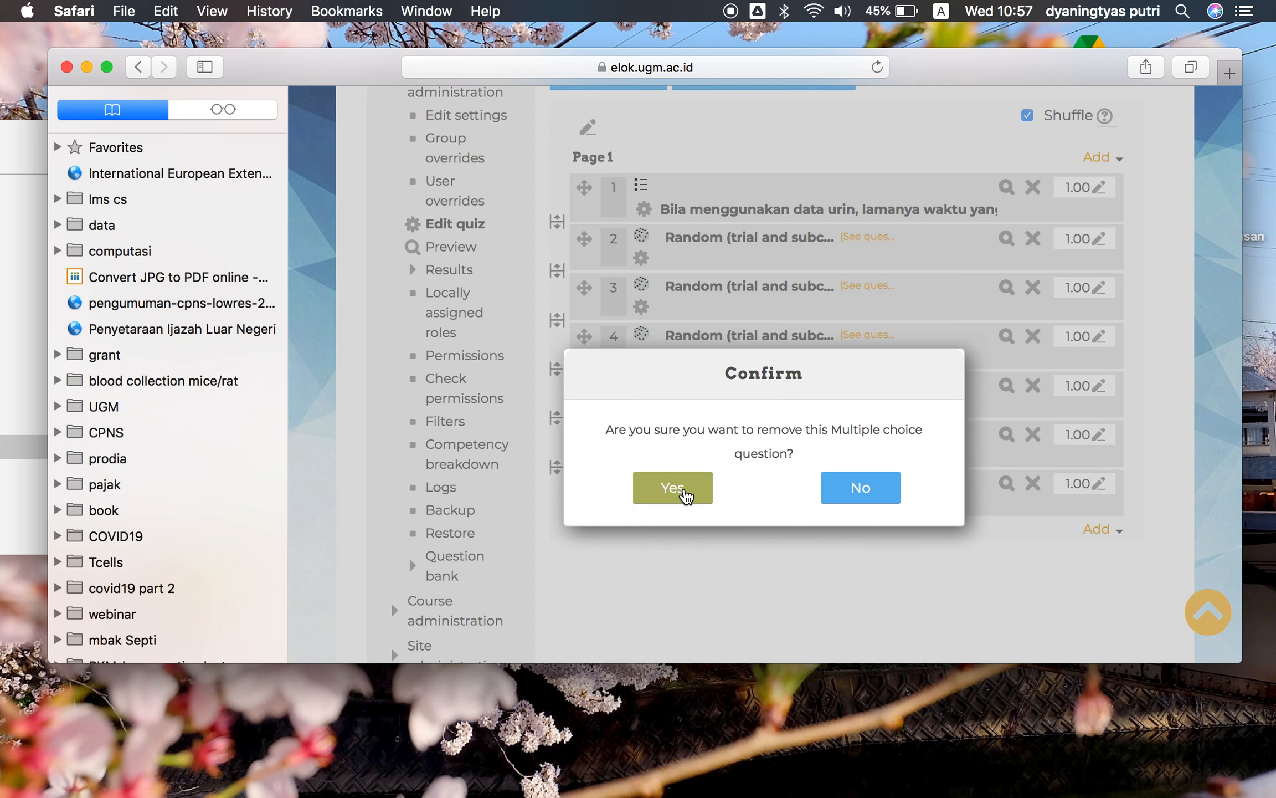
{"action": "left_click", "coordinate": [683, 493]}
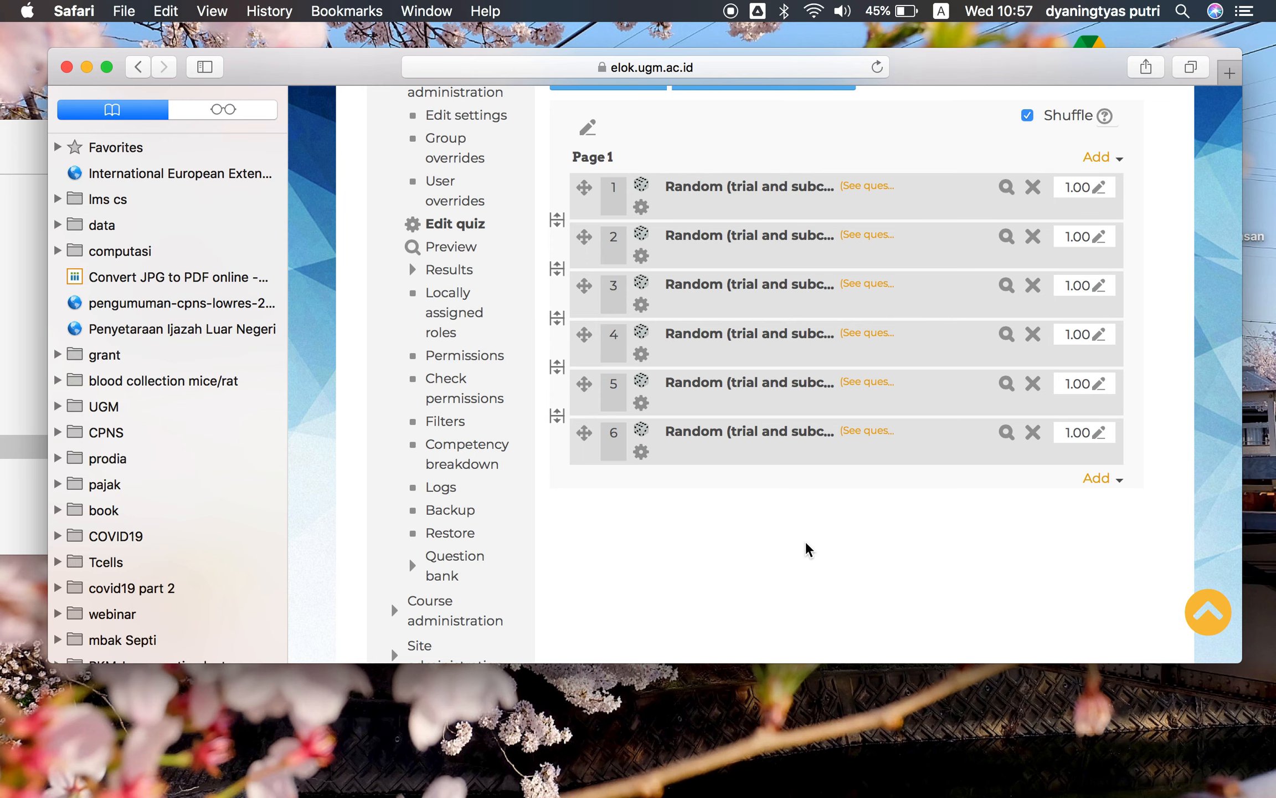
Save the quiz's maximum grade on the editing page
{"action": "scroll", "coordinate": [1028, 507], "scroll_direction": "up", "scroll_amount": 1}
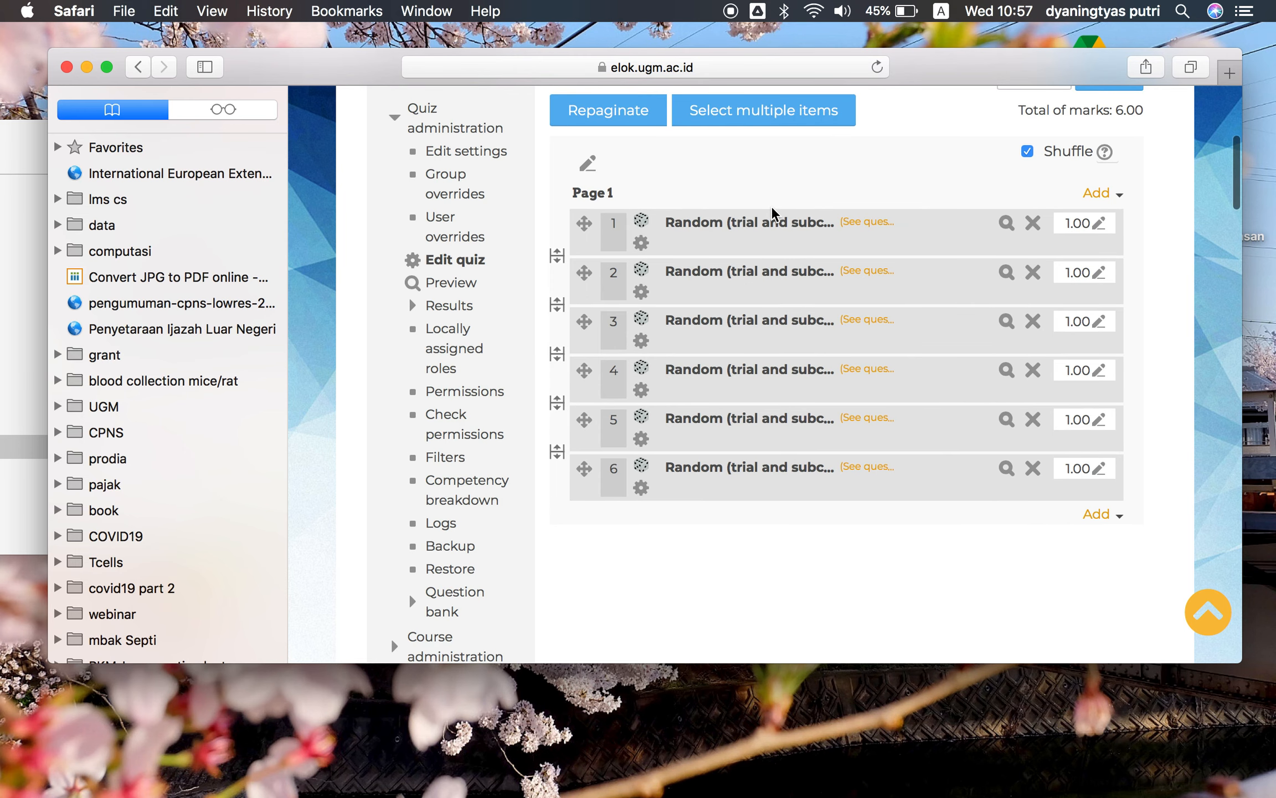
{"action": "scroll", "coordinate": [826, 471], "scroll_direction": "up", "scroll_amount": 3}
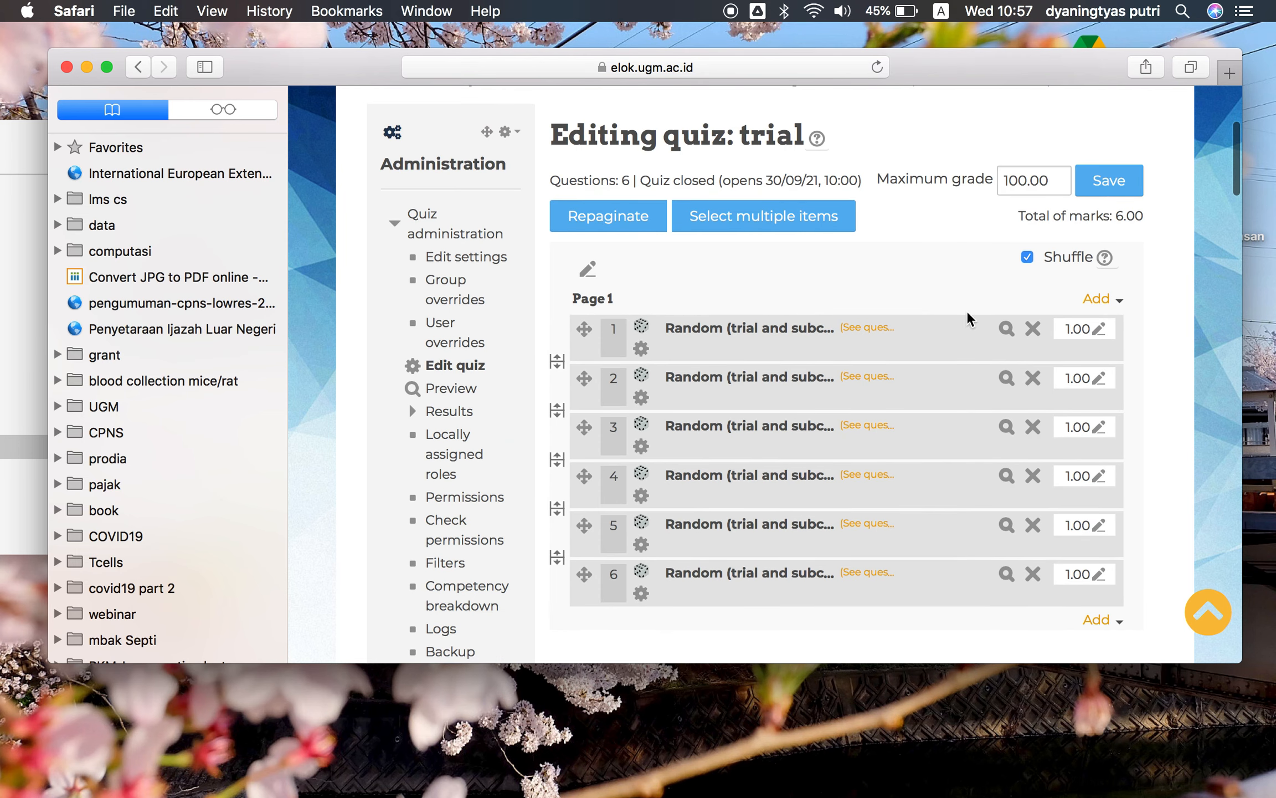
{"action": "left_click", "coordinate": [1131, 177]}
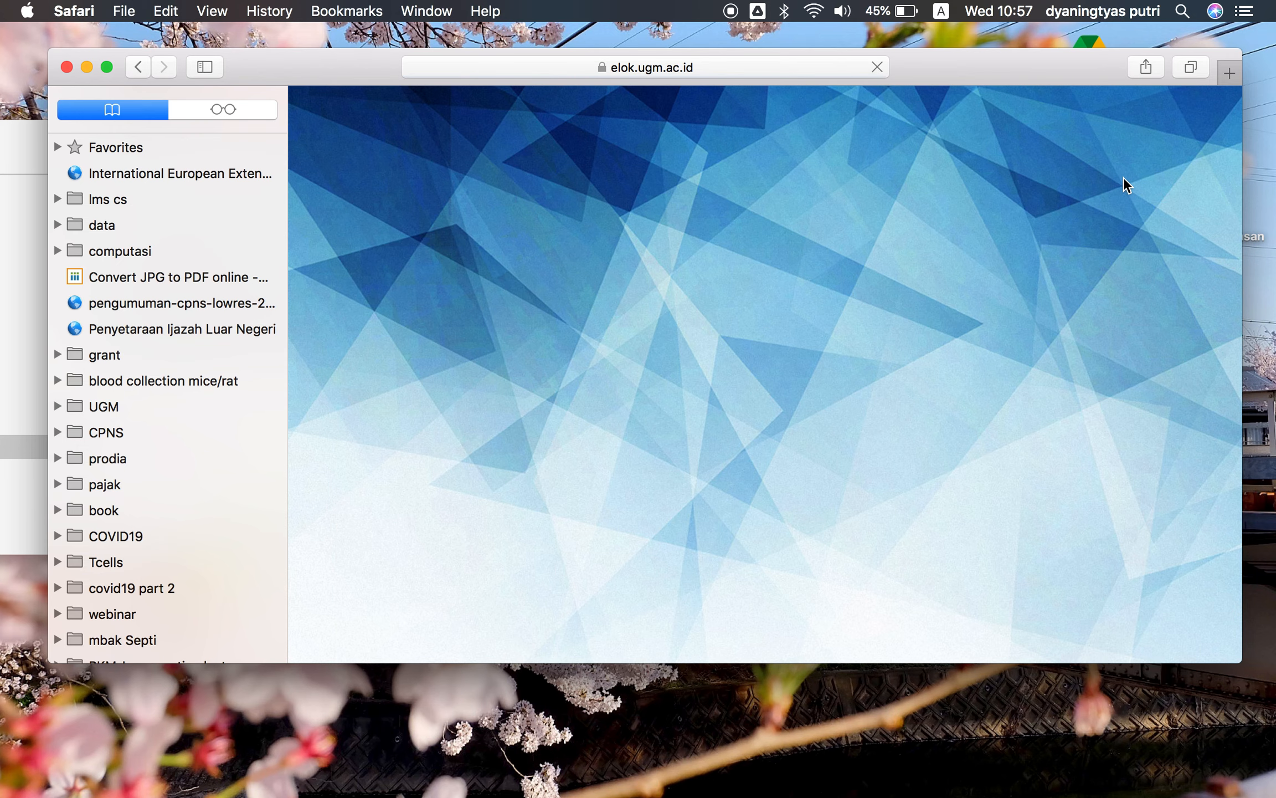
Return to the course page and open the 'trial' quiz in Topic 10
{"action": "scroll", "coordinate": [939, 315], "scroll_direction": "down", "scroll_amount": 1}
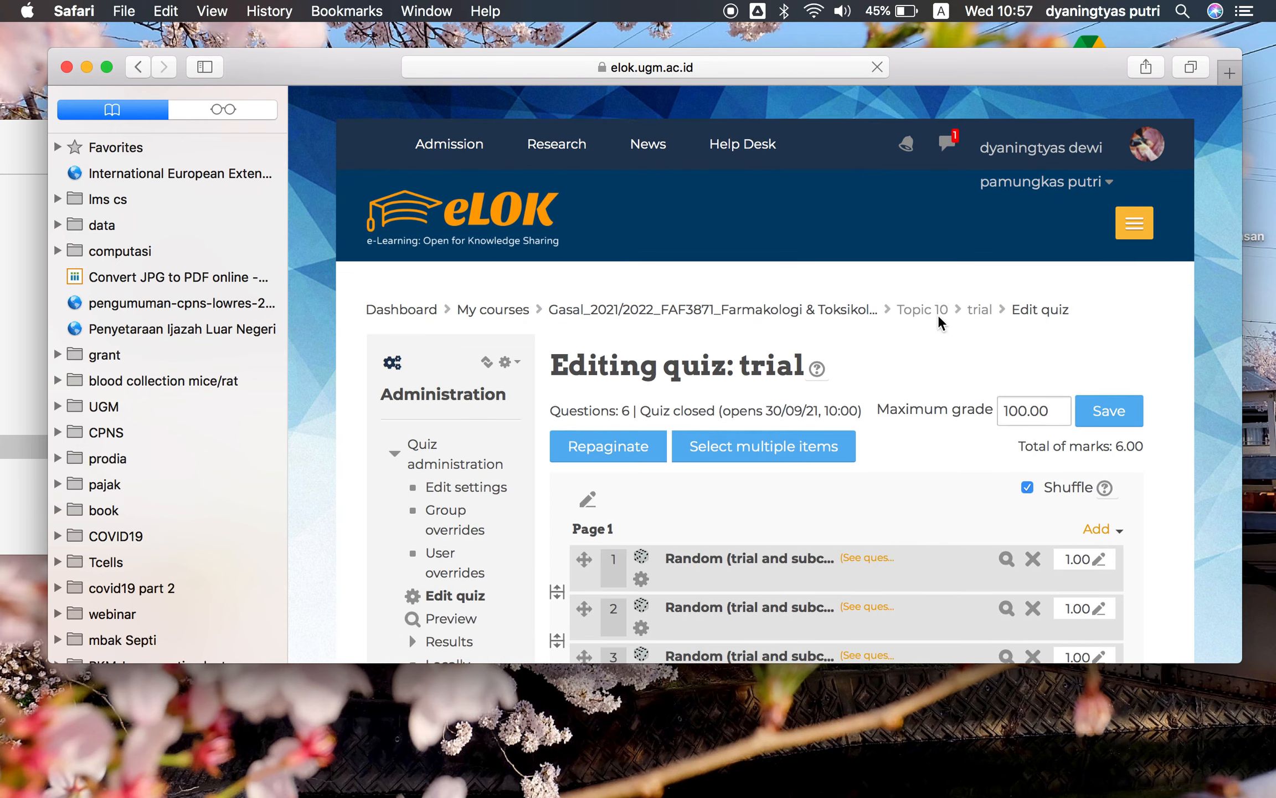
{"action": "left_click", "coordinate": [795, 308]}
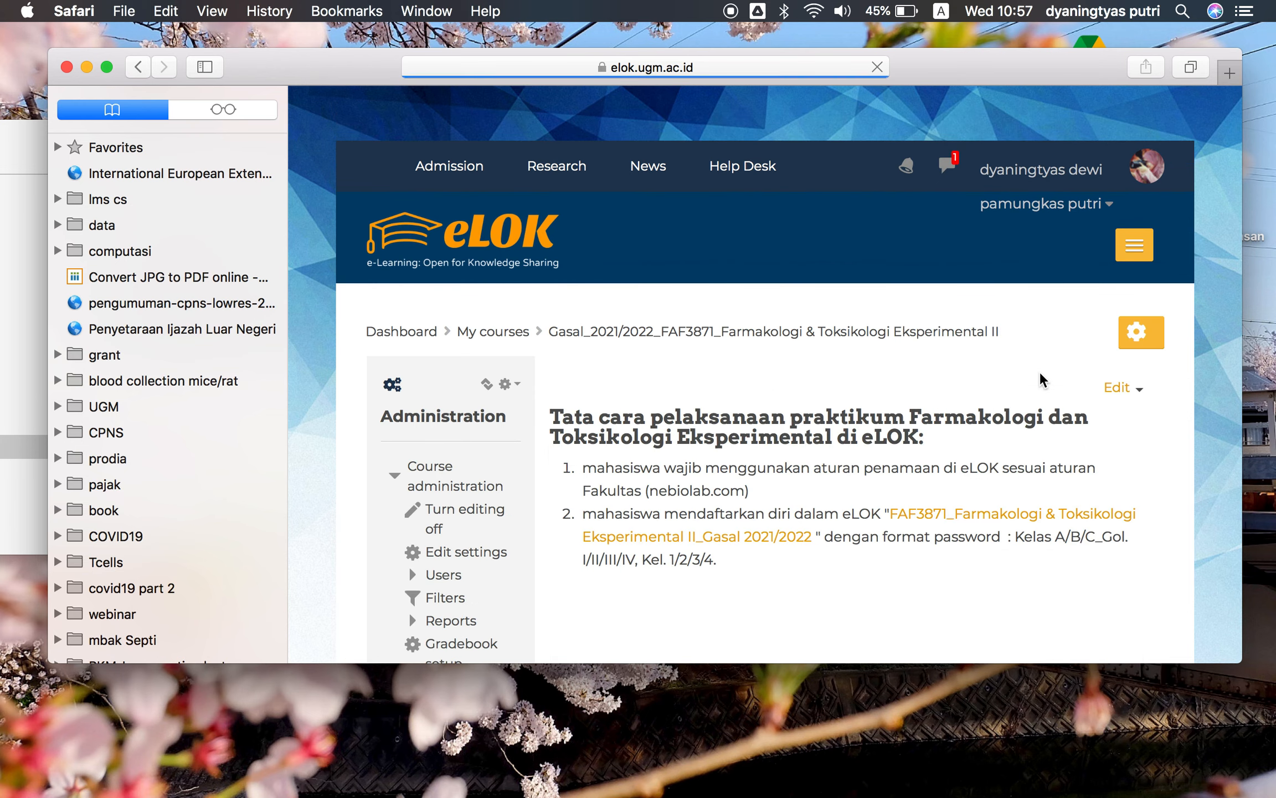
{"action": "scroll", "coordinate": [1039, 372], "scroll_direction": "down", "scroll_amount": 10}
{"action": "scroll", "coordinate": [1040, 371], "scroll_direction": "down", "scroll_amount": 10}
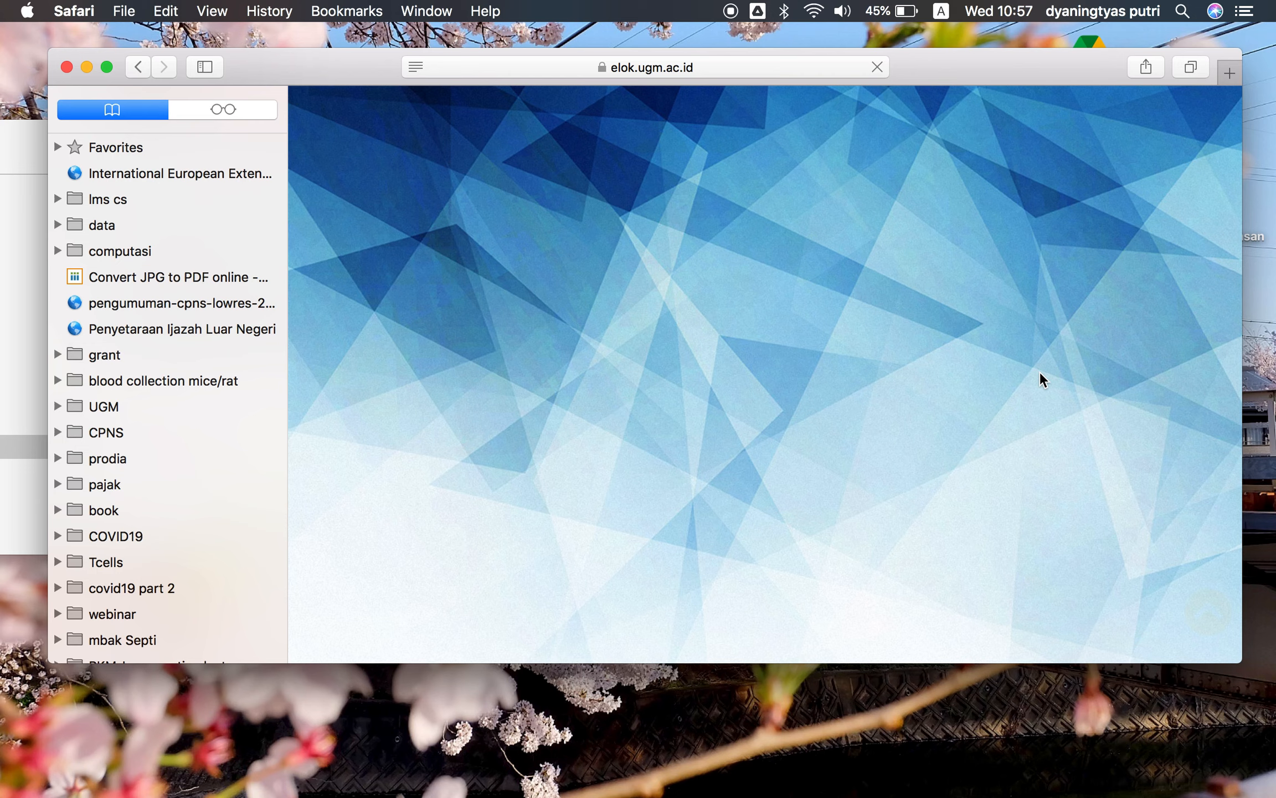
{"action": "scroll", "coordinate": [1040, 380], "scroll_direction": "up", "scroll_amount": 10}
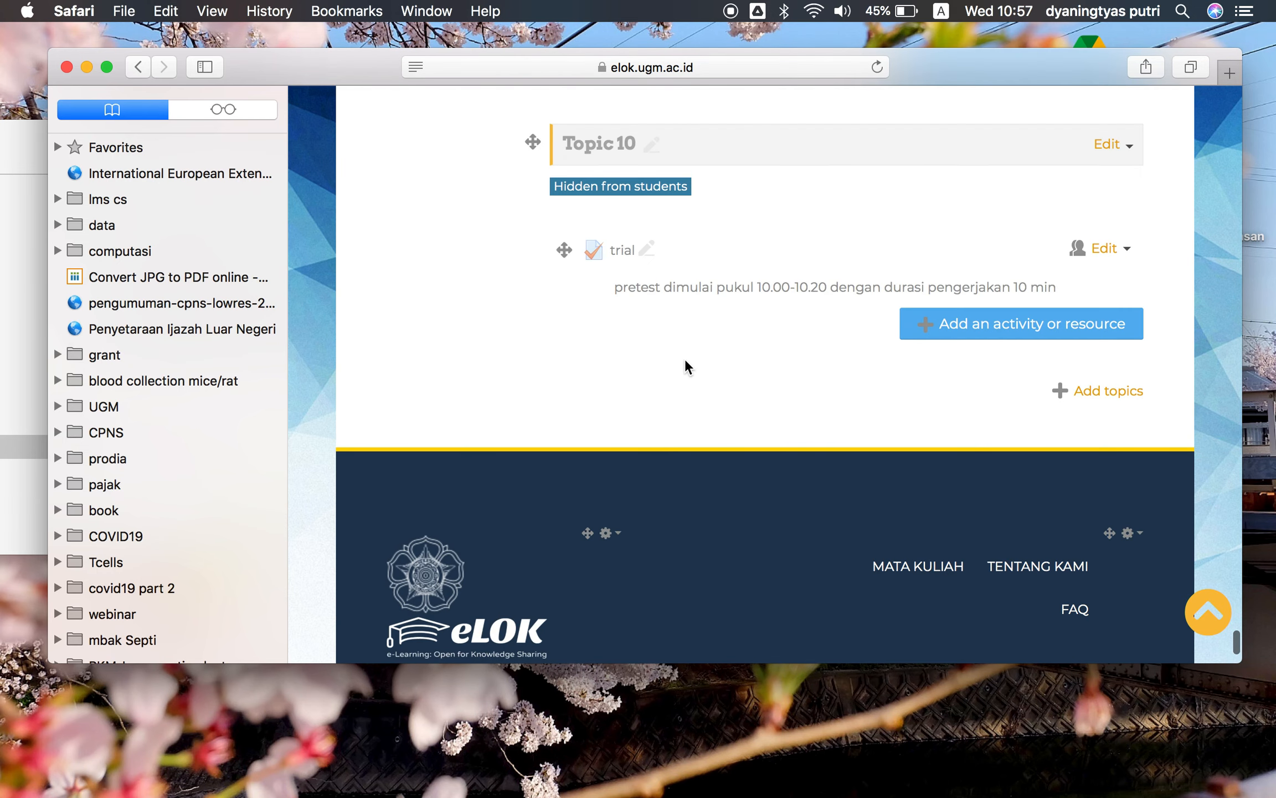
{"action": "left_click", "coordinate": [618, 252]}
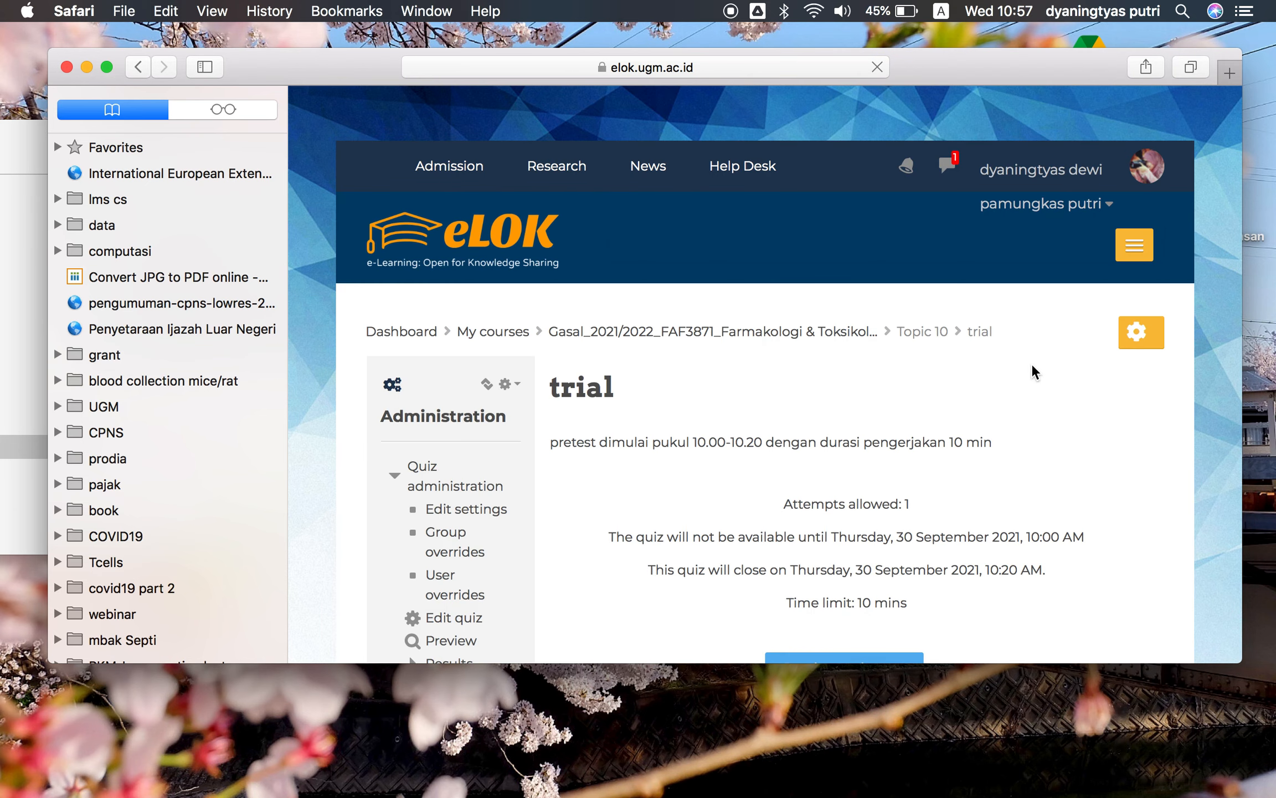
Start a preview attempt of the 'trial' quiz
{"action": "scroll", "coordinate": [1031, 365], "scroll_direction": "down", "scroll_amount": 5}
{"action": "left_click", "coordinate": [885, 524]}
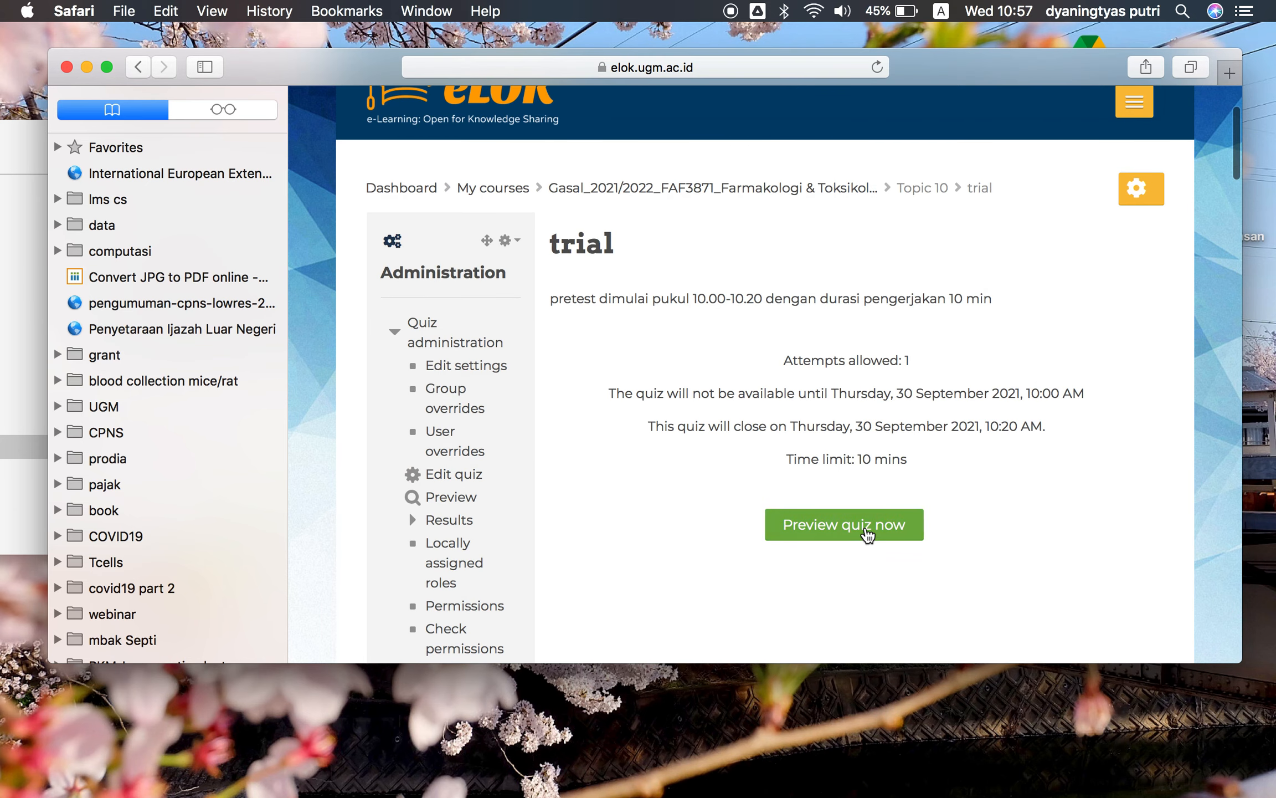
{"action": "left_click", "coordinate": [541, 465]}
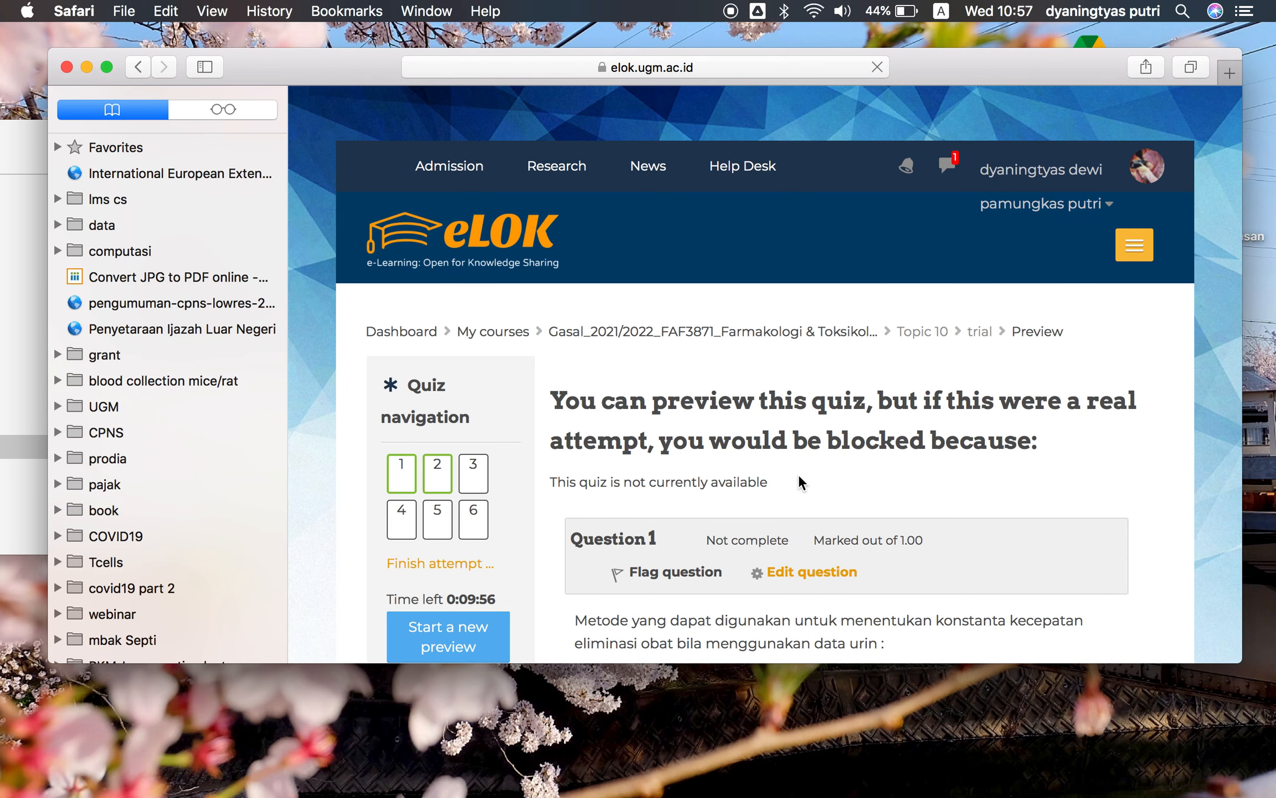
Answer question 1 in the preview with option b, Flip-flop
{"action": "scroll", "coordinate": [798, 475], "scroll_direction": "down", "scroll_amount": 5}
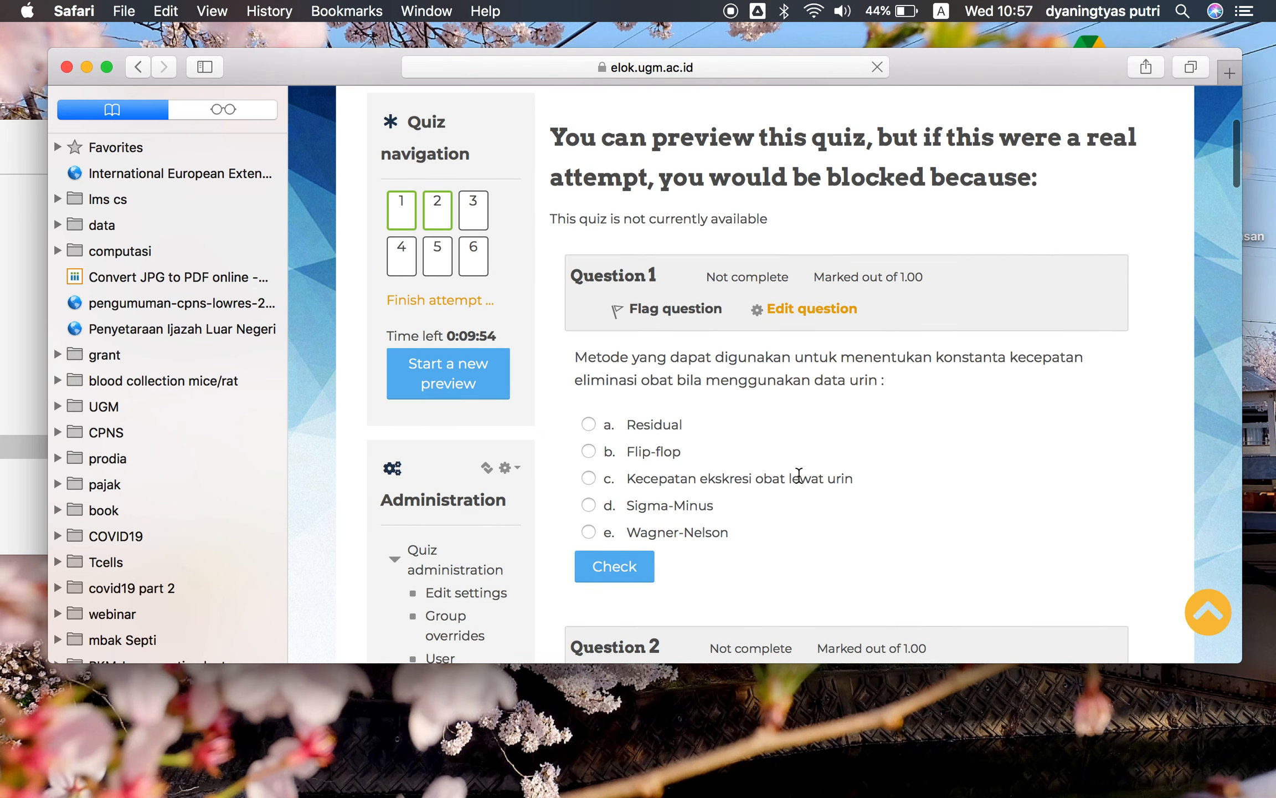
{"action": "scroll", "coordinate": [778, 366], "scroll_direction": "down", "scroll_amount": 1}
{"action": "scroll", "coordinate": [777, 364], "scroll_direction": "down", "scroll_amount": 3}
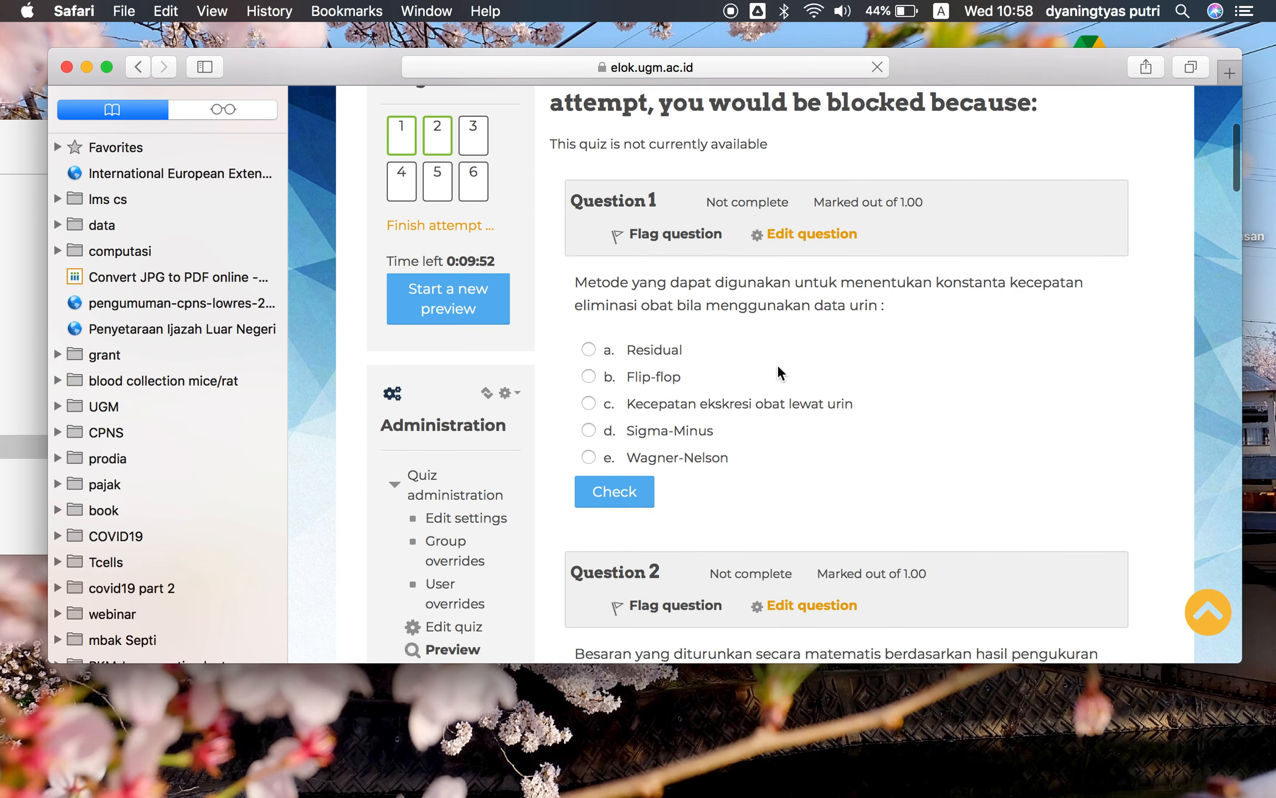
{"action": "scroll", "coordinate": [641, 256], "scroll_direction": "up", "scroll_amount": 3}
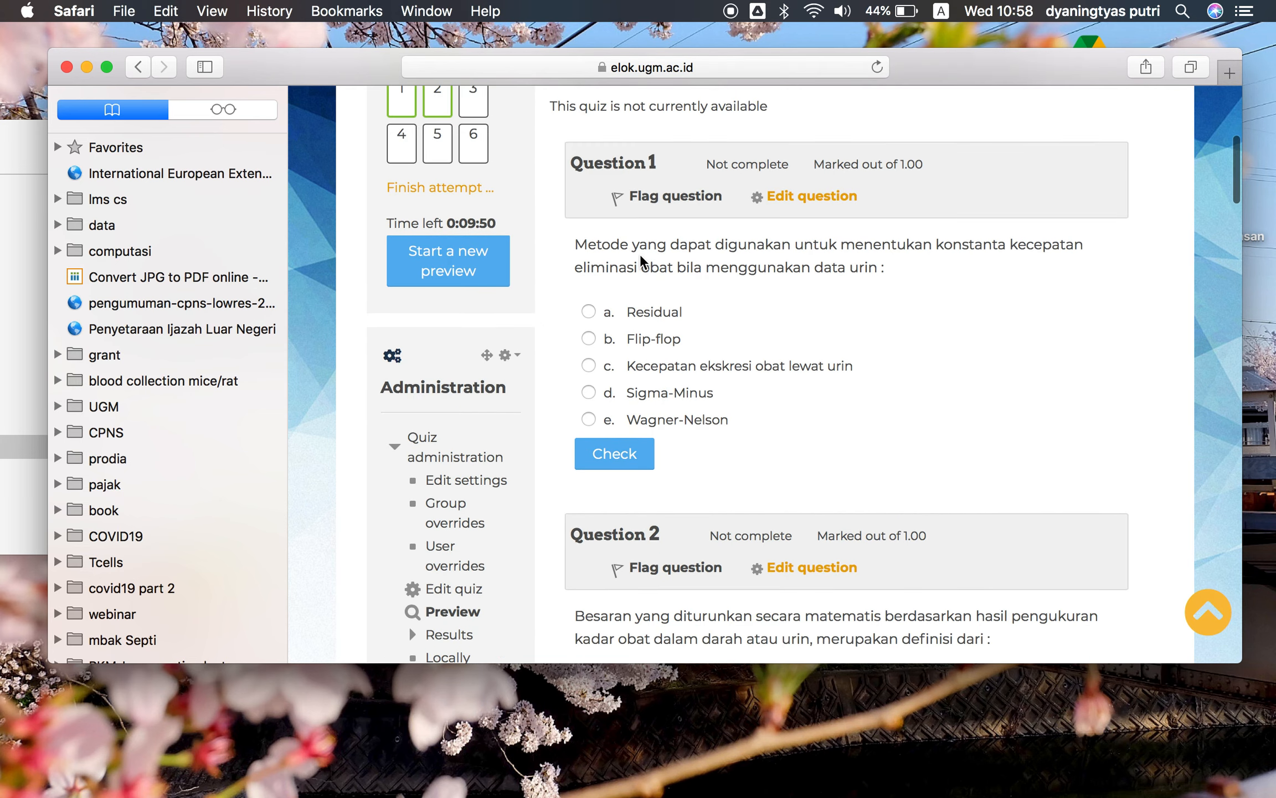
{"action": "scroll", "coordinate": [640, 256], "scroll_direction": "down", "scroll_amount": 3}
{"action": "scroll", "coordinate": [641, 255], "scroll_direction": "down", "scroll_amount": 3}
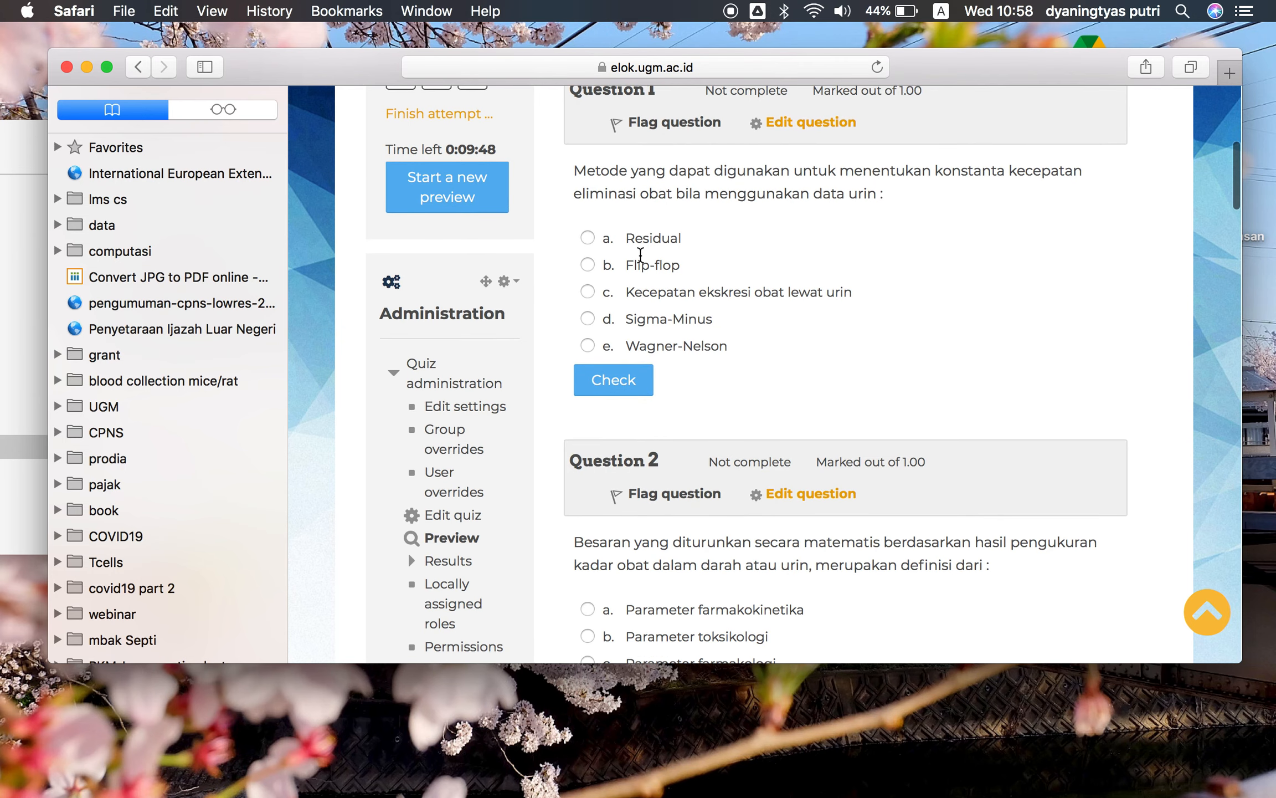
{"action": "scroll", "coordinate": [641, 255], "scroll_direction": "up", "scroll_amount": 4}
{"action": "scroll", "coordinate": [641, 255], "scroll_direction": "up", "scroll_amount": 1}
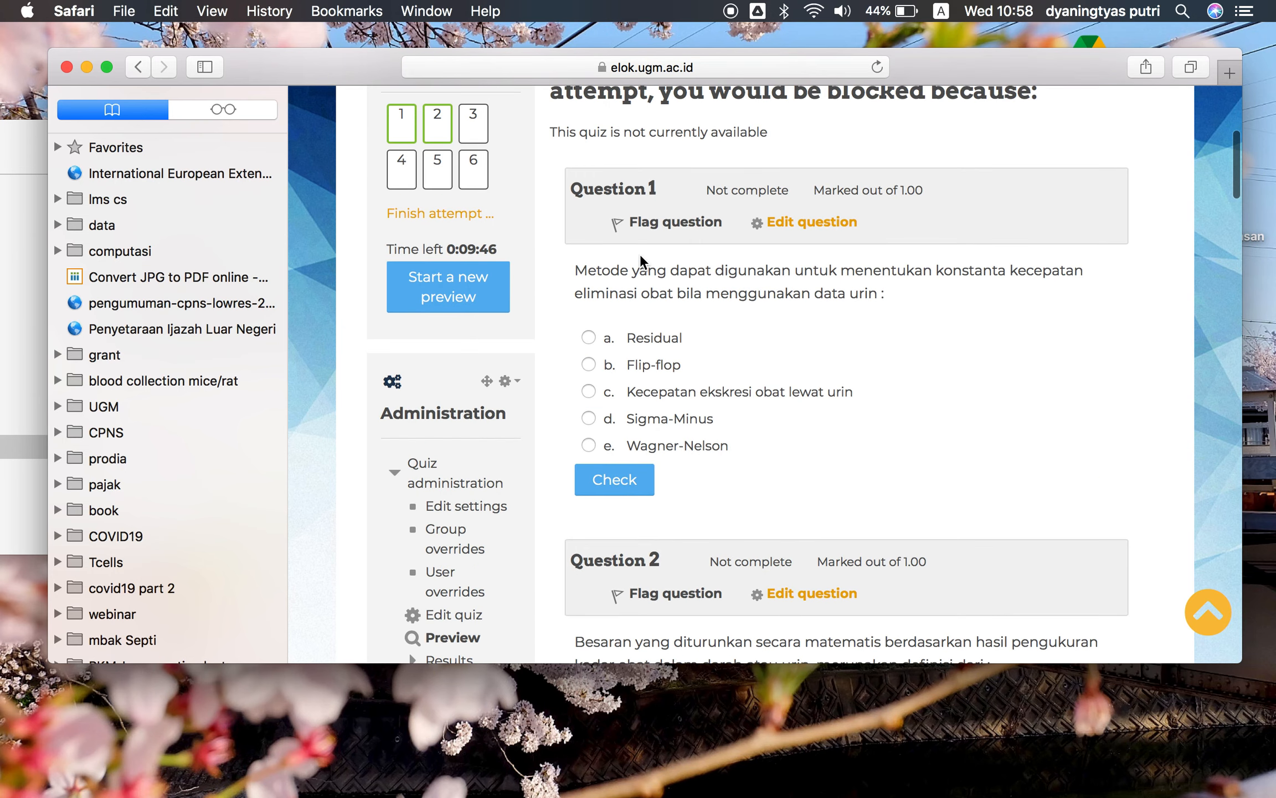
{"action": "left_click", "coordinate": [589, 337]}
{"action": "left_click", "coordinate": [589, 365]}
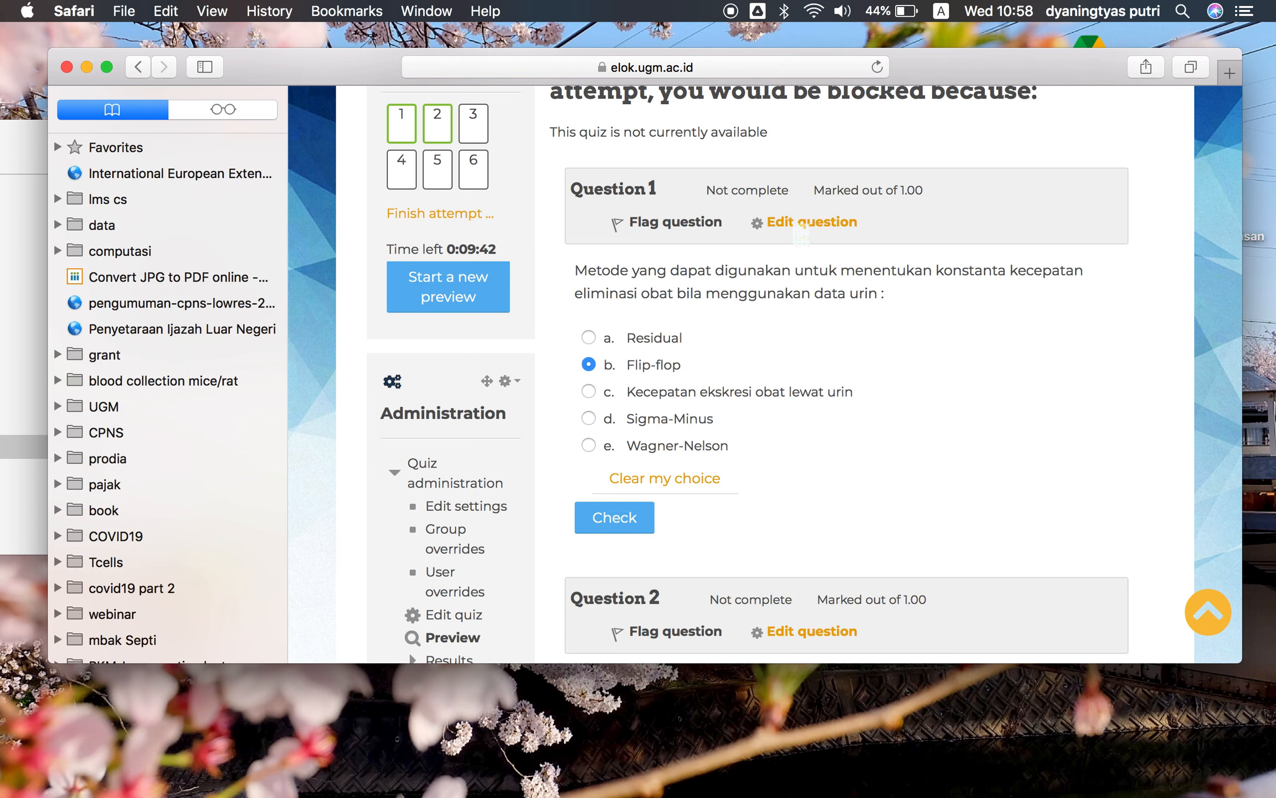
Answer question 2 in the preview with option b, Parameter toksikologi
{"action": "scroll", "coordinate": [831, 345], "scroll_direction": "down", "scroll_amount": 5}
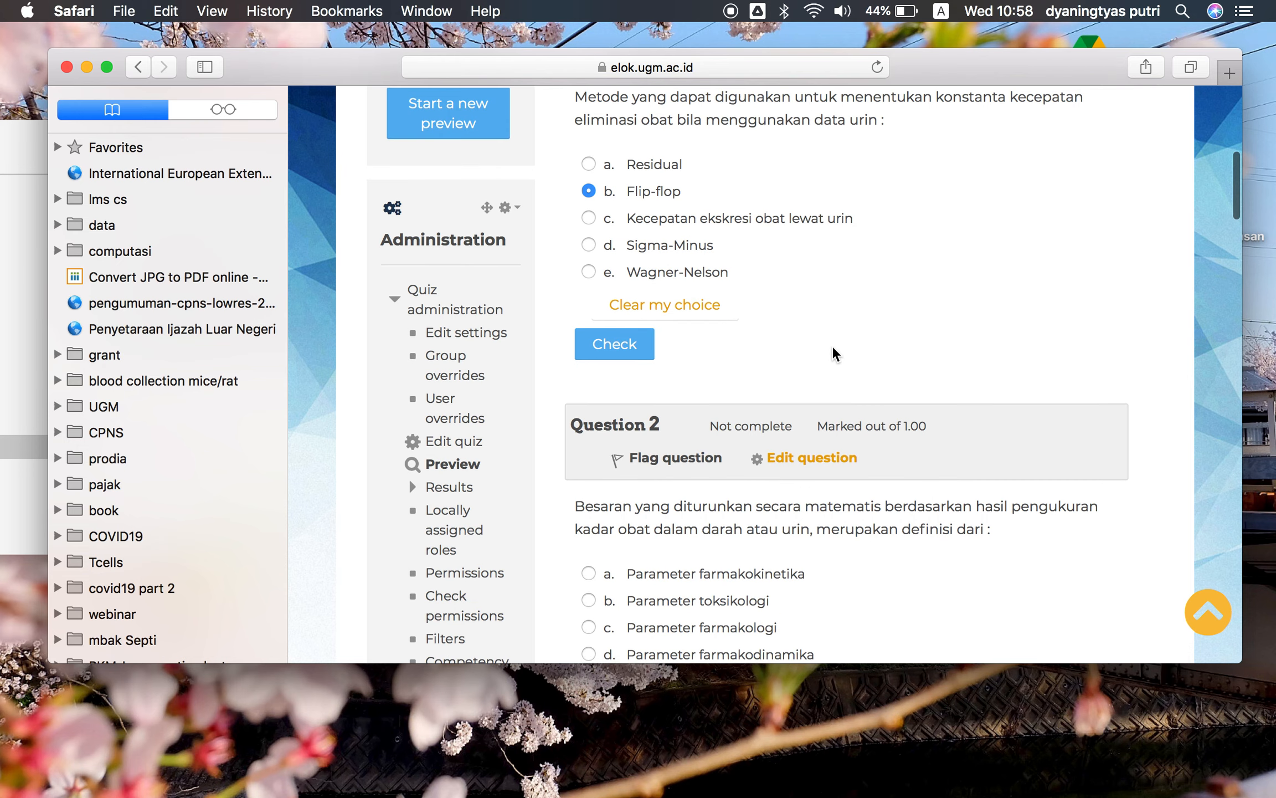
{"action": "scroll", "coordinate": [831, 345], "scroll_direction": "down", "scroll_amount": 4}
{"action": "right_click", "coordinate": [832, 340]}
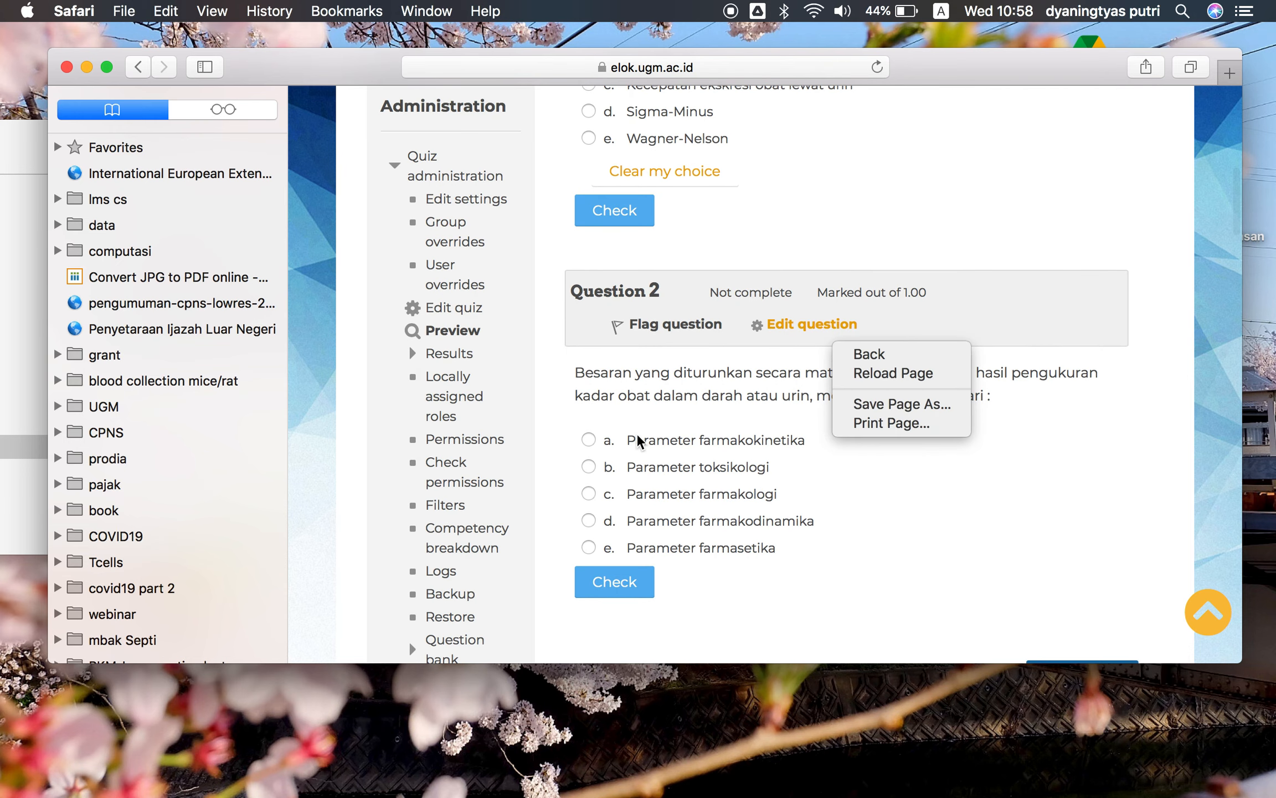
{"action": "left_click", "coordinate": [590, 499]}
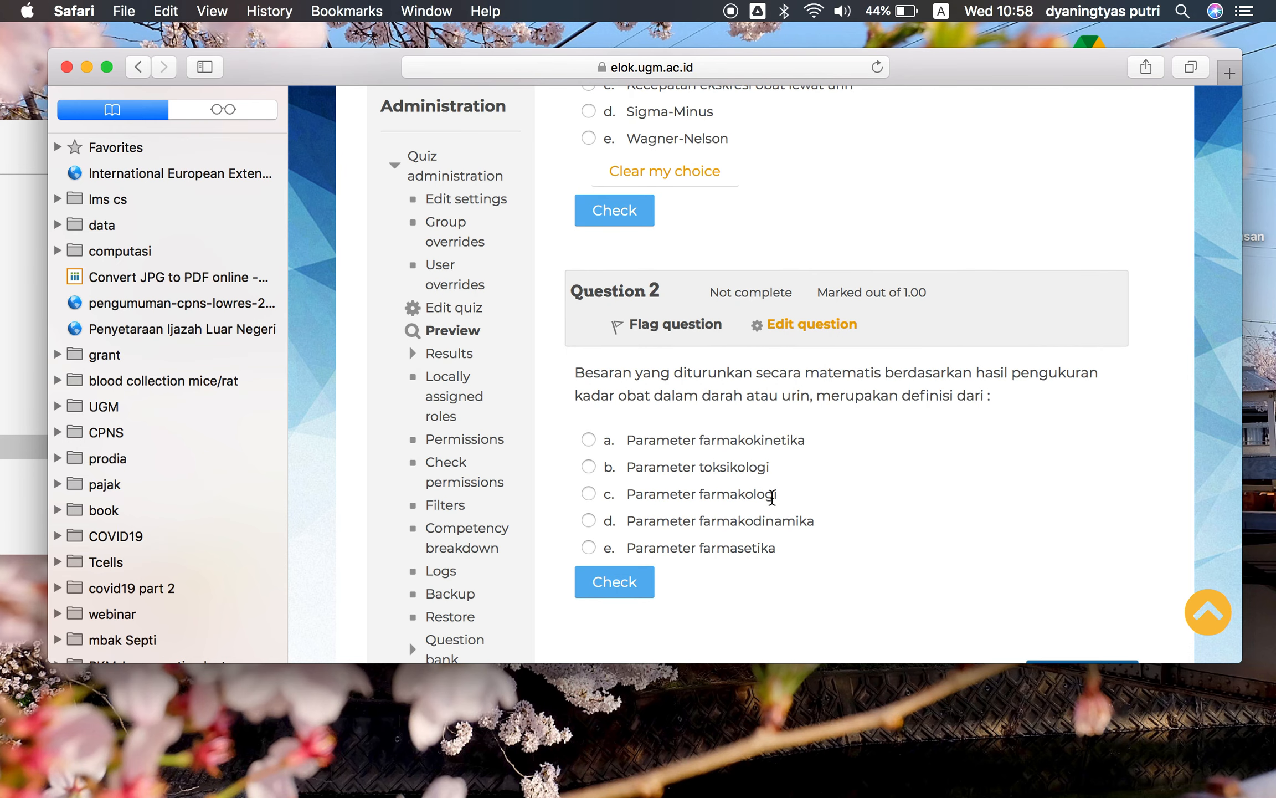
{"action": "left_click", "coordinate": [589, 494]}
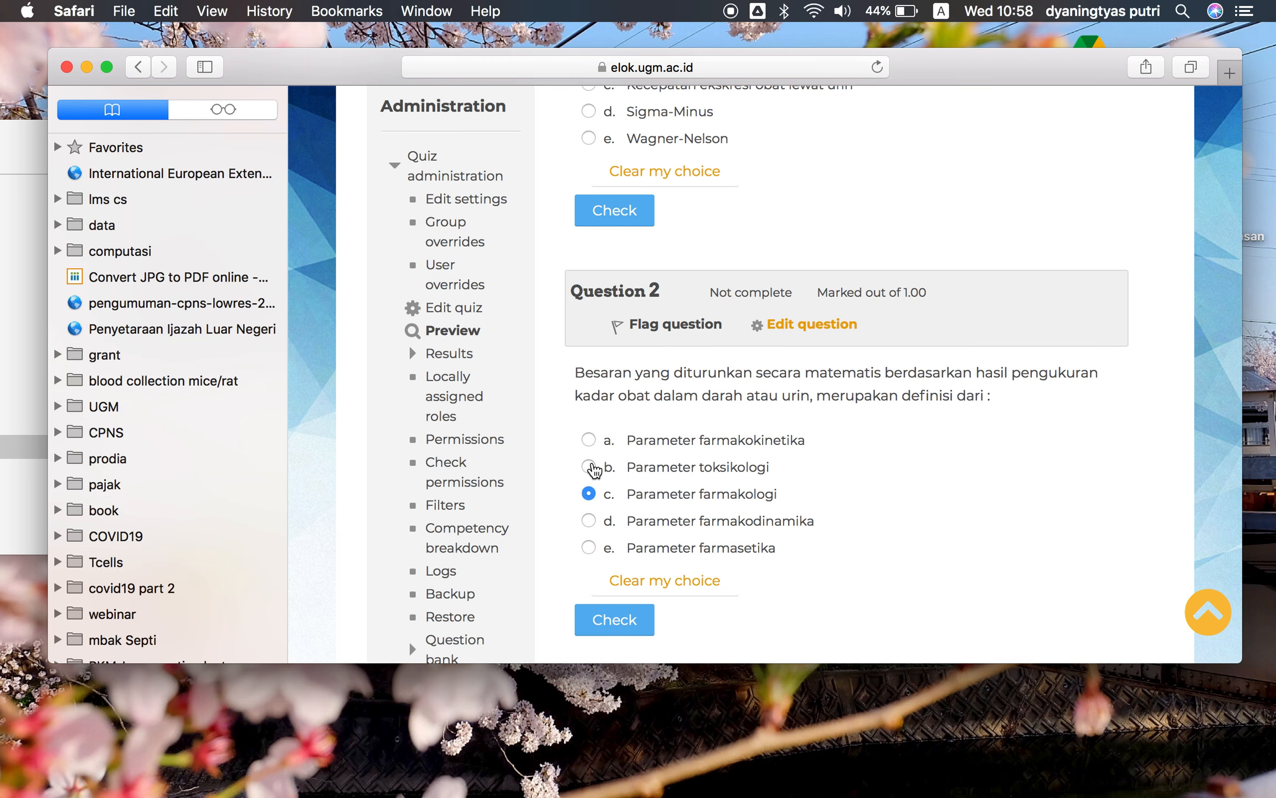
{"action": "left_click", "coordinate": [590, 468]}
Move on to the next page of the quiz preview
{"action": "scroll", "coordinate": [897, 343], "scroll_direction": "down", "scroll_amount": 5}
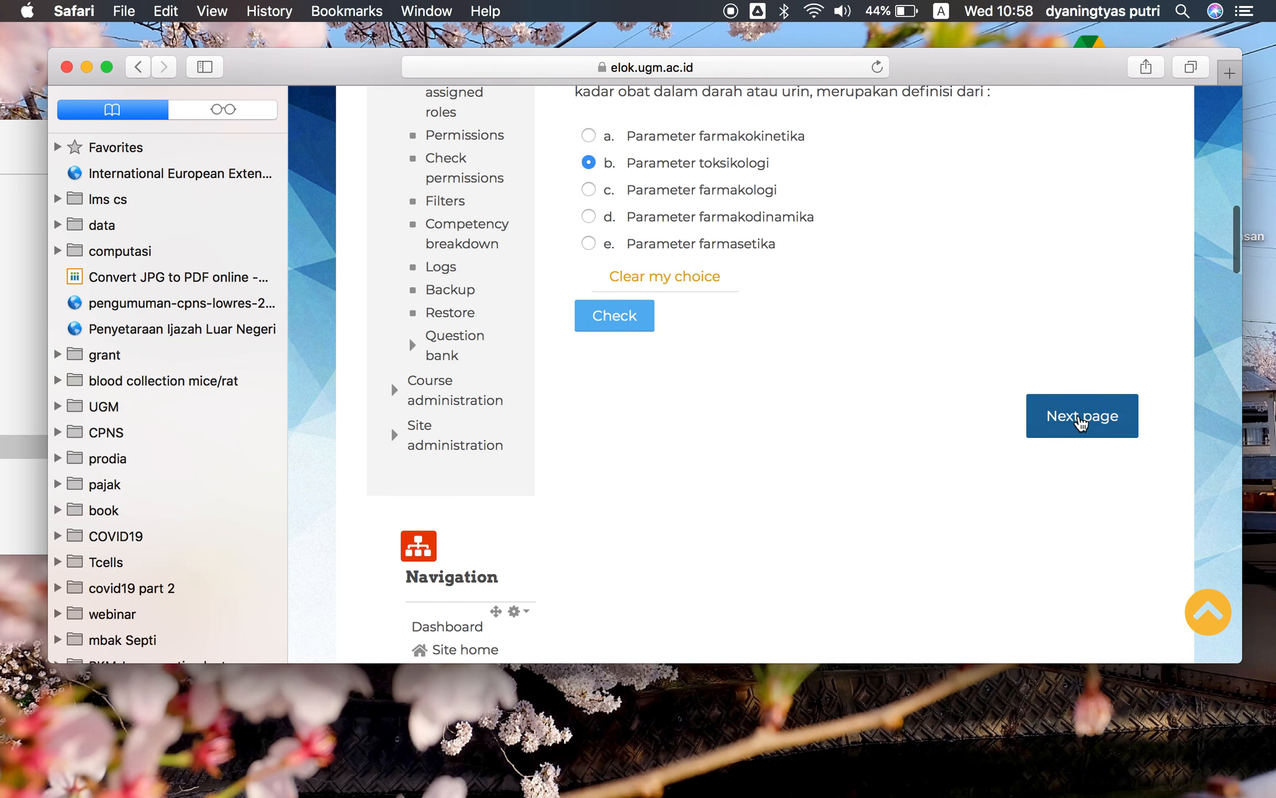
{"action": "left_click", "coordinate": [1056, 438]}
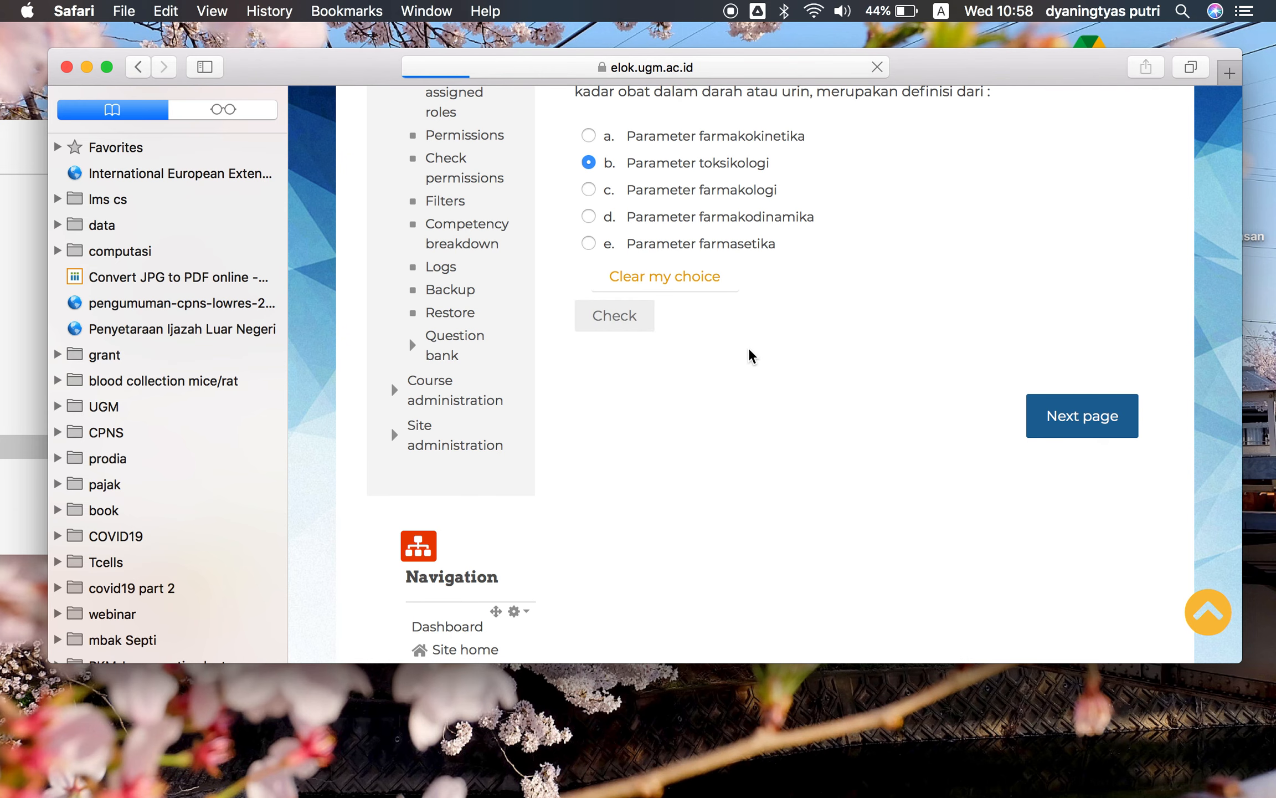
{"action": "scroll", "coordinate": [749, 346], "scroll_direction": "down", "scroll_amount": 4}
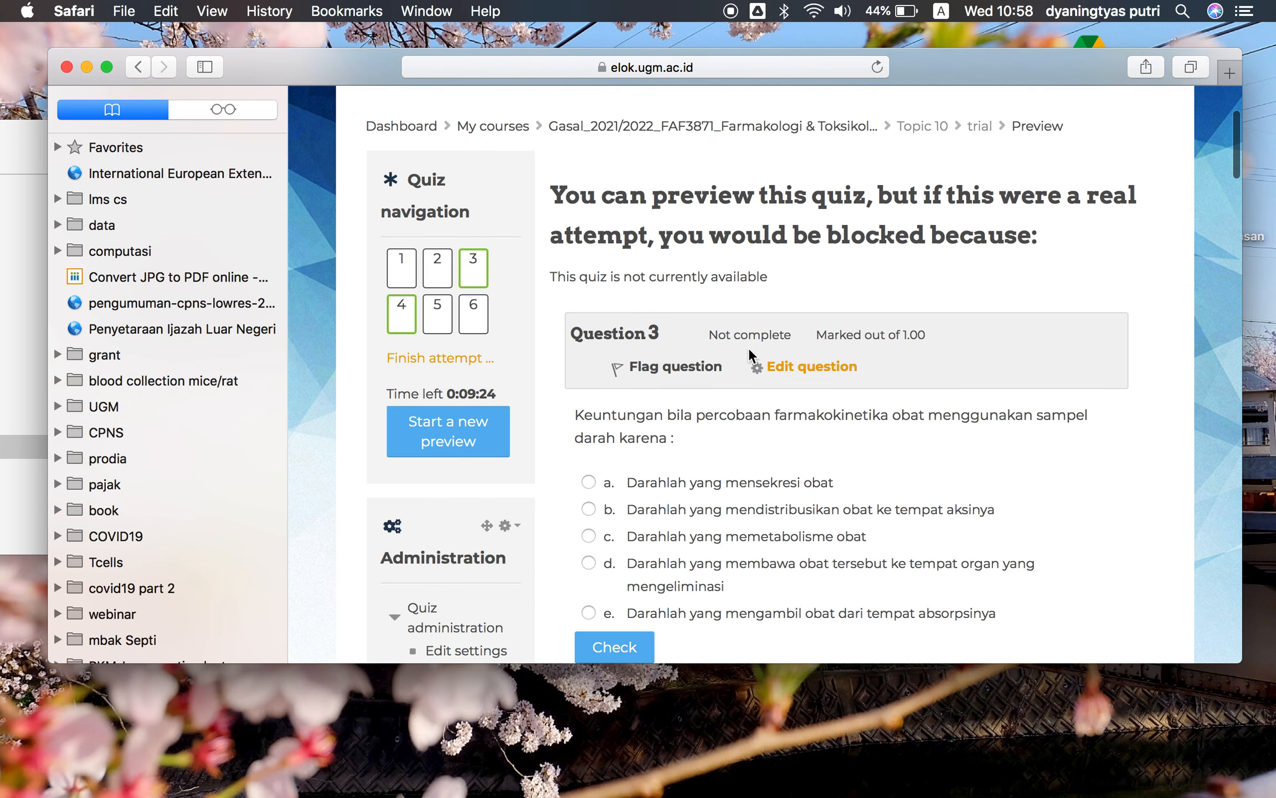
Answer question 3 in the preview with option a, Darahlah yang mensekresi obat
{"action": "left_click", "coordinate": [588, 439]}
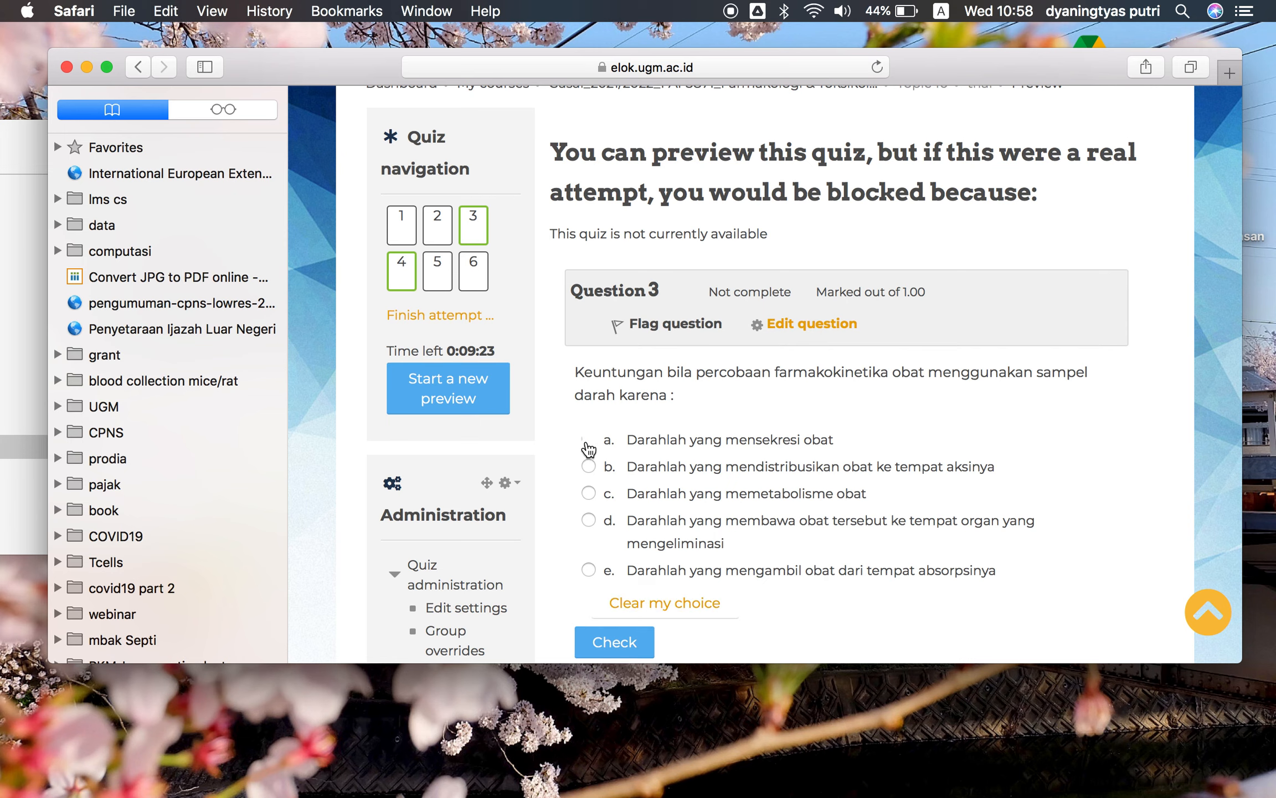
{"action": "scroll", "coordinate": [651, 515], "scroll_direction": "down", "scroll_amount": 3}
{"action": "scroll", "coordinate": [652, 512], "scroll_direction": "down", "scroll_amount": 2}
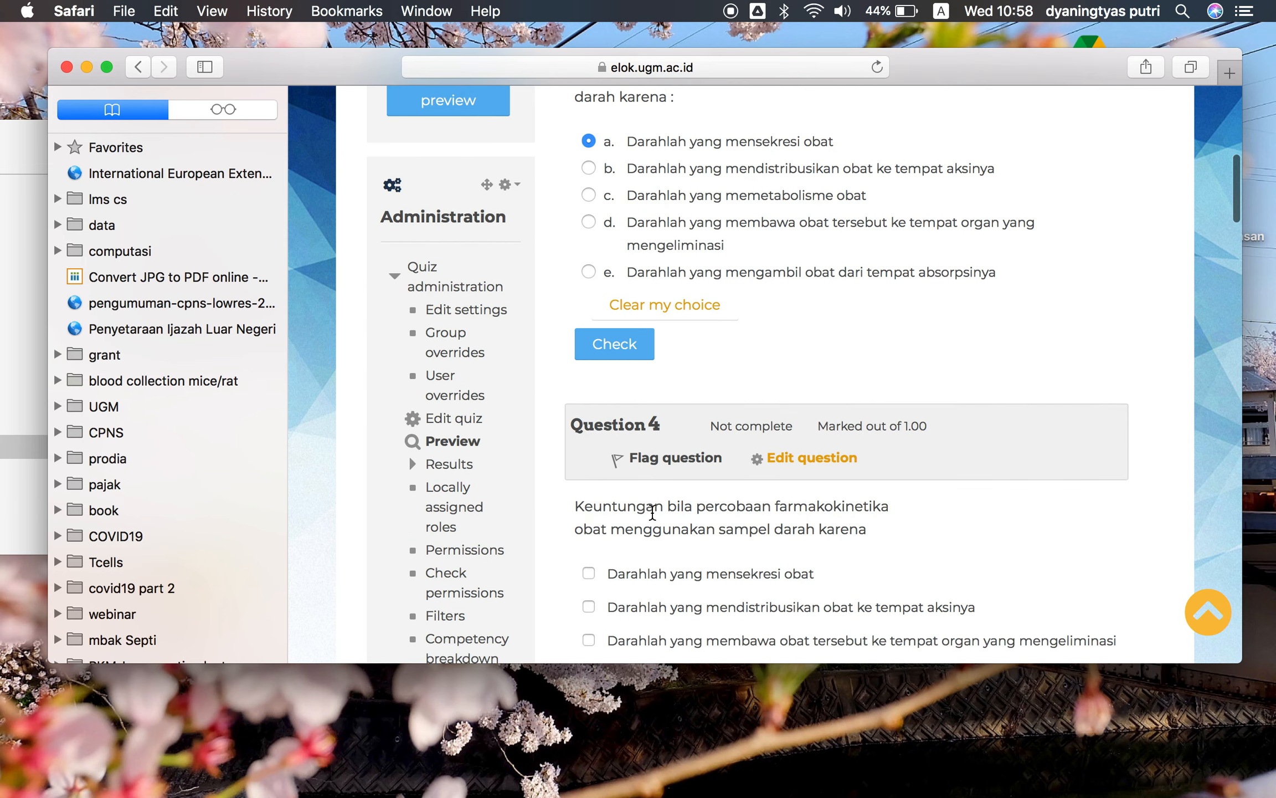
Tick all five answer options of question 4
{"action": "scroll", "coordinate": [652, 512], "scroll_direction": "down", "scroll_amount": 1}
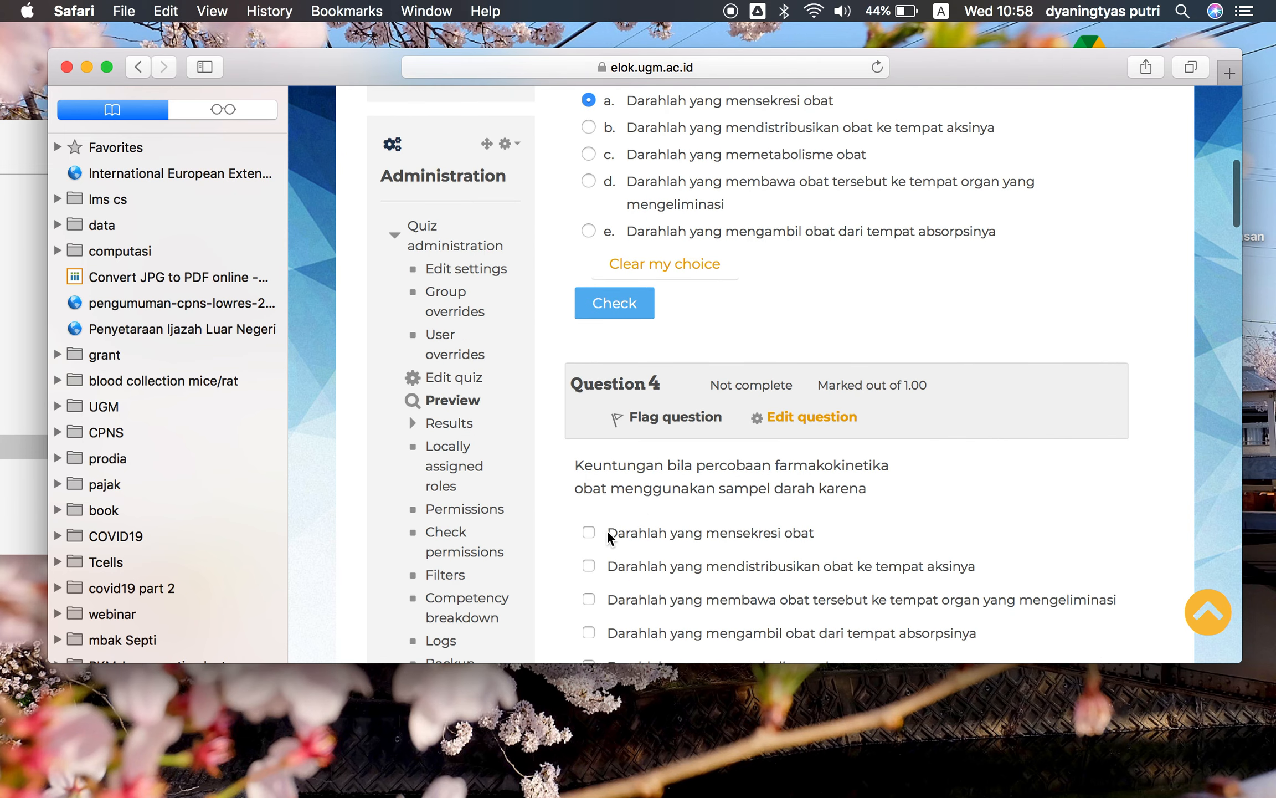
{"action": "left_click", "coordinate": [591, 538]}
{"action": "scroll", "coordinate": [591, 603], "scroll_direction": "down", "scroll_amount": 2}
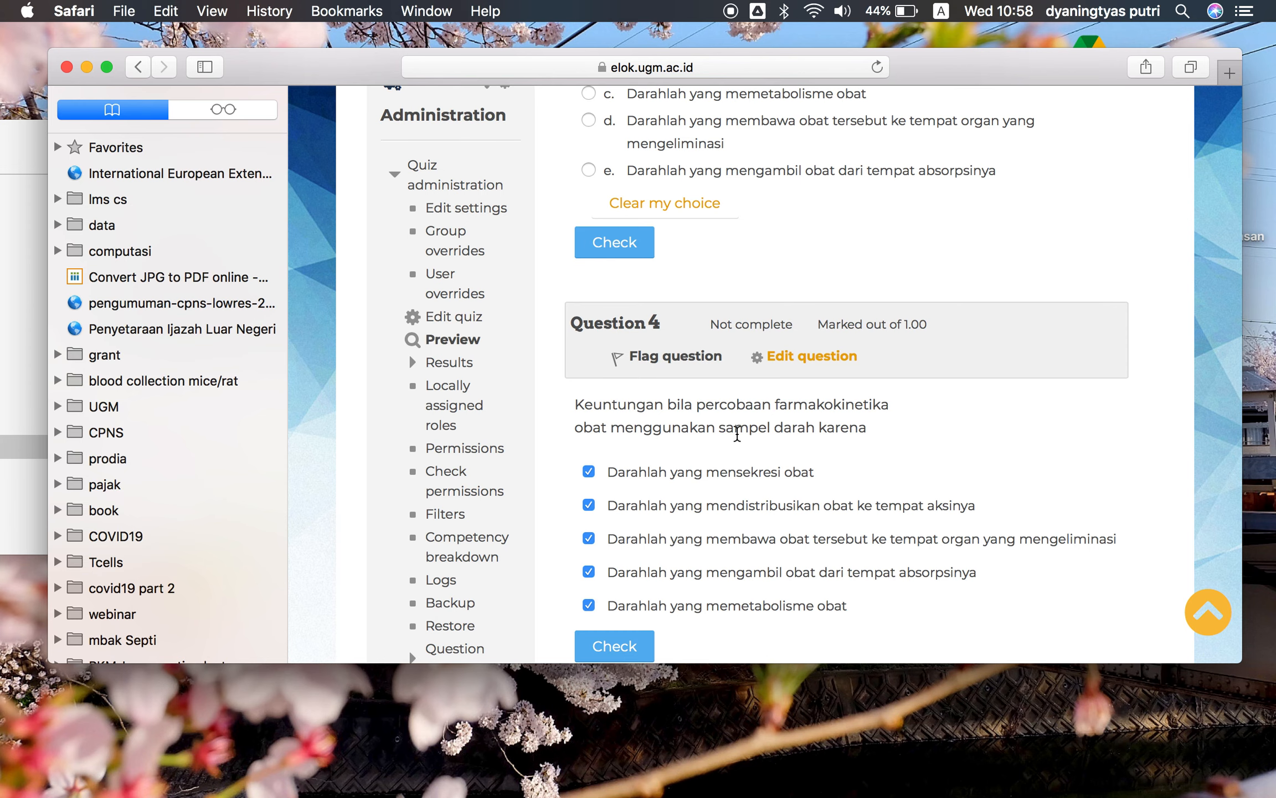
Change question 3's answer to option b, Darahlah yang mendistribusikan obat ke tempat aksinya
{"action": "scroll", "coordinate": [740, 435], "scroll_direction": "up", "scroll_amount": 3}
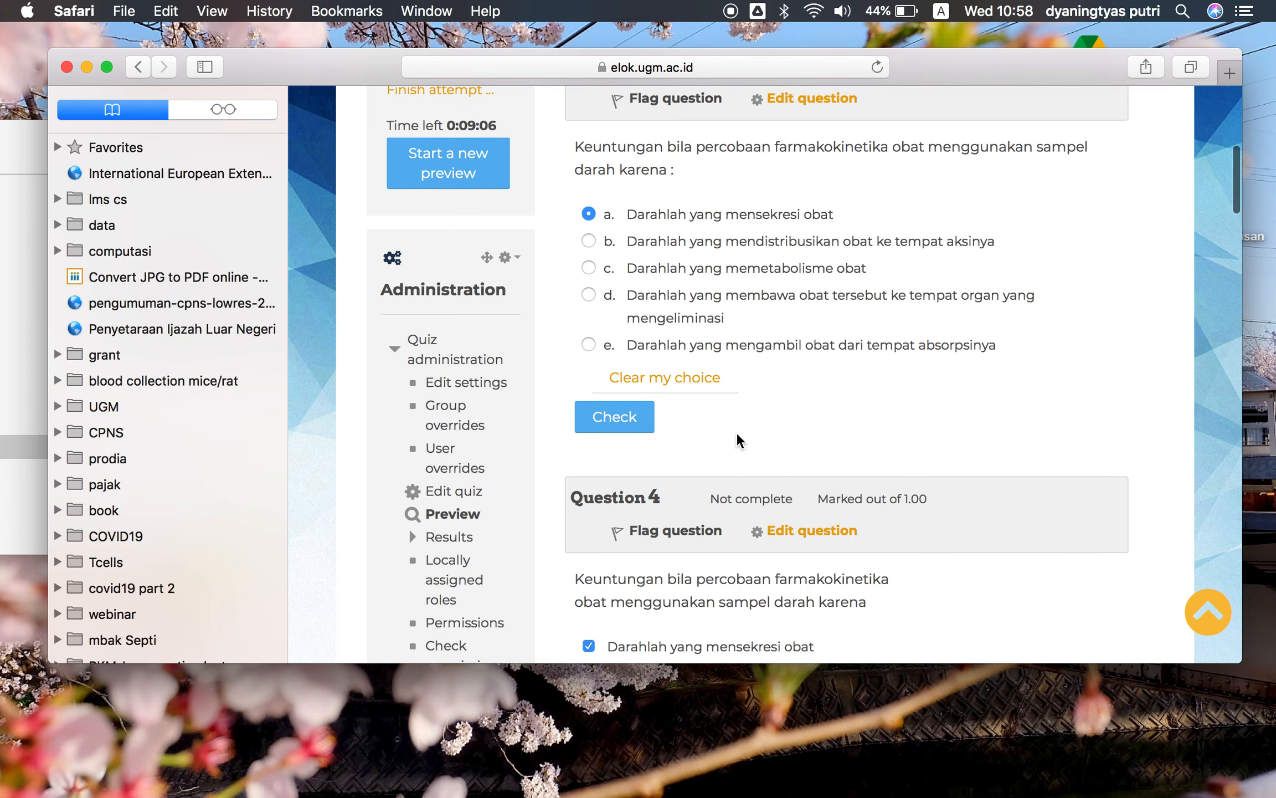
{"action": "right_click", "coordinate": [737, 436]}
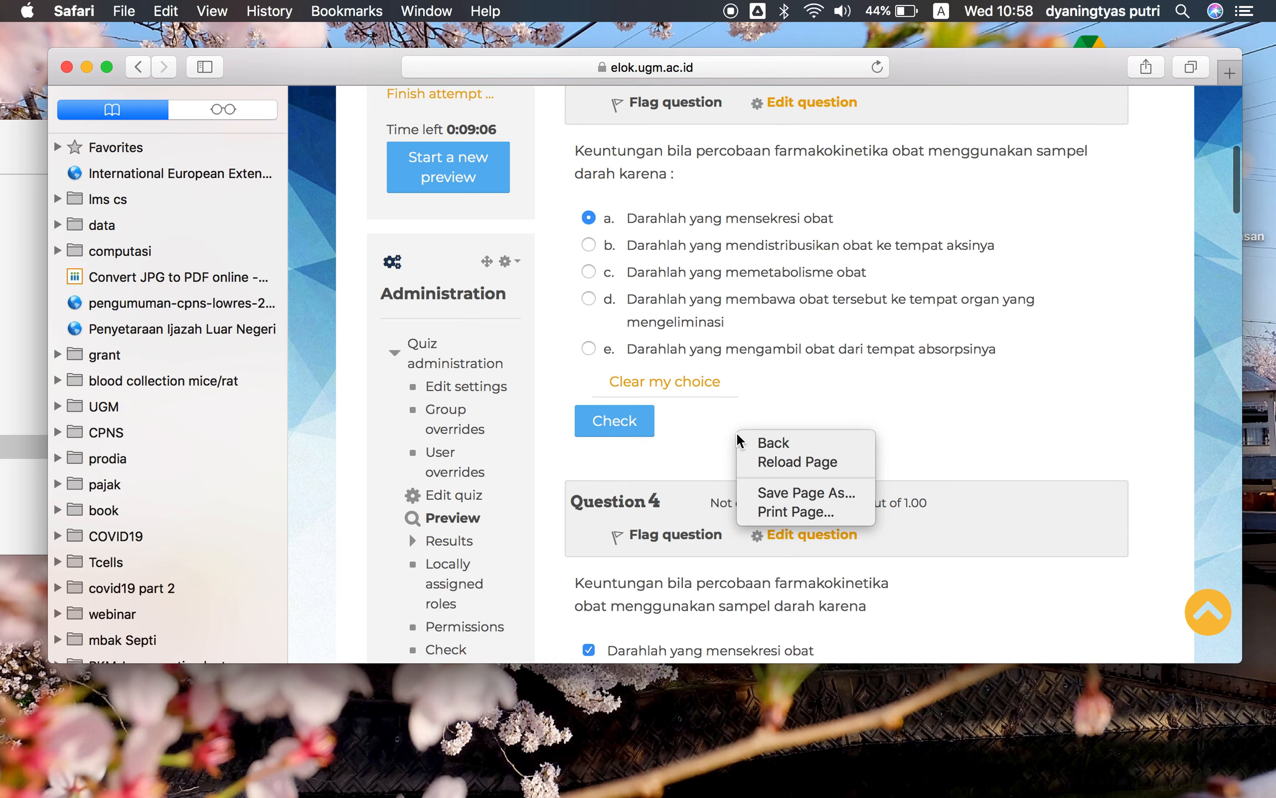
{"action": "left_click", "coordinate": [849, 397]}
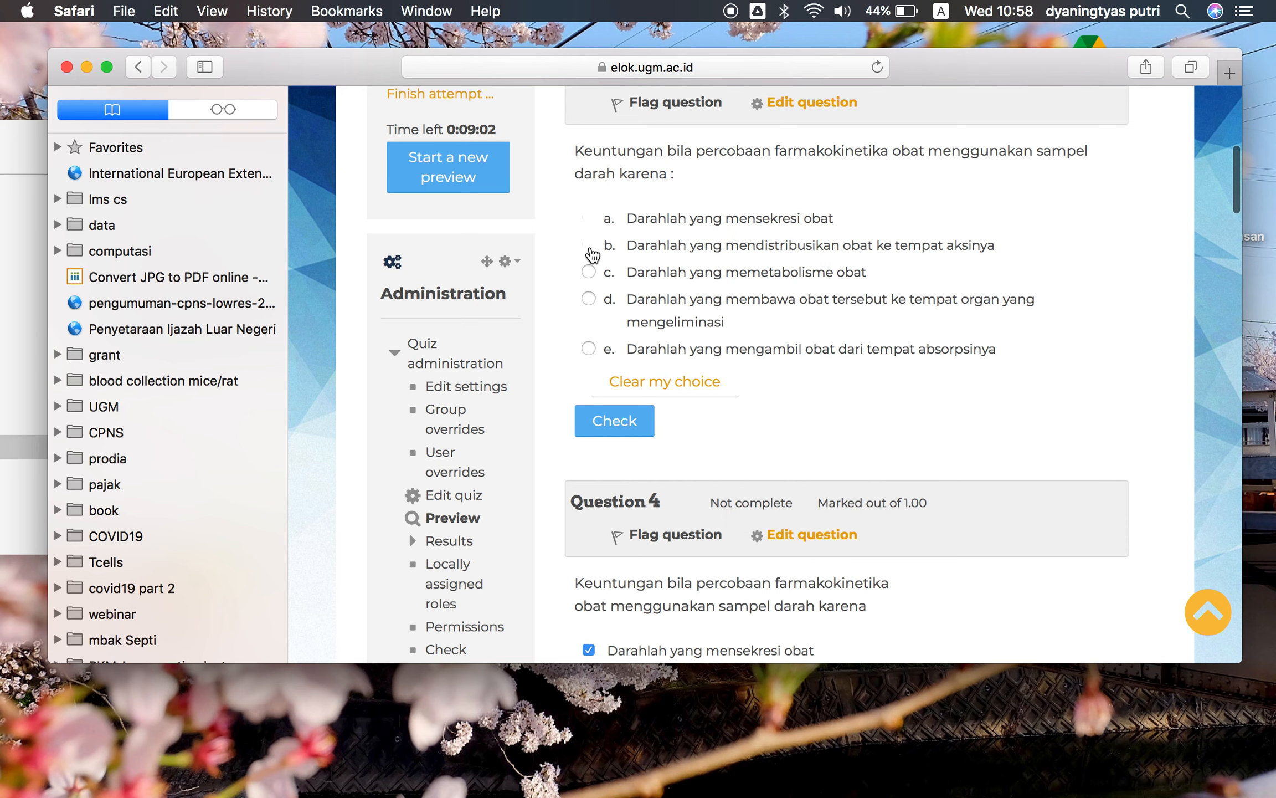
{"action": "scroll", "coordinate": [772, 299], "scroll_direction": "down", "scroll_amount": 5}
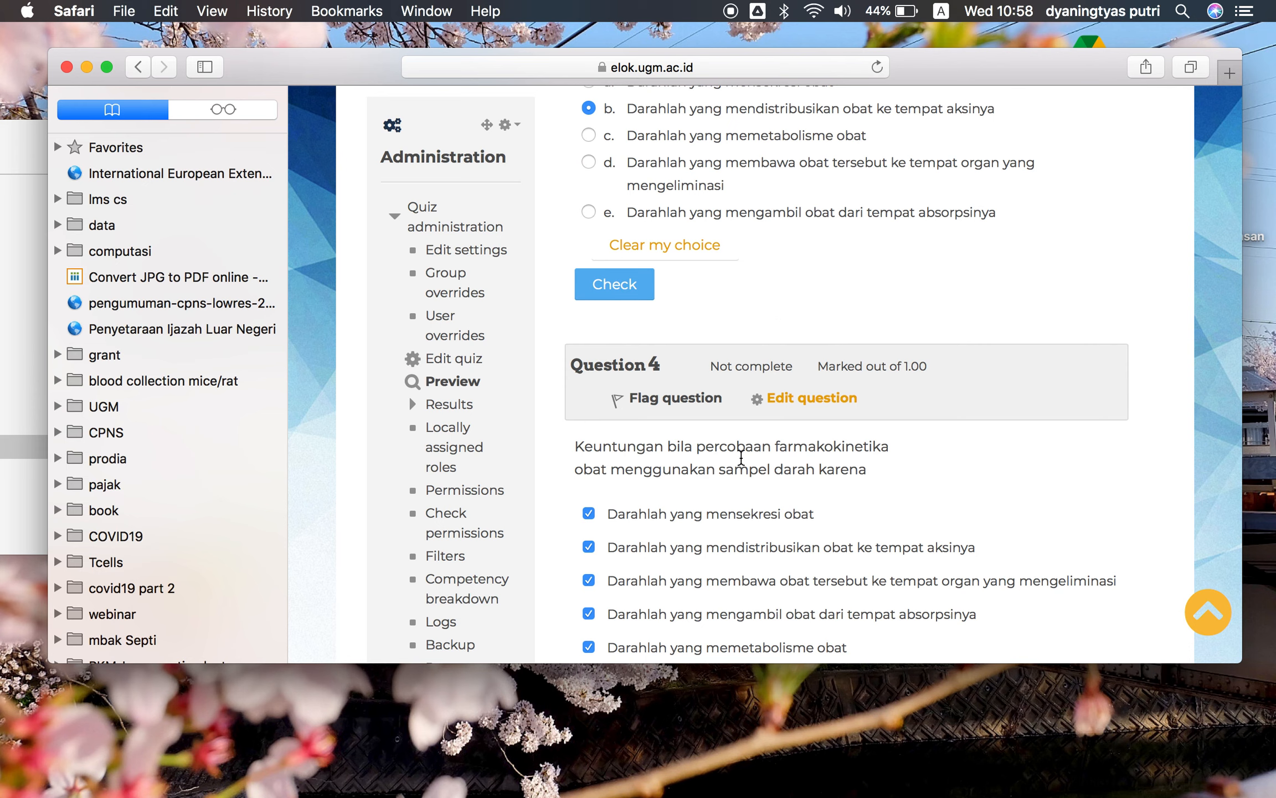
Move on to the third page of the quiz preview
{"action": "scroll", "coordinate": [715, 491], "scroll_direction": "down", "scroll_amount": 3}
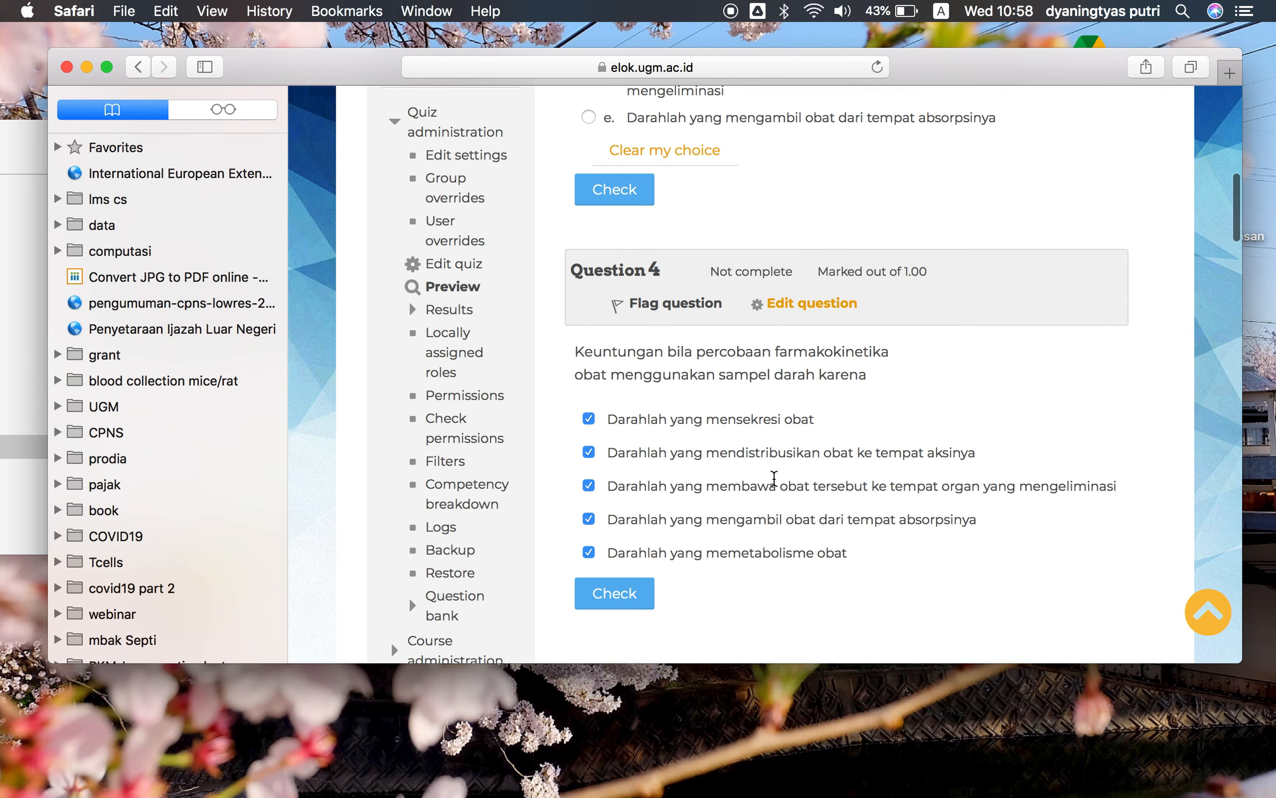
{"action": "scroll", "coordinate": [775, 479], "scroll_direction": "up", "scroll_amount": 1}
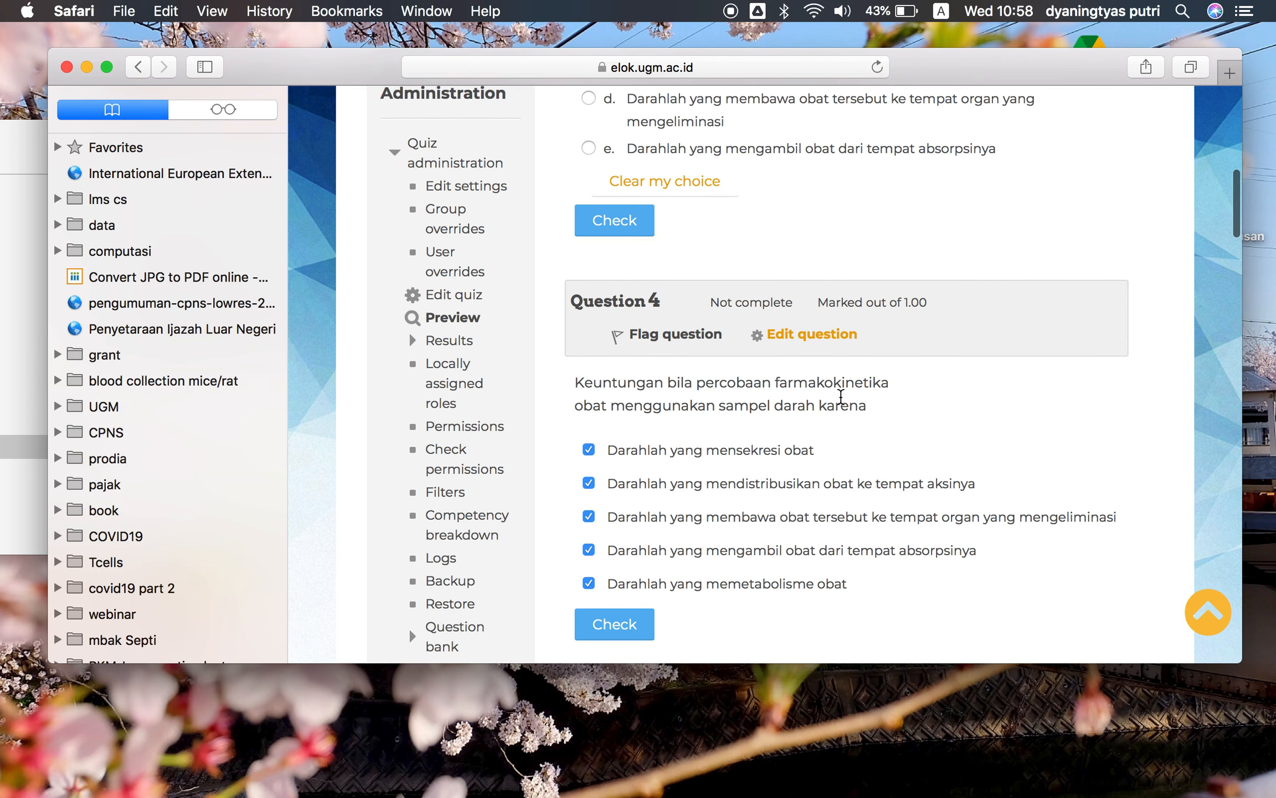
{"action": "scroll", "coordinate": [841, 399], "scroll_direction": "up", "scroll_amount": 2}
{"action": "scroll", "coordinate": [839, 399], "scroll_direction": "up", "scroll_amount": 6}
{"action": "scroll", "coordinate": [838, 396], "scroll_direction": "down", "scroll_amount": 6}
{"action": "scroll", "coordinate": [841, 398], "scroll_direction": "down", "scroll_amount": 7}
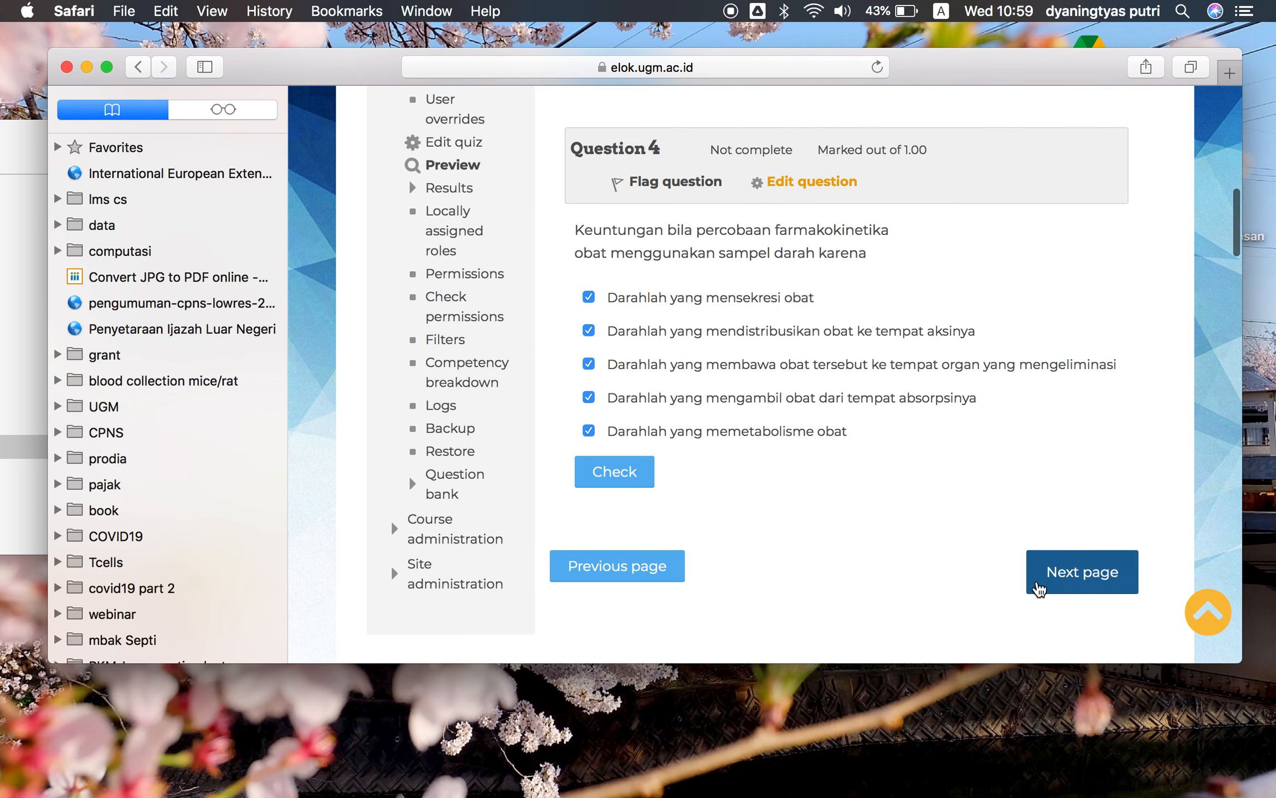
{"action": "left_click", "coordinate": [1040, 589]}
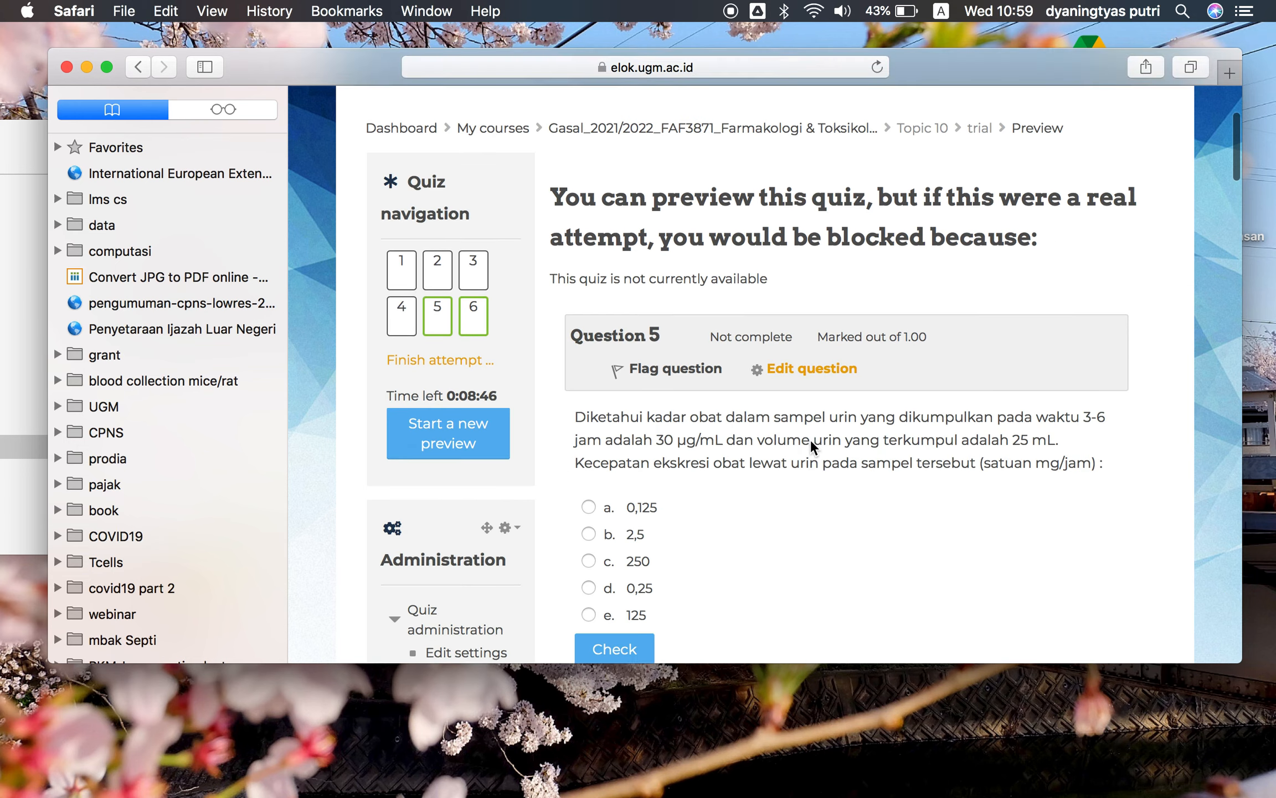
Answer question 5 with option a, 0,125
{"action": "left_click", "coordinate": [588, 475]}
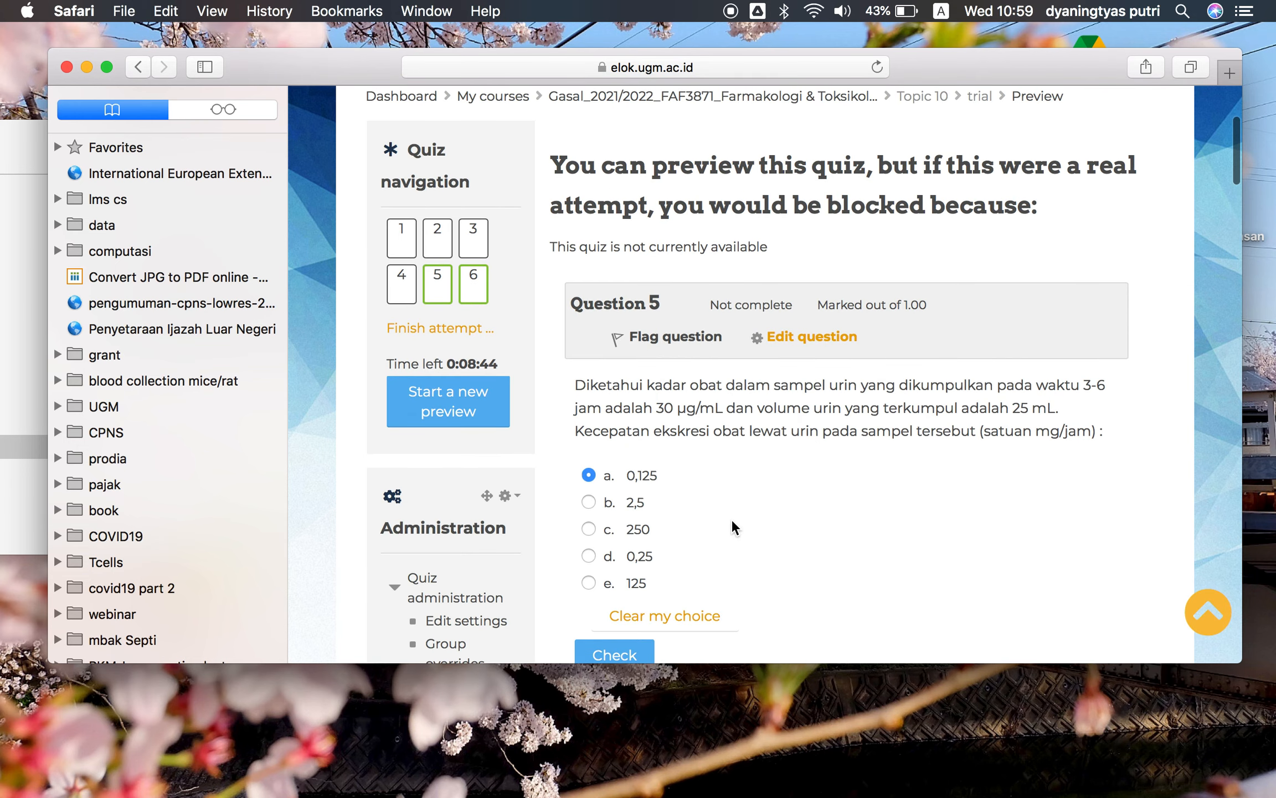
{"action": "scroll", "coordinate": [732, 523], "scroll_direction": "down", "scroll_amount": 10}
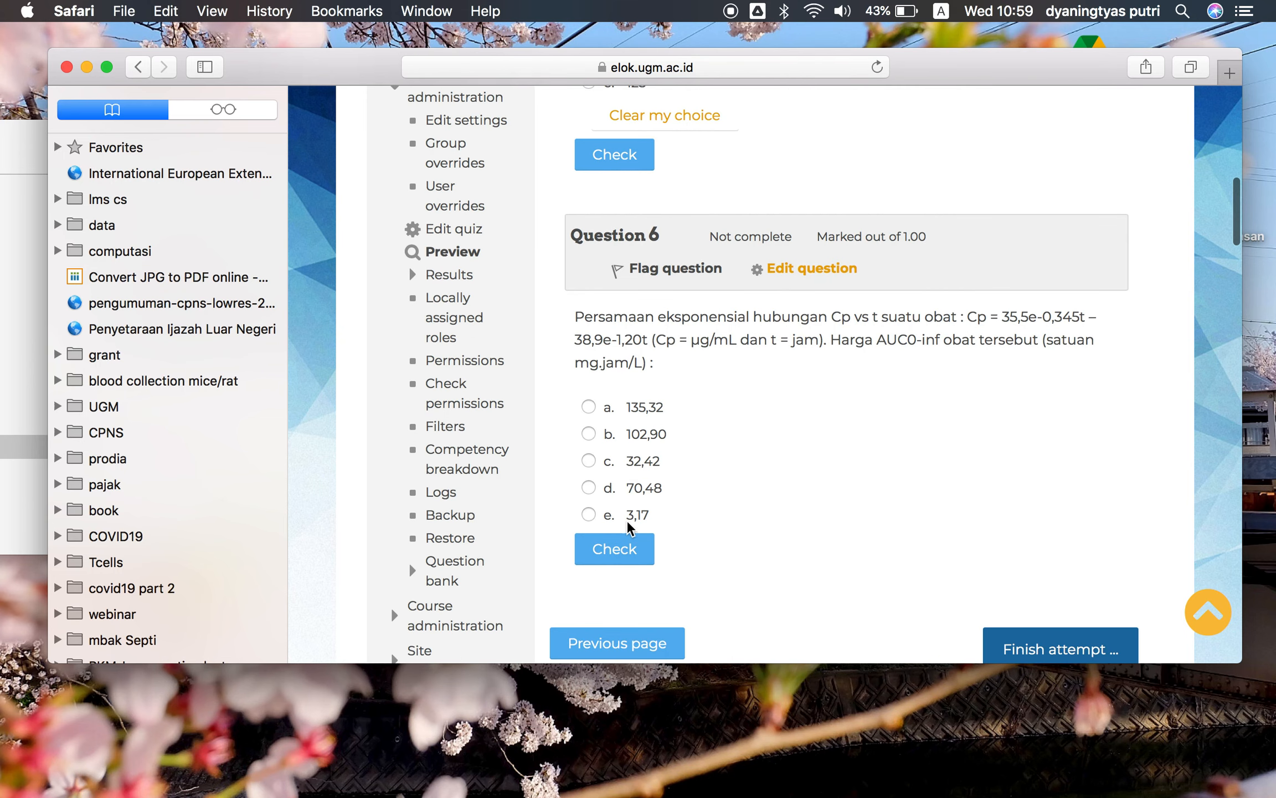
Answer question 6 with option e, 3,17
{"action": "left_click", "coordinate": [588, 515]}
{"action": "scroll", "coordinate": [1011, 561], "scroll_direction": "down", "scroll_amount": 1}
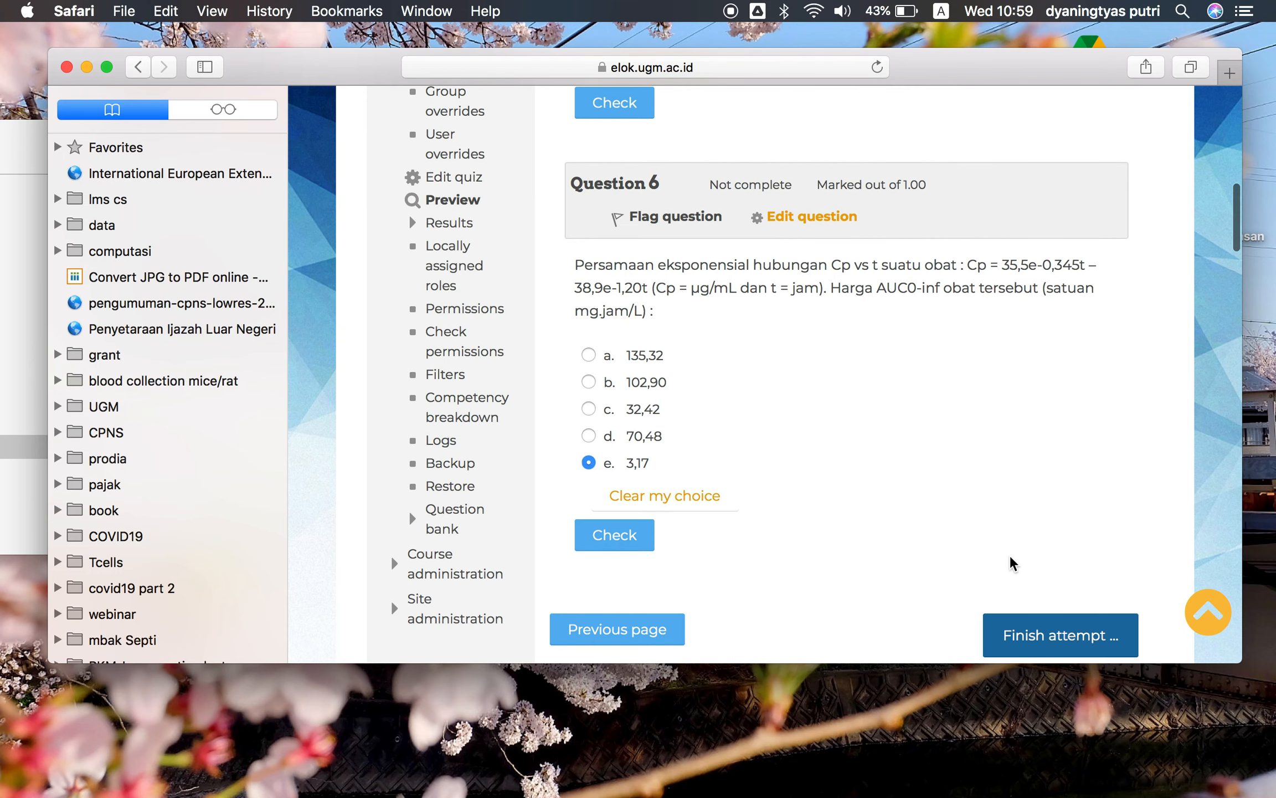
{"action": "scroll", "coordinate": [1011, 562], "scroll_direction": "down", "scroll_amount": 1}
Finish the preview attempt and confirm submitting all answers
{"action": "left_click", "coordinate": [1035, 588]}
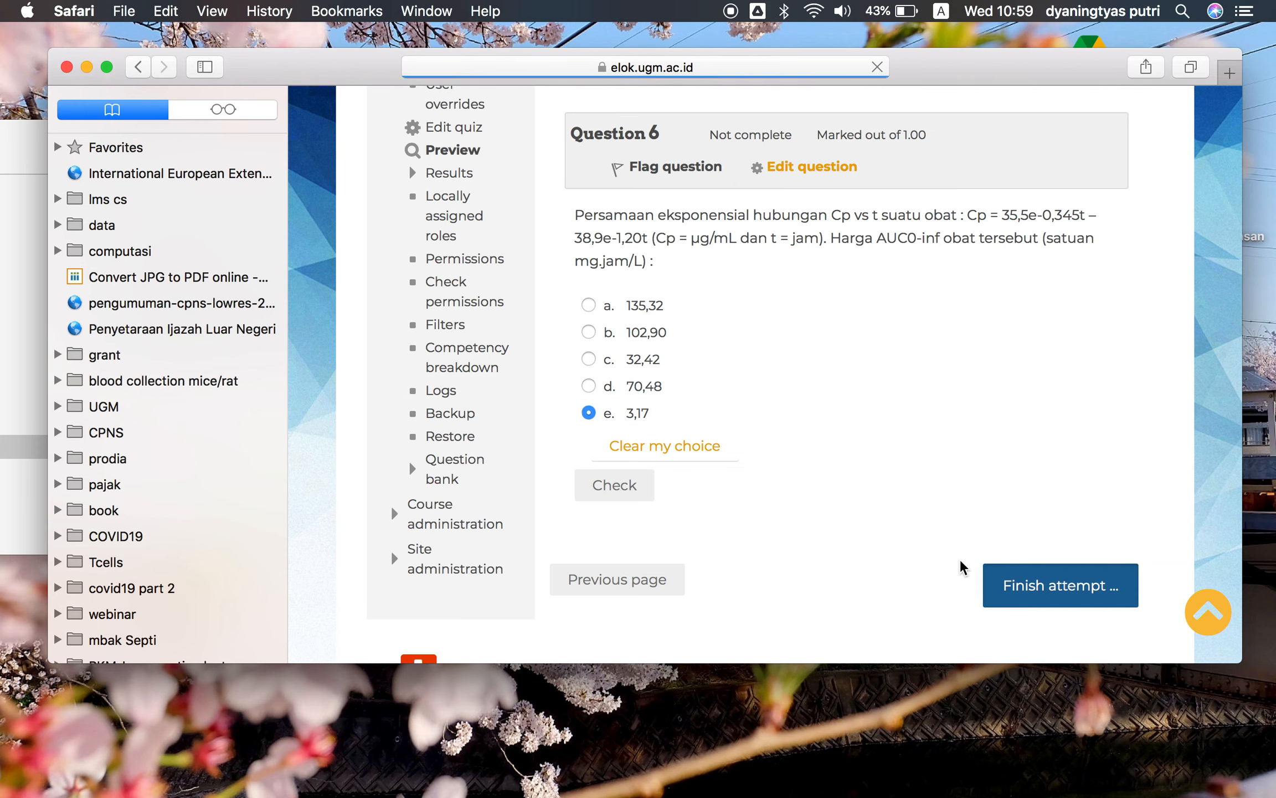
{"action": "scroll", "coordinate": [959, 557], "scroll_direction": "down", "scroll_amount": 5}
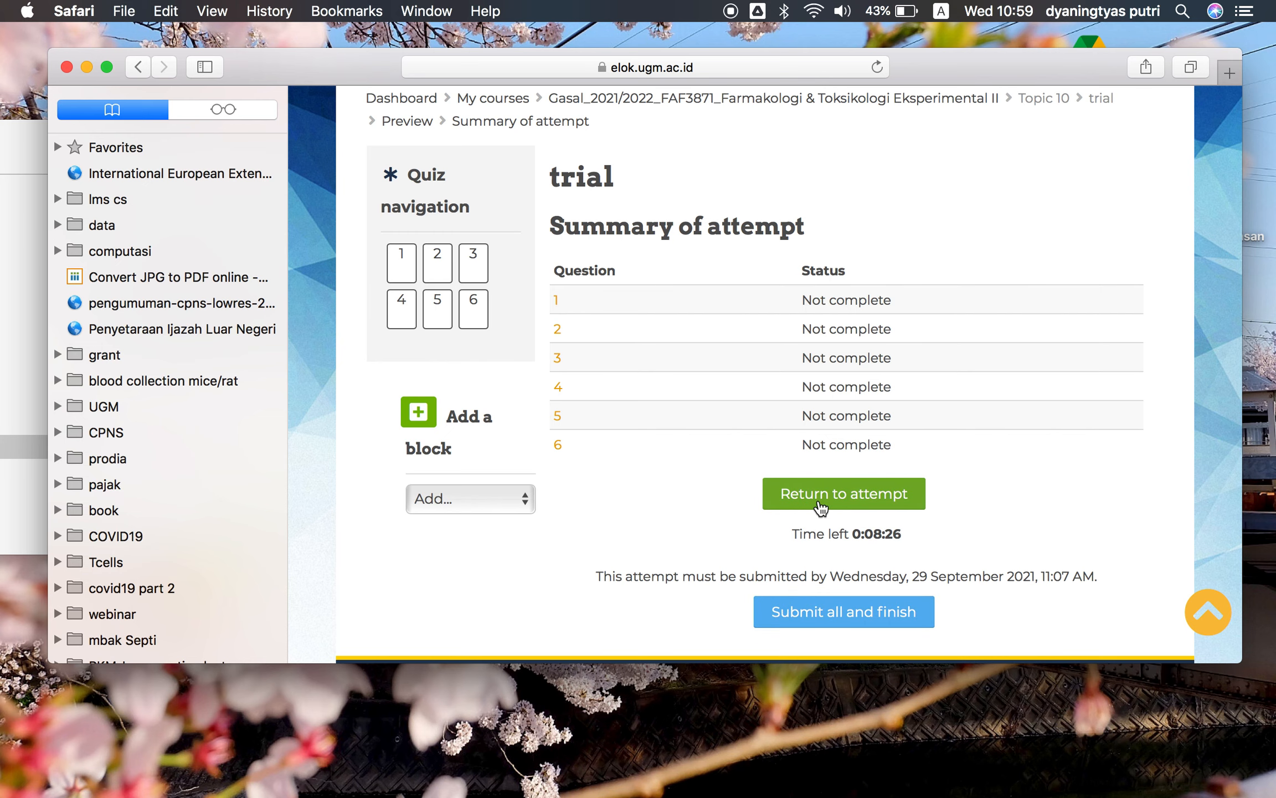
{"action": "left_click", "coordinate": [869, 621]}
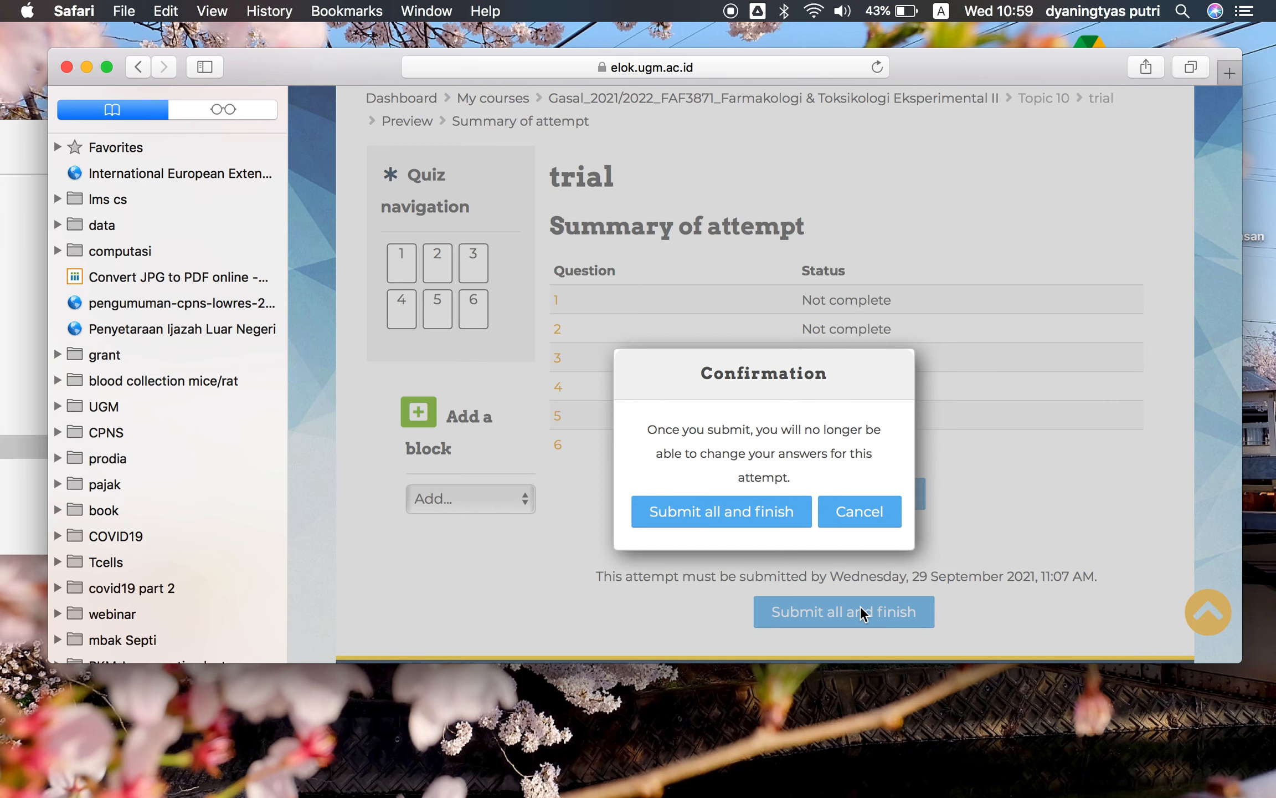
{"action": "left_click", "coordinate": [770, 517]}
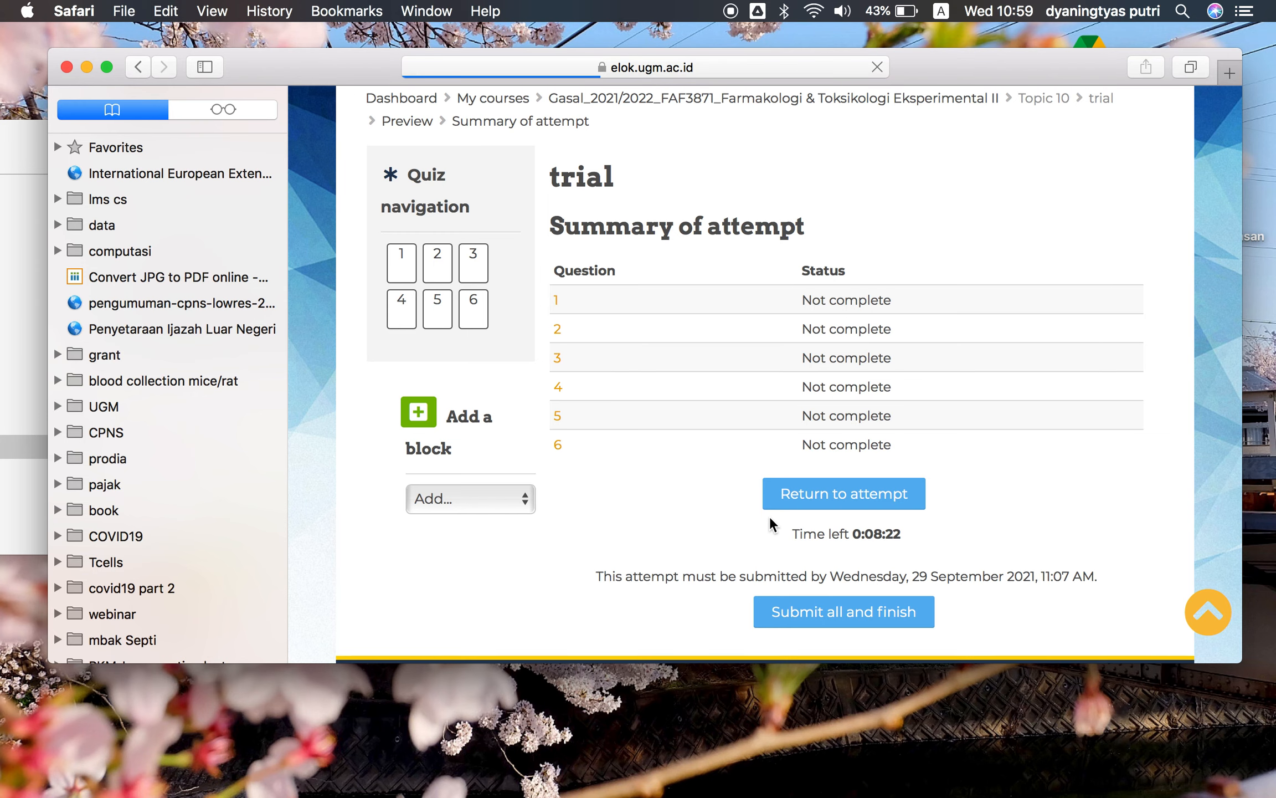
Review each question's marks and feedback in the submitted attempt, then finish the review
{"action": "scroll", "coordinate": [861, 516], "scroll_direction": "down", "scroll_amount": 6}
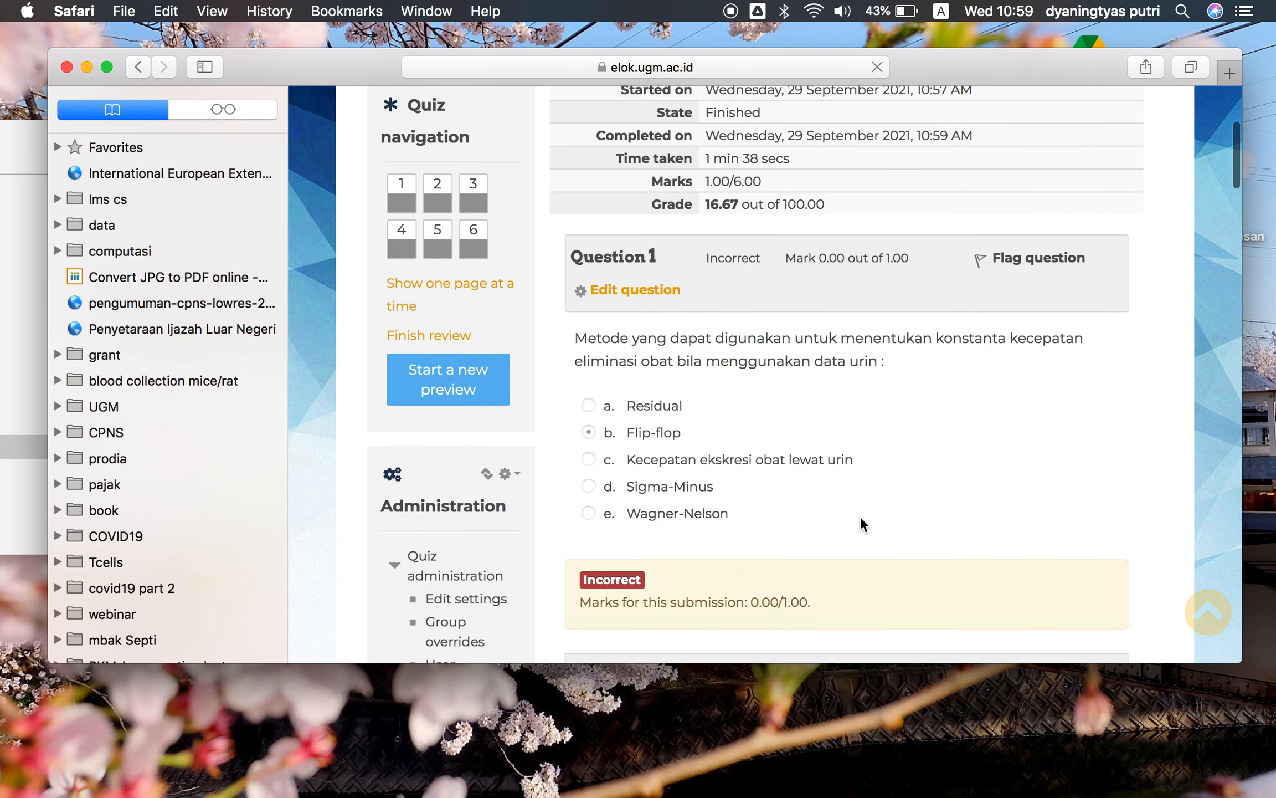
{"action": "scroll", "coordinate": [860, 518], "scroll_direction": "down", "scroll_amount": 3}
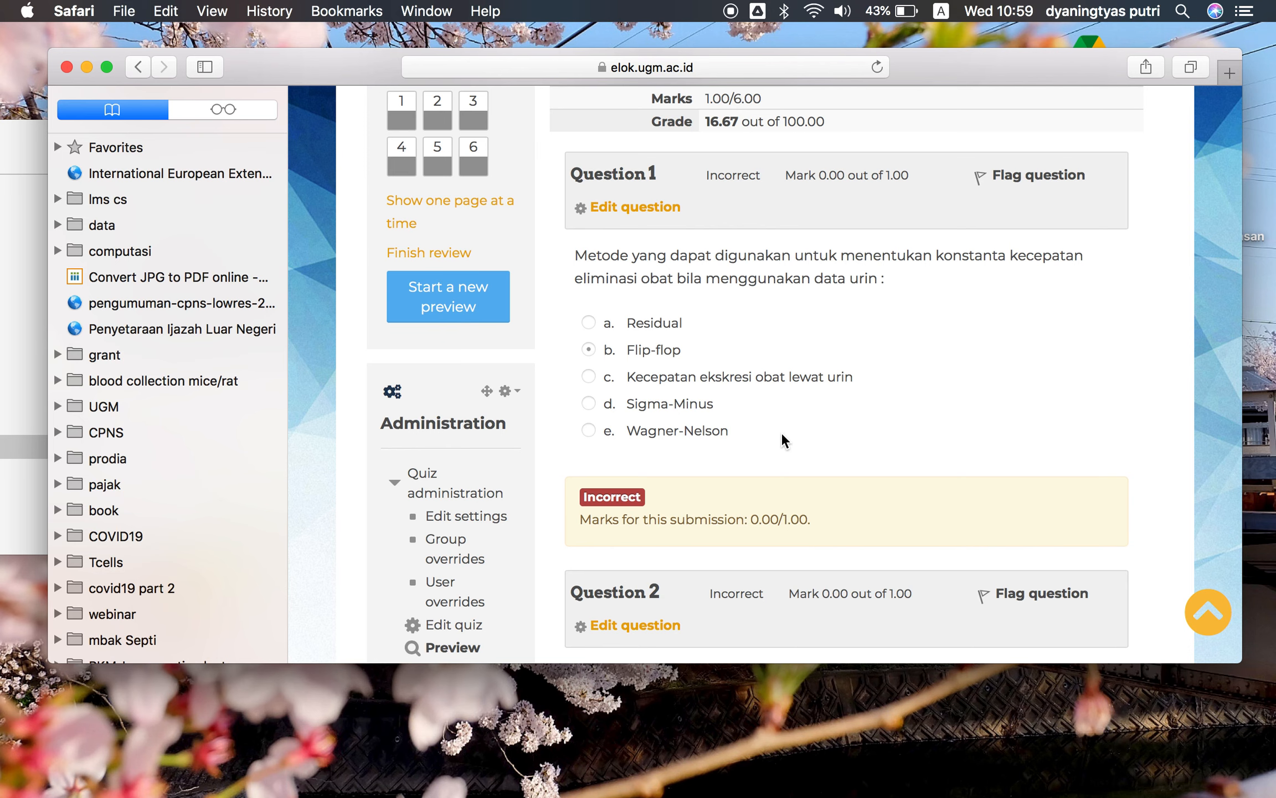
{"action": "scroll", "coordinate": [861, 426], "scroll_direction": "down", "scroll_amount": 2}
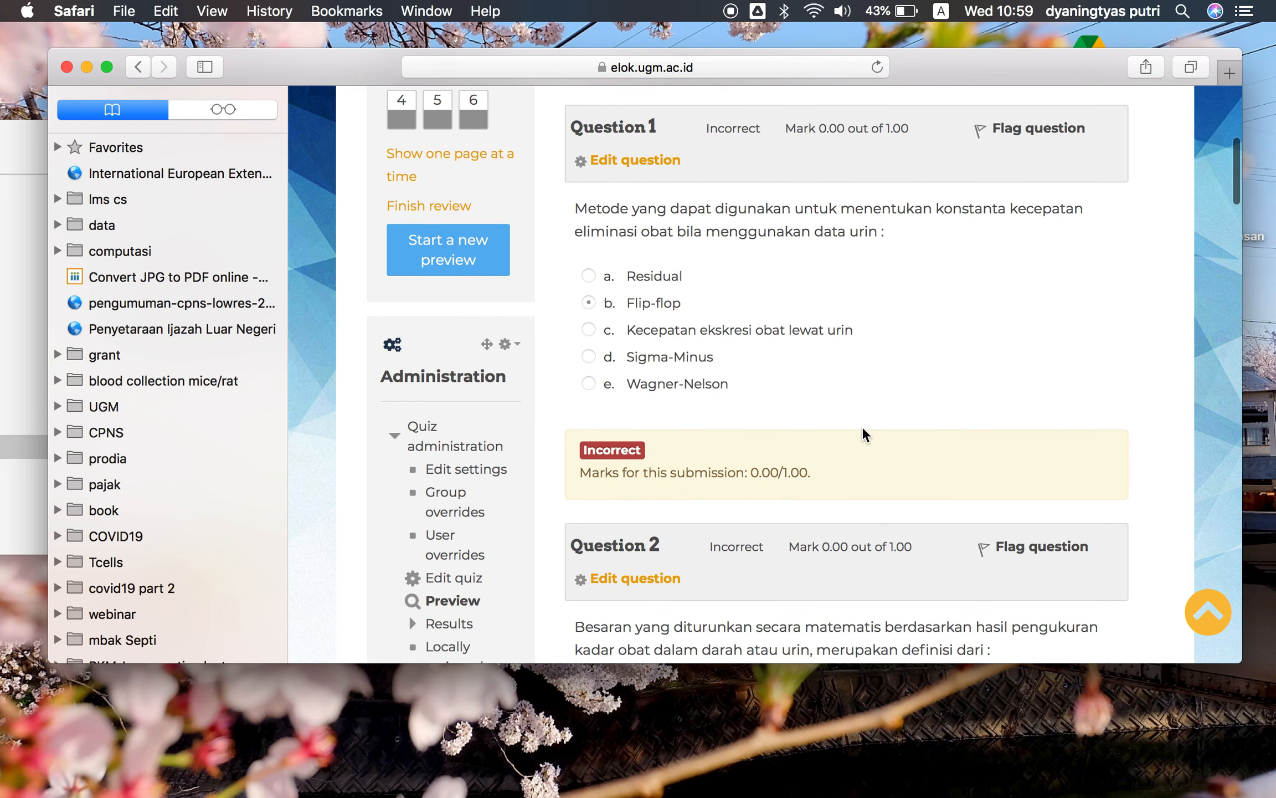
{"action": "scroll", "coordinate": [861, 426], "scroll_direction": "down", "scroll_amount": 1}
{"action": "scroll", "coordinate": [896, 424], "scroll_direction": "down", "scroll_amount": 15}
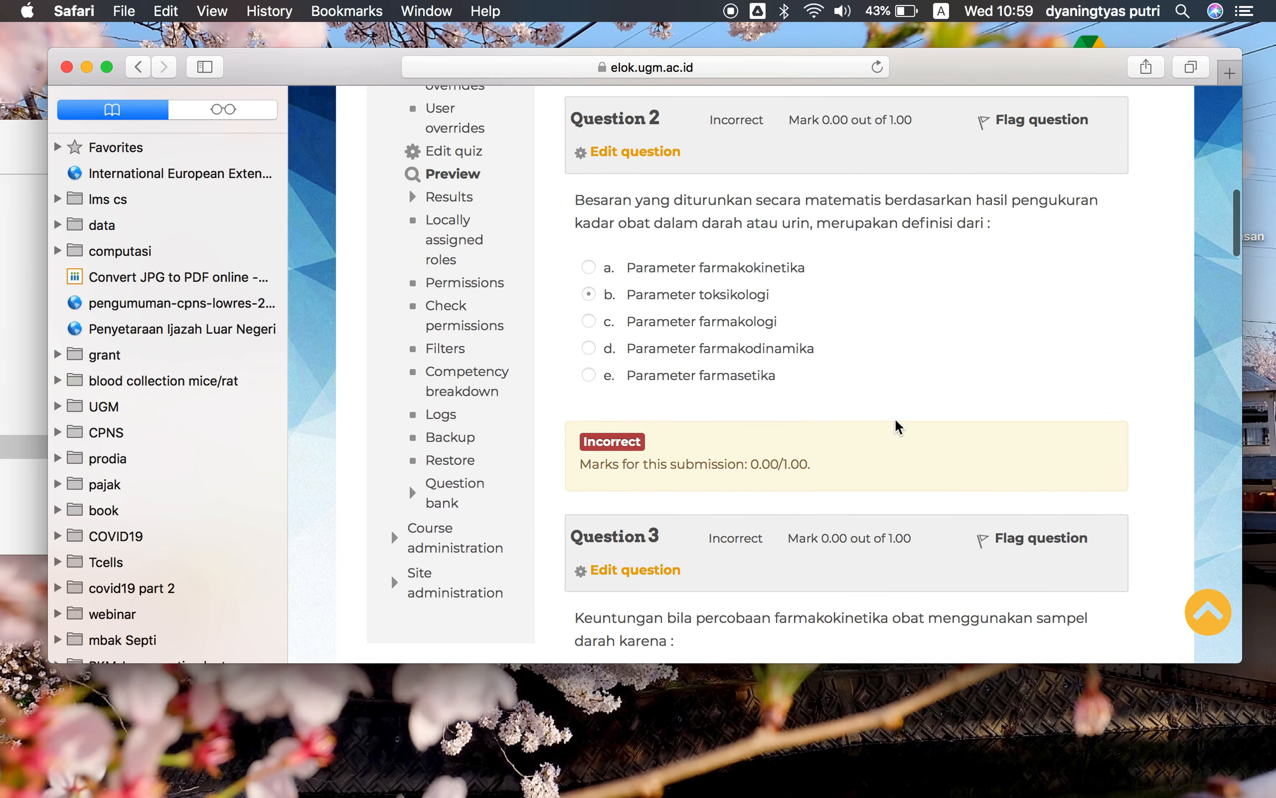
{"action": "scroll", "coordinate": [896, 420], "scroll_direction": "down", "scroll_amount": 10}
{"action": "scroll", "coordinate": [895, 418], "scroll_direction": "down", "scroll_amount": 14}
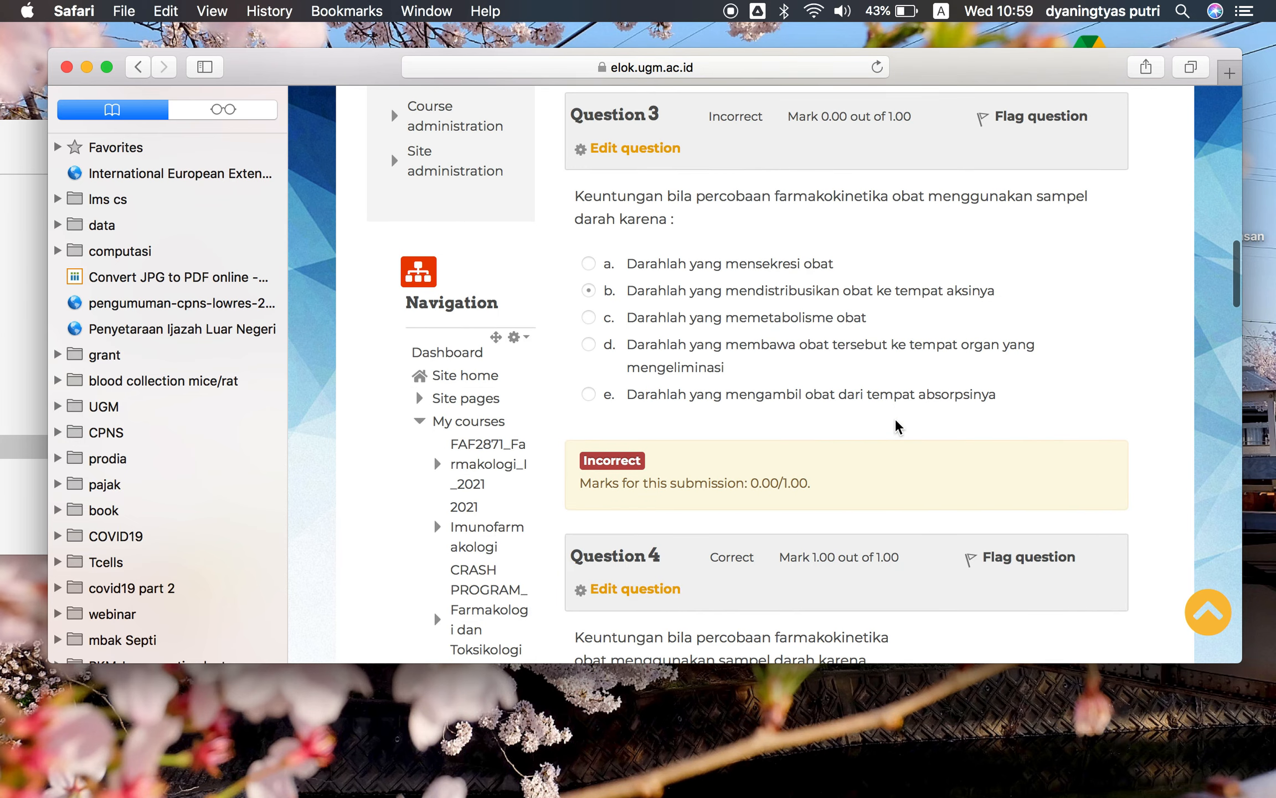
{"action": "scroll", "coordinate": [895, 419], "scroll_direction": "down", "scroll_amount": 5}
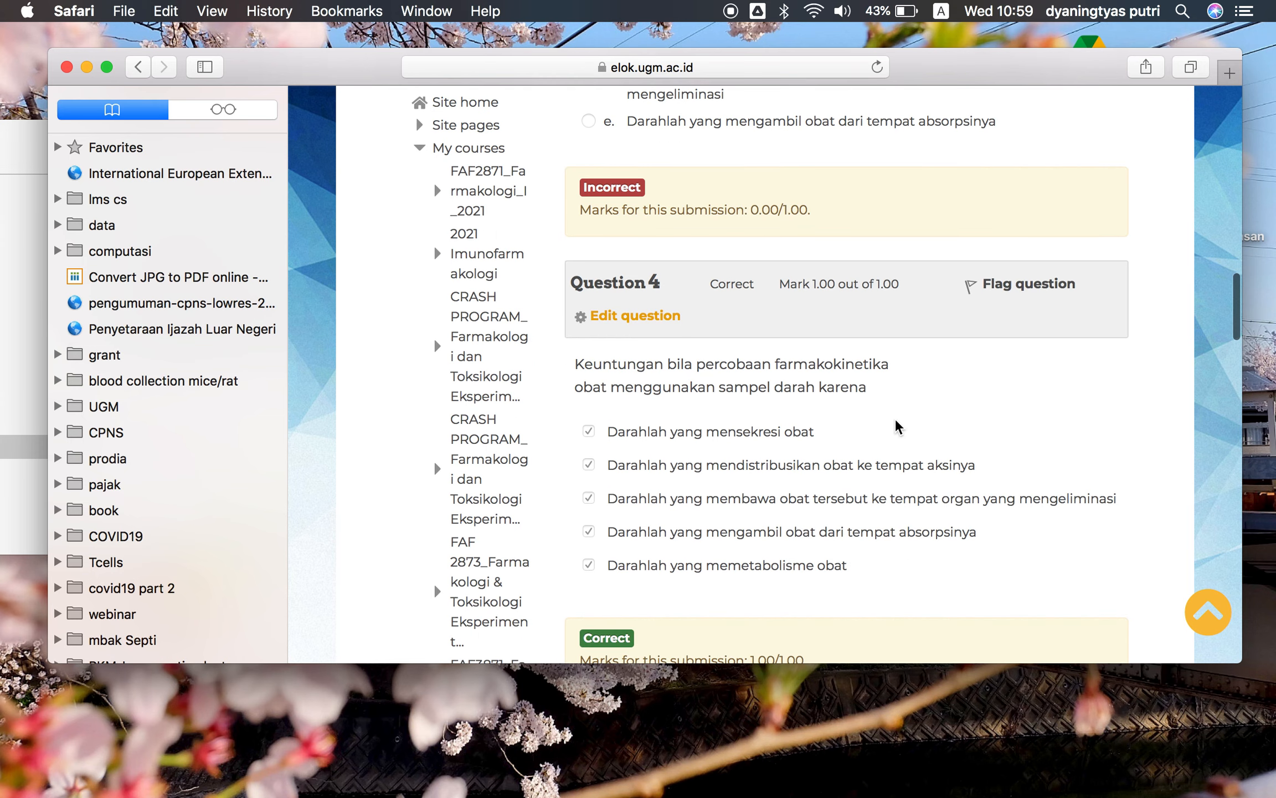
{"action": "scroll", "coordinate": [897, 427], "scroll_direction": "down", "scroll_amount": 4}
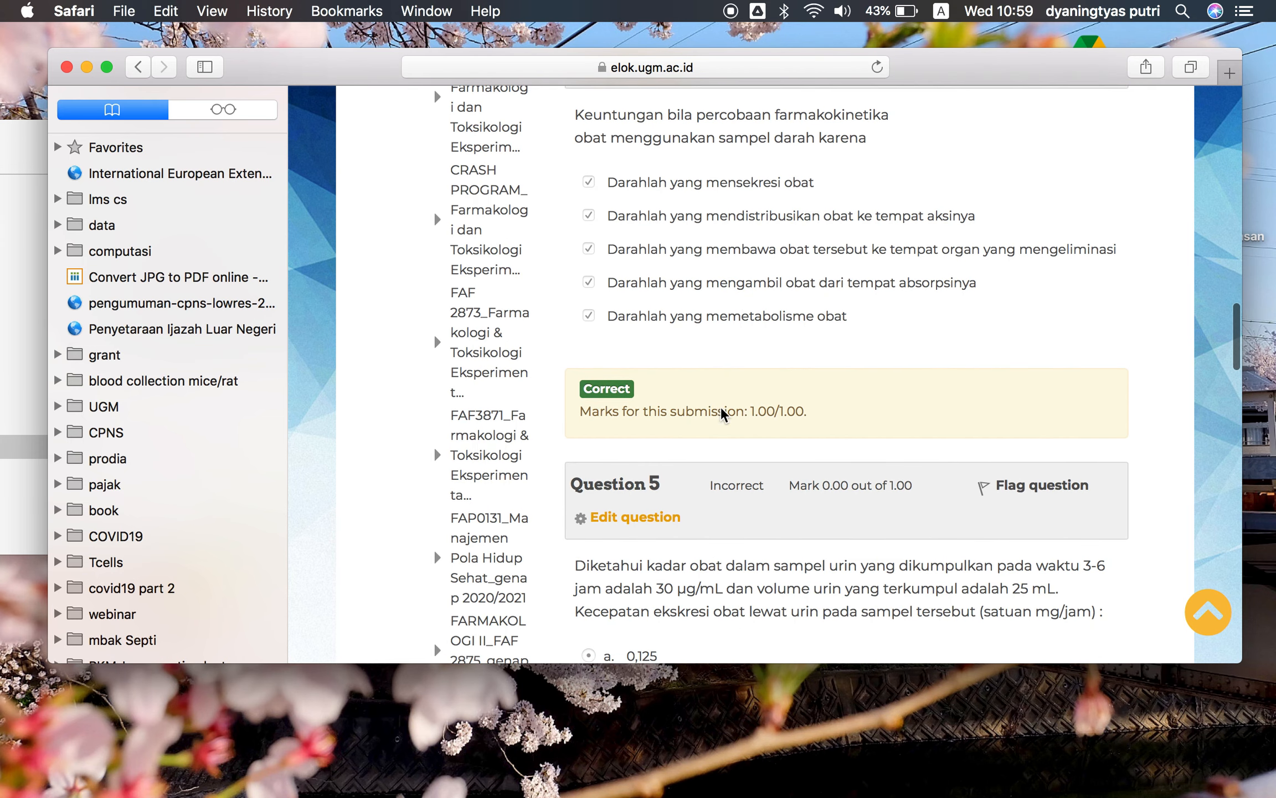
{"action": "scroll", "coordinate": [937, 373], "scroll_direction": "down", "scroll_amount": 3}
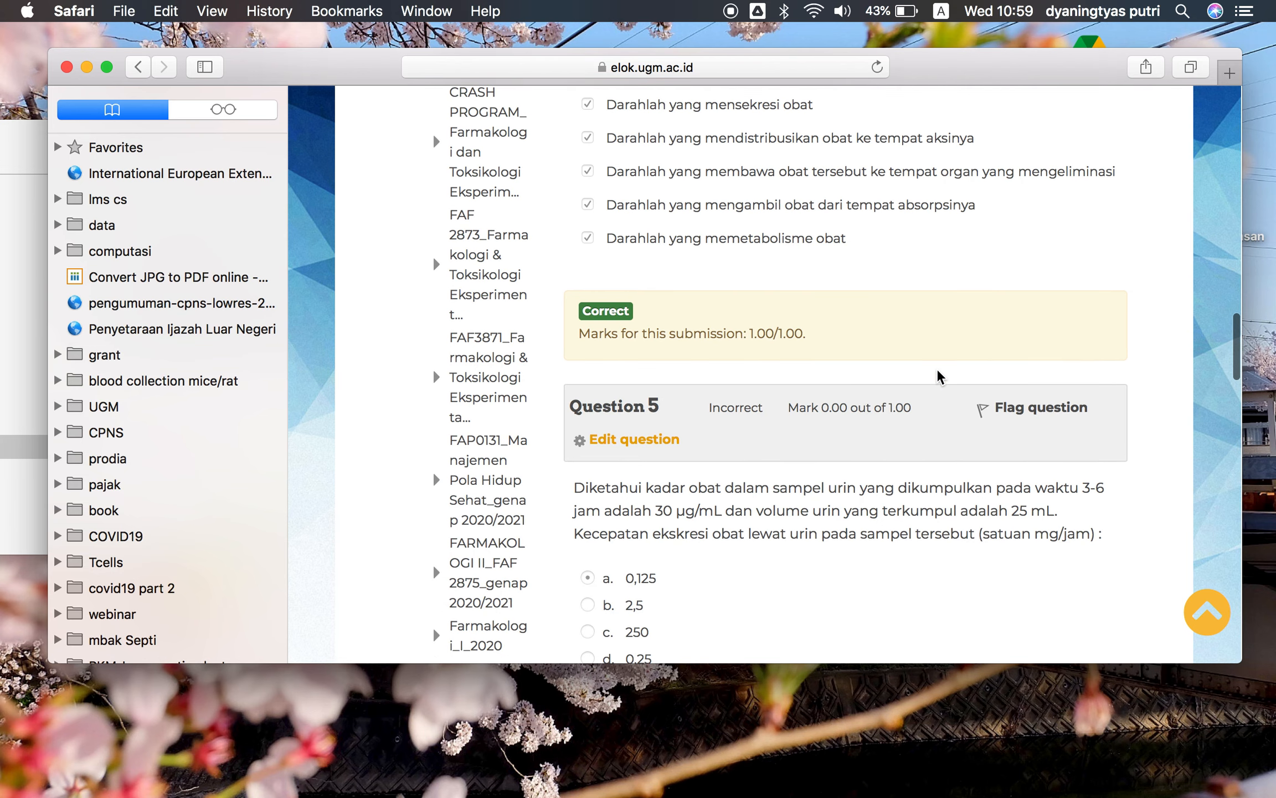
{"action": "scroll", "coordinate": [938, 376], "scroll_direction": "down", "scroll_amount": 8}
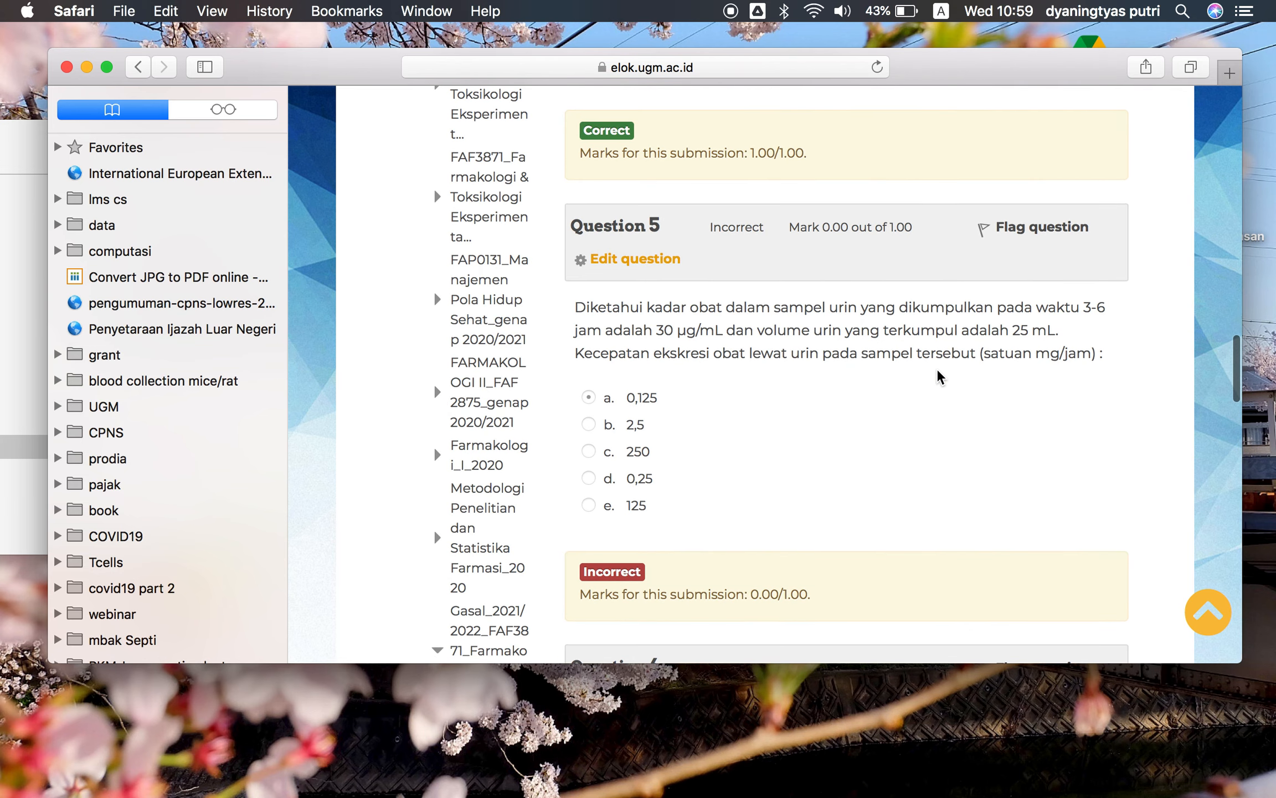
{"action": "scroll", "coordinate": [938, 376], "scroll_direction": "down", "scroll_amount": 4}
{"action": "scroll", "coordinate": [937, 376], "scroll_direction": "up", "scroll_amount": 20}
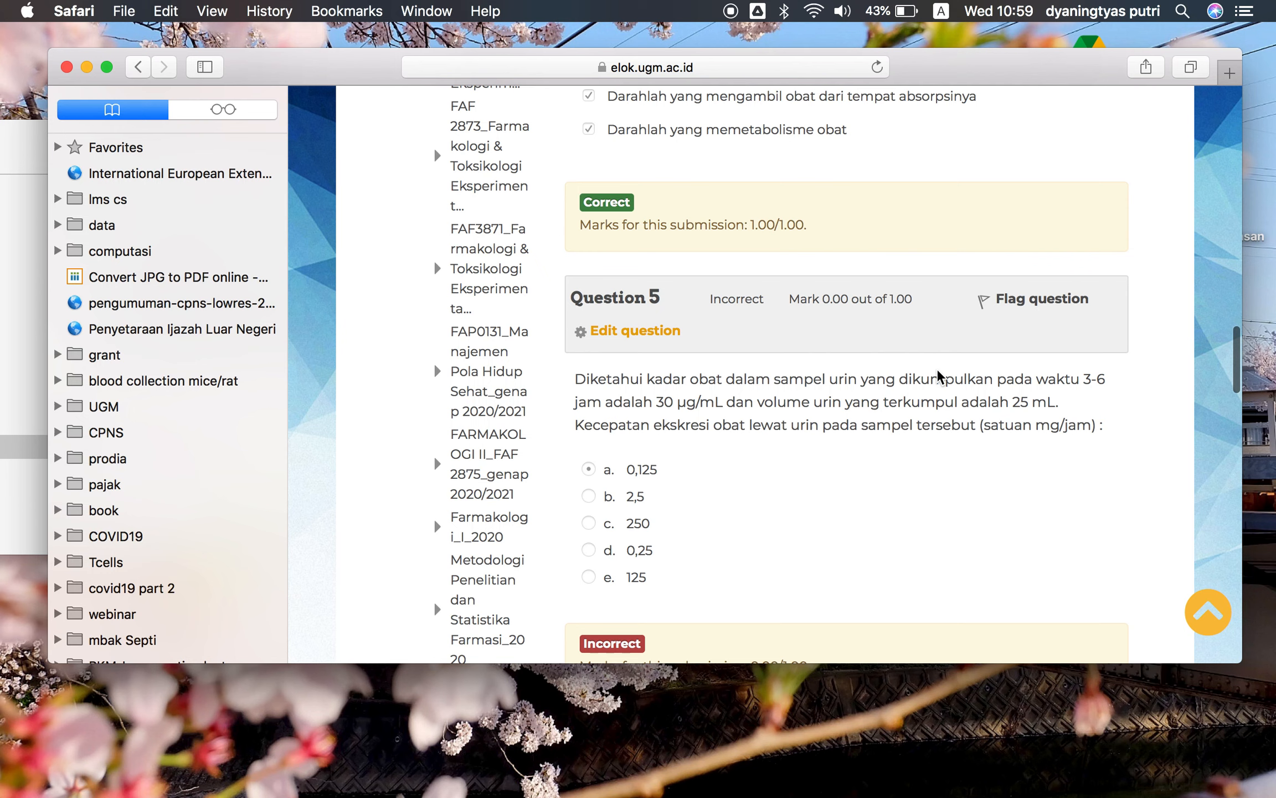
{"action": "scroll", "coordinate": [940, 377], "scroll_direction": "down", "scroll_amount": 1}
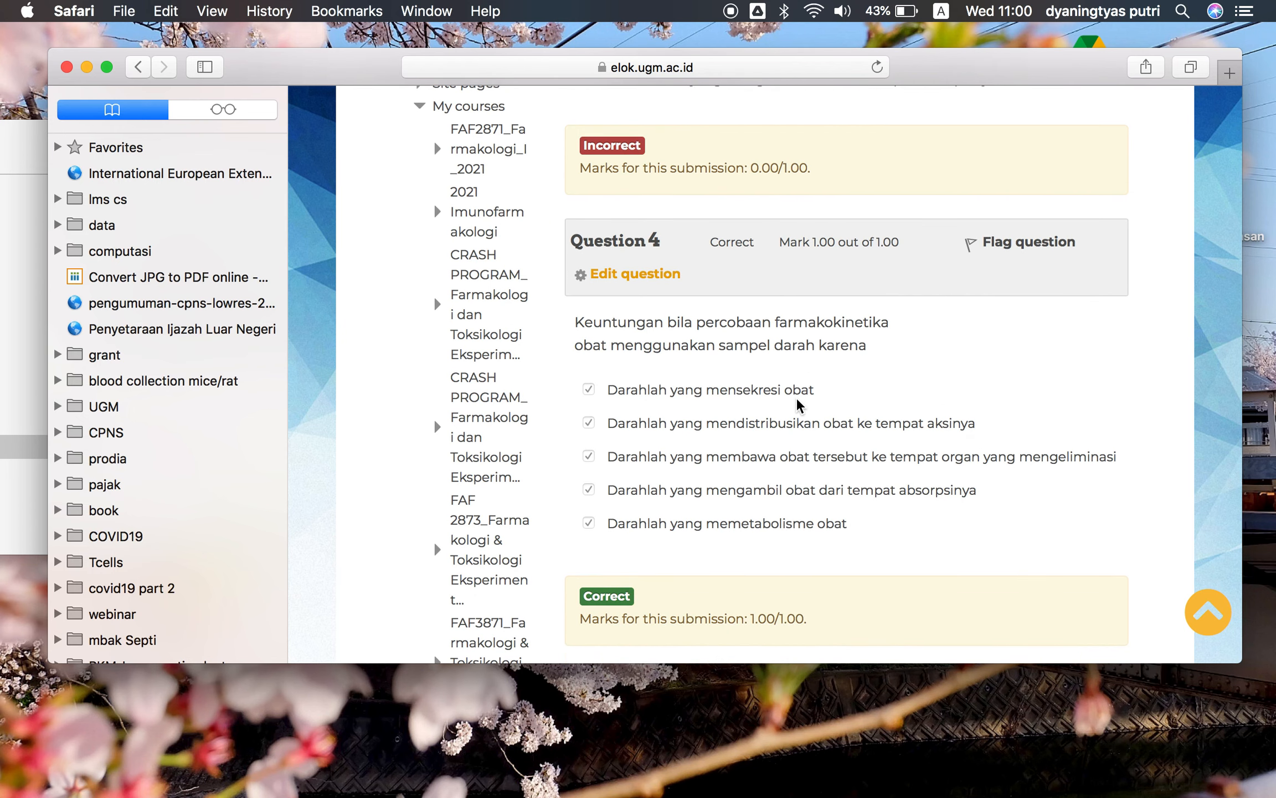
{"action": "scroll", "coordinate": [798, 405], "scroll_direction": "down", "scroll_amount": 10}
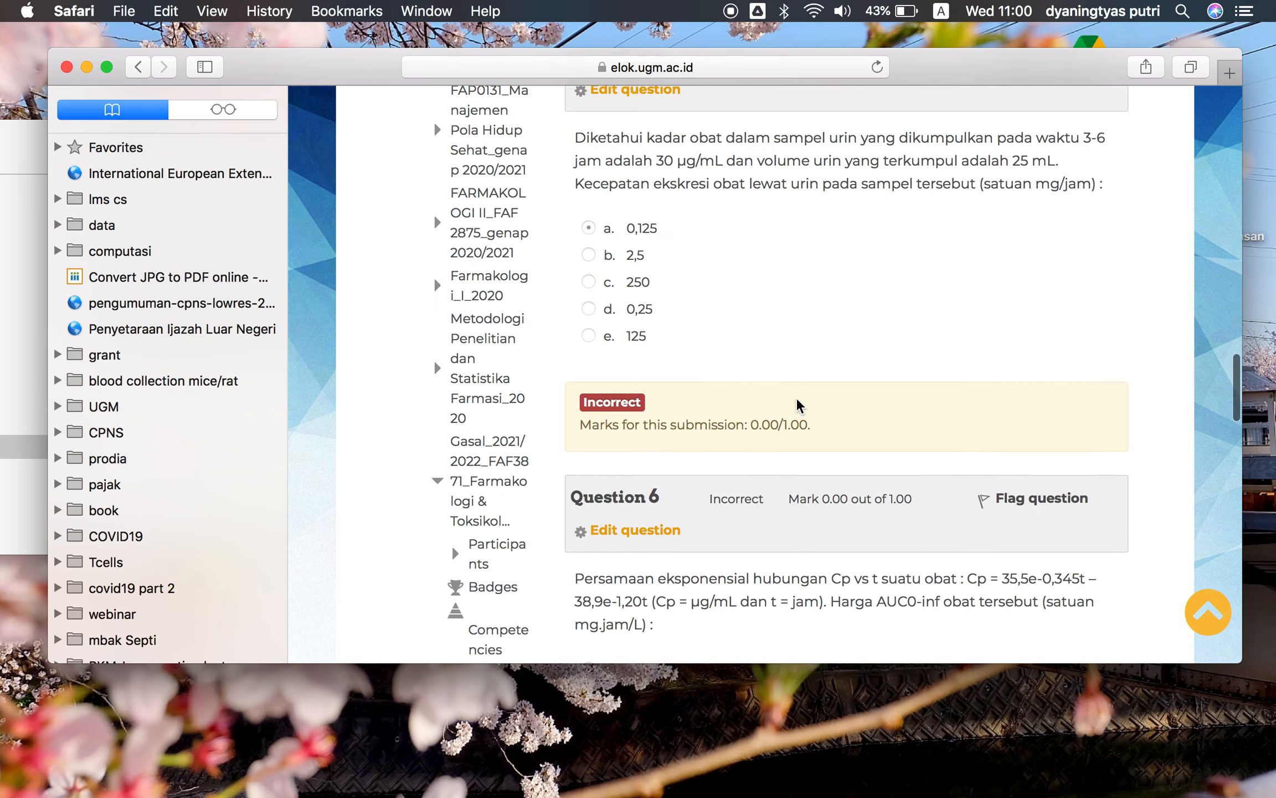
{"action": "scroll", "coordinate": [798, 405], "scroll_direction": "down", "scroll_amount": 5}
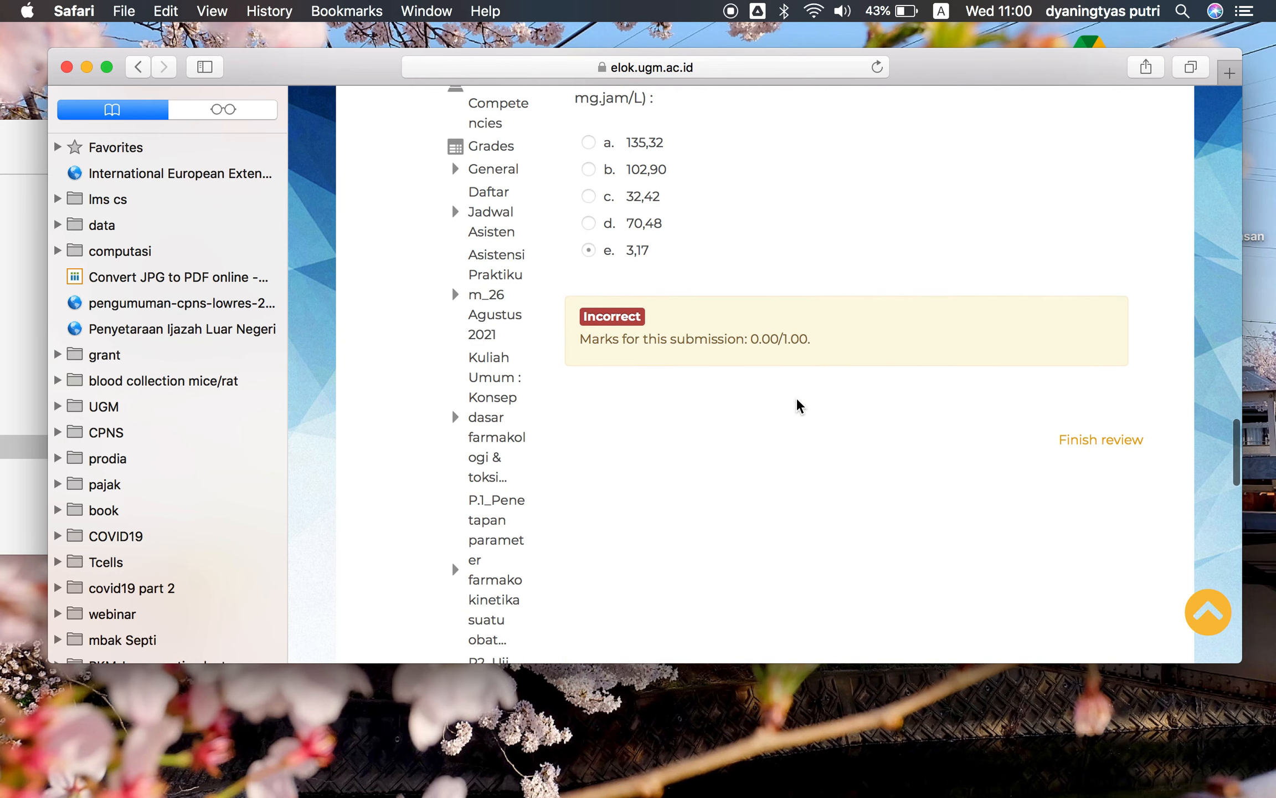
{"action": "scroll", "coordinate": [935, 421], "scroll_direction": "up", "scroll_amount": 5}
{"action": "scroll", "coordinate": [934, 422], "scroll_direction": "down", "scroll_amount": 6}
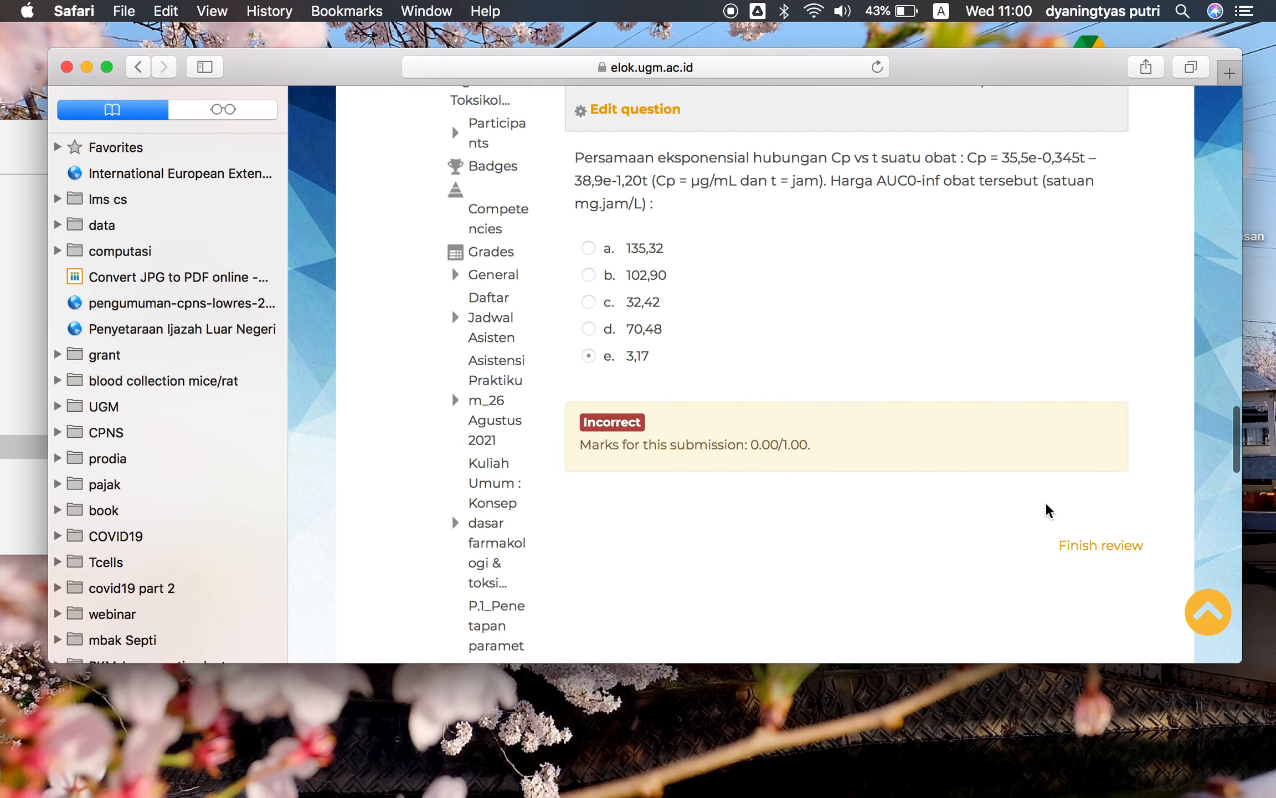
{"action": "left_click", "coordinate": [1083, 554]}
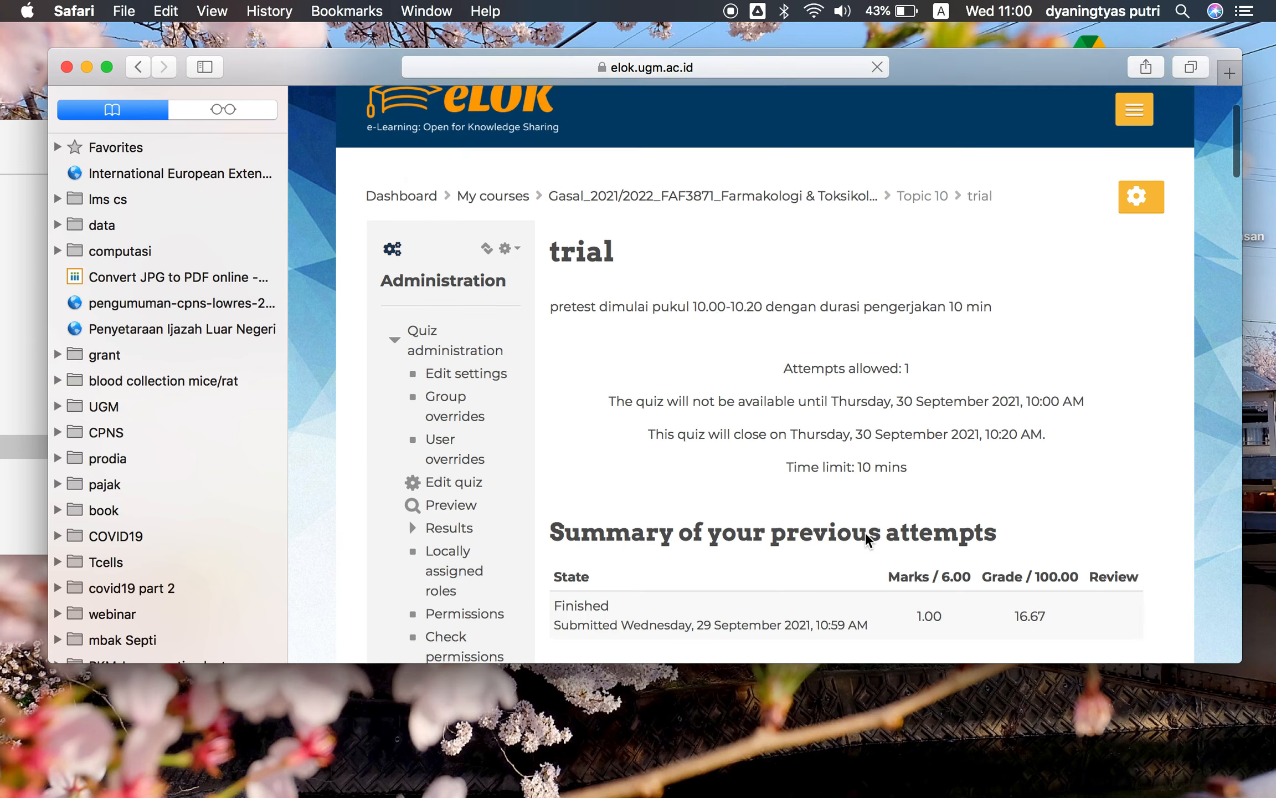
{"action": "scroll", "coordinate": [865, 532], "scroll_direction": "down", "scroll_amount": 3}
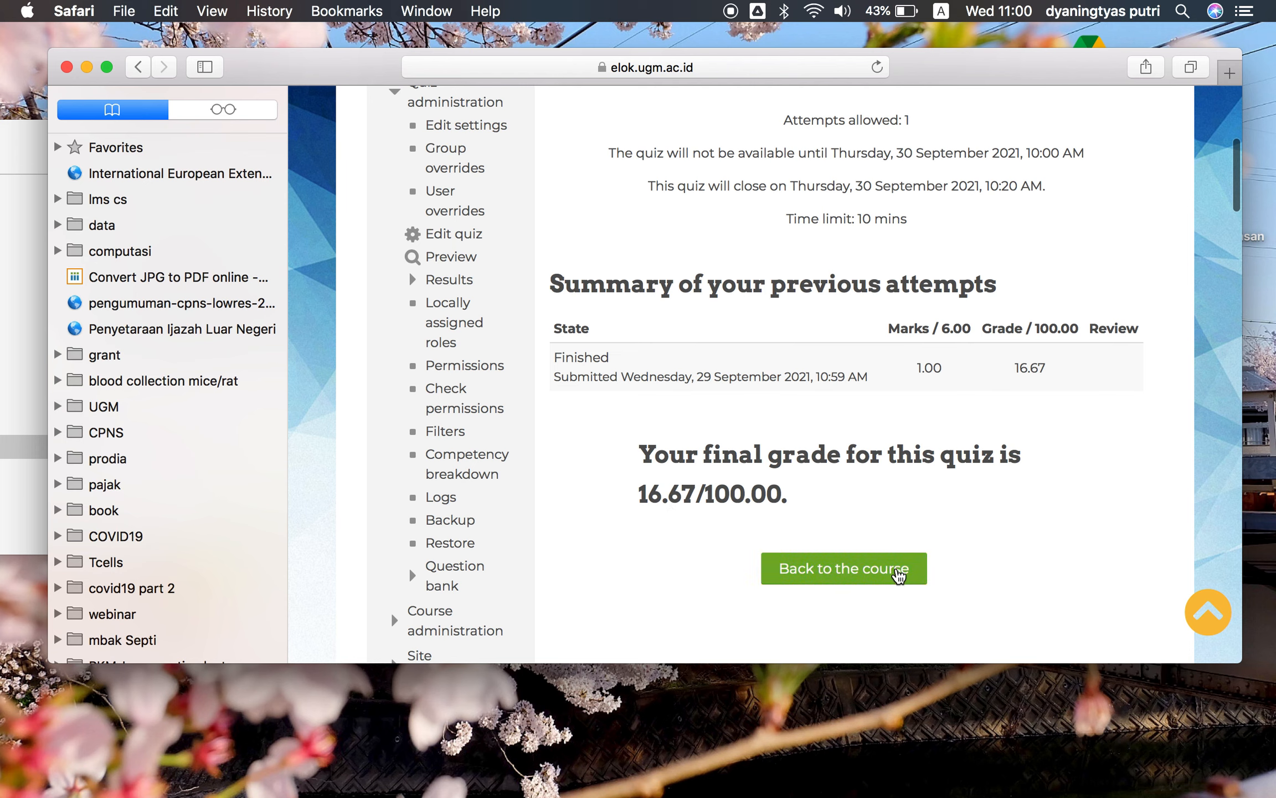
Return to the course page and start adding a new Assignment to Topic 10
{"action": "left_click", "coordinate": [900, 575]}
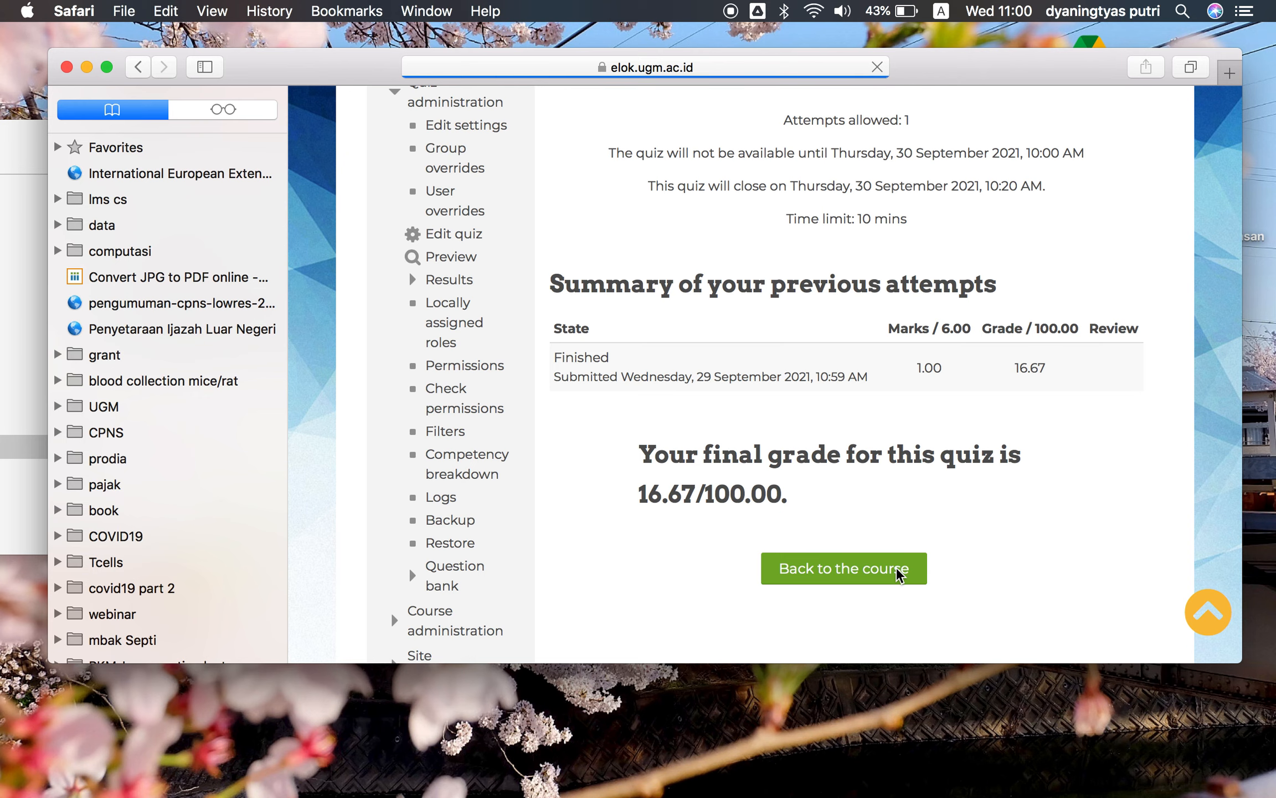
{"action": "scroll", "coordinate": [900, 576], "scroll_direction": "down", "scroll_amount": 2}
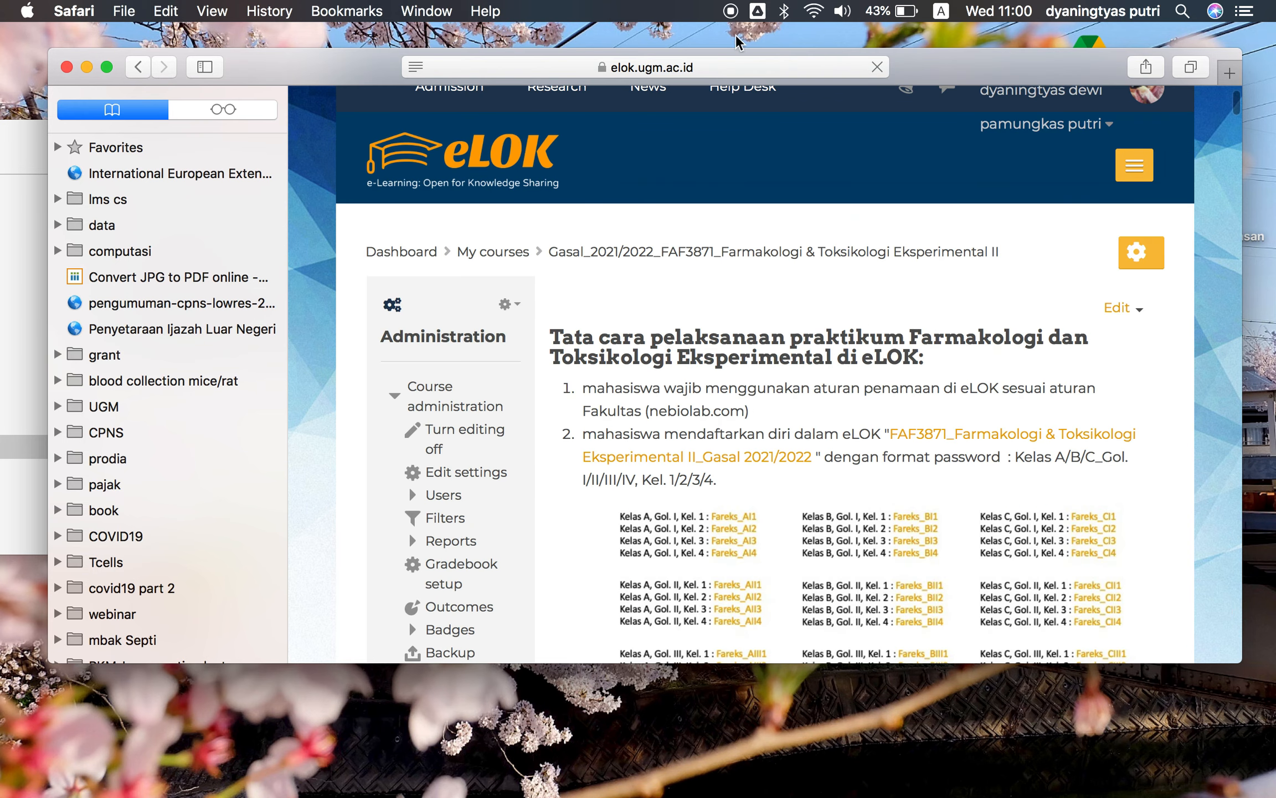
{"action": "scroll", "coordinate": [806, 295], "scroll_direction": "down", "scroll_amount": 2}
{"action": "scroll", "coordinate": [781, 228], "scroll_direction": "up", "scroll_amount": 1}
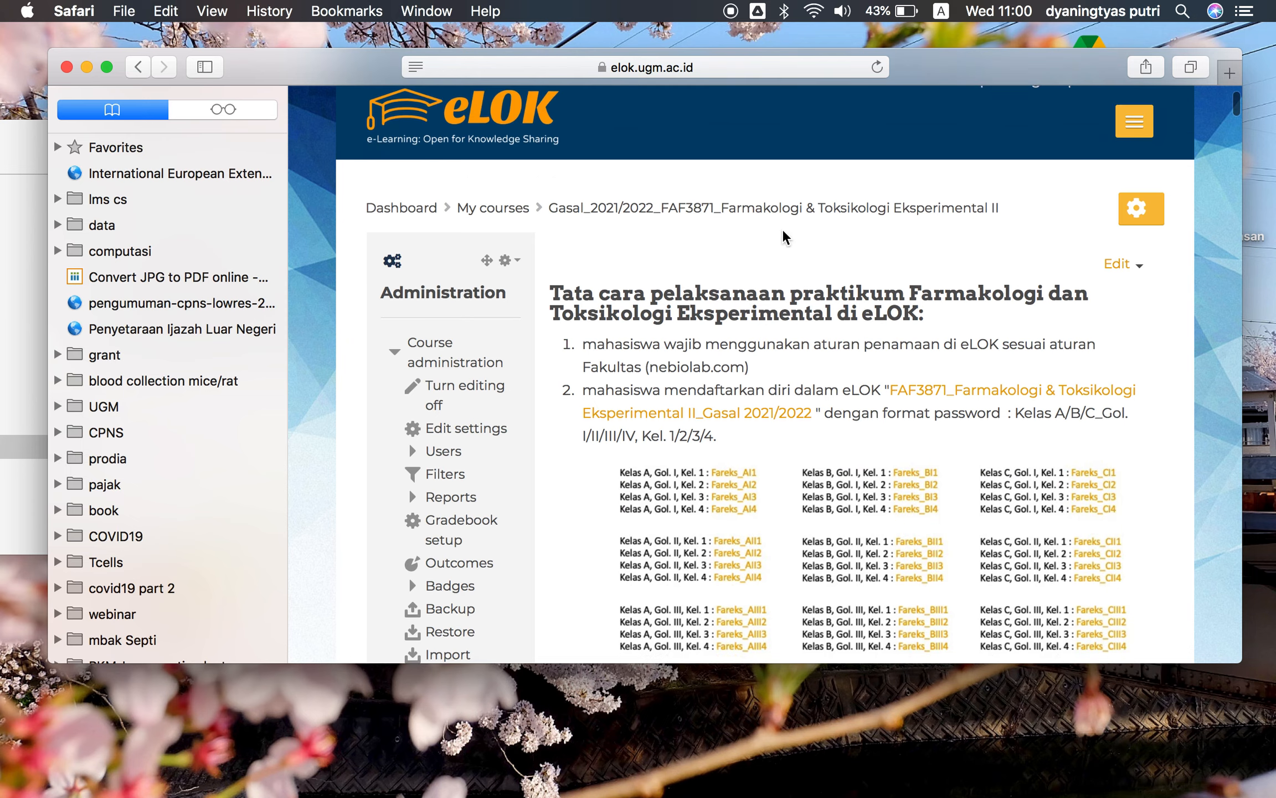
{"action": "scroll", "coordinate": [782, 228], "scroll_direction": "down", "scroll_amount": 10}
{"action": "scroll", "coordinate": [781, 228], "scroll_direction": "down", "scroll_amount": 15}
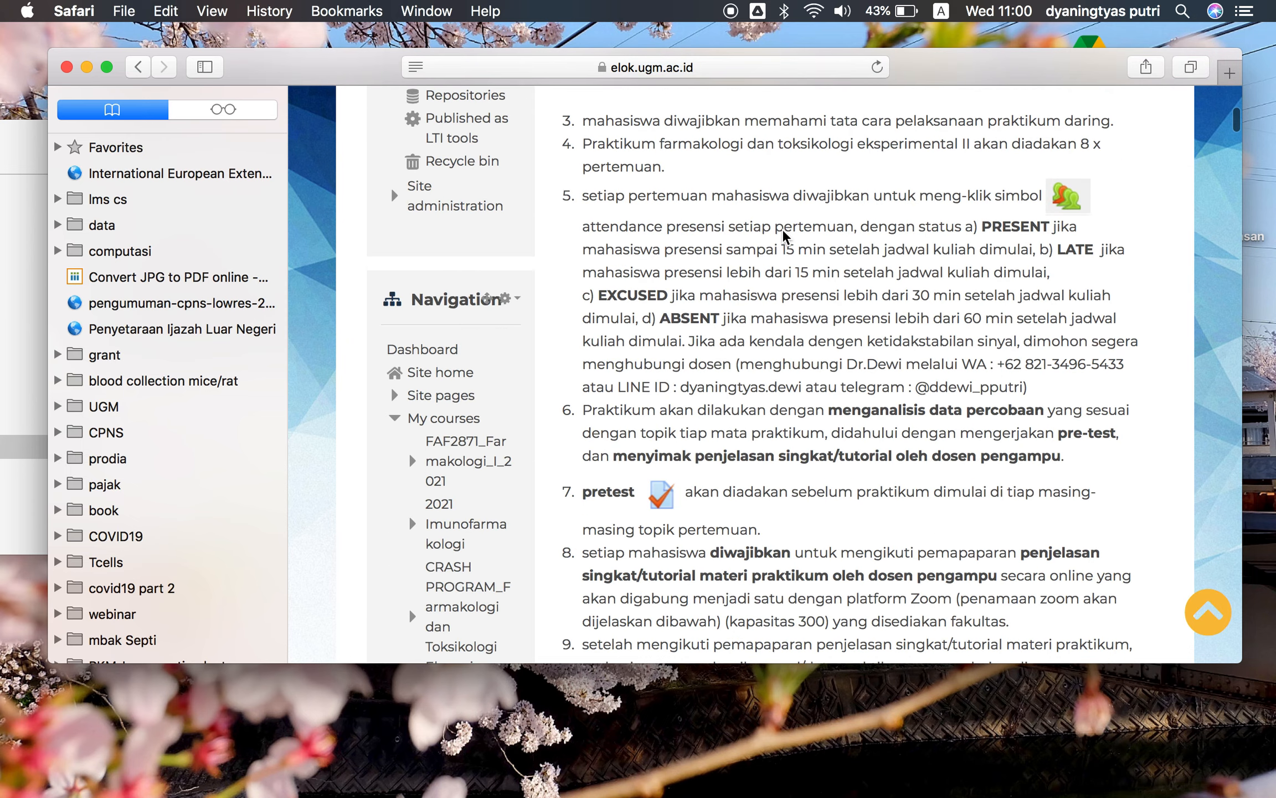
{"action": "scroll", "coordinate": [783, 232], "scroll_direction": "down", "scroll_amount": 2}
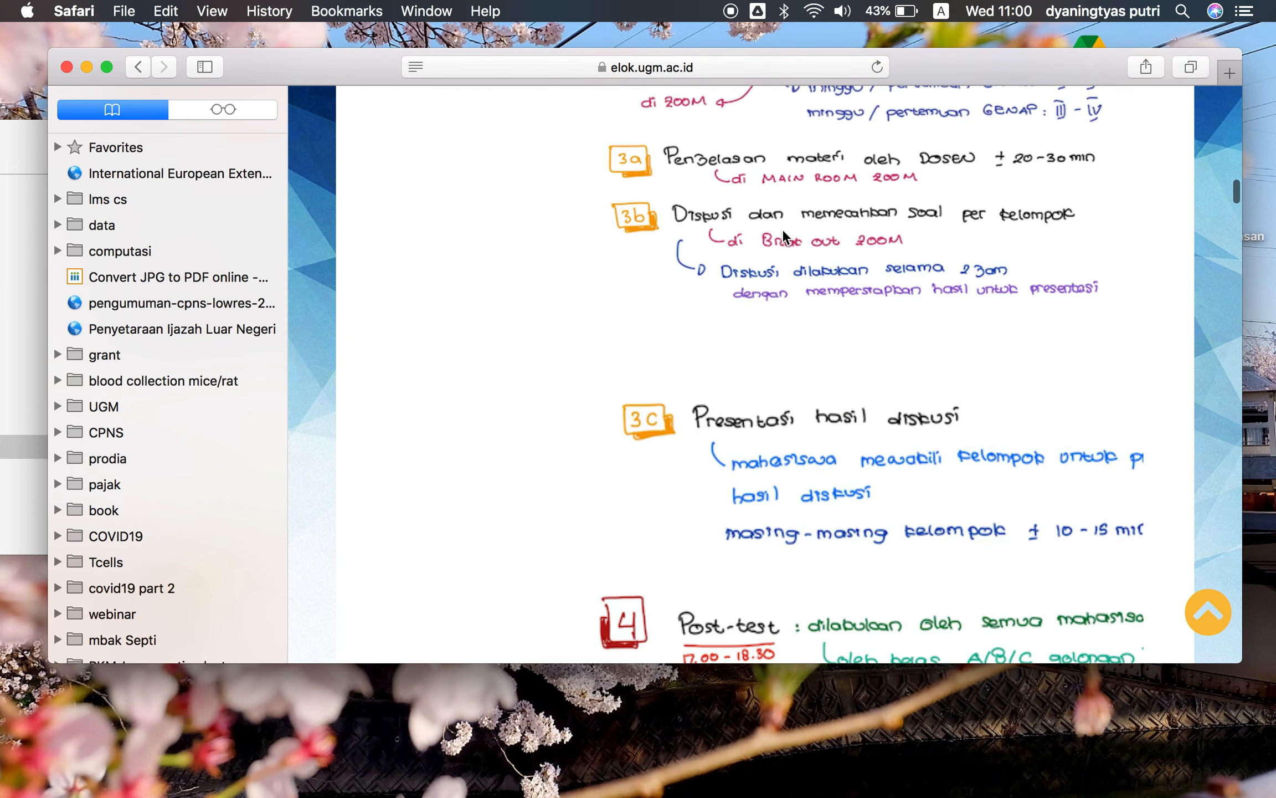
{"action": "scroll", "coordinate": [781, 228], "scroll_direction": "down", "scroll_amount": 15}
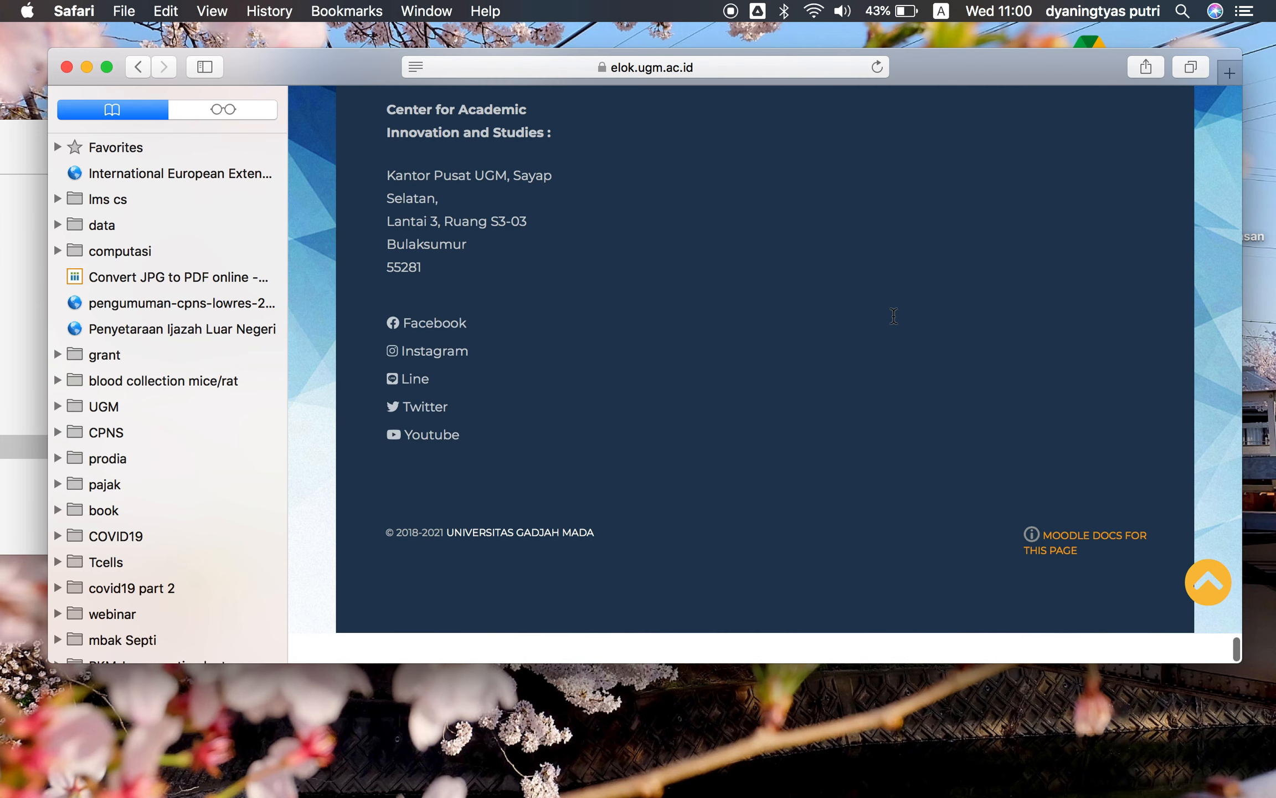
{"action": "scroll", "coordinate": [894, 315], "scroll_direction": "up", "scroll_amount": 5}
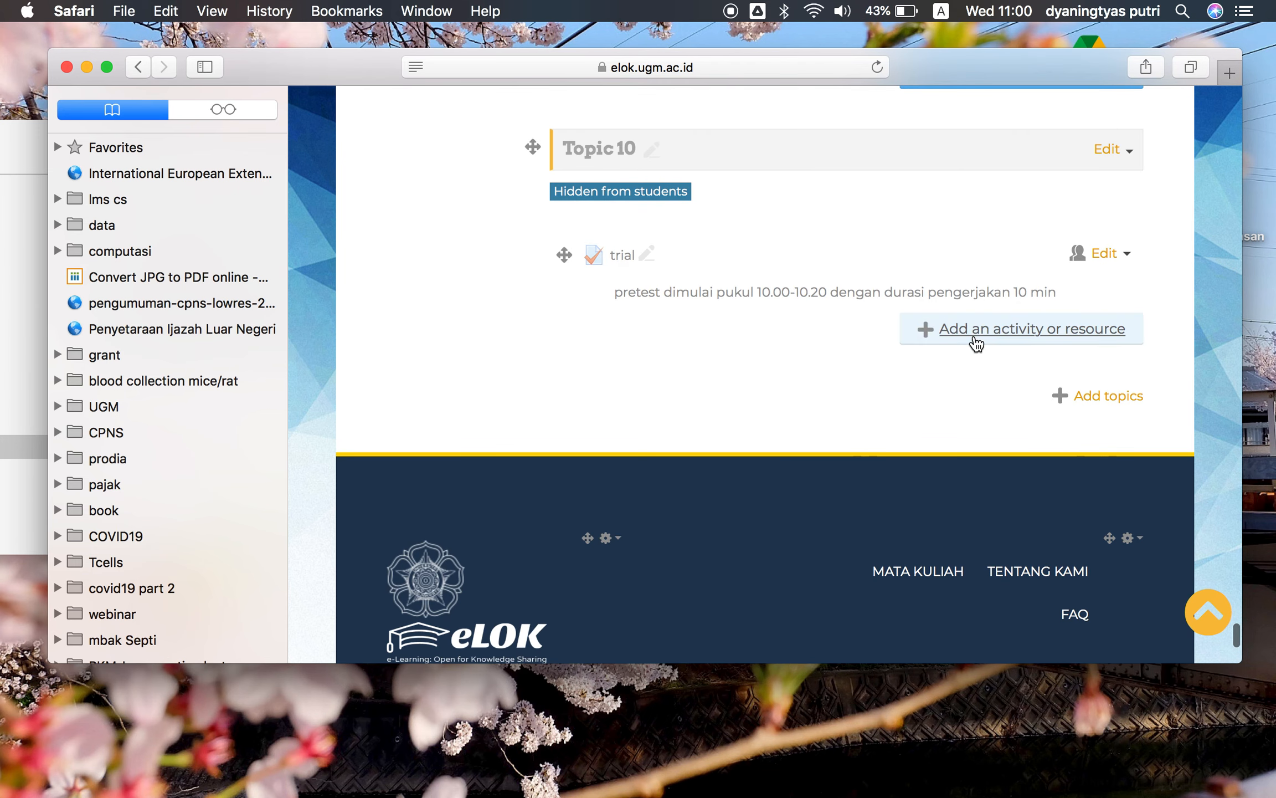
{"action": "left_click", "coordinate": [989, 336]}
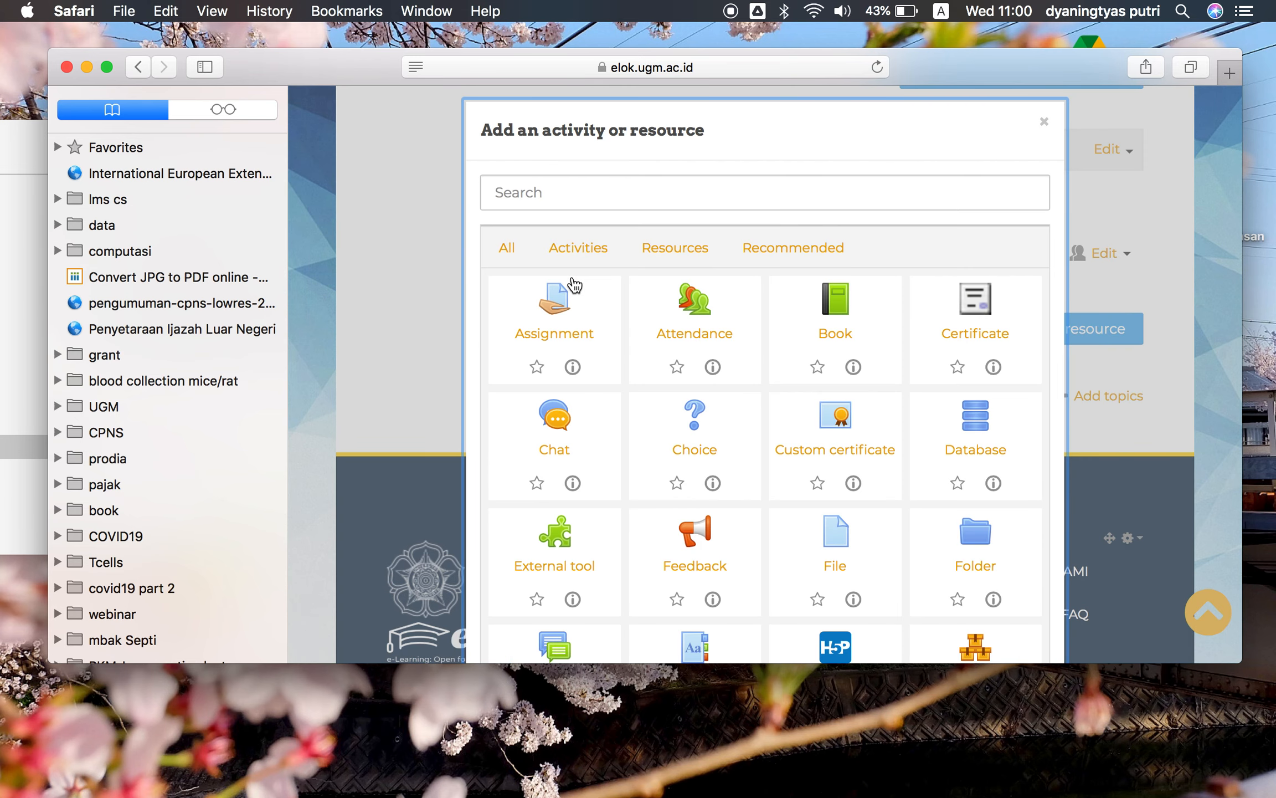
{"action": "left_click", "coordinate": [559, 313]}
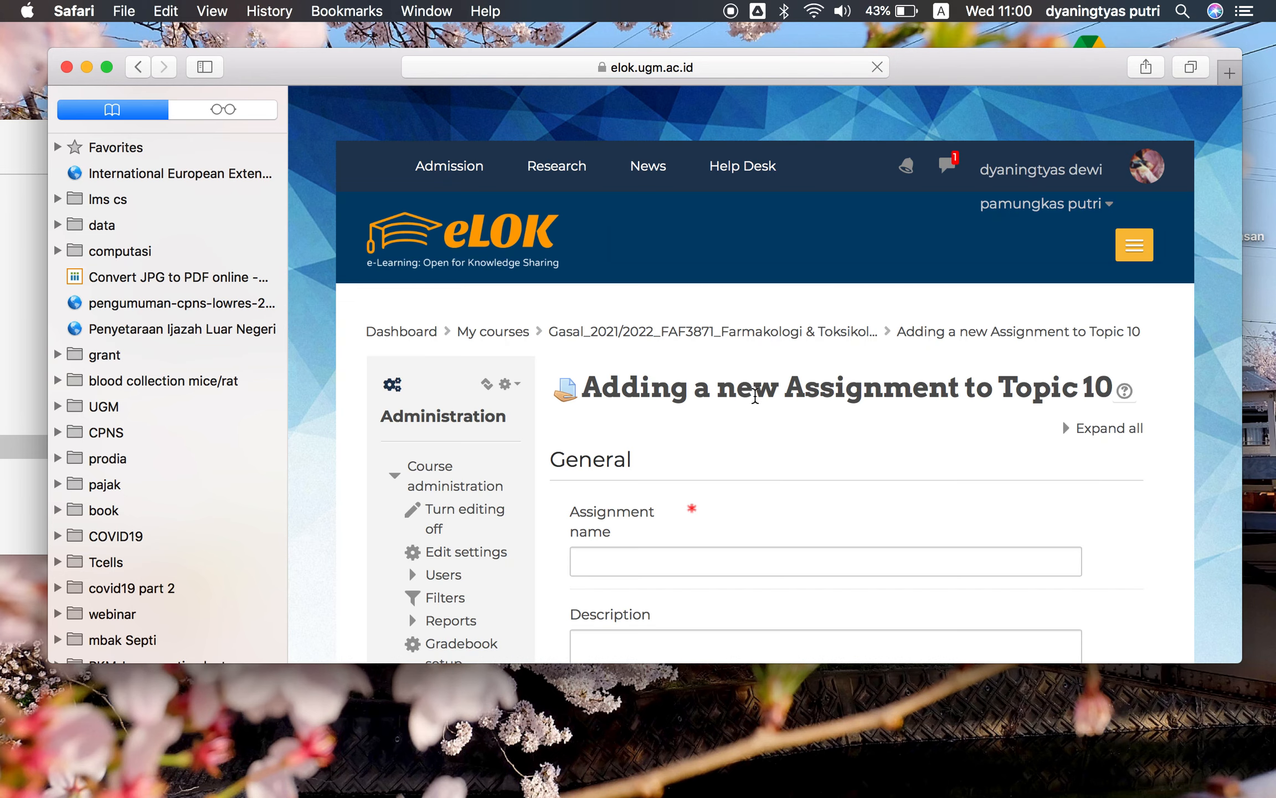
Name the assignment UAS
{"action": "scroll", "coordinate": [755, 396], "scroll_direction": "down", "scroll_amount": 5}
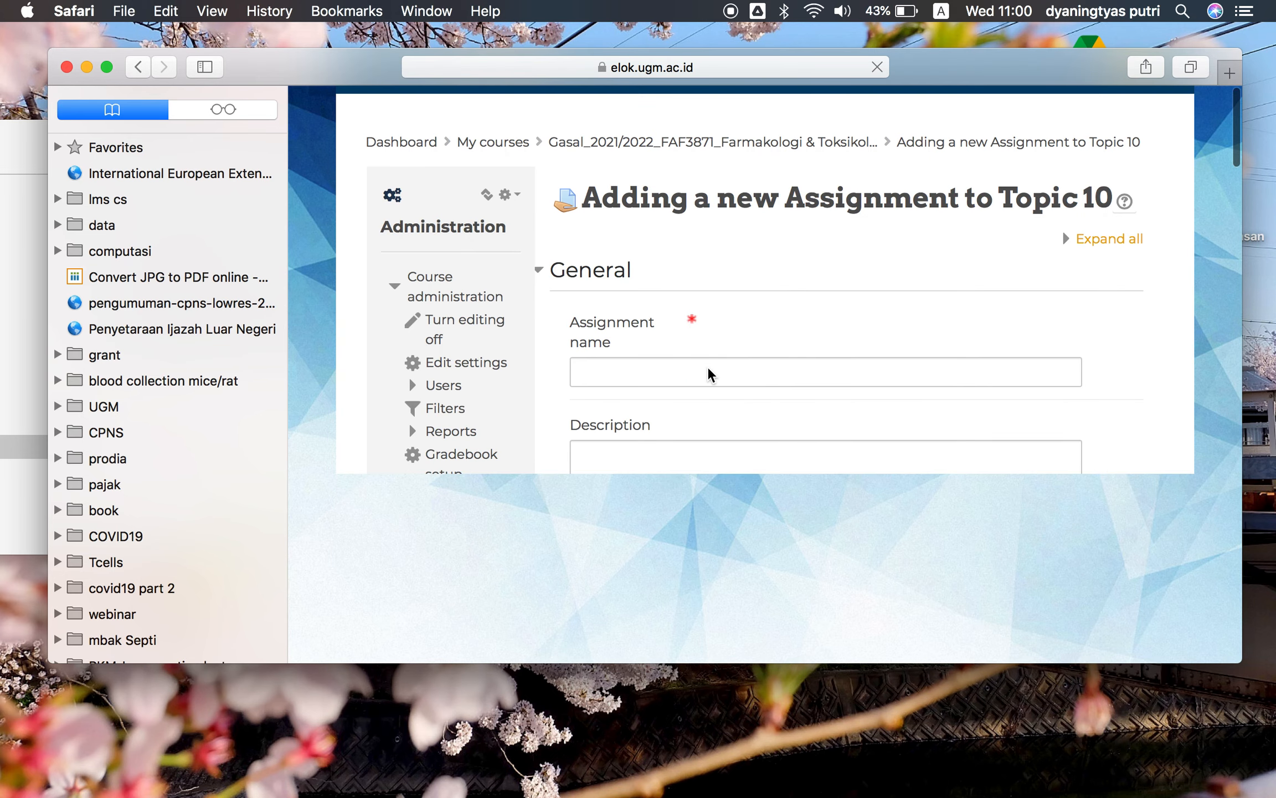
{"action": "left_click", "coordinate": [708, 370]}
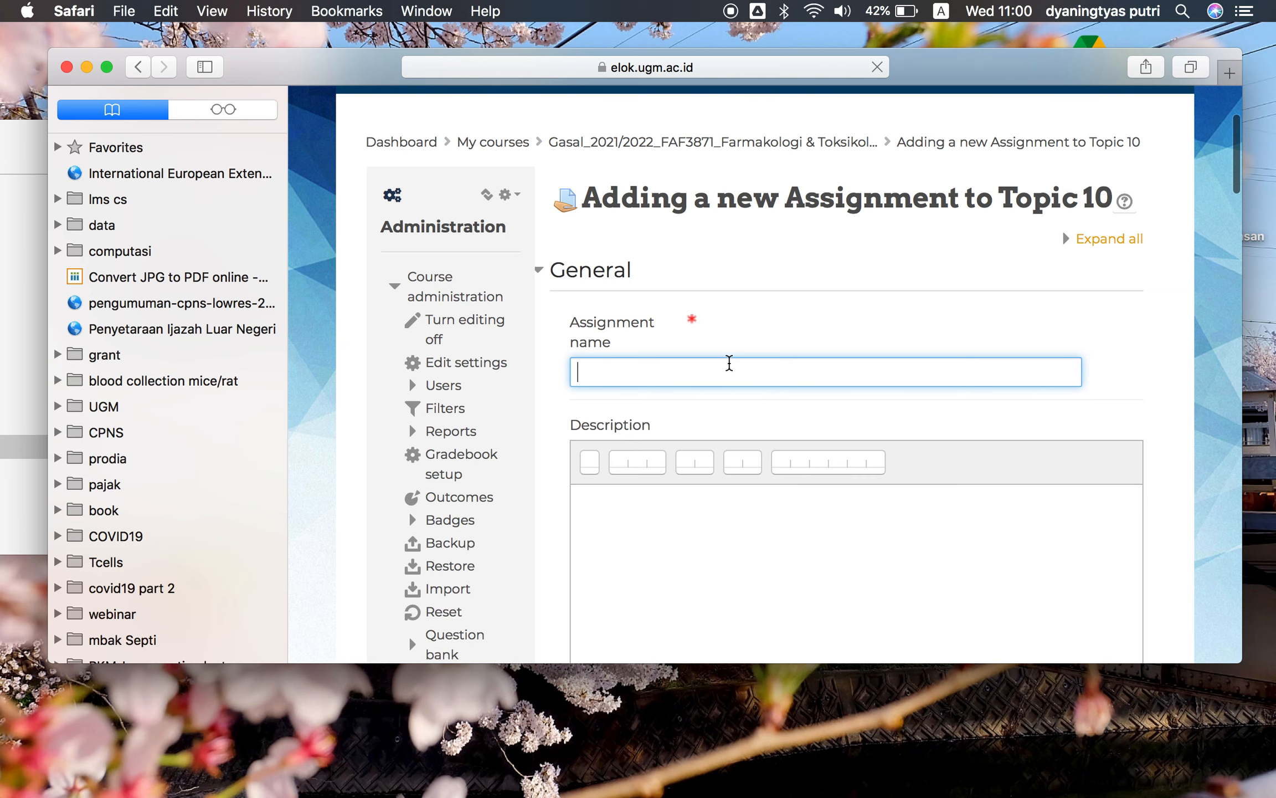
{"action": "type", "text": "UAS"}
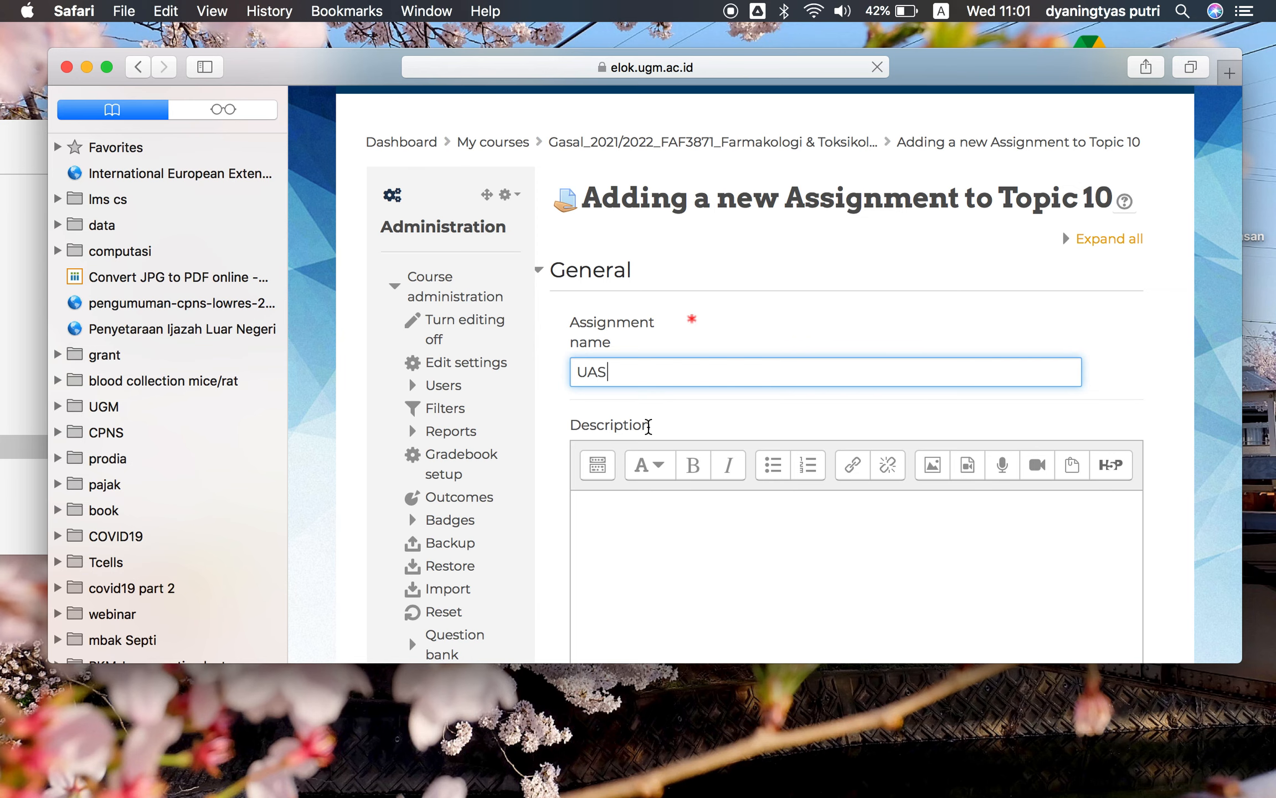
Enter the description KERJAKAN and enable displaying the description on the course page
{"action": "left_click", "coordinate": [635, 556]}
{"action": "type", "text": "KERJAKAN"}
{"action": "scroll", "coordinate": [792, 567], "scroll_direction": "down", "scroll_amount": 8}
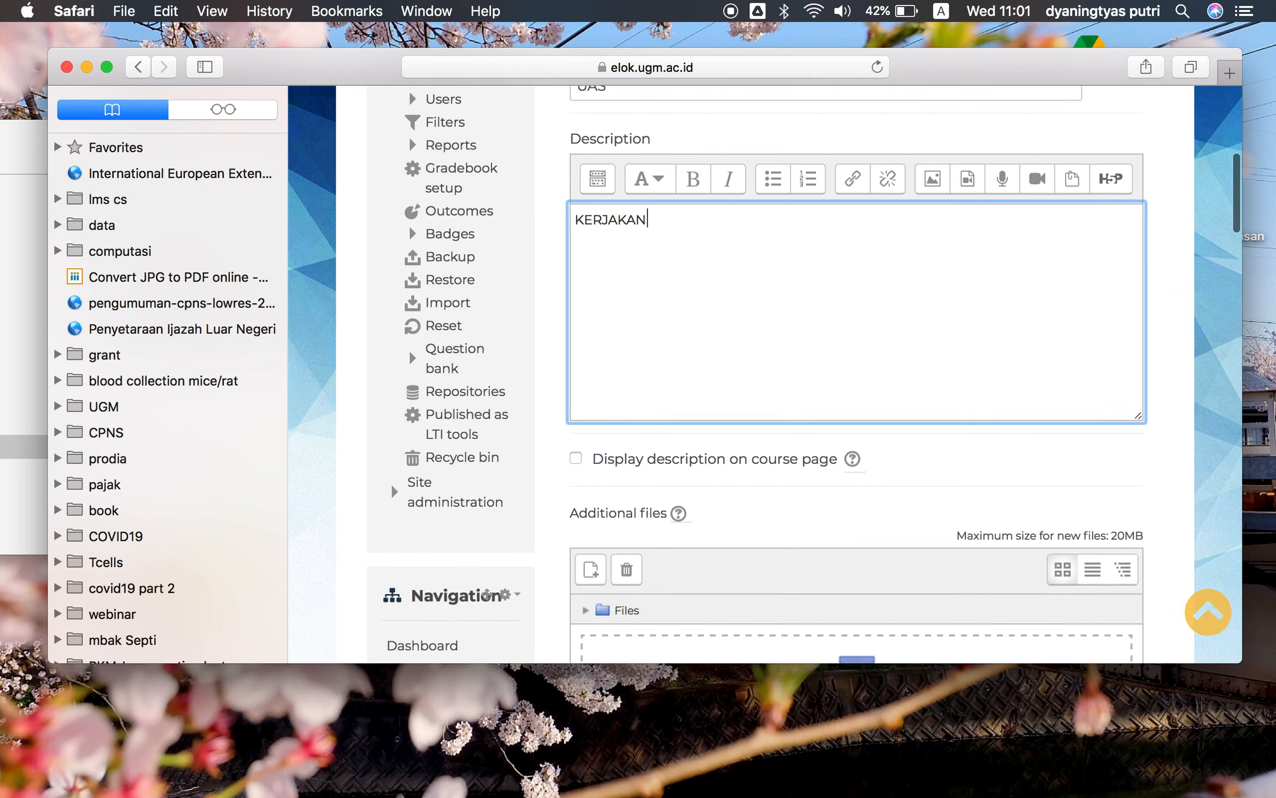
{"action": "left_click", "coordinate": [576, 342]}
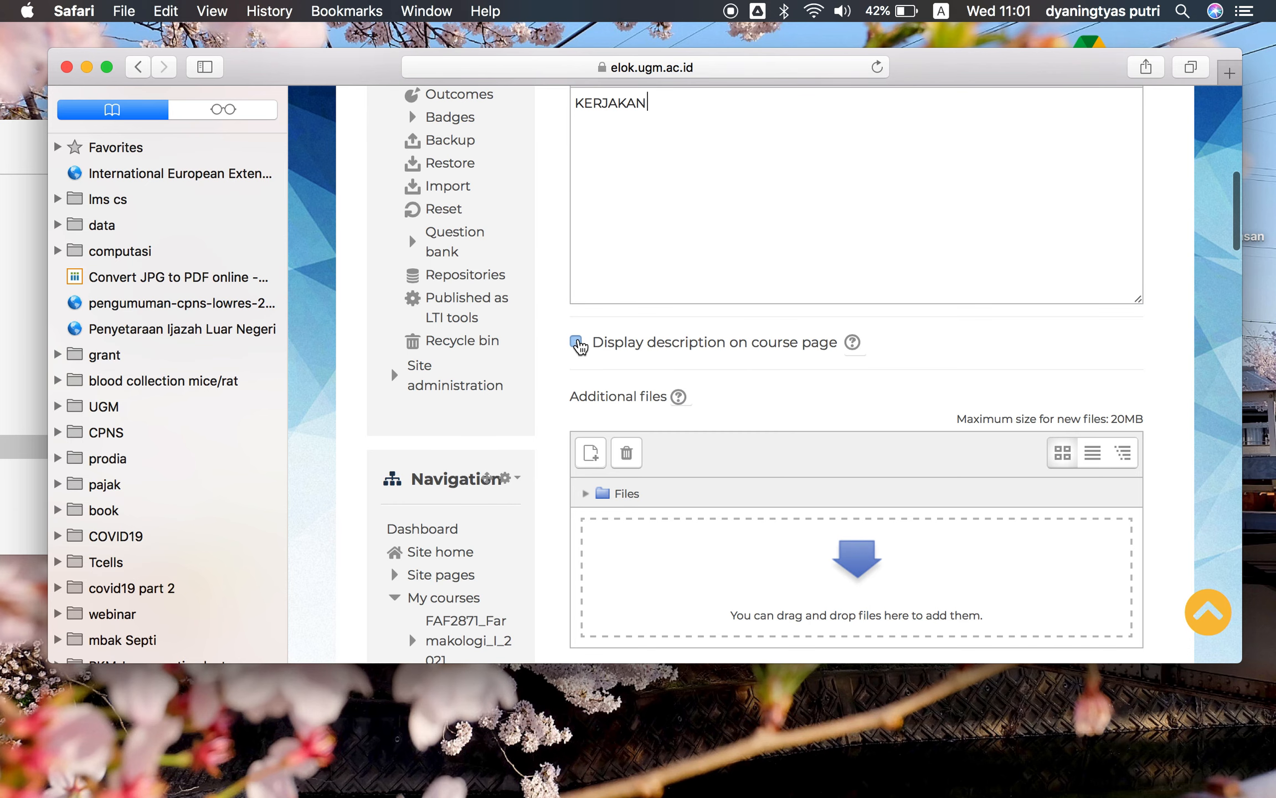
Set submissions to open 30 September 2021 at 09:00 and to be due 30 October 2021 at 10:00
{"action": "scroll", "coordinate": [822, 374], "scroll_direction": "down", "scroll_amount": 1}
{"action": "scroll", "coordinate": [821, 374], "scroll_direction": "down", "scroll_amount": 2}
{"action": "scroll", "coordinate": [804, 476], "scroll_direction": "down", "scroll_amount": 4}
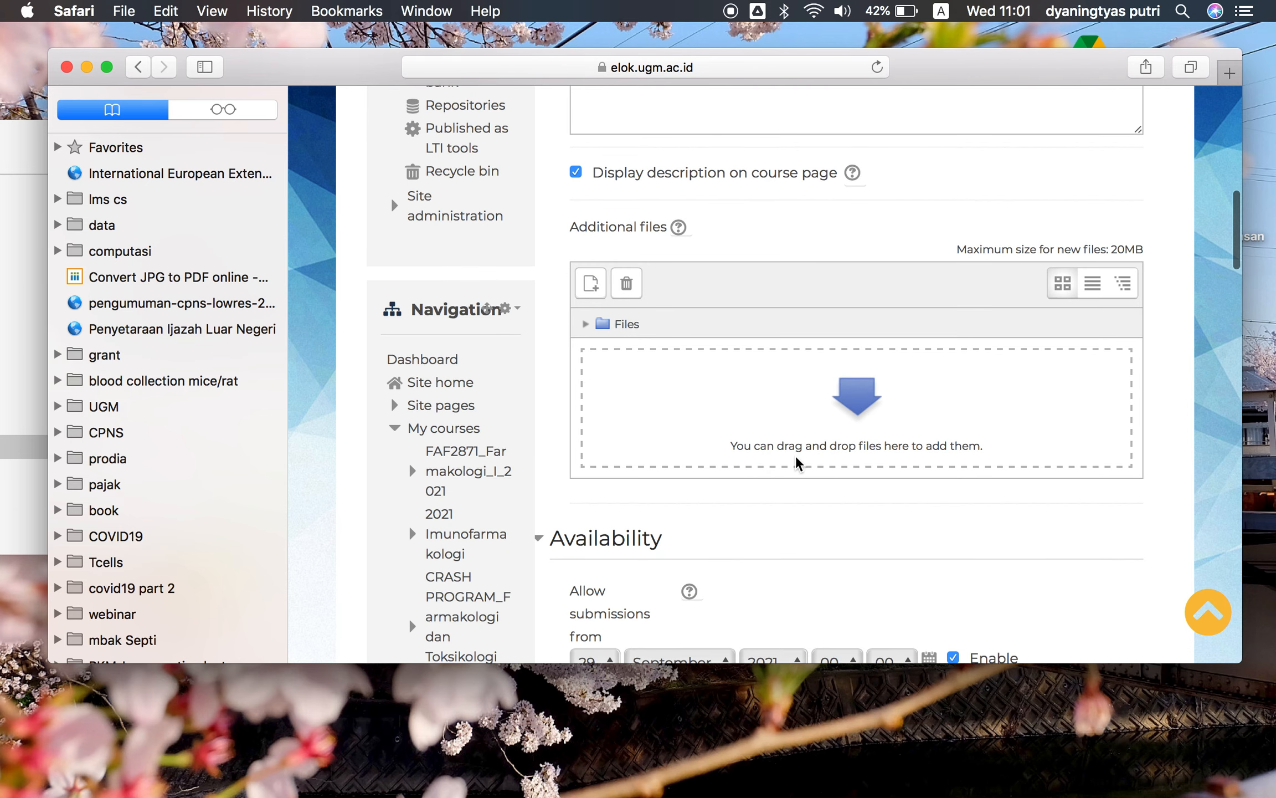
{"action": "scroll", "coordinate": [798, 463], "scroll_direction": "down", "scroll_amount": 2}
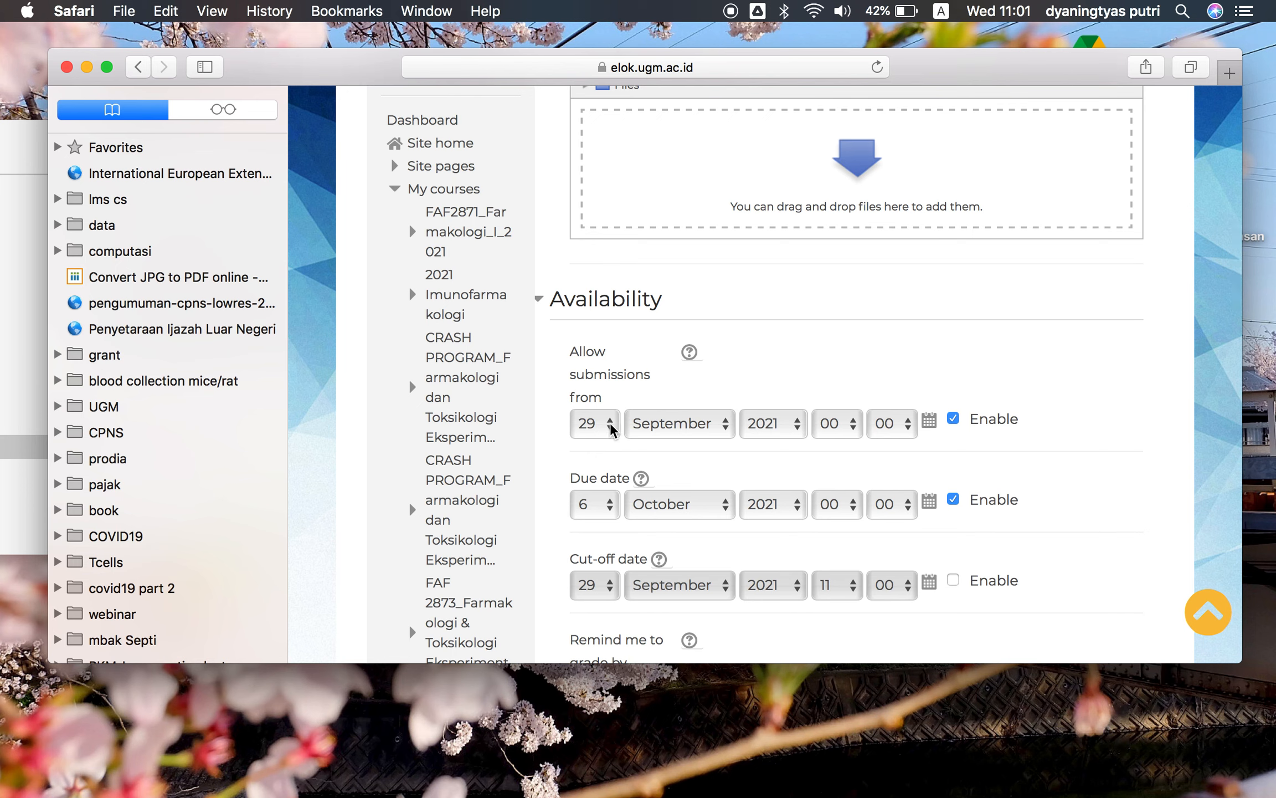
{"action": "left_click", "coordinate": [608, 424]}
{"action": "left_click", "coordinate": [609, 443]}
{"action": "left_click", "coordinate": [609, 515]}
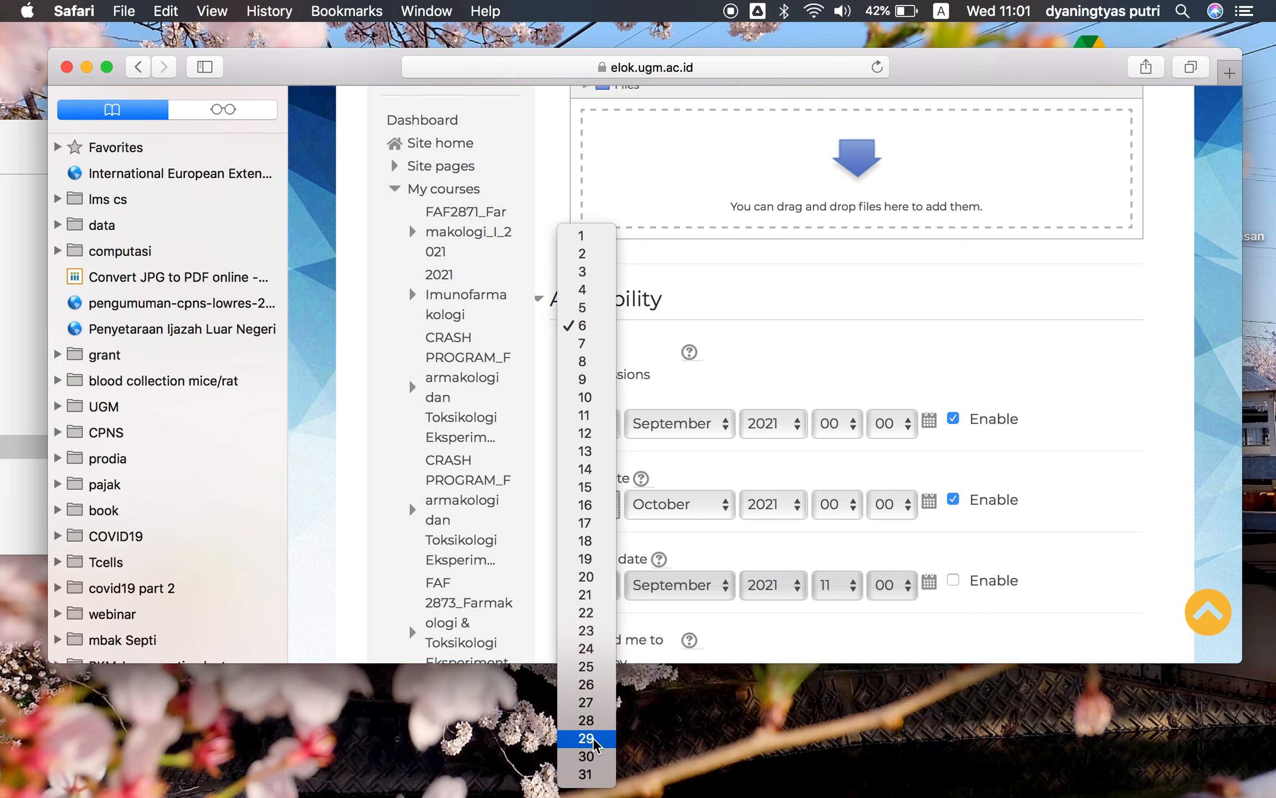
{"action": "left_click", "coordinate": [589, 756]}
{"action": "left_click", "coordinate": [842, 428]}
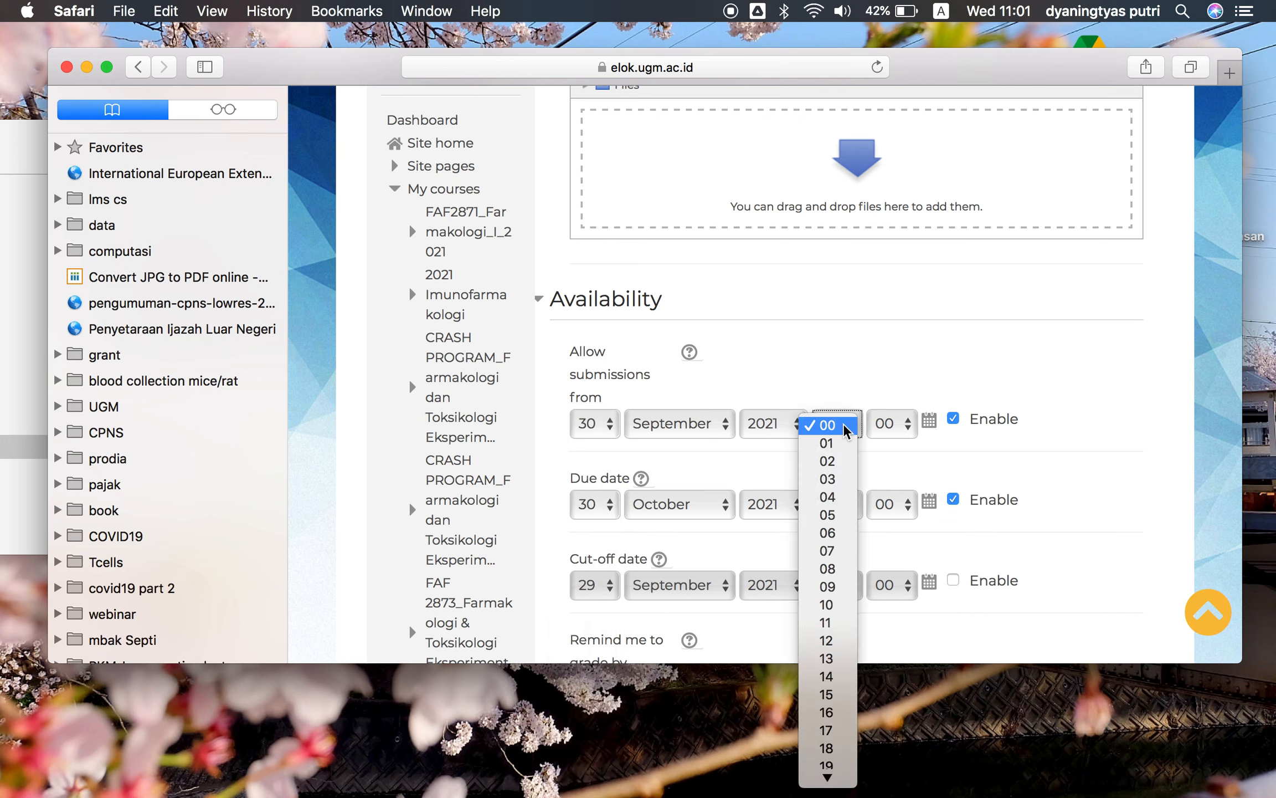
{"action": "left_click", "coordinate": [836, 588]}
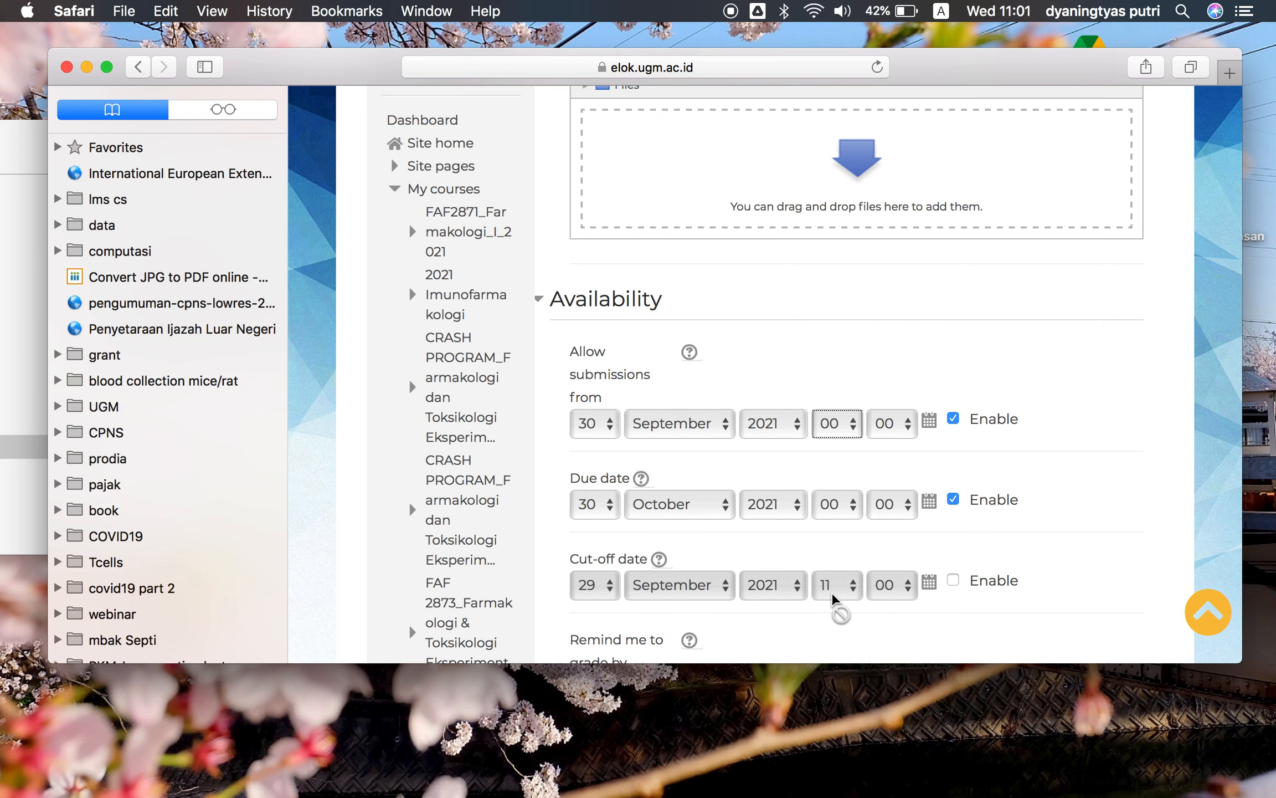
{"action": "left_click", "coordinate": [844, 516]}
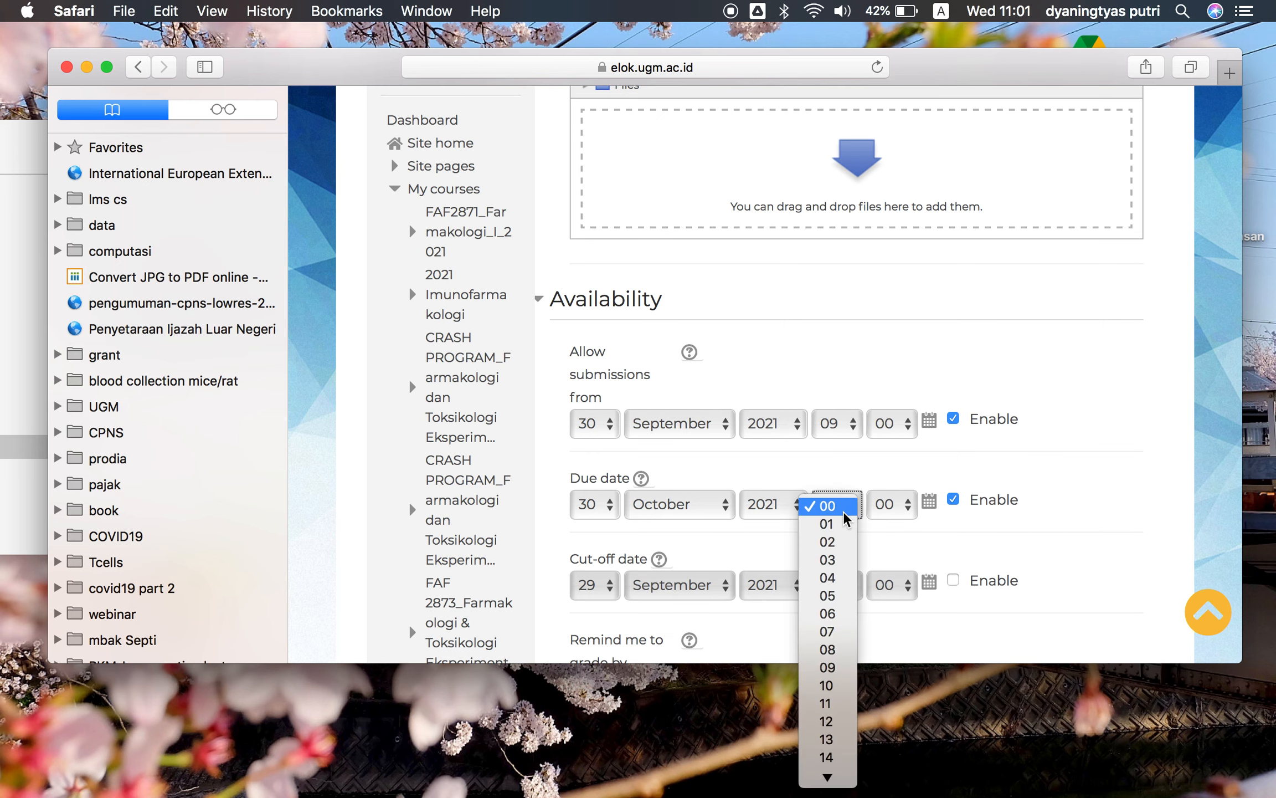
{"action": "left_click", "coordinate": [841, 687]}
Disable the grading reminder date
{"action": "scroll", "coordinate": [842, 590], "scroll_direction": "down", "scroll_amount": 2}
{"action": "scroll", "coordinate": [840, 587], "scroll_direction": "down", "scroll_amount": 5}
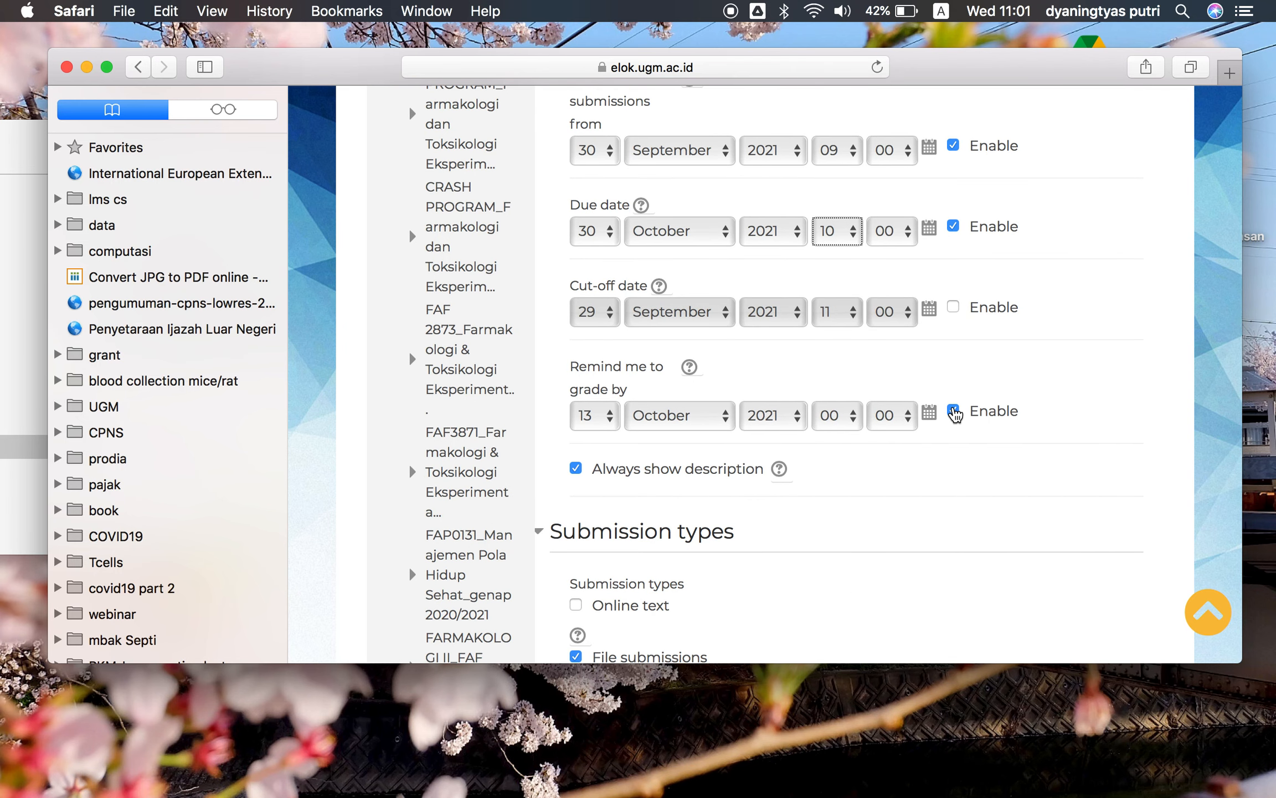
{"action": "left_click", "coordinate": [954, 410]}
{"action": "left_click", "coordinate": [954, 411]}
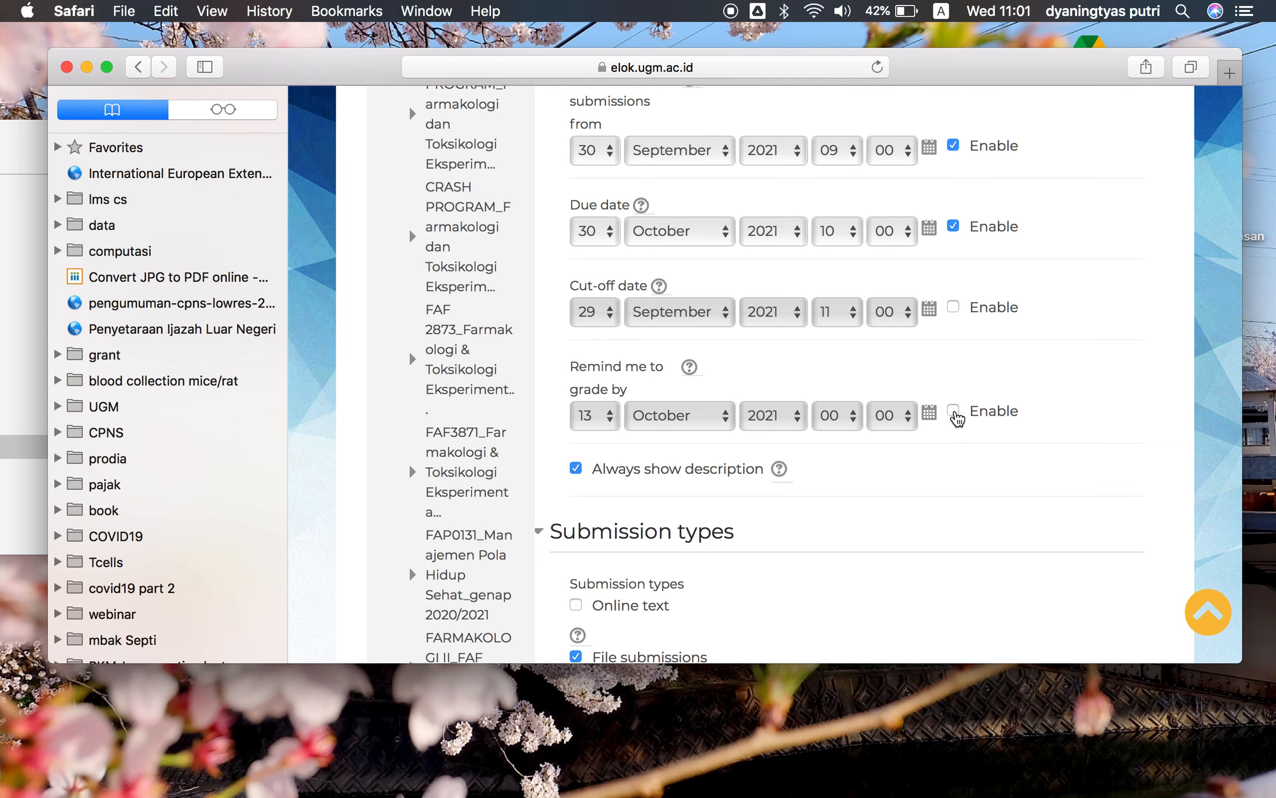
{"action": "scroll", "coordinate": [957, 418], "scroll_direction": "down", "scroll_amount": 5}
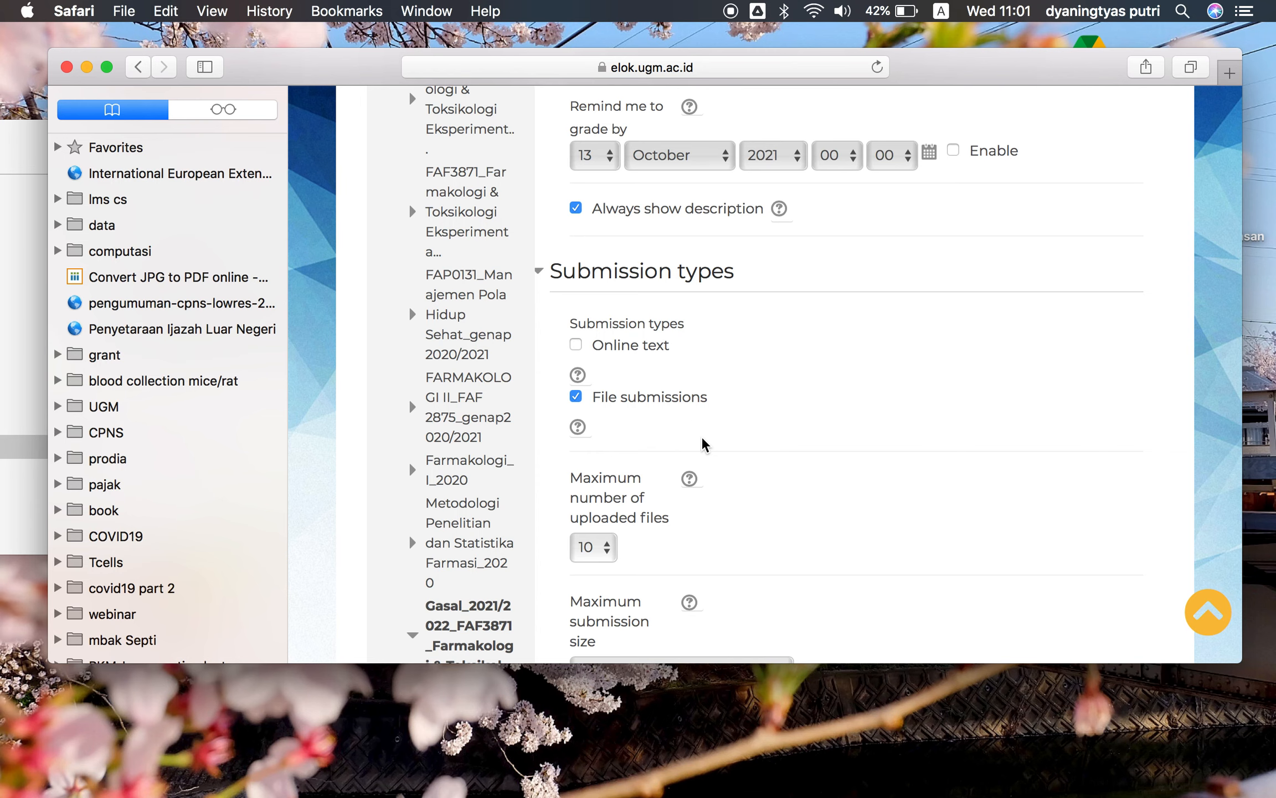
Limit the maximum number of uploaded files to 1
{"action": "scroll", "coordinate": [702, 444], "scroll_direction": "down", "scroll_amount": 3}
{"action": "left_click", "coordinate": [610, 442]}
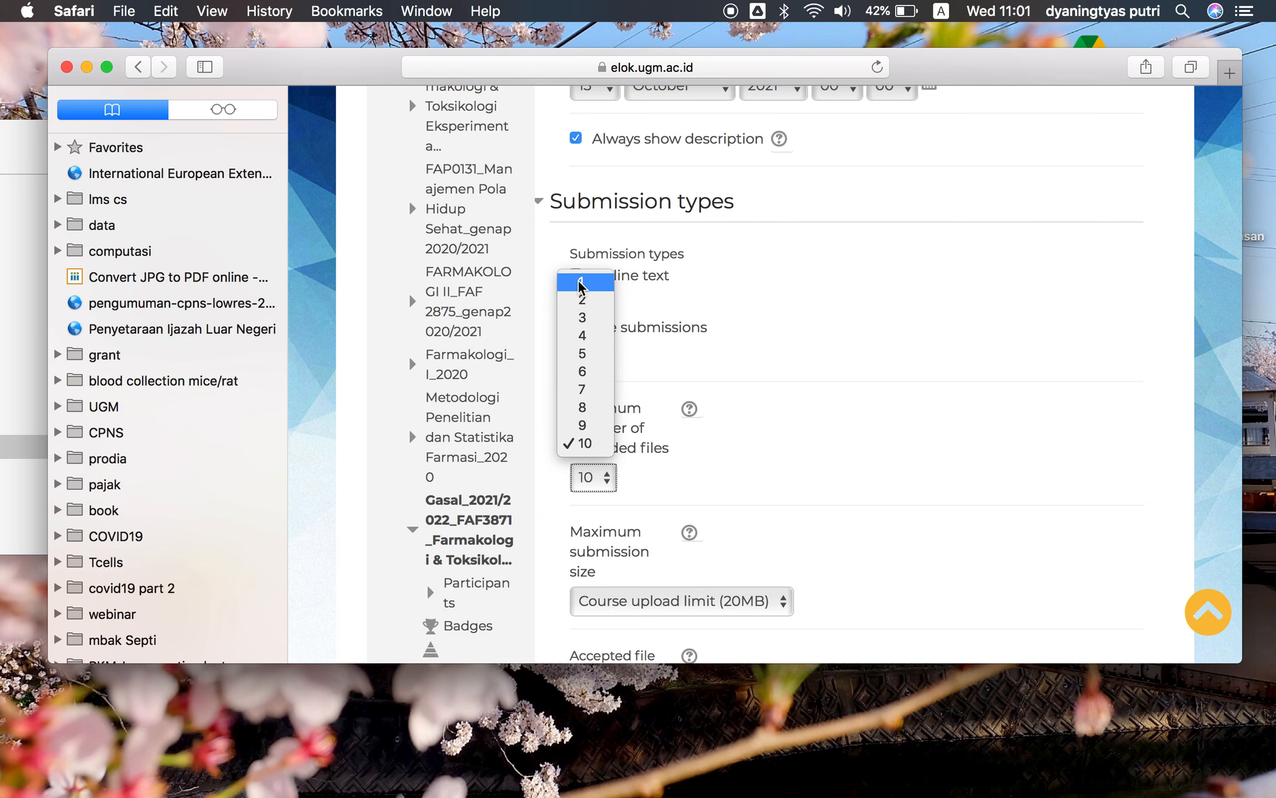
{"action": "left_click", "coordinate": [580, 283]}
{"action": "scroll", "coordinate": [746, 416], "scroll_direction": "down", "scroll_amount": 3}
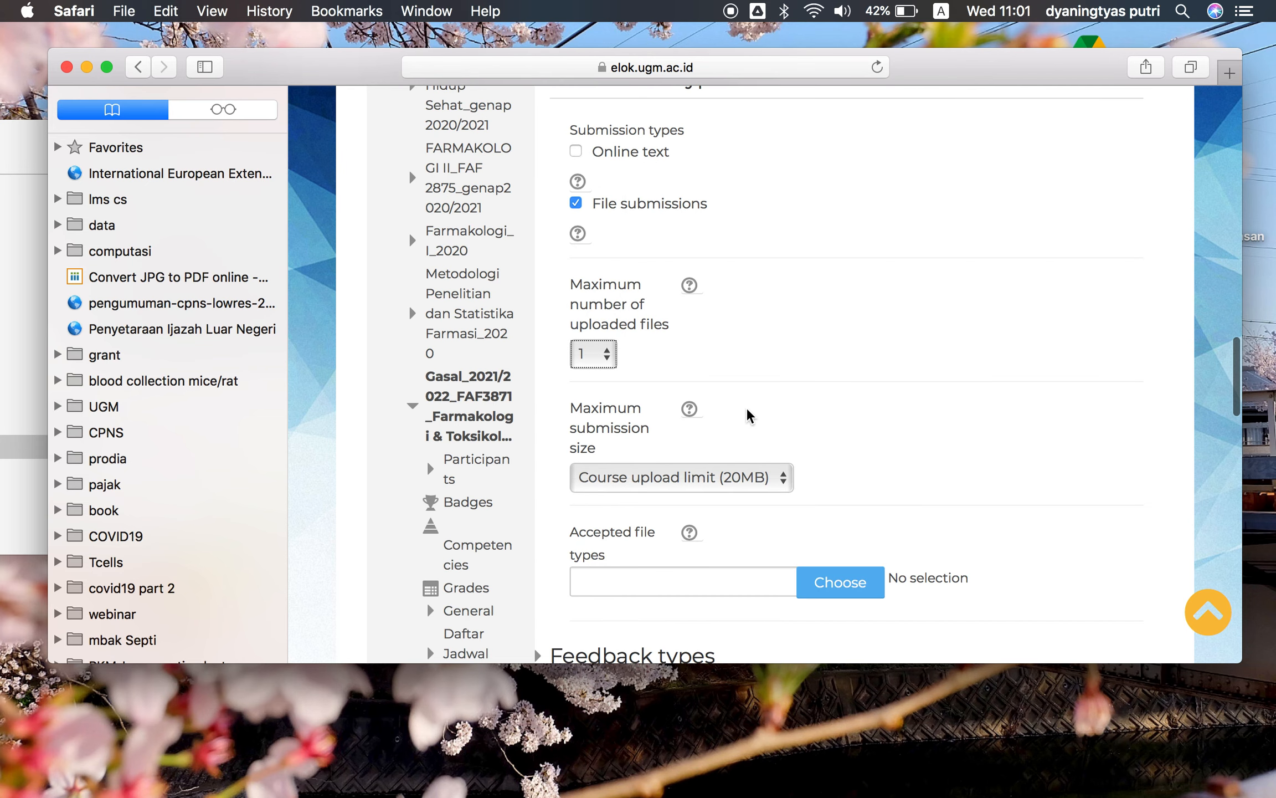
{"action": "left_click", "coordinate": [740, 453]}
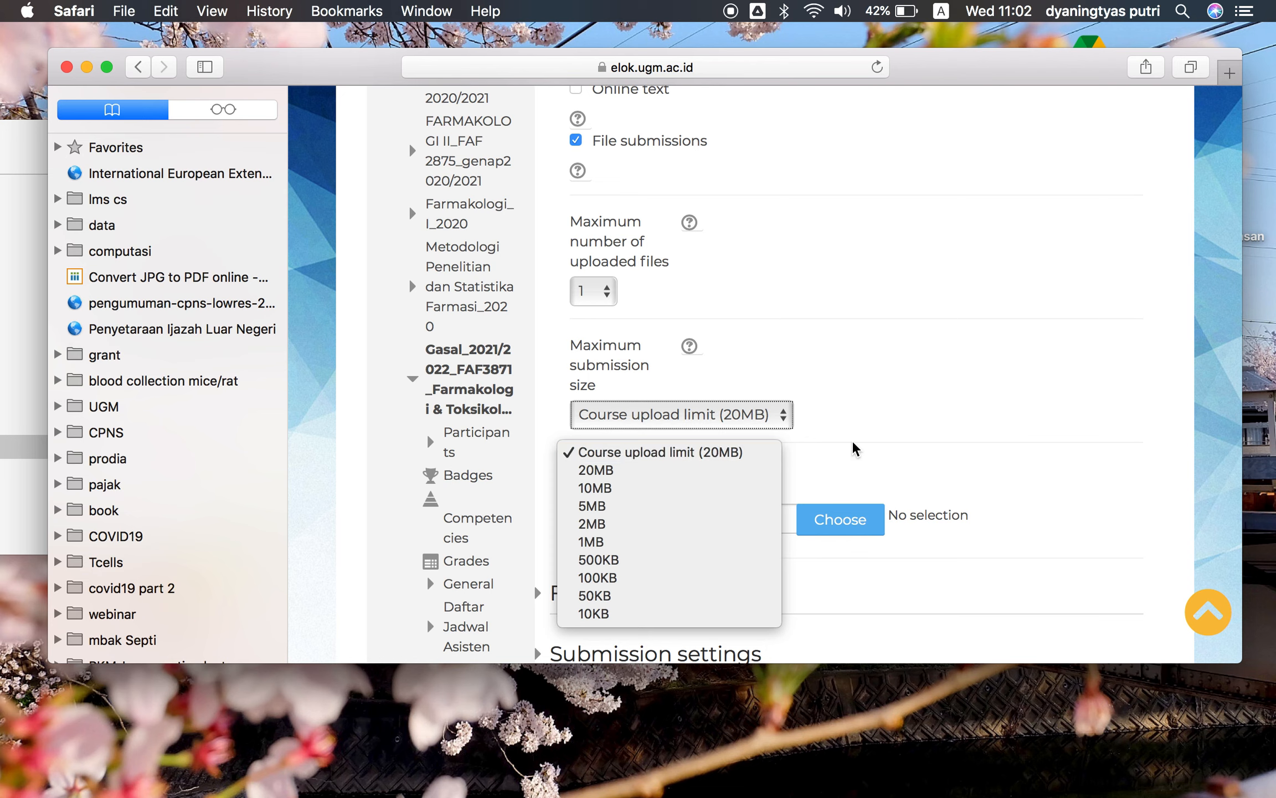
{"action": "left_click", "coordinate": [863, 425]}
Open the accepted file types chooser and browse the available file type categories
{"action": "scroll", "coordinate": [777, 505], "scroll_direction": "down", "scroll_amount": 2}
{"action": "scroll", "coordinate": [778, 505], "scroll_direction": "down", "scroll_amount": 1}
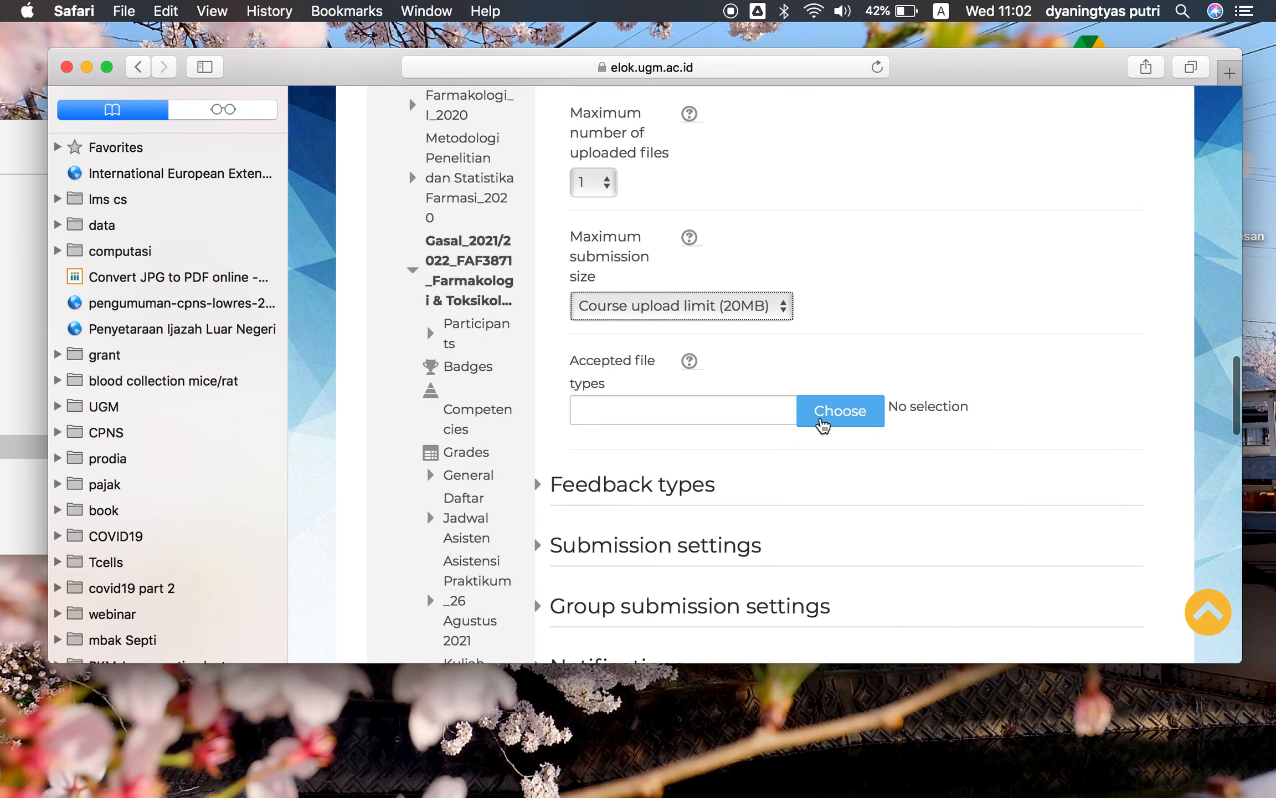
{"action": "left_click", "coordinate": [822, 423]}
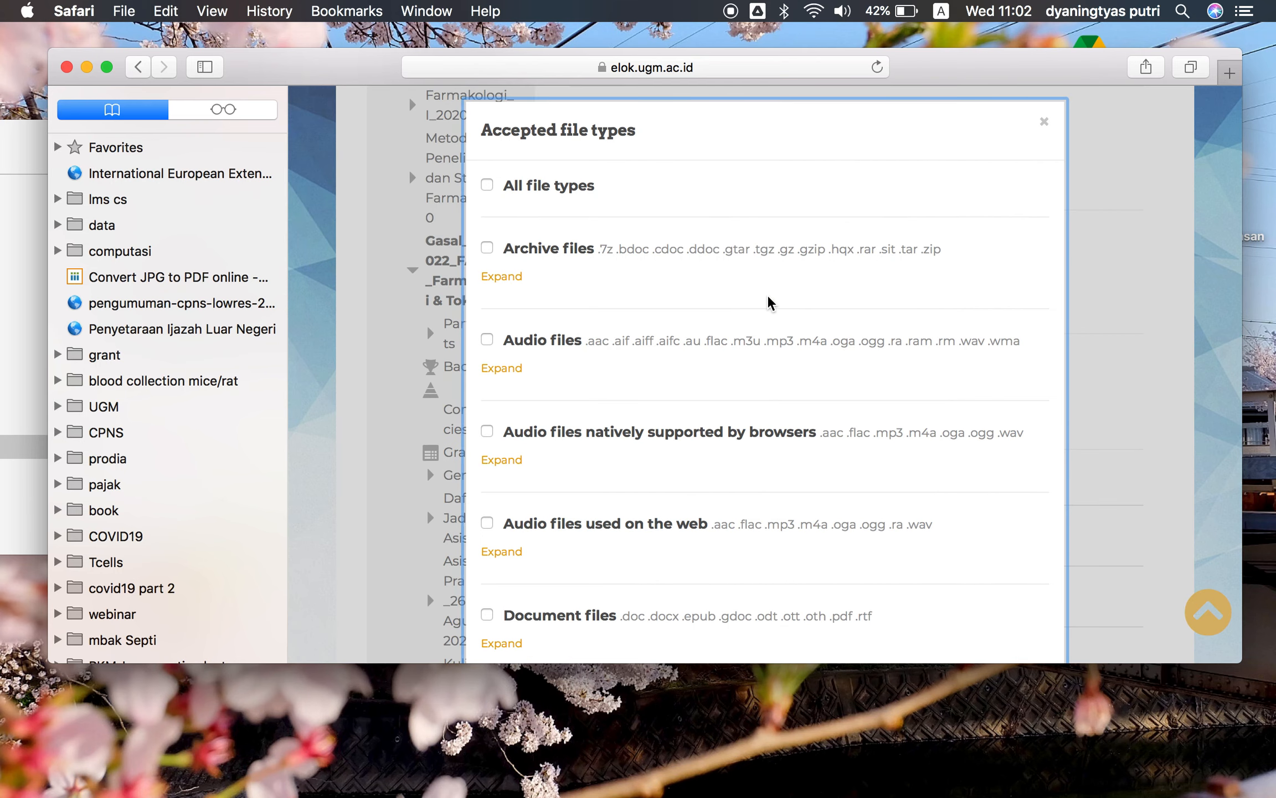
{"action": "scroll", "coordinate": [770, 302], "scroll_direction": "down", "scroll_amount": 3}
{"action": "scroll", "coordinate": [770, 302], "scroll_direction": "down", "scroll_amount": 3}
{"action": "scroll", "coordinate": [770, 302], "scroll_direction": "up", "scroll_amount": 4}
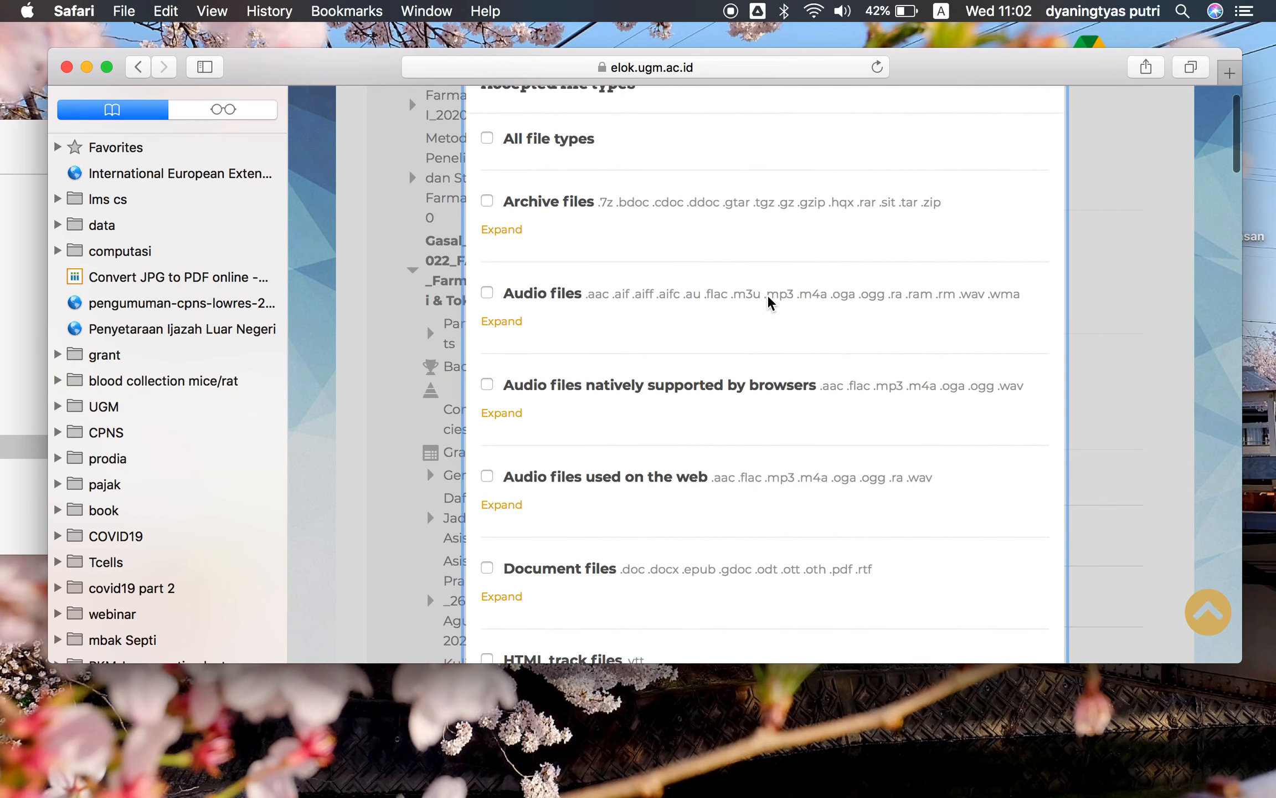
{"action": "scroll", "coordinate": [770, 302], "scroll_direction": "up", "scroll_amount": 2}
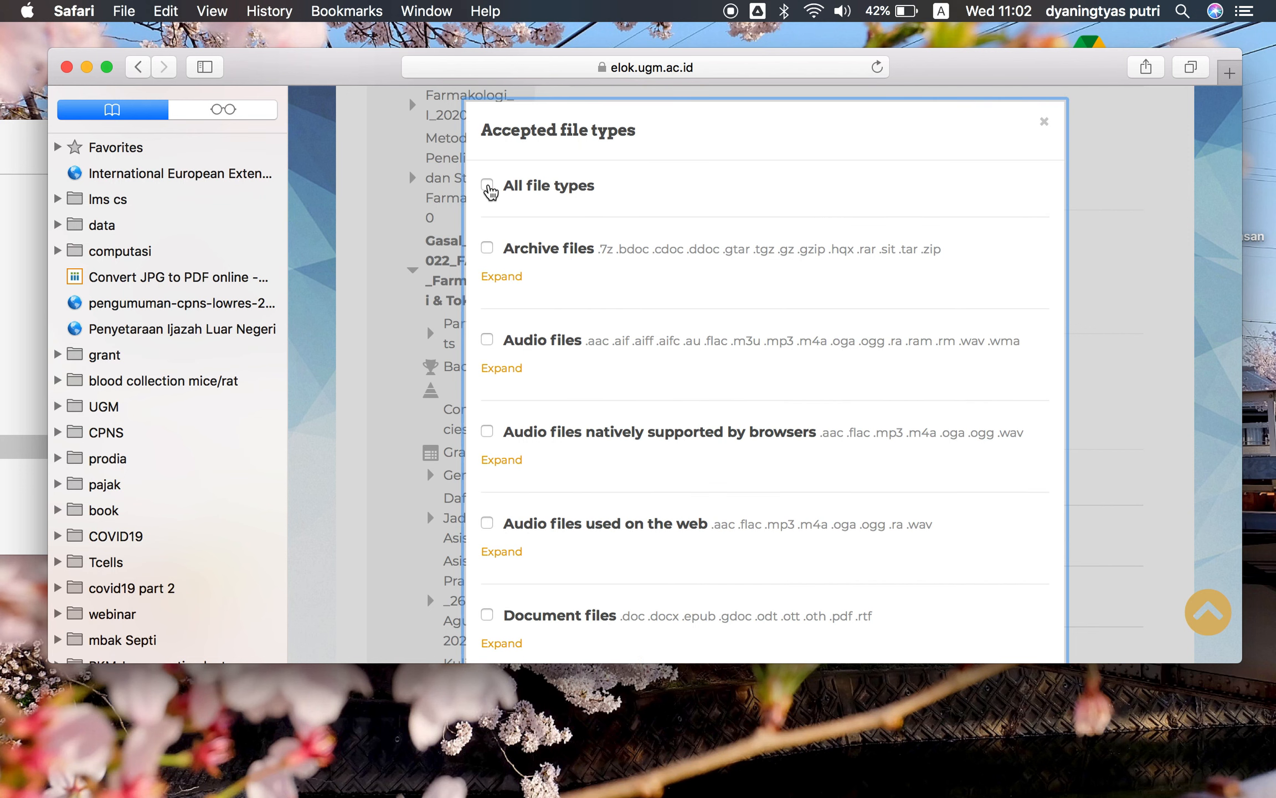
{"action": "left_click", "coordinate": [487, 186]}
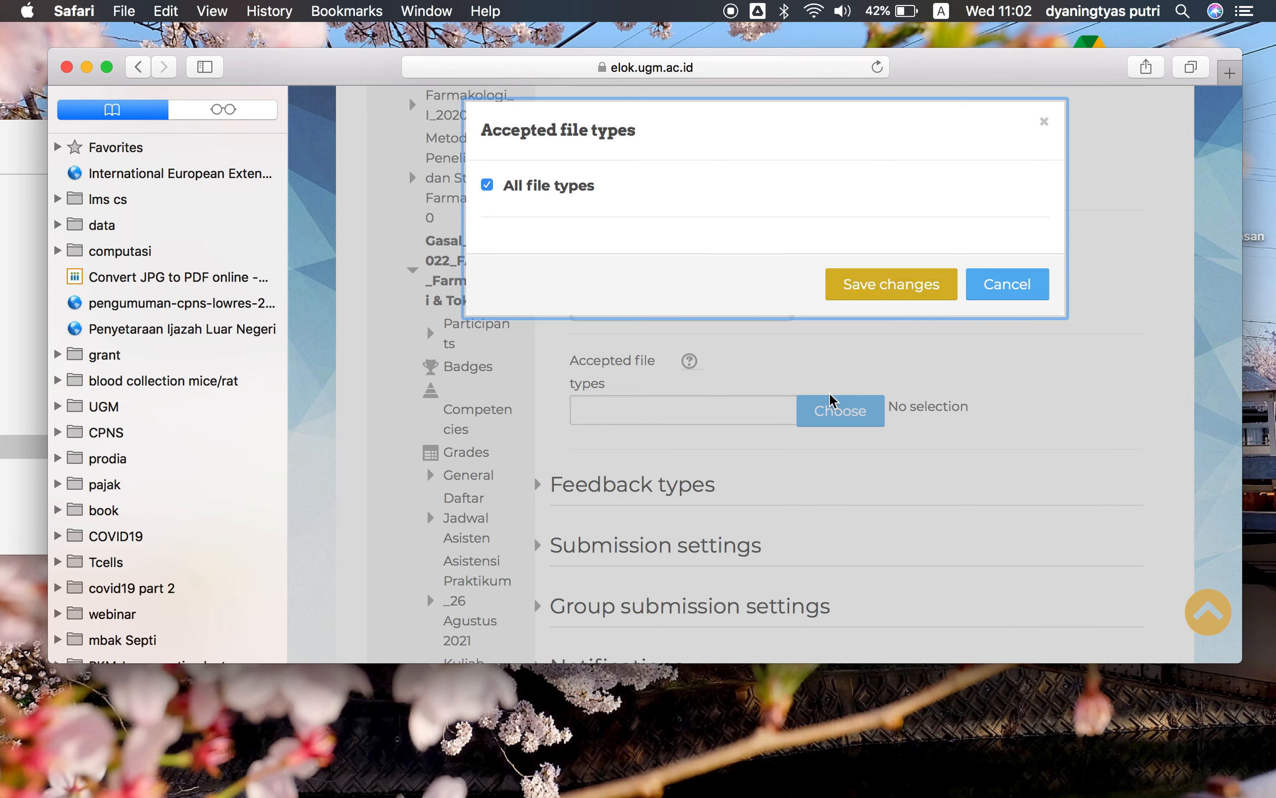
{"action": "left_click", "coordinate": [977, 294]}
{"action": "left_click", "coordinate": [487, 187]}
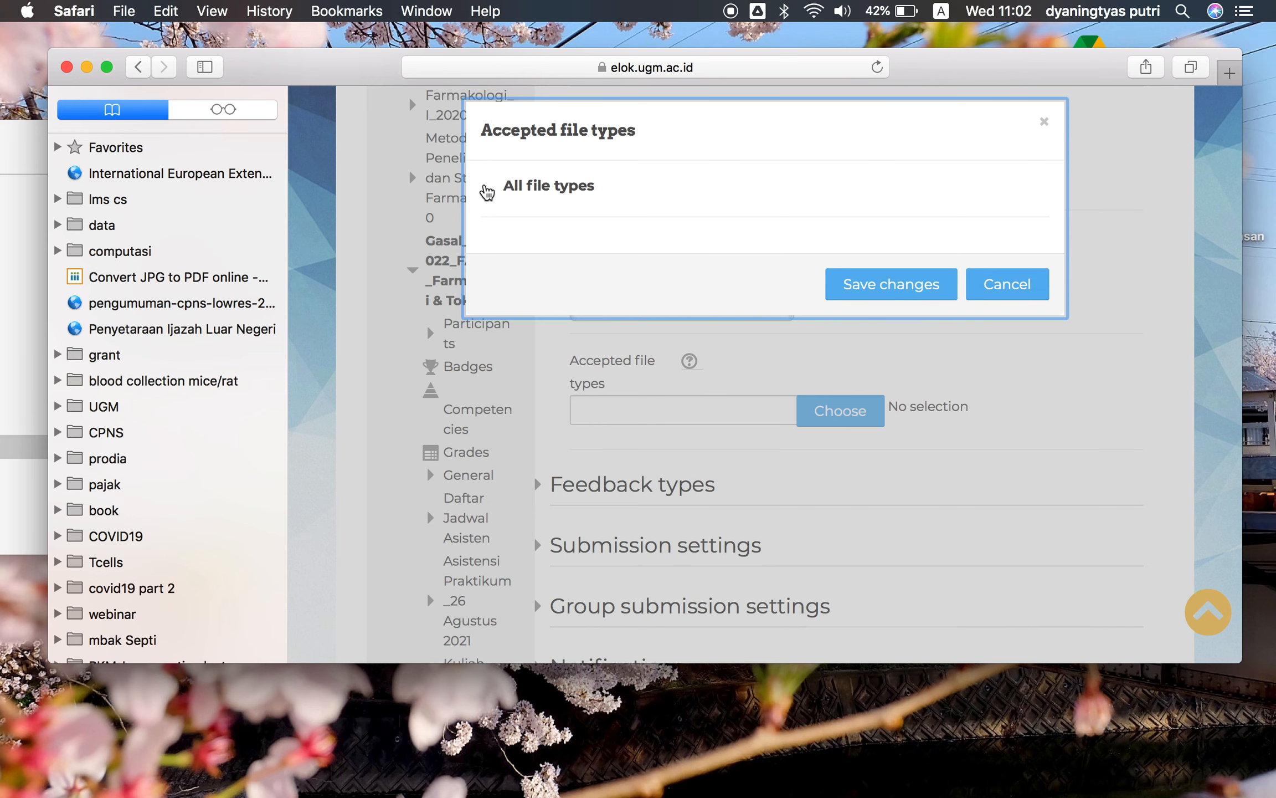
{"action": "scroll", "coordinate": [603, 341], "scroll_direction": "down", "scroll_amount": 5}
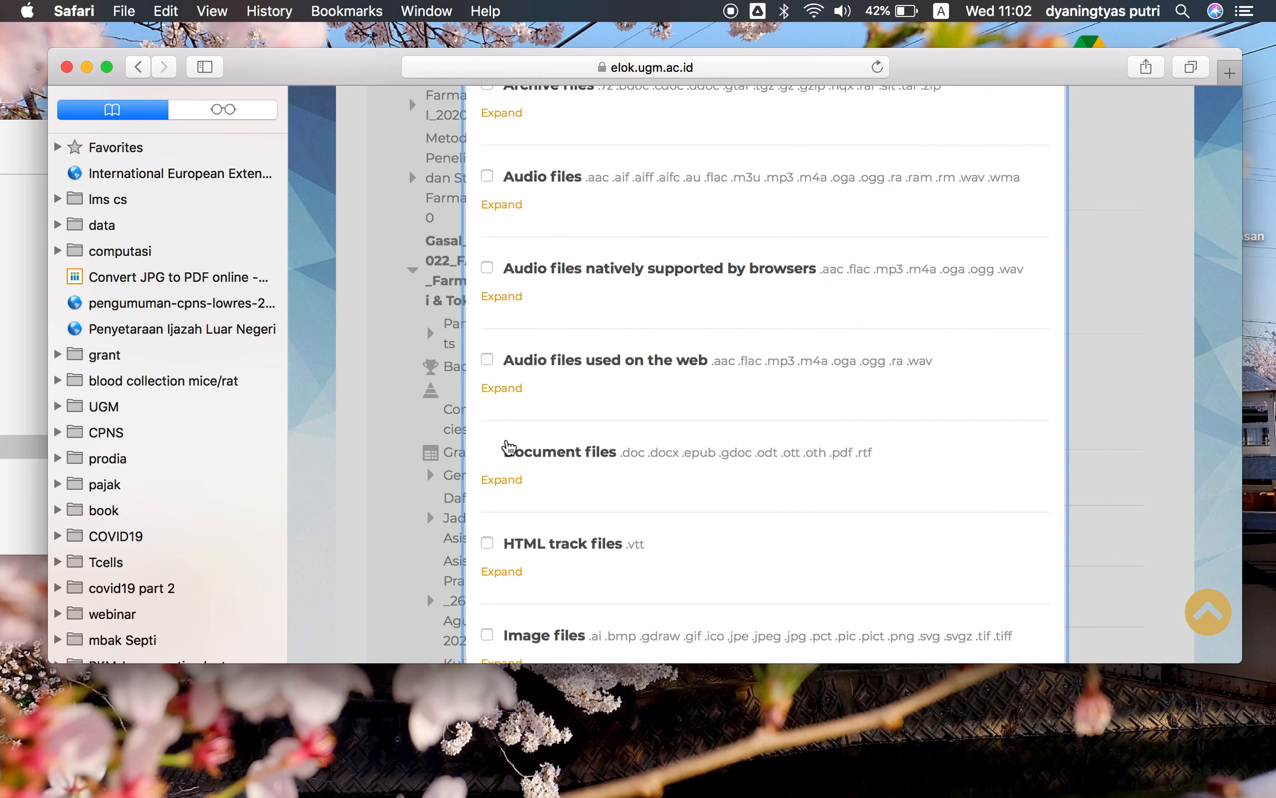
{"action": "left_click", "coordinate": [488, 451]}
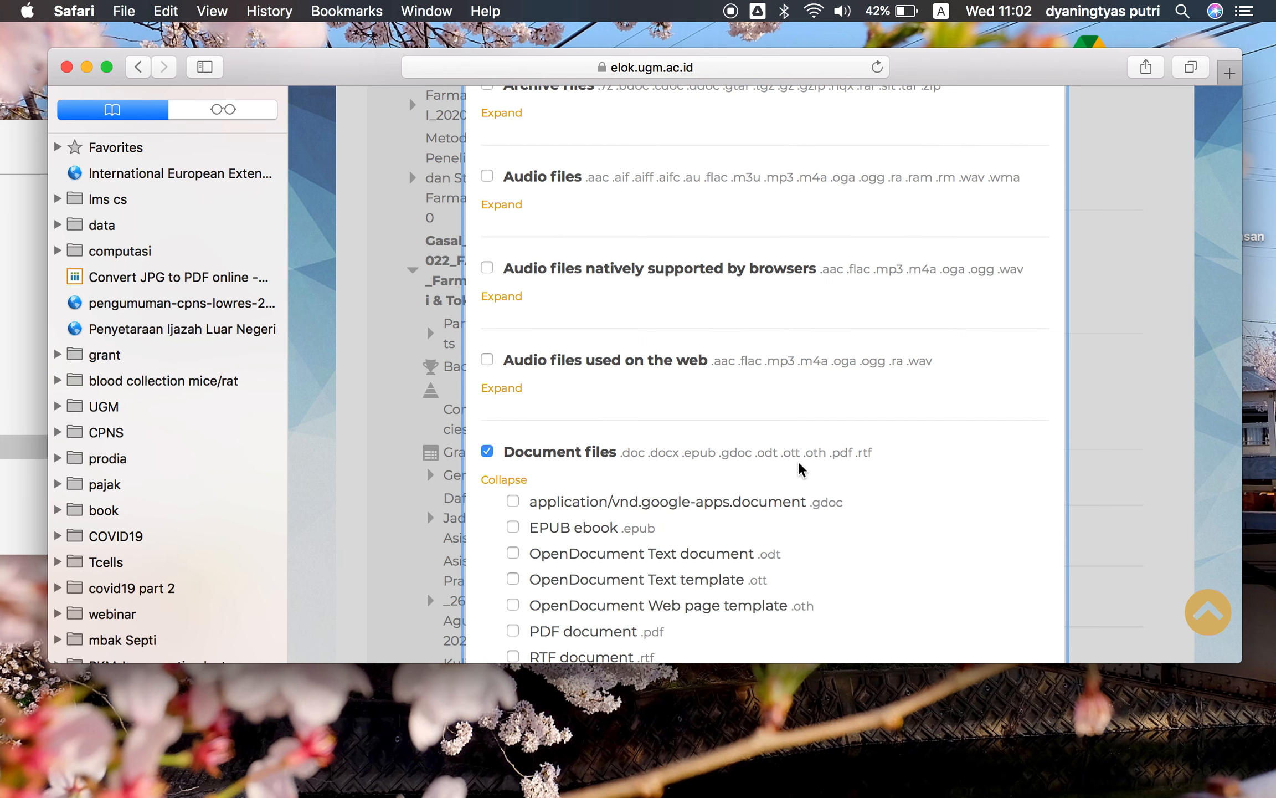
{"action": "scroll", "coordinate": [720, 471], "scroll_direction": "down", "scroll_amount": 2}
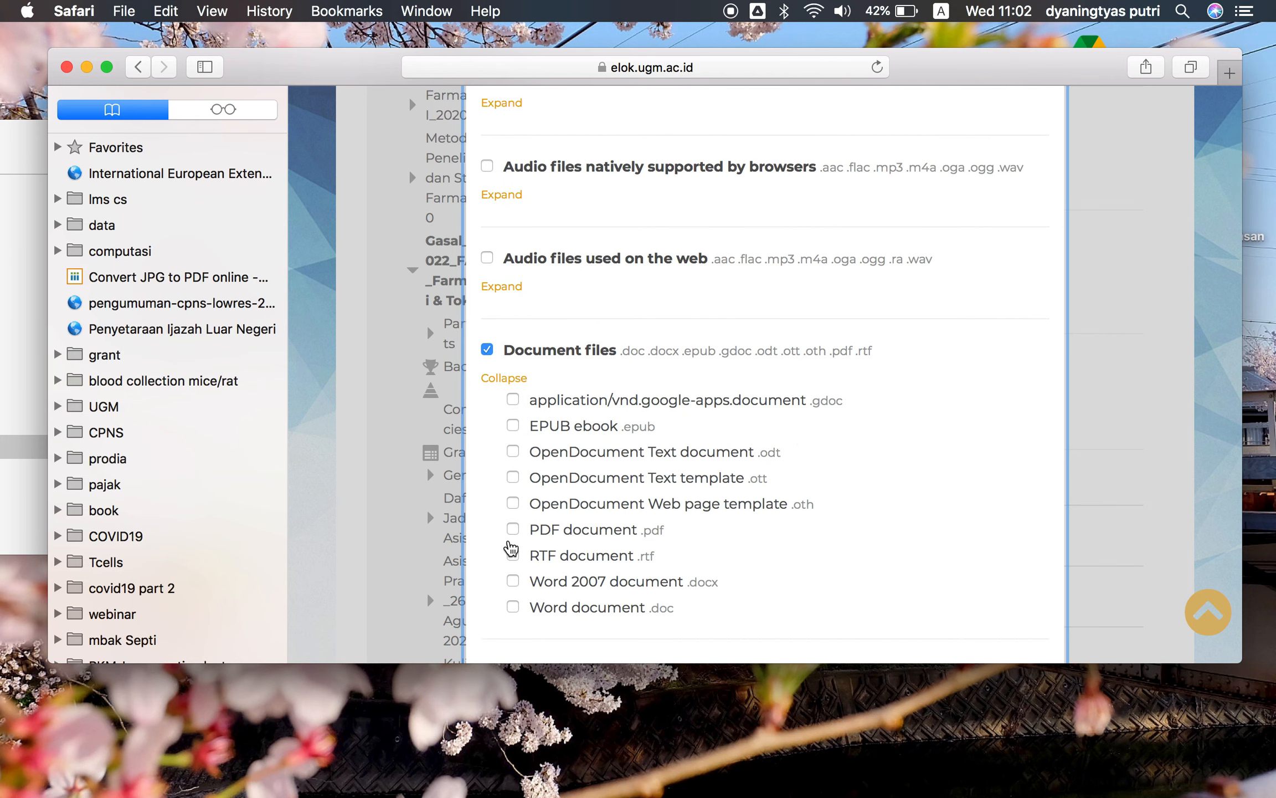
{"action": "left_click", "coordinate": [515, 532]}
{"action": "left_click", "coordinate": [513, 608]}
{"action": "left_click", "coordinate": [515, 557]}
{"action": "scroll", "coordinate": [772, 451], "scroll_direction": "down", "scroll_amount": 3}
{"action": "scroll", "coordinate": [781, 453], "scroll_direction": "down", "scroll_amount": 15}
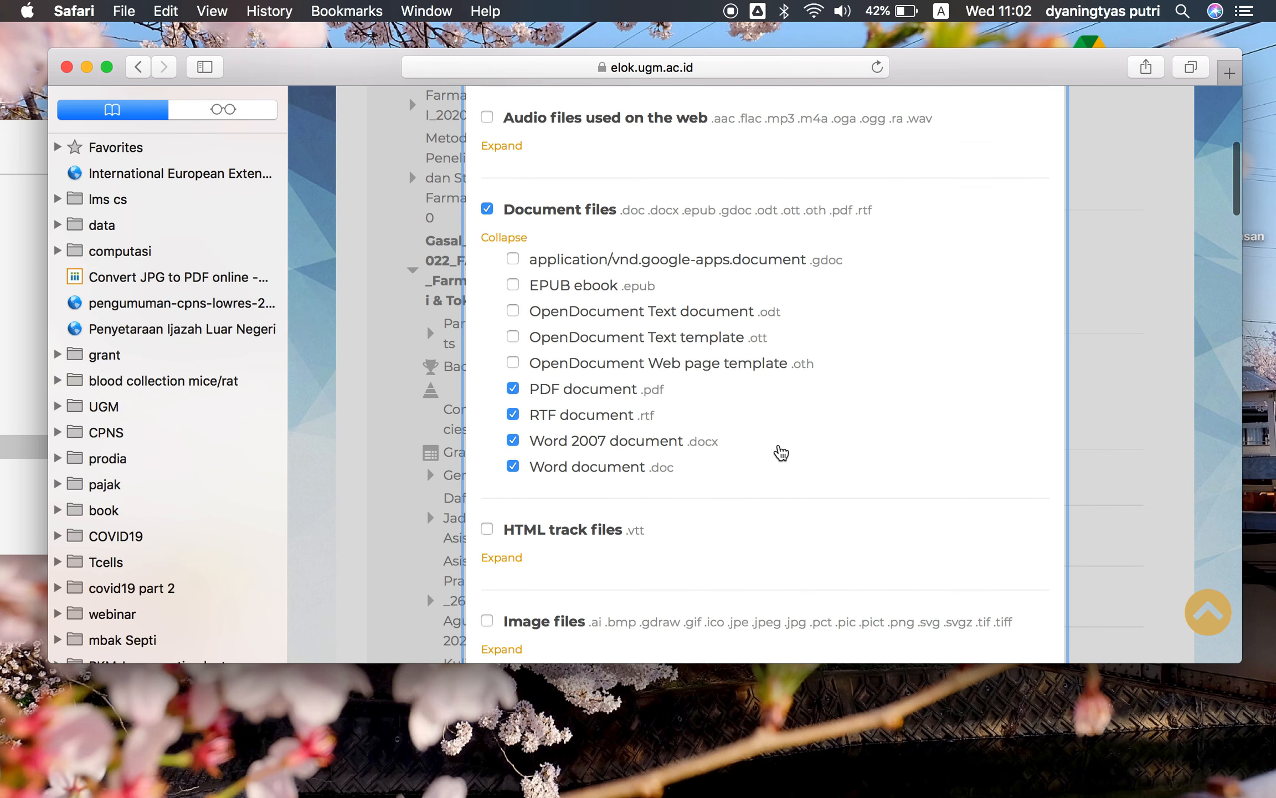
{"action": "scroll", "coordinate": [804, 343], "scroll_direction": "down", "scroll_amount": 6}
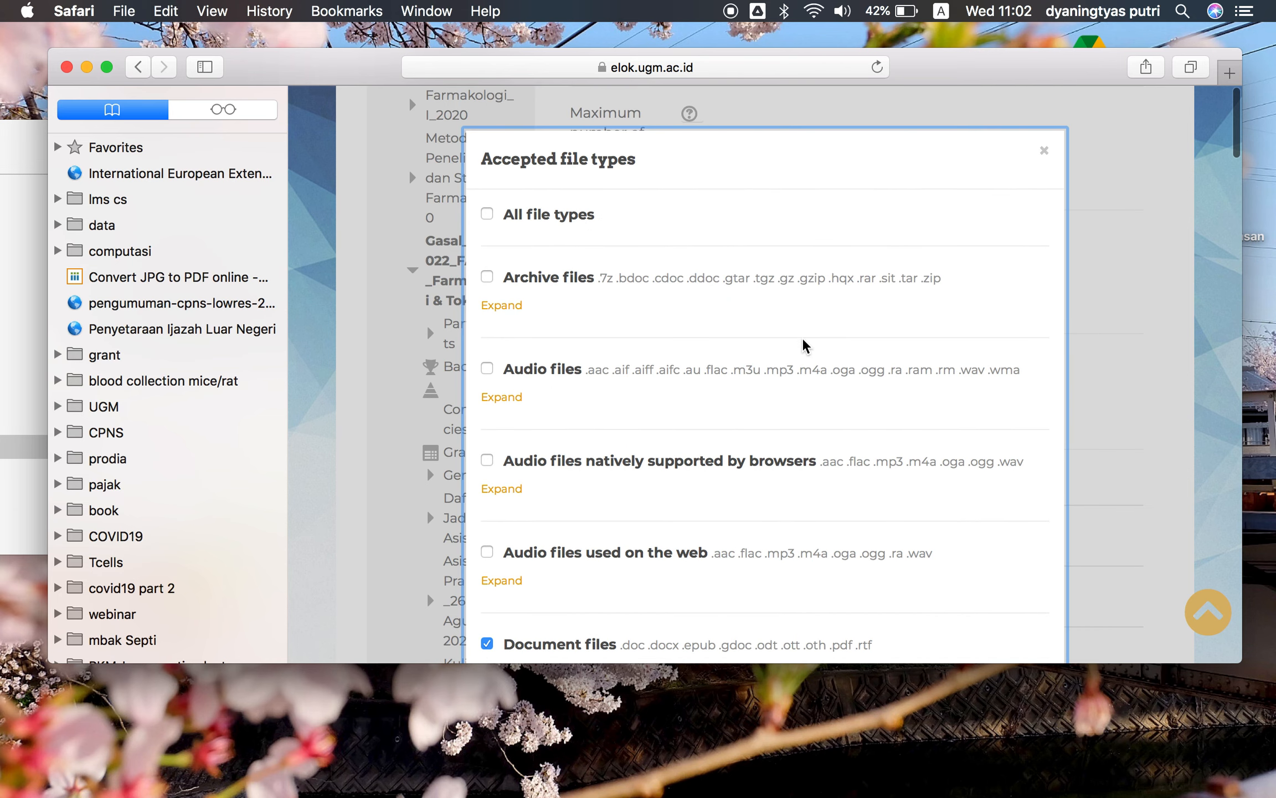
{"action": "scroll", "coordinate": [806, 347], "scroll_direction": "up", "scroll_amount": 20}
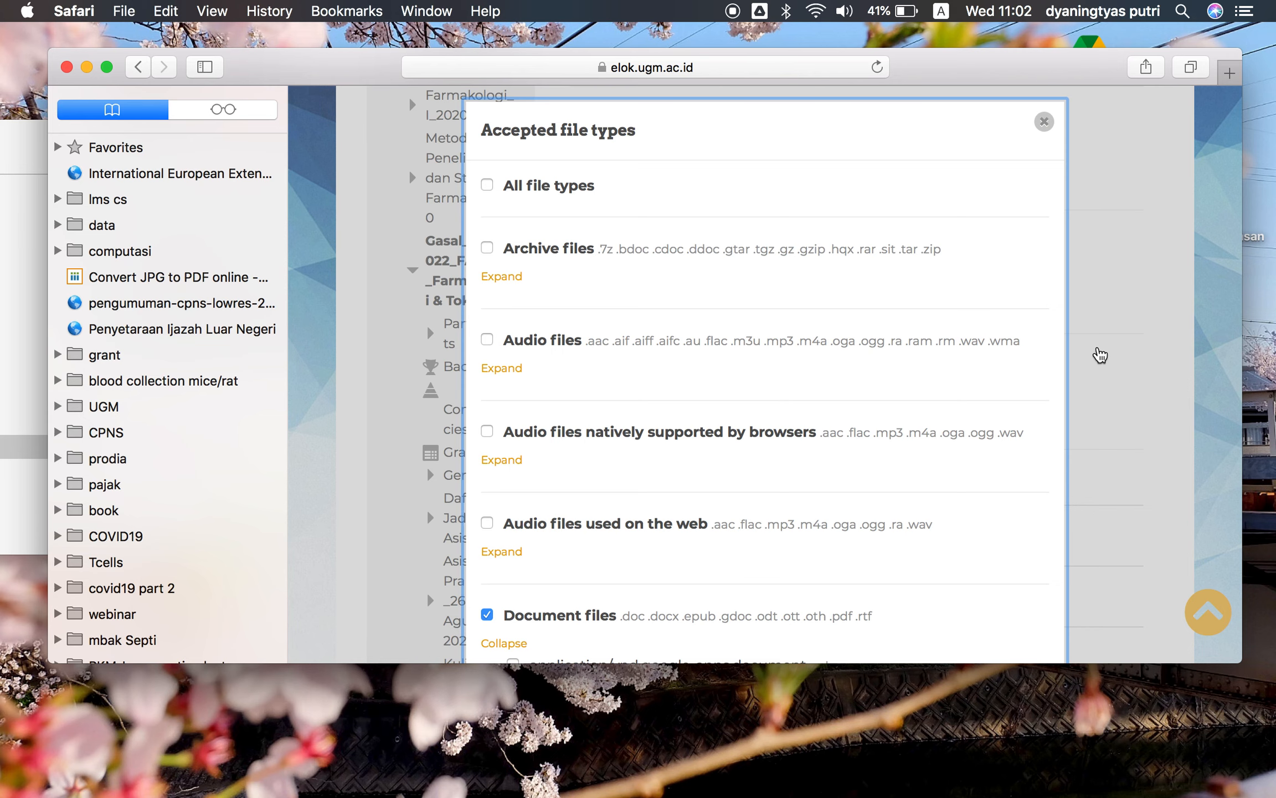
{"action": "scroll", "coordinate": [1094, 360], "scroll_direction": "down", "scroll_amount": 15}
{"action": "scroll", "coordinate": [977, 311], "scroll_direction": "up", "scroll_amount": 10}
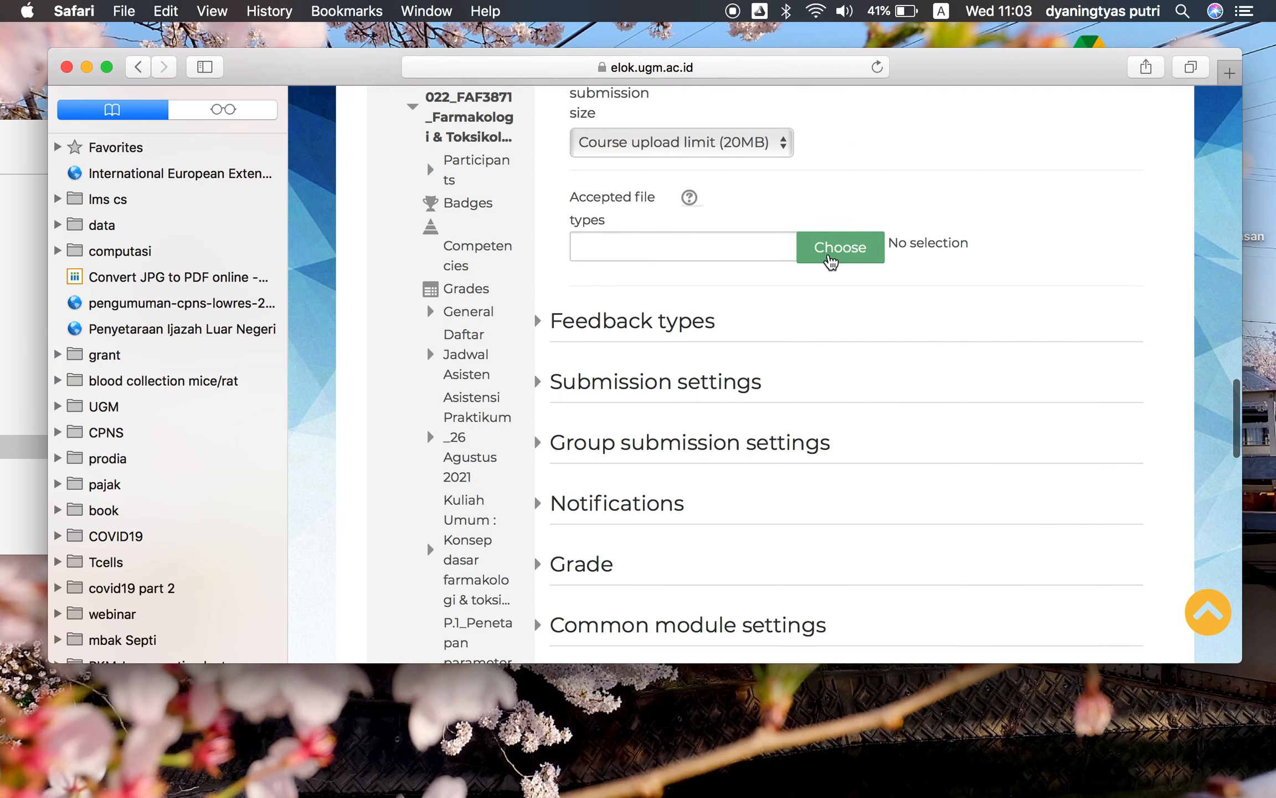
Set the accepted file types to Document files and save the selection
{"action": "left_click", "coordinate": [831, 258]}
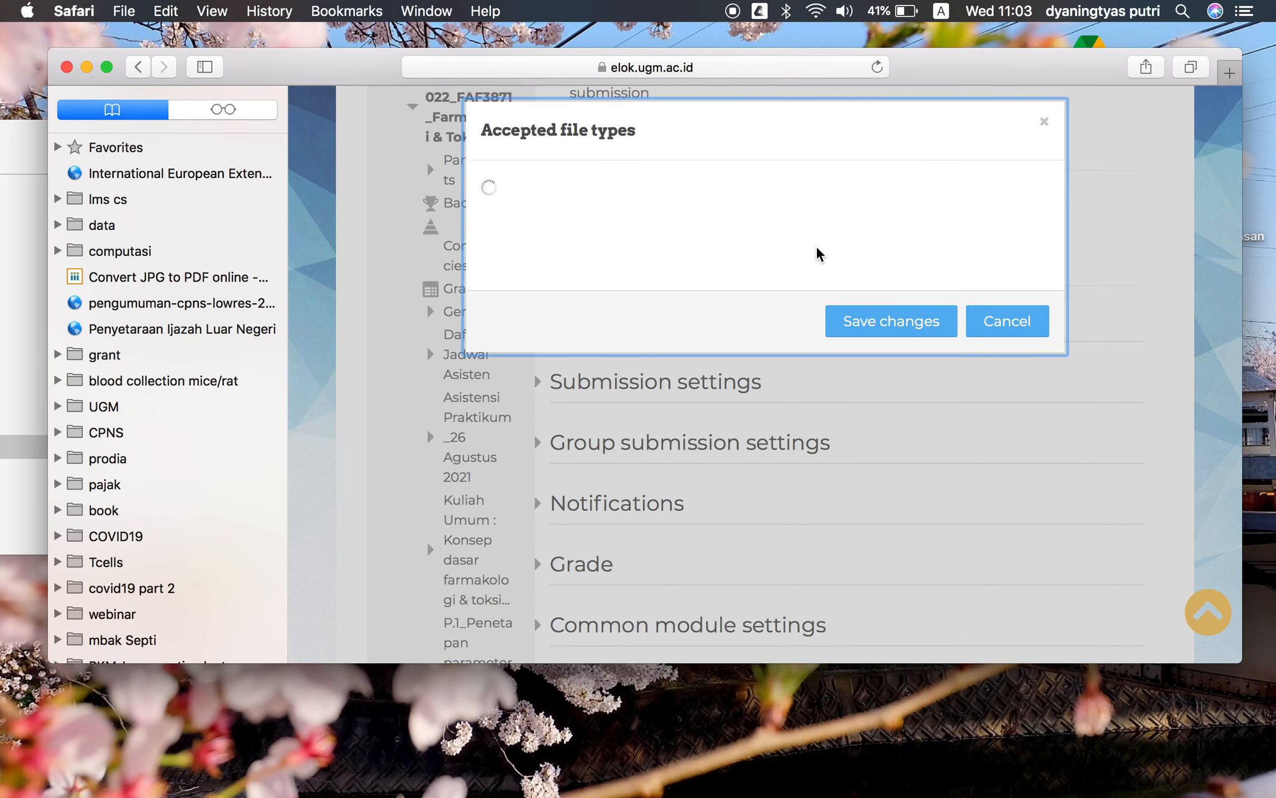
{"action": "scroll", "coordinate": [651, 302], "scroll_direction": "down", "scroll_amount": 5}
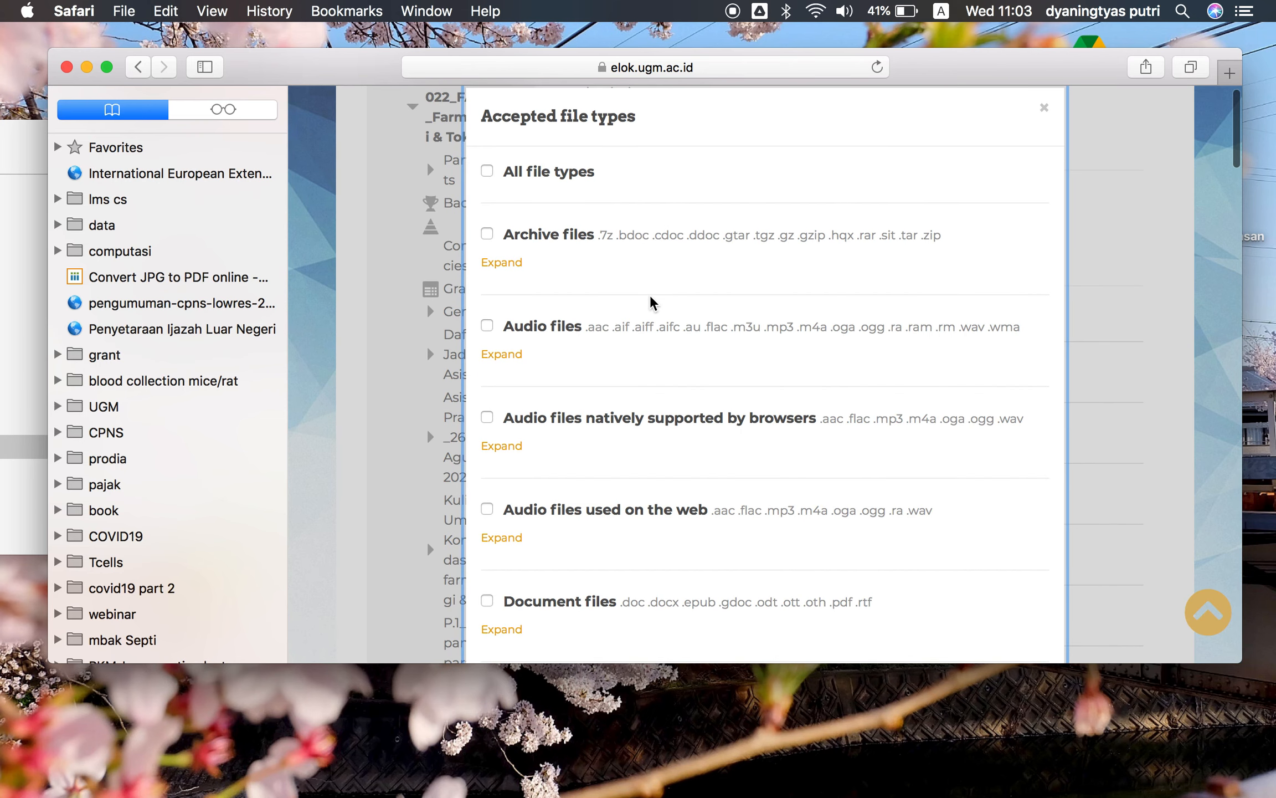
{"action": "scroll", "coordinate": [651, 302], "scroll_direction": "down", "scroll_amount": 1}
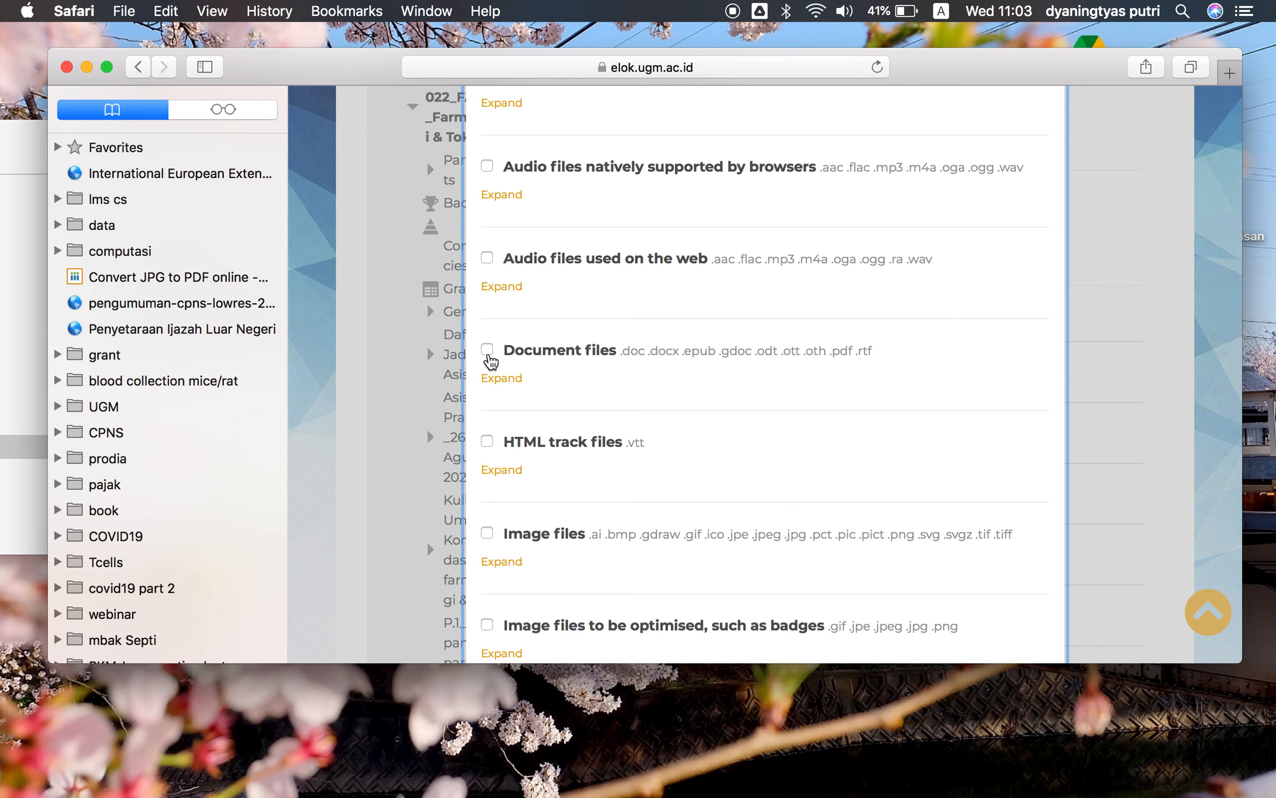
{"action": "left_click", "coordinate": [580, 377]}
{"action": "scroll", "coordinate": [601, 387], "scroll_direction": "down", "scroll_amount": 4}
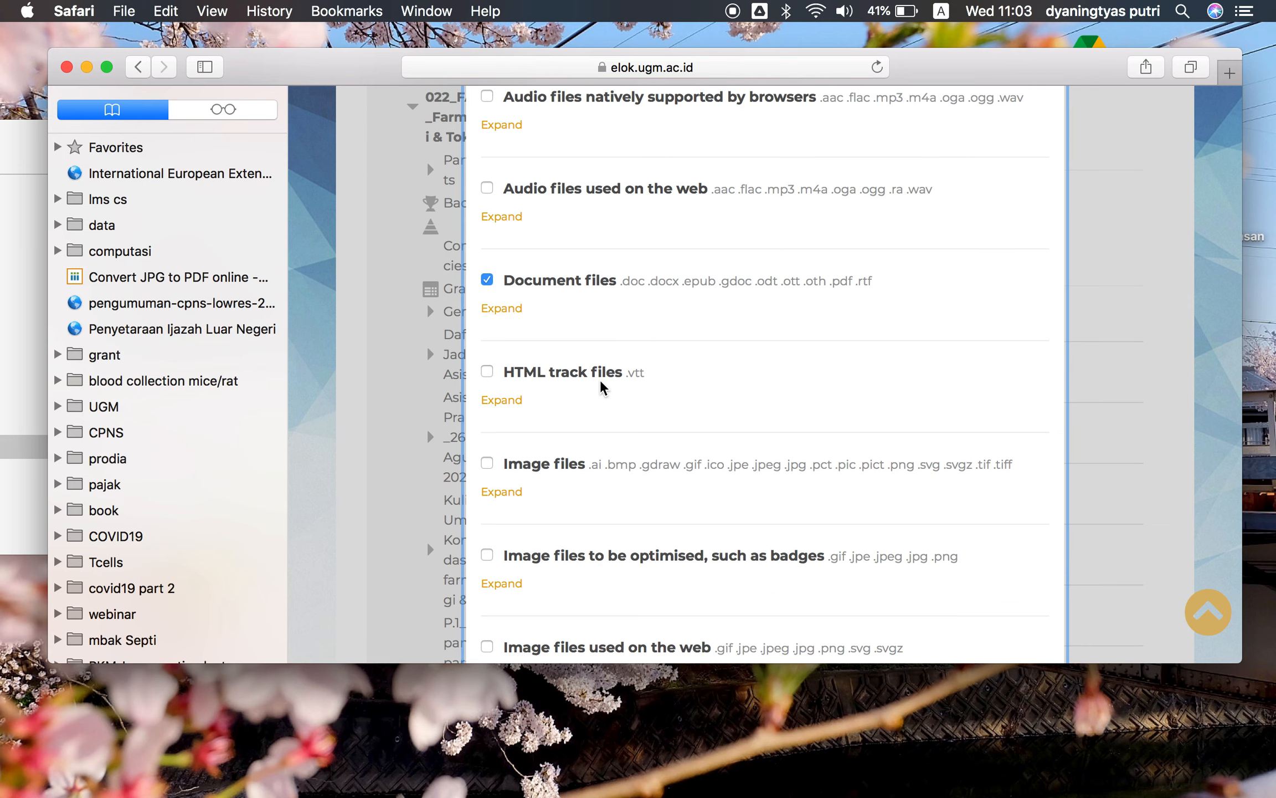
{"action": "scroll", "coordinate": [603, 387], "scroll_direction": "down", "scroll_amount": 20}
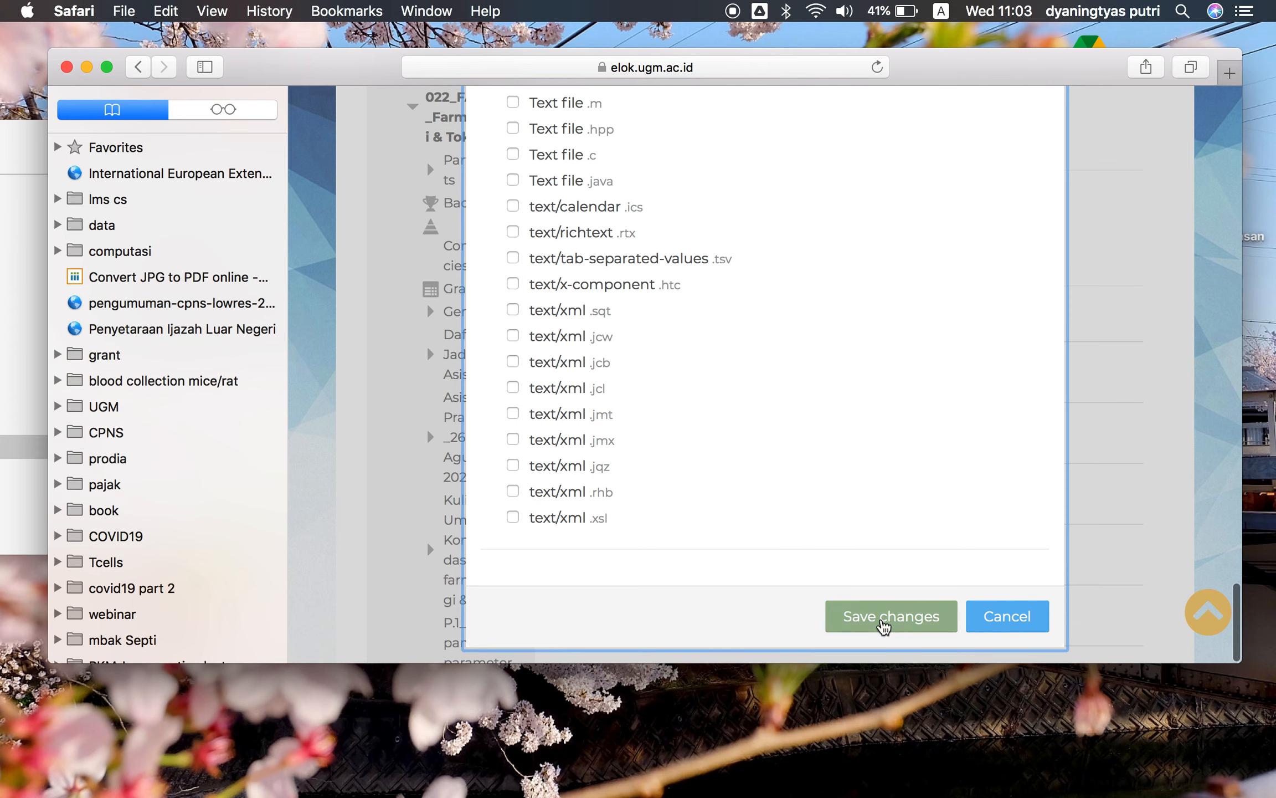
{"action": "left_click", "coordinate": [884, 619]}
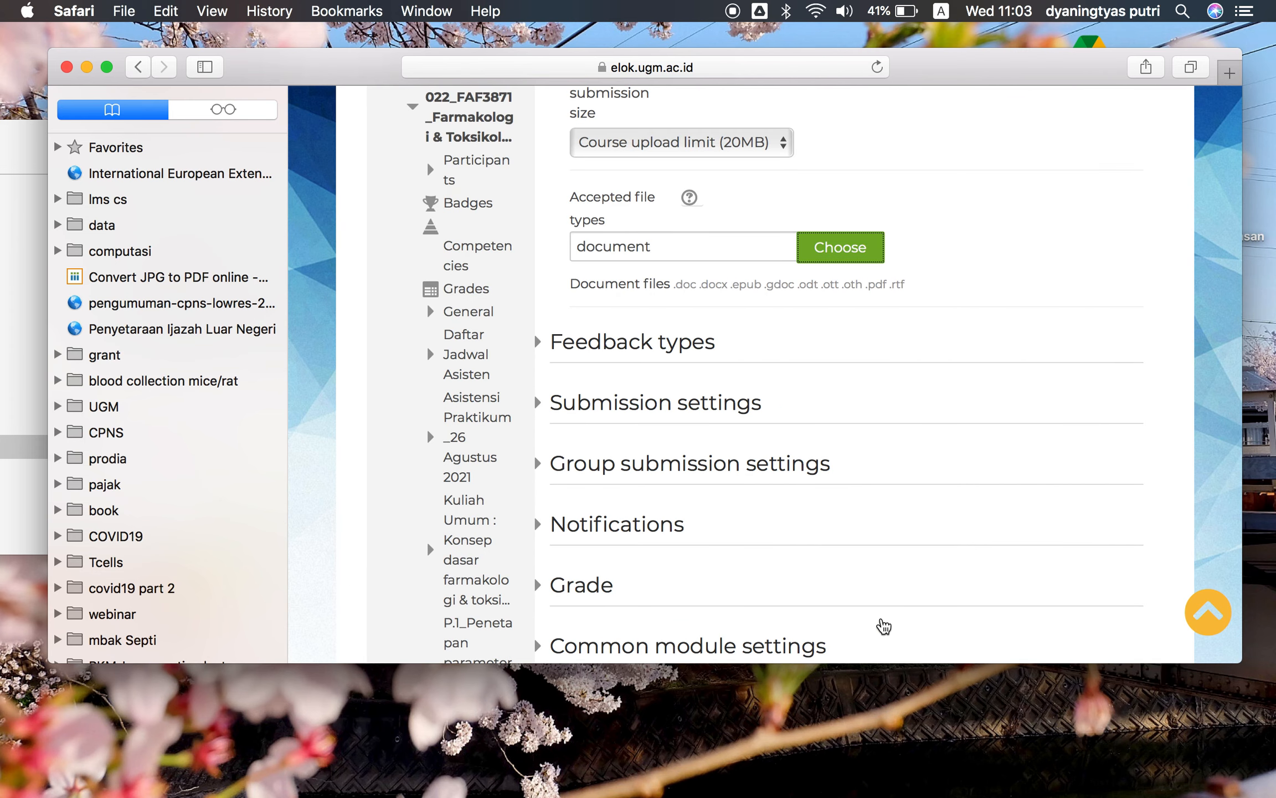
{"action": "scroll", "coordinate": [860, 433], "scroll_direction": "down", "scroll_amount": 3}
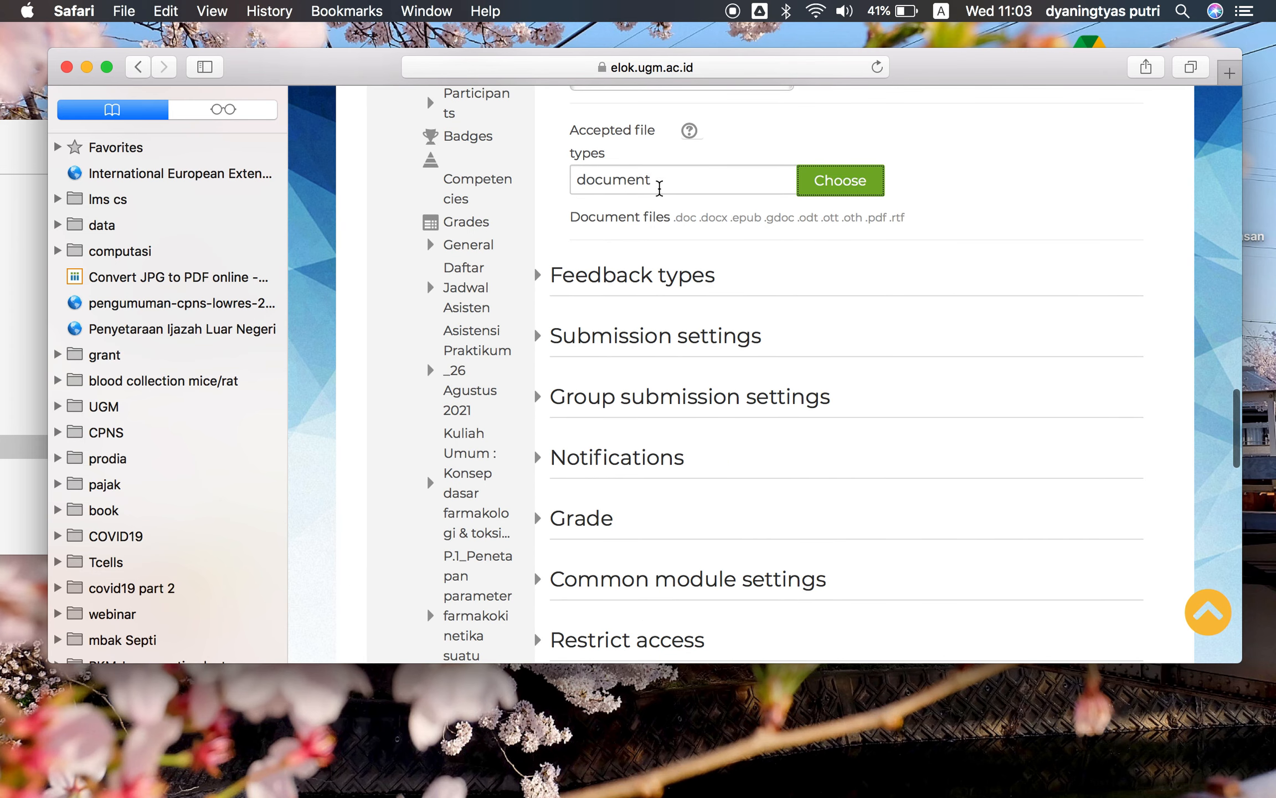
{"action": "scroll", "coordinate": [700, 222], "scroll_direction": "down", "scroll_amount": 10}
{"action": "scroll", "coordinate": [701, 222], "scroll_direction": "up", "scroll_amount": 6}
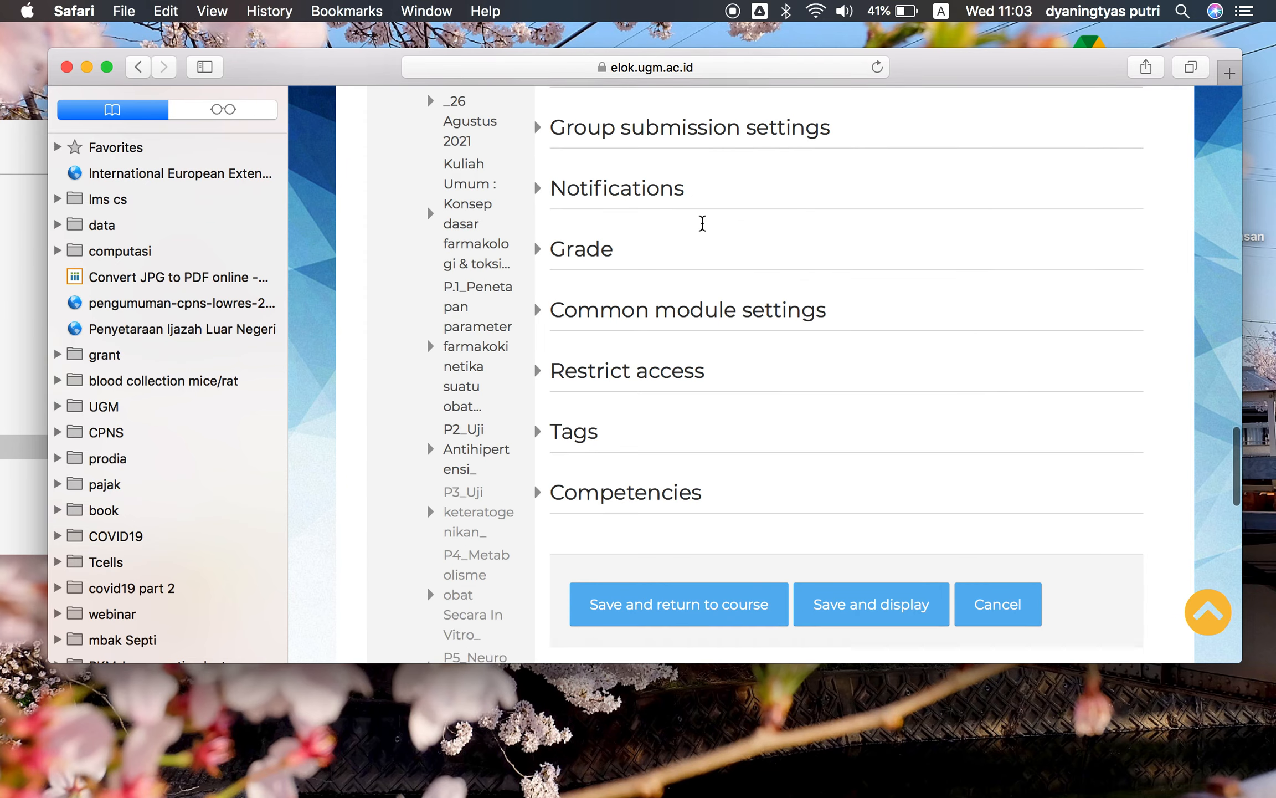
{"action": "scroll", "coordinate": [703, 224], "scroll_direction": "up", "scroll_amount": 4}
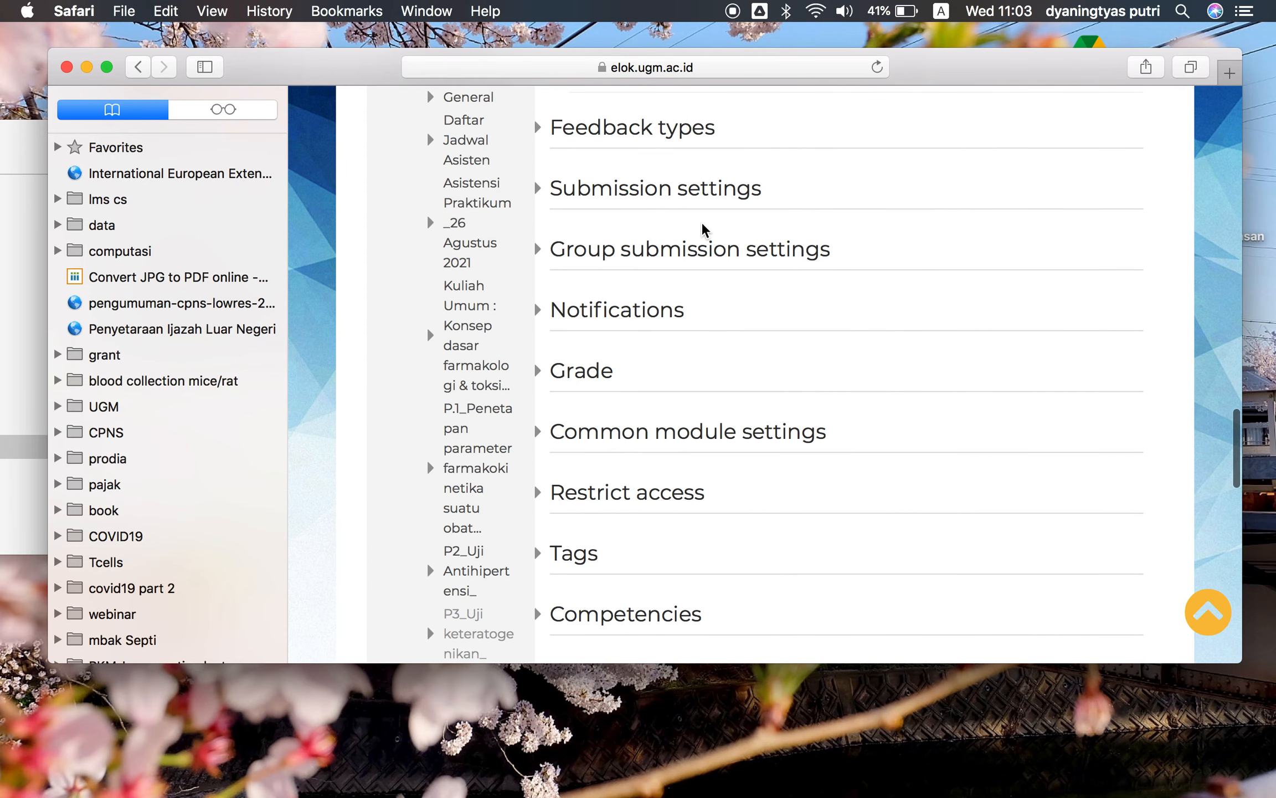
{"action": "left_click", "coordinate": [544, 494]}
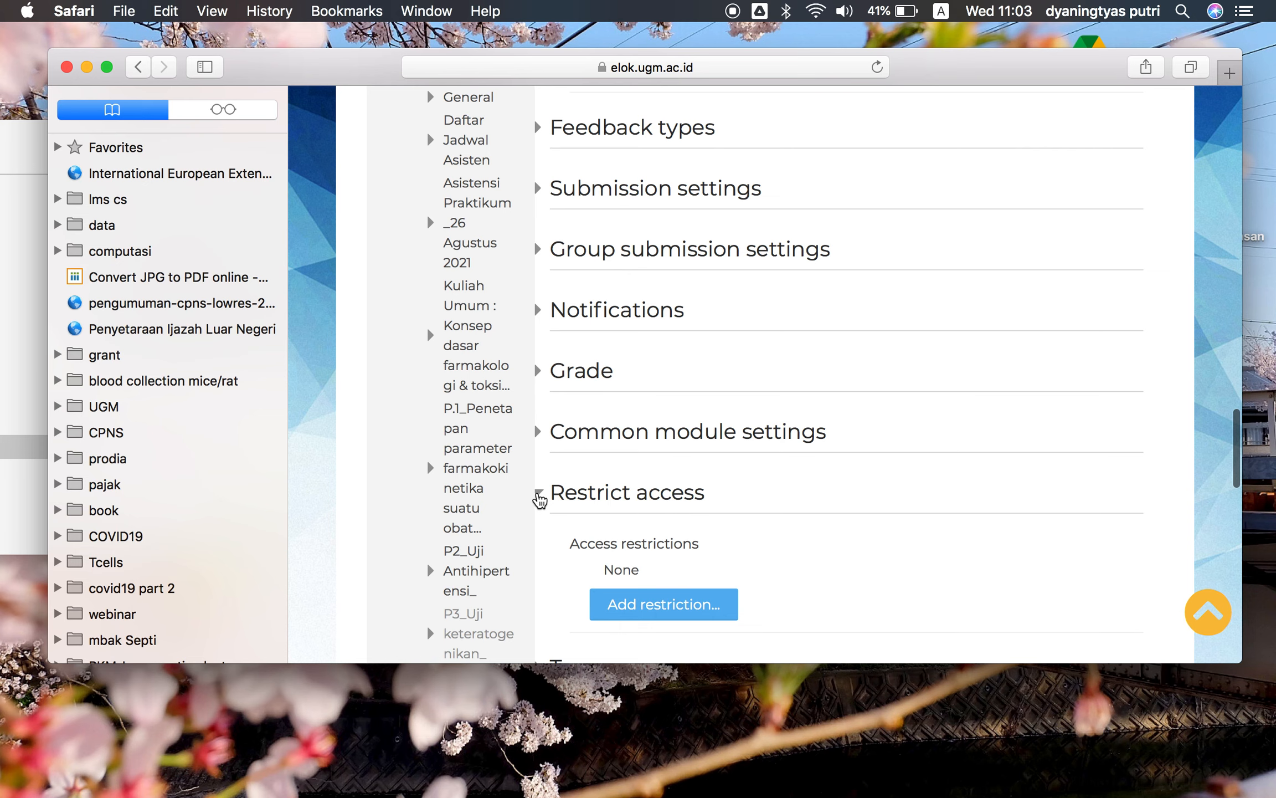
{"action": "left_click", "coordinate": [538, 496]}
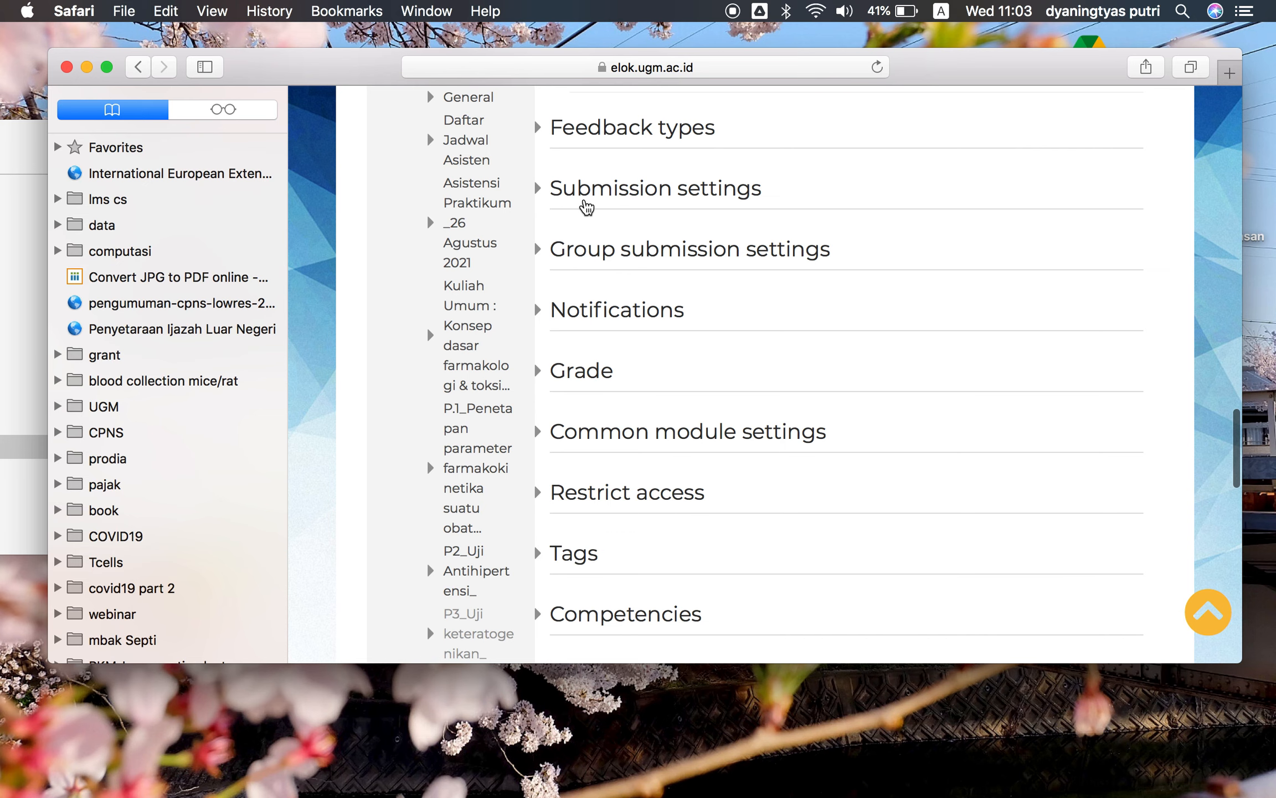
In Submission settings, require students to click the submit button and to accept the submission statement
{"action": "left_click", "coordinate": [586, 205]}
{"action": "scroll", "coordinate": [691, 266], "scroll_direction": "down", "scroll_amount": 1}
{"action": "scroll", "coordinate": [693, 268], "scroll_direction": "down", "scroll_amount": 2}
{"action": "scroll", "coordinate": [693, 268], "scroll_direction": "up", "scroll_amount": 1}
{"action": "left_click", "coordinate": [614, 289]}
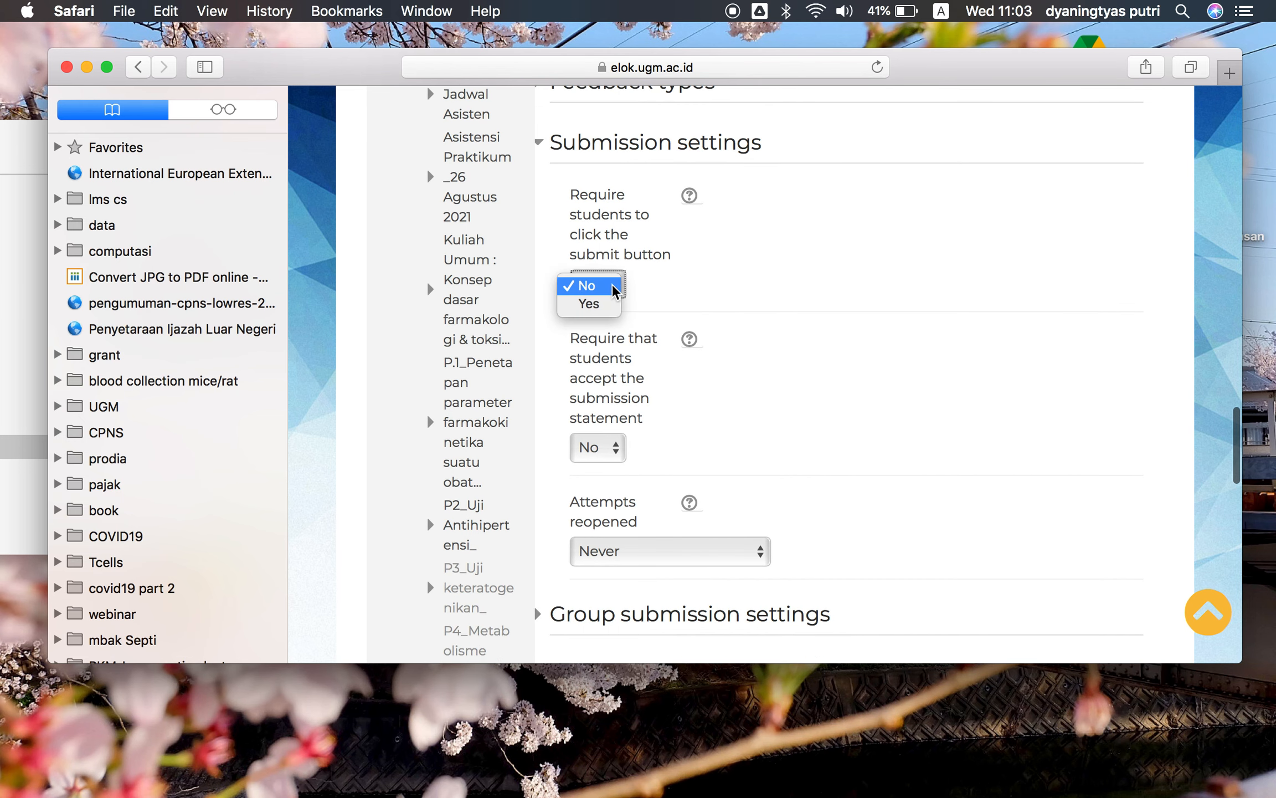
{"action": "left_click", "coordinate": [588, 303]}
{"action": "left_click", "coordinate": [601, 449]}
{"action": "left_click", "coordinate": [587, 465]}
{"action": "scroll", "coordinate": [765, 433], "scroll_direction": "down", "scroll_amount": 1}
{"action": "scroll", "coordinate": [765, 434], "scroll_direction": "down", "scroll_amount": 4}
{"action": "scroll", "coordinate": [763, 429], "scroll_direction": "up", "scroll_amount": 3}
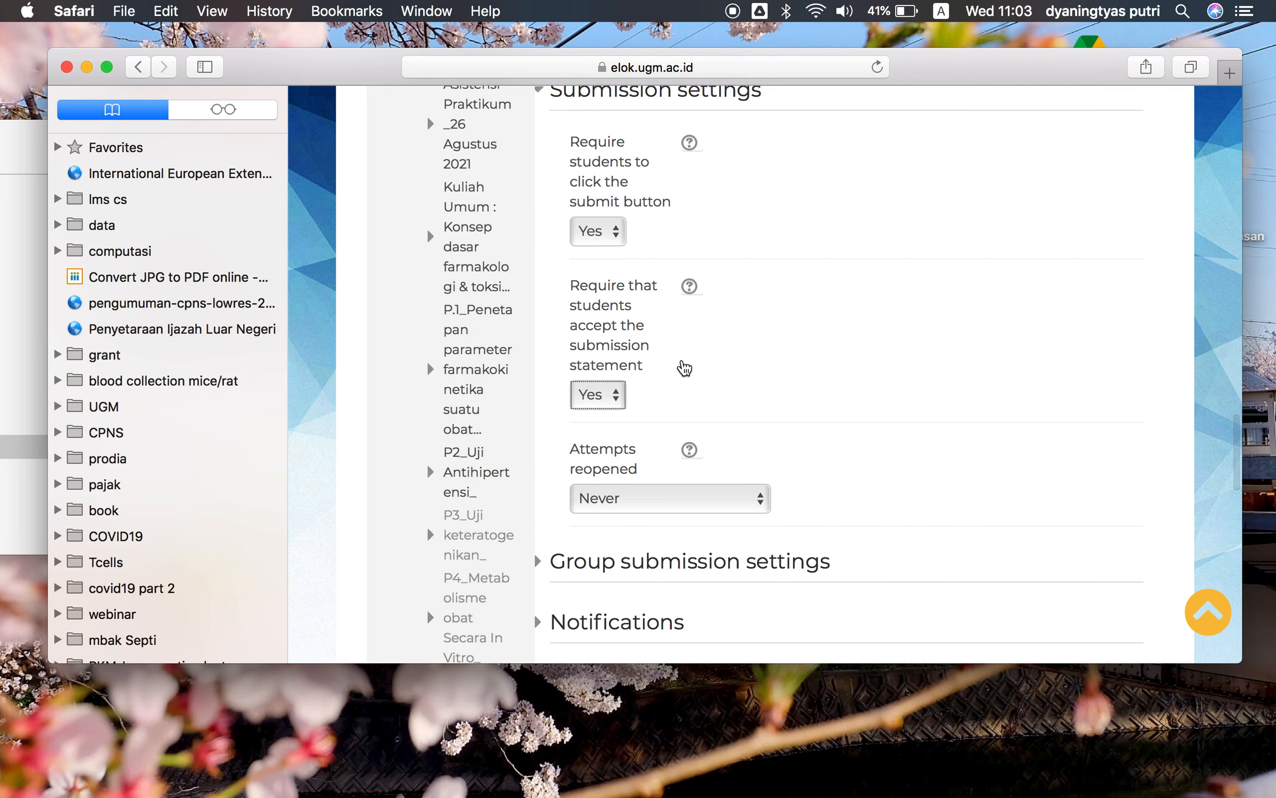
{"action": "left_click", "coordinate": [613, 230]}
{"action": "left_click", "coordinate": [612, 220]}
{"action": "left_click", "coordinate": [601, 394]}
{"action": "left_click", "coordinate": [602, 378]}
Save the assignment and return to the course
{"action": "scroll", "coordinate": [759, 426], "scroll_direction": "down", "scroll_amount": 8}
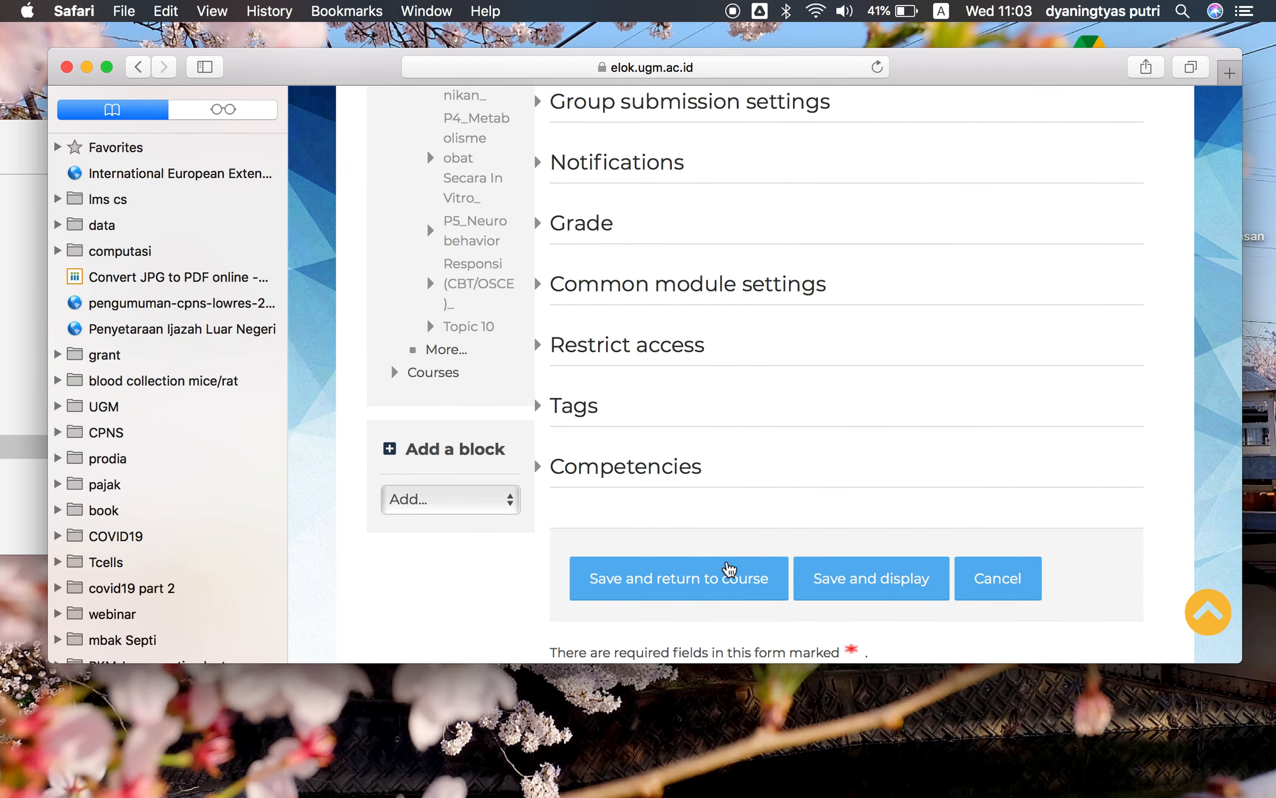
{"action": "left_click", "coordinate": [710, 597]}
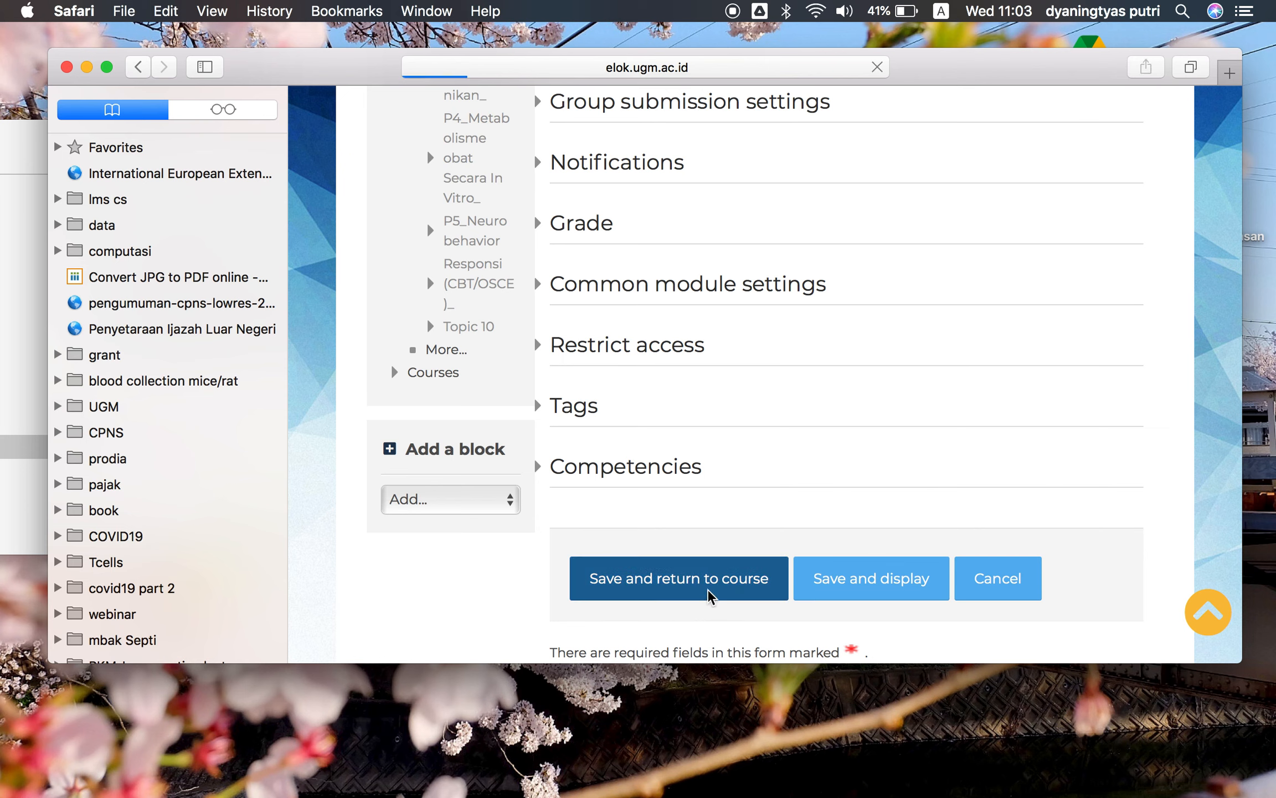
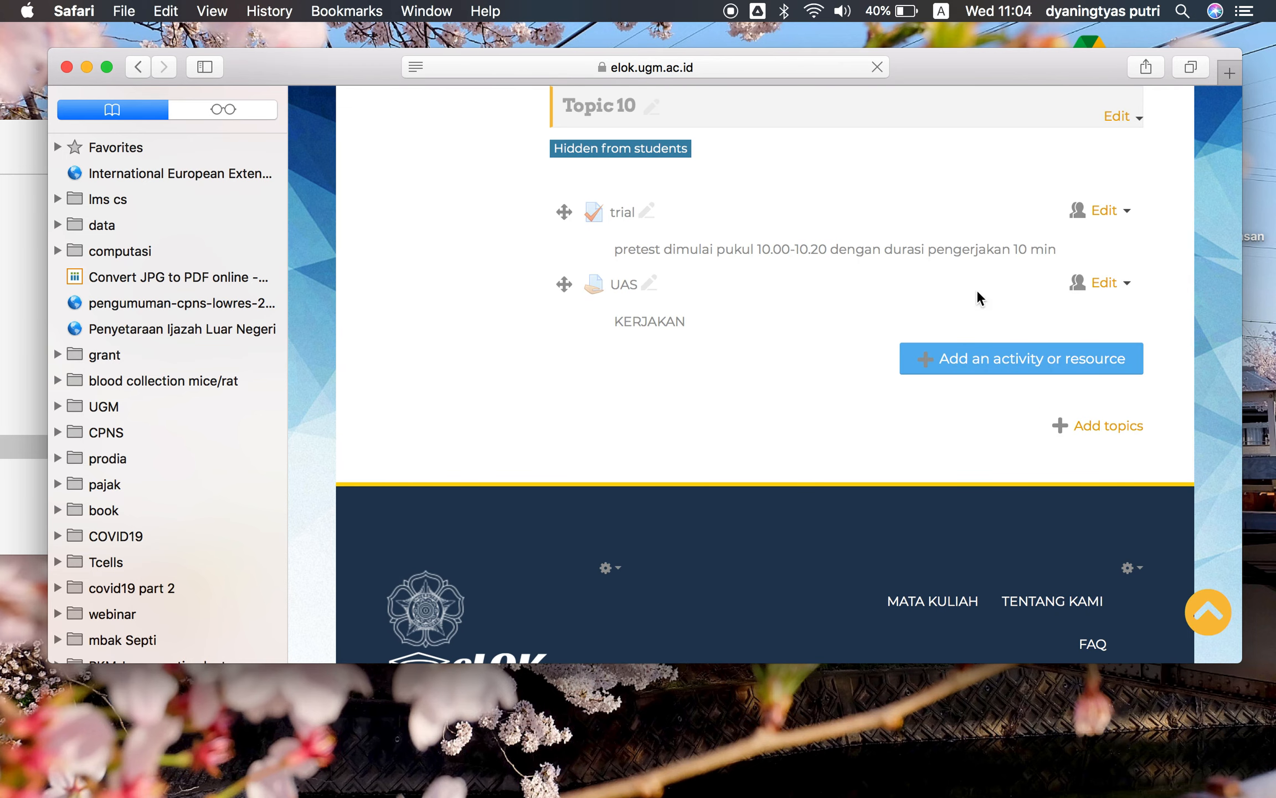
Open the UAS assignment page to review its grading summary, then go back to the course page's Topic 10
{"action": "left_click", "coordinate": [629, 283]}
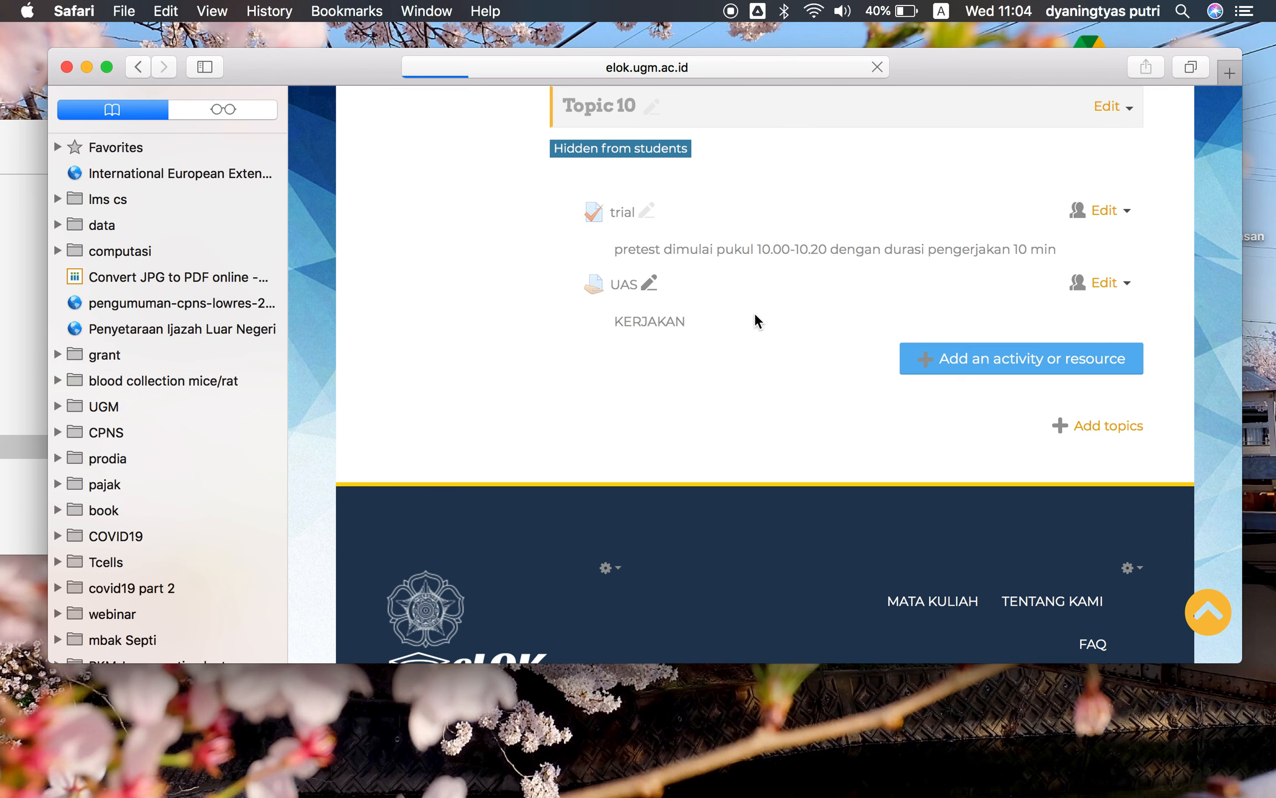
{"action": "scroll", "coordinate": [811, 421], "scroll_direction": "down", "scroll_amount": 5}
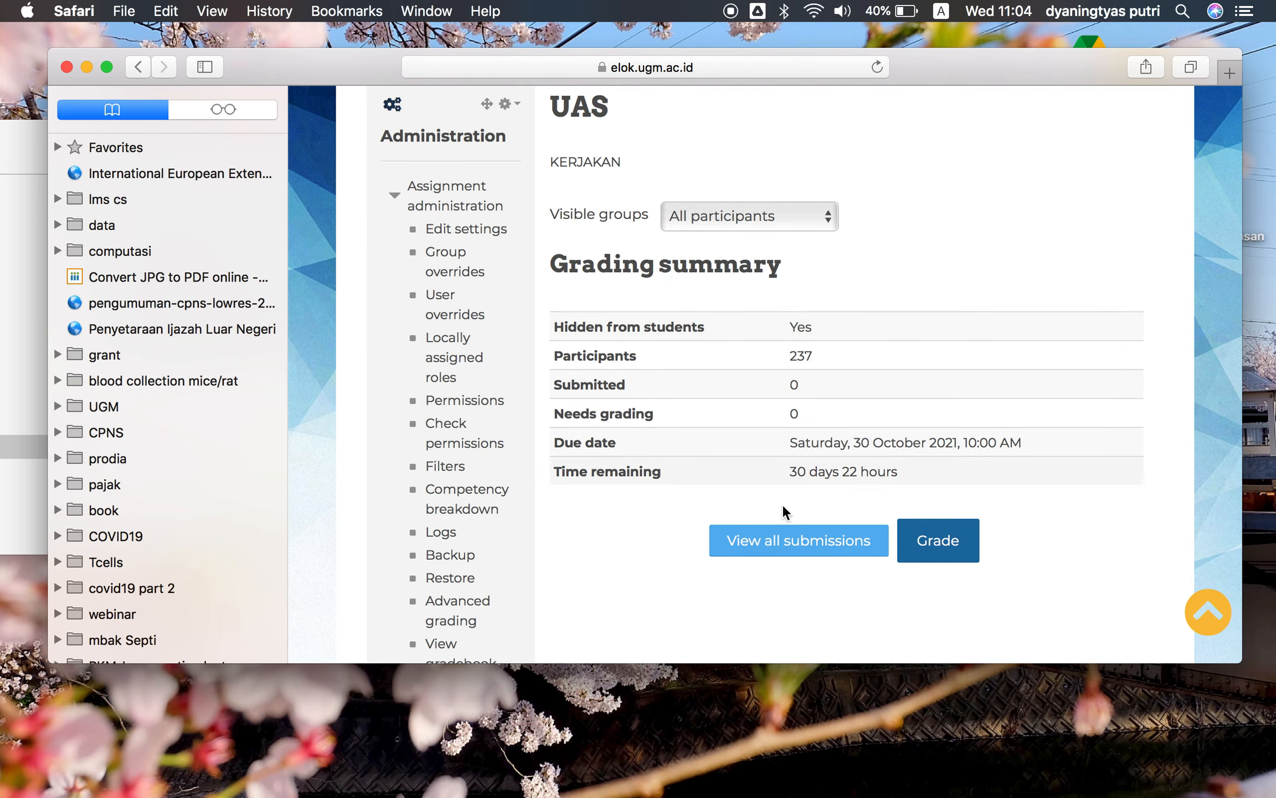
{"action": "scroll", "coordinate": [816, 302], "scroll_direction": "up", "scroll_amount": 1}
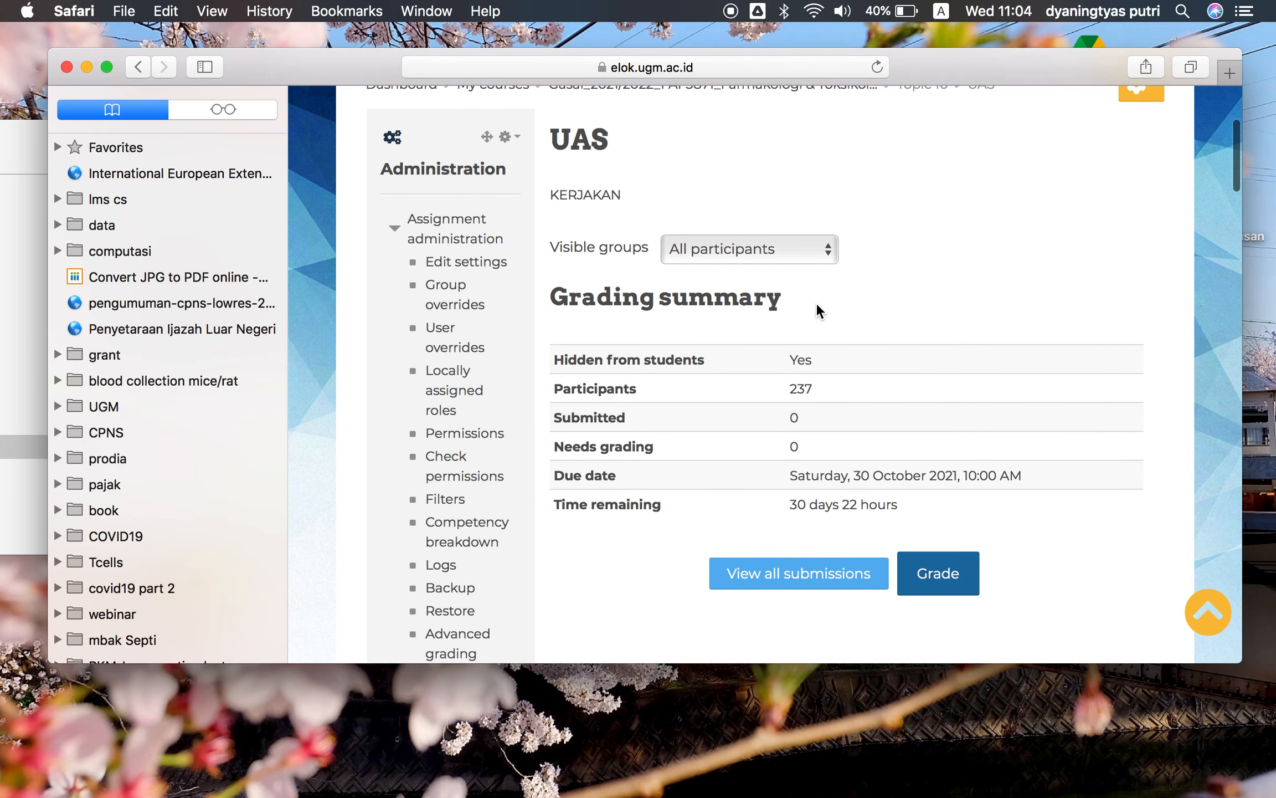
{"action": "scroll", "coordinate": [671, 228], "scroll_direction": "up", "scroll_amount": 3}
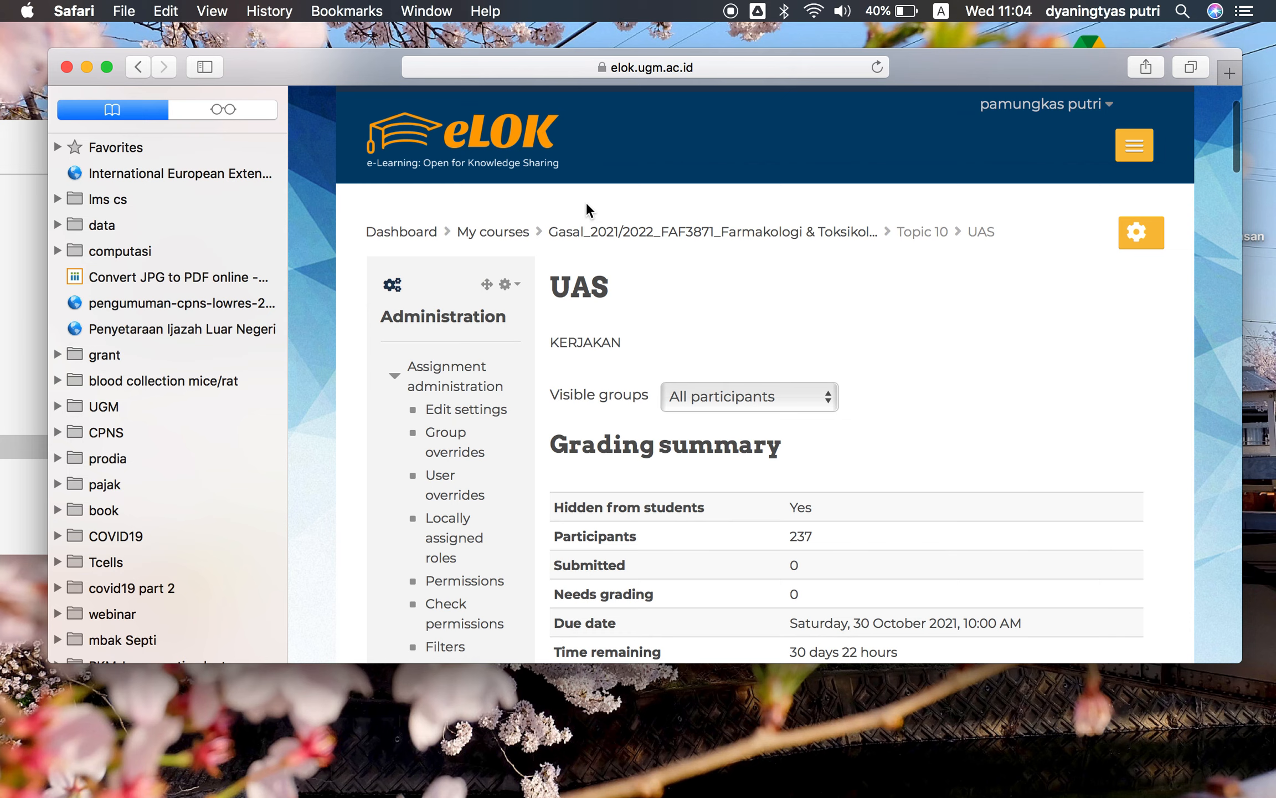
{"action": "left_click", "coordinate": [146, 71]}
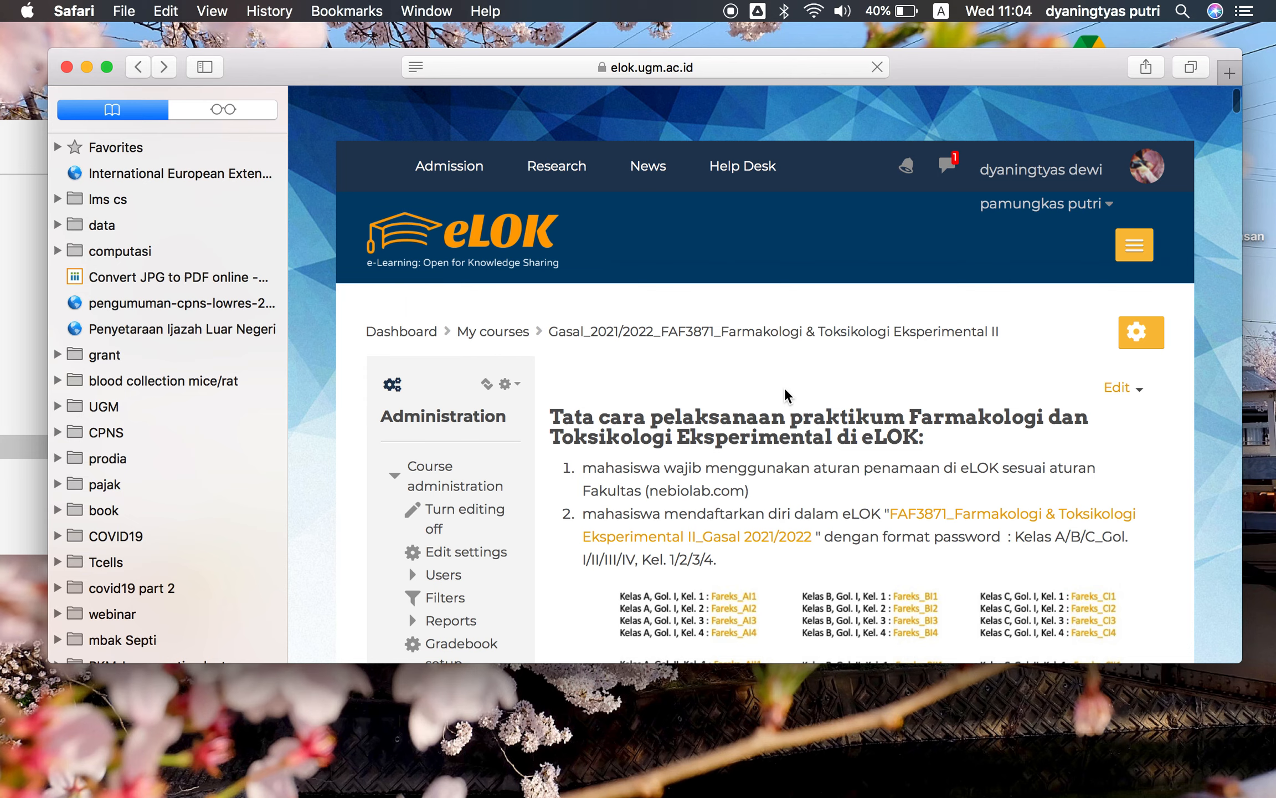
{"action": "scroll", "coordinate": [786, 387], "scroll_direction": "down", "scroll_amount": 15}
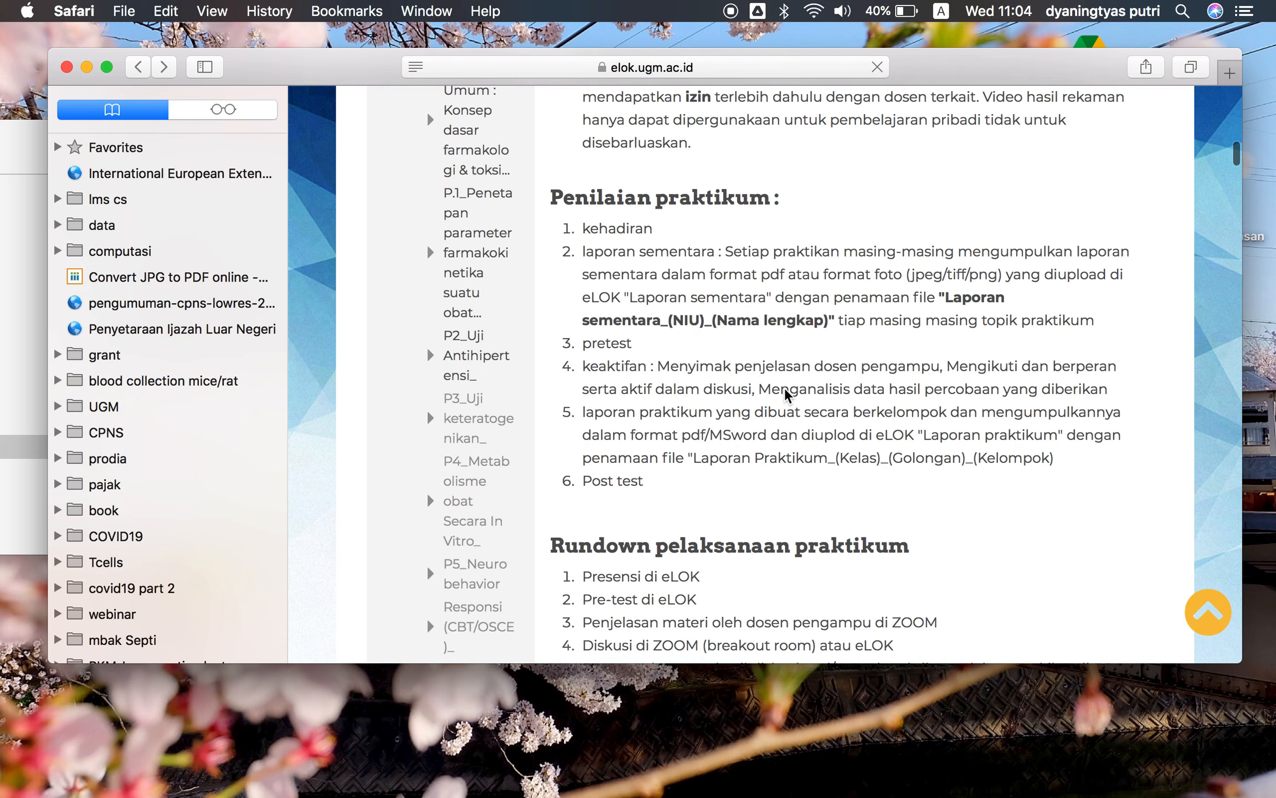
{"action": "scroll", "coordinate": [785, 386], "scroll_direction": "down", "scroll_amount": 20}
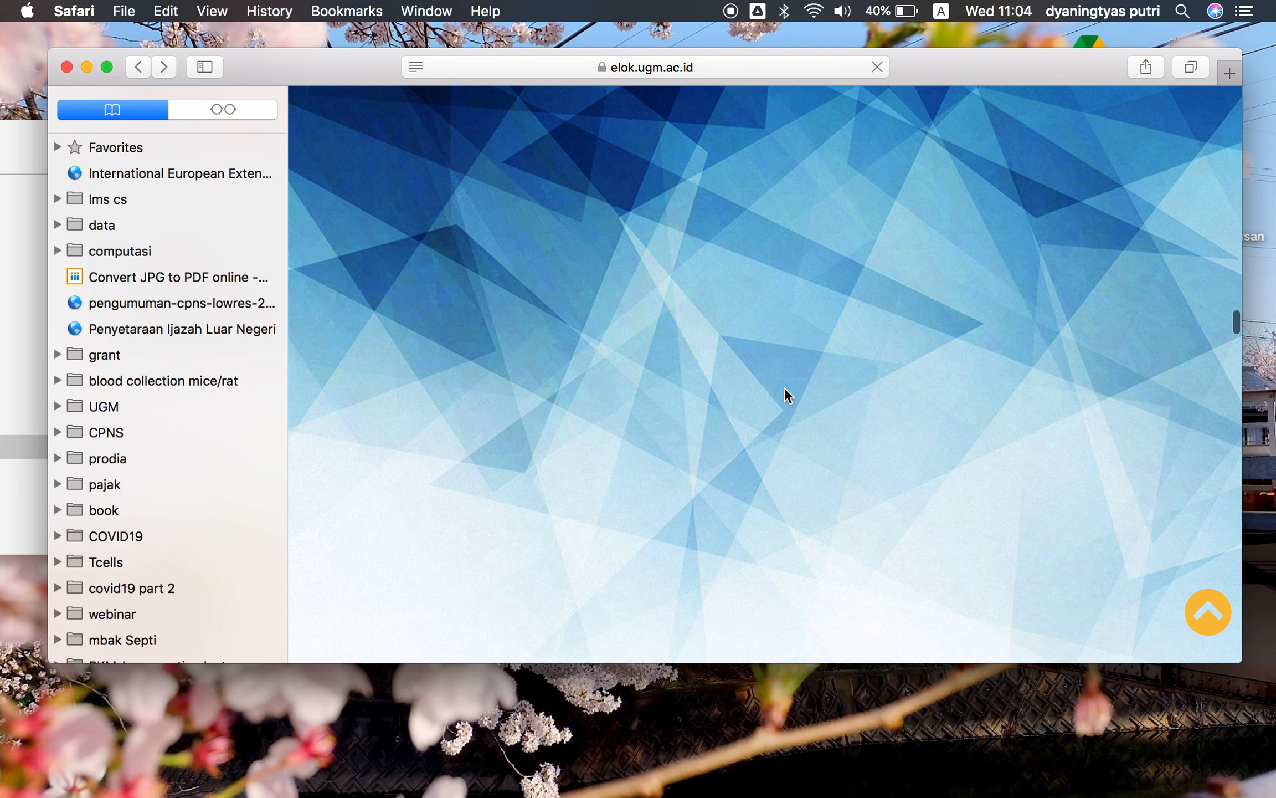
{"action": "scroll", "coordinate": [785, 386], "scroll_direction": "up", "scroll_amount": 10}
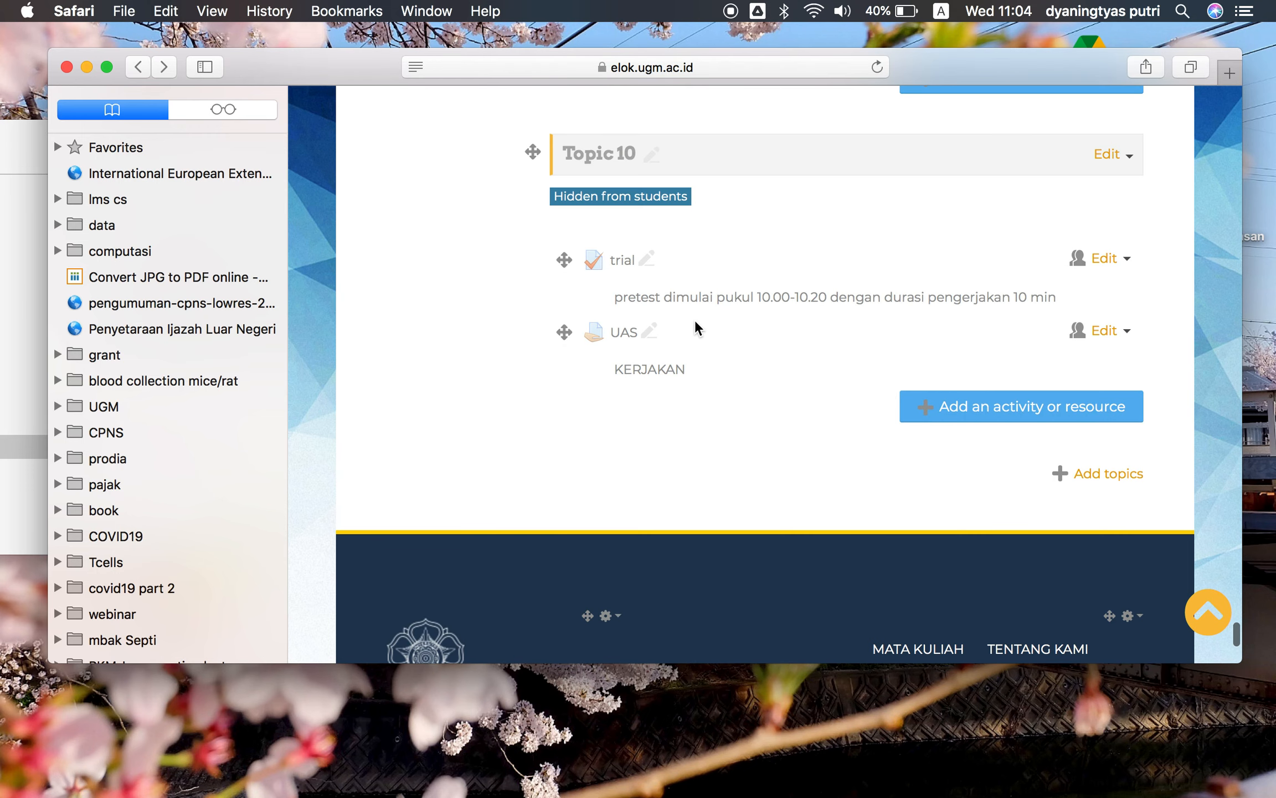
Open the UAS assignment's settings and change its description to "KERJAKAN DENGAN SOAL....."
{"action": "left_click", "coordinate": [1125, 332]}
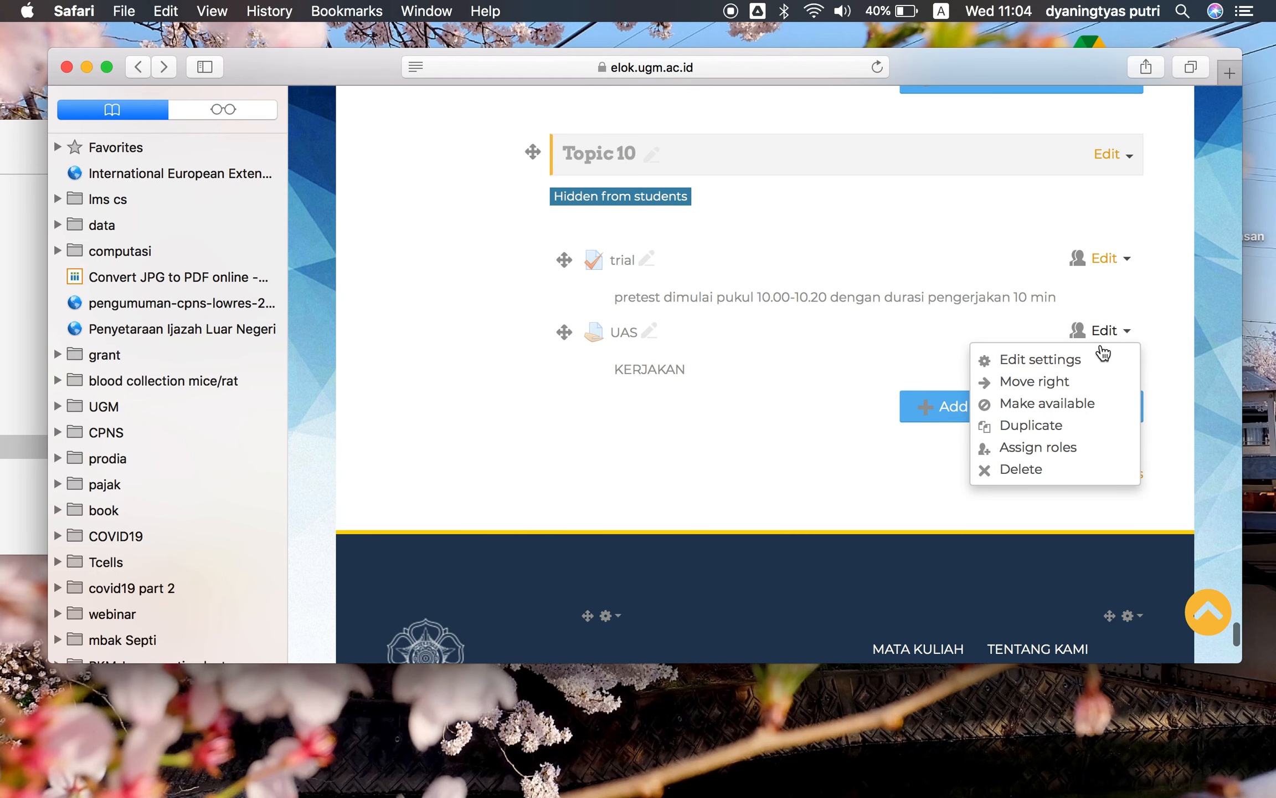
{"action": "left_click", "coordinate": [1084, 361]}
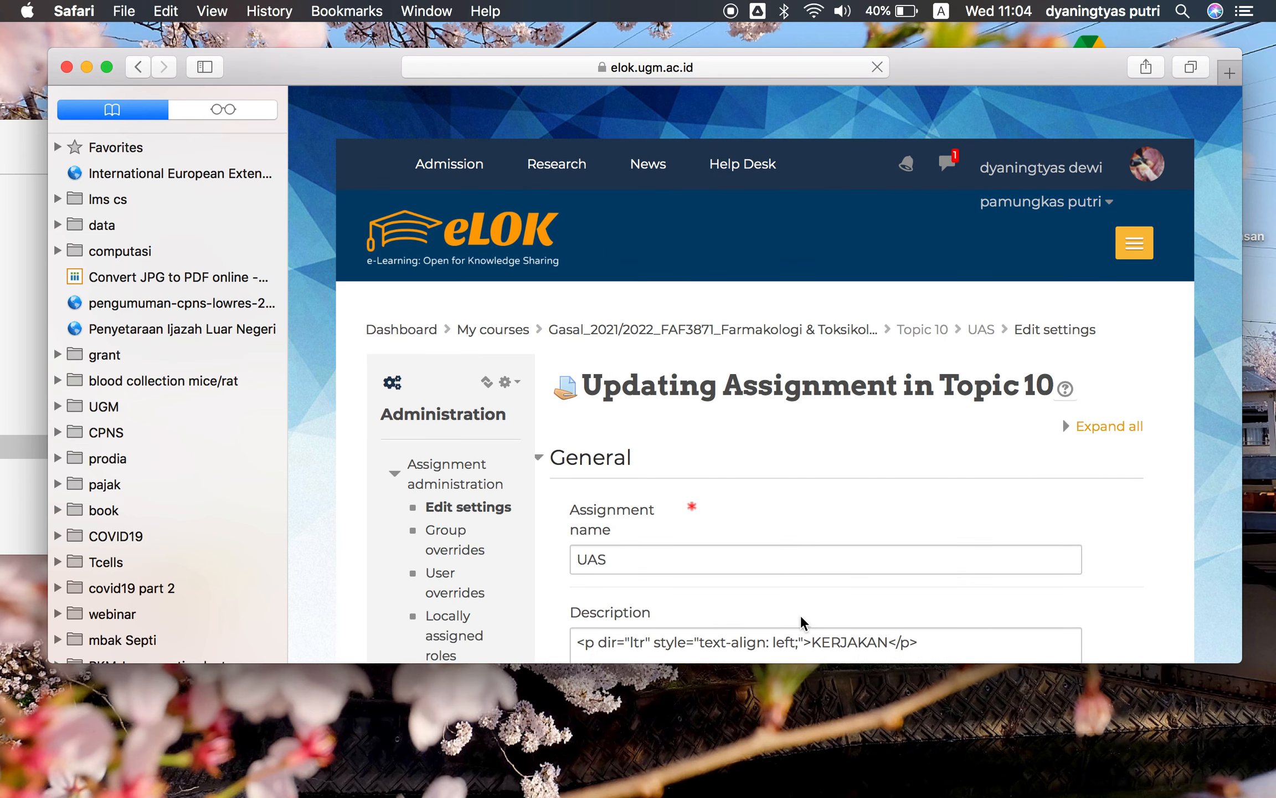
{"action": "scroll", "coordinate": [802, 618], "scroll_direction": "down", "scroll_amount": 2}
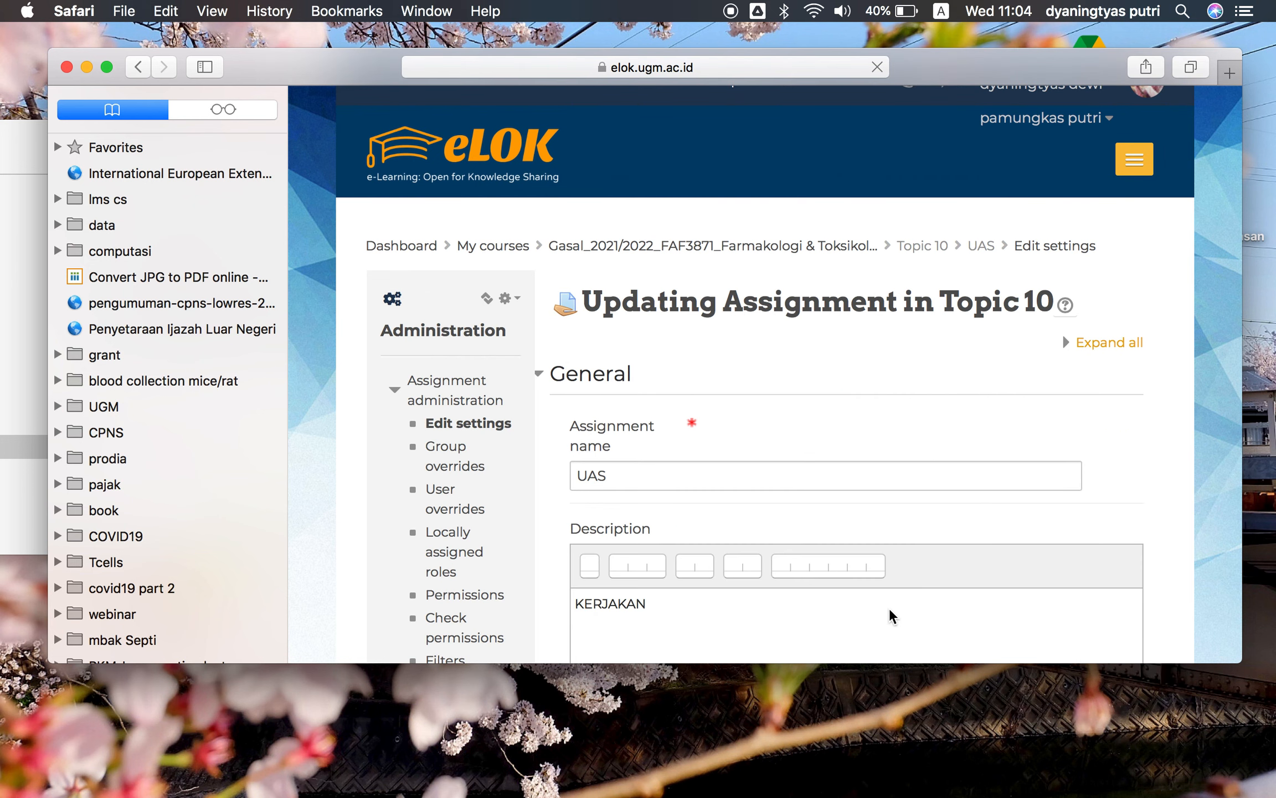
{"action": "left_click", "coordinate": [729, 600]}
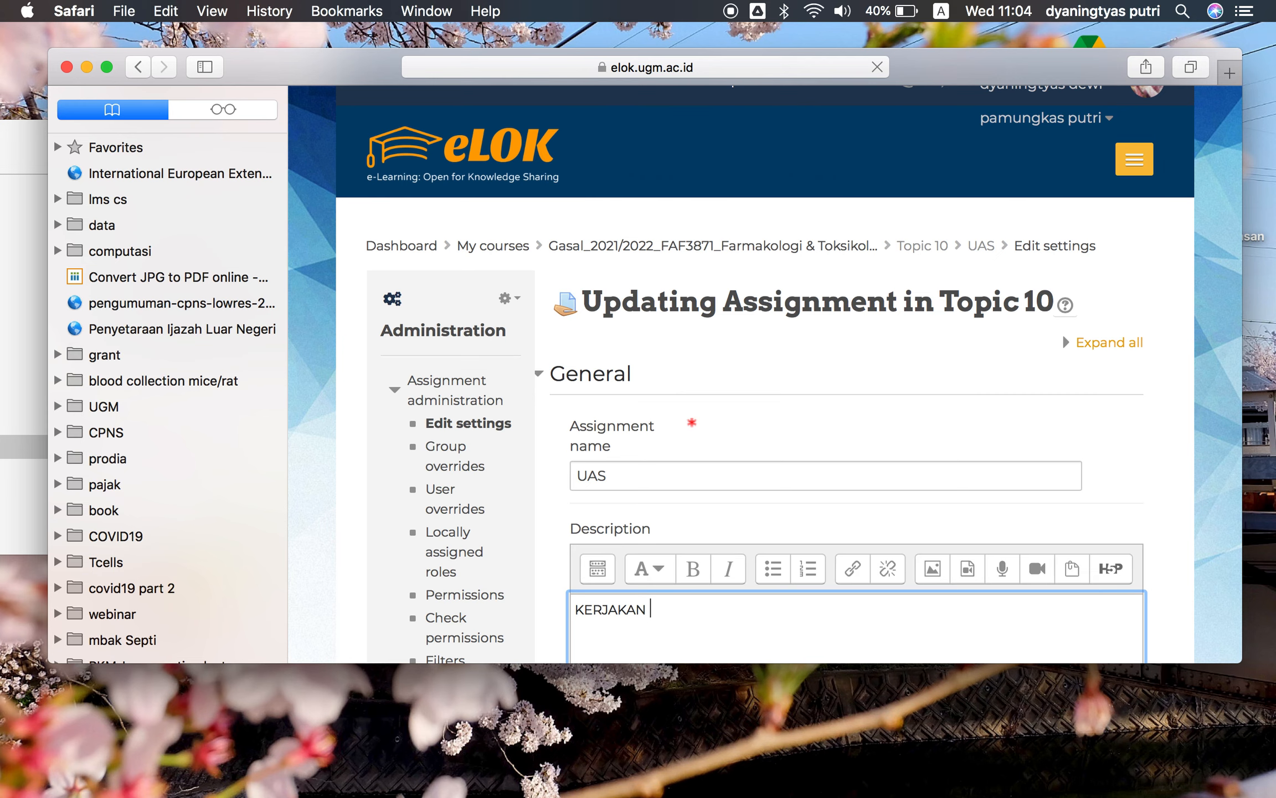
{"action": "scroll", "coordinate": [936, 584], "scroll_direction": "down", "scroll_amount": 6}
{"action": "scroll", "coordinate": [940, 576], "scroll_direction": "down", "scroll_amount": 3}
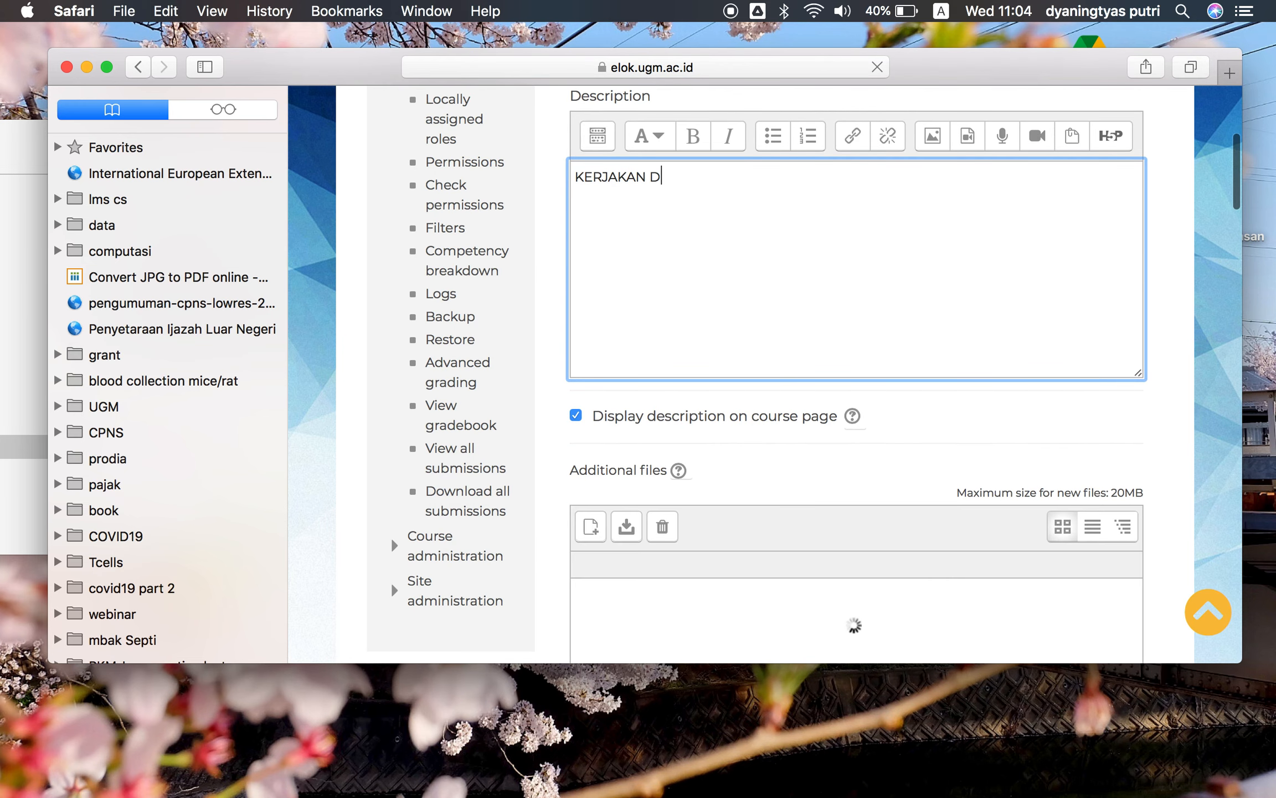
{"action": "type", "text": "DEN"}
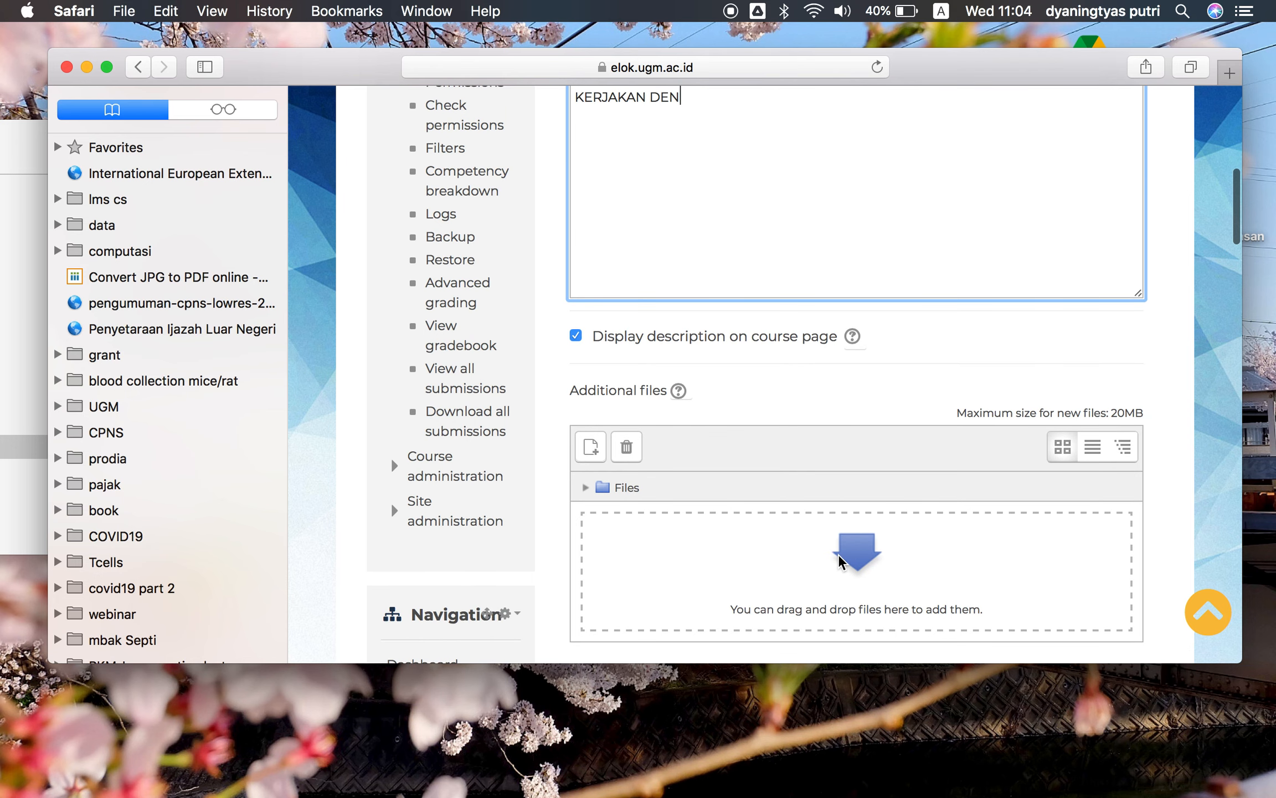
{"action": "type", "text": "GAN SOAL....."}
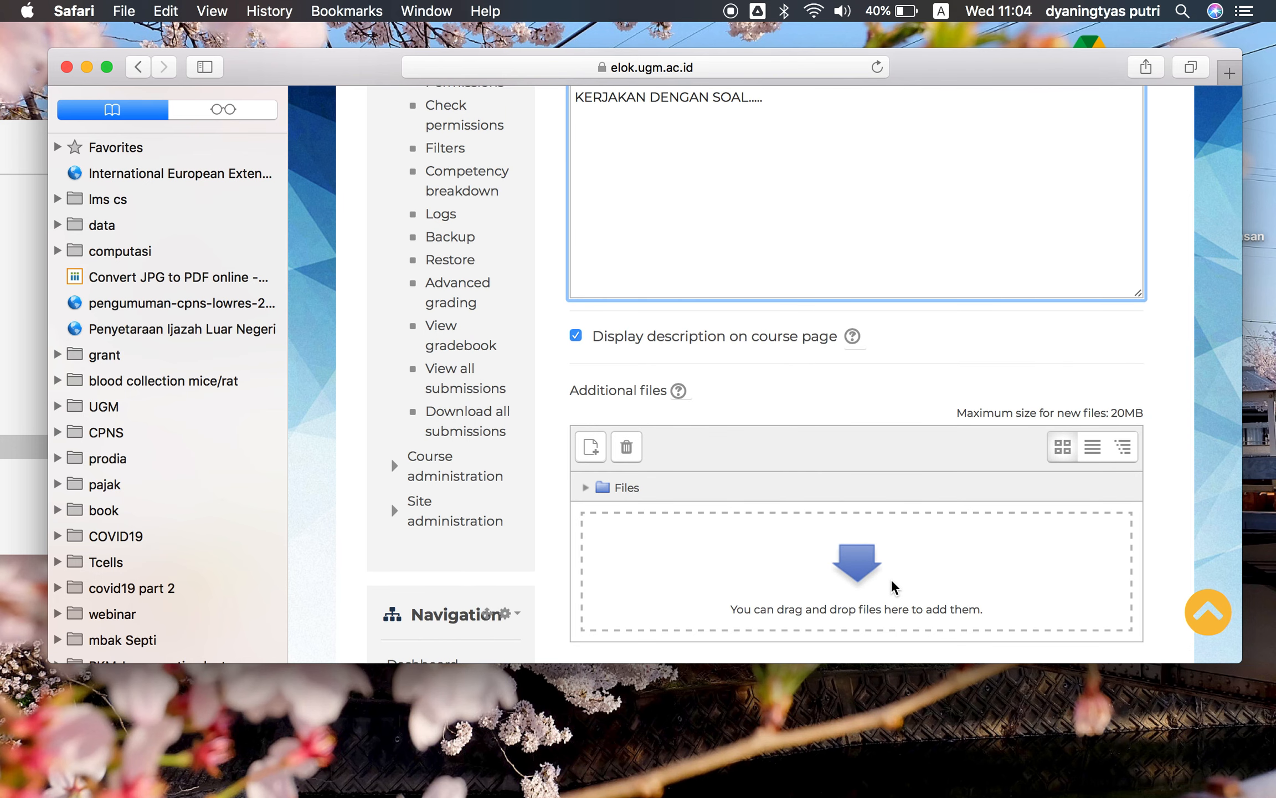
Save the assignment changes and return to the course
{"action": "scroll", "coordinate": [886, 557], "scroll_direction": "down", "scroll_amount": 8}
{"action": "scroll", "coordinate": [887, 568], "scroll_direction": "down", "scroll_amount": 20}
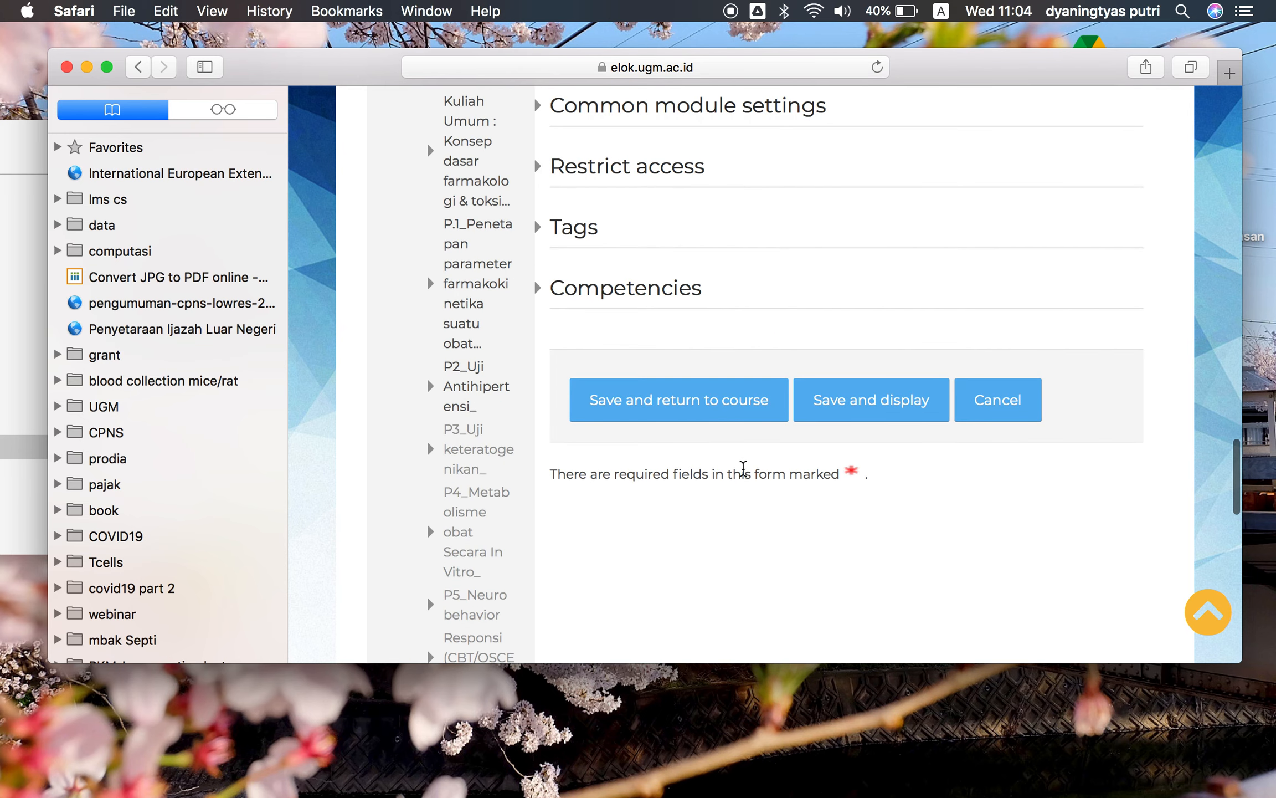
{"action": "left_click", "coordinate": [710, 409]}
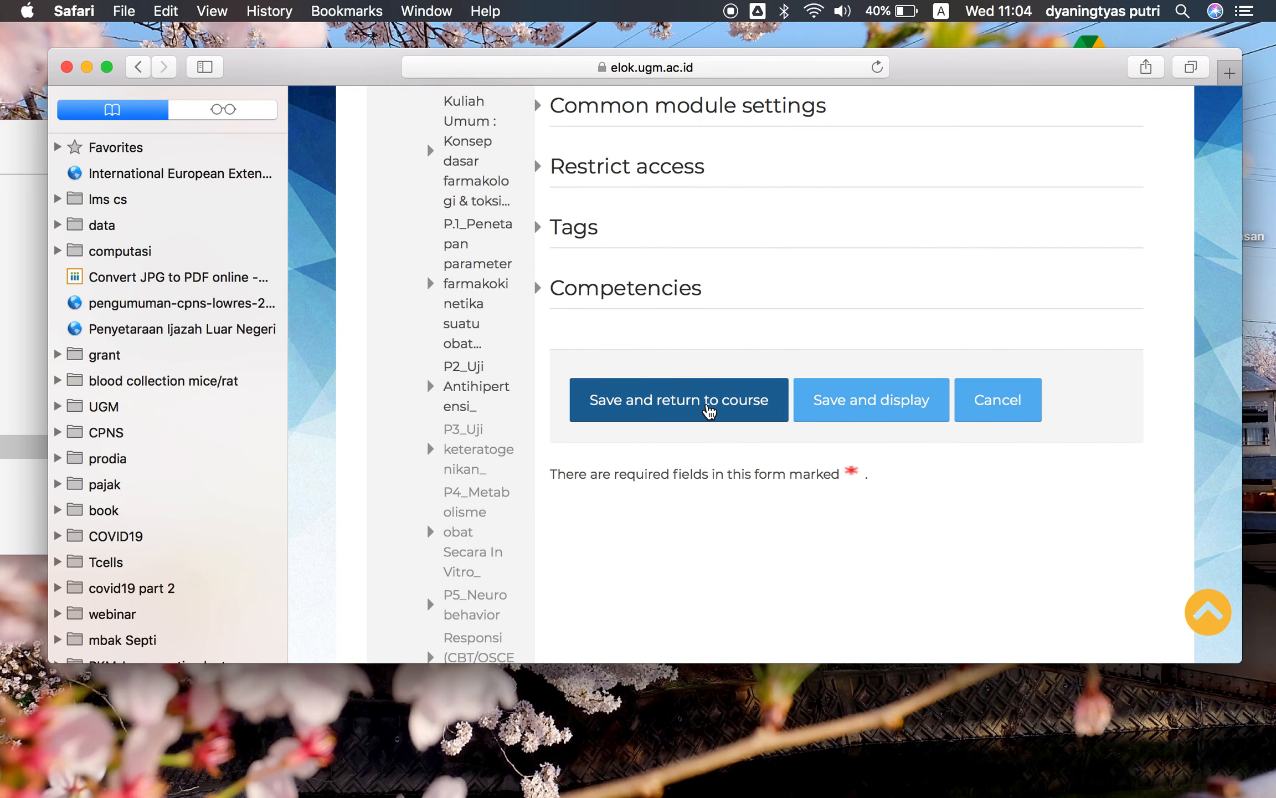
{"action": "left_click", "coordinate": [709, 413]}
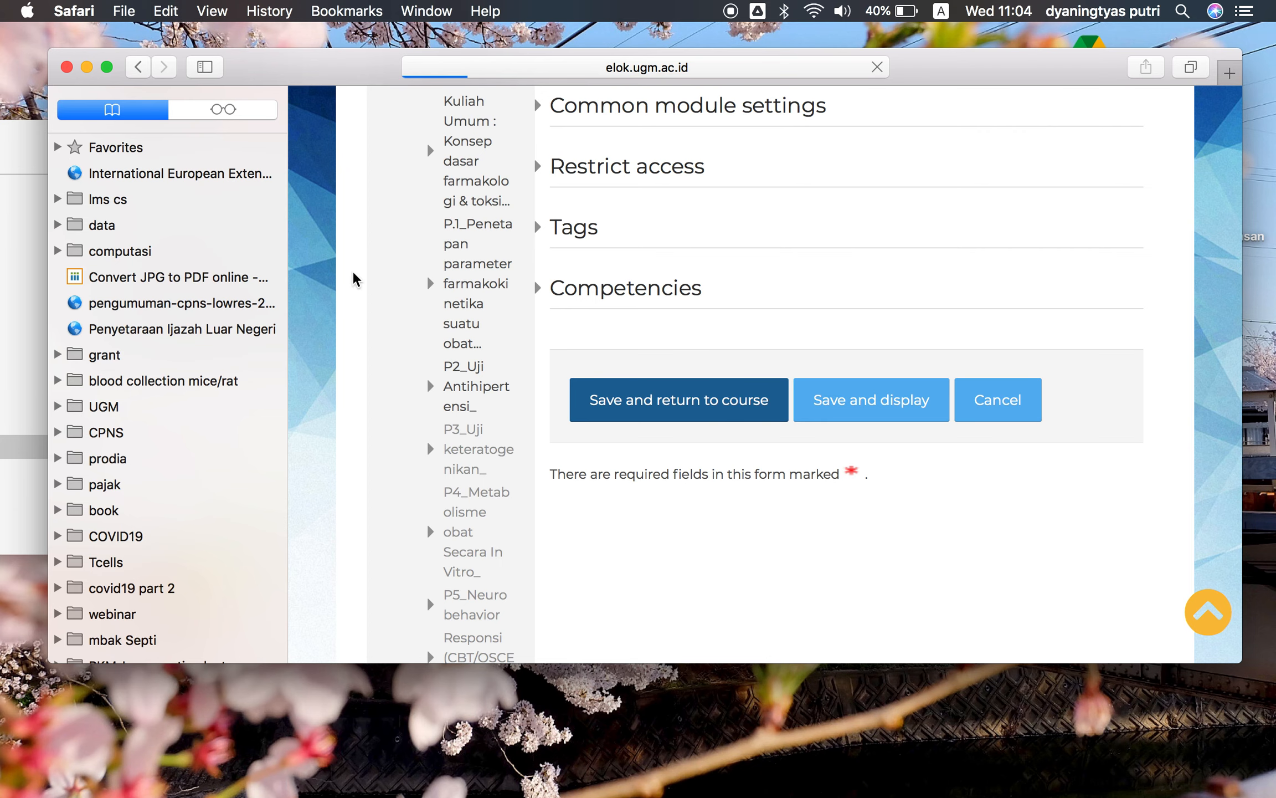